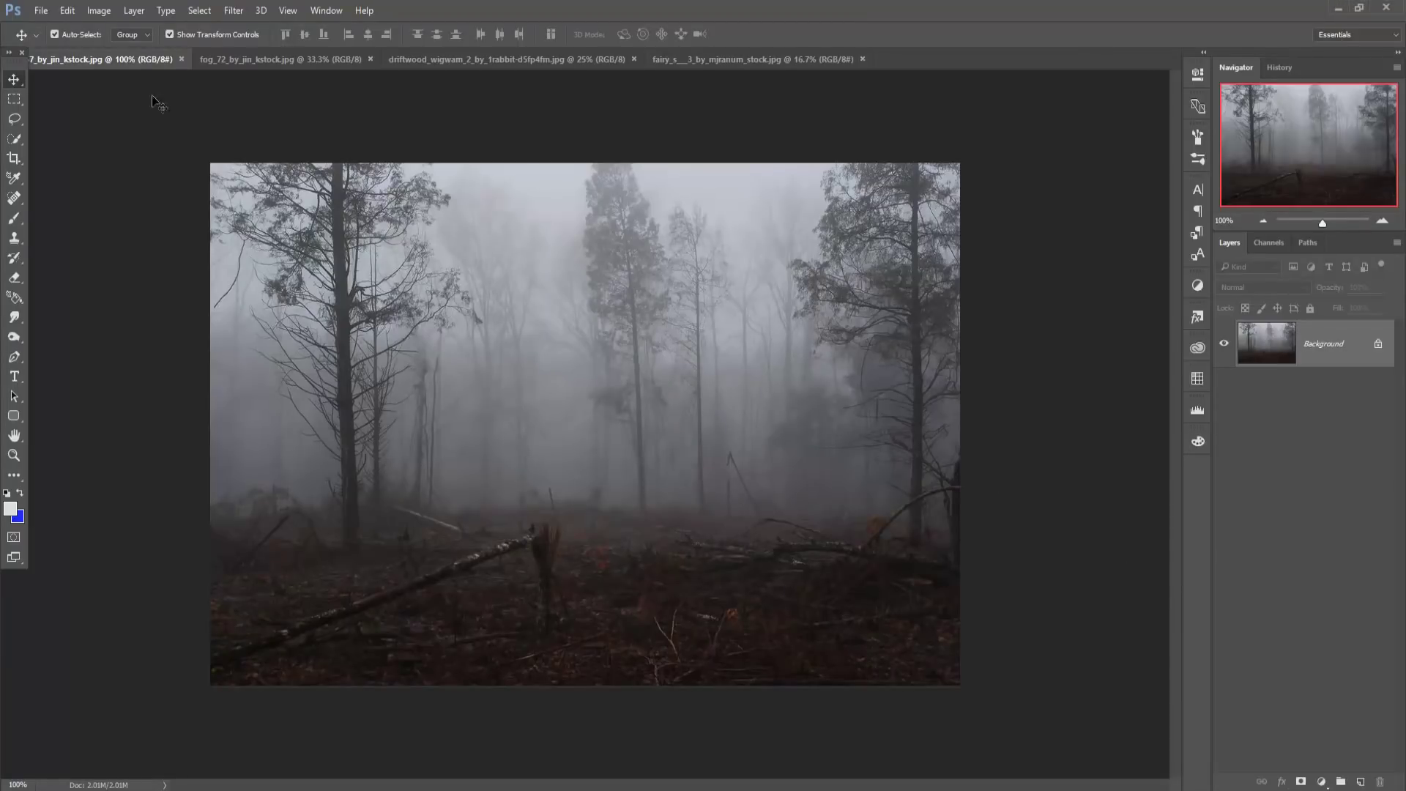
- Create a new blank white 1280×720 document, Untitled-1
left_click(42, 10)
left_click(48, 27)
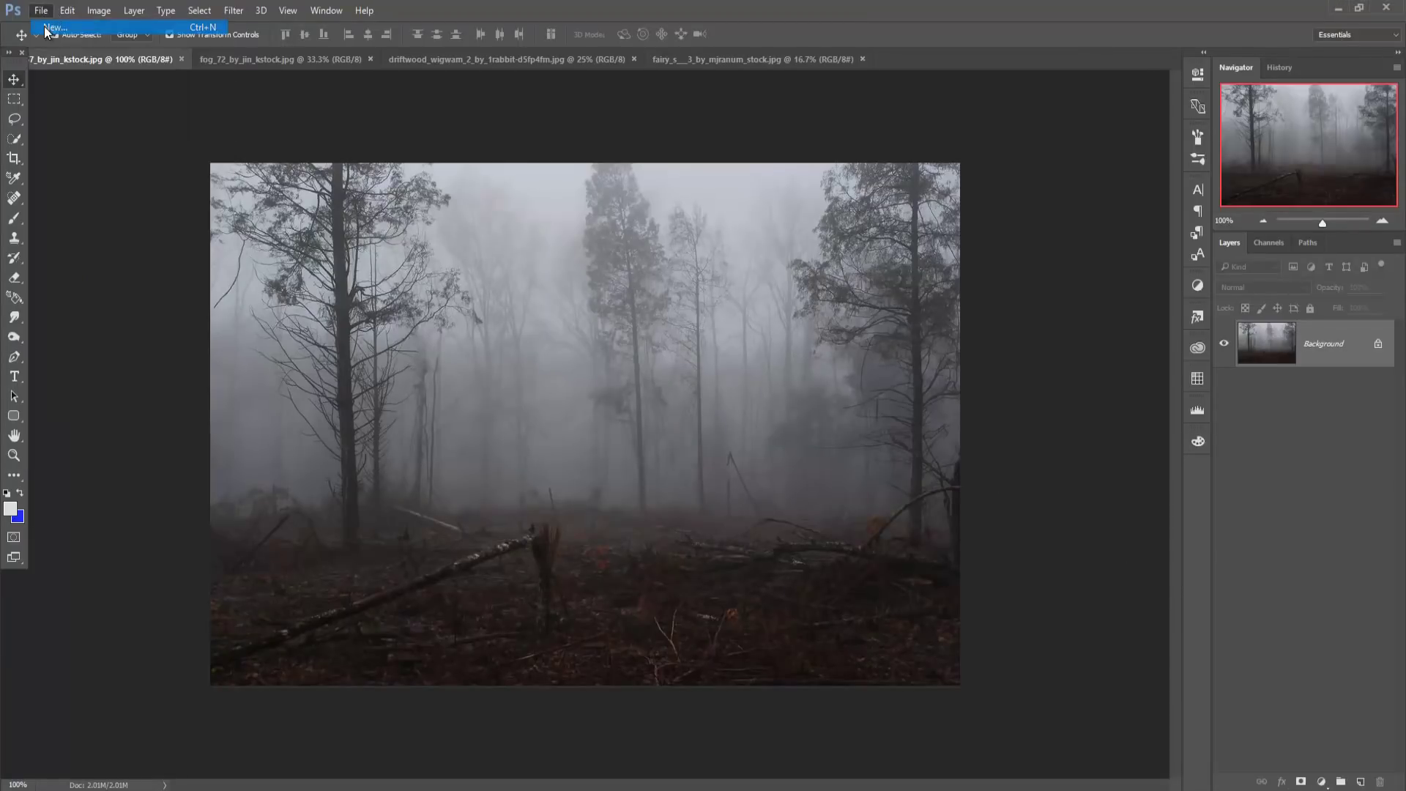
left_click(851, 201)
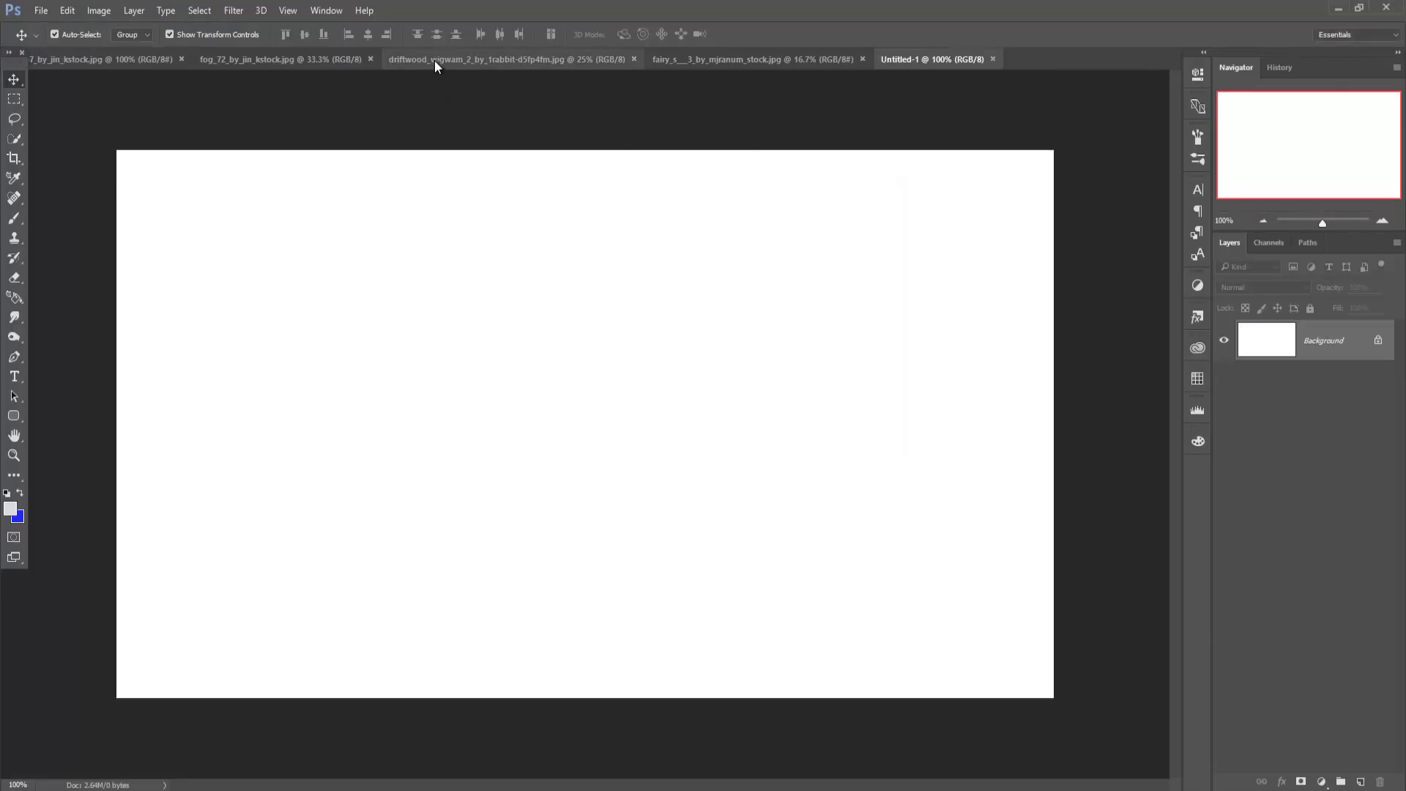
- Marquee-select the lower ground in fog_72 and drag it into Untitled-1
left_click(289, 61)
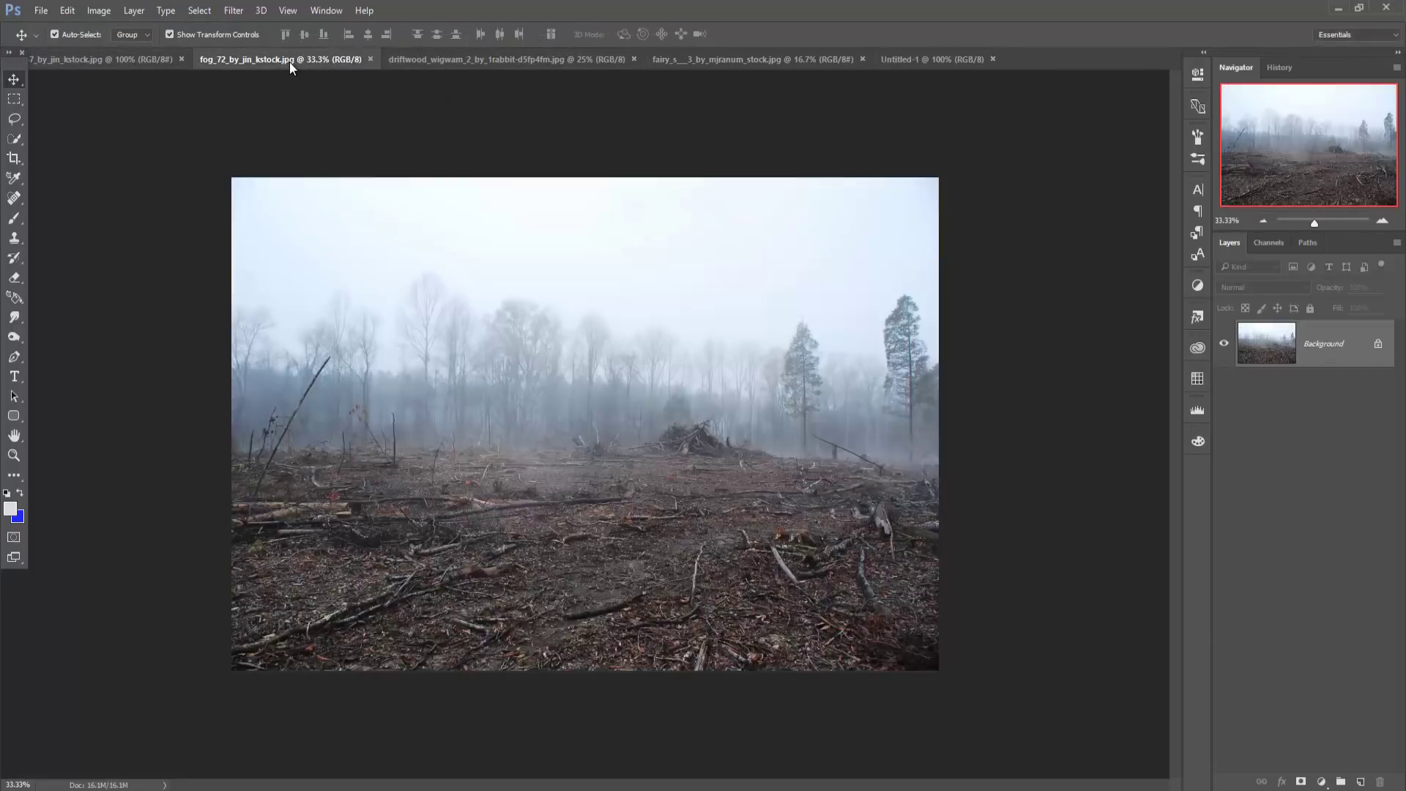
left_click(13, 102)
left_click_drag(229, 444, 974, 712)
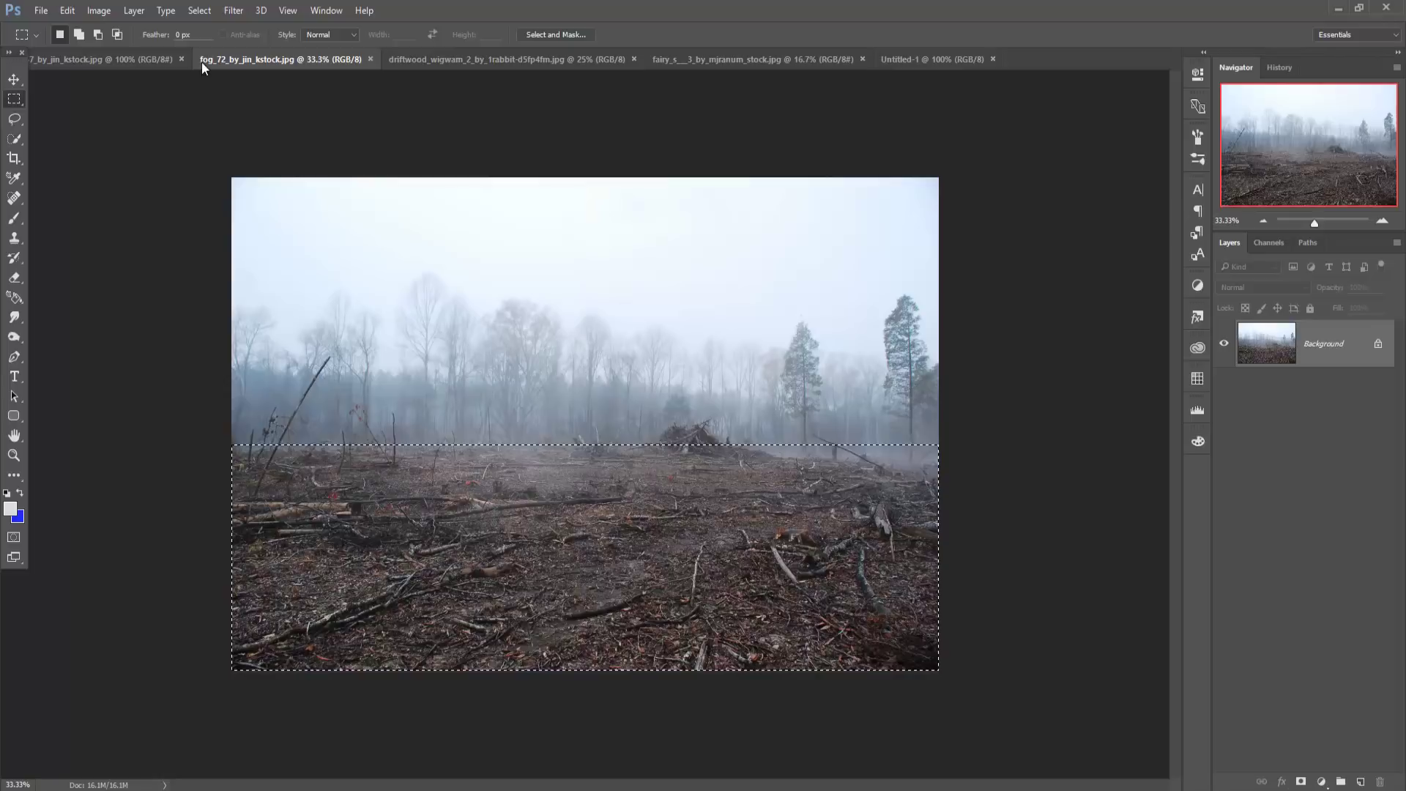
key("v")
left_click_drag(243, 63, 769, 213)
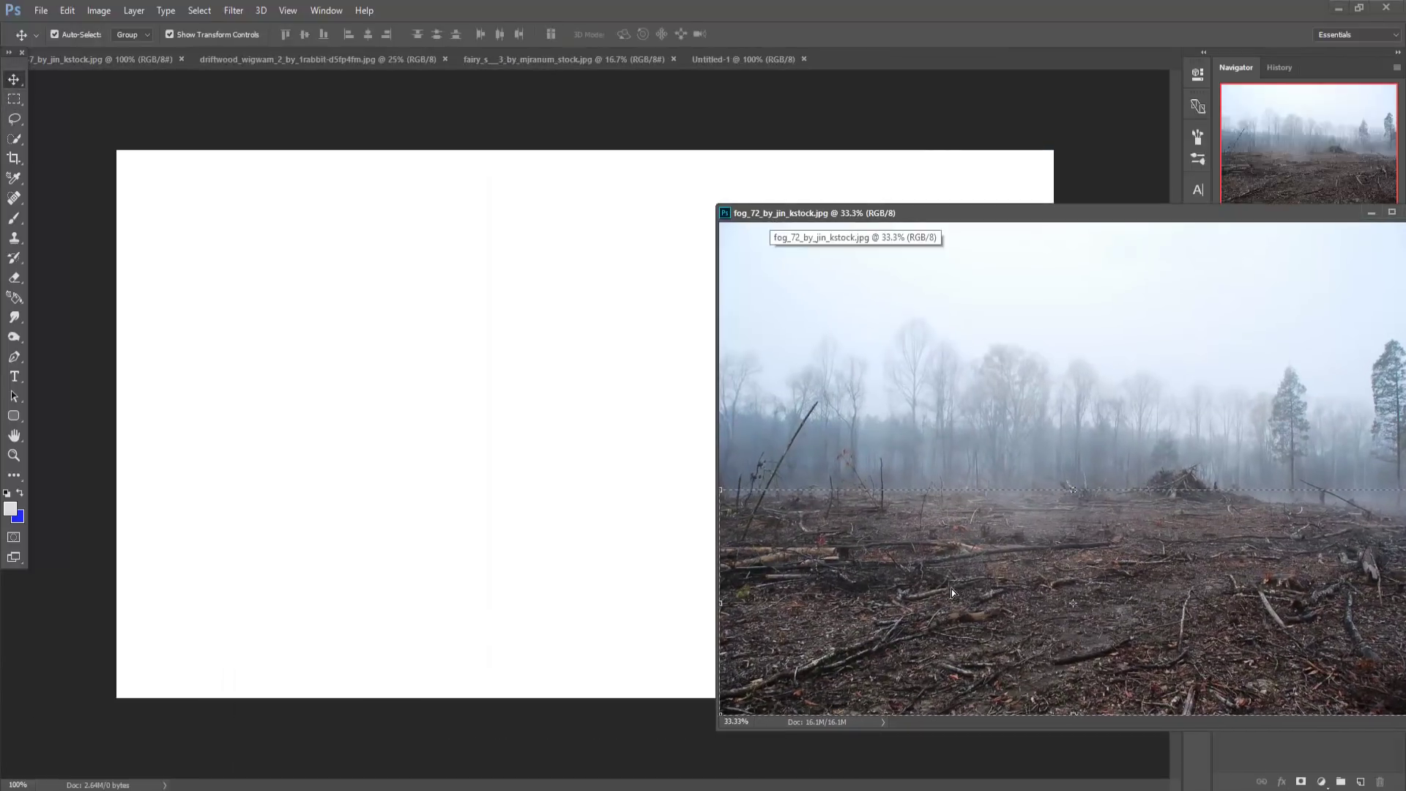
left_click_drag(952, 589, 678, 546)
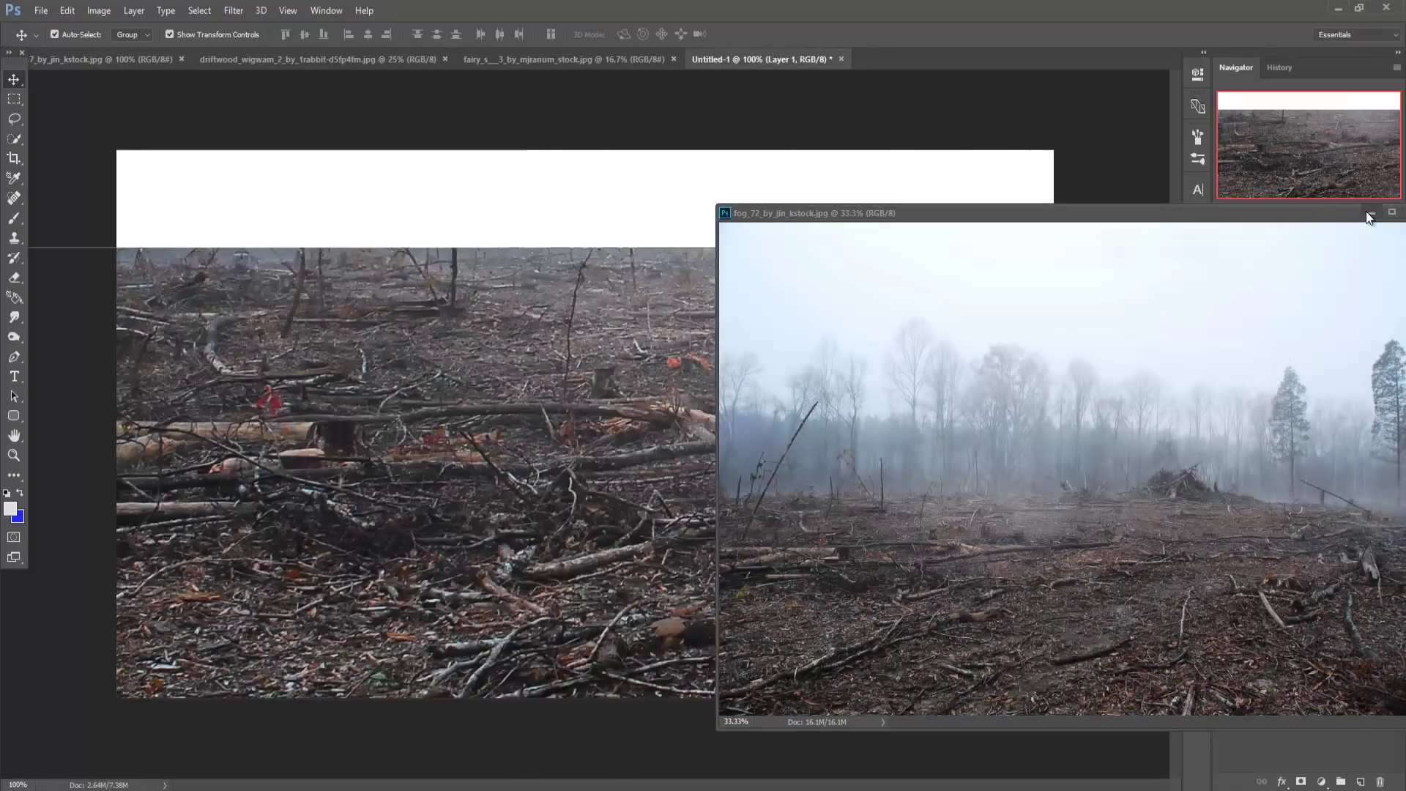
- Scale the ground layer to span the canvas bottom and commit the transform
left_click(1368, 214)
mouse_move(969, 357)
left_mouse_down()
mouse_move(578, 449)
mouse_move(844, 333)
left_mouse_up()
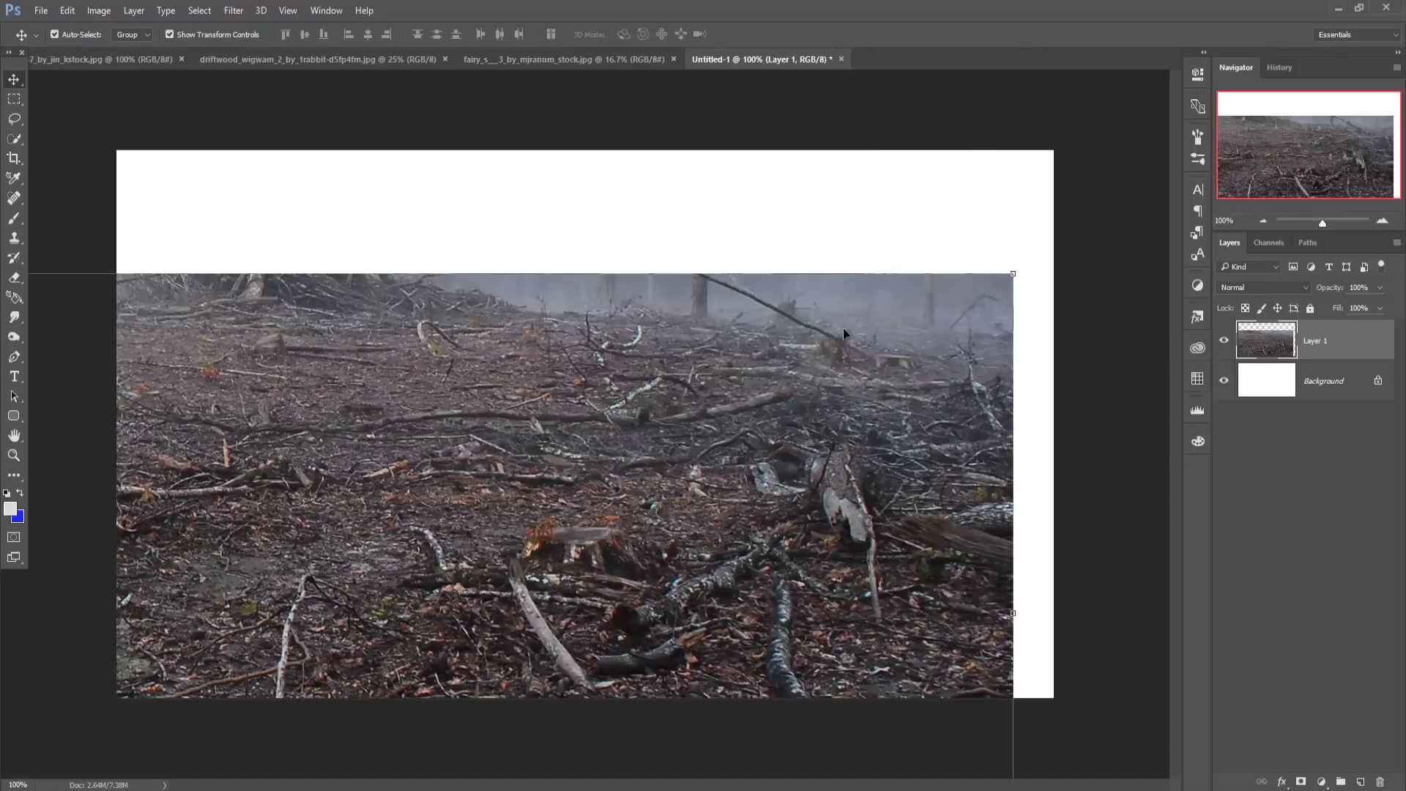
mouse_move(1012, 274)
left_mouse_down()
mouse_move(908, 469)
mouse_move(968, 495)
left_mouse_up()
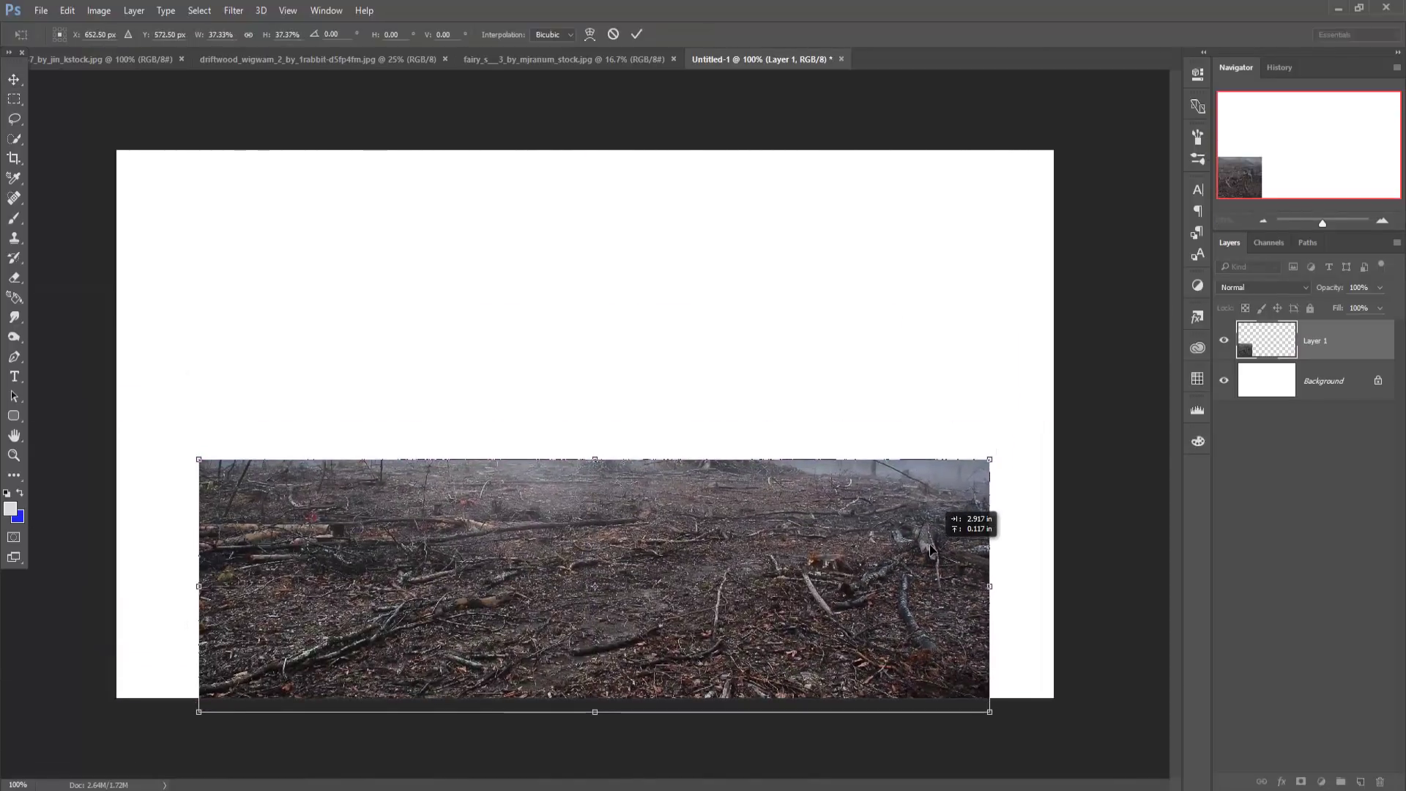
left_click_drag(987, 442, 1066, 433)
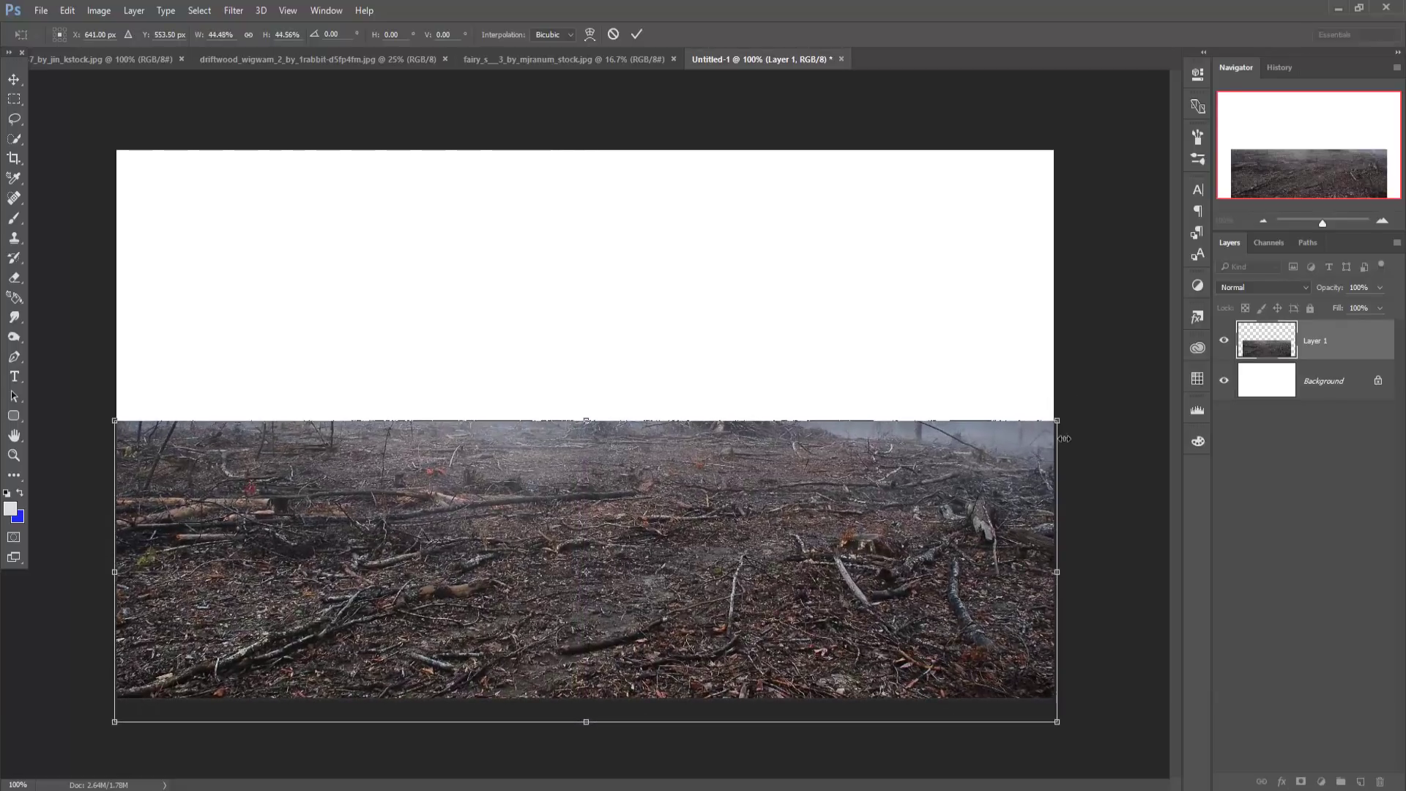
left_click(636, 34)
- Copy the fog_57 misty forest photo into the composite as Layer 2
left_click(576, 57)
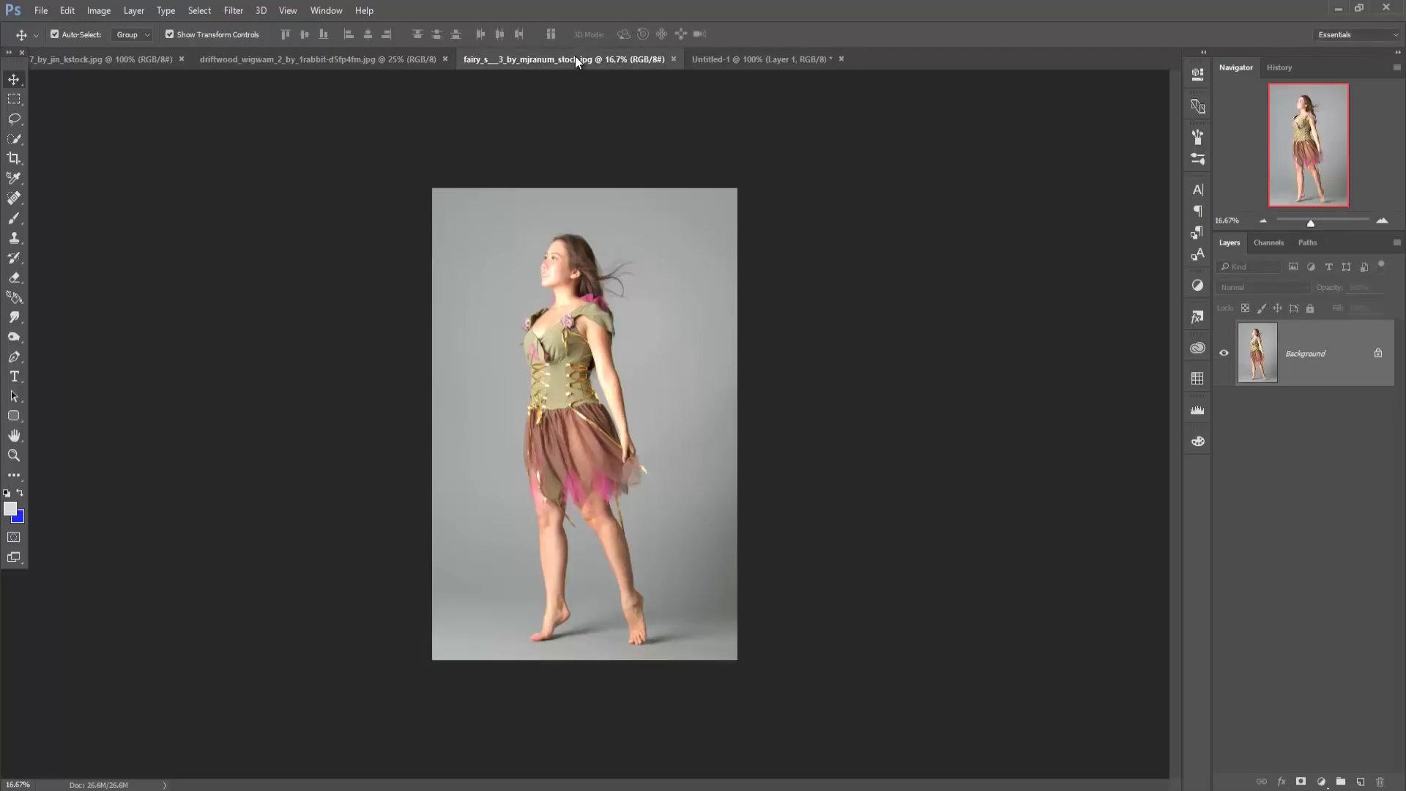
left_click(246, 60)
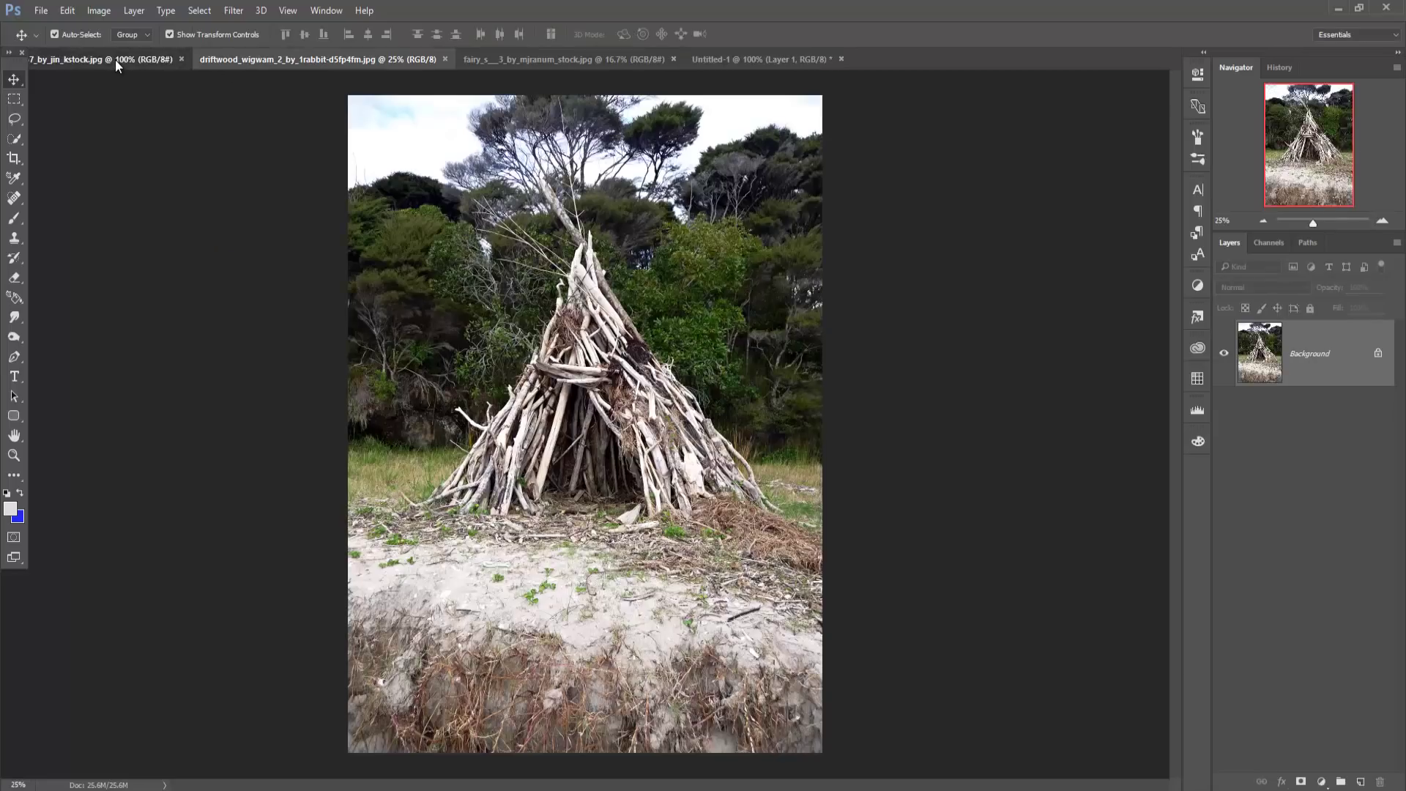
left_click(116, 59)
mouse_move(113, 59)
left_mouse_down()
mouse_move(128, 129)
mouse_move(708, 136)
left_mouse_up()
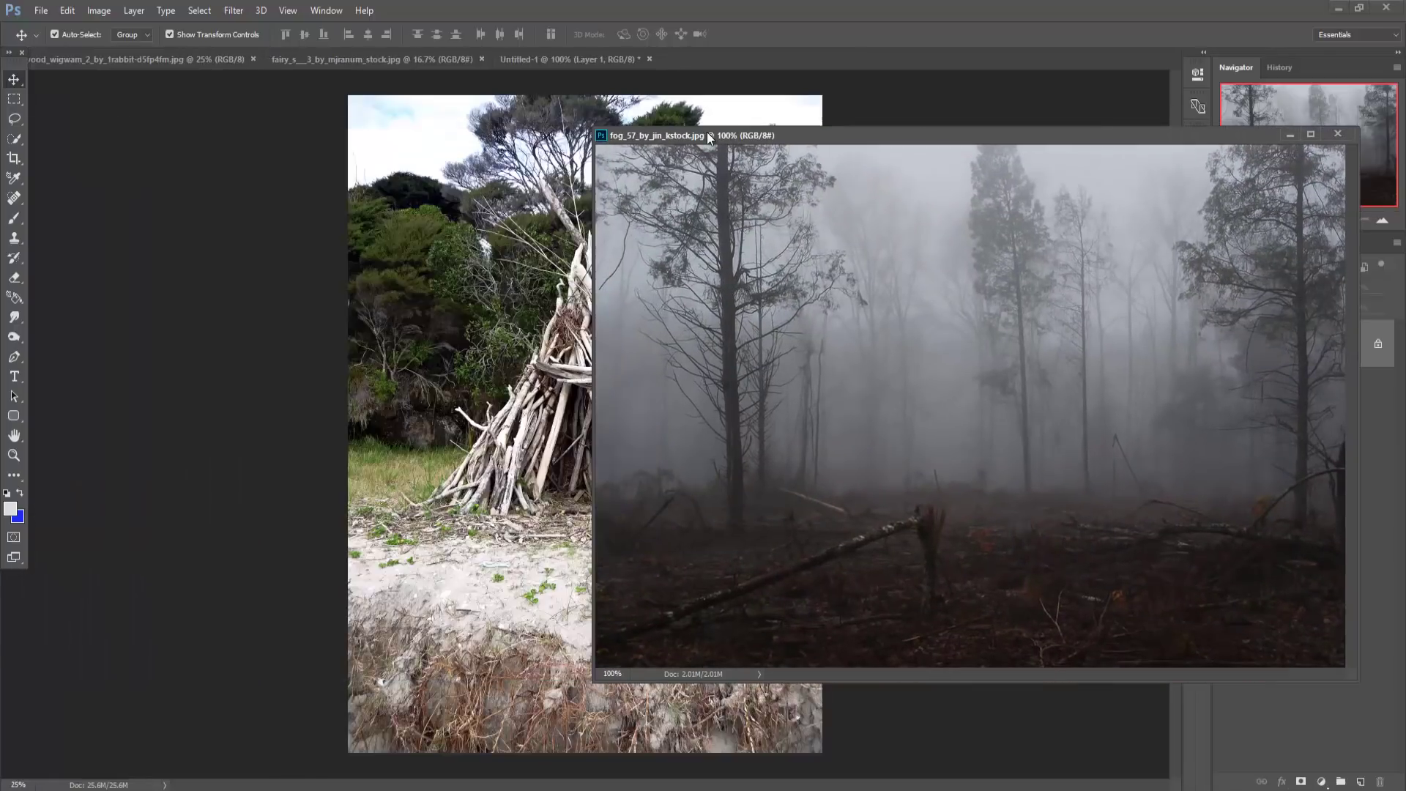
left_click(524, 59)
left_click_drag(820, 295, 557, 303)
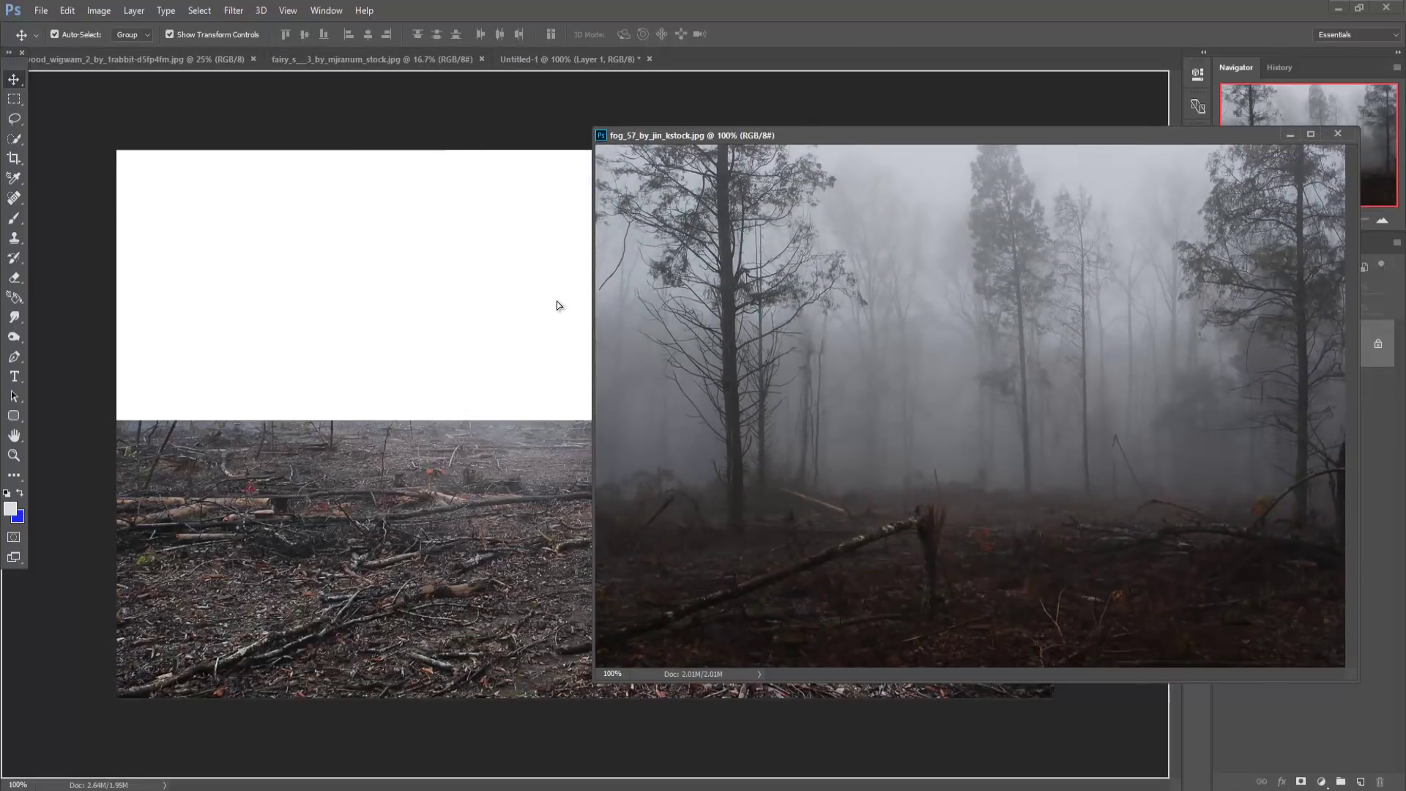
left_click(1289, 135)
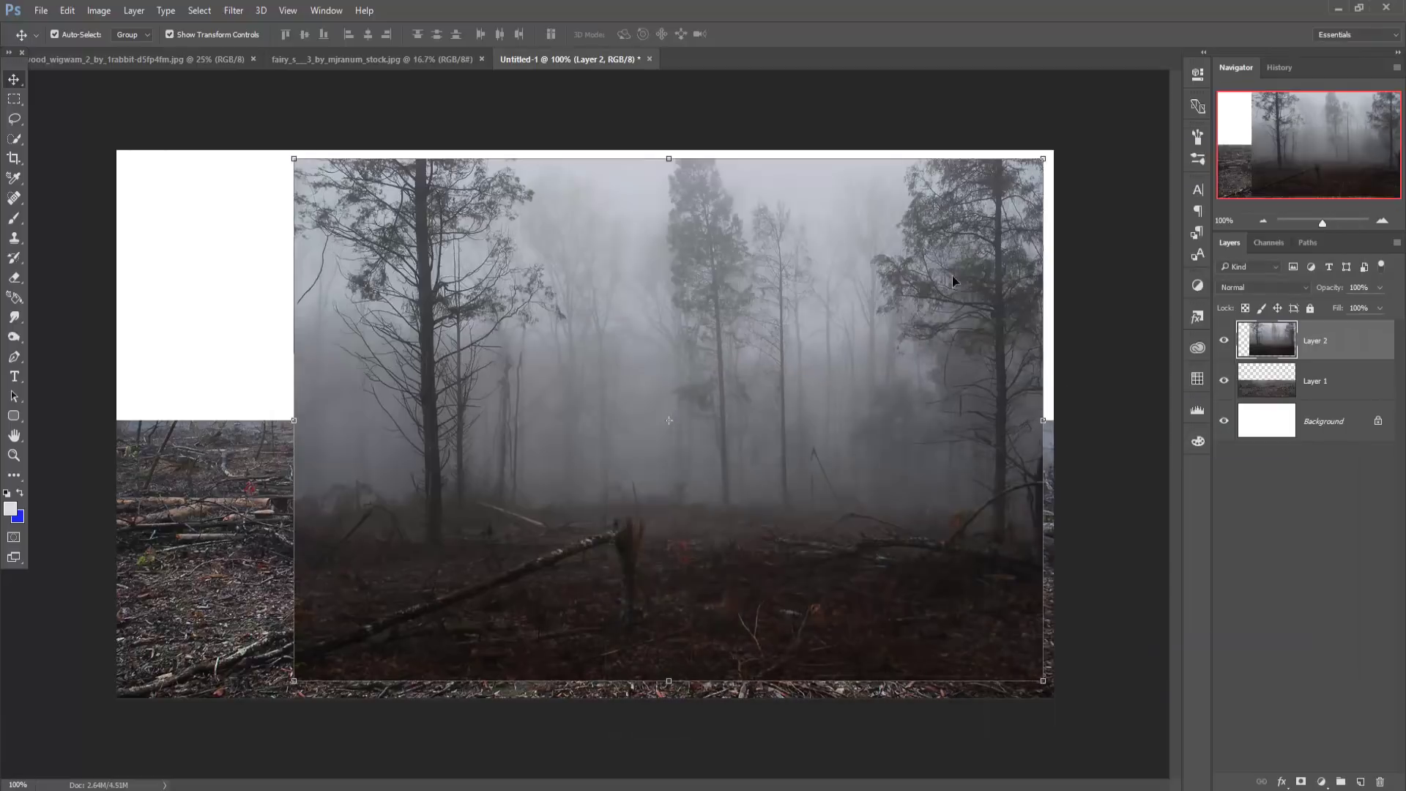
- Scale the forest to fill the canvas, commit, and move Layer 2 below Layer 1
mouse_move(901, 287)
left_mouse_down()
mouse_move(818, 296)
mouse_move(837, 277)
left_mouse_up()
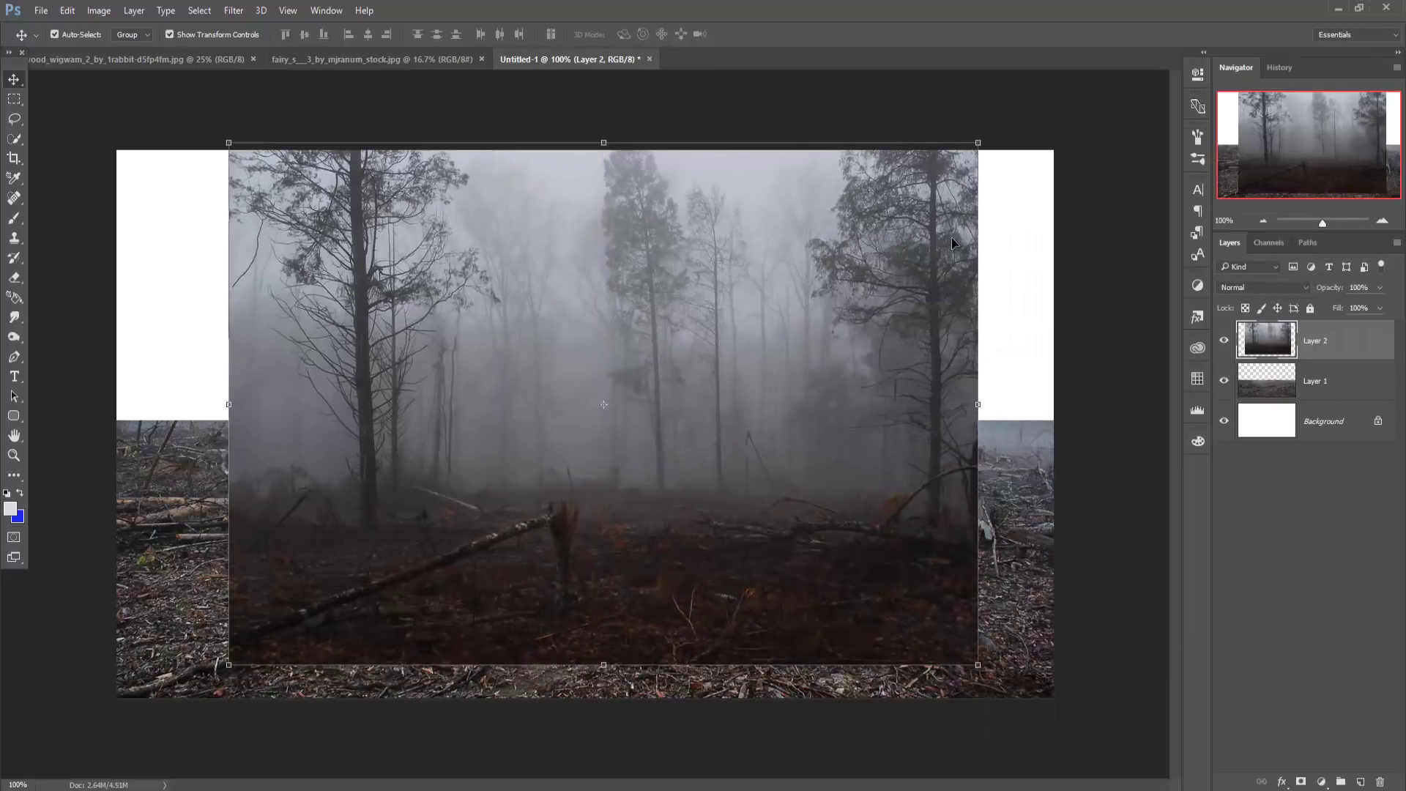
left_click_drag(978, 143, 1127, 134)
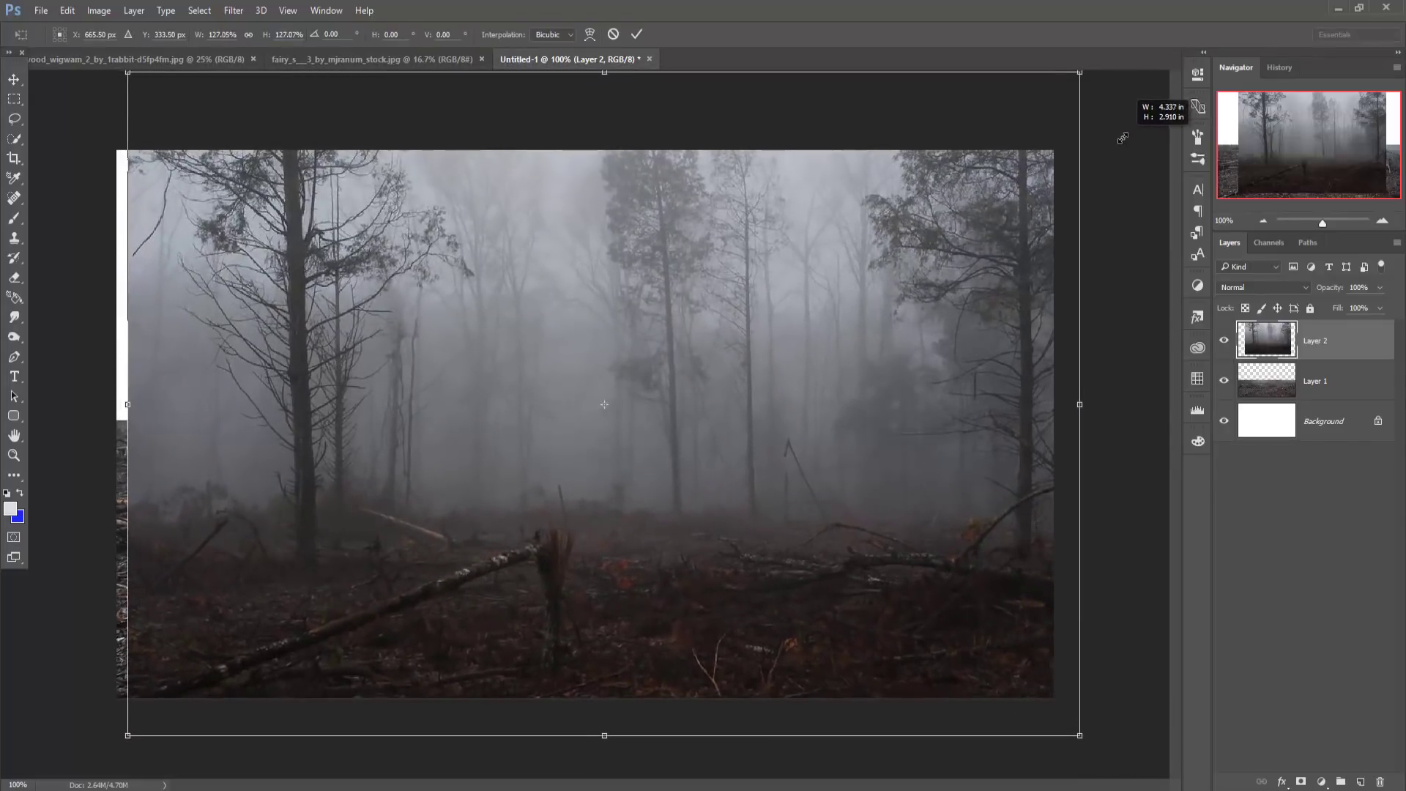
left_click_drag(1127, 135, 1114, 138)
left_click_drag(1016, 250, 996, 253)
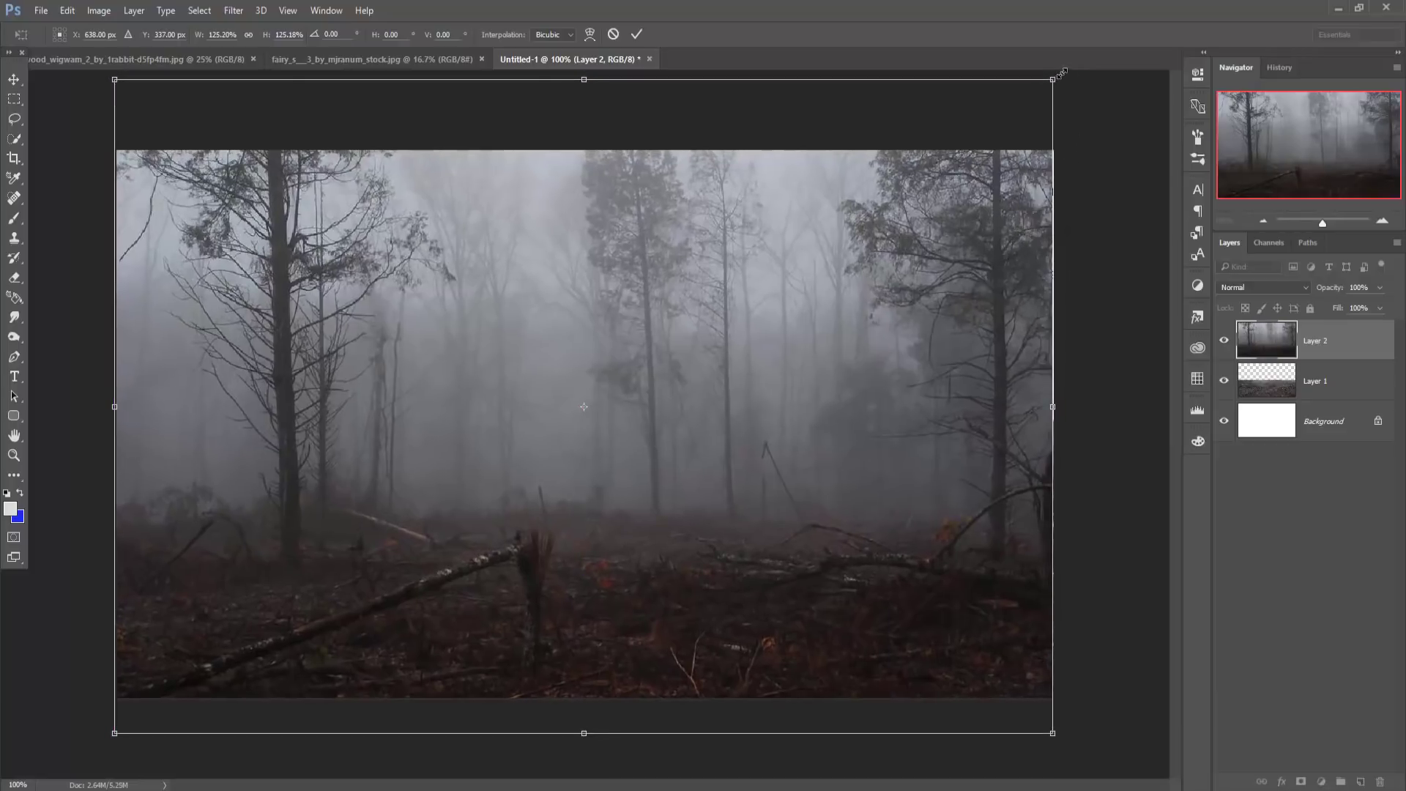
left_click_drag(1061, 72, 1066, 69)
left_click_drag(904, 257, 899, 182)
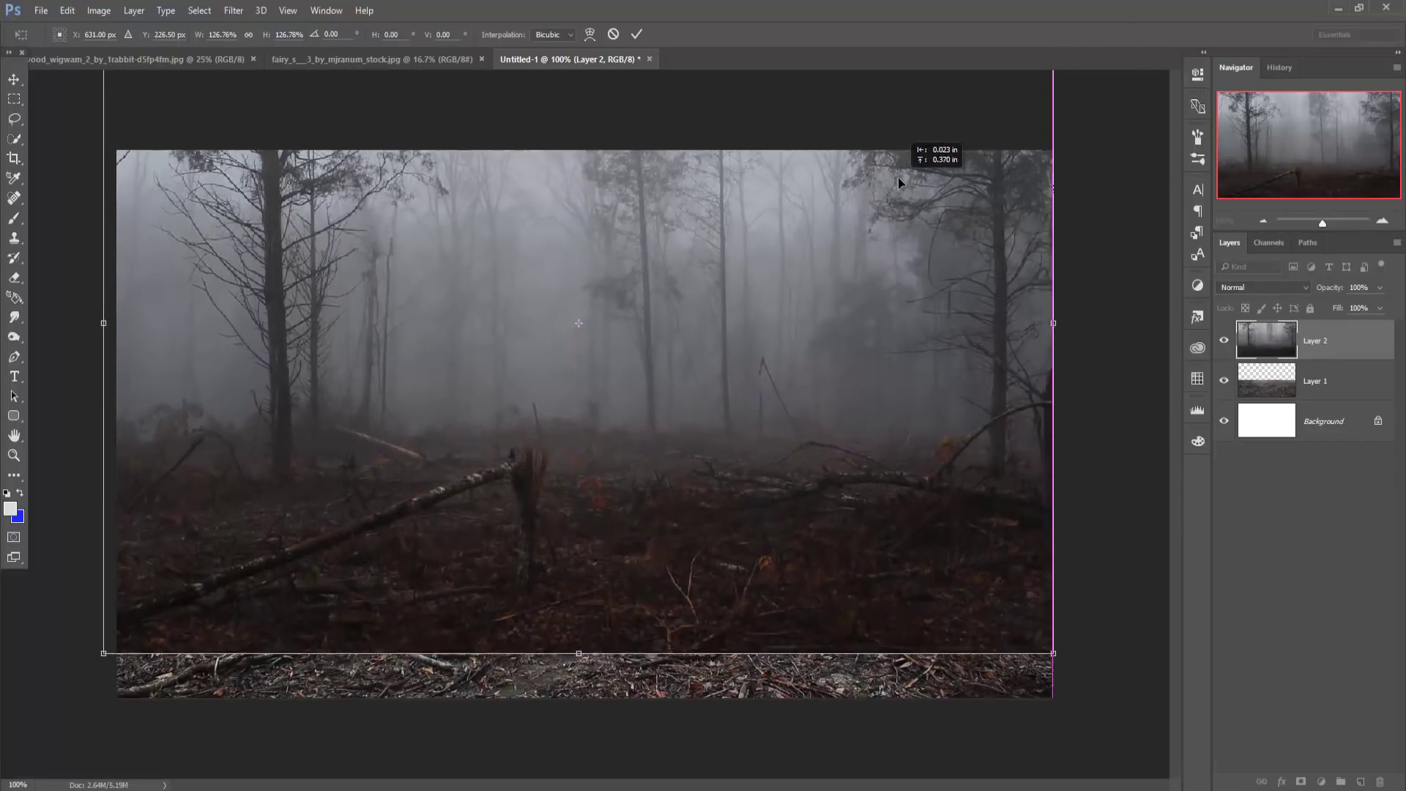
left_click_drag(877, 289, 882, 291)
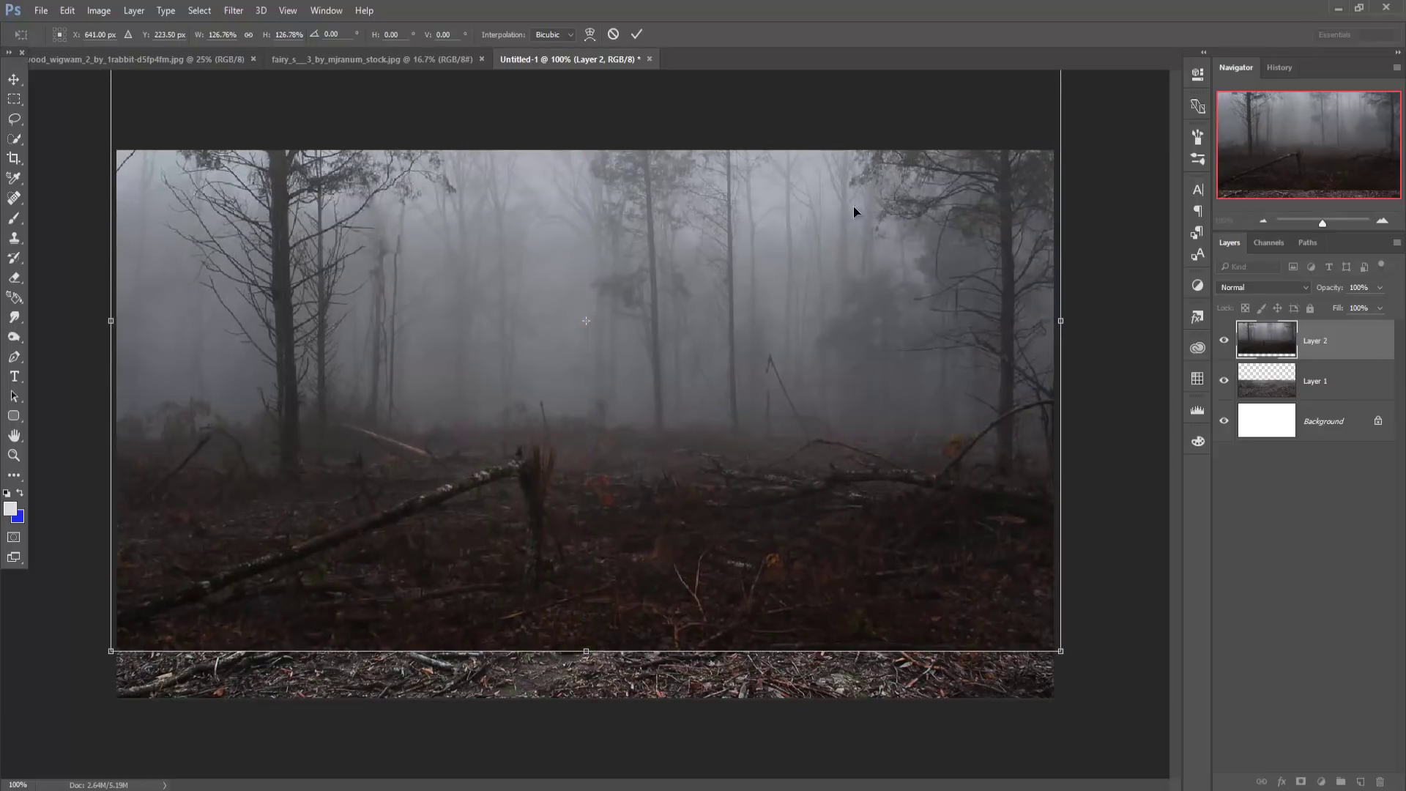
left_click(637, 35)
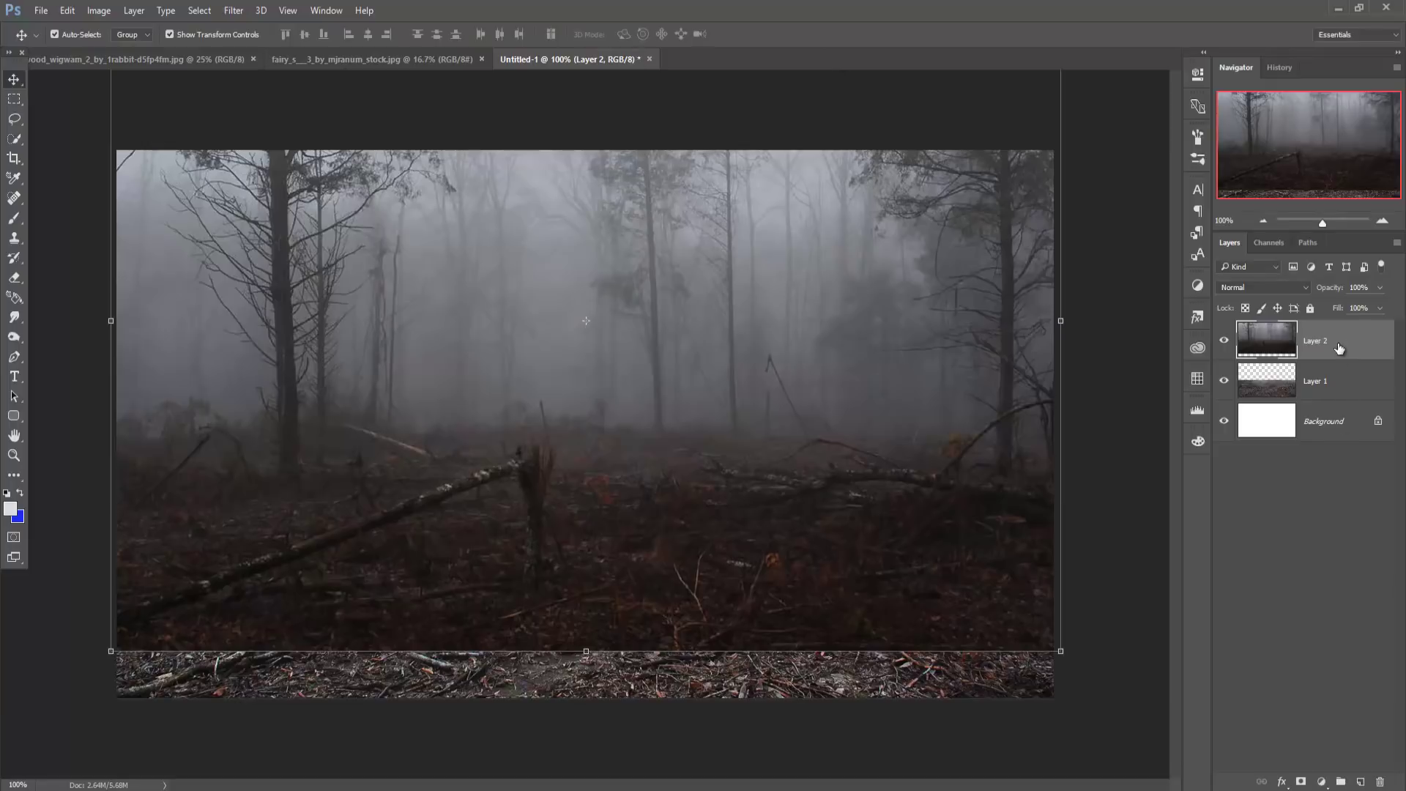
left_click_drag(1339, 348, 1337, 404)
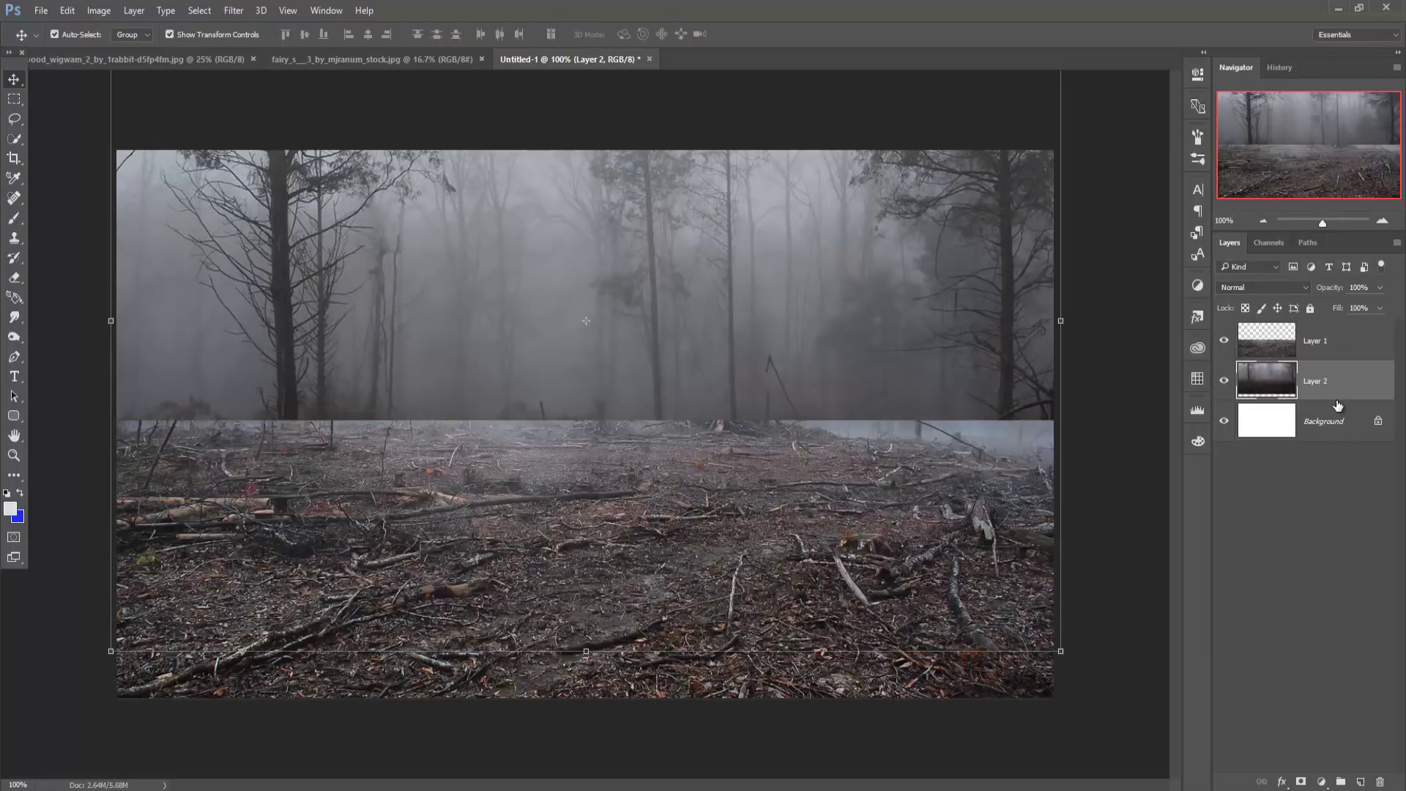
- Mask the ground layer and brush its top seam at 100% opacity into the fog
left_click(1321, 352)
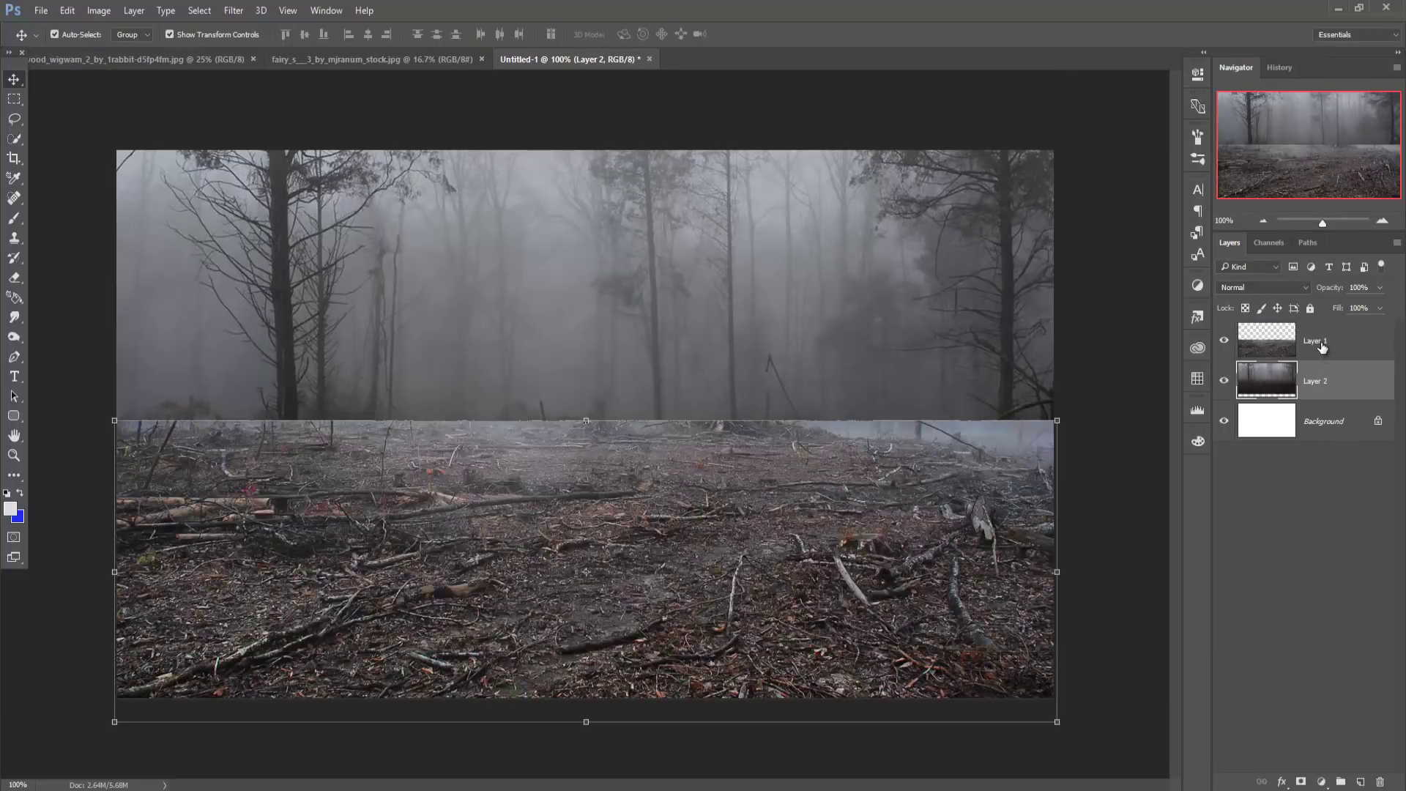
left_click(1302, 782)
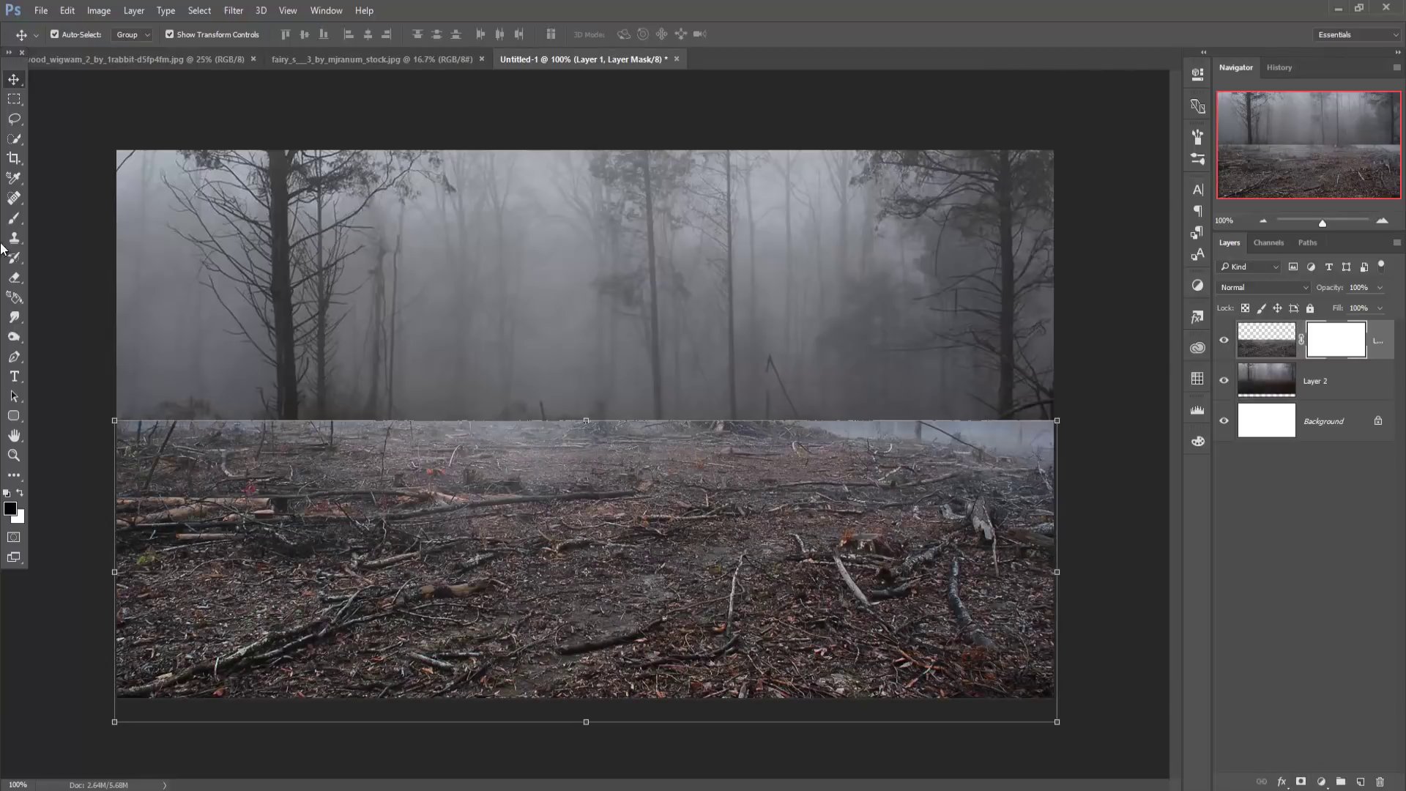
left_click(14, 218)
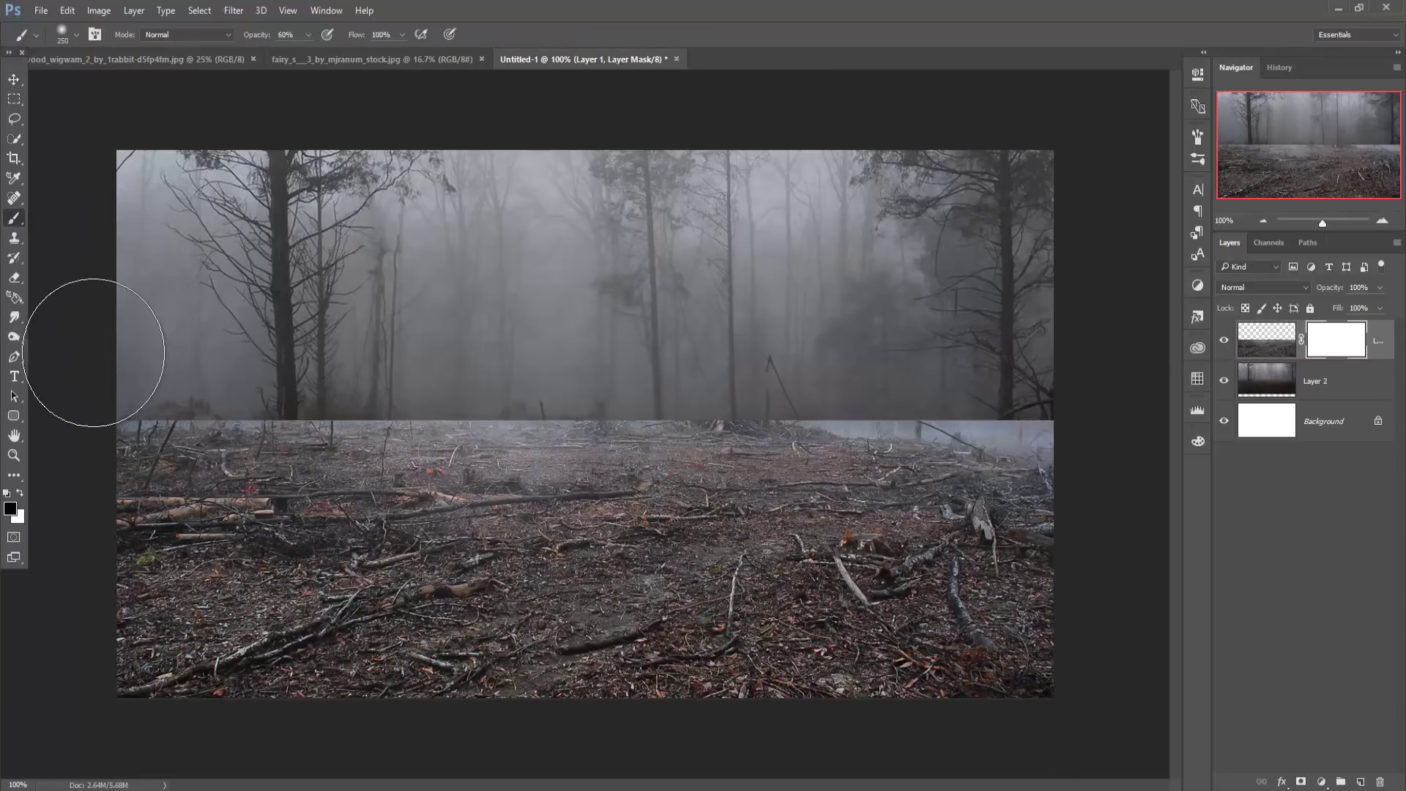
mouse_move(93, 352)
left_mouse_down()
mouse_move(408, 345)
mouse_move(204, 361)
mouse_move(669, 373)
left_mouse_up()
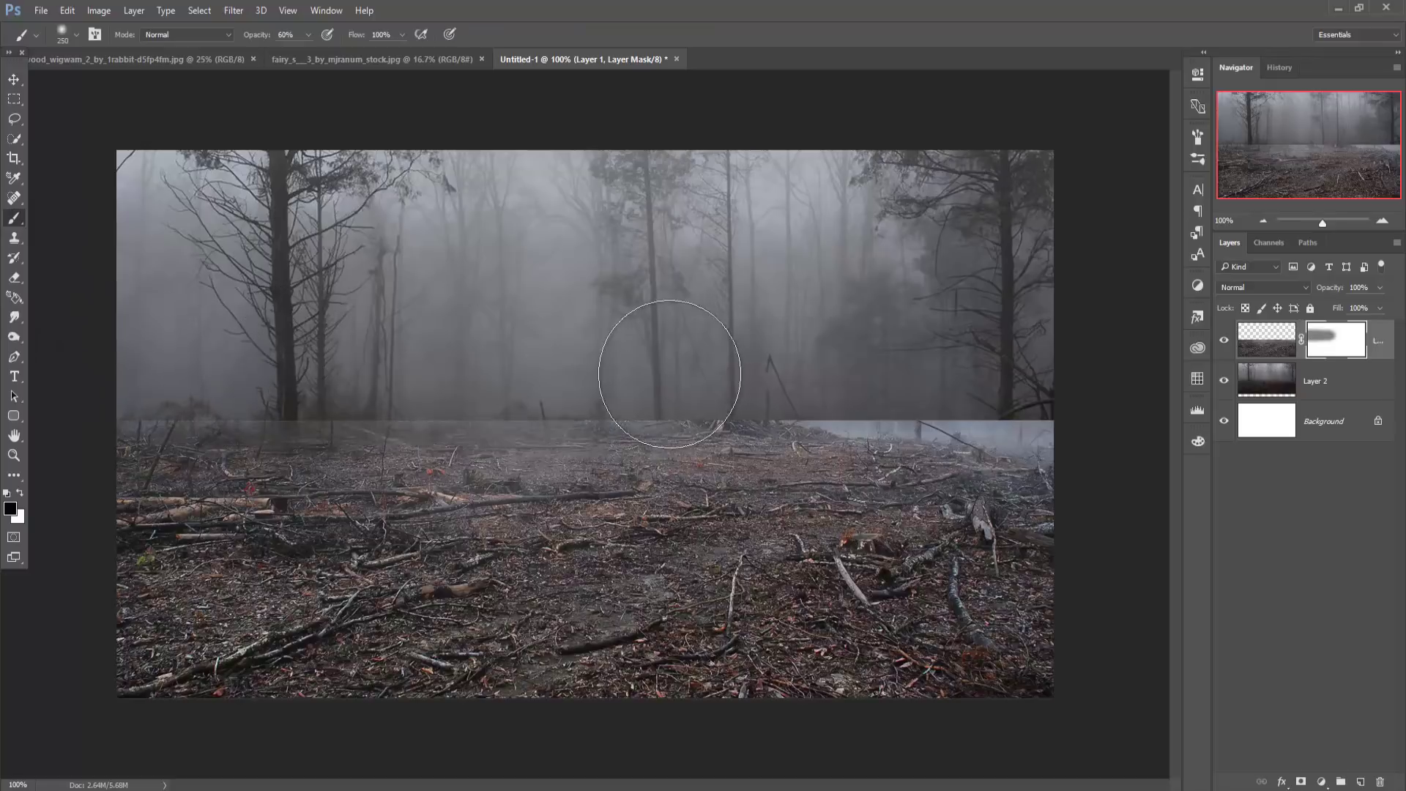
left_click_drag(1124, 408, 1105, 383)
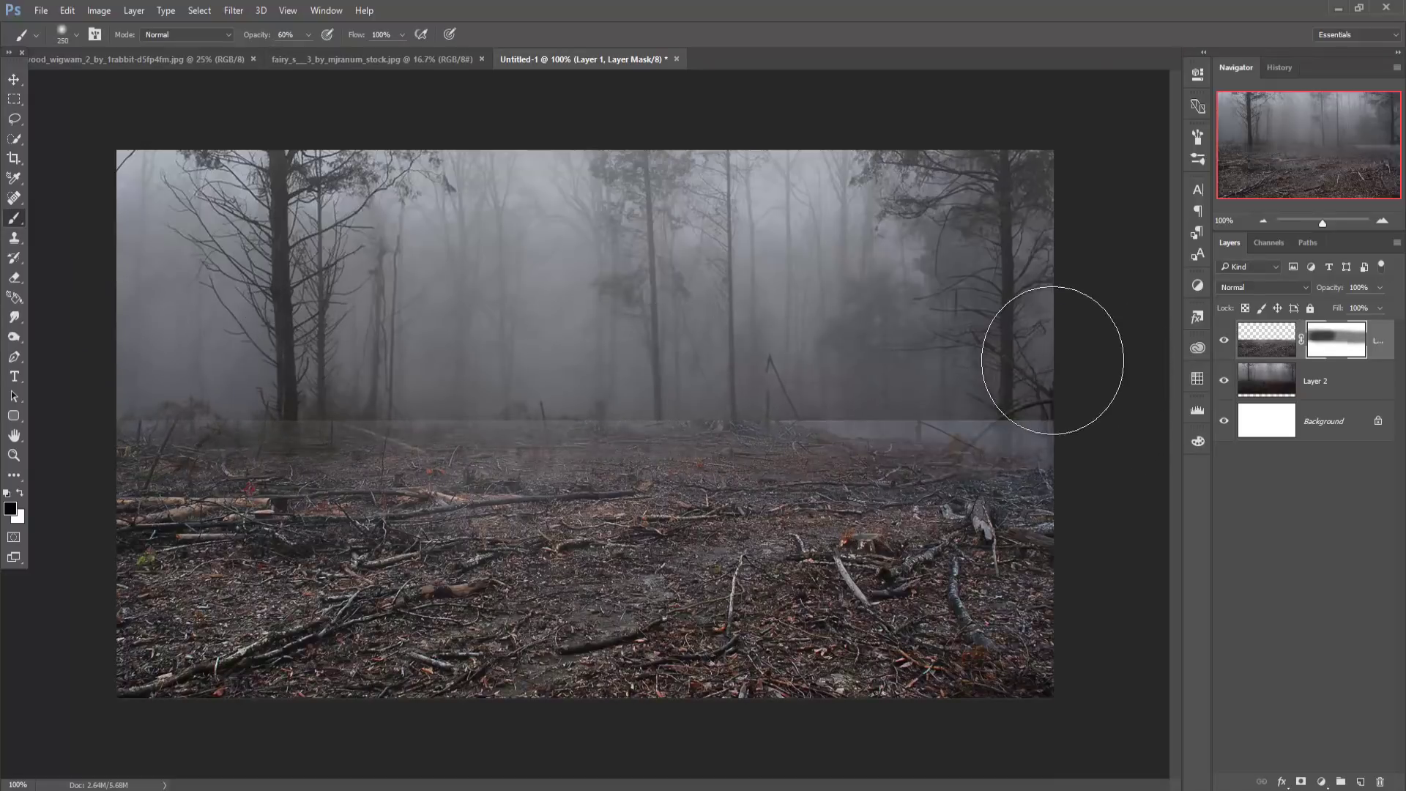
left_click_drag(308, 35, 345, 58)
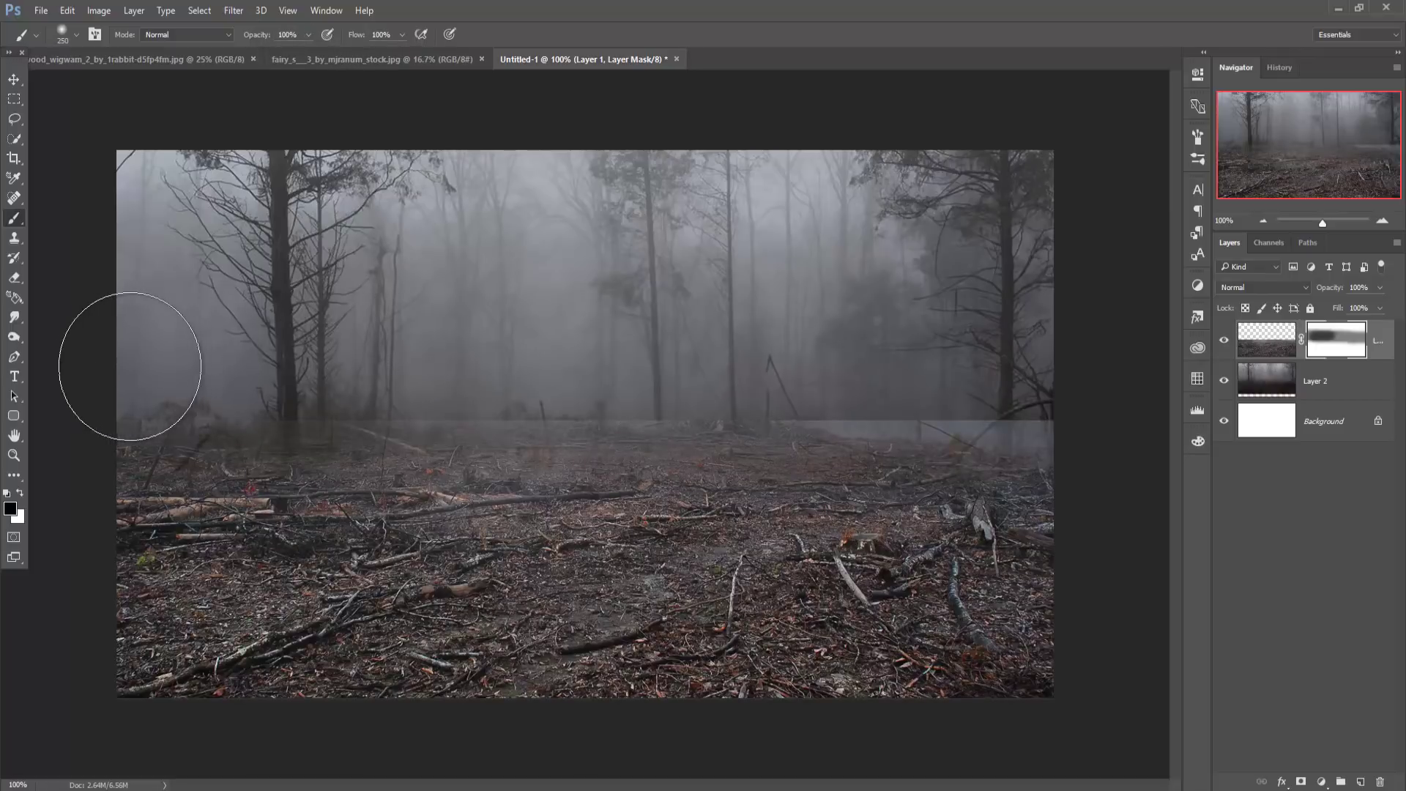
mouse_move(132, 361)
left_mouse_down()
mouse_move(471, 345)
mouse_move(1130, 361)
left_mouse_up()
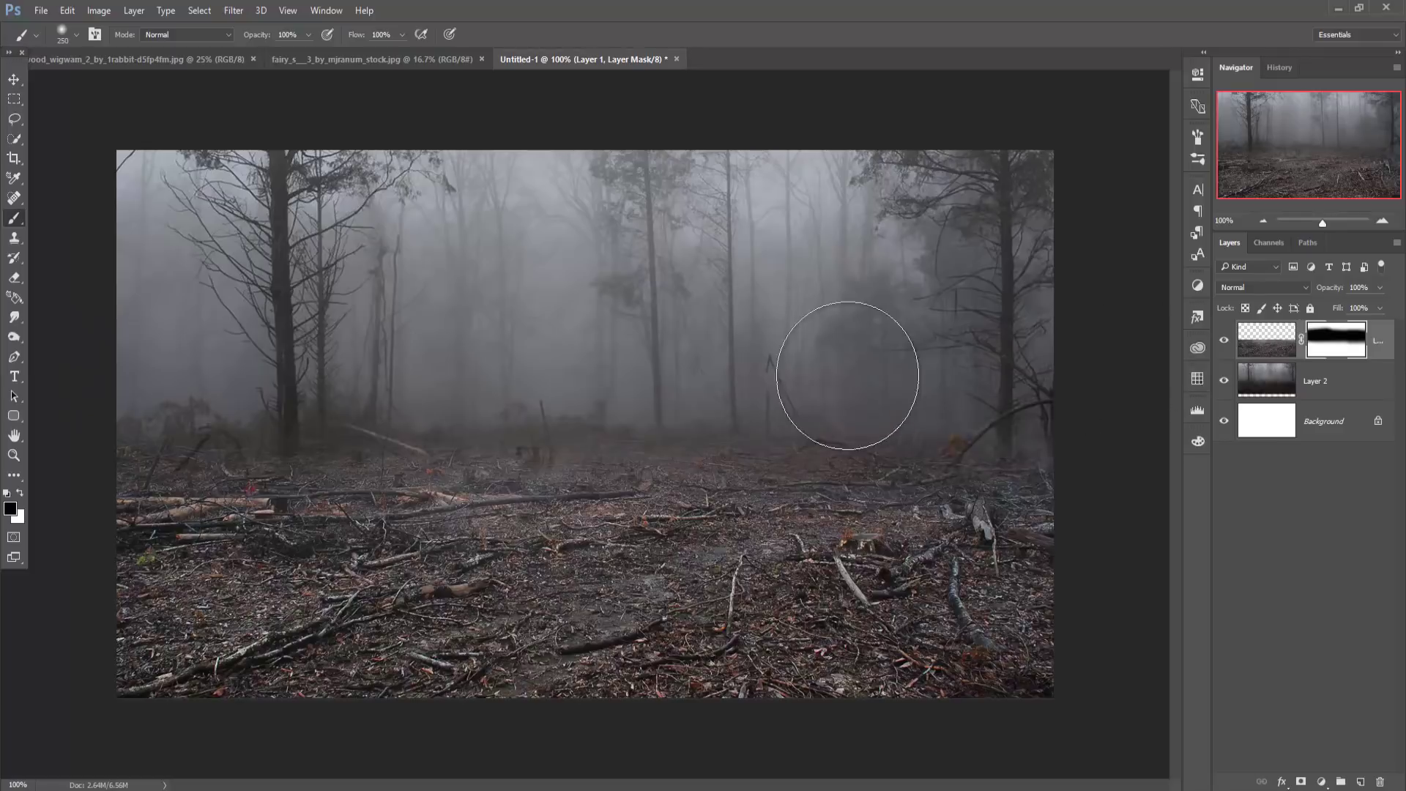
left_click_drag(718, 399, 470, 394)
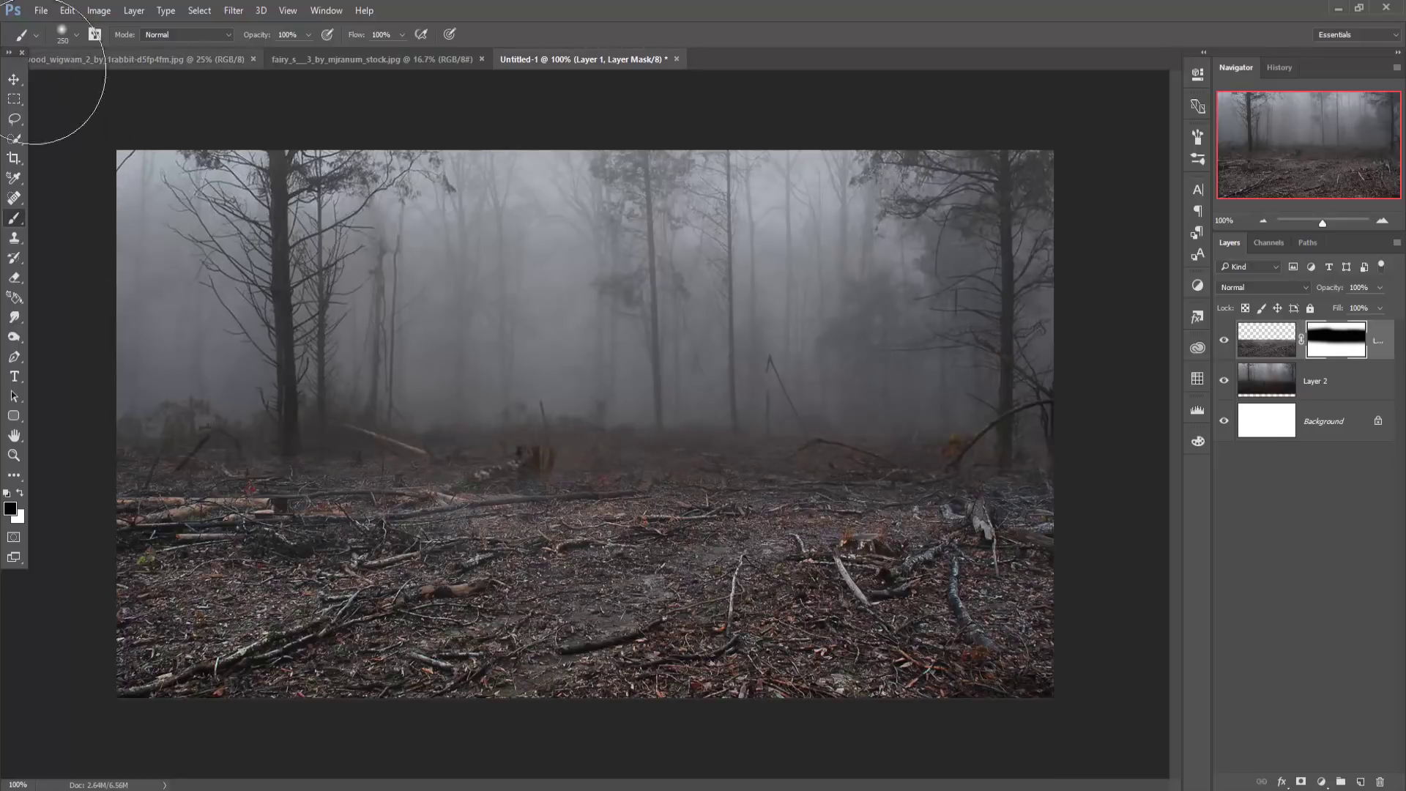
left_click(7, 82)
- Zoom the wigwam photo to 100% on its lower left base, Pen tool ready
left_click(129, 63)
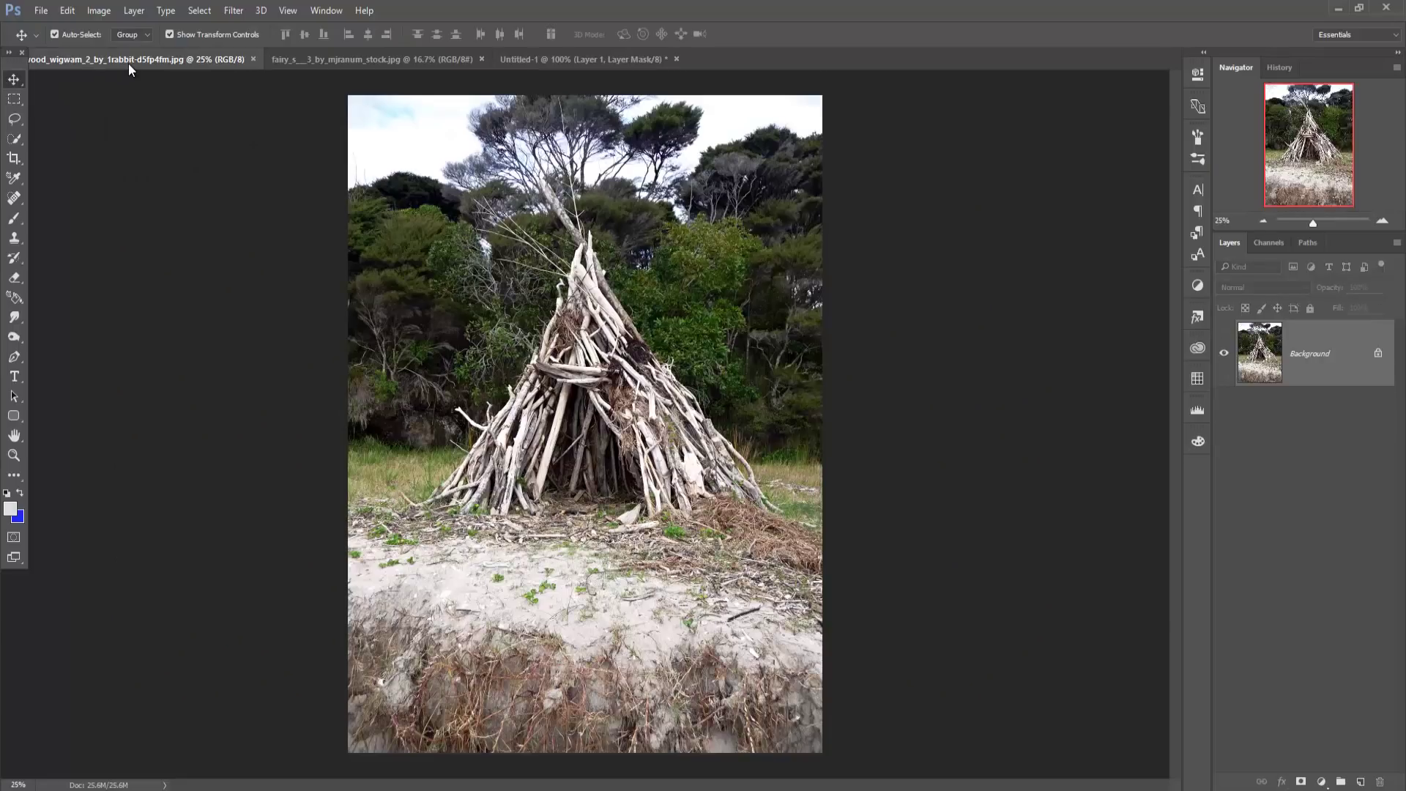
left_click(15, 357)
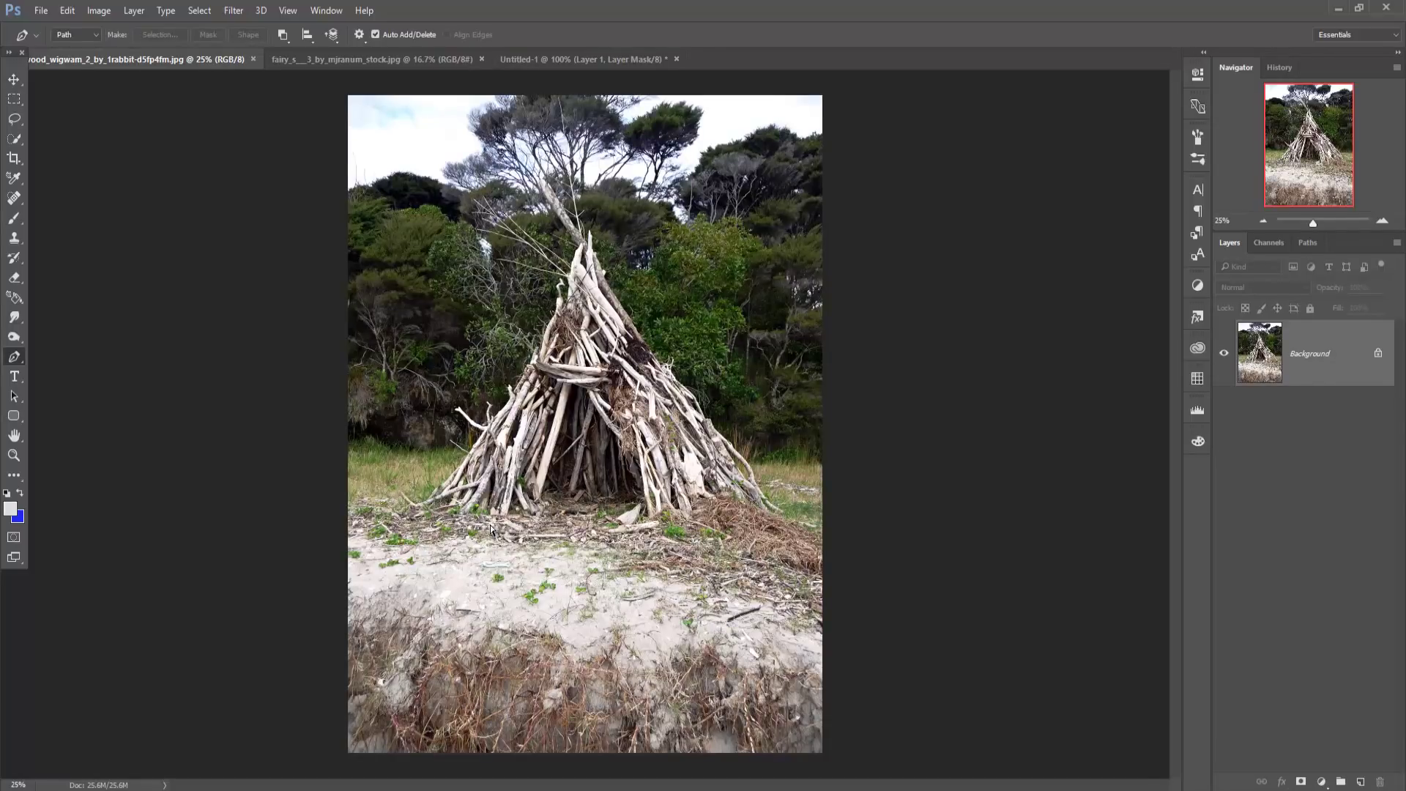
key("ctrl+plus")
key("ctrl+plus")
key("ctrl+plus")
key("ctrl+plus")
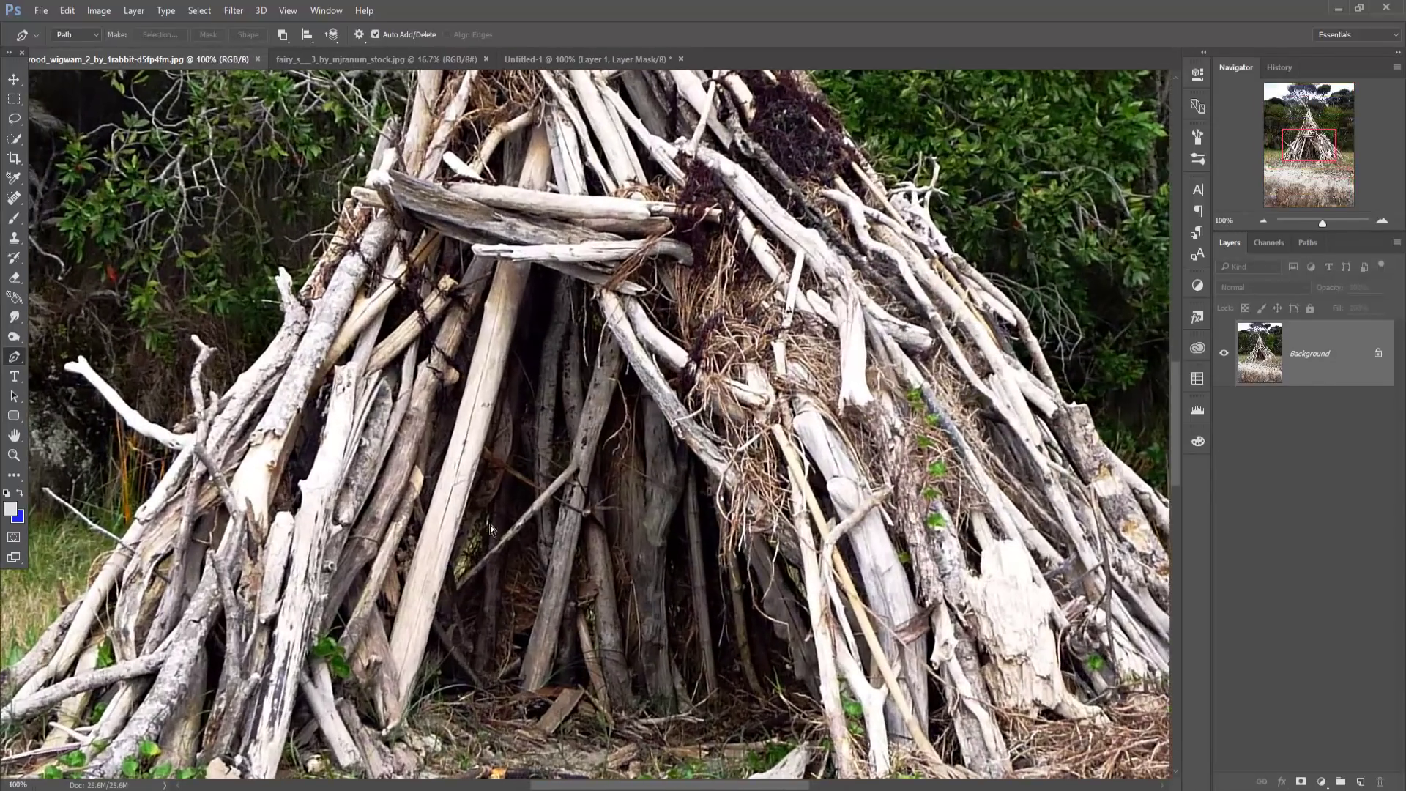
left_click_drag(490, 561, 684, 462)
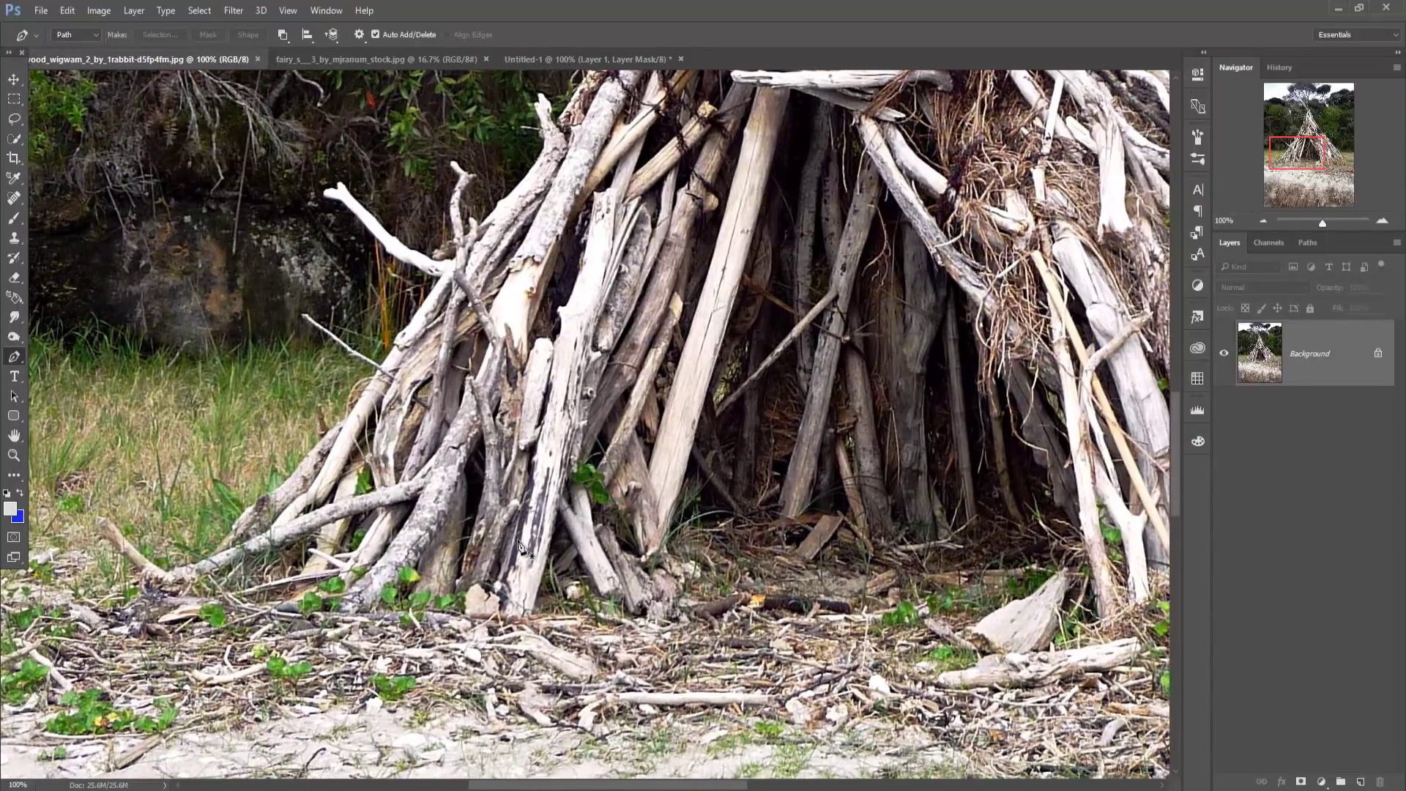
- Trace a pen path from the wigwam's base up its left edge and leaning trunk
left_click(299, 750)
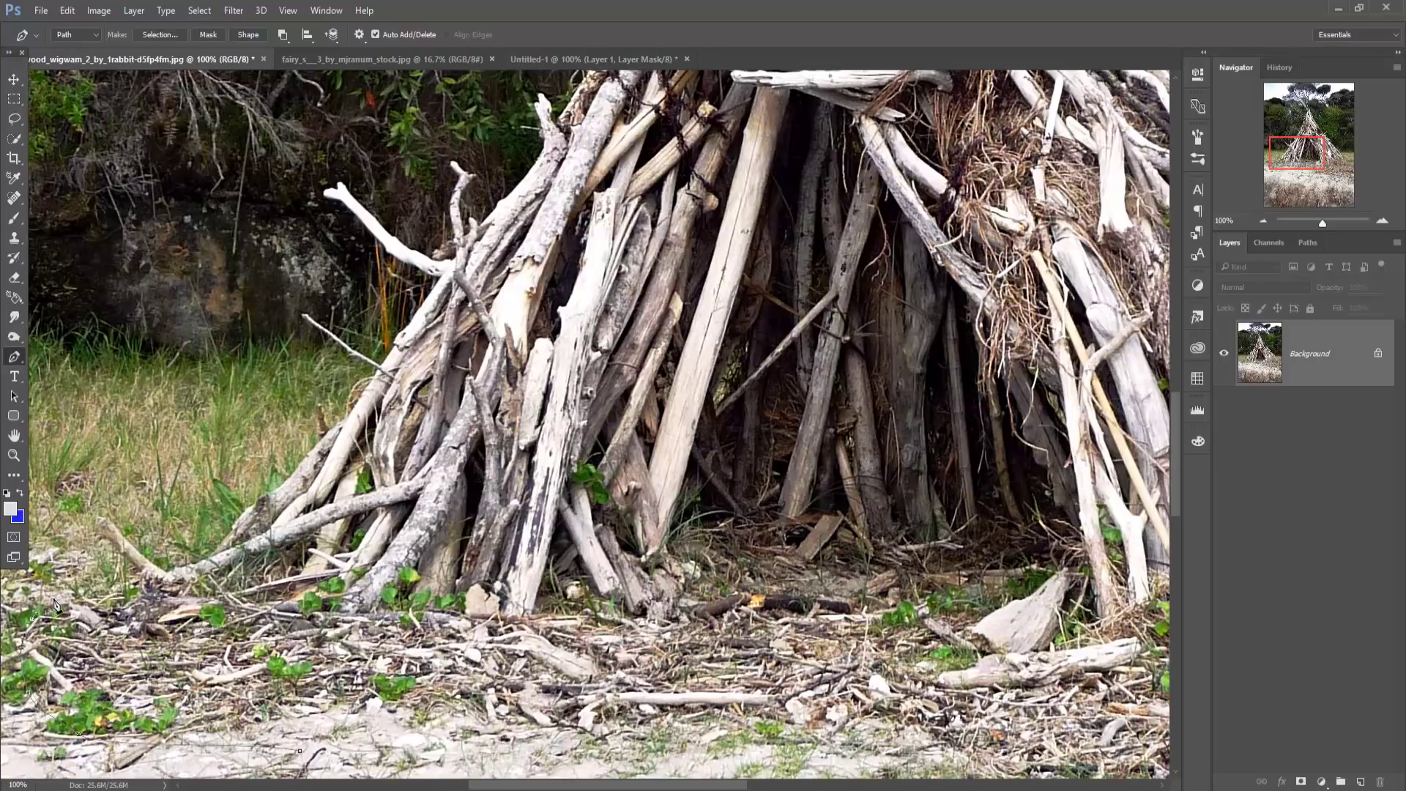
left_click(344, 425)
left_click(432, 300)
left_click_drag(432, 300, 454, 505)
left_click(520, 402)
left_click(673, 117)
left_click_drag(673, 117, 498, 668)
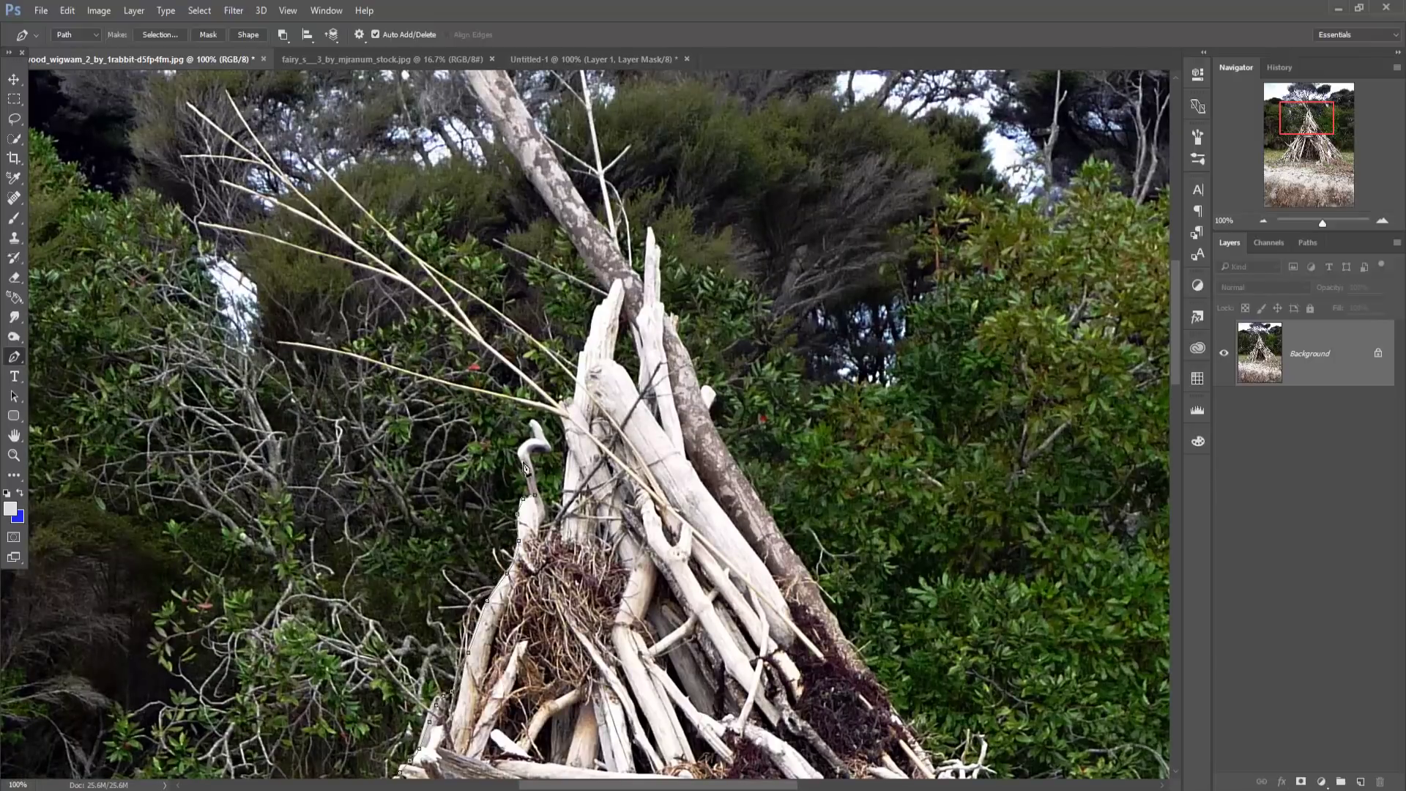
- Continue the path down the wigwam's right side and across the sand below
scroll(614, 296, "up", 5)
left_click_drag(432, 505, 449, 505)
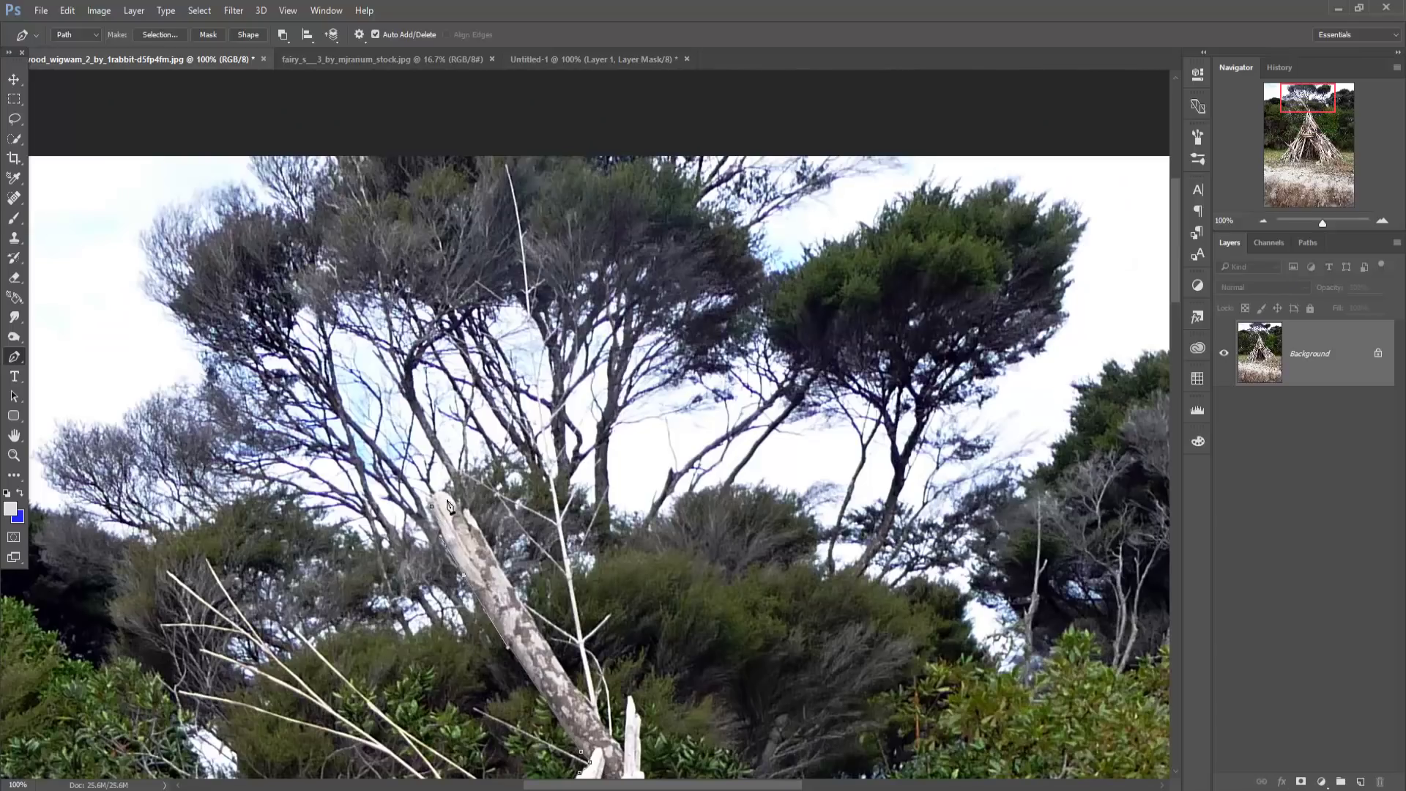
left_click_drag(626, 758, 334, 193)
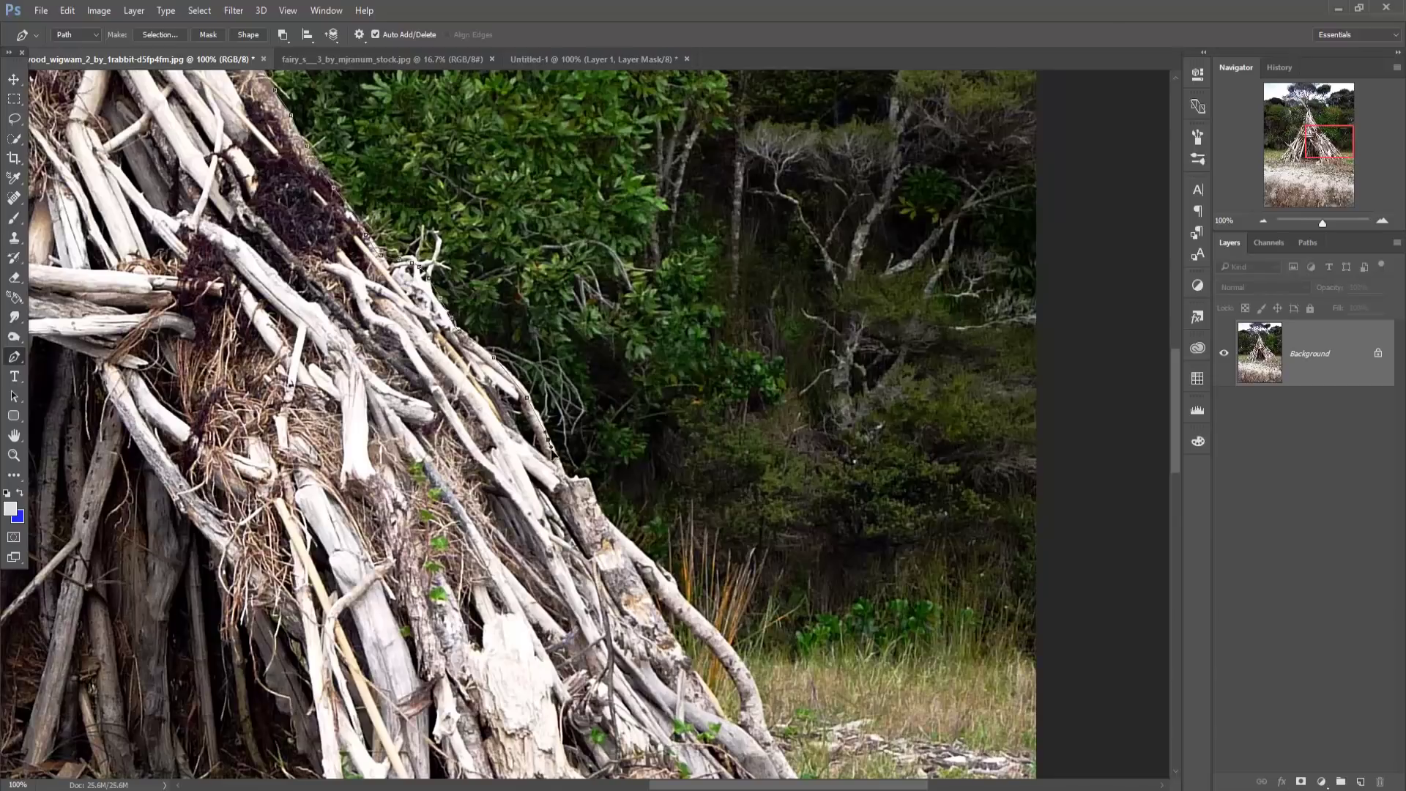
left_click_drag(550, 454, 272, 110)
left_click_drag(744, 707, 235, 493)
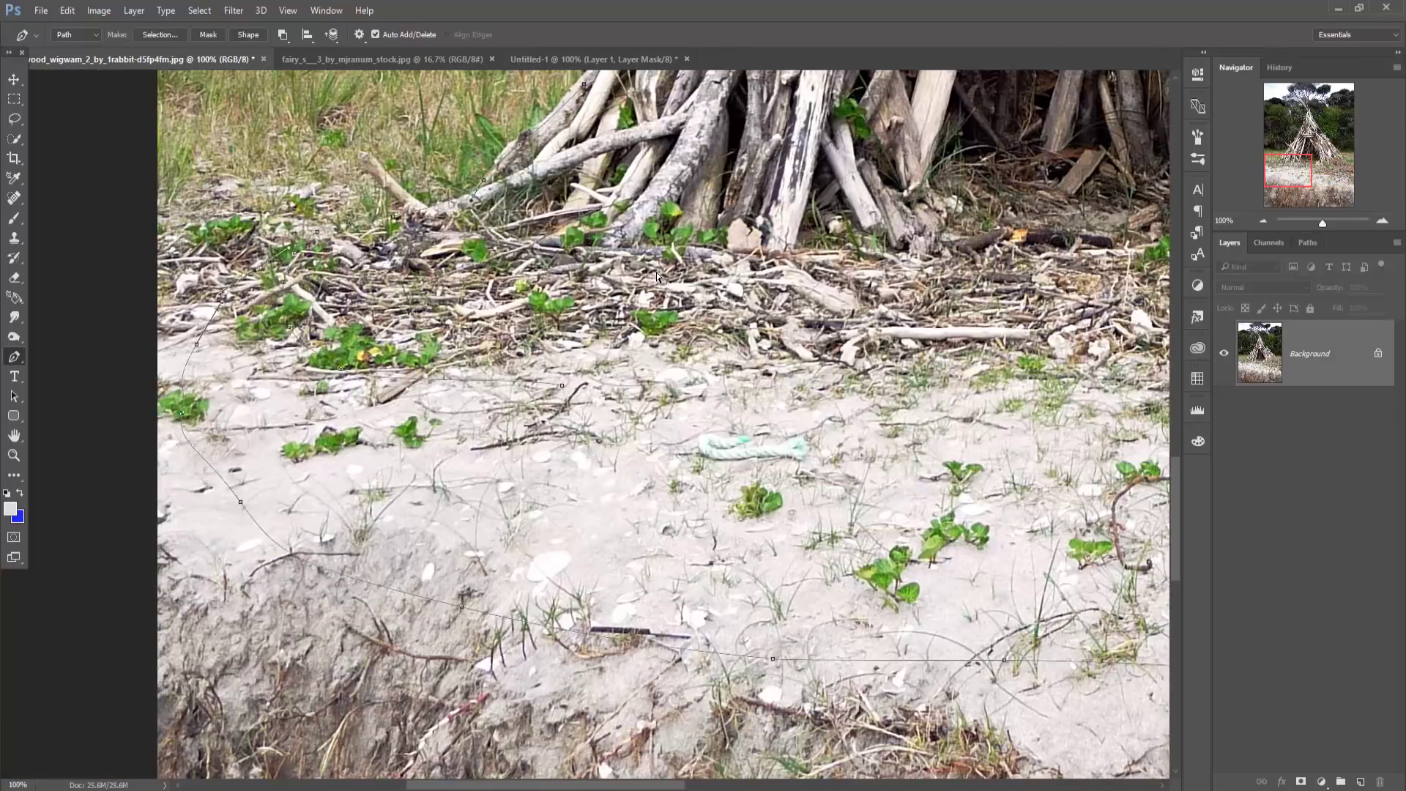
key("ctrl+0")
- Turn the pen path into a selection and invert it to isolate the wigwam
right_click(593, 319)
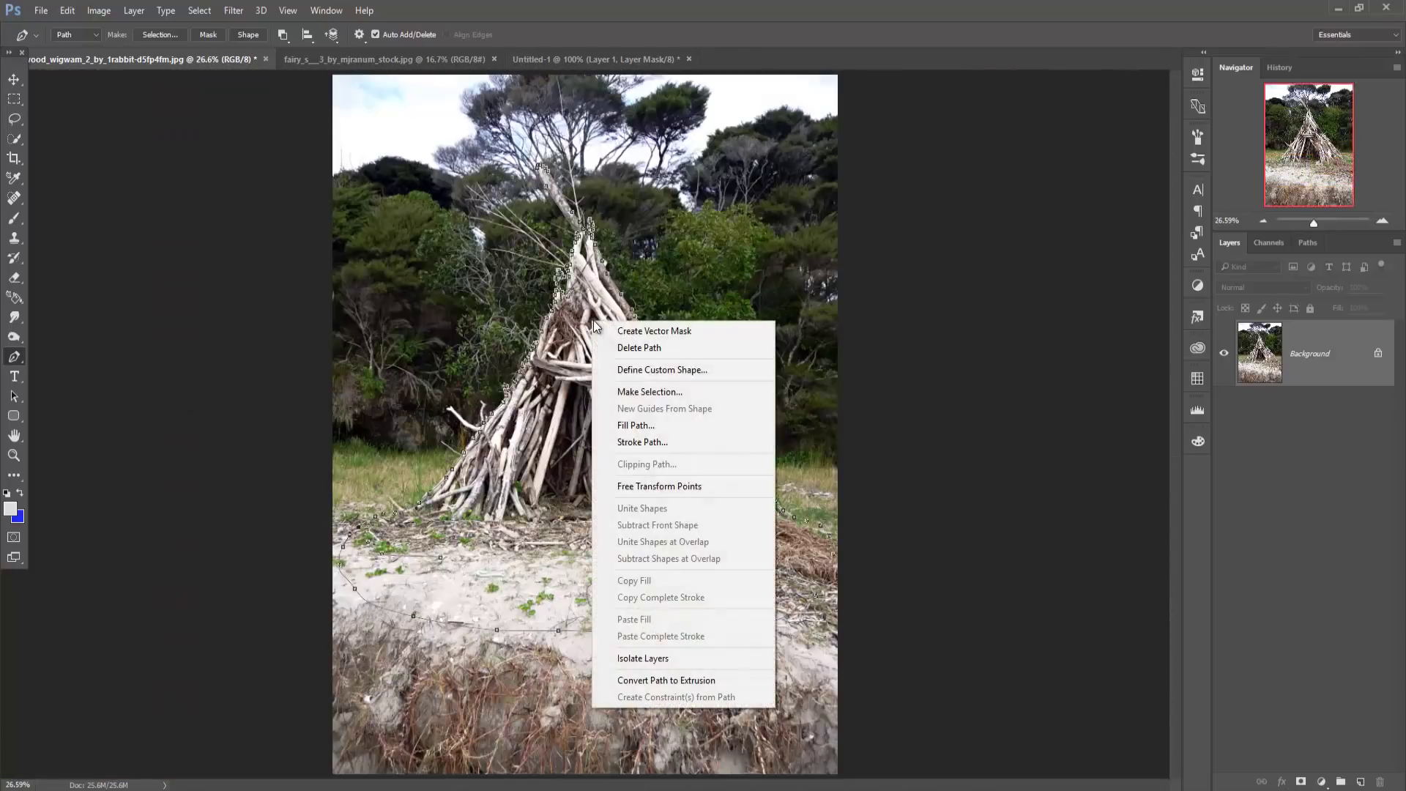
left_click(644, 392)
left_click(772, 239)
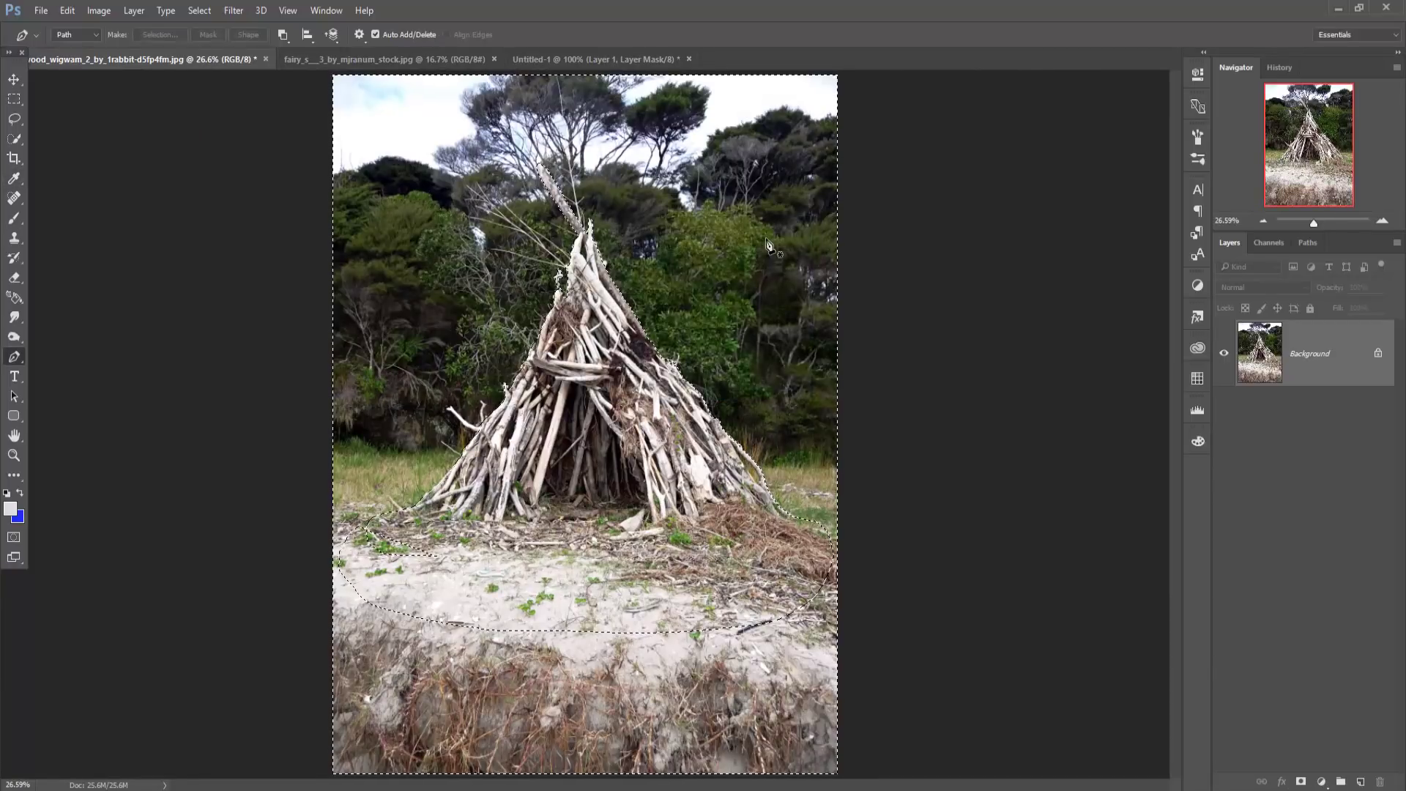
key("ctrl+shift+i")
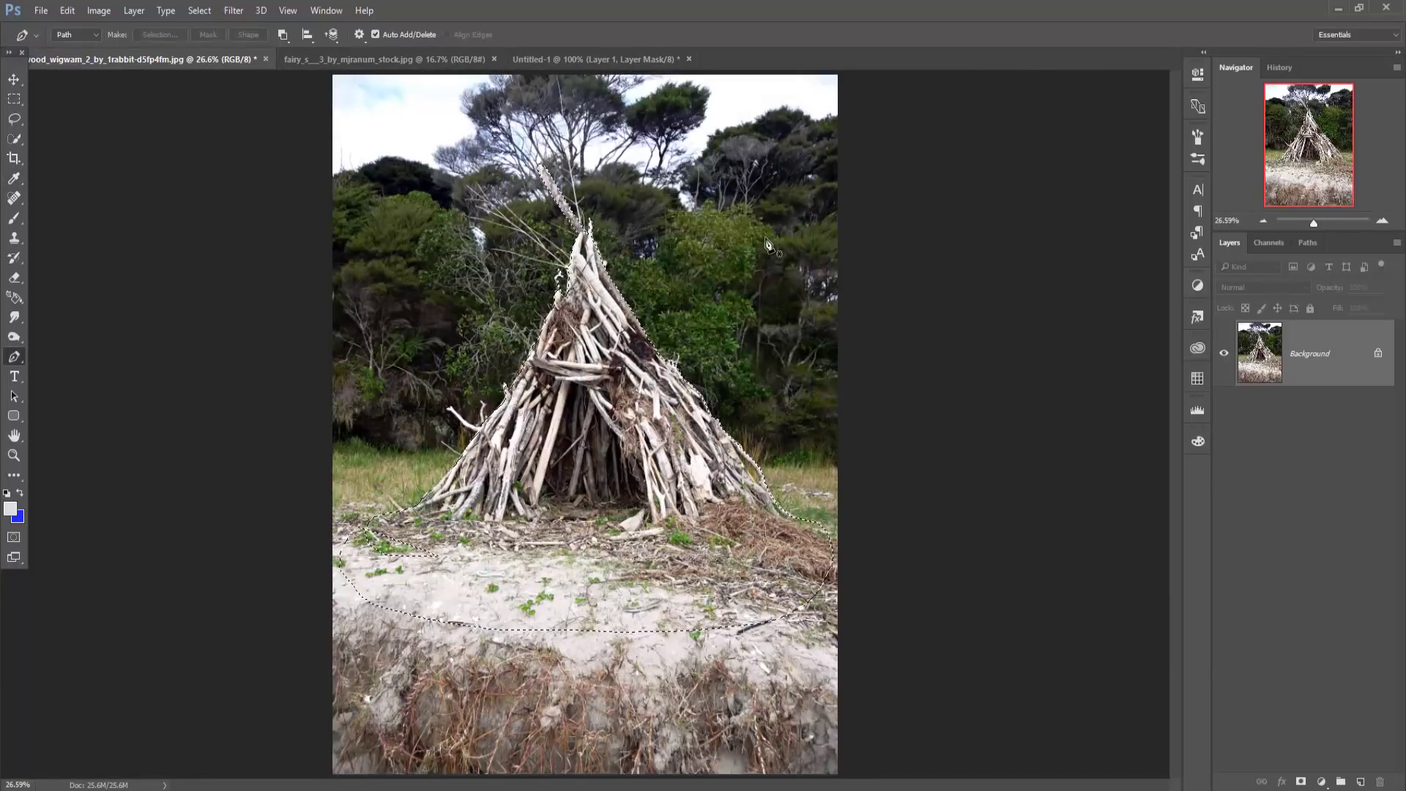
- Drag the wigwam cut-out into the forest composite as Layer 3
mouse_move(145, 58)
left_mouse_down()
mouse_move(144, 153)
mouse_move(912, 166)
left_mouse_up()
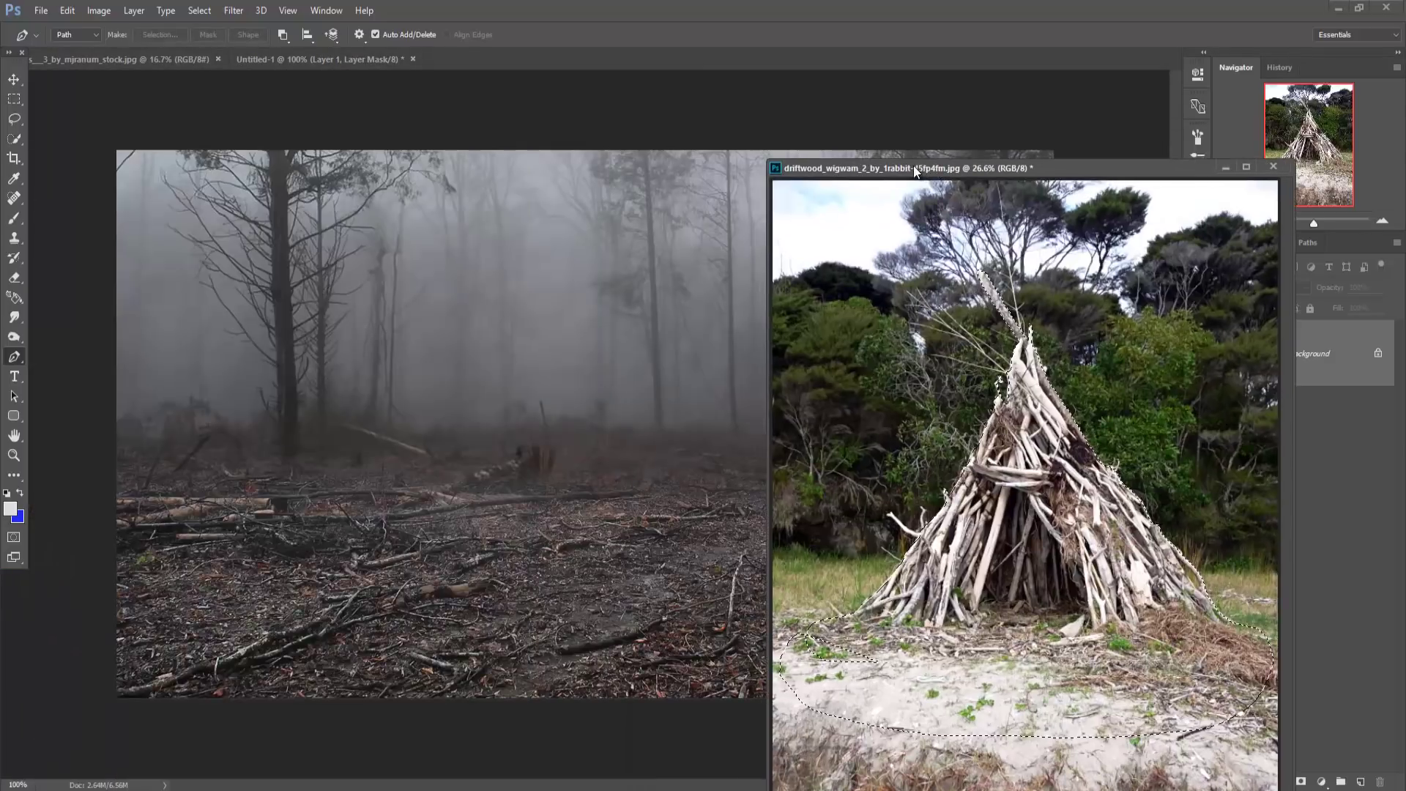
left_click(1024, 422)
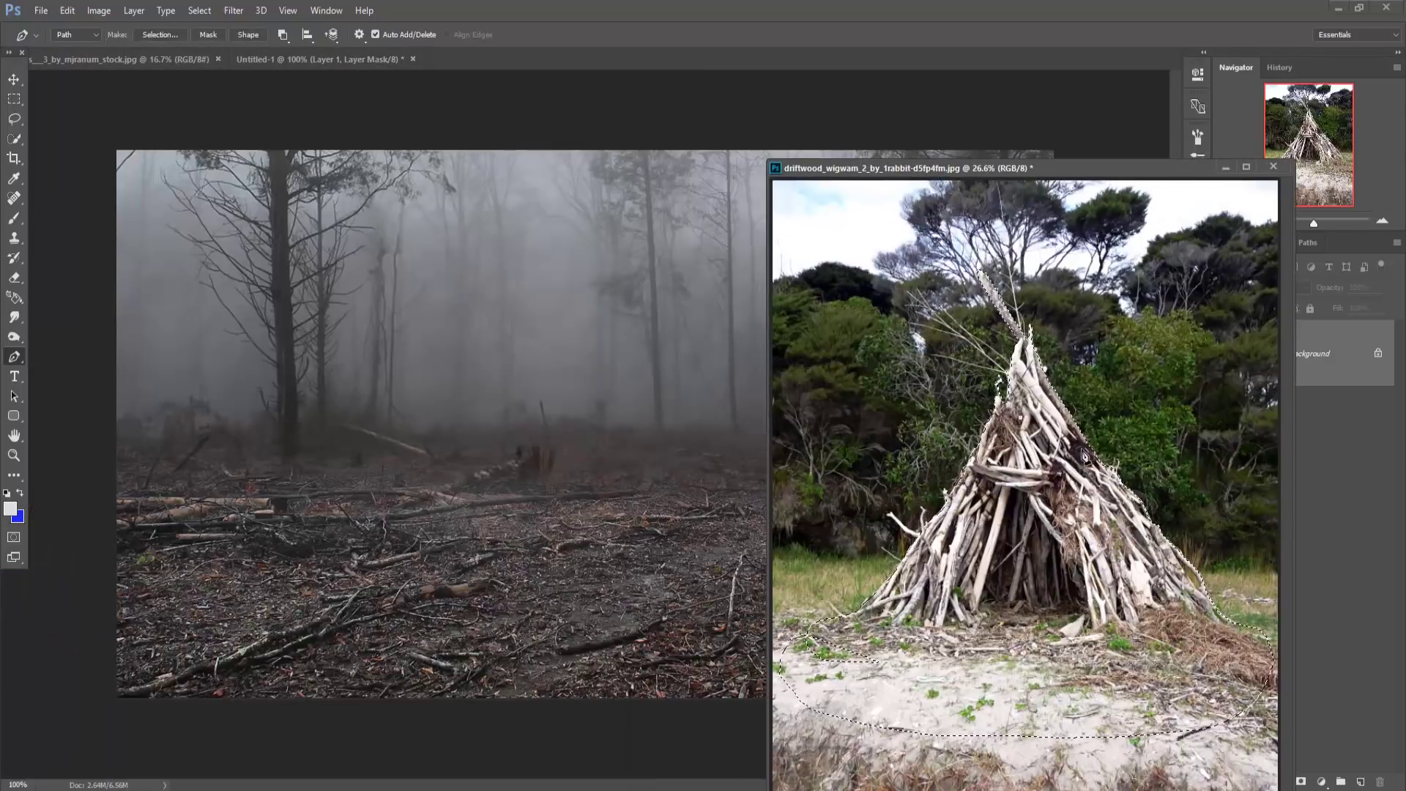
key("ctrl+z")
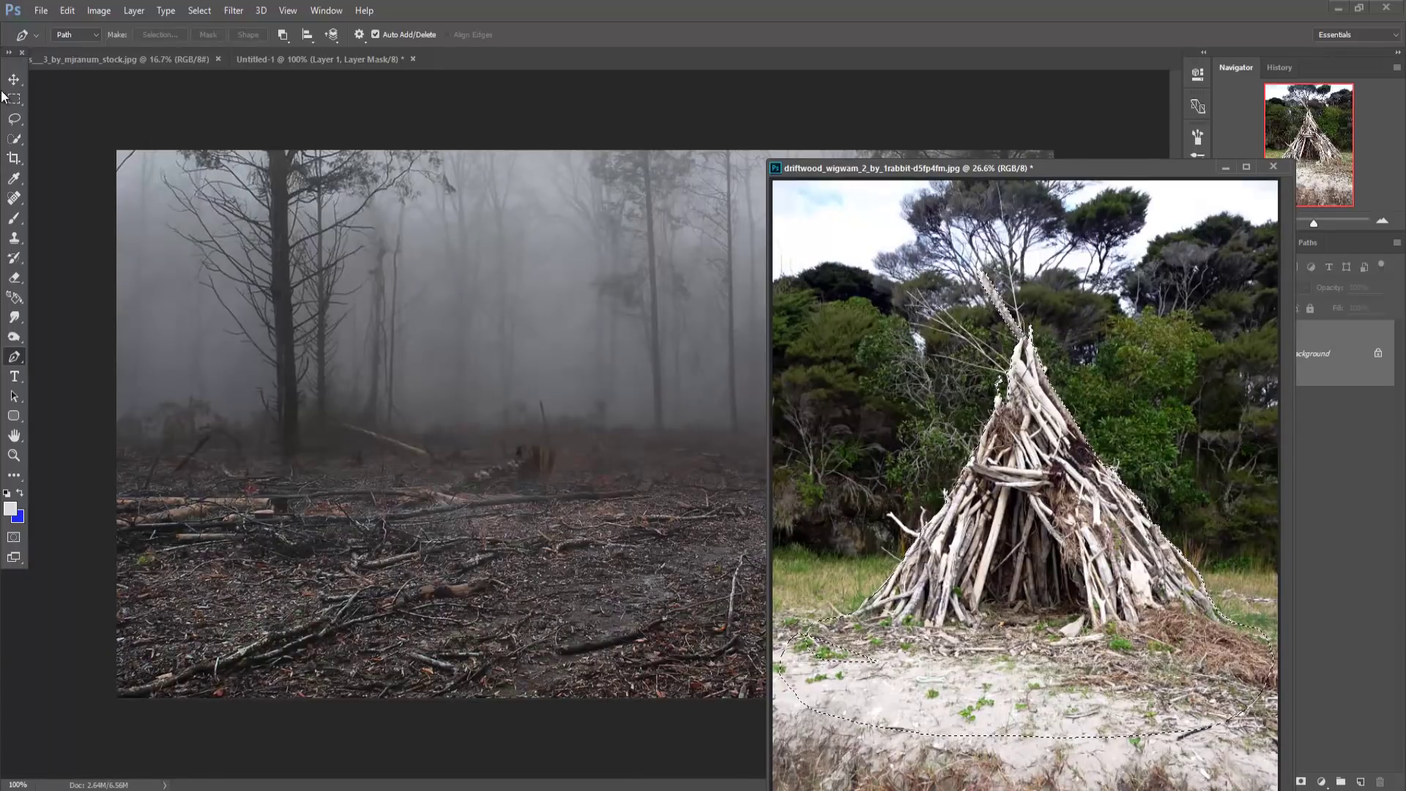
left_click(14, 79)
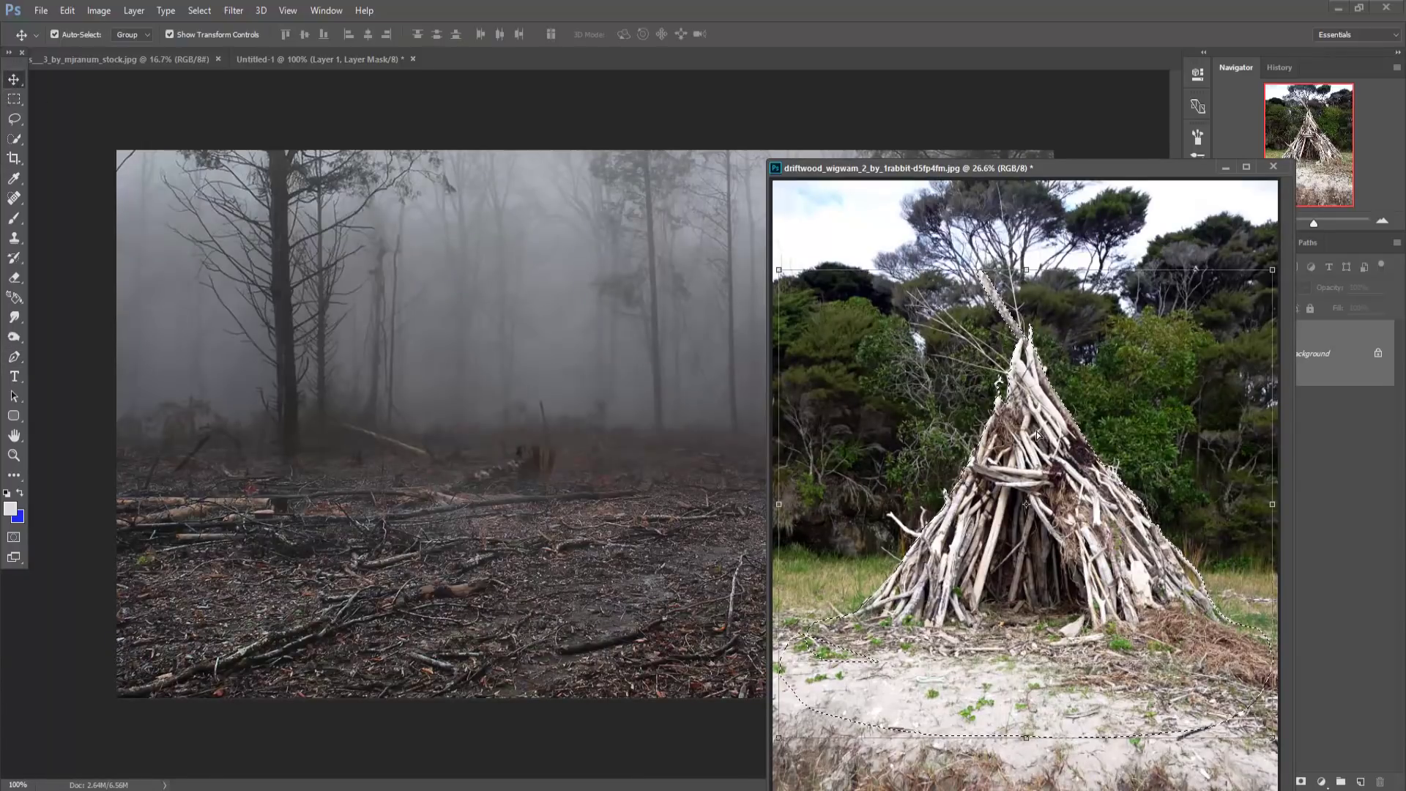
left_click_drag(1036, 434, 688, 428)
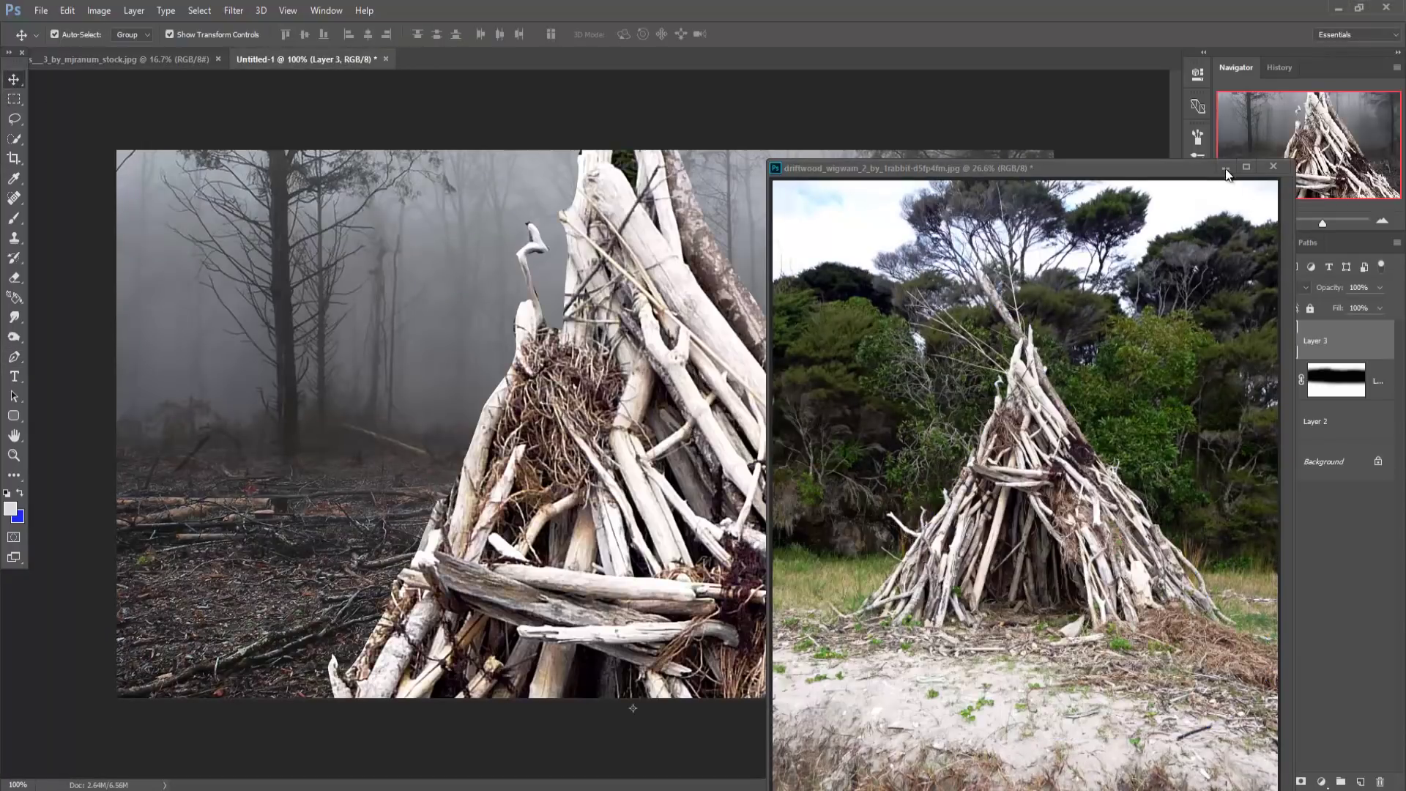
left_click(1224, 168)
- Move the wigwam lower and left, shrinking it to about 40%
left_click_drag(692, 275, 677, 289)
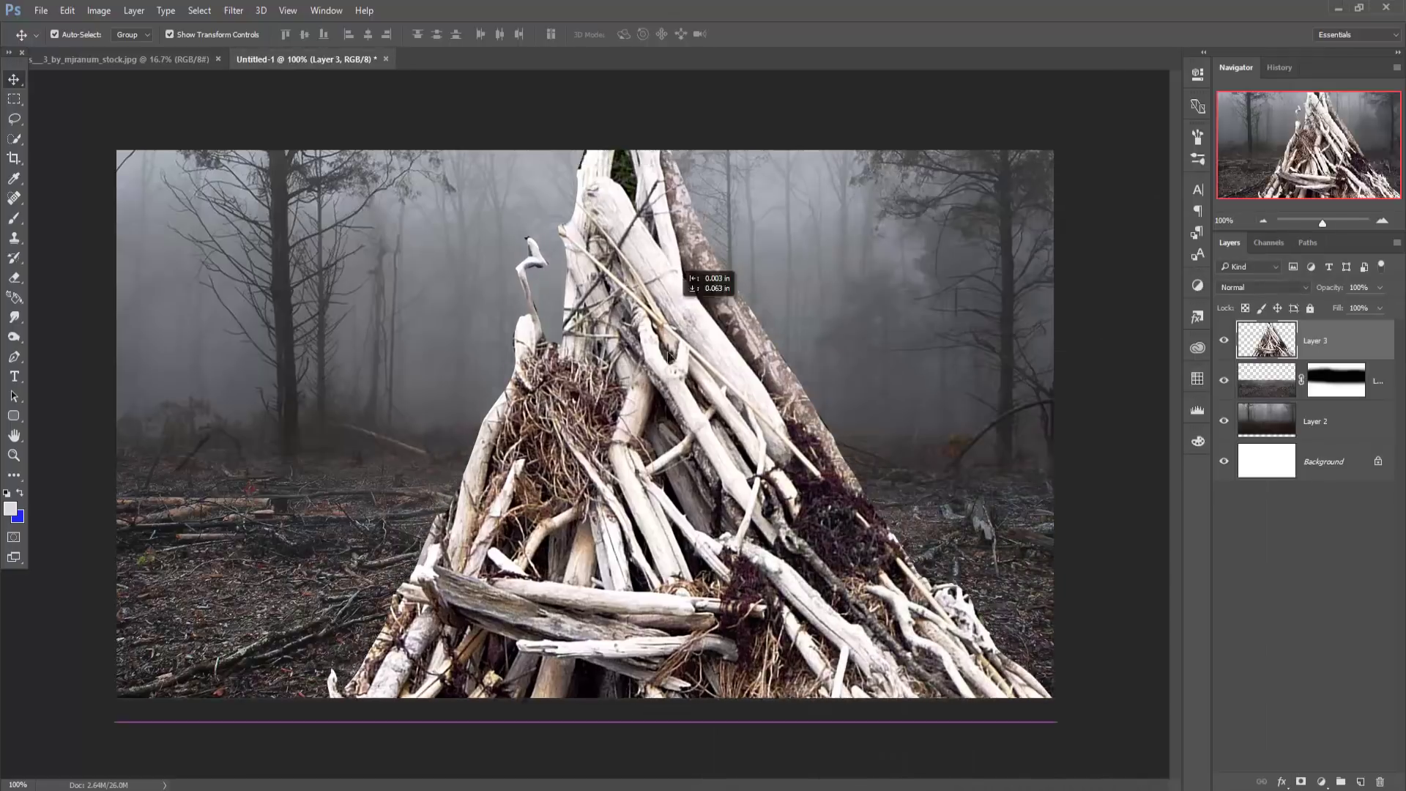
mouse_move(669, 356)
left_mouse_down()
mouse_move(652, 487)
mouse_move(605, 494)
left_mouse_up()
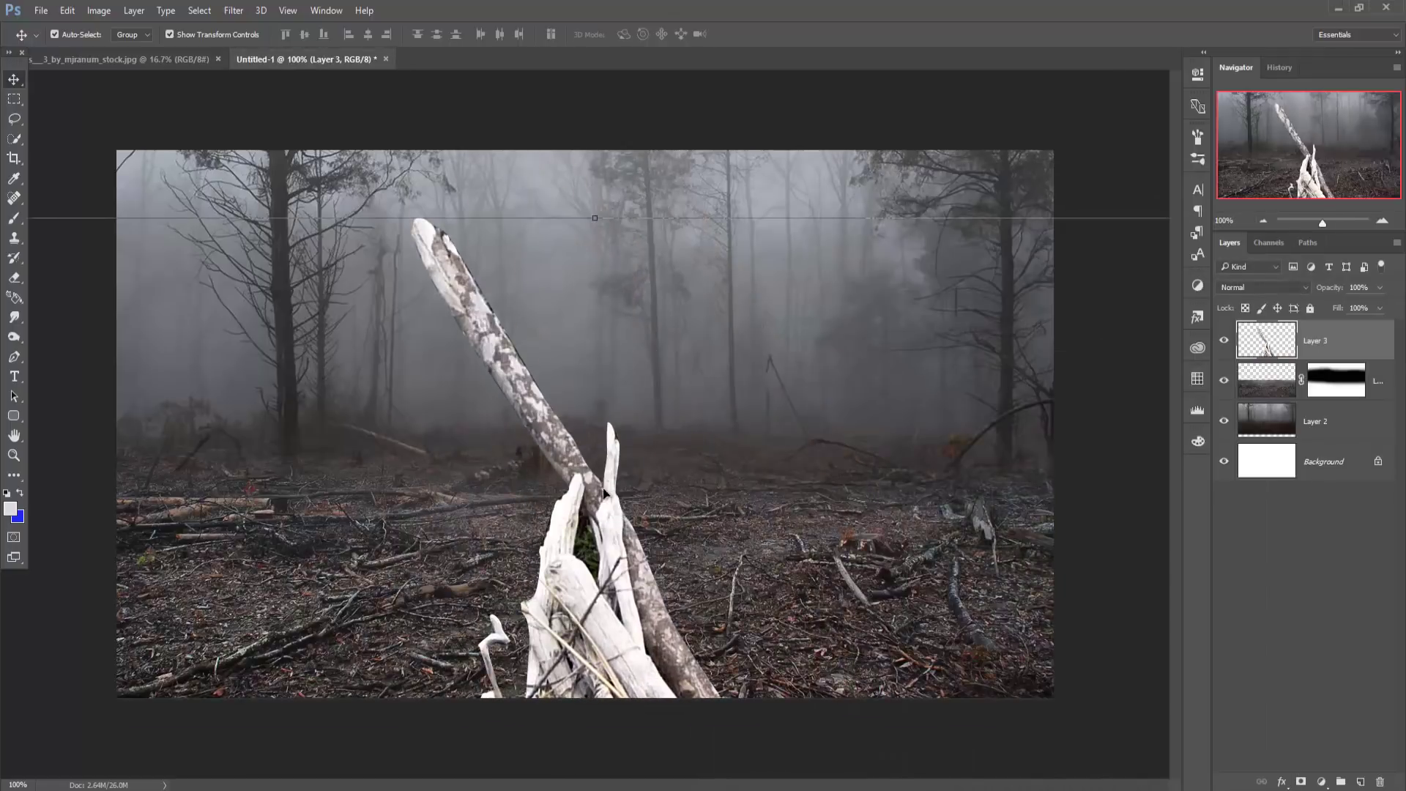
left_click_drag(509, 357, 90, 365)
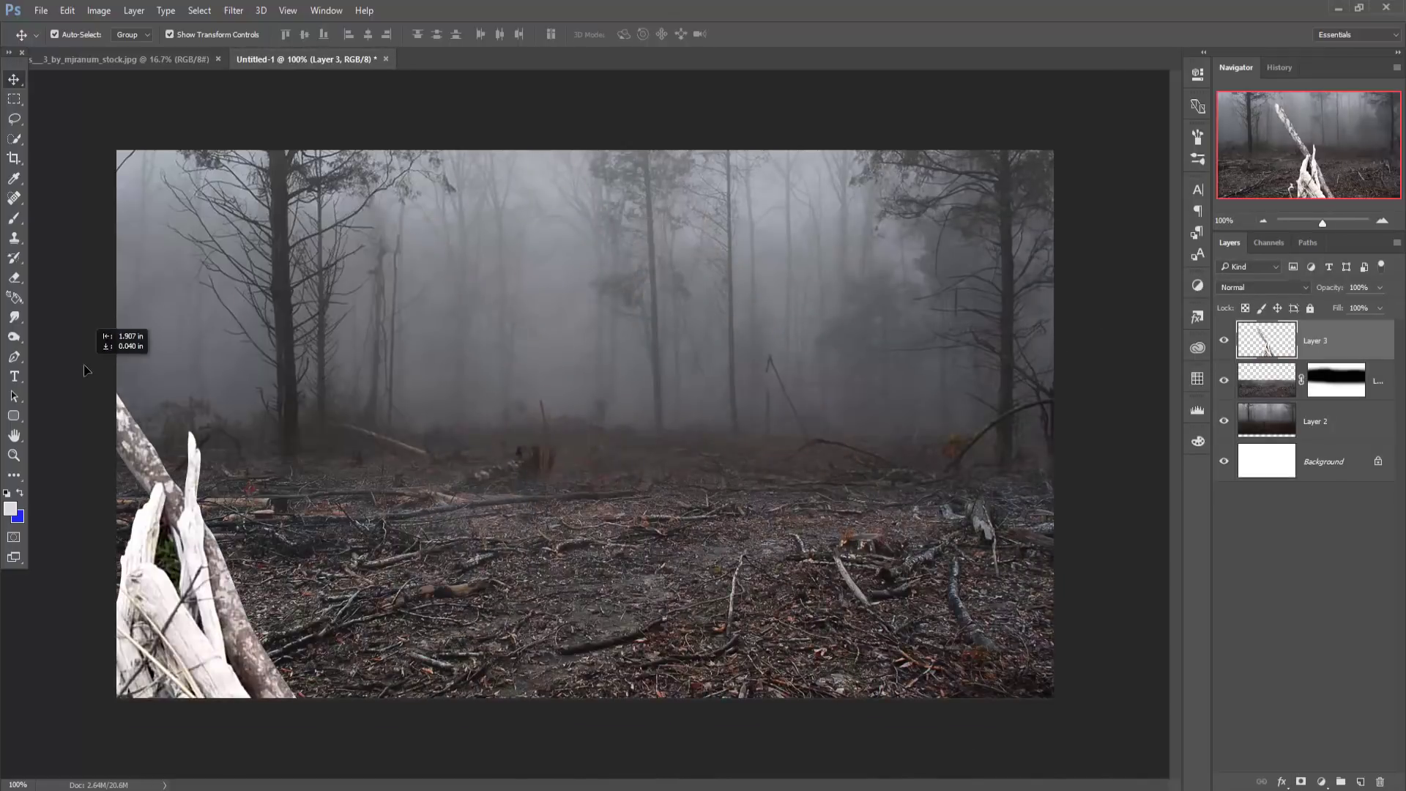
mouse_move(1105, 228)
left_mouse_down()
mouse_move(459, 762)
mouse_move(810, 226)
mouse_move(659, 439)
mouse_move(819, 303)
left_mouse_up()
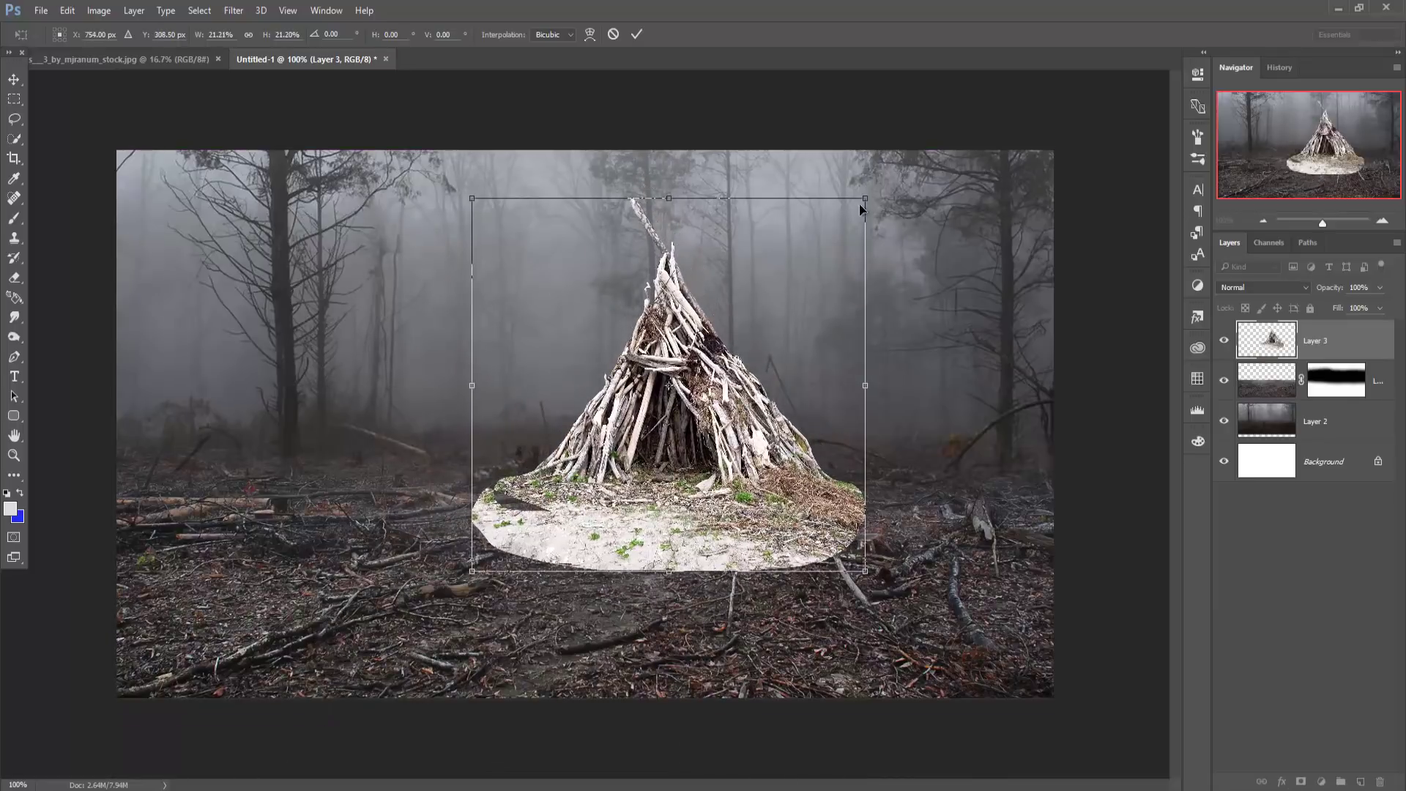
- Enlarge the wigwam to about 26%, narrow its left side, and centre it low before committing
left_click_drag(867, 198, 913, 152)
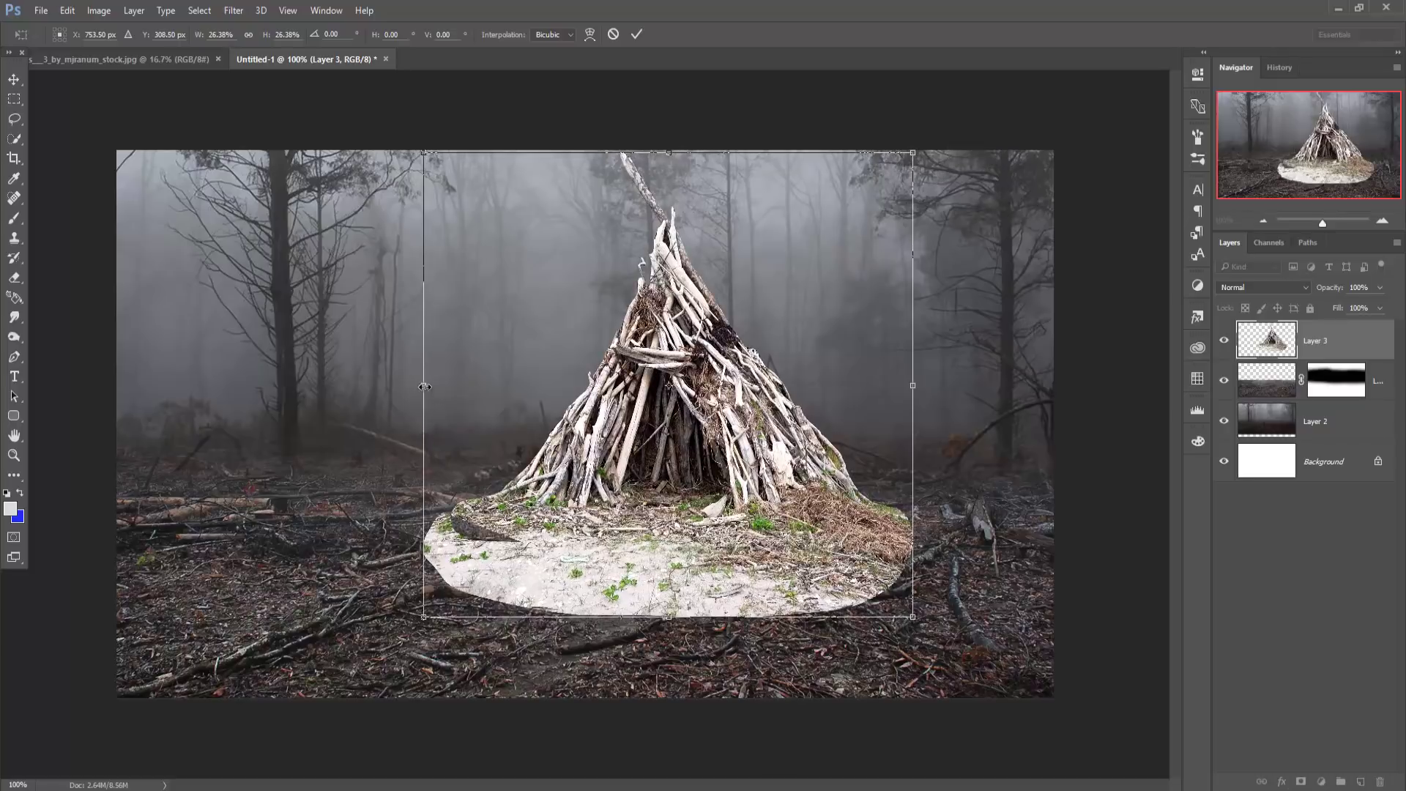
left_click_drag(425, 386, 539, 418)
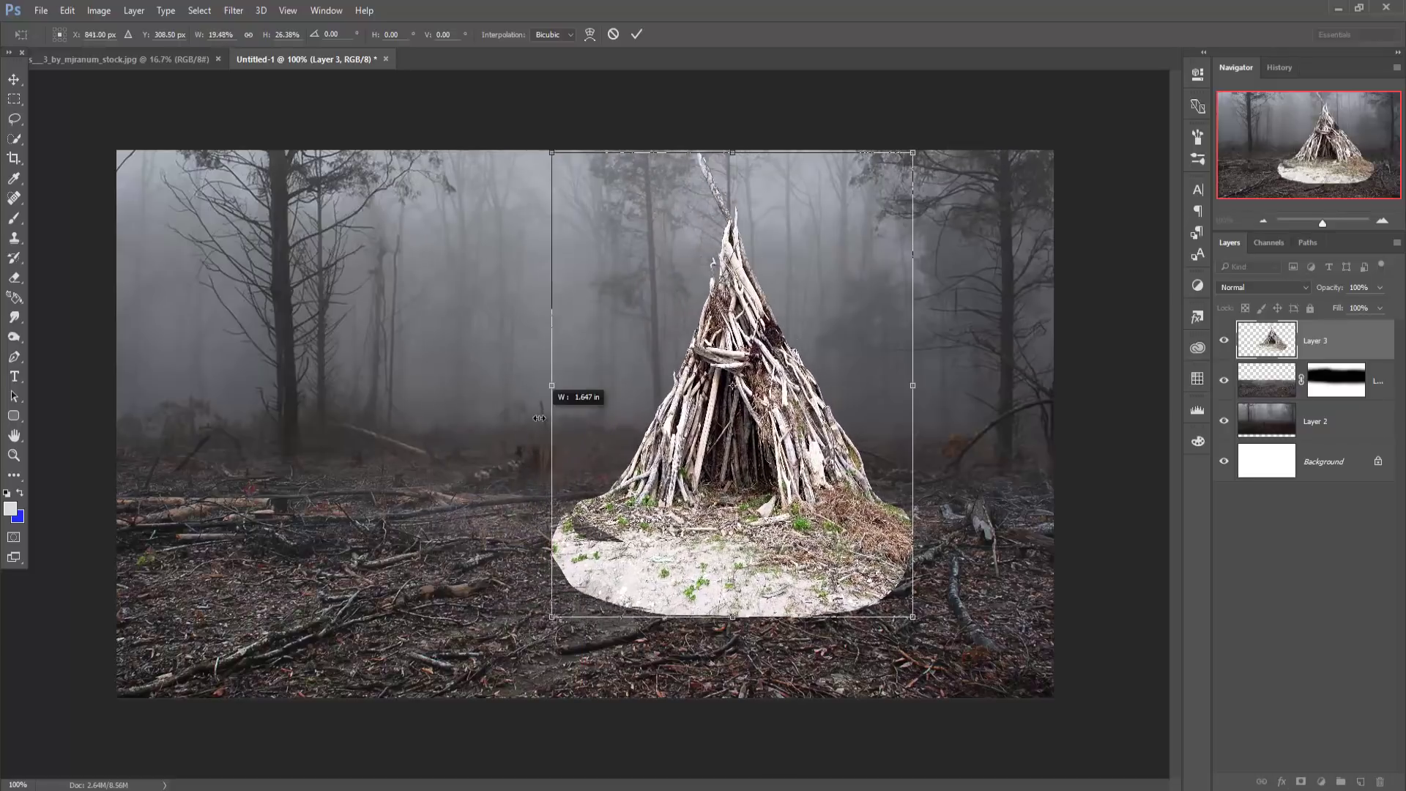
mouse_move(763, 348)
left_mouse_down()
mouse_move(681, 428)
mouse_move(681, 446)
left_mouse_up()
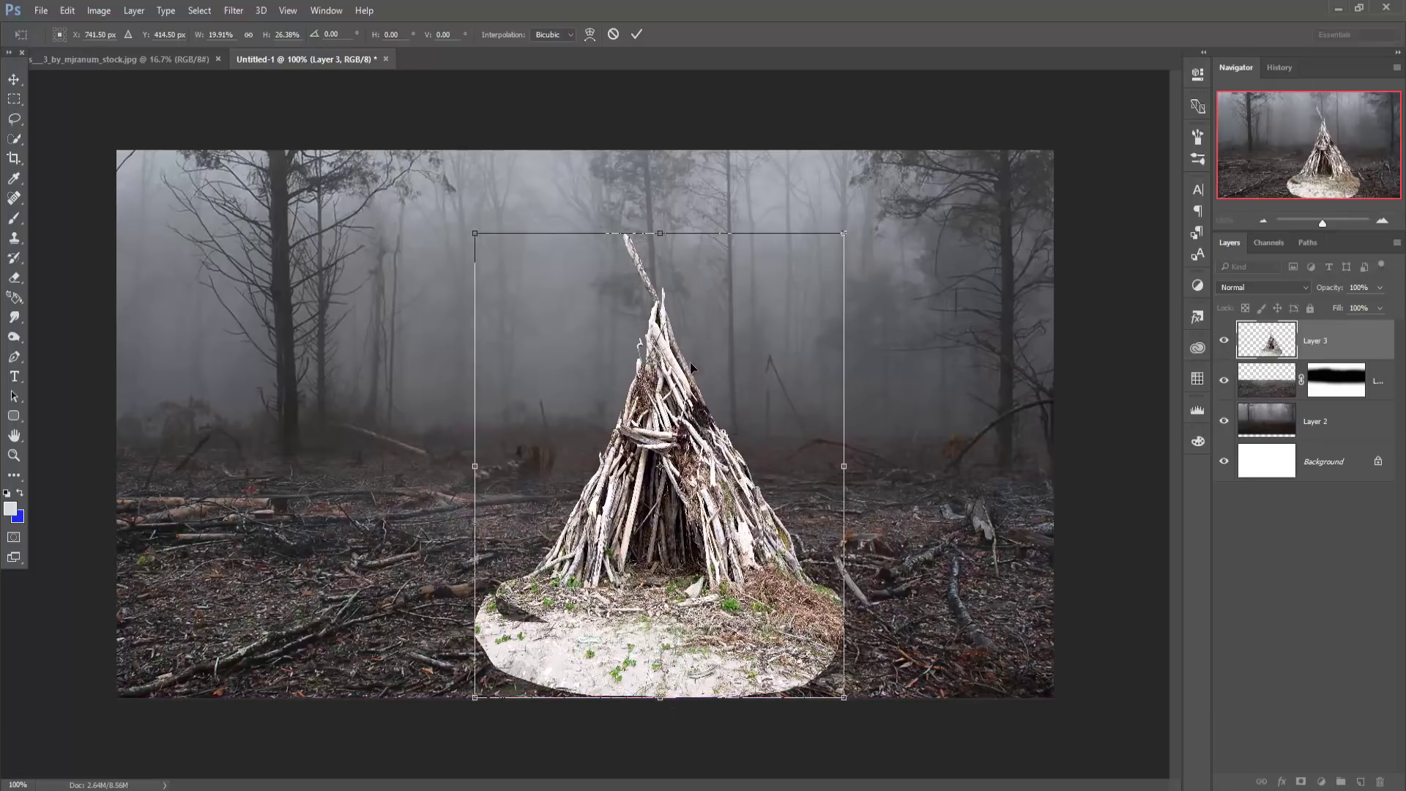
left_click(635, 35)
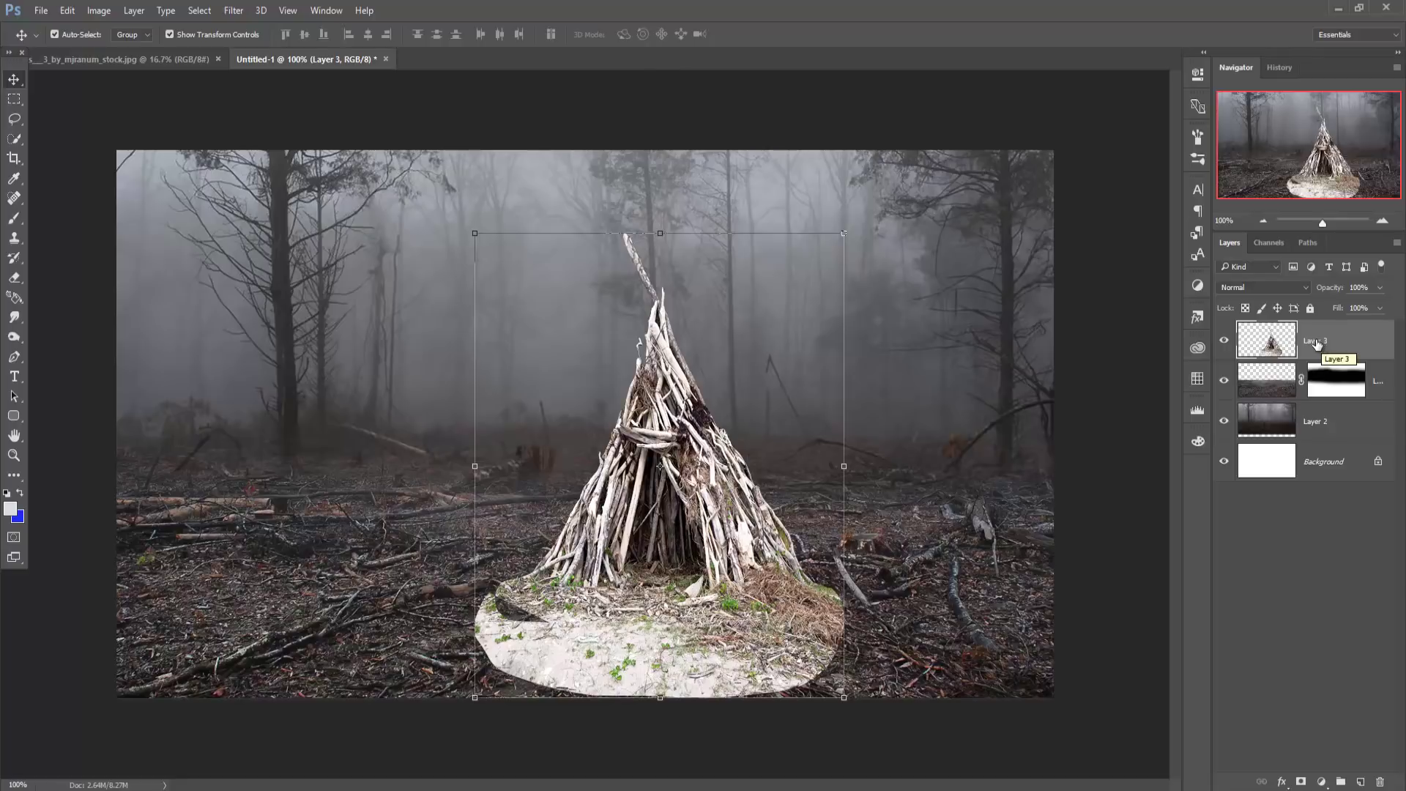
- In Camera Raw, set highlights -88, exposure -0.85, temperature -9 and saturation -33
left_click(234, 10)
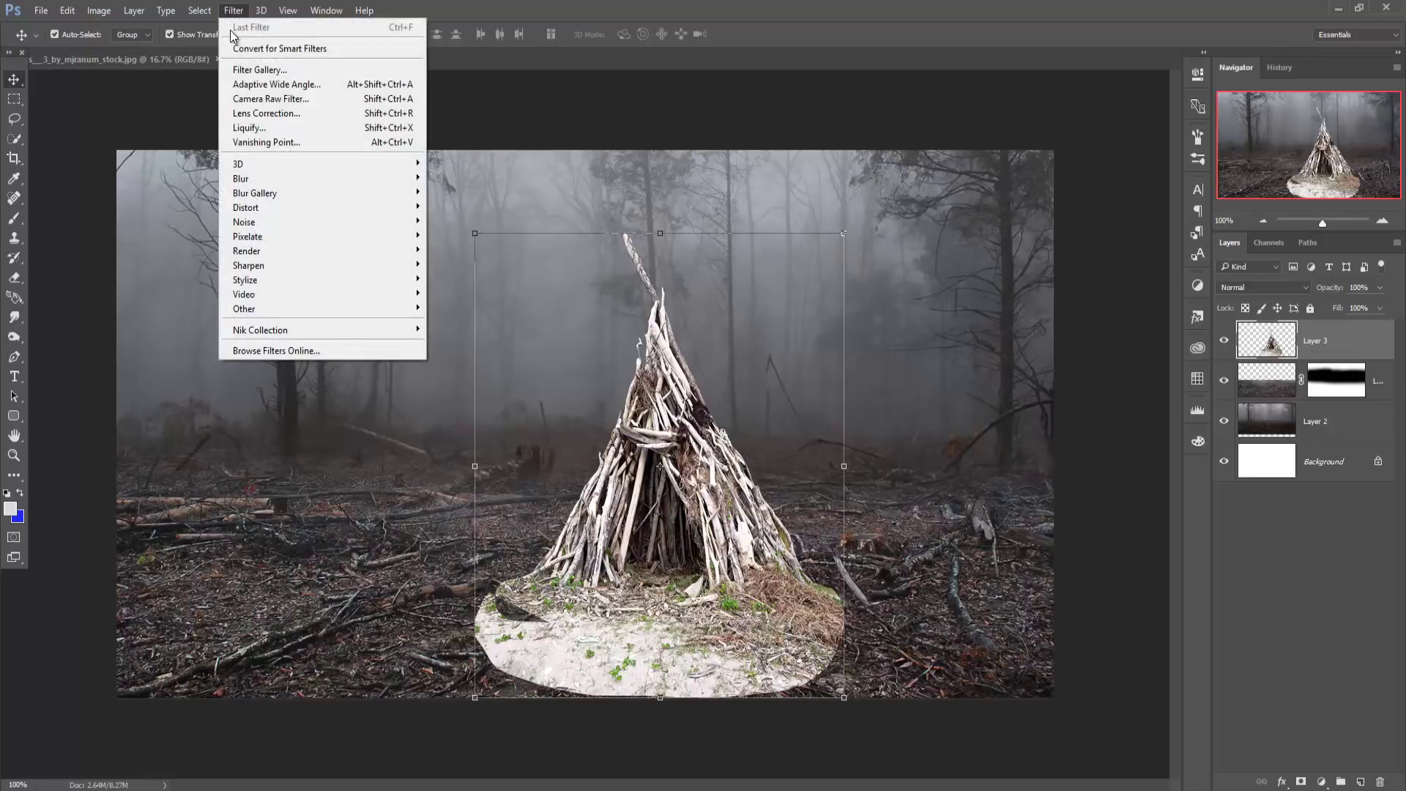
left_click(253, 100)
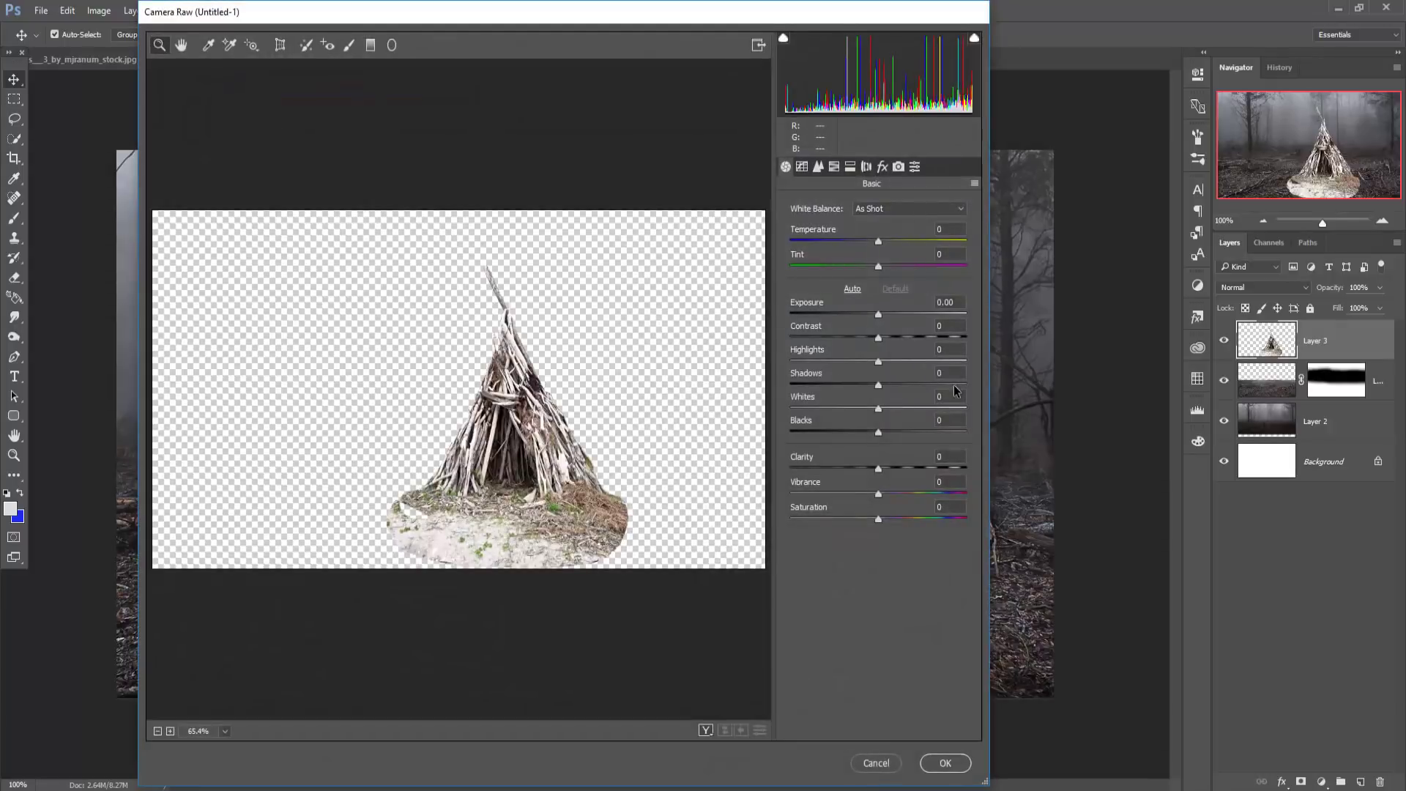
left_click(879, 362)
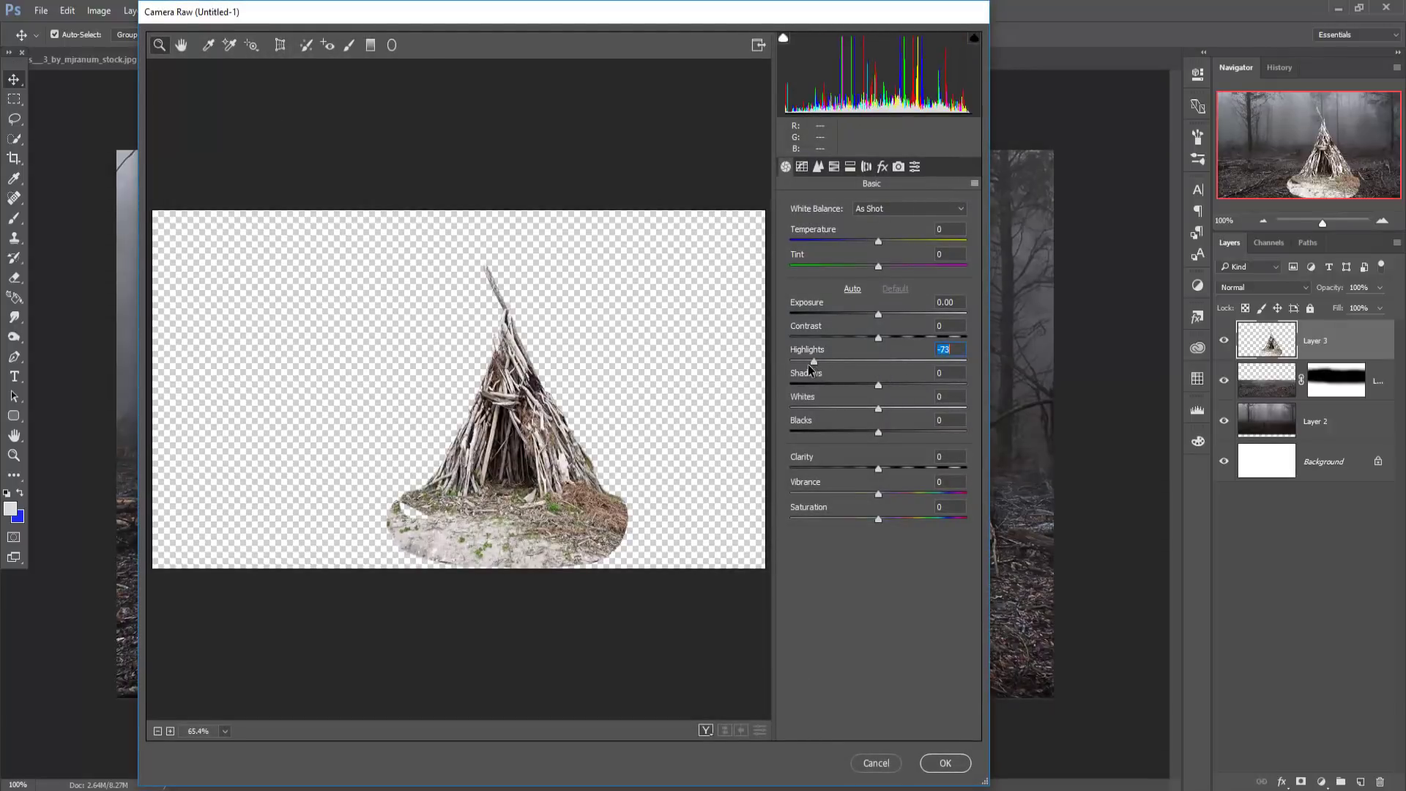
left_click_drag(832, 362, 801, 361)
left_click_drag(876, 317, 862, 323)
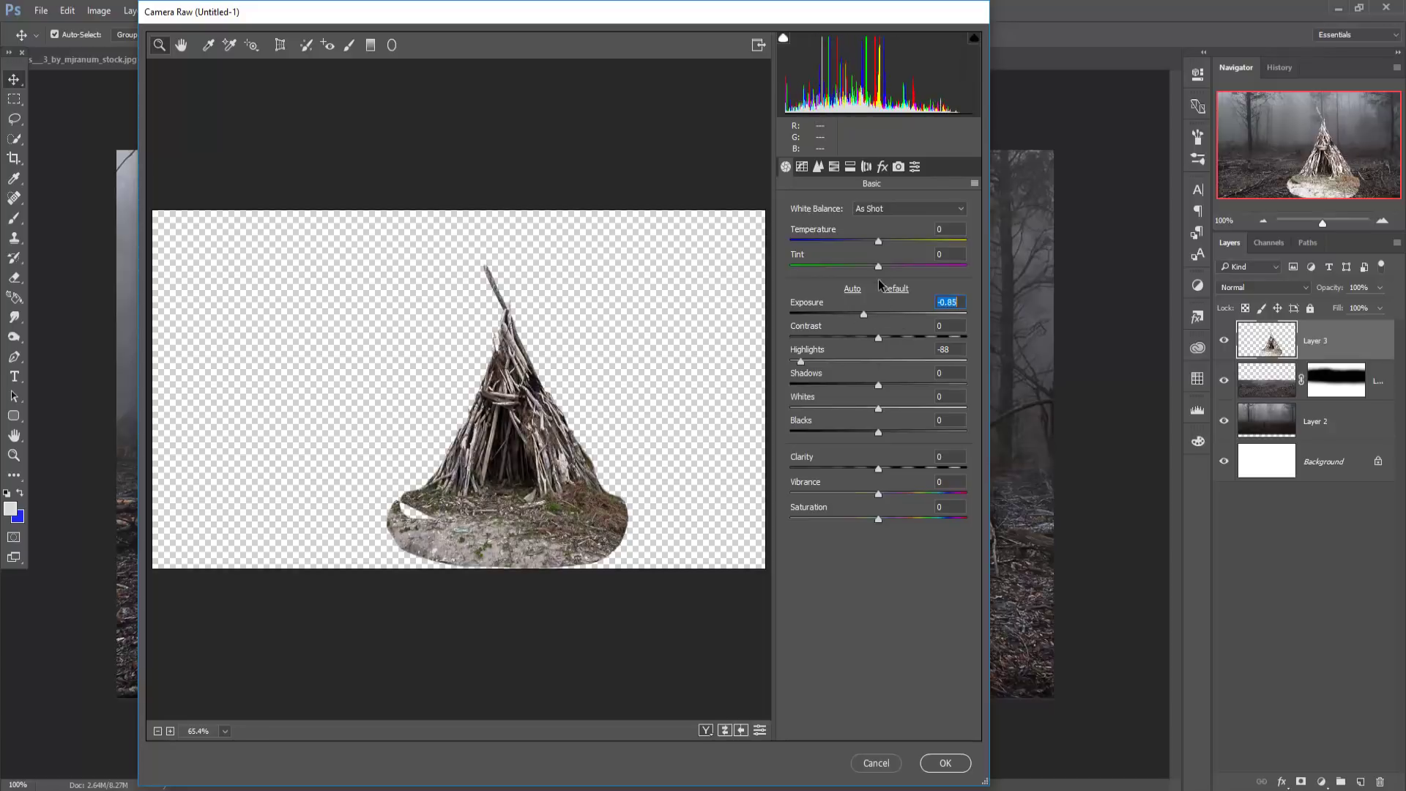
left_click_drag(878, 242, 870, 241)
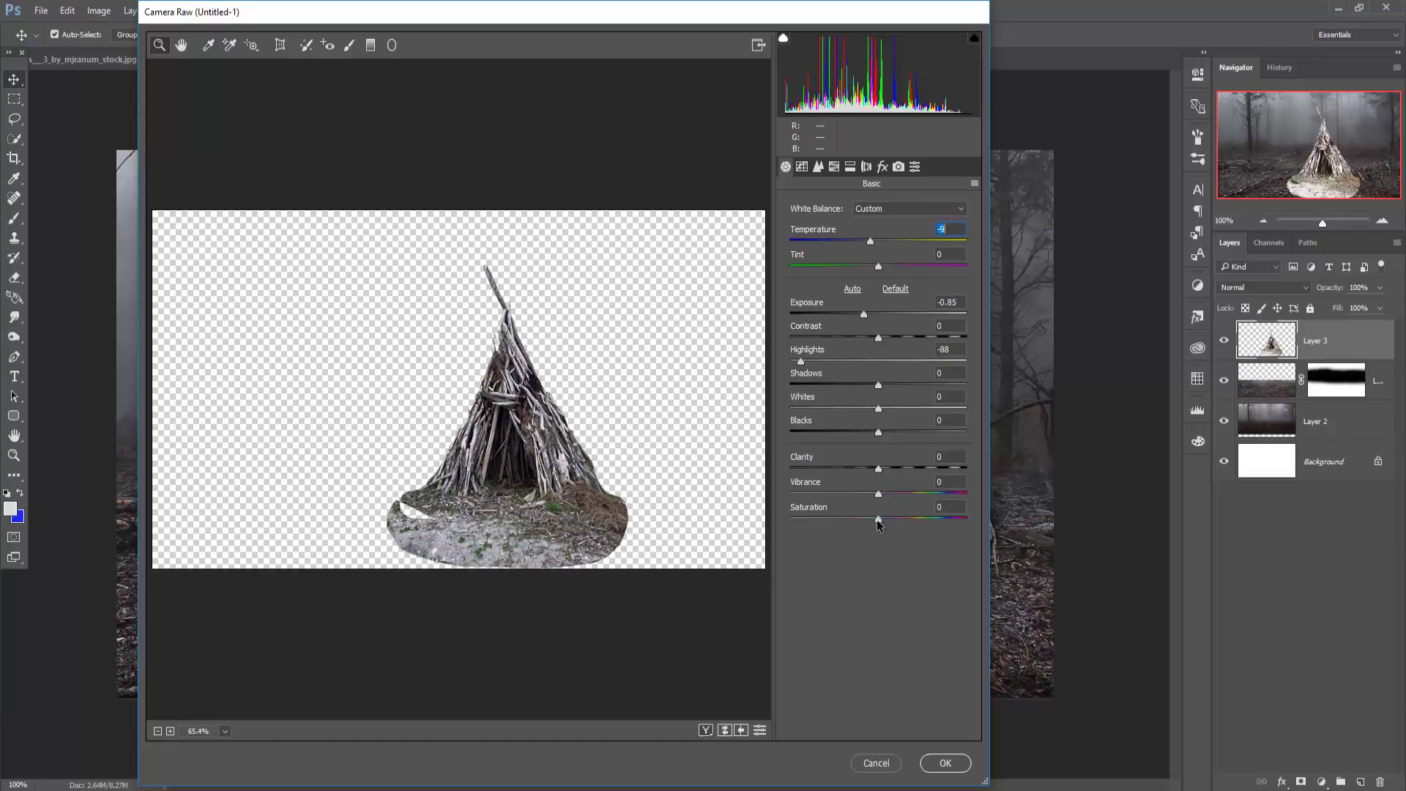
mouse_move(878, 519)
left_mouse_down()
mouse_move(845, 522)
mouse_move(855, 495)
left_mouse_up()
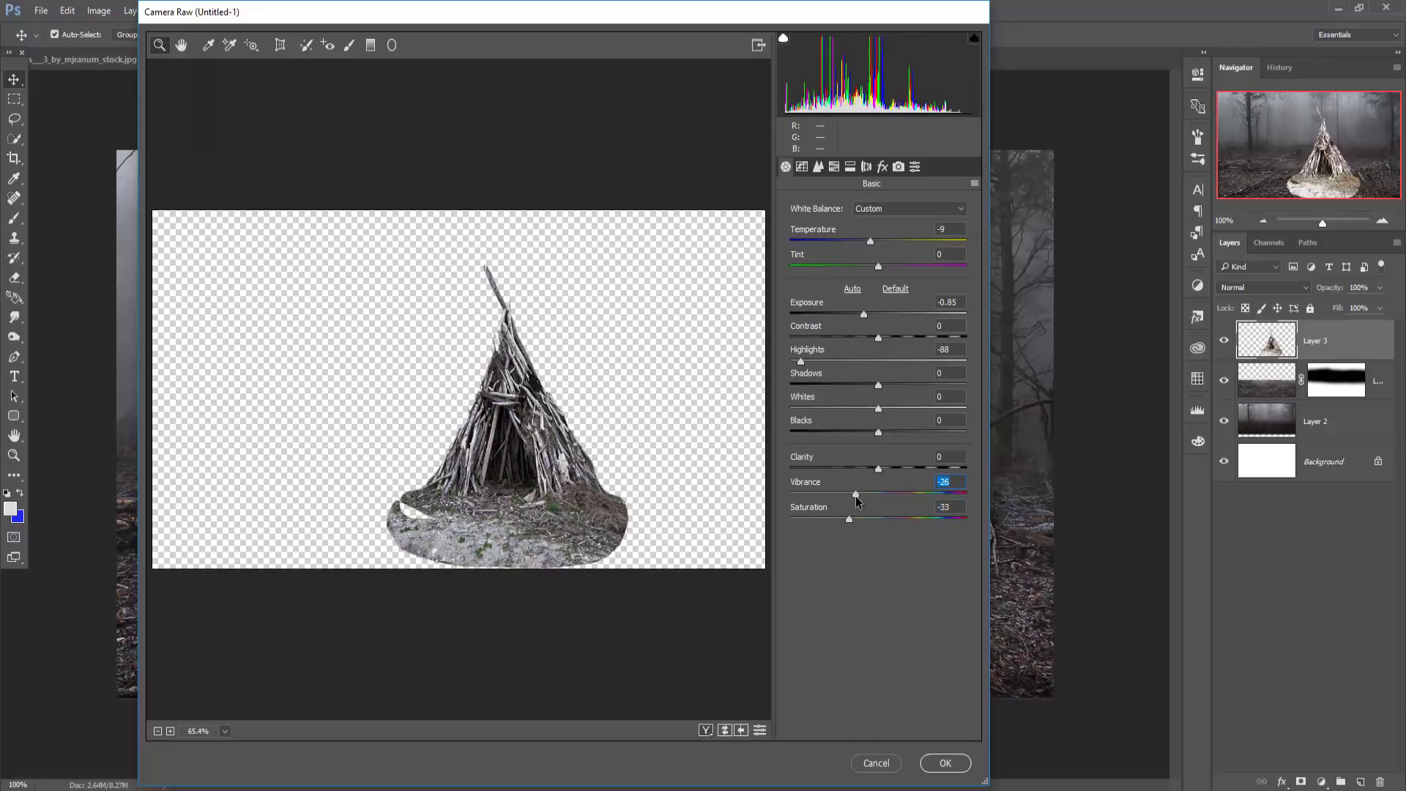
- Give the split-toning highlights a slight pink tint and apply the filter
left_click(834, 166)
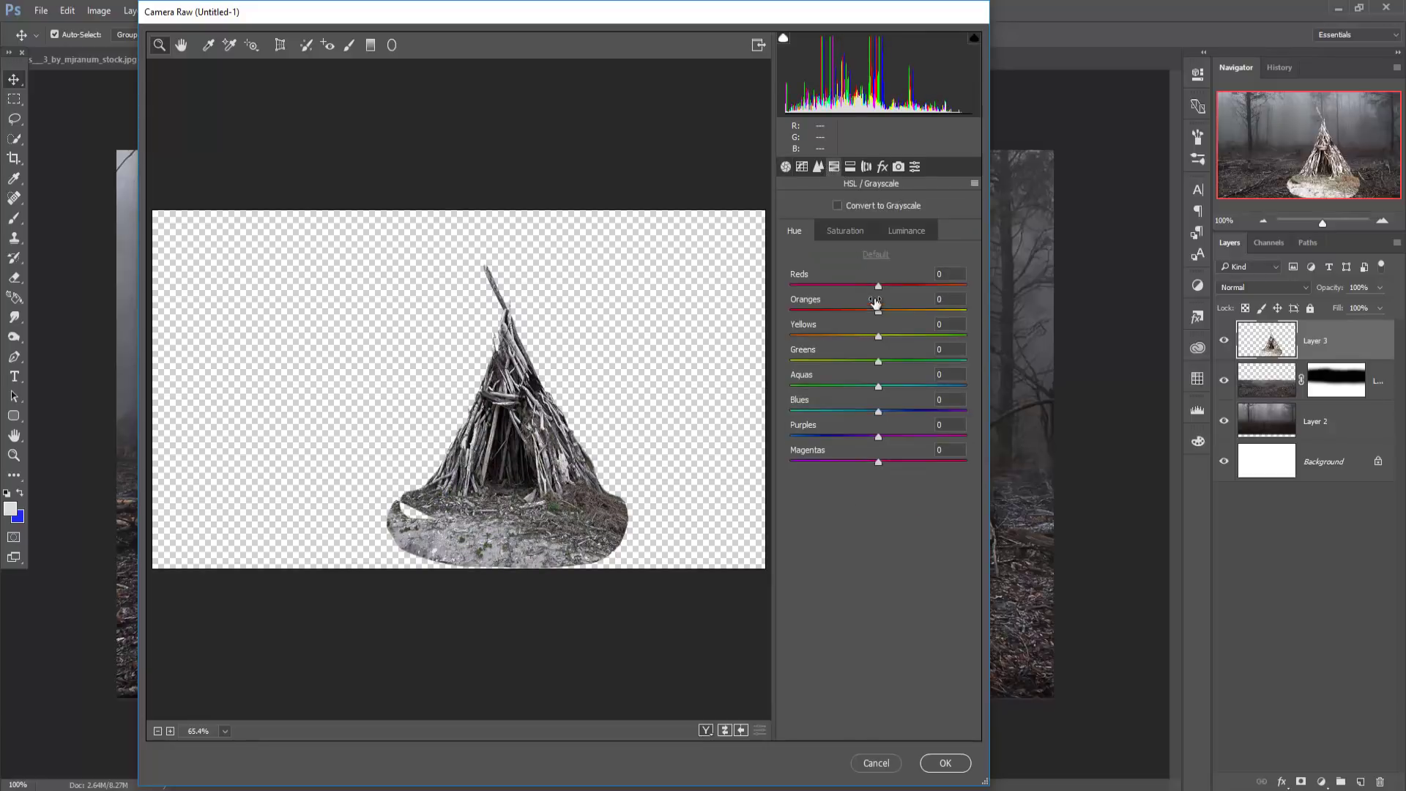
left_click(849, 170)
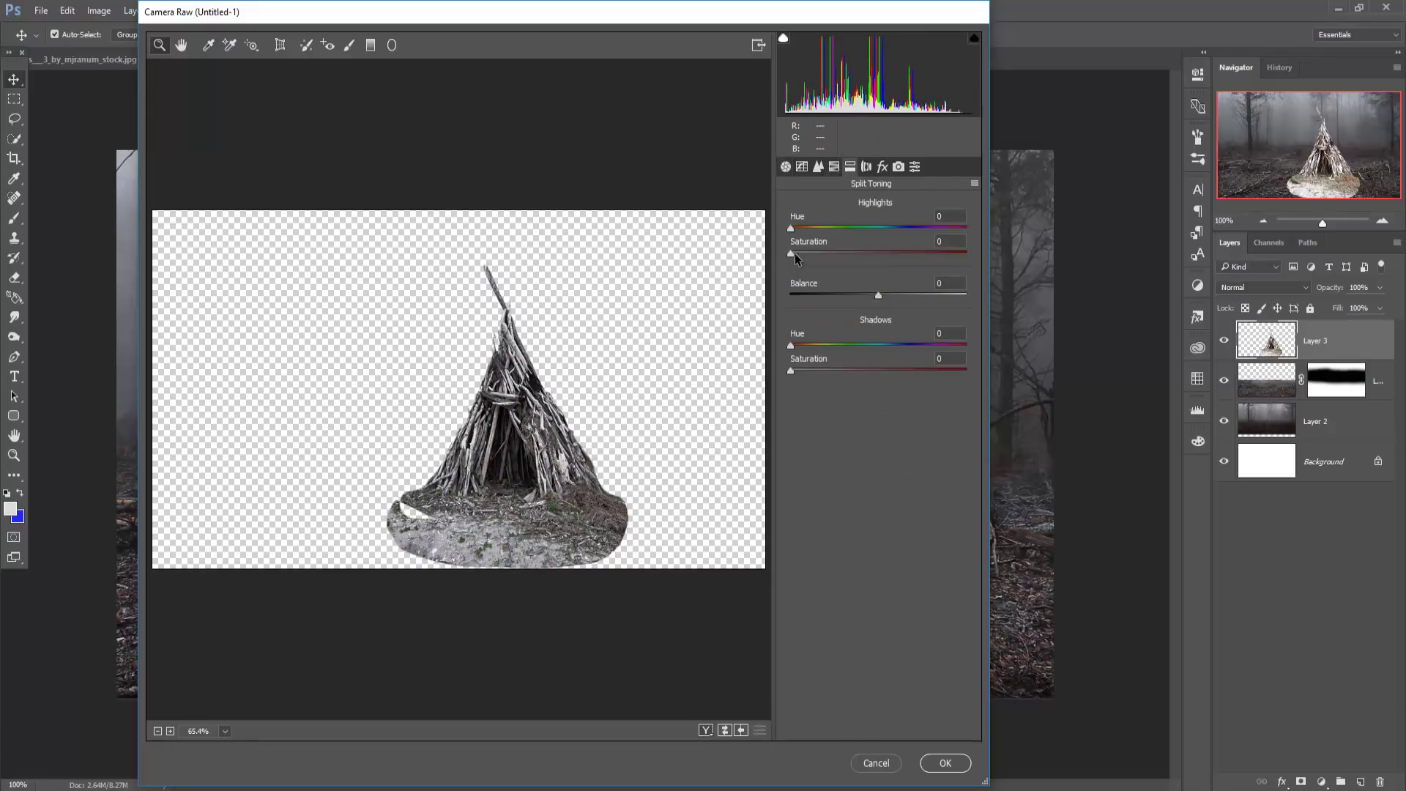
left_click_drag(794, 254, 808, 256)
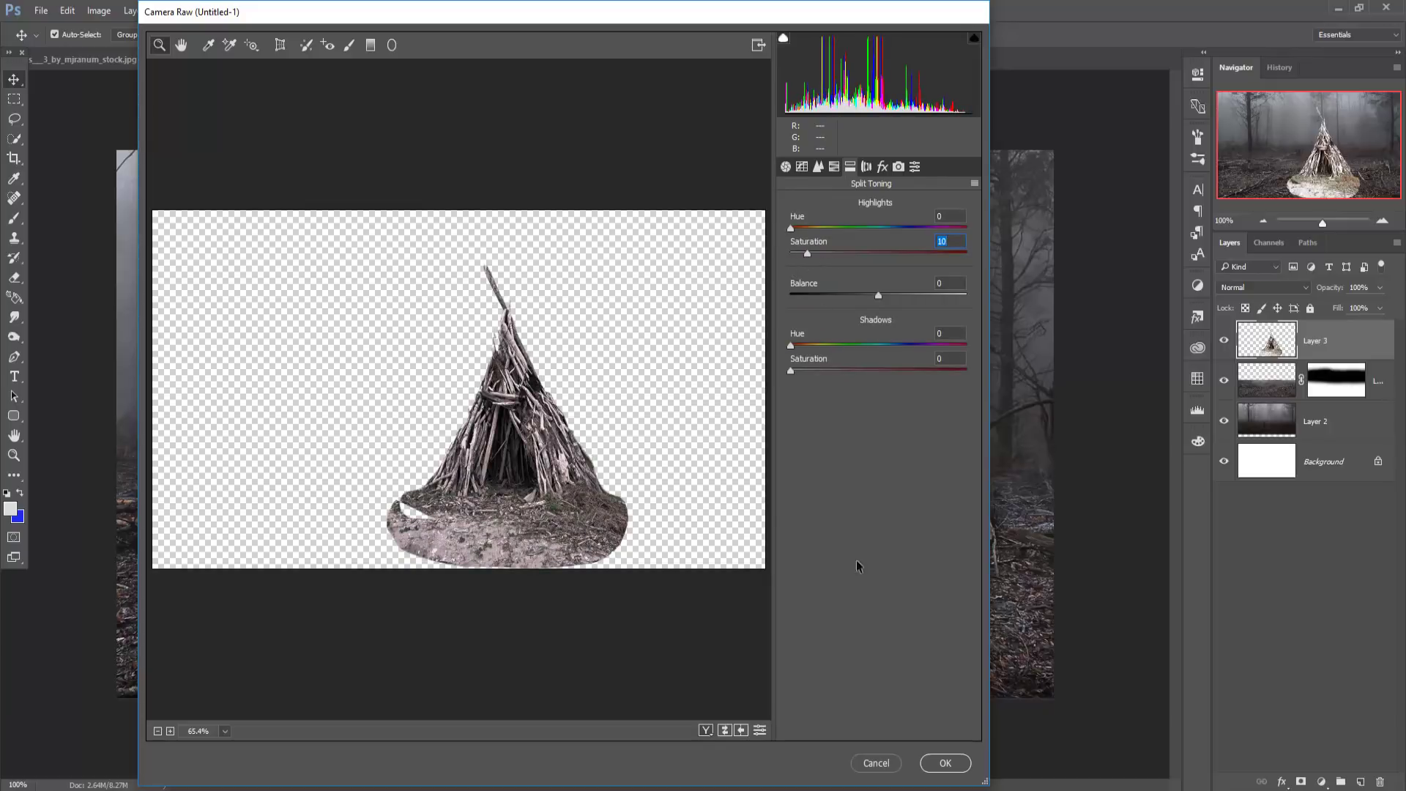
left_click(959, 764)
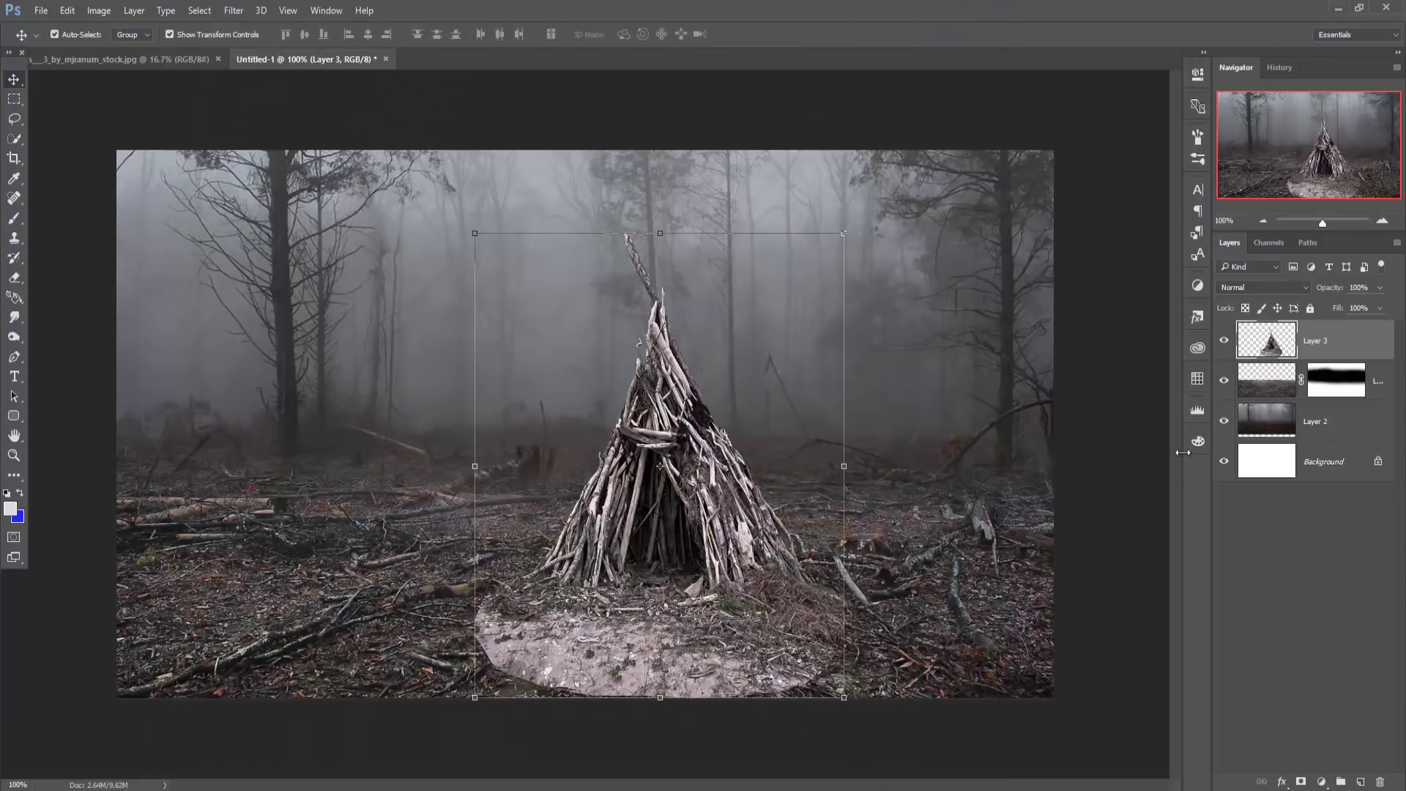
- Mask the teepee layer and paint out the pale ground patch's edges
left_click(1301, 782)
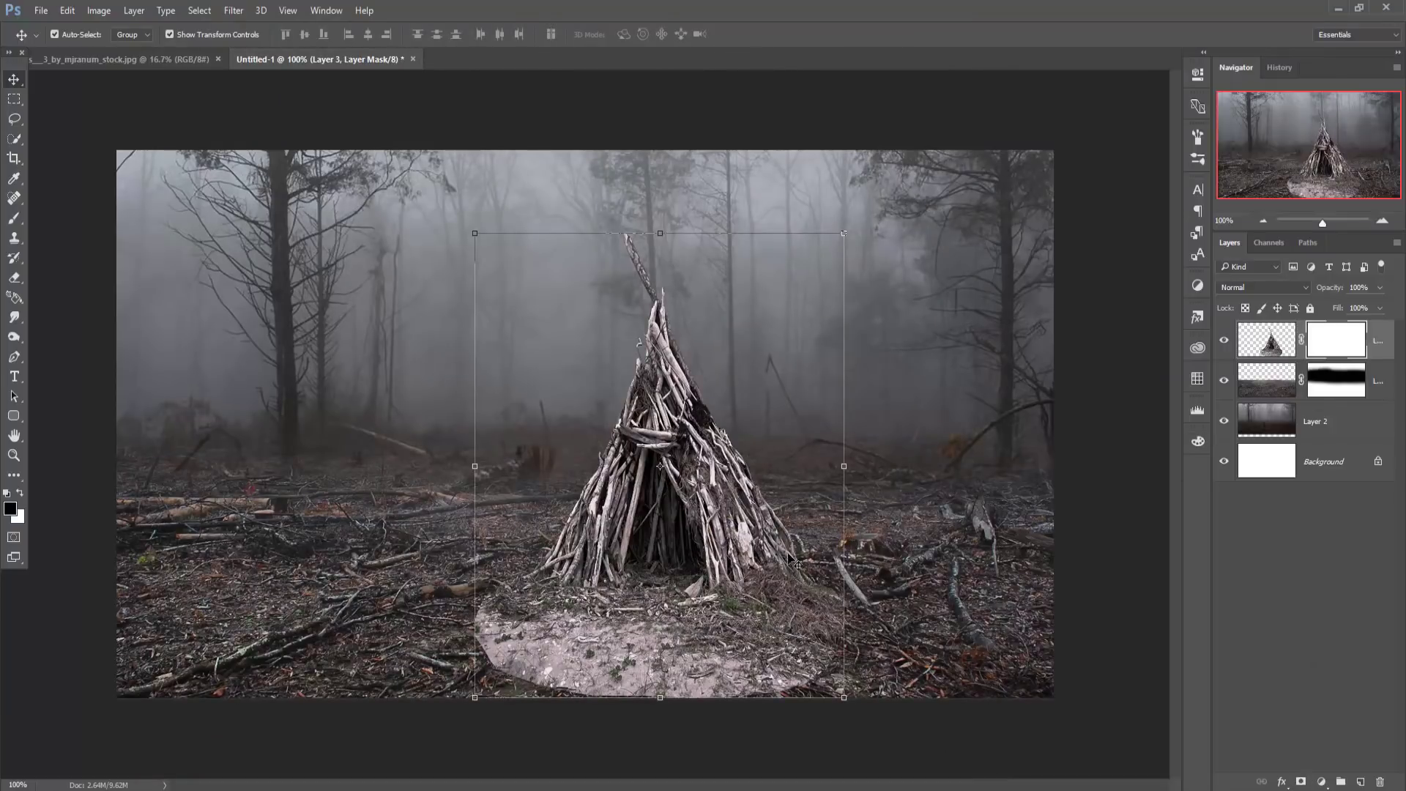
left_click(14, 218)
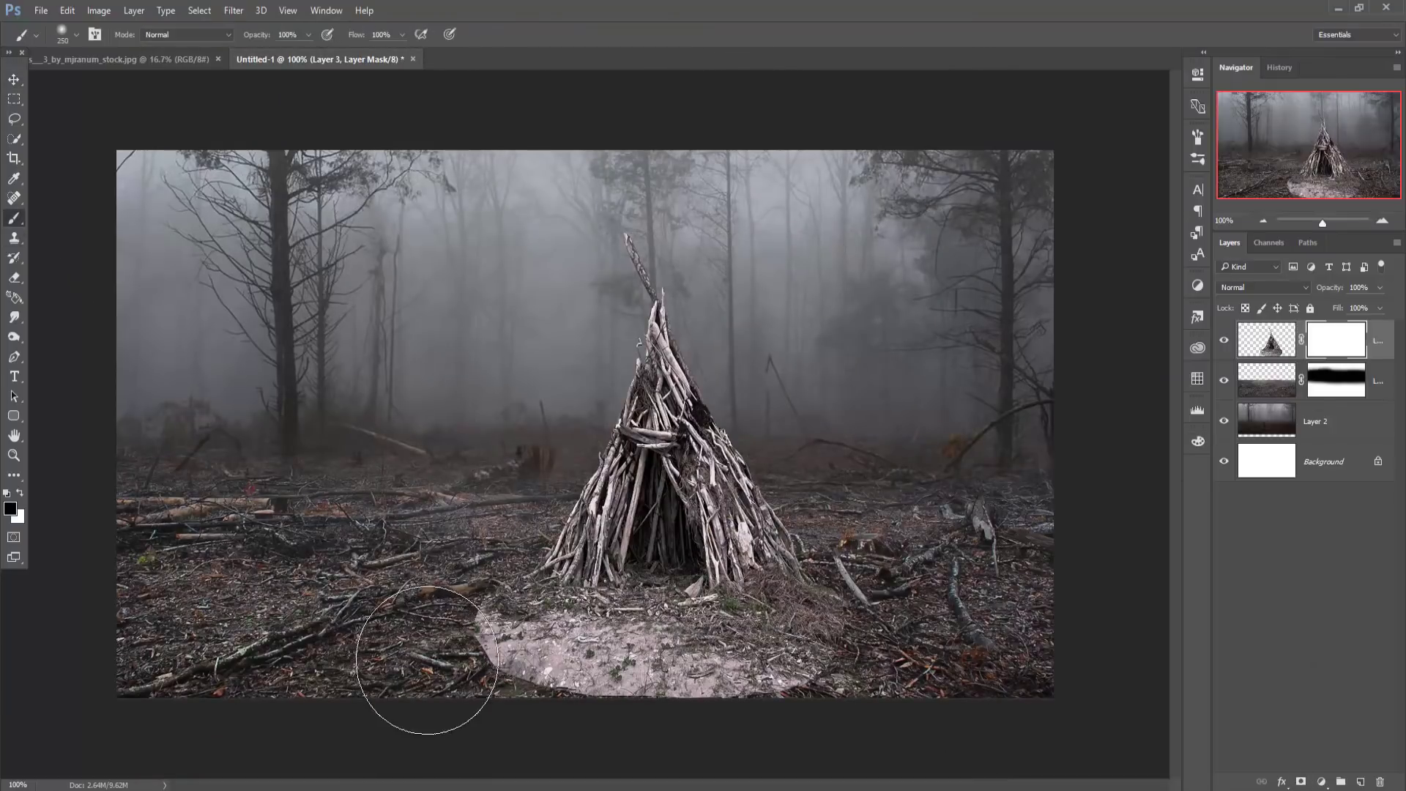
mouse_move(423, 674)
left_mouse_down()
mouse_move(706, 728)
mouse_move(847, 706)
left_mouse_up()
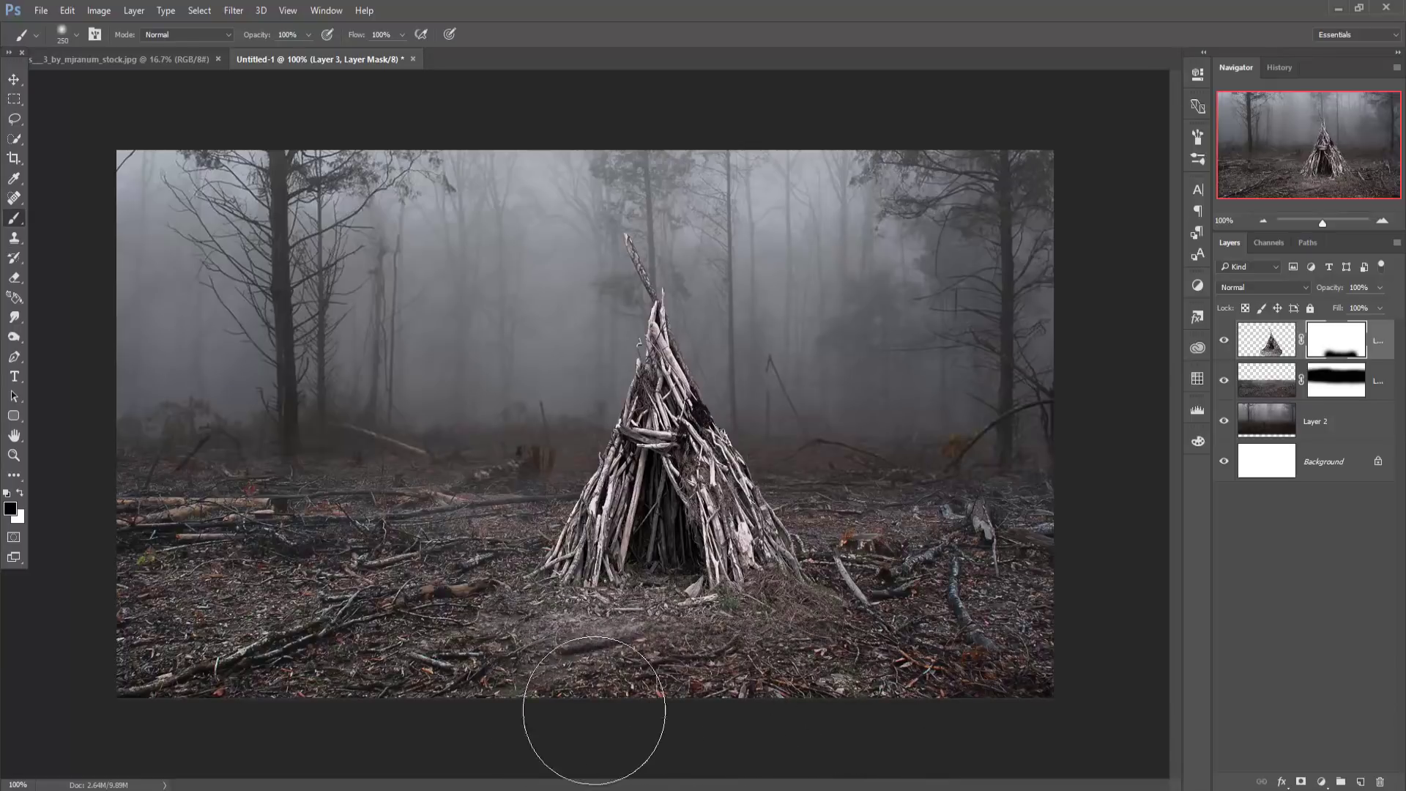
left_click_drag(549, 706, 496, 659)
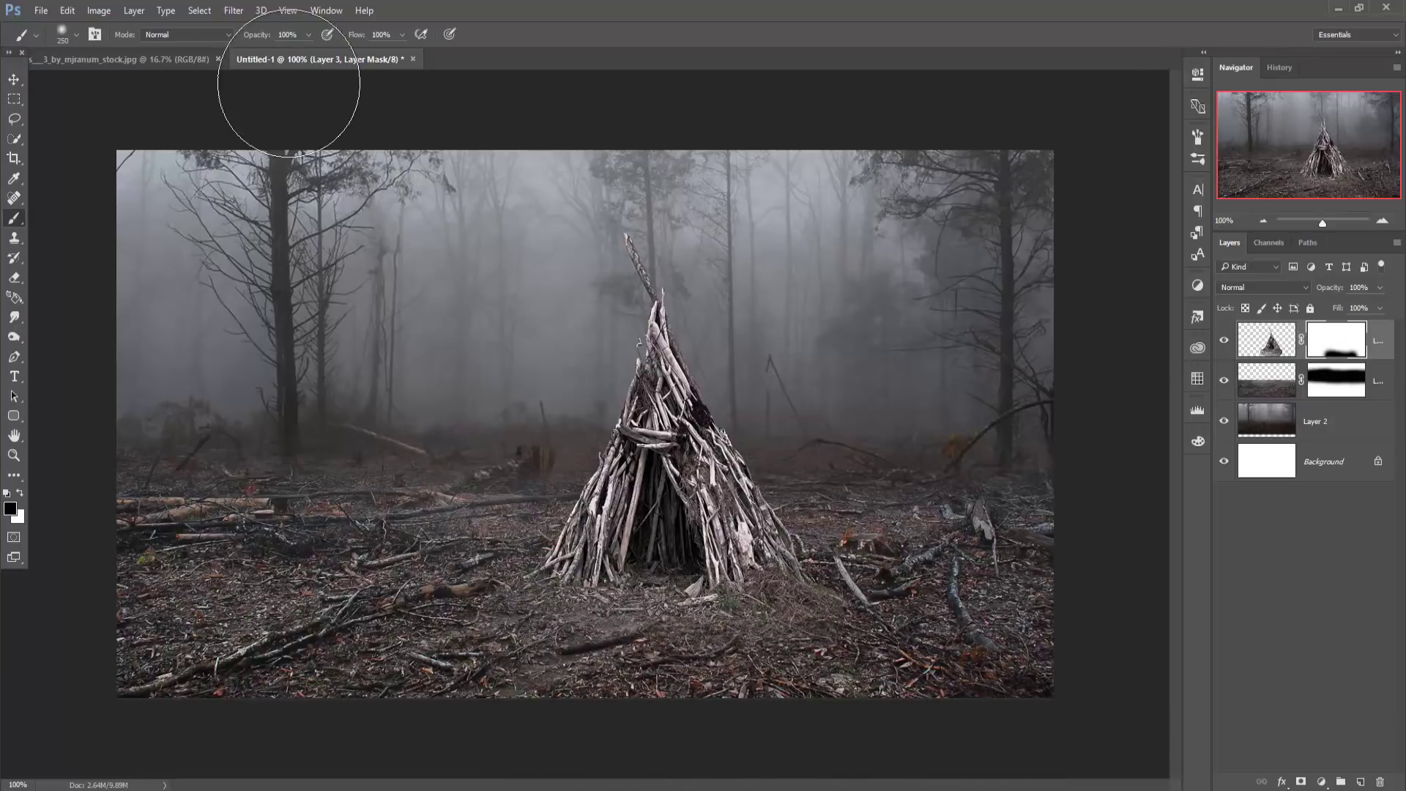
- Softly blend the ground around the teepee base with a 100 px brush at 17% opacity
left_click_drag(268, 63, 249, 63)
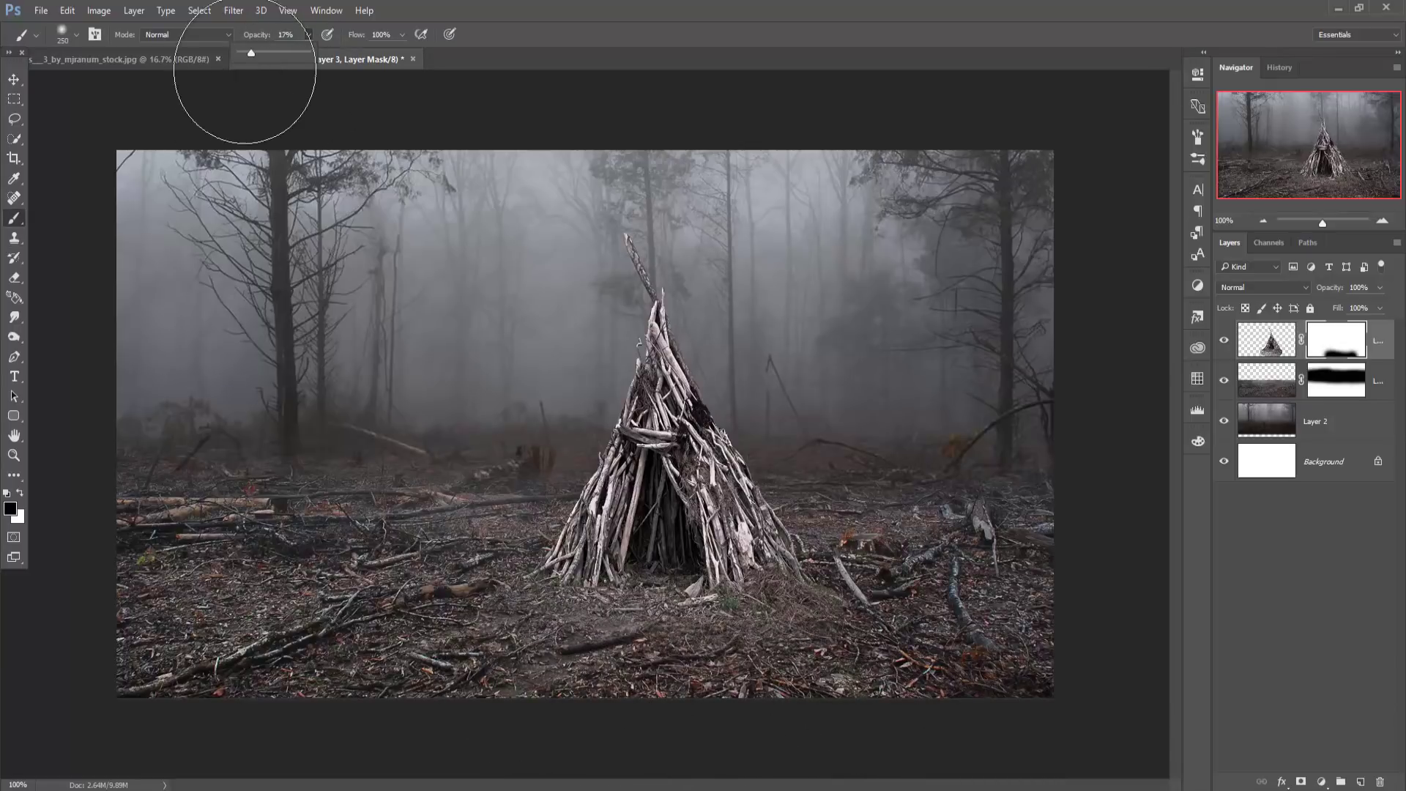
key("bracketleft")
key("bracketleft")
key("bracketleft")
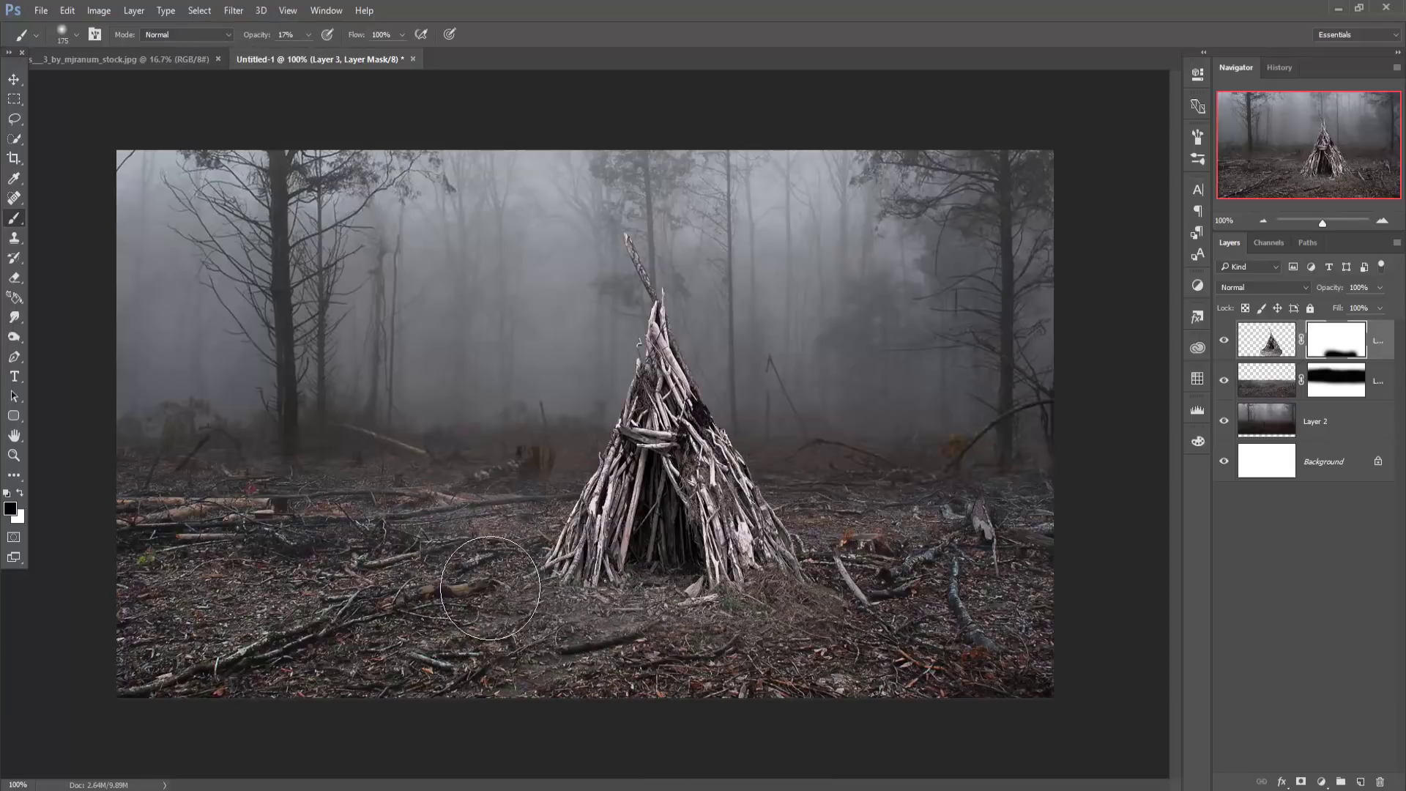
mouse_move(527, 632)
left_mouse_down()
mouse_move(668, 612)
mouse_move(807, 632)
mouse_move(822, 616)
left_mouse_up()
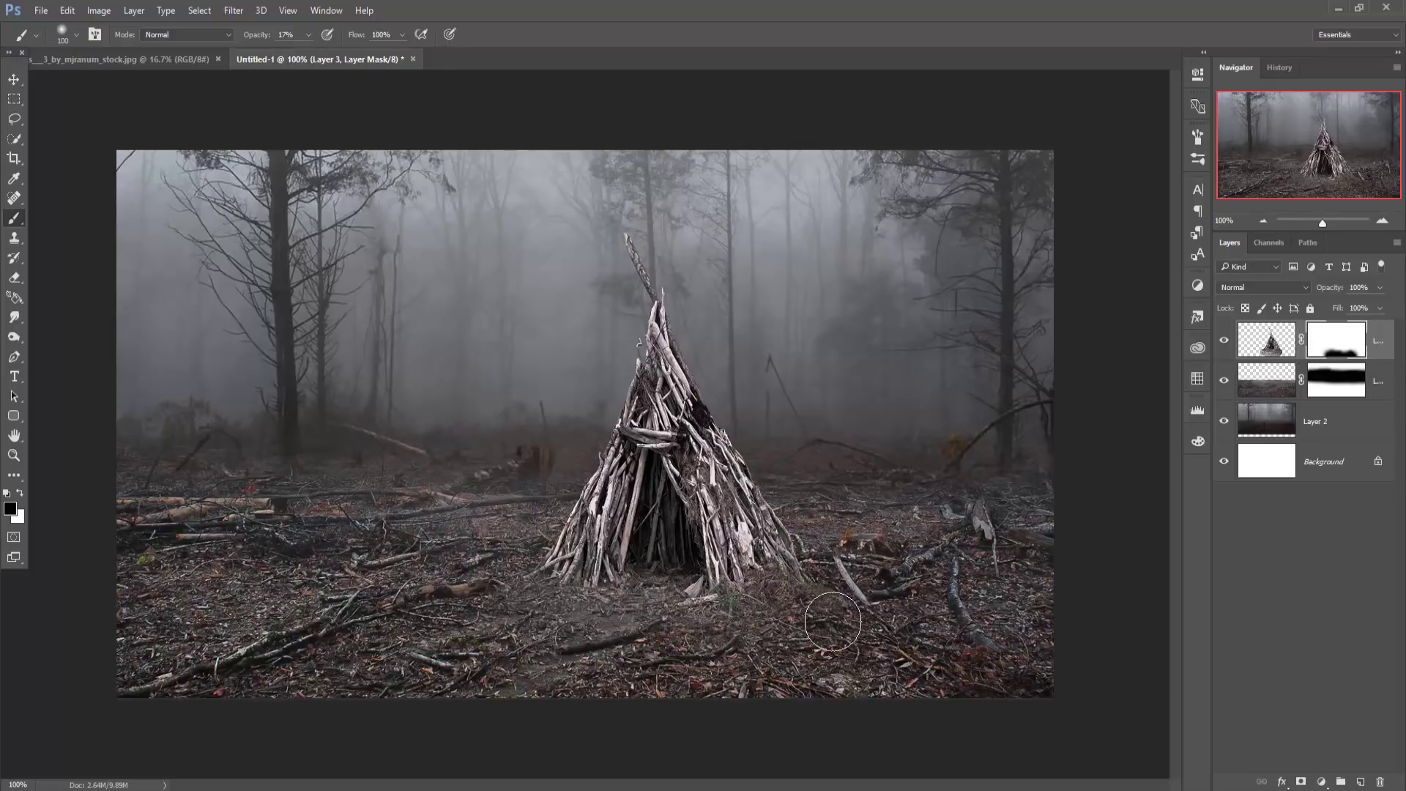
left_click_drag(822, 616, 651, 643)
left_click(14, 79)
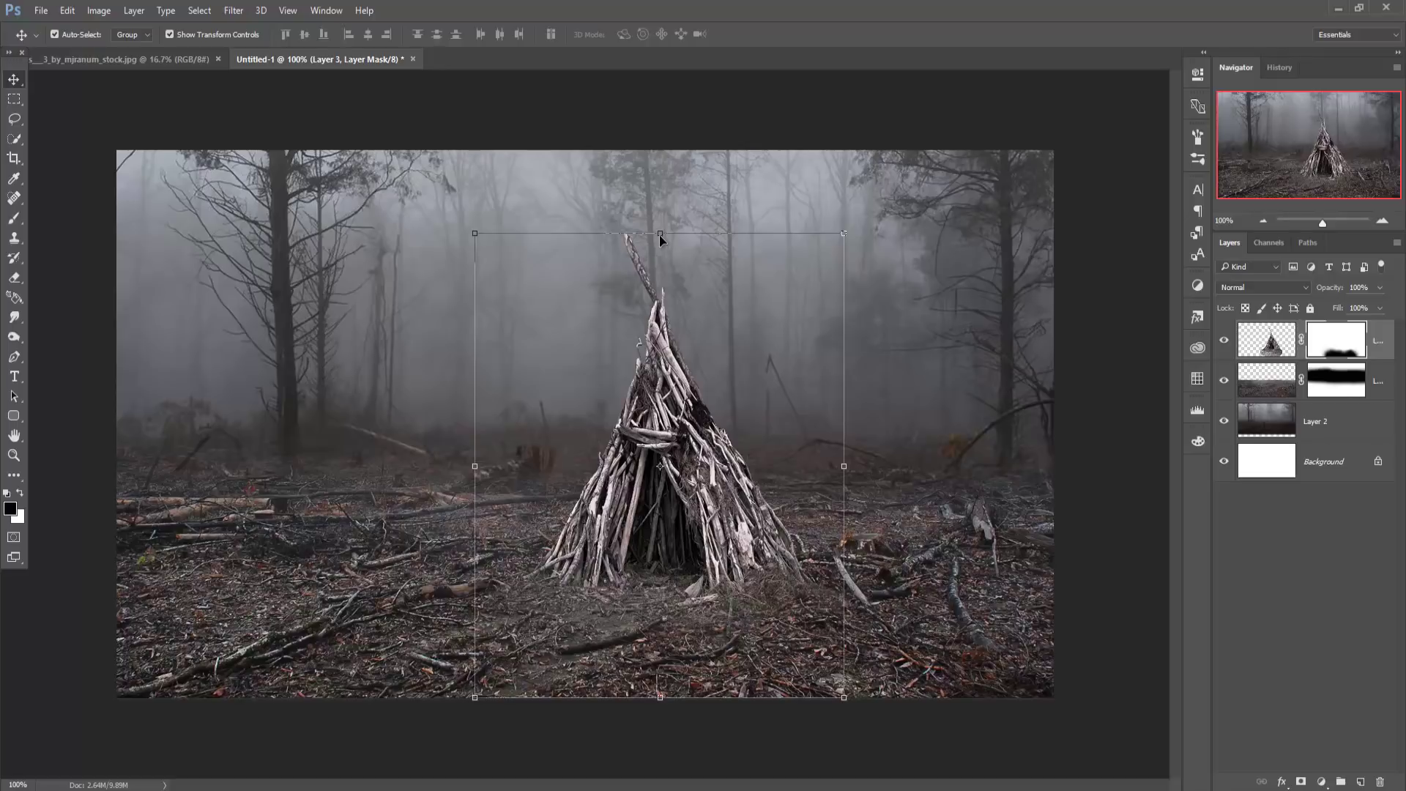
- Duplicate the teepee layer as Layer 3 copy
left_click(1269, 341)
right_click(1269, 341)
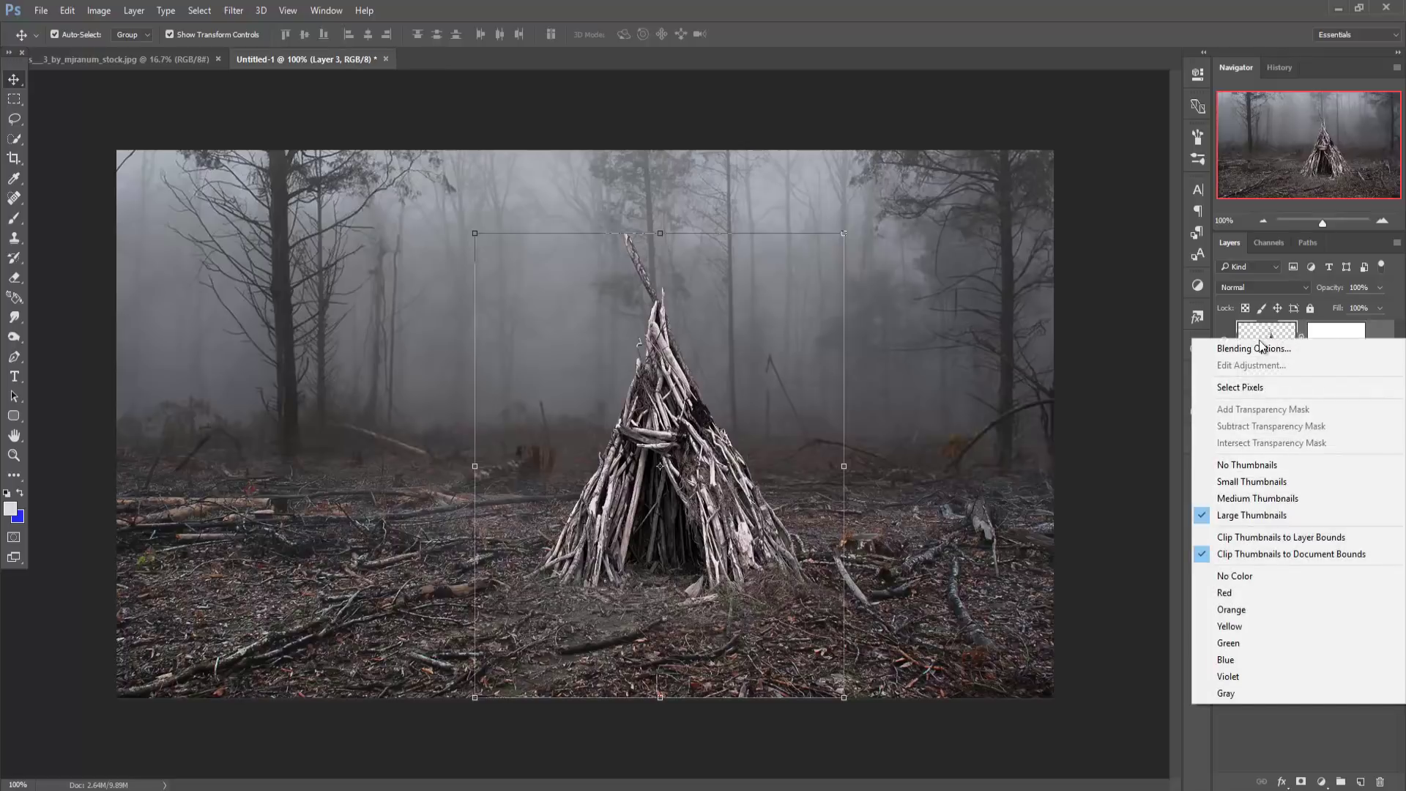
left_click(1155, 327)
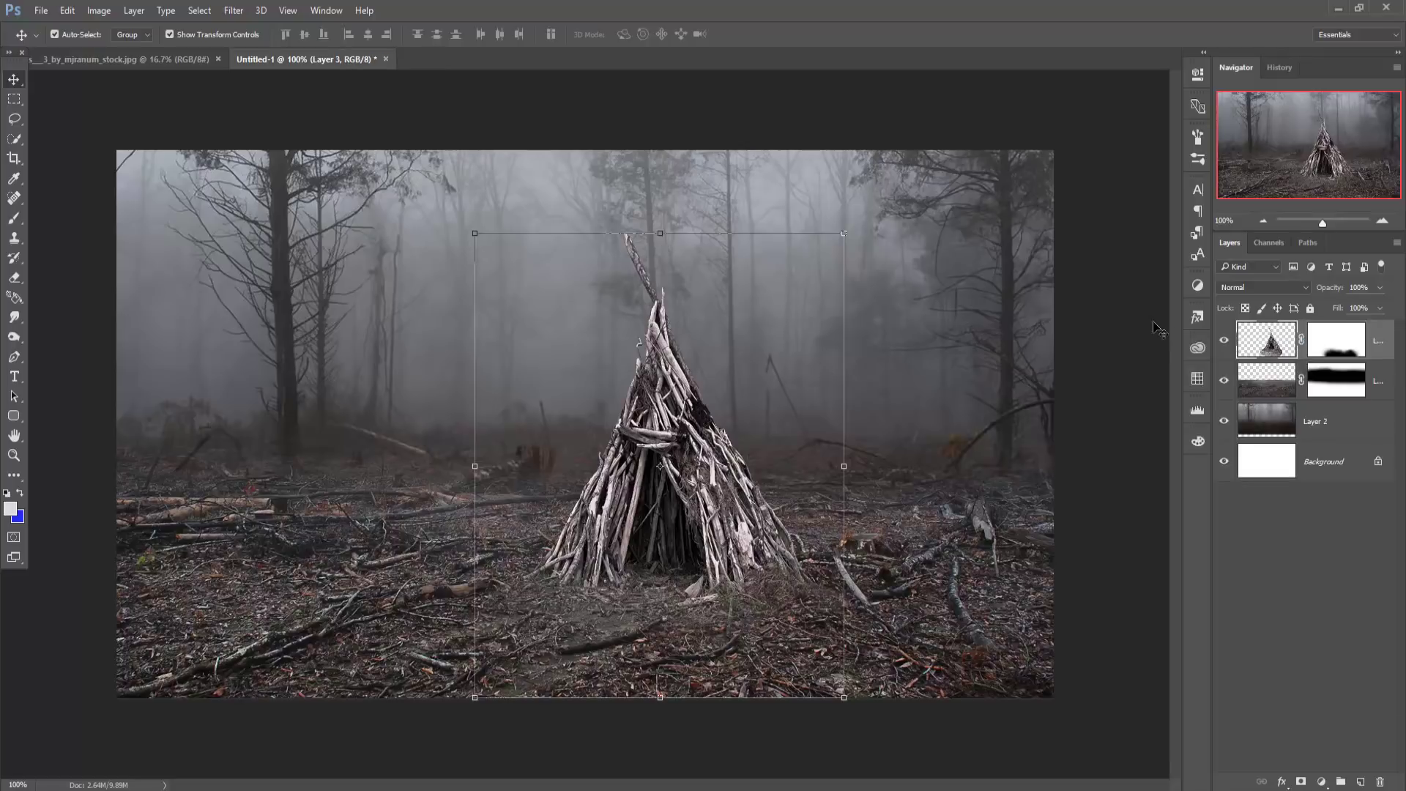
right_click(1376, 353)
left_click(1230, 170)
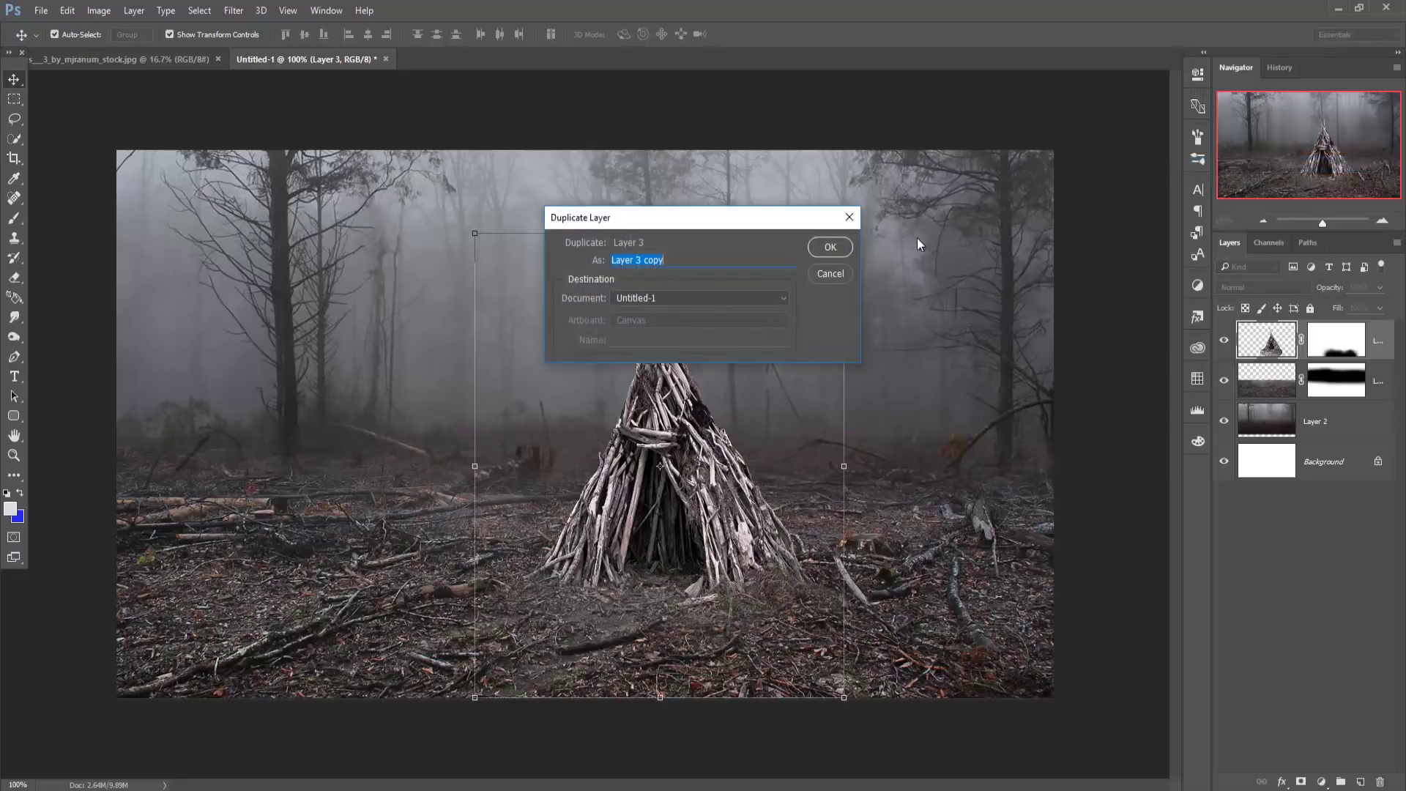
left_click(830, 248)
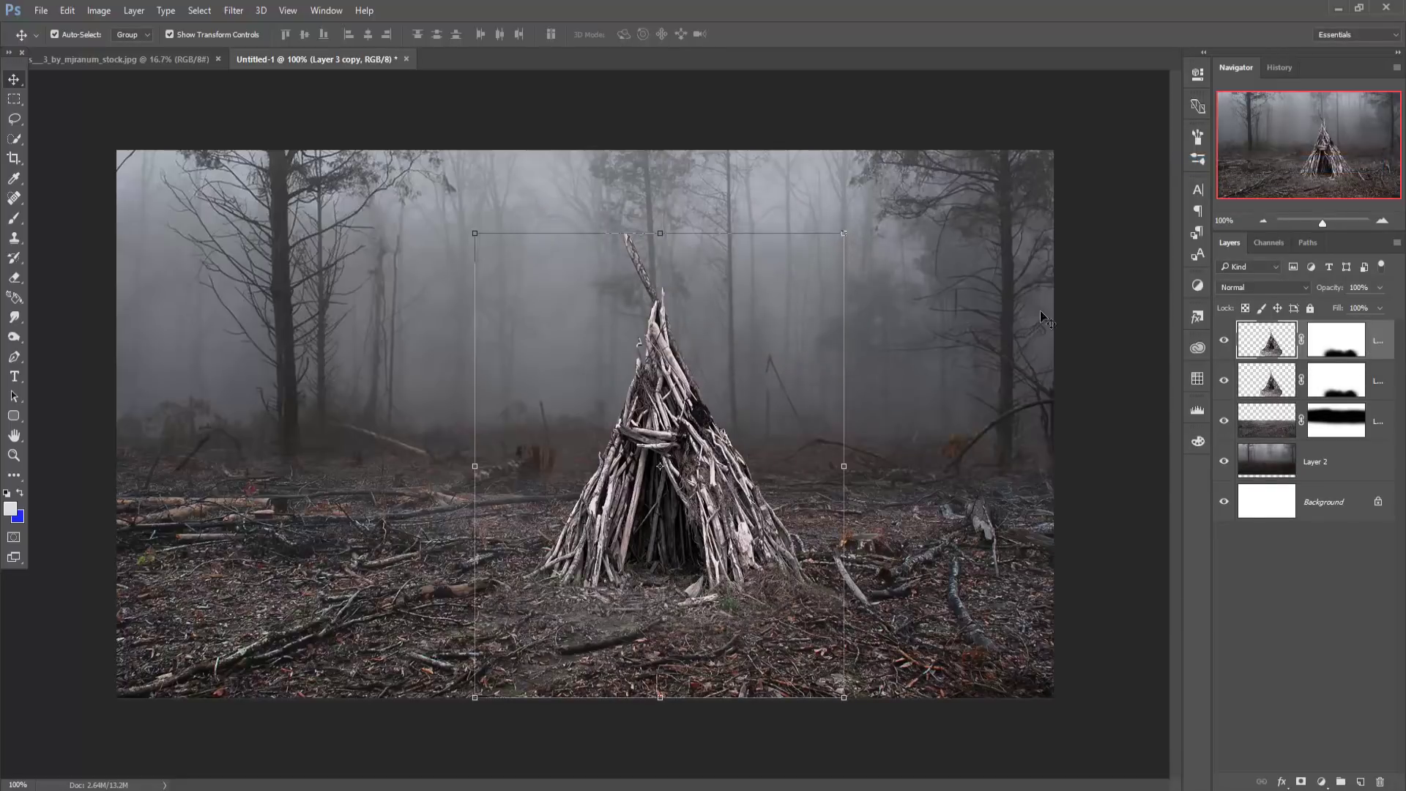
- Shift the teepee copy slightly right, rotate it about -19.7°, and commit
left_click_drag(781, 305, 793, 320)
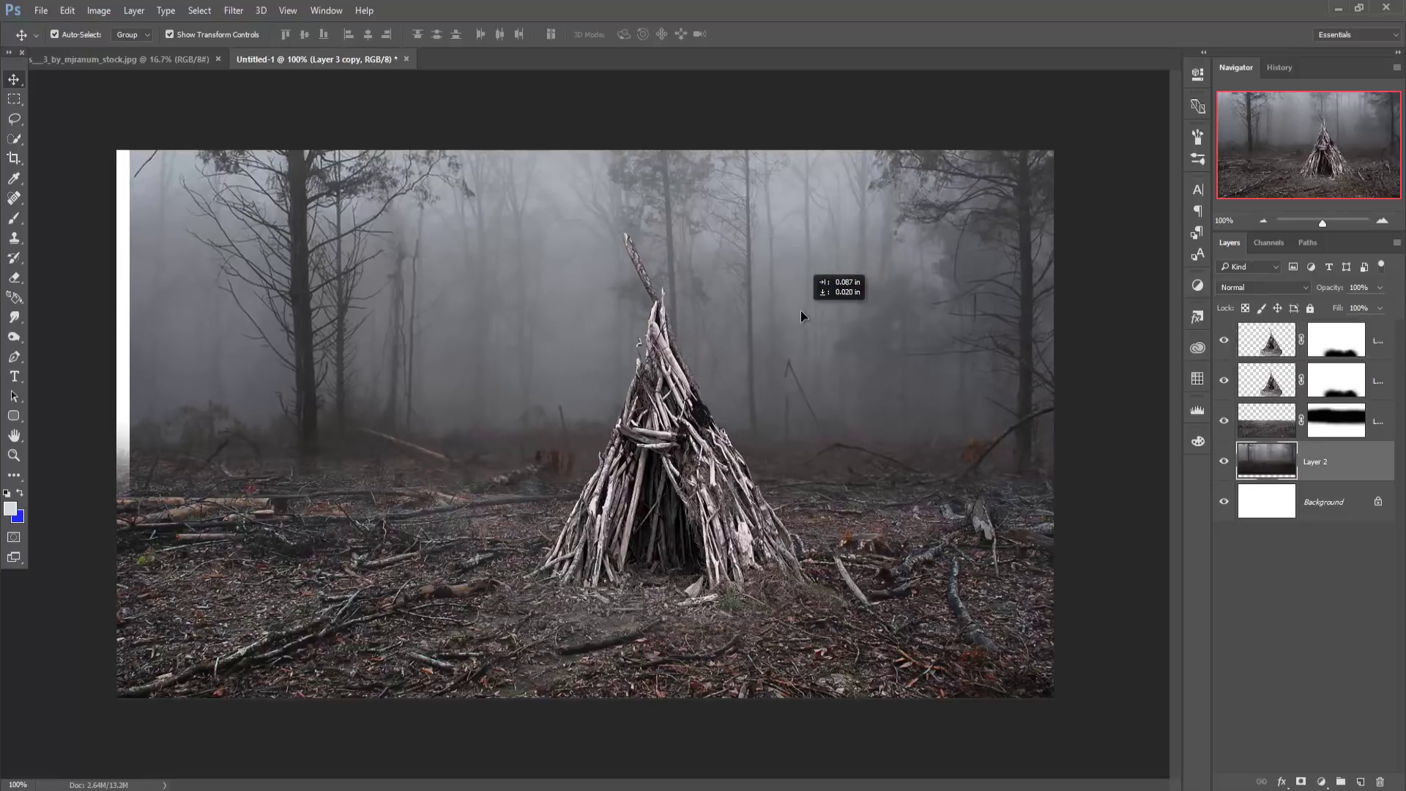
key("ctrl+z")
left_click(670, 395)
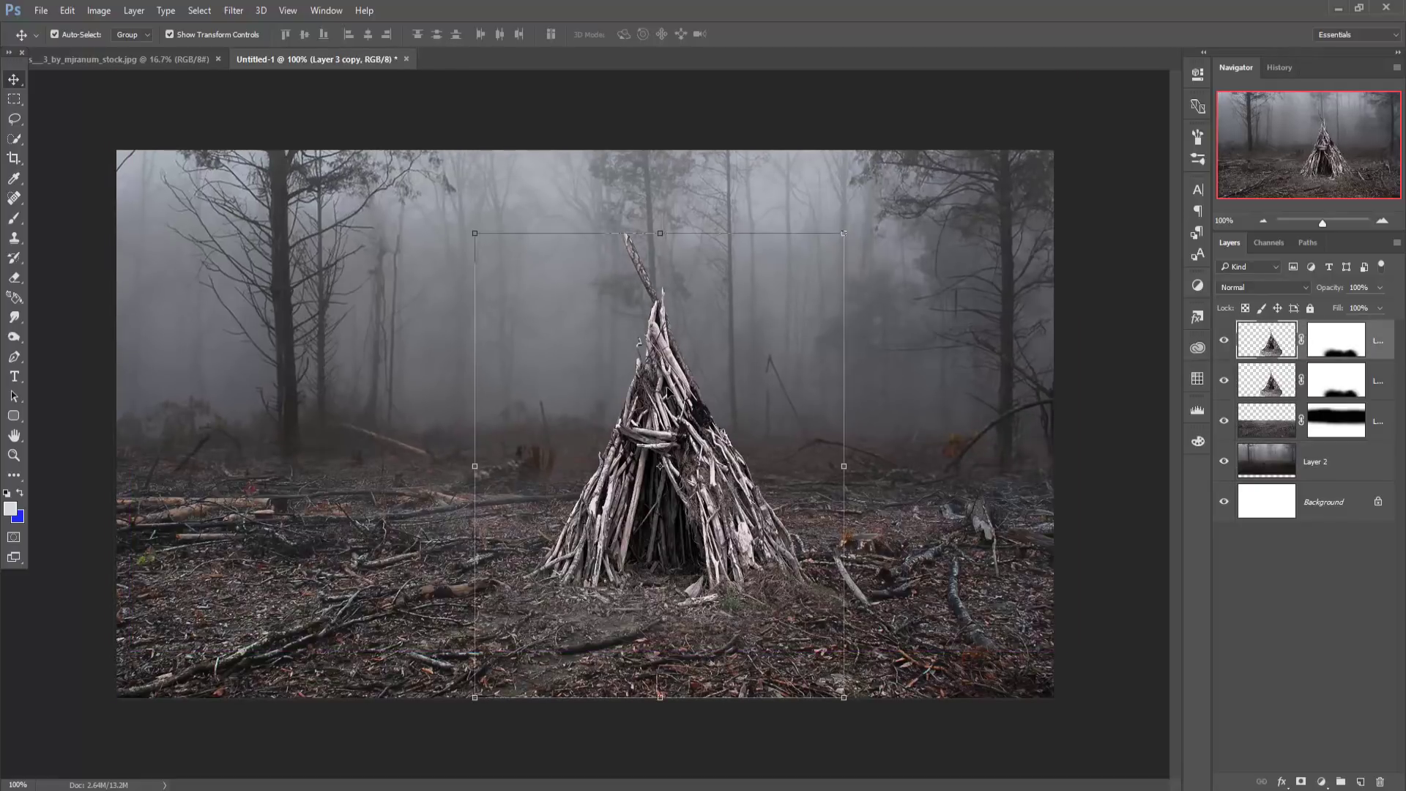
left_click_drag(670, 395, 710, 403)
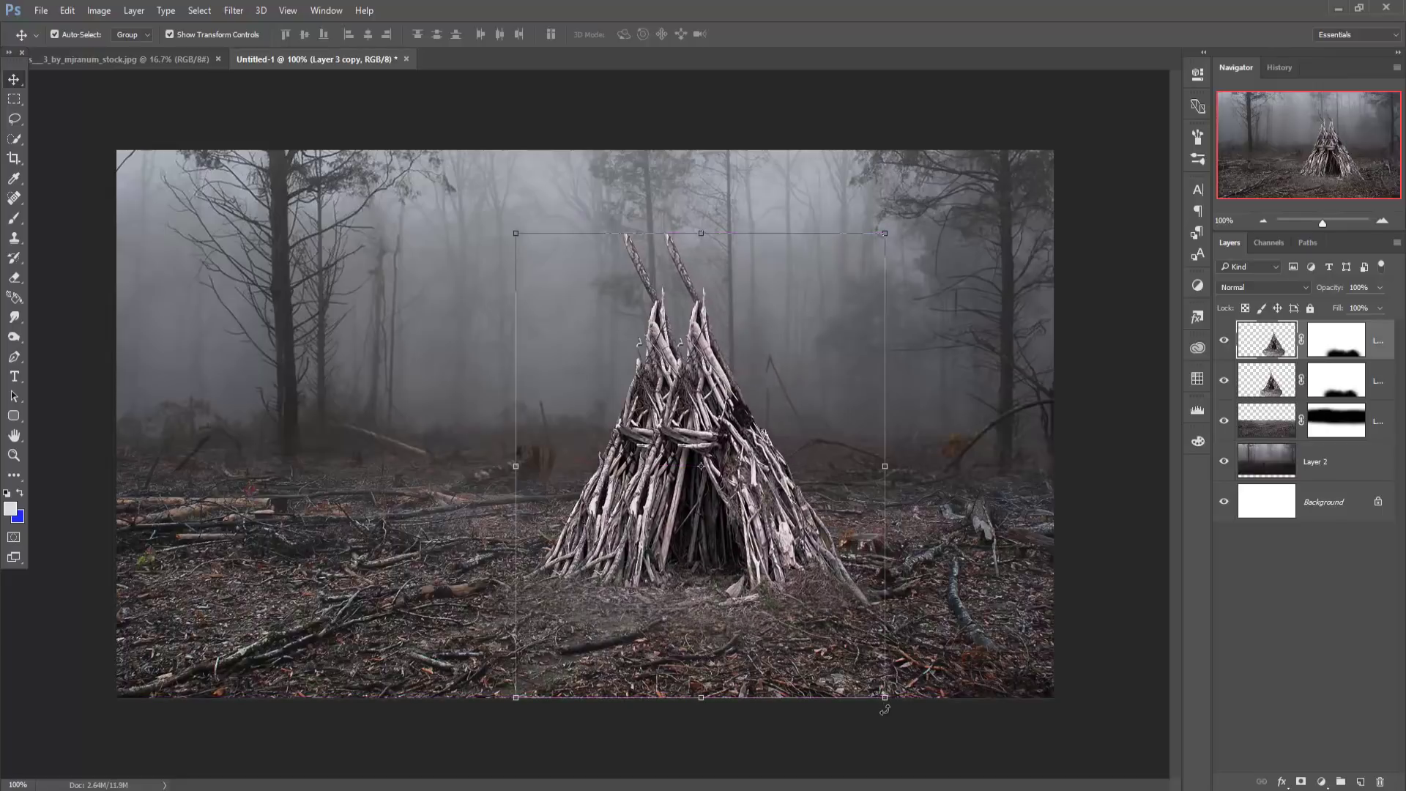
left_click_drag(884, 708, 955, 631)
mouse_move(724, 498)
left_mouse_down()
mouse_move(776, 487)
mouse_move(723, 482)
left_mouse_up()
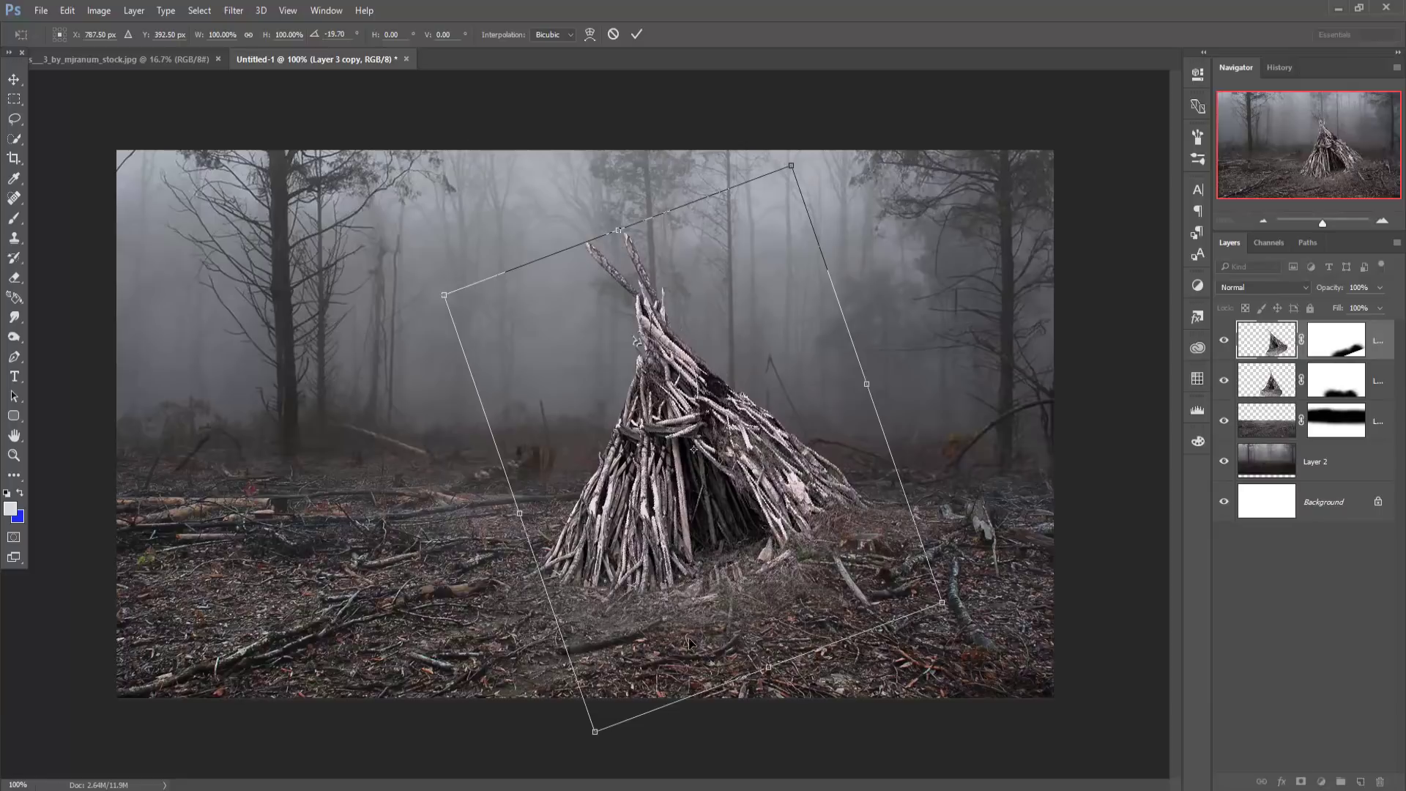
left_click(635, 35)
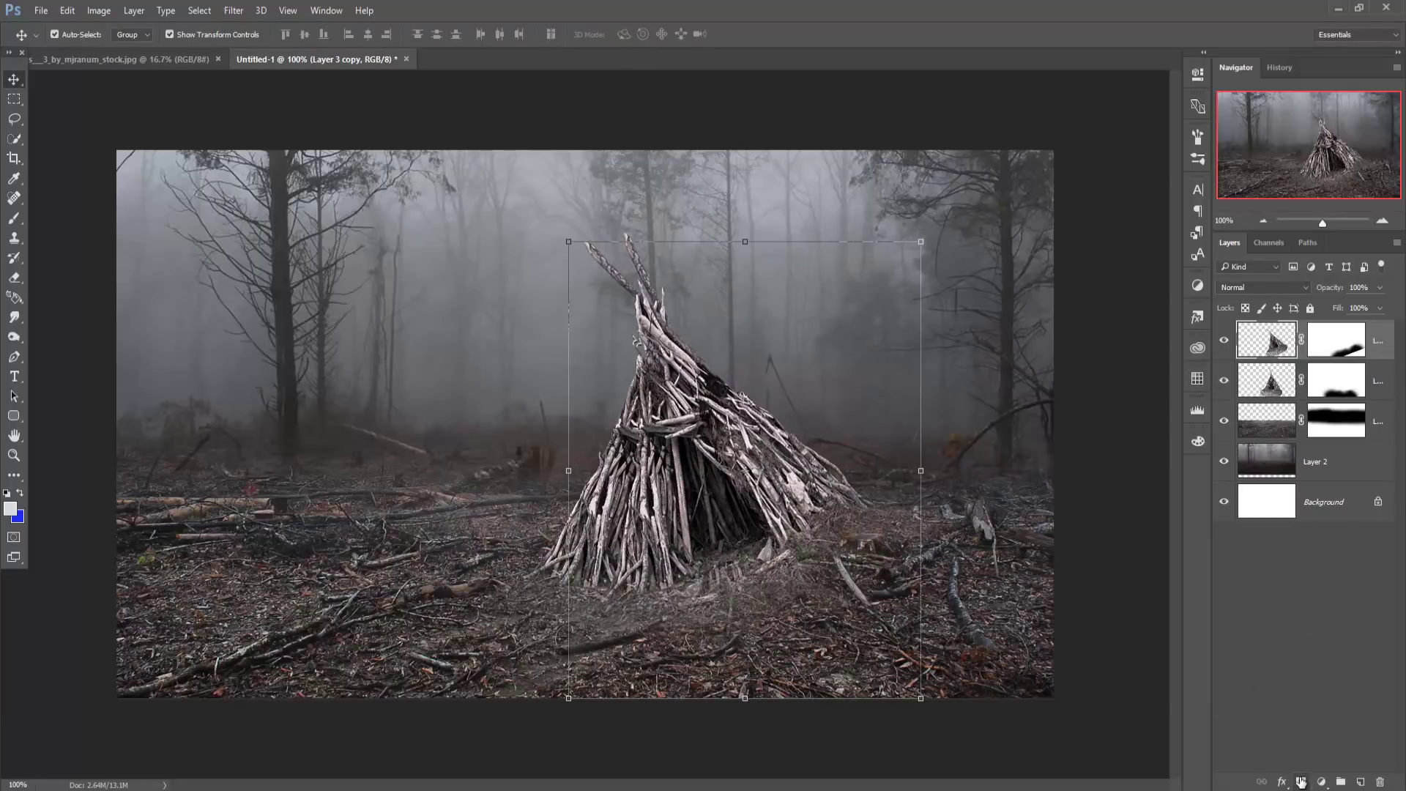
- On Layer 3 copy's mask, use a 100%-opacity brush to hide the leaning left stick and part of the teepee
left_click(1336, 340)
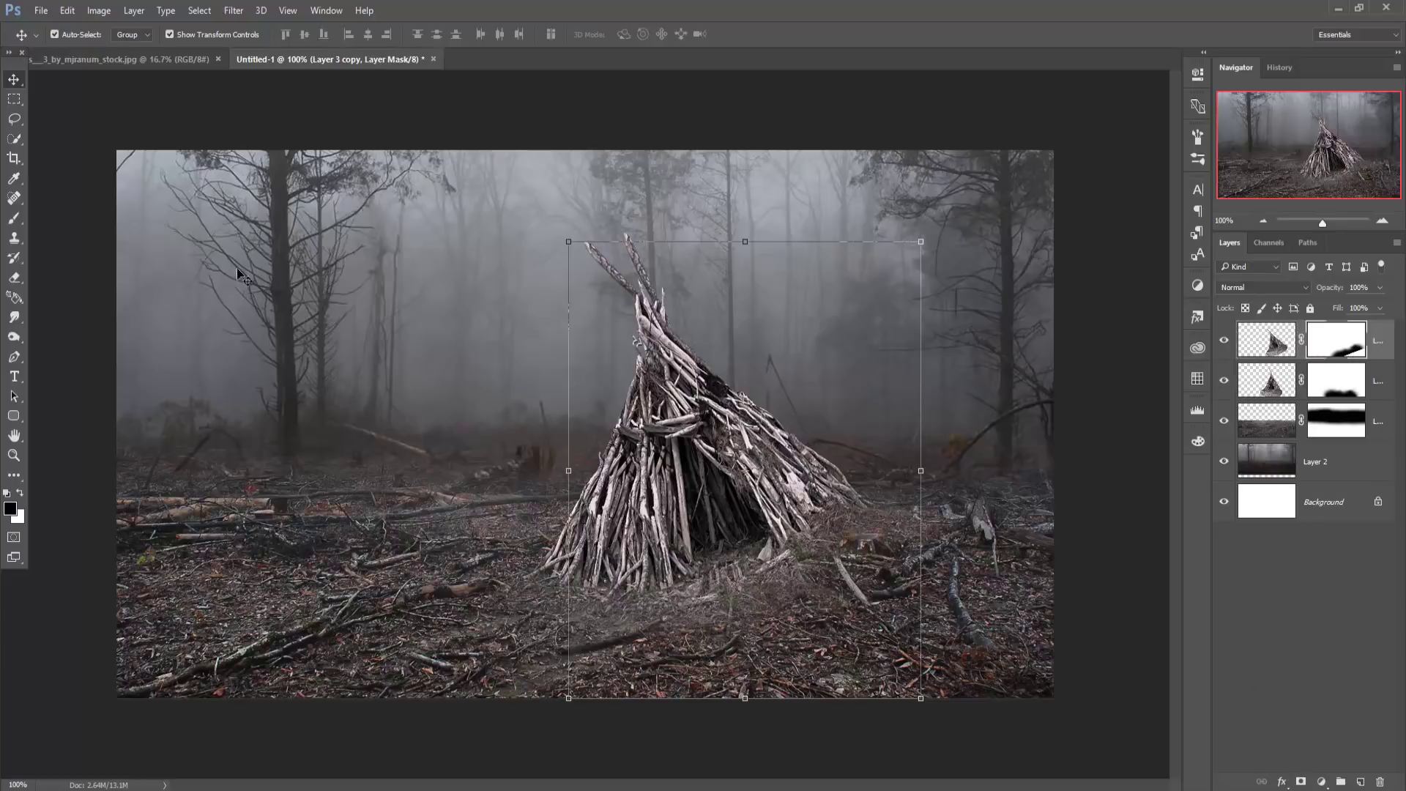
left_click(16, 219)
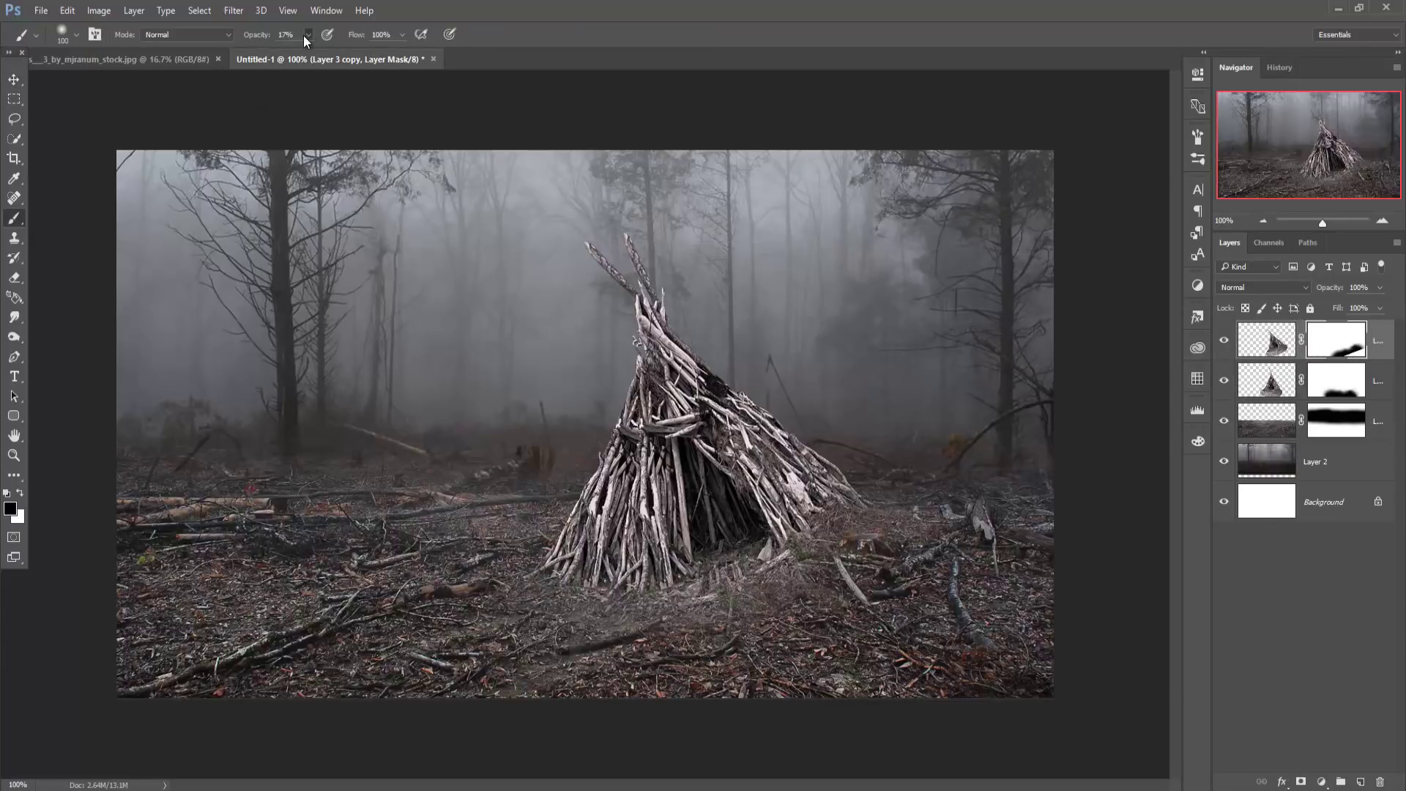
left_click_drag(308, 35, 376, 62)
mouse_move(597, 234)
left_mouse_down()
mouse_move(751, 402)
mouse_move(707, 601)
mouse_move(738, 642)
left_mouse_up()
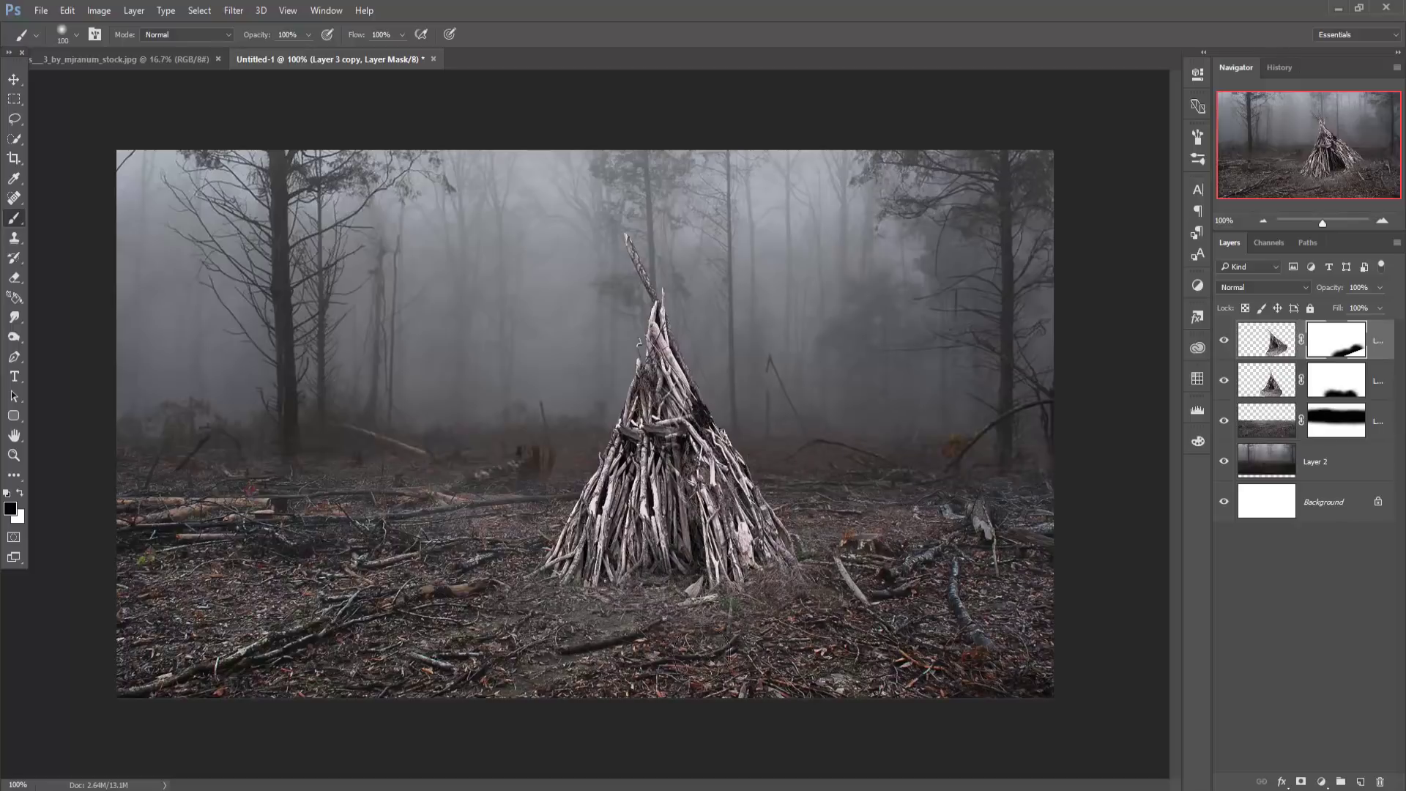
left_click_drag(702, 654, 665, 668)
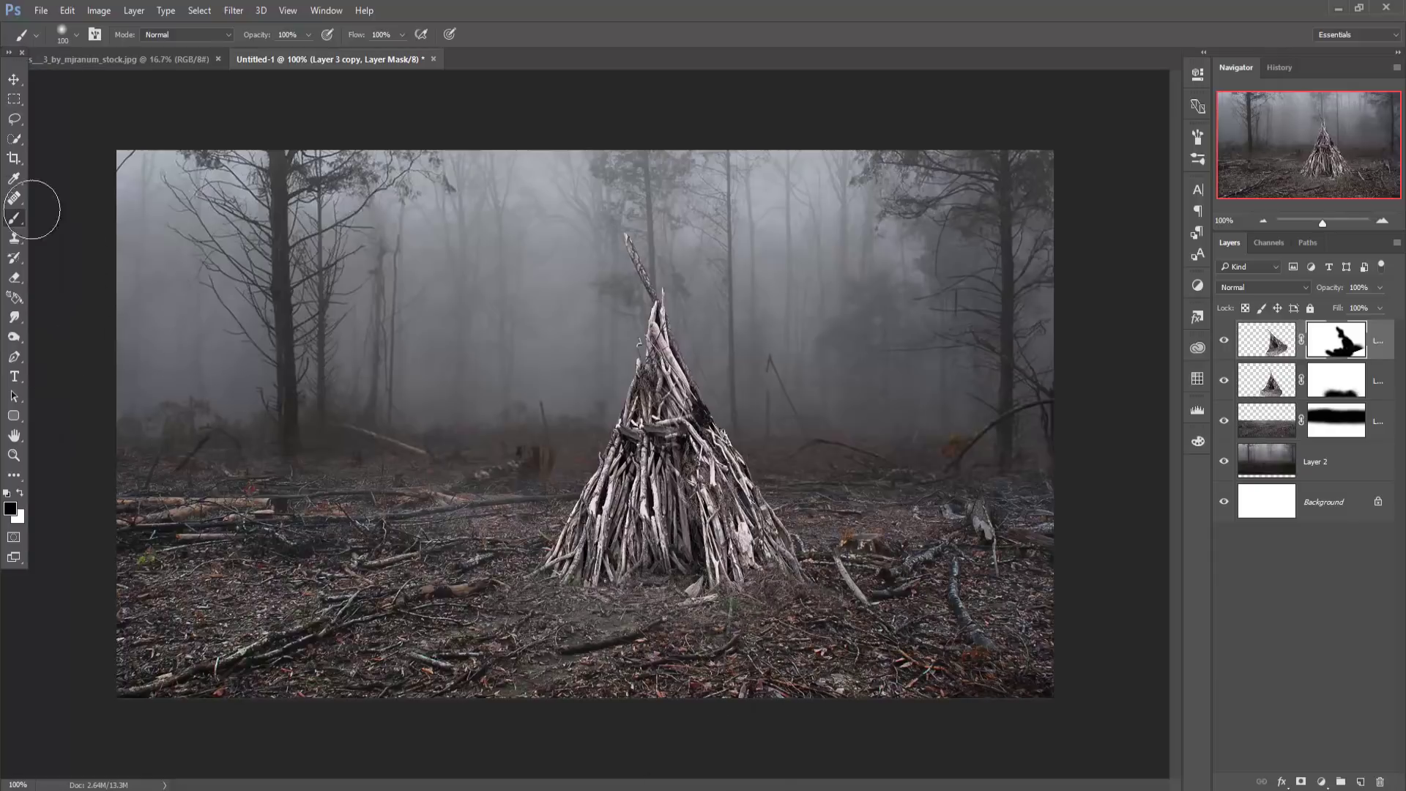
- Merge the two teepee layers into a single Layer 3 copy
left_click(12, 80)
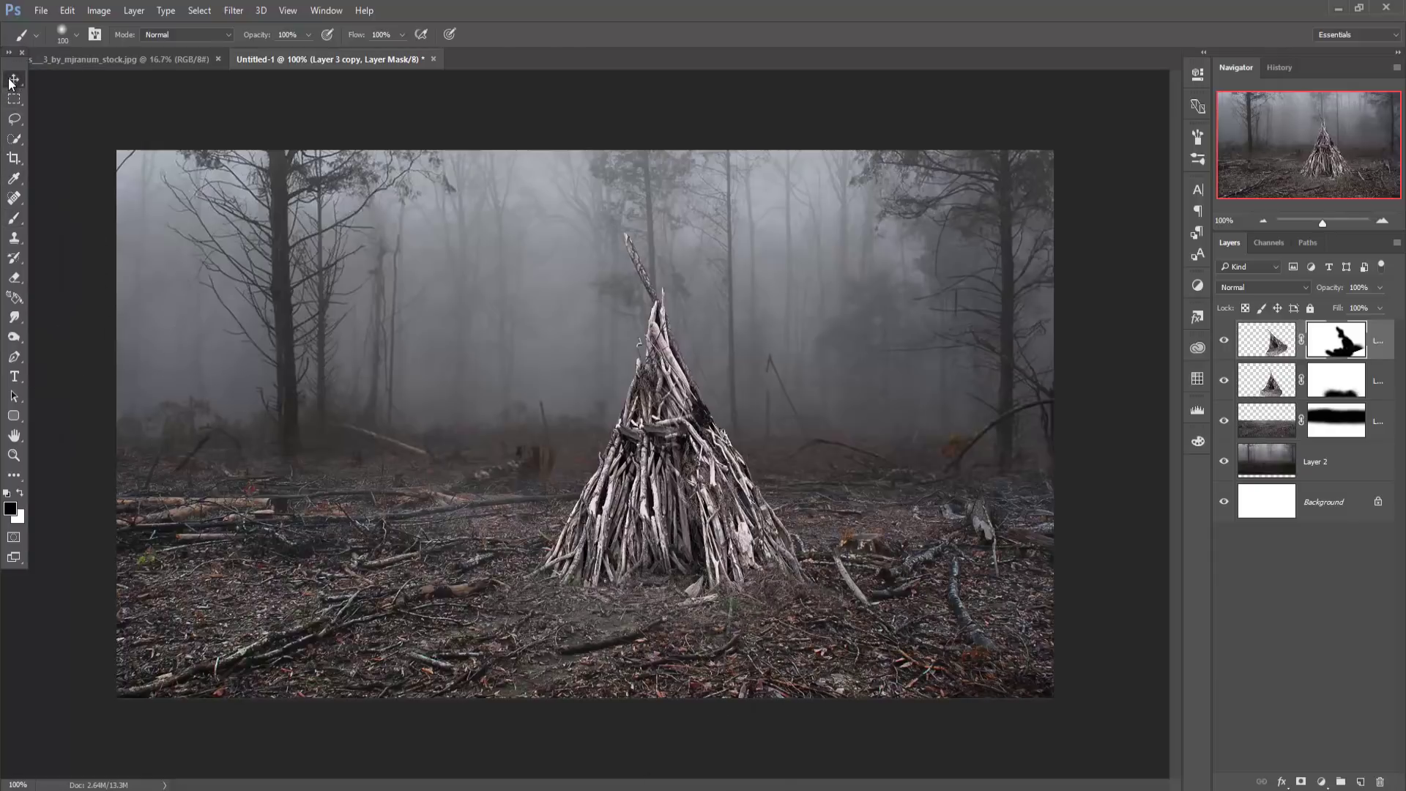
left_click(1381, 346)
left_click(1381, 380, "shift")
right_click(1379, 354)
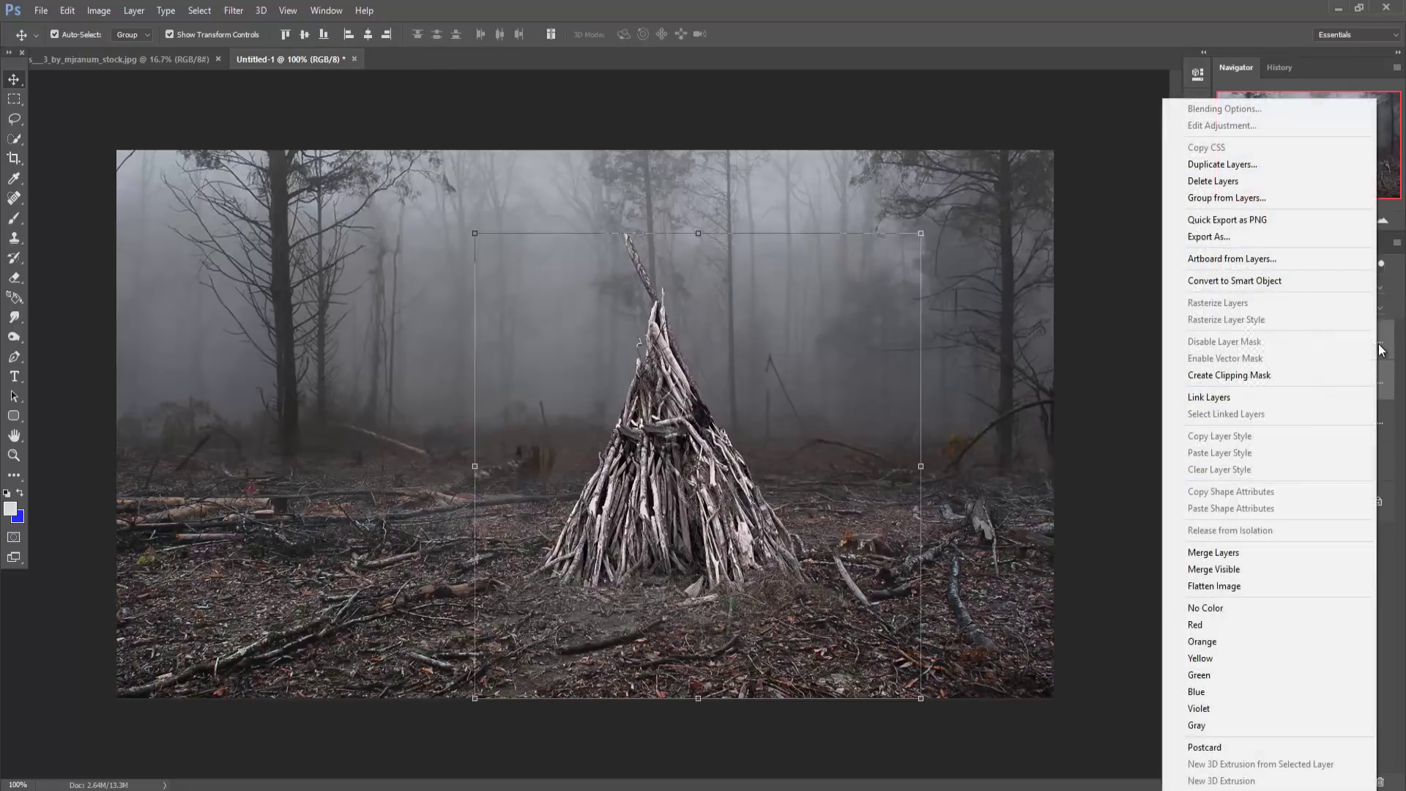
left_click(1255, 558)
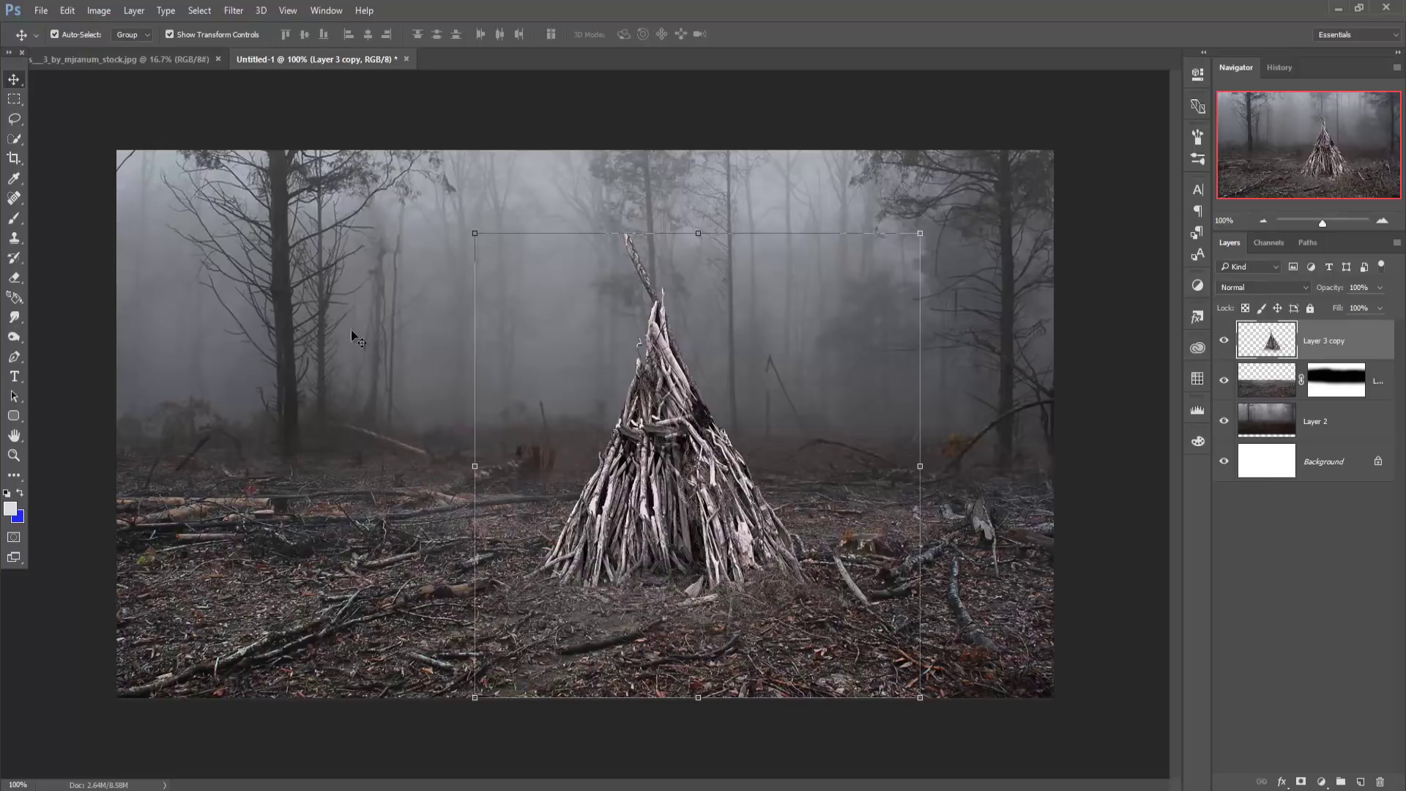
- In the dancer stock photo, zoom in with the Pen tool and anchor the path at the ribbon
left_click(134, 63)
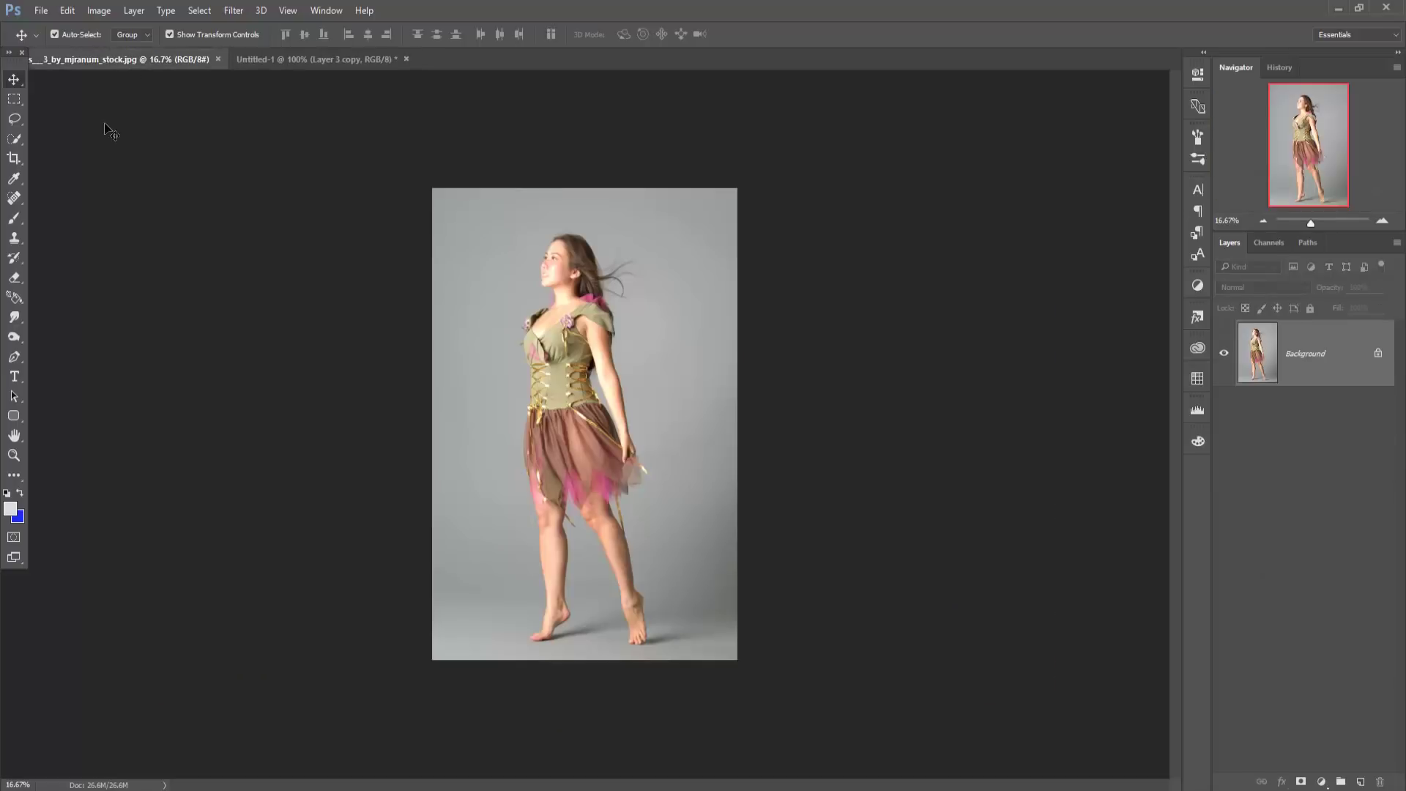
left_click(14, 357)
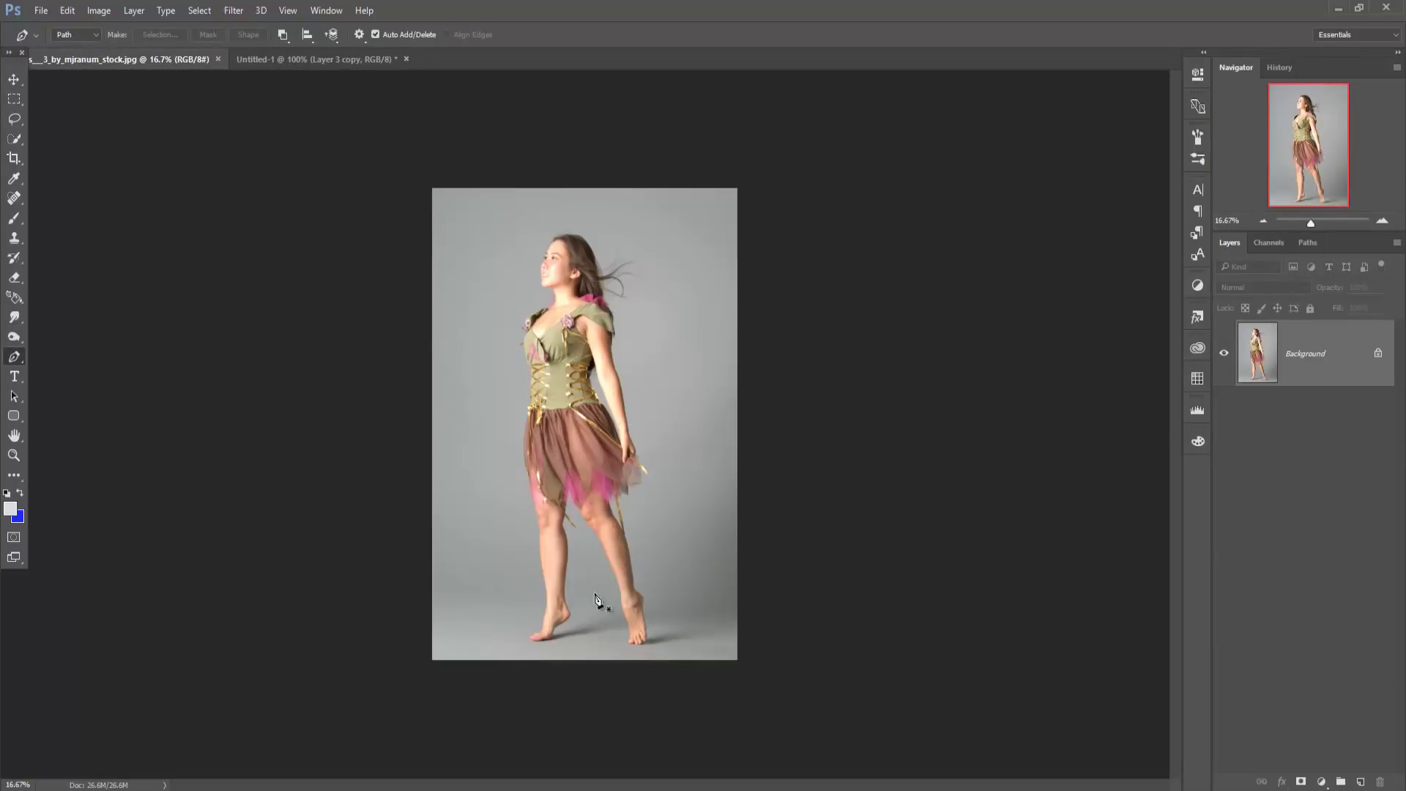
key("ctrl+plus")
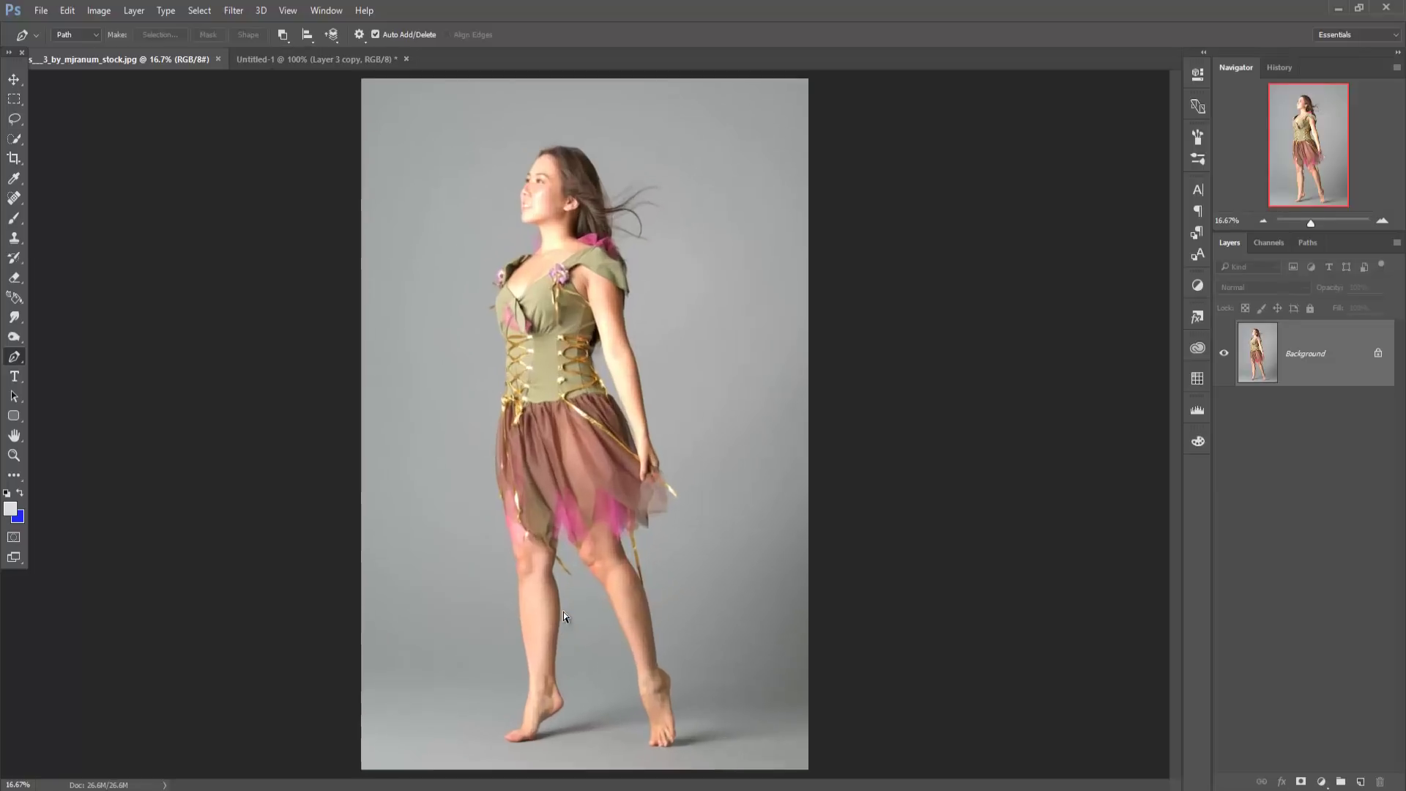
key("ctrl+plus")
key("ctrl+plus")
key("ctrl+plus")
left_click_drag(571, 553, 596, 330)
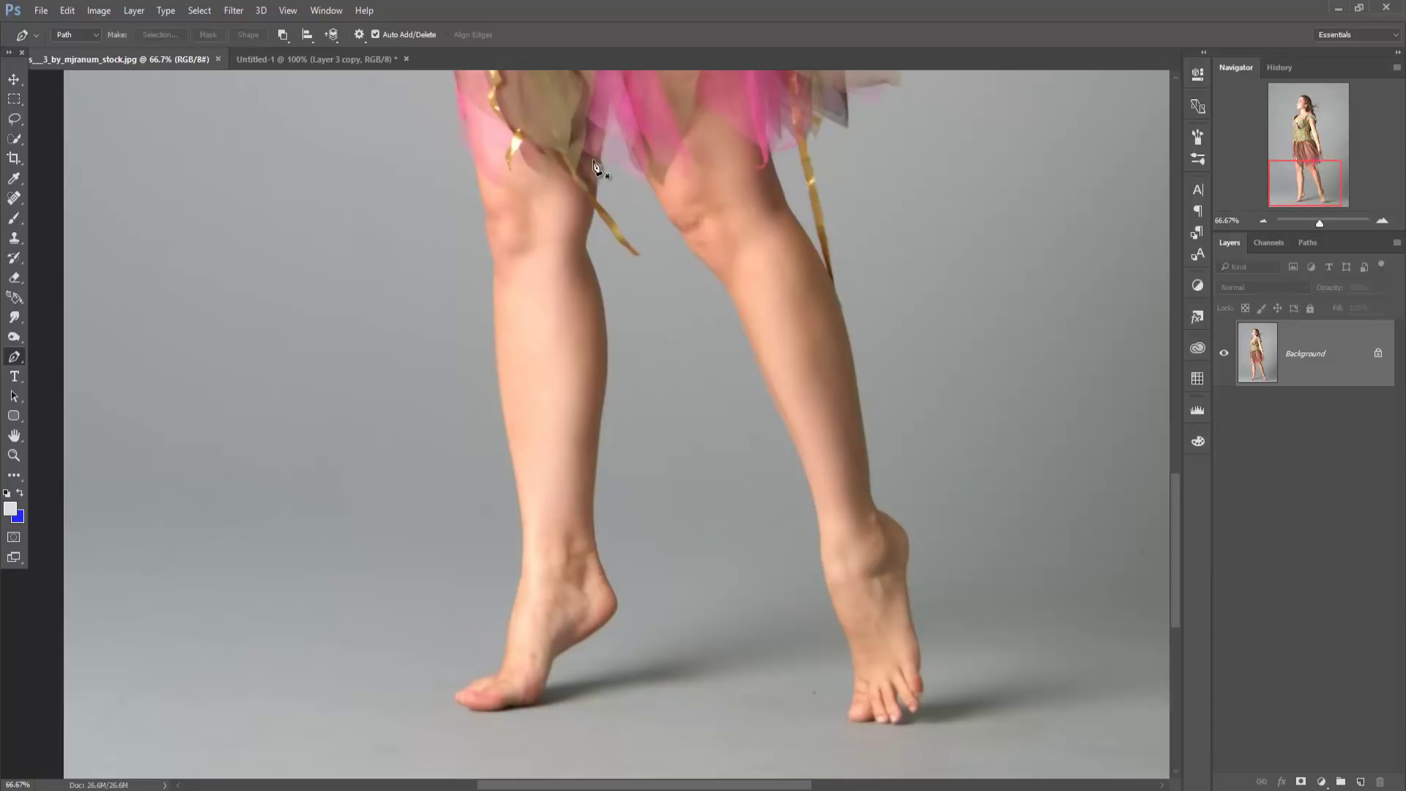
left_click(600, 154)
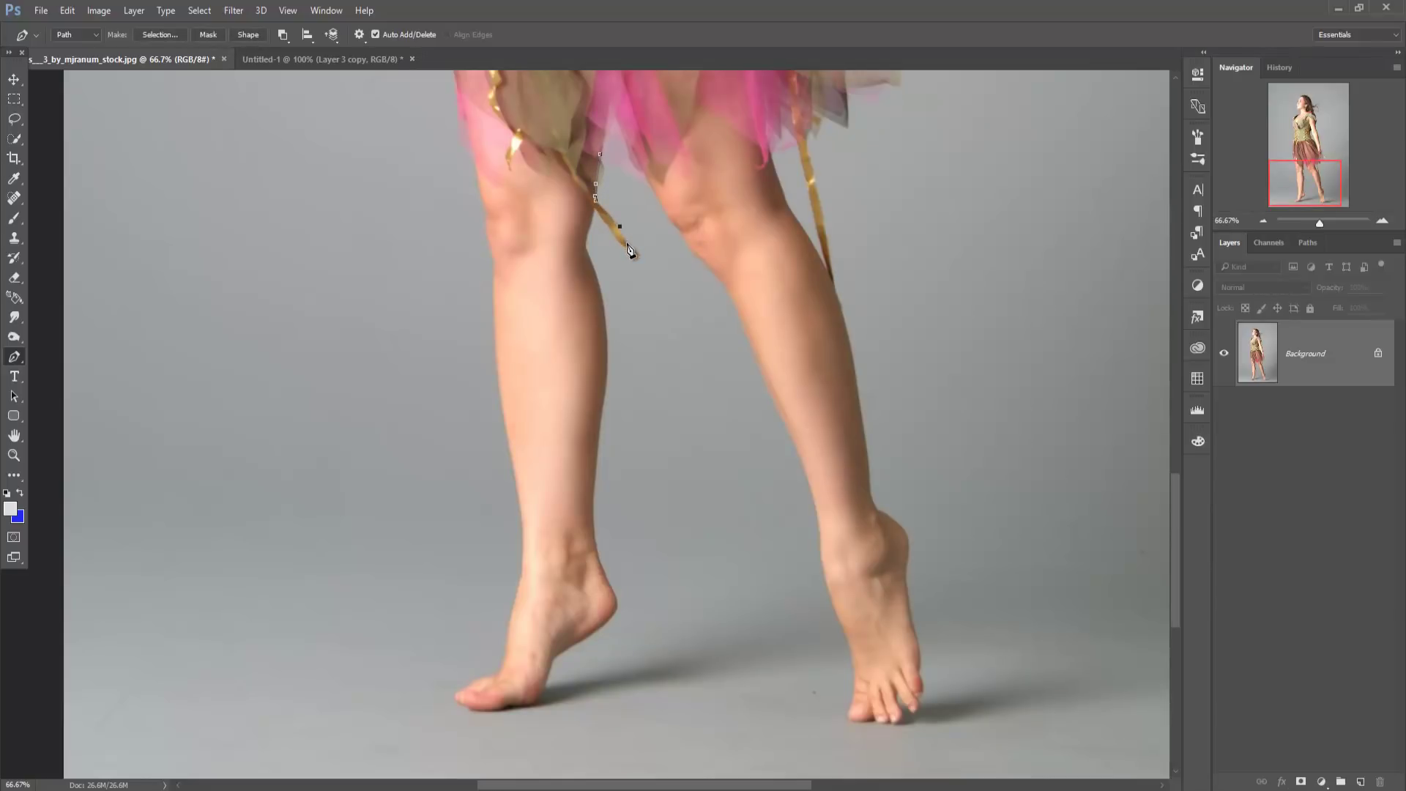
- Continue placing anchors along the ribbon, calf, arm and hand around the whole figure
key("ctrl+plus")
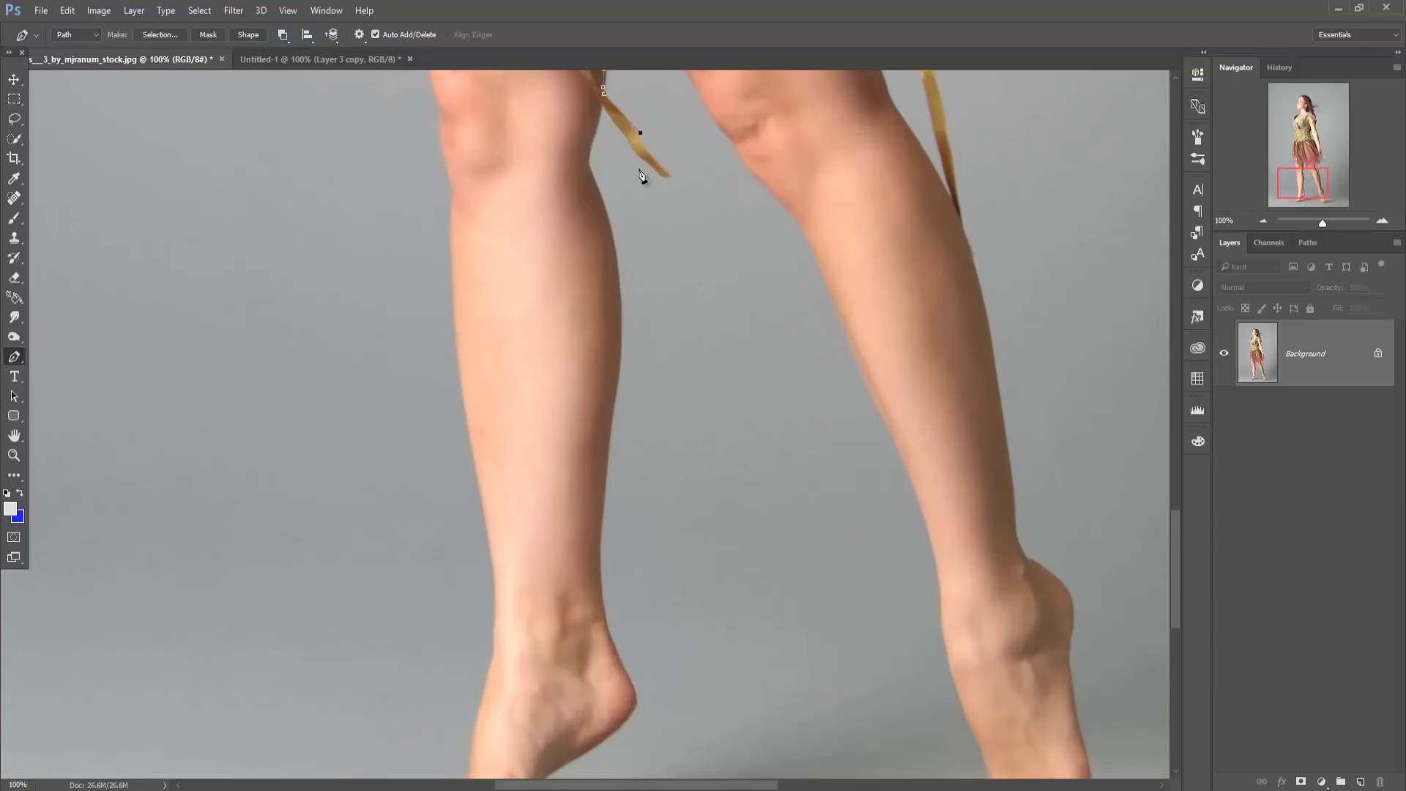
left_click(662, 176)
left_click(589, 162)
left_click(621, 308)
left_click(599, 549)
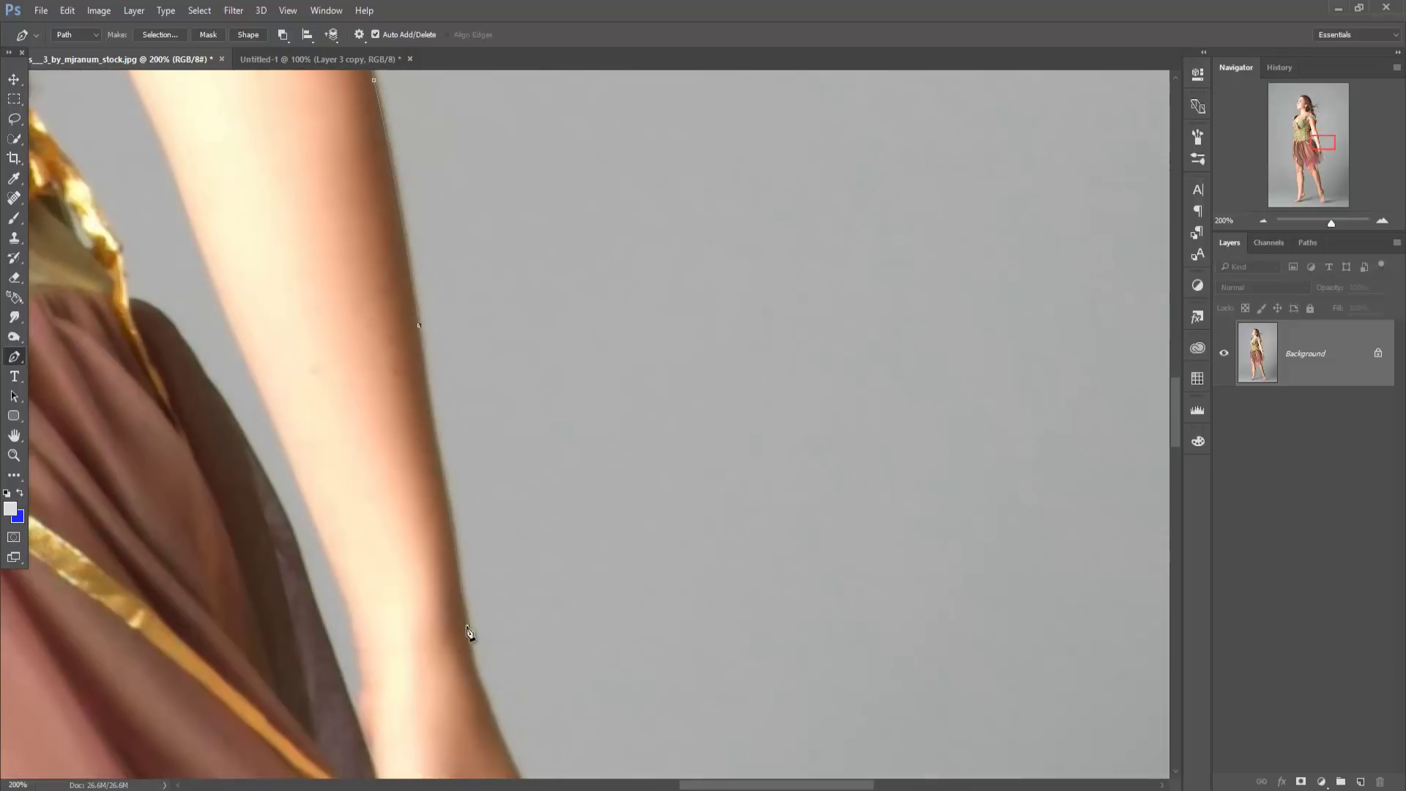
left_click_drag(468, 665, 422, 282)
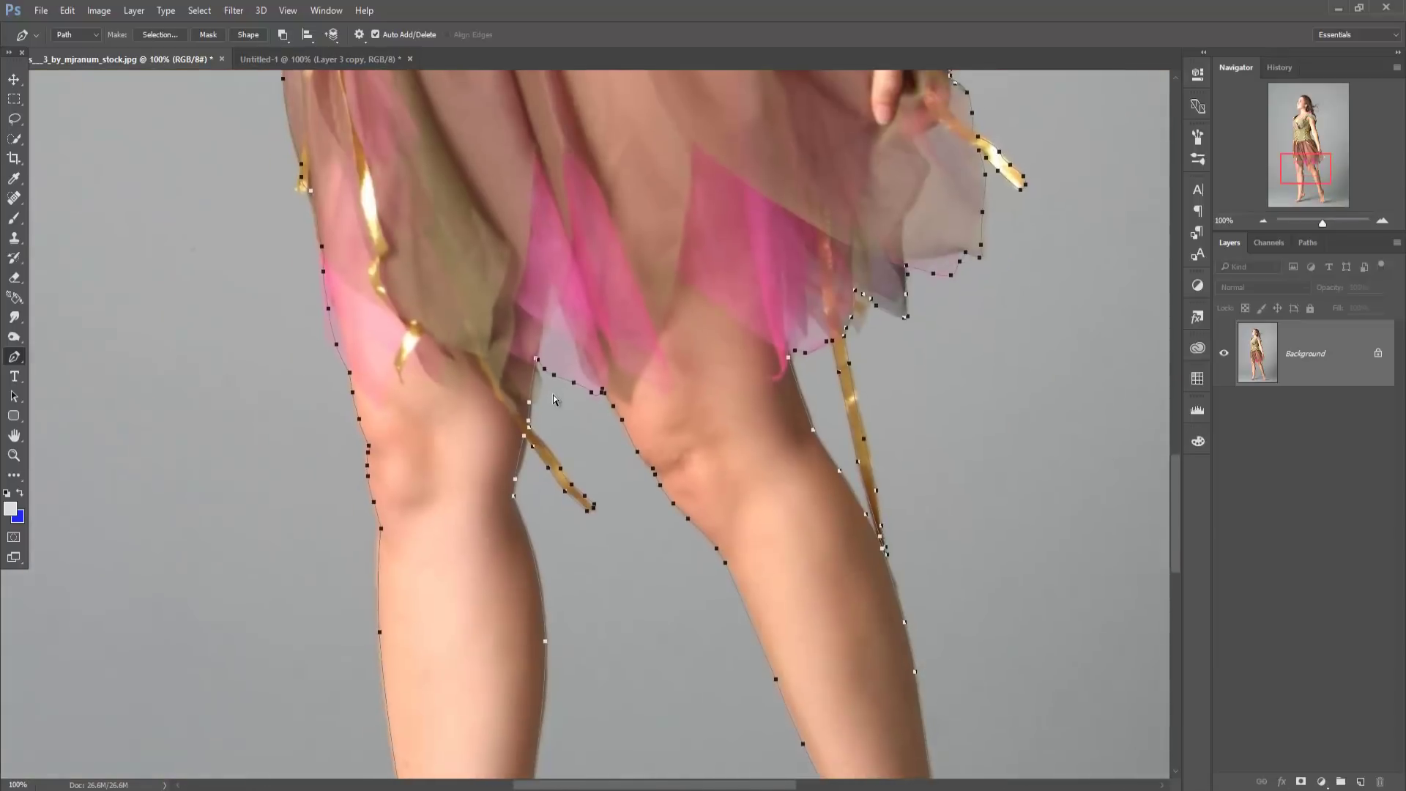
key("ctrl+minus")
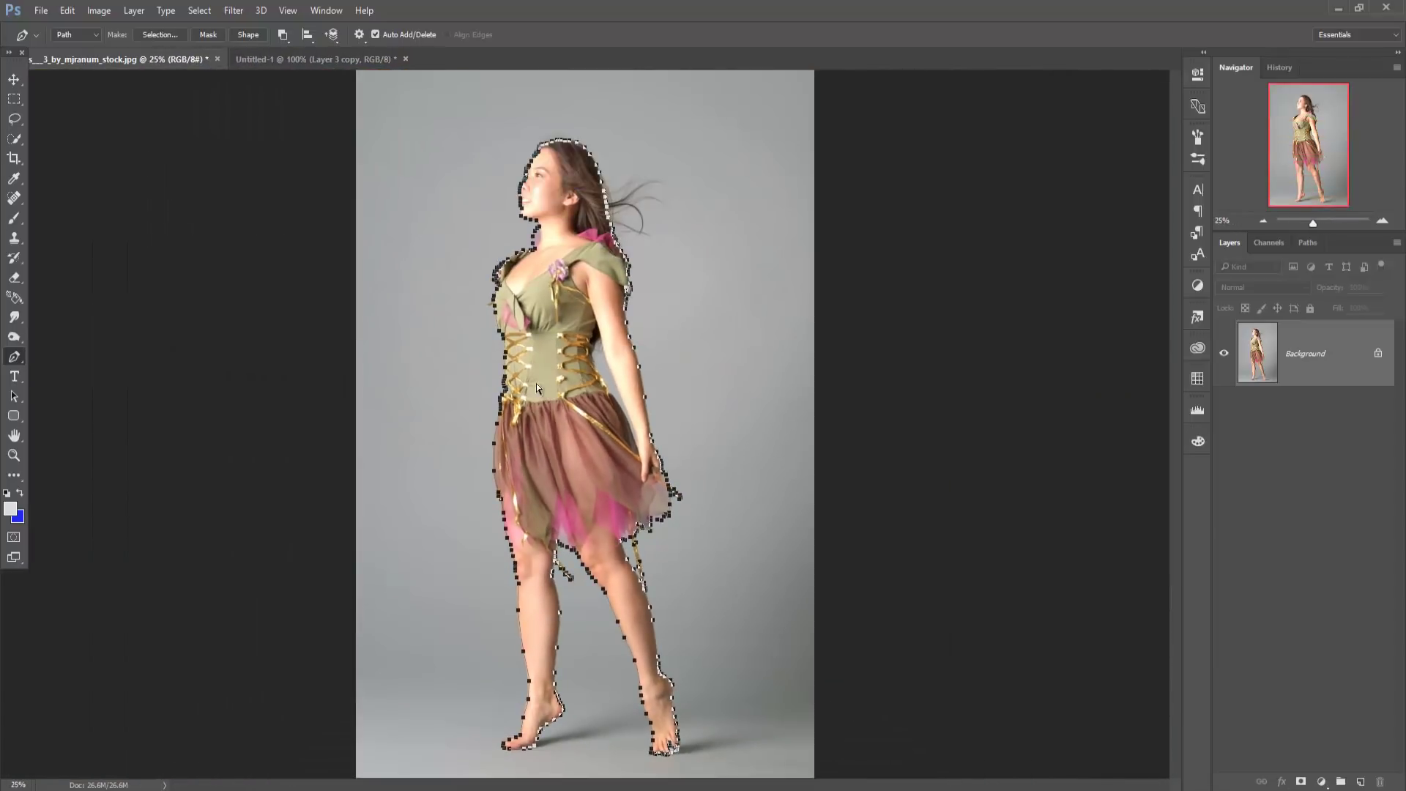
- Make a selection from the dancer's traced path with Feather Radius 0
right_click(546, 330)
left_click(643, 400)
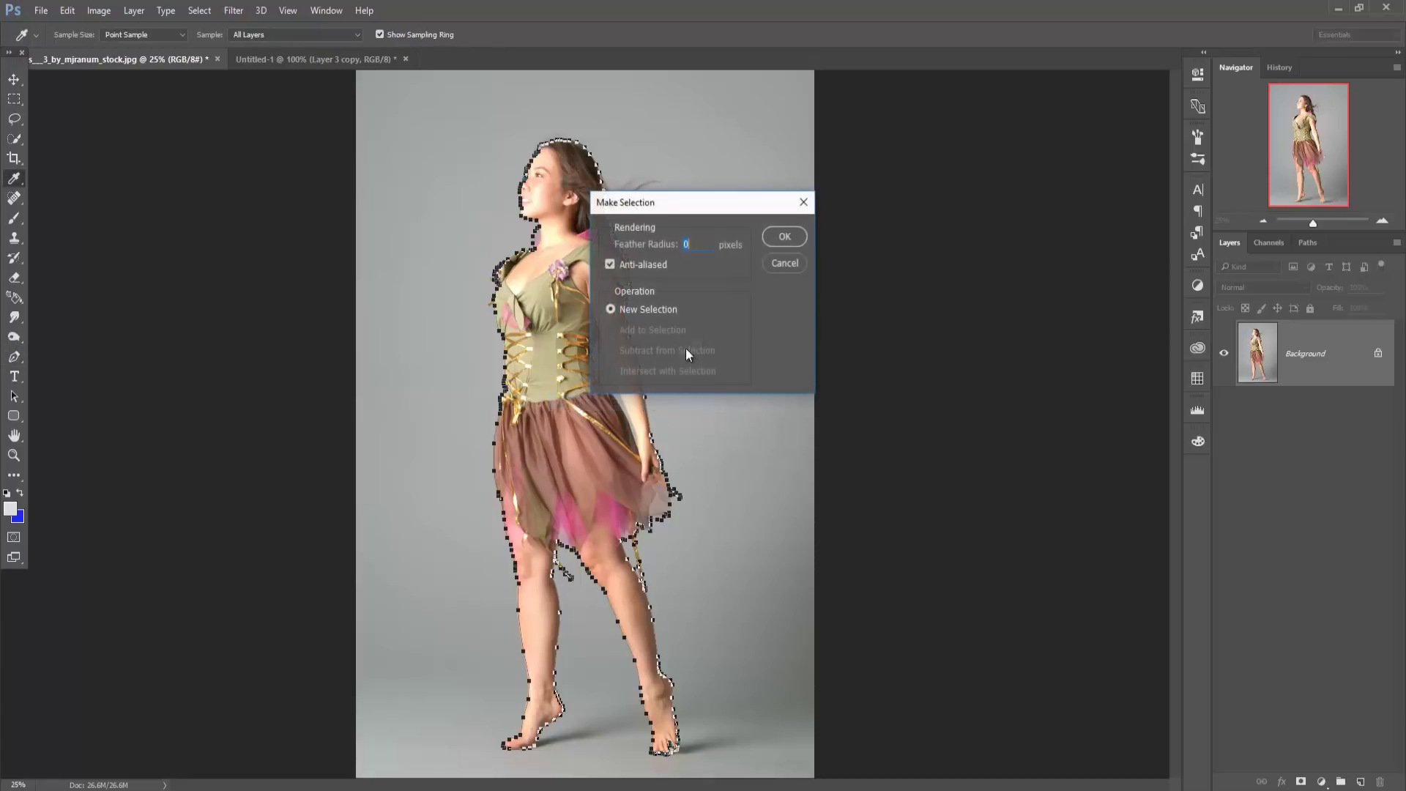
left_click(779, 235)
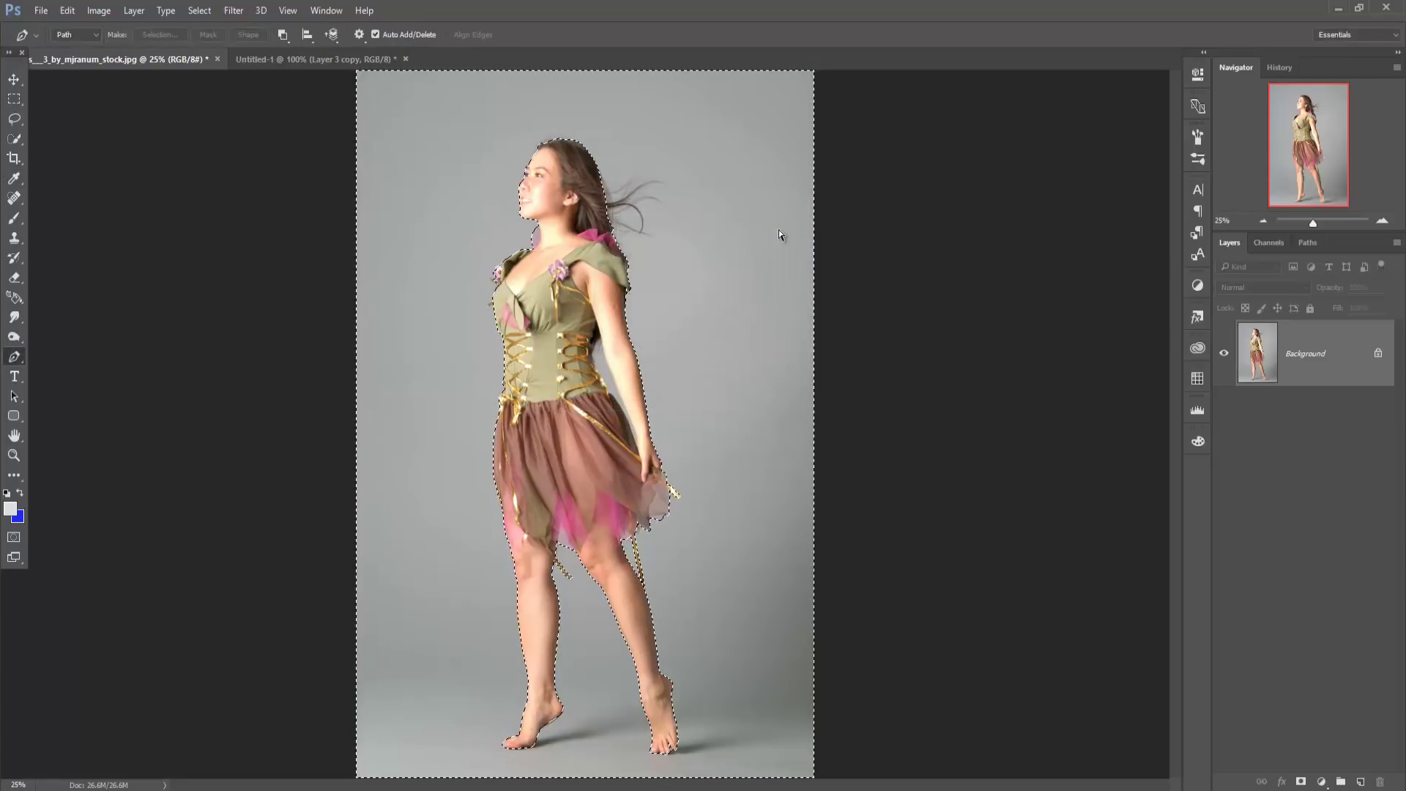
key("ctrl+shift+i")
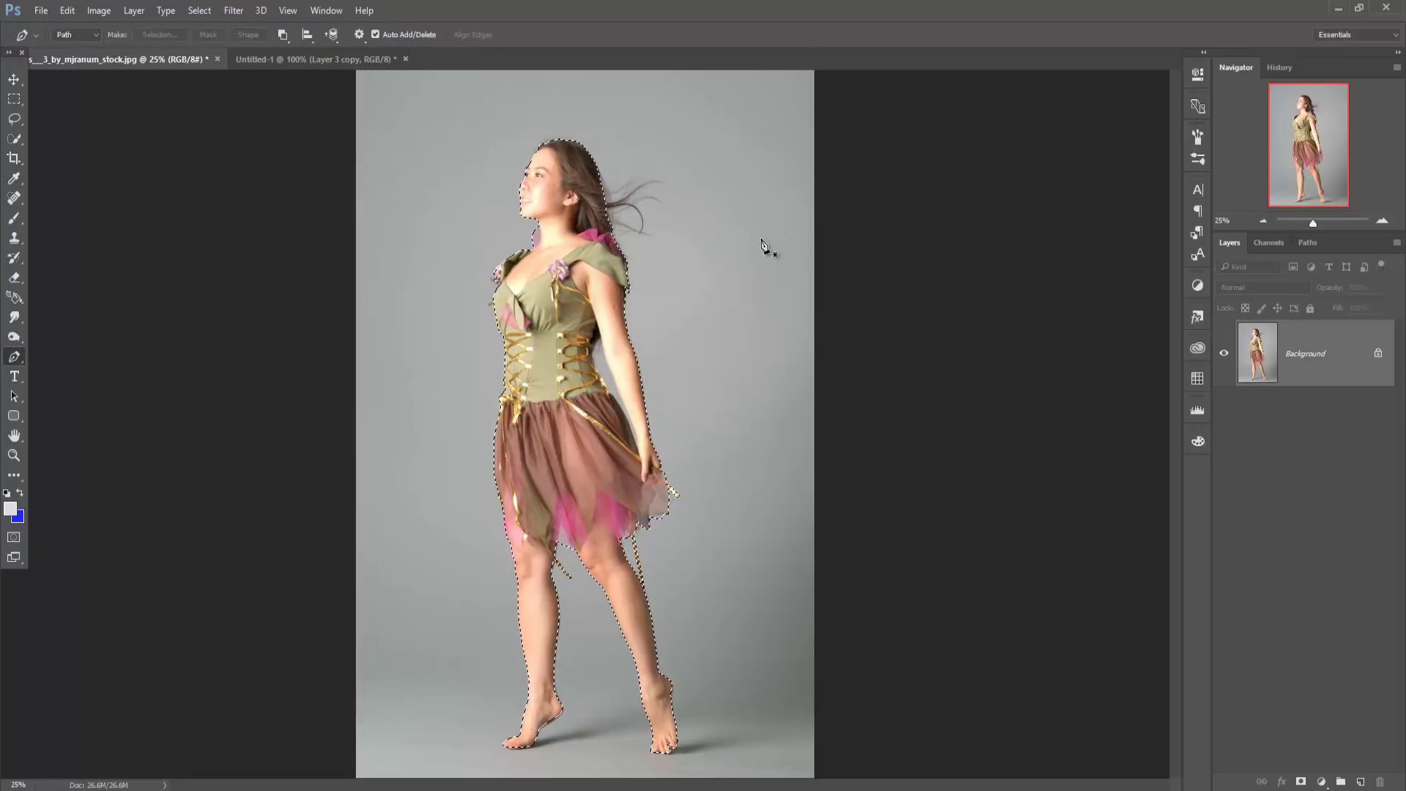
left_click(15, 79)
- Drag the selected woman from the floating stock photo into the forest composite
mouse_move(102, 60)
left_mouse_down()
mouse_move(107, 172)
mouse_move(788, 235)
left_mouse_up()
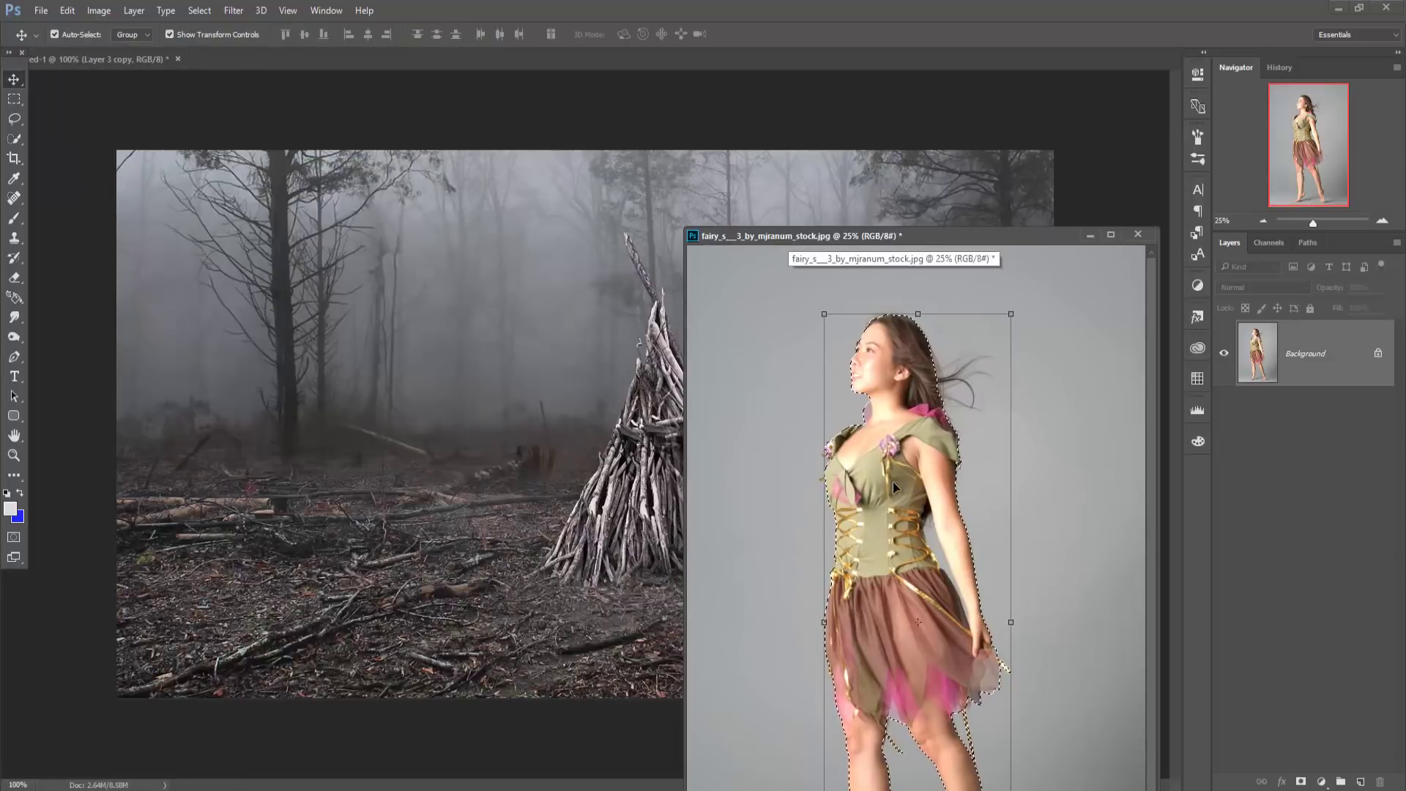
left_click_drag(894, 481, 516, 407)
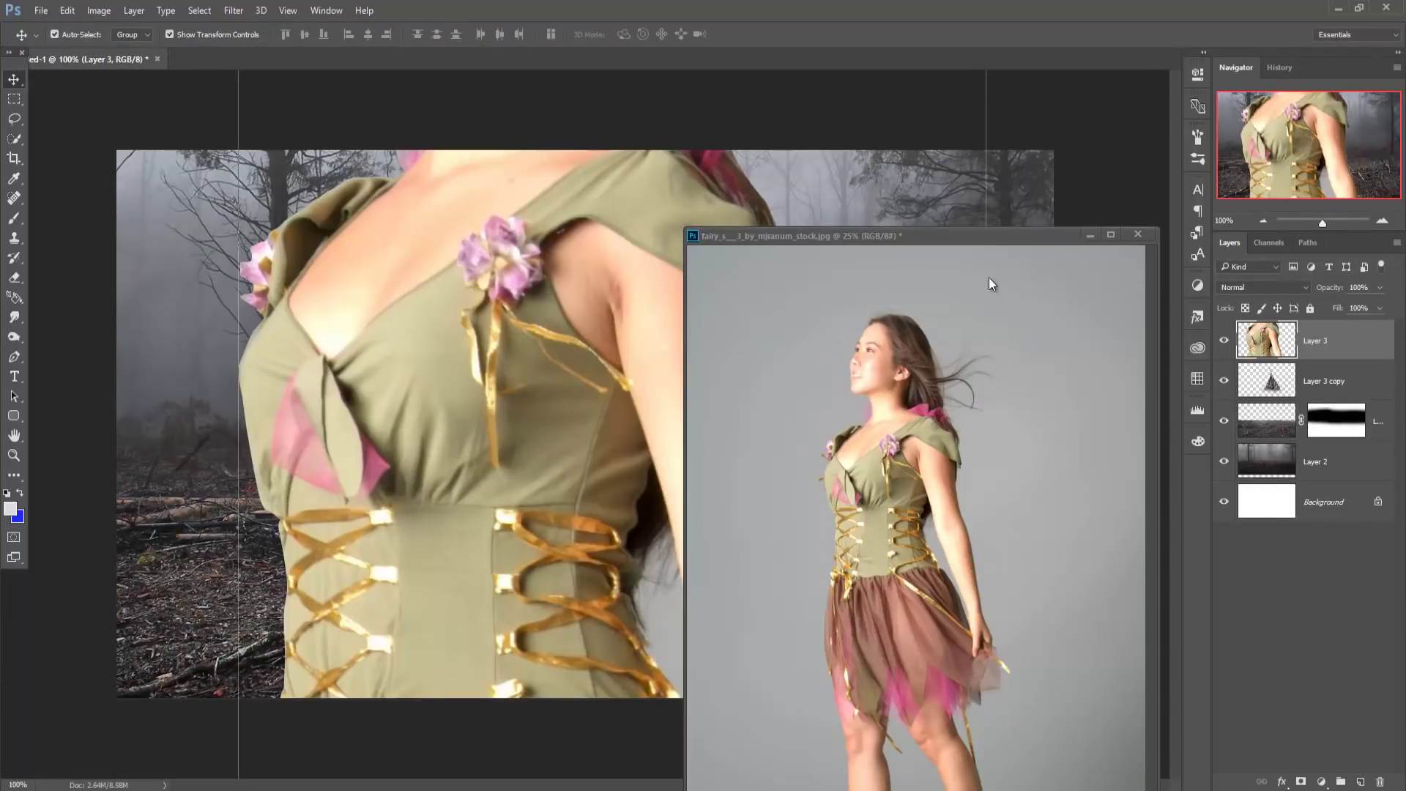
left_click(1089, 234)
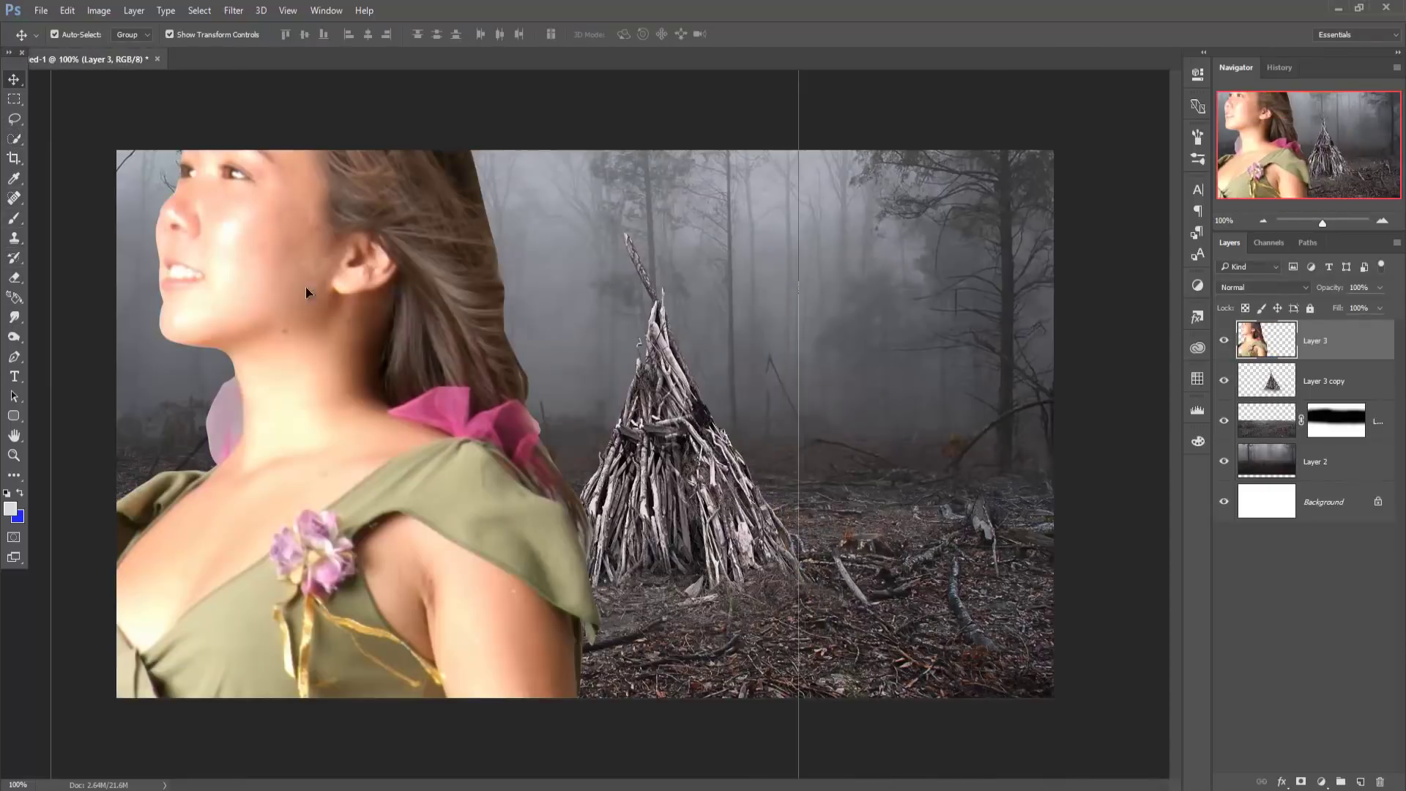
left_click_drag(513, 168, 330, 659)
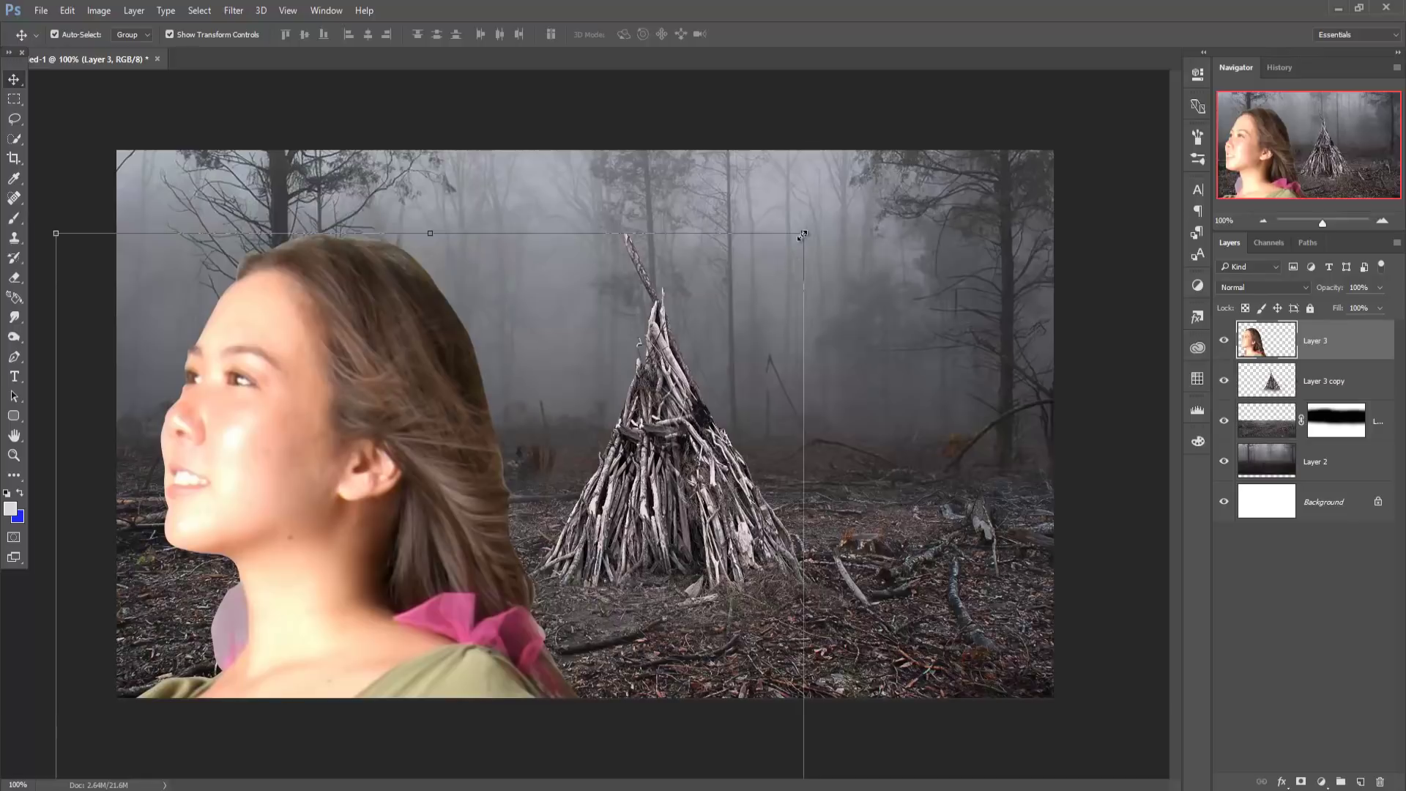
- Shrink the woman to about 6.85% and stand her on the forest floor left of the teepee
left_click_drag(802, 234, 663, 691)
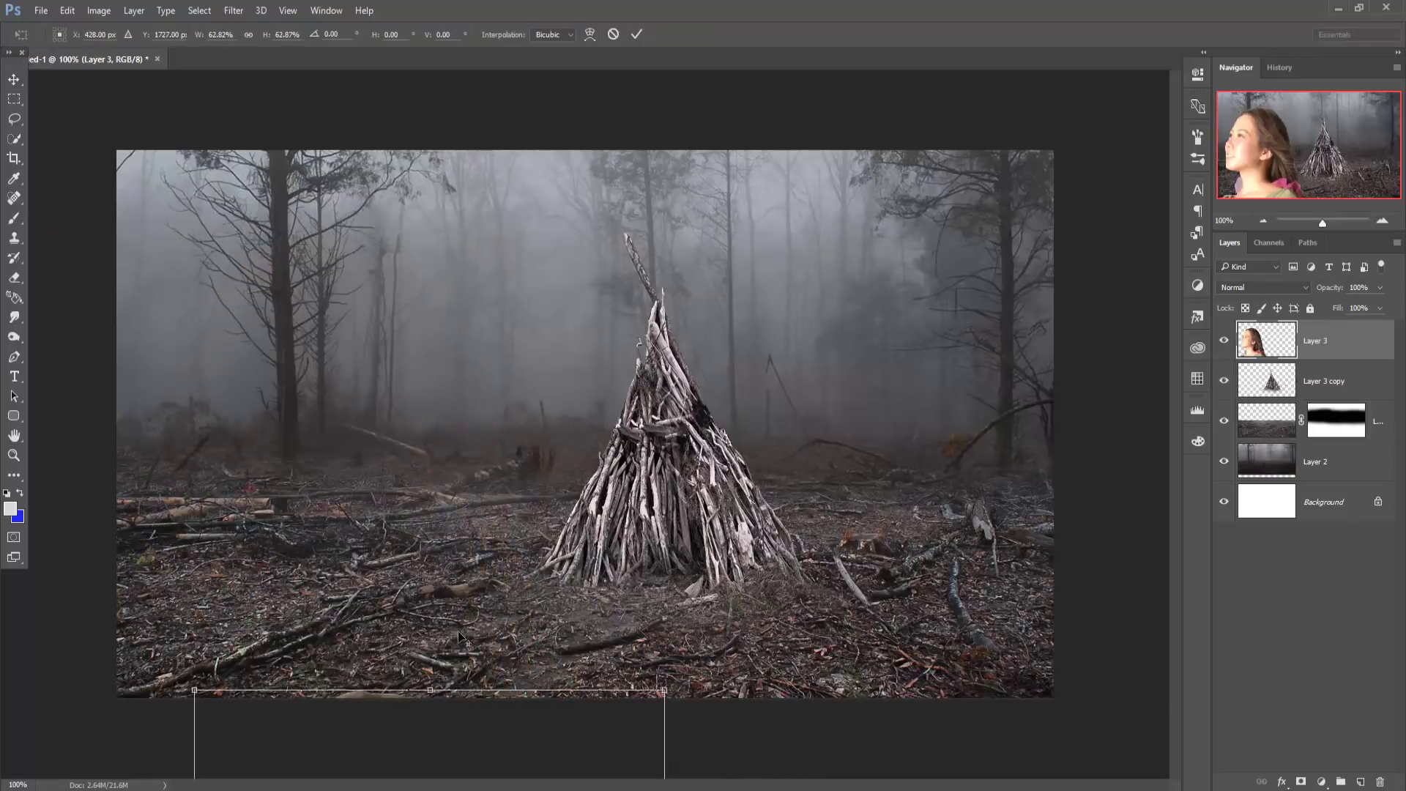
left_click_drag(421, 699, 508, 146)
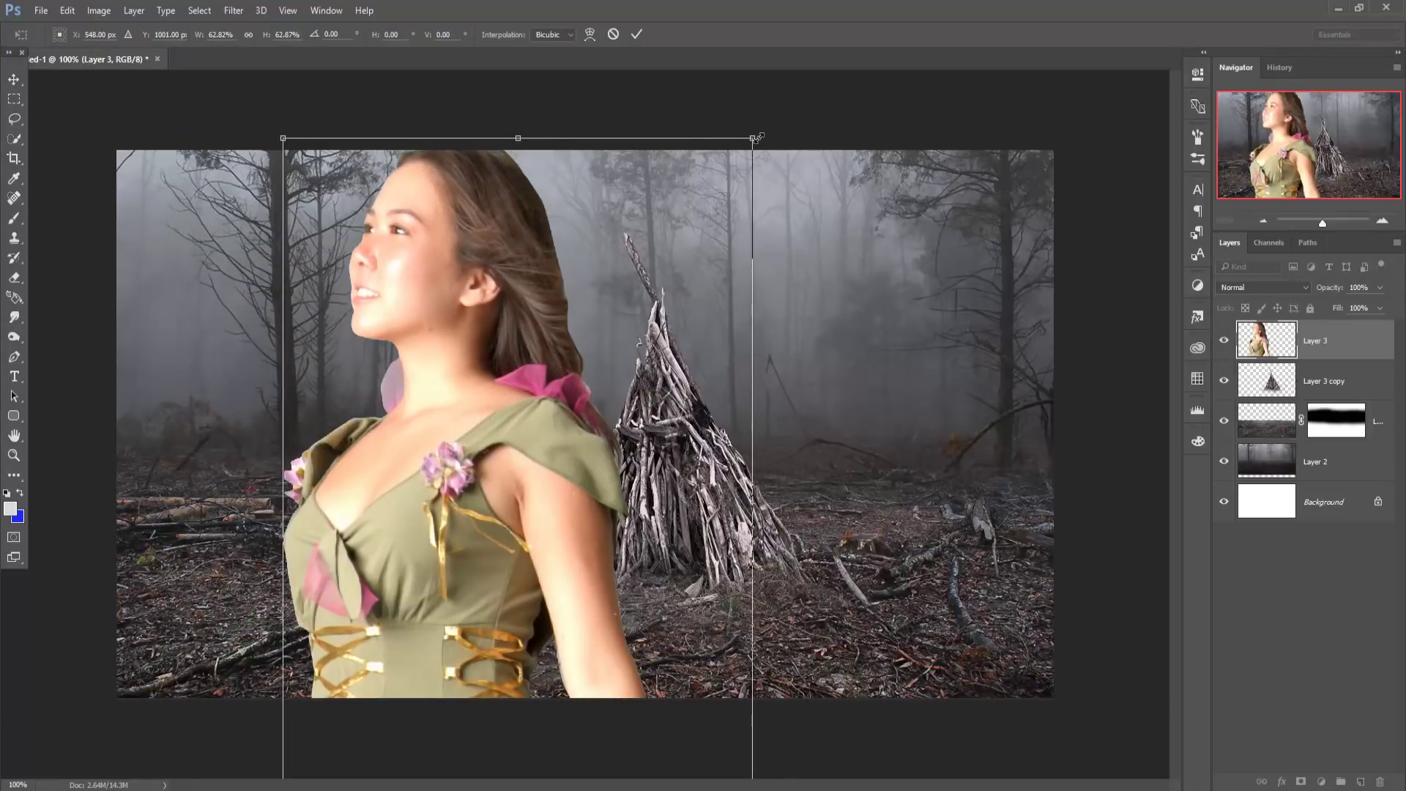
mouse_move(757, 138)
left_mouse_down()
mouse_move(706, 249)
mouse_move(643, 481)
left_mouse_up()
left_click_drag(487, 611, 469, 299)
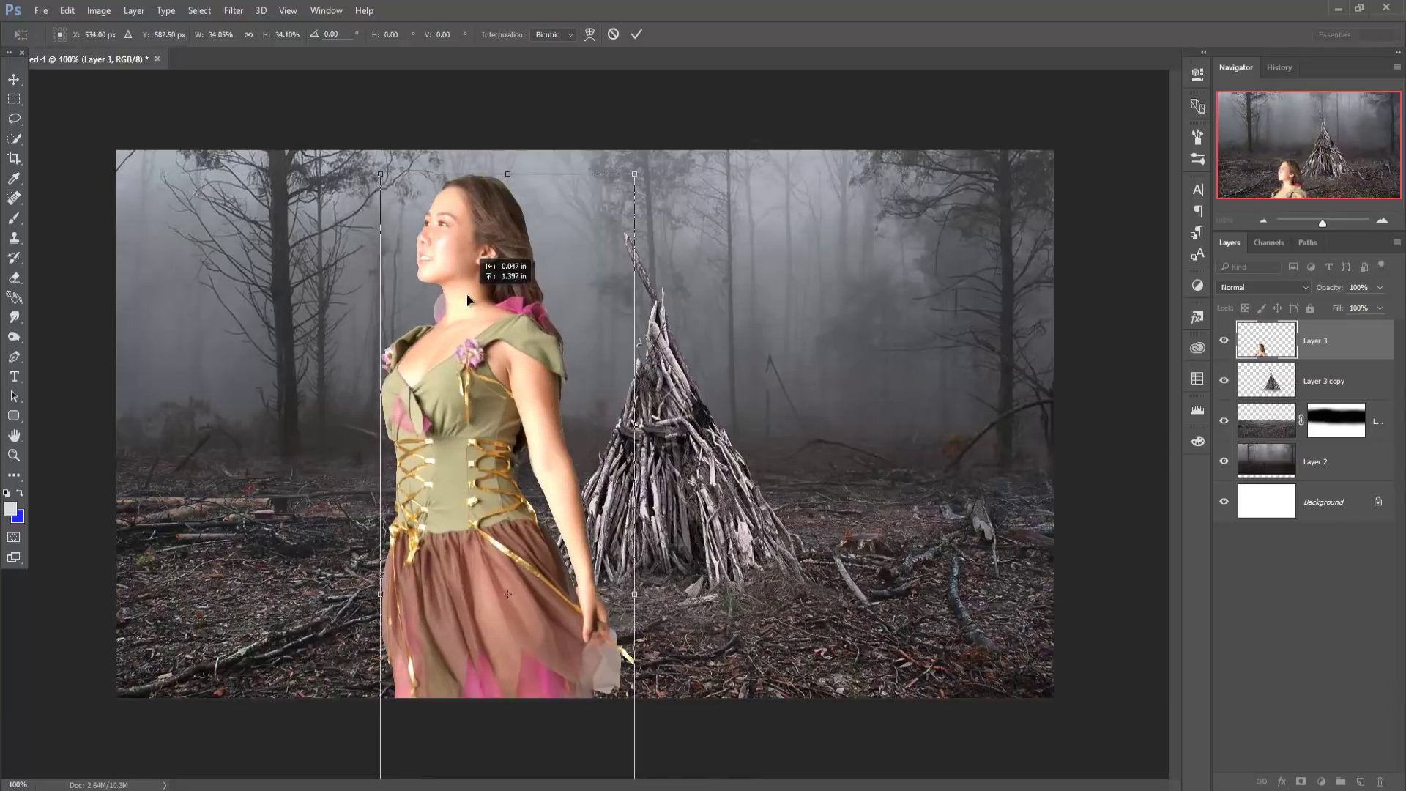
mouse_move(617, 223)
left_mouse_down()
mouse_move(539, 484)
mouse_move(547, 475)
left_mouse_up()
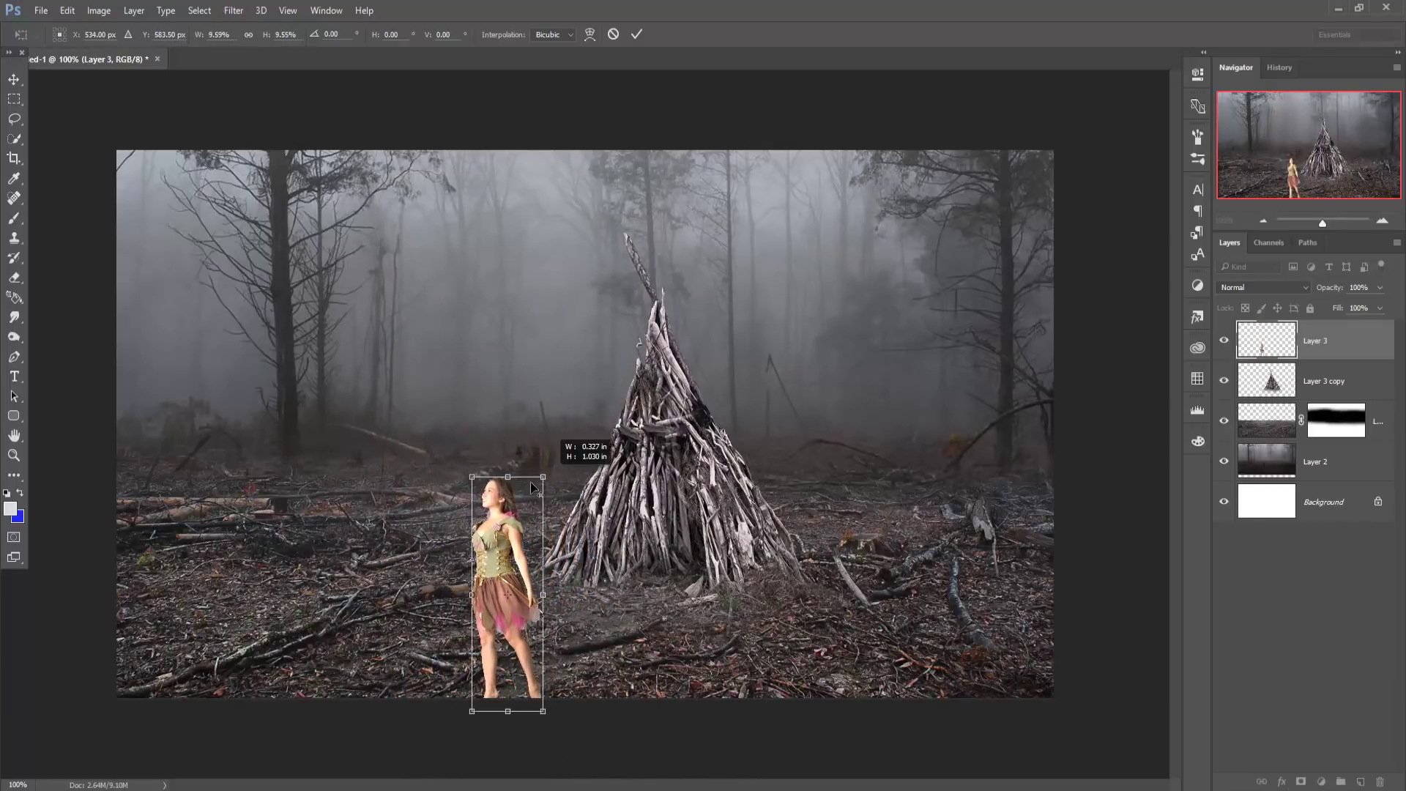
mouse_move(505, 546)
left_mouse_down()
mouse_move(463, 450)
mouse_move(465, 463)
left_mouse_up()
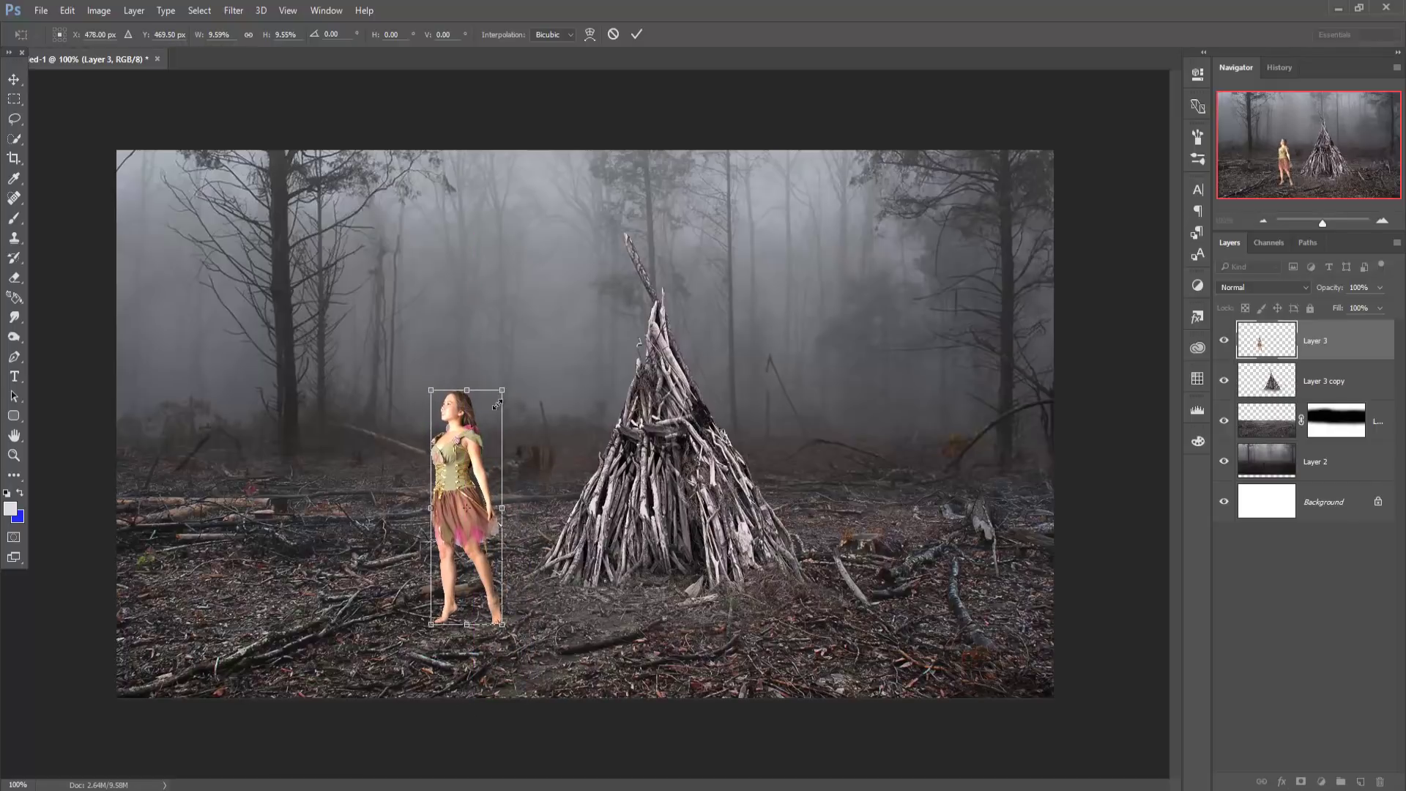
mouse_move(497, 404)
left_mouse_down()
mouse_move(477, 470)
mouse_move(428, 504)
mouse_move(386, 507)
left_mouse_up()
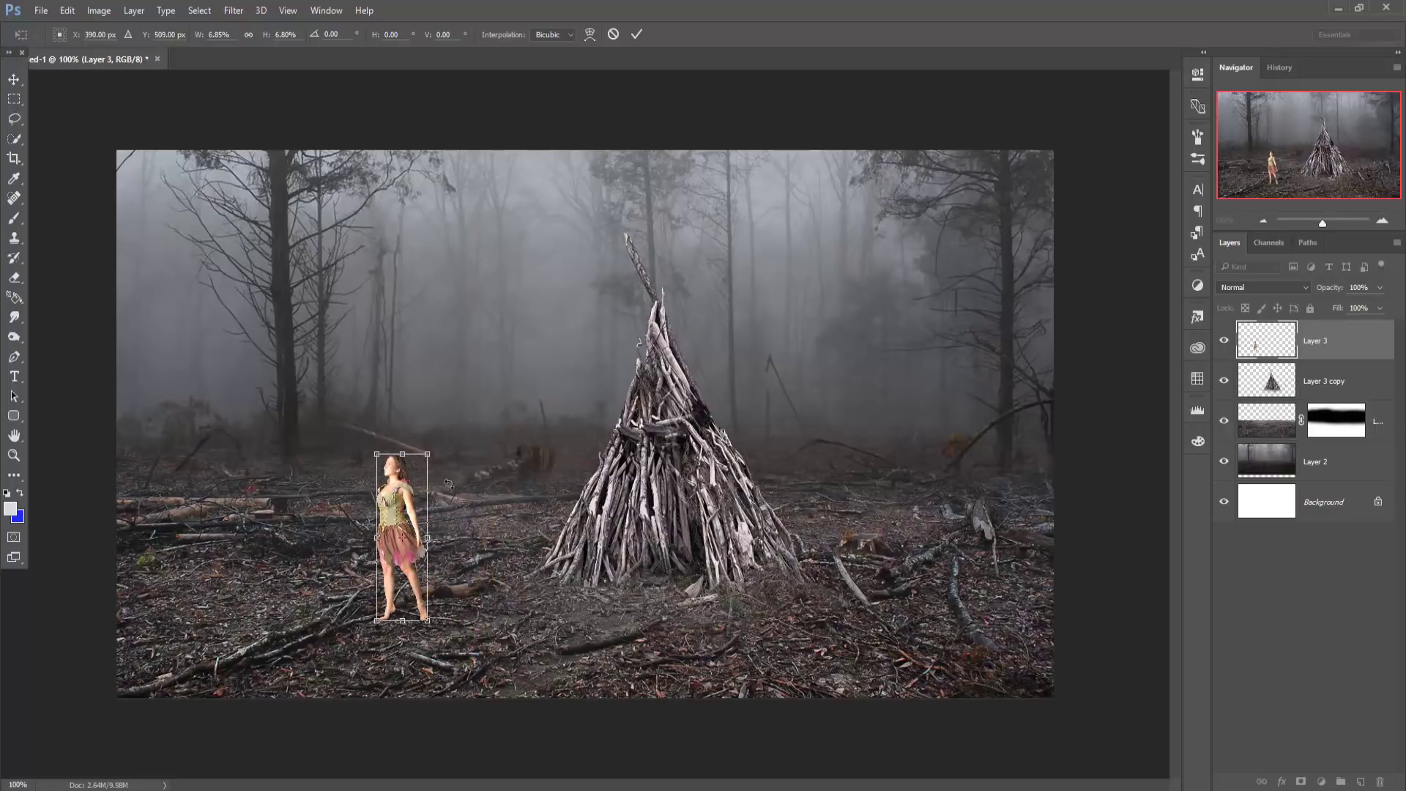
- Commit the resize, flip the woman horizontally, and settle her left of the teepee
left_click(635, 35)
left_click(68, 10)
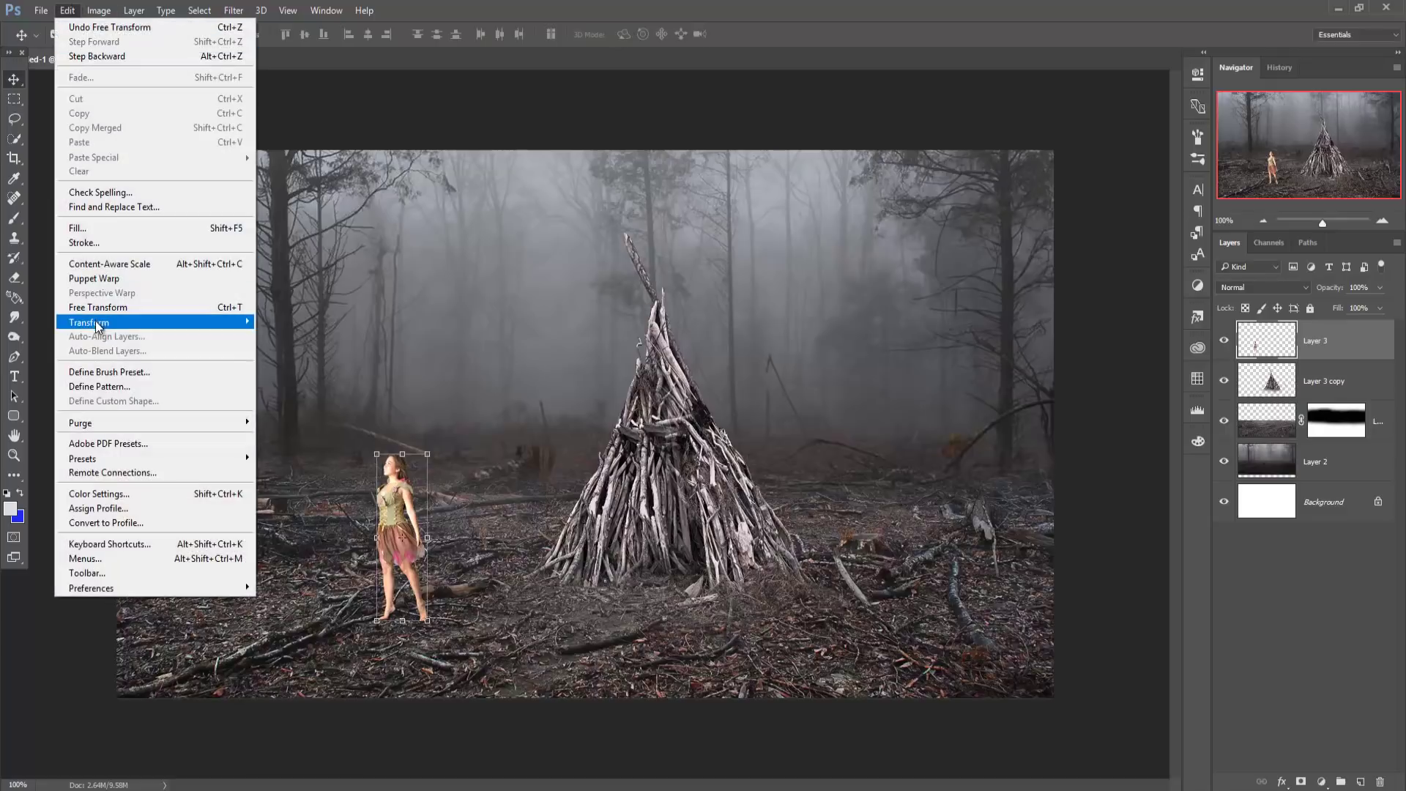
mouse_move(88, 322)
left_click(275, 487)
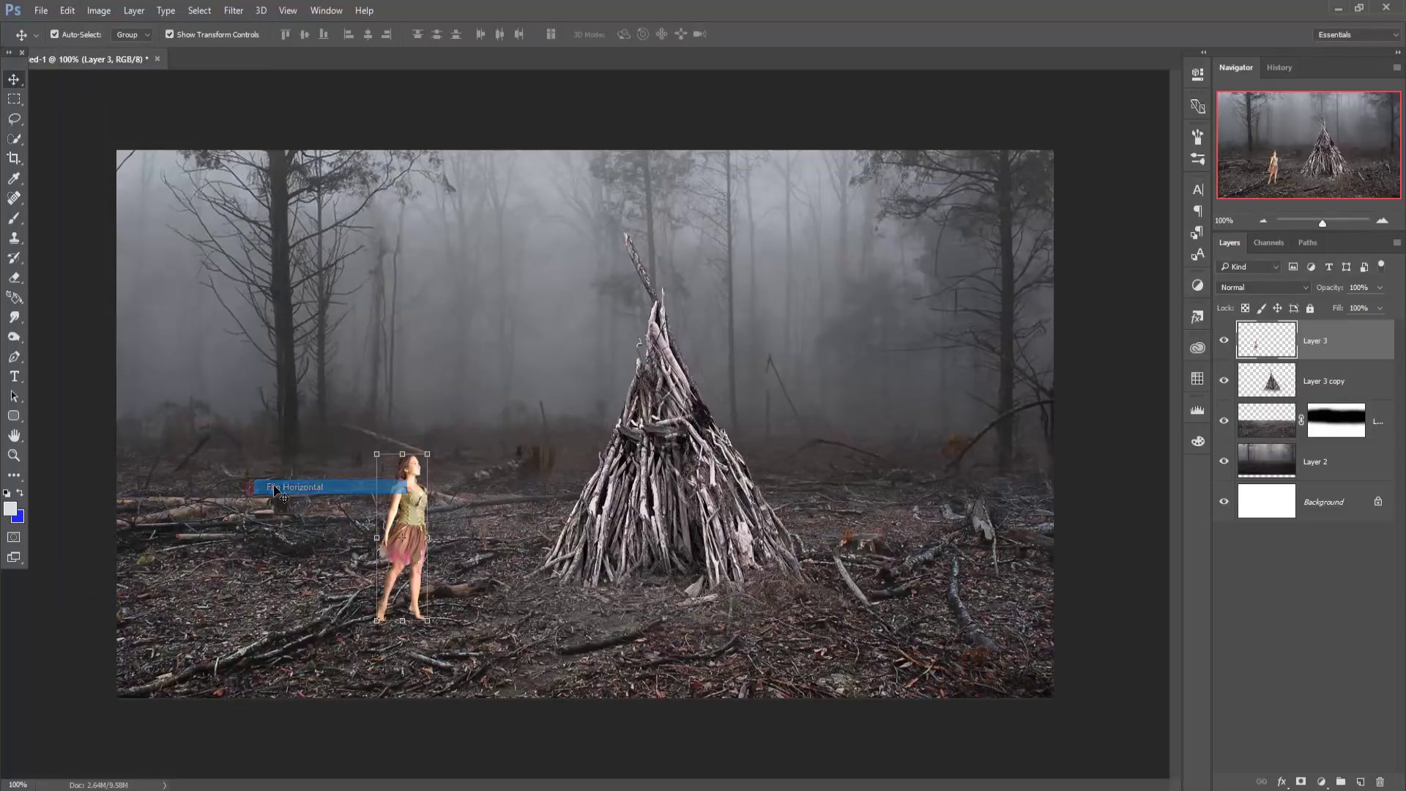
left_click_drag(405, 512, 379, 536)
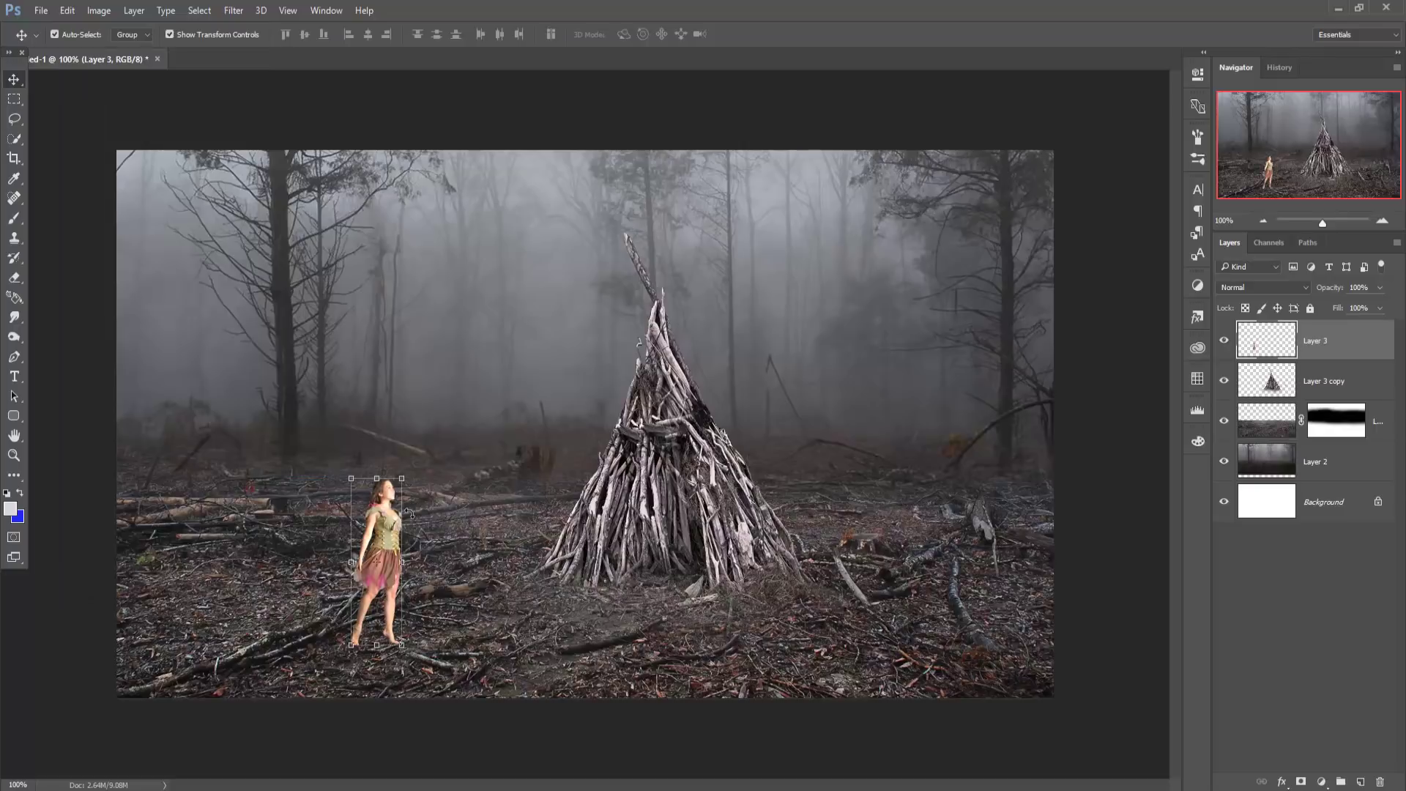
left_click_drag(381, 538, 396, 486)
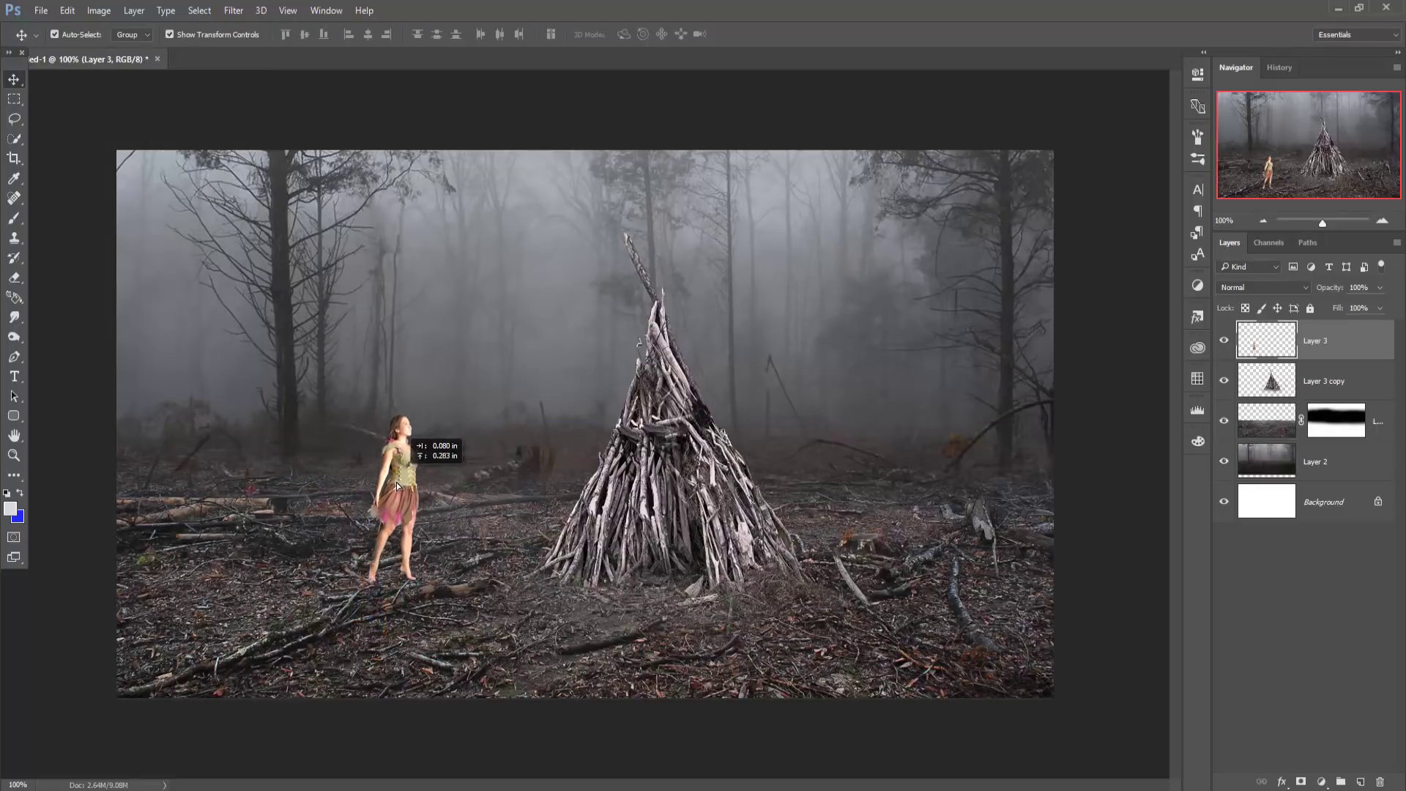
- Crop the composite by narrowing both sides and raising the top edge to include more treetops
key("alt+comma")
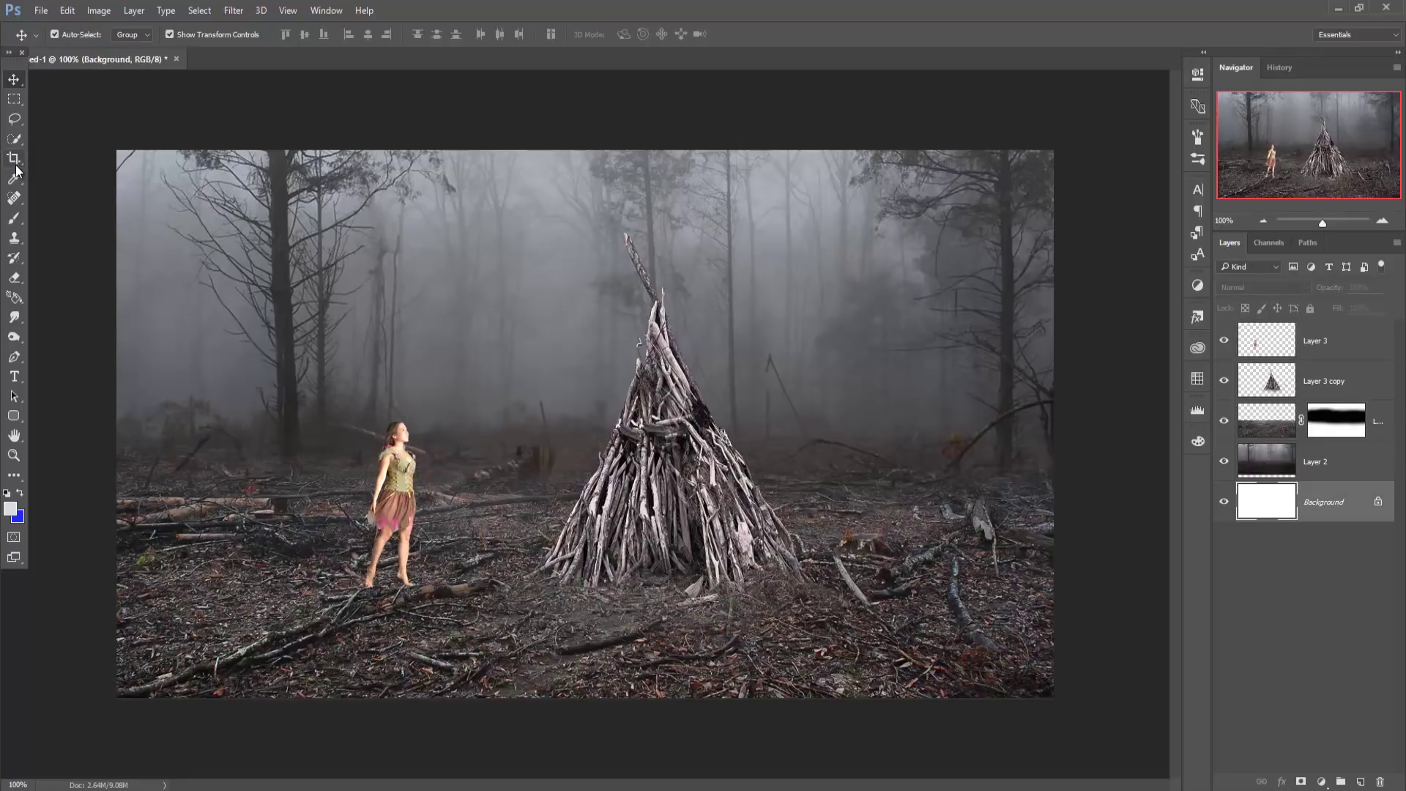
key("c")
left_click_drag(138, 463, 220, 445)
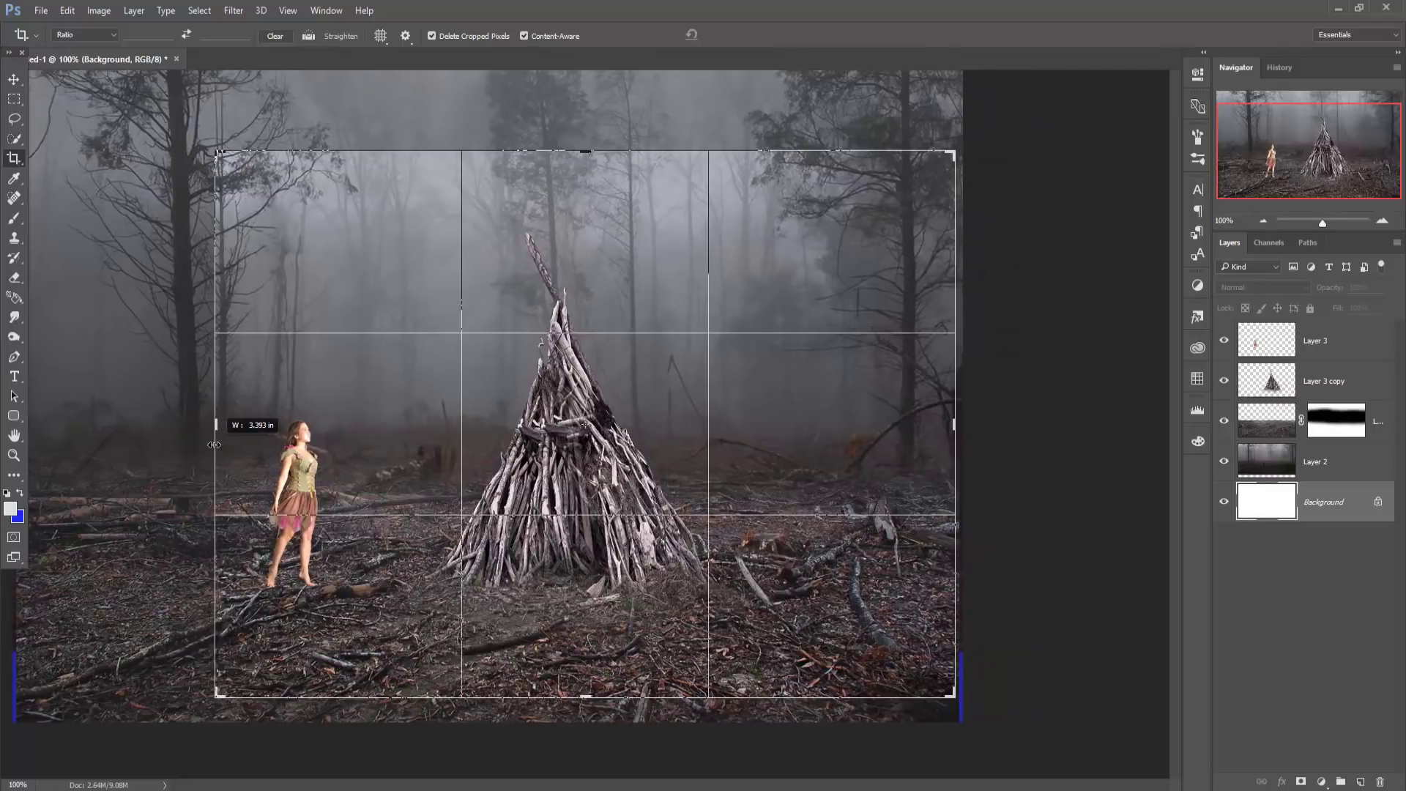
left_click_drag(218, 444, 211, 444)
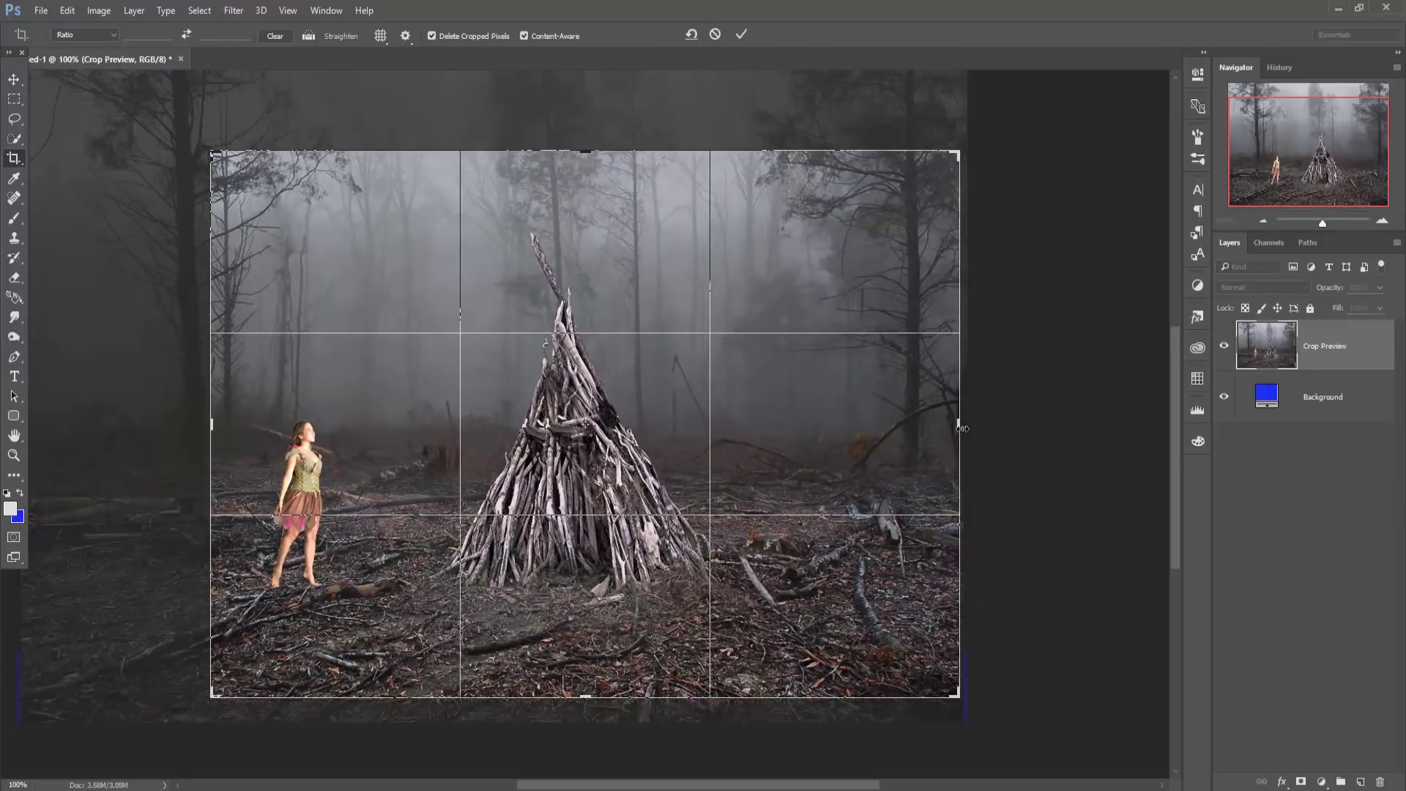
left_click_drag(962, 428, 926, 434)
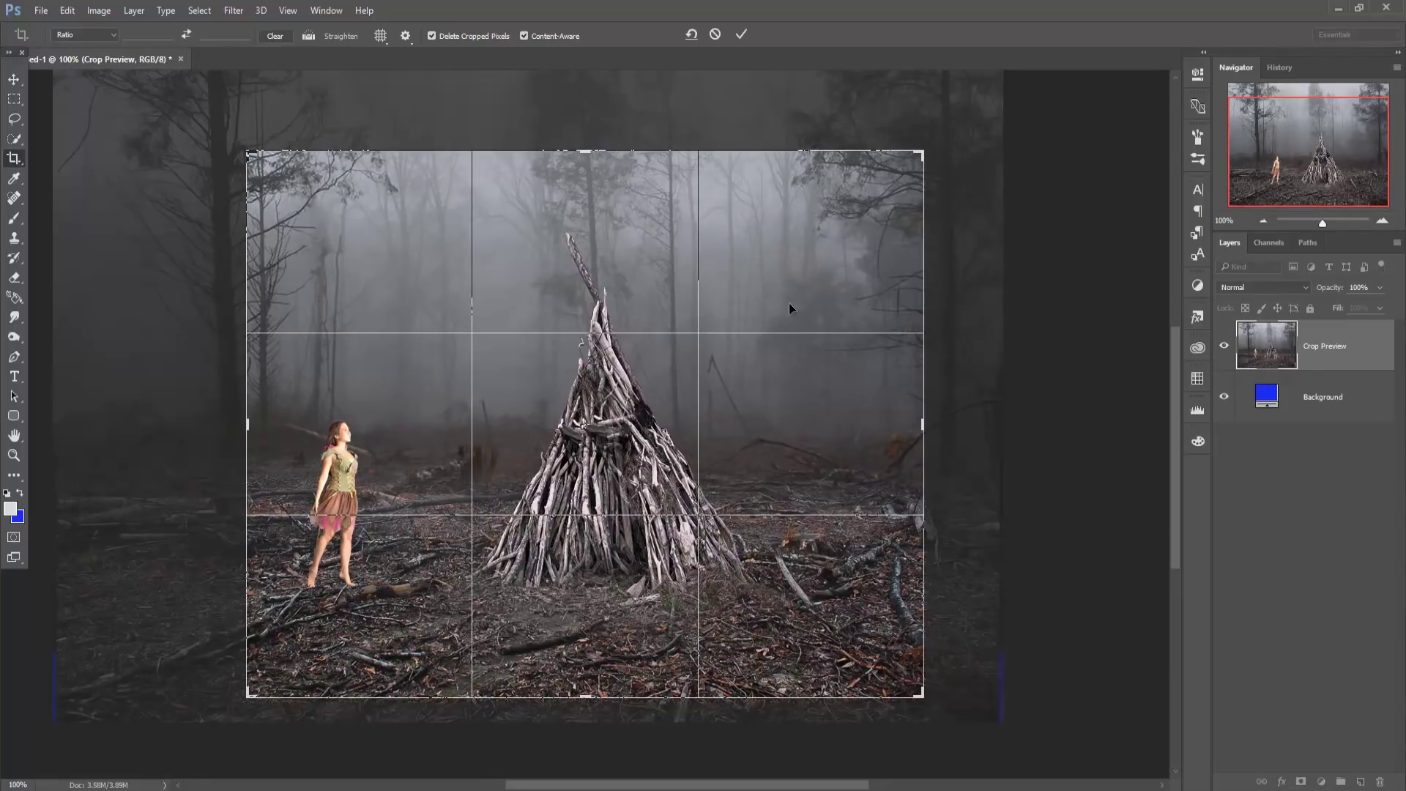
left_click_drag(591, 151, 590, 74)
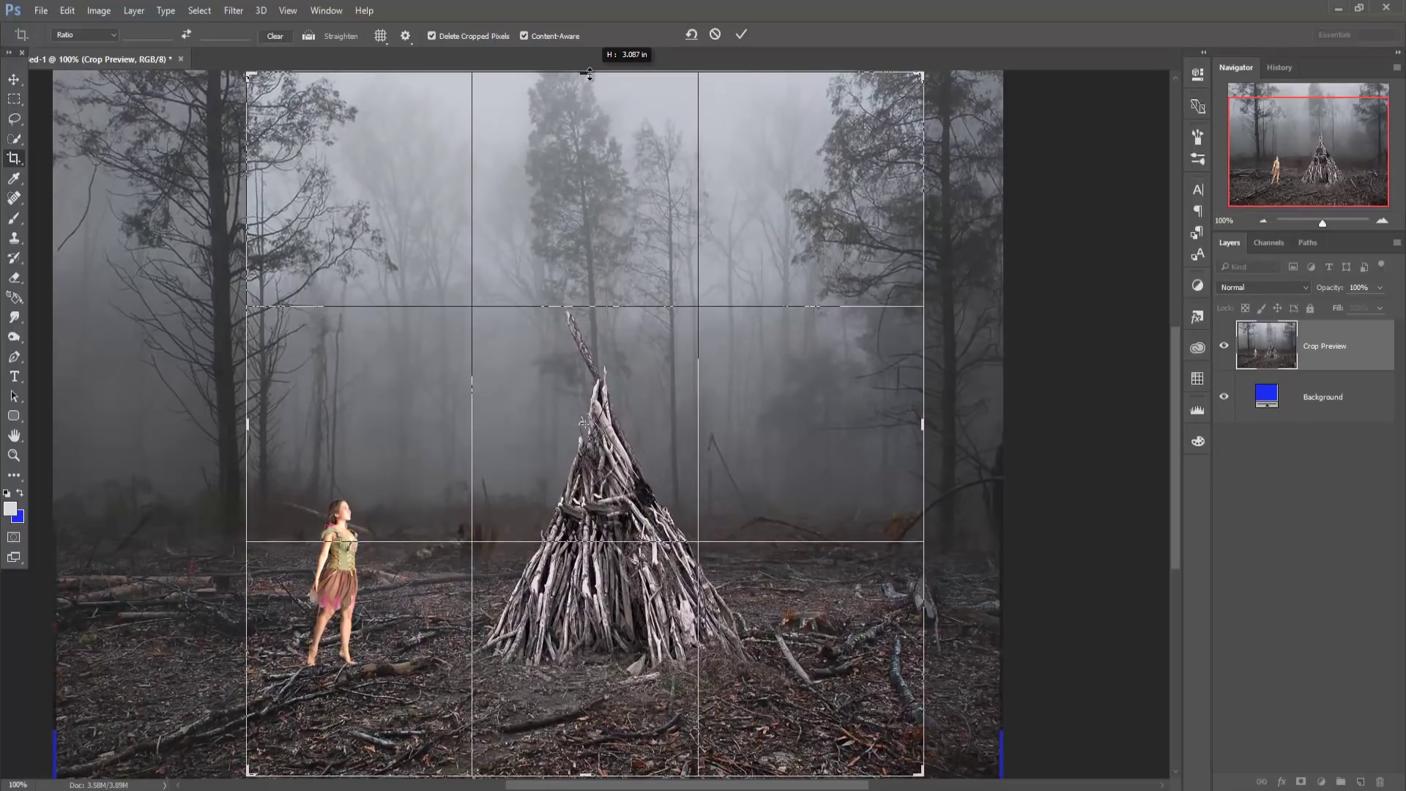
left_click_drag(589, 74, 589, 74)
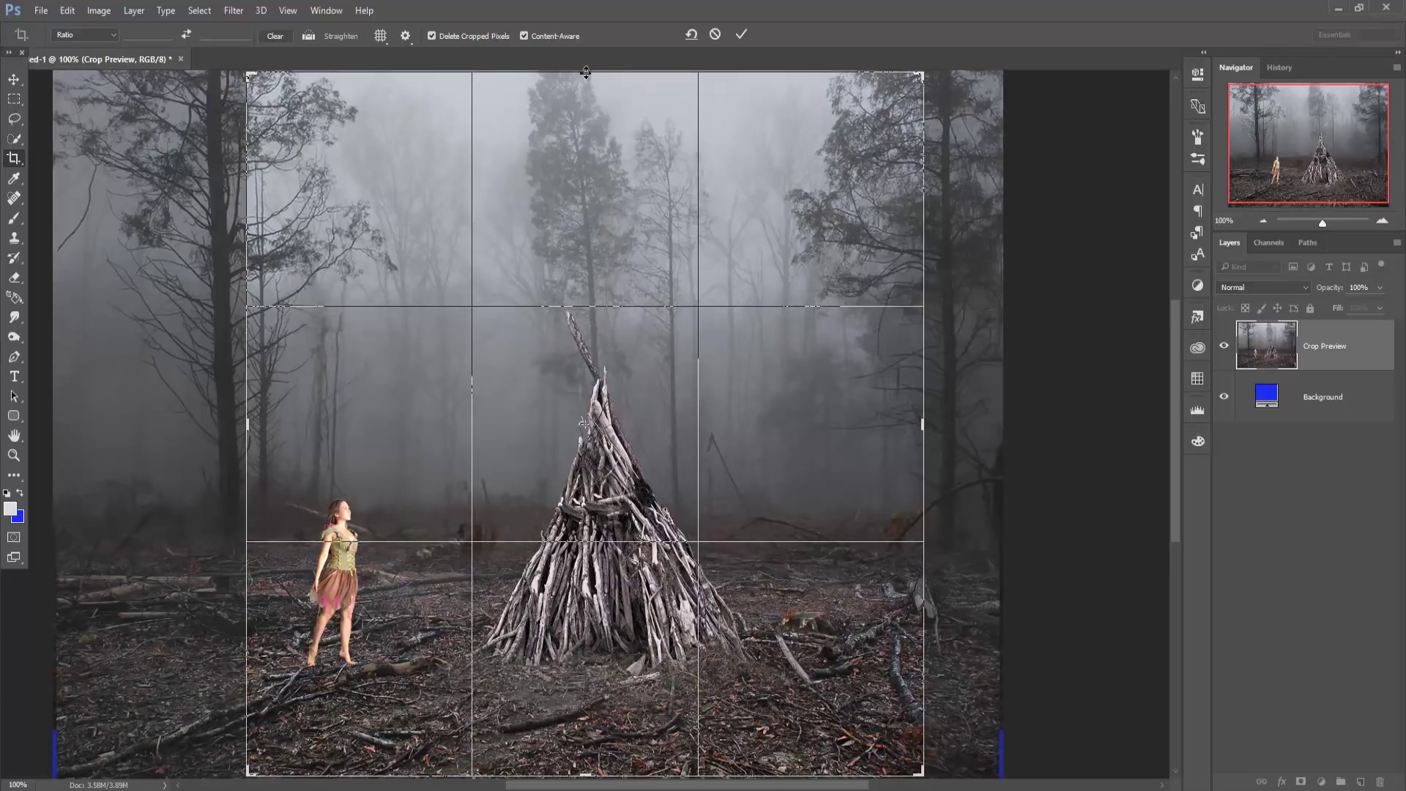
left_click_drag(586, 69, 582, 86)
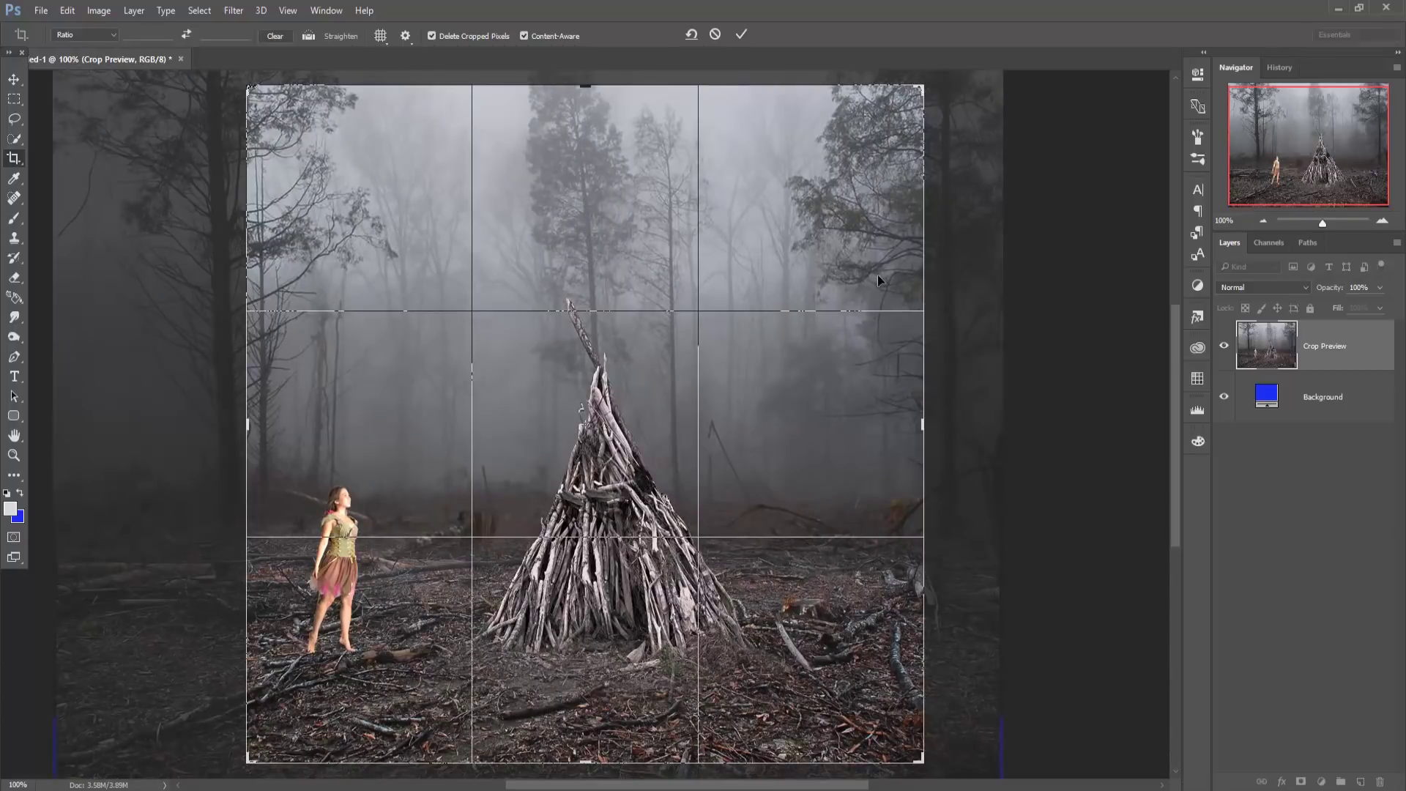
left_click_drag(592, 82, 586, 75)
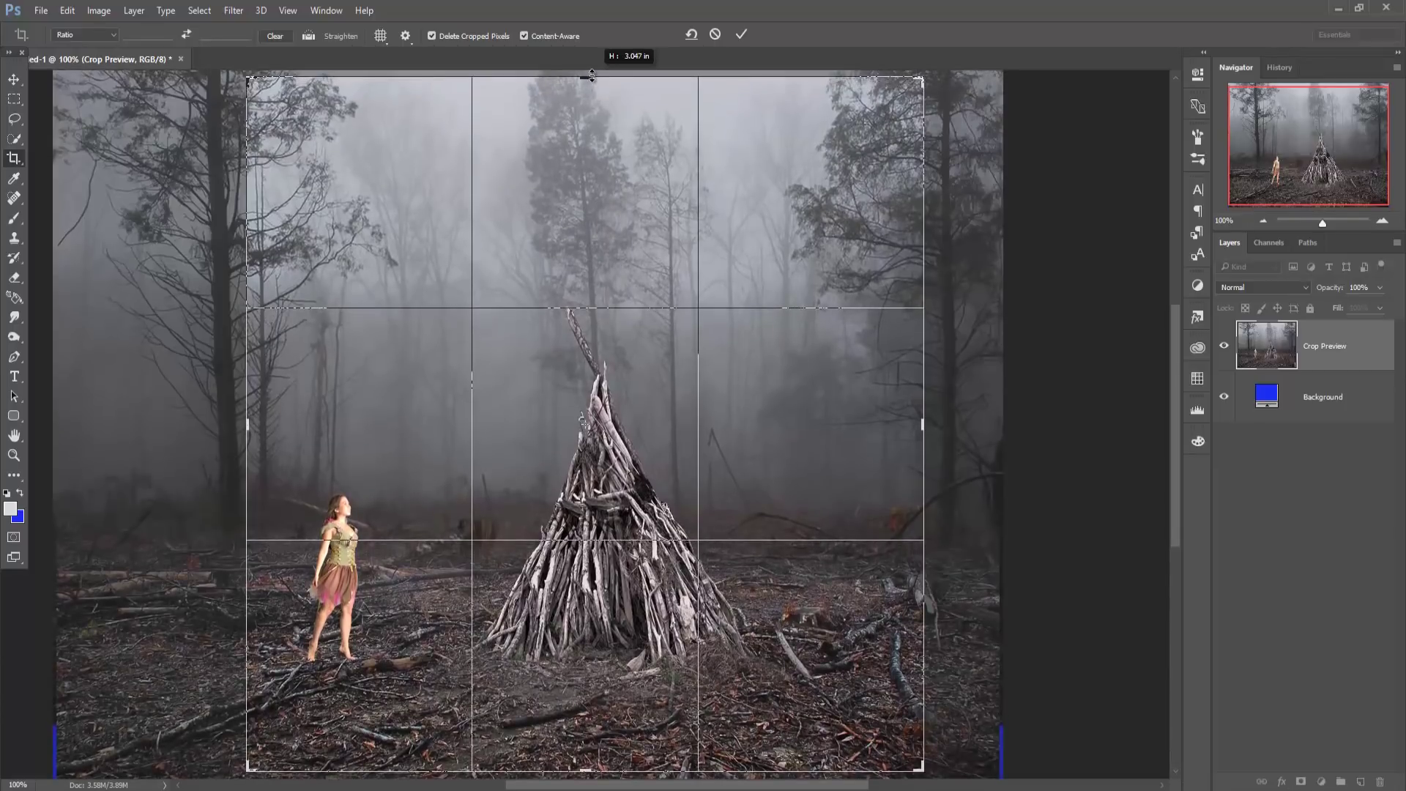
left_click(742, 34)
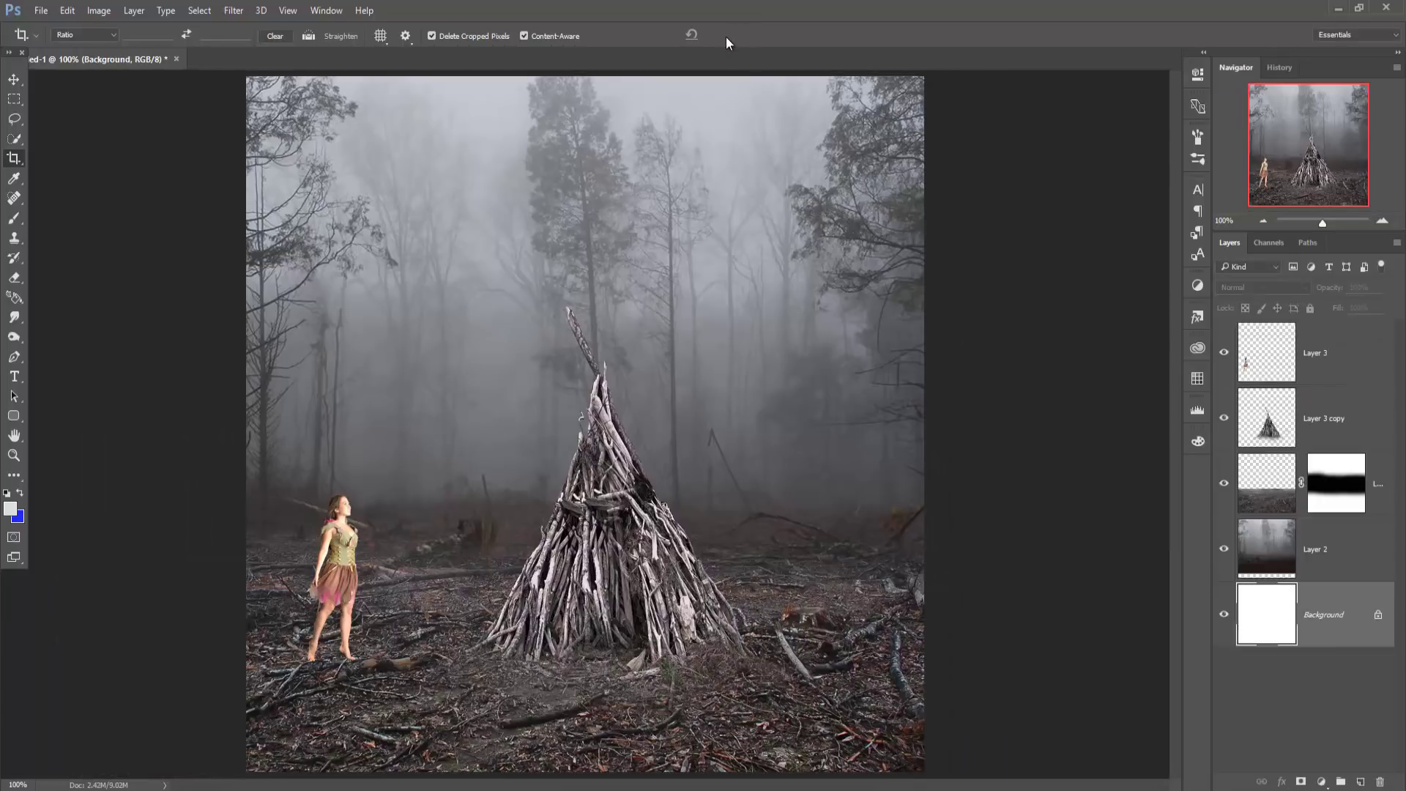
- Move the dancer closer to the teepee and copy the fire_002 photo into the composite
key("v")
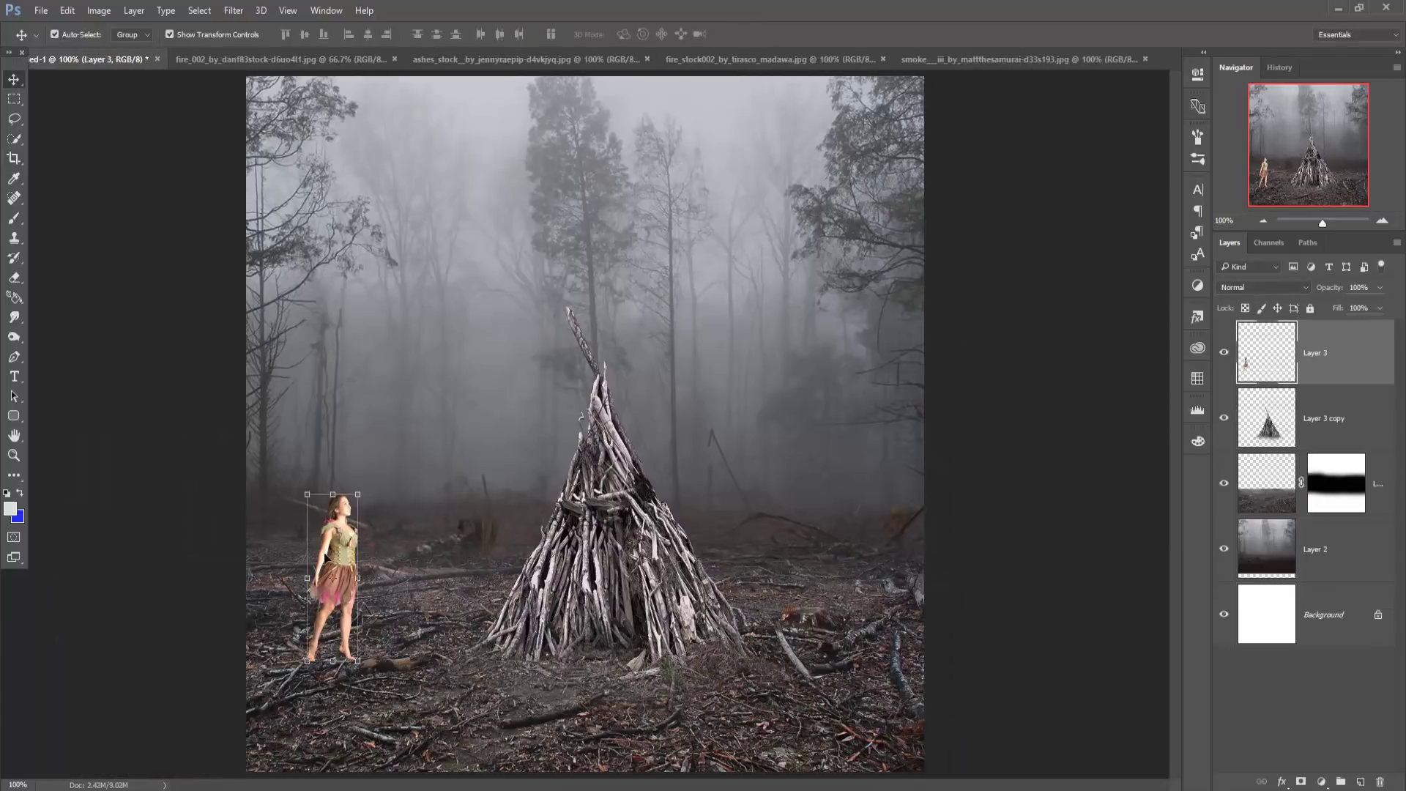
left_click_drag(324, 558, 359, 576)
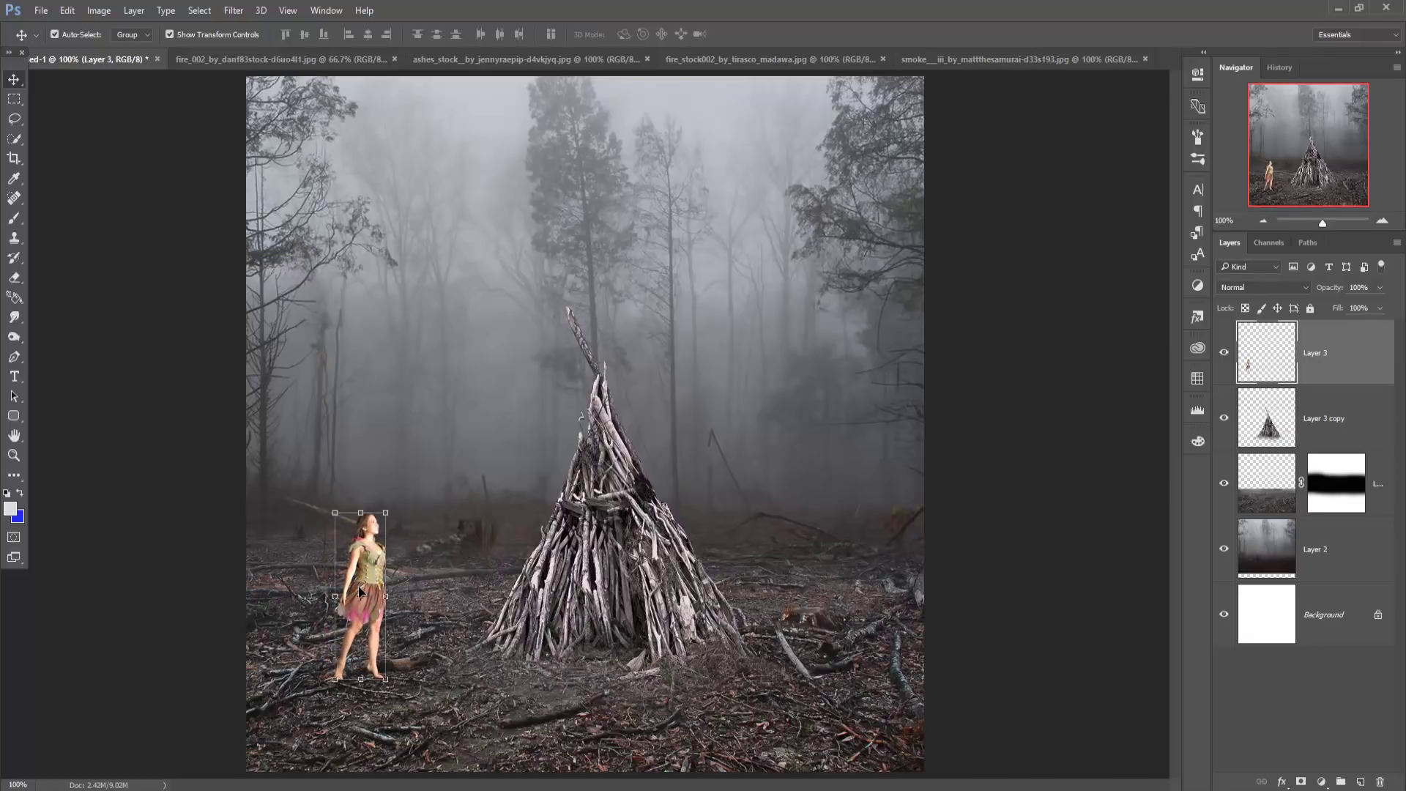
left_click(331, 59)
left_click_drag(331, 60, 978, 189)
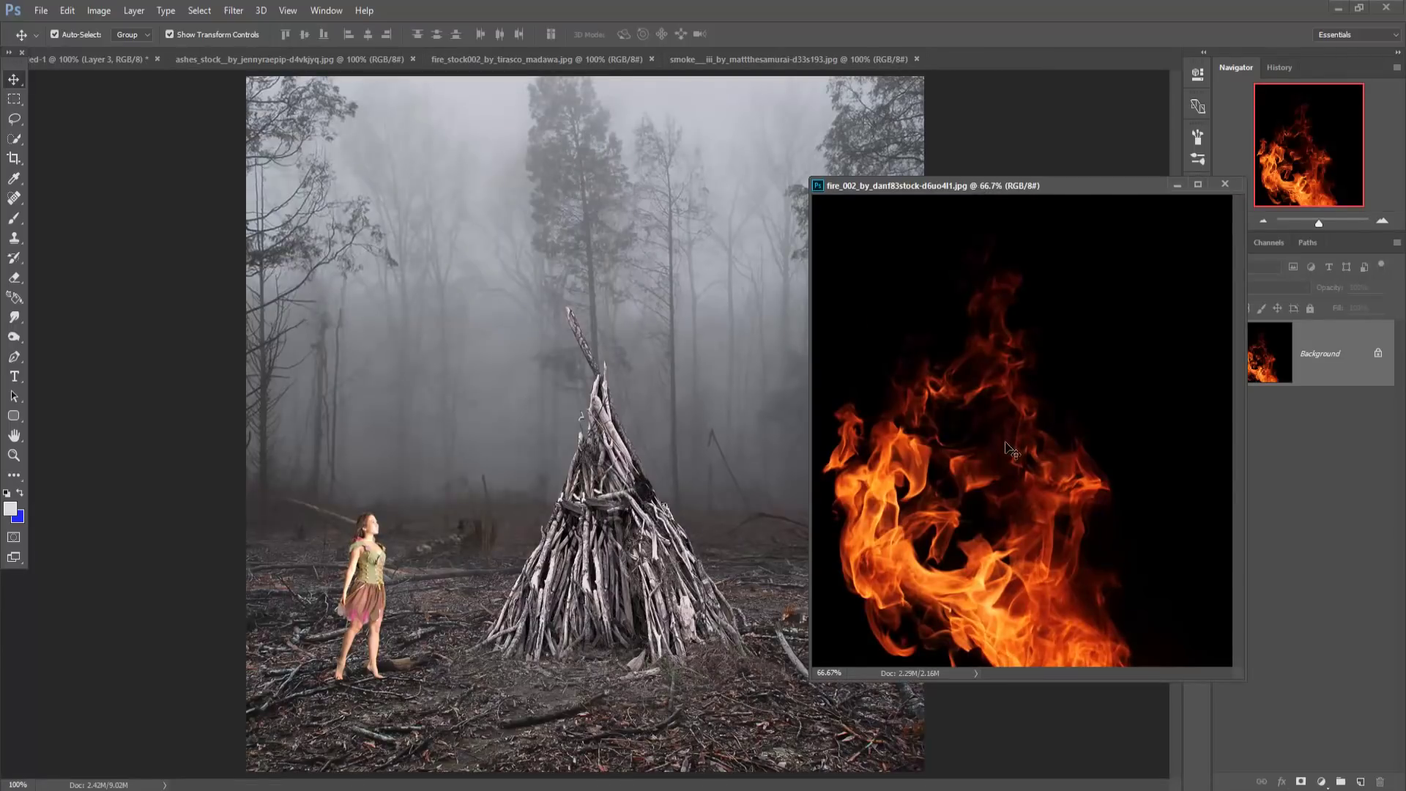
left_click_drag(1005, 443, 614, 458)
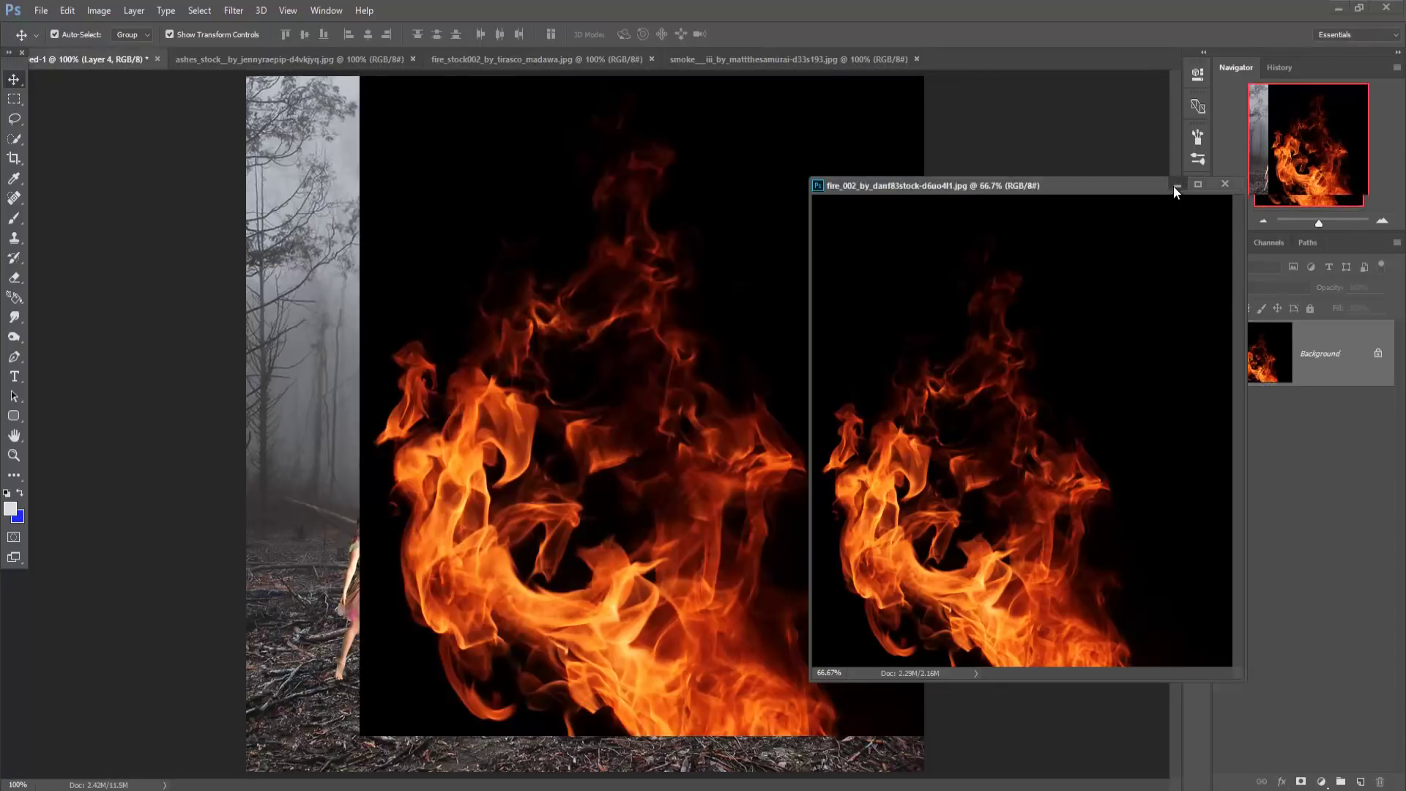
left_click(1175, 185)
- Scale the fire to about half size over the teepee and blend it in Screen mode
left_click_drag(990, 738, 775, 617)
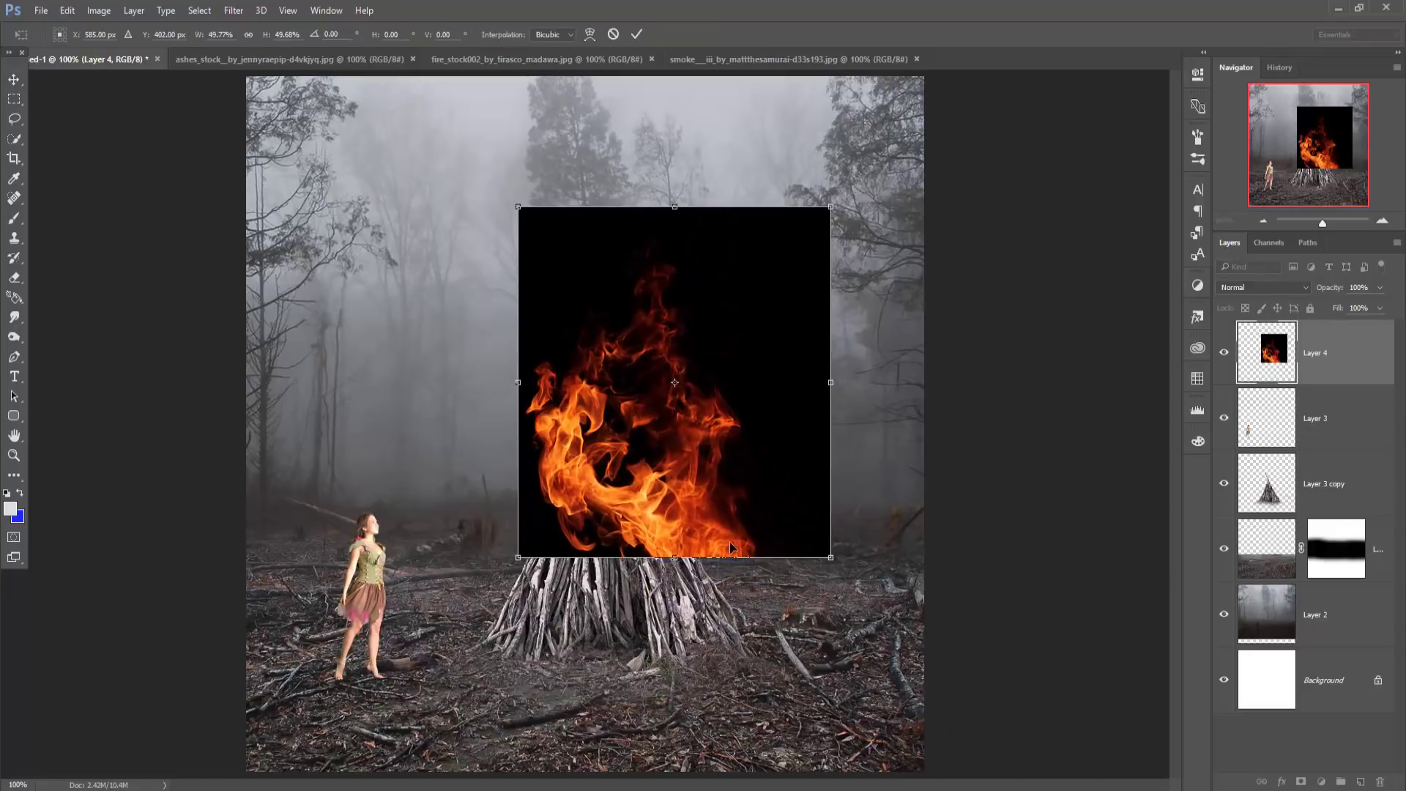
left_click_drag(729, 543, 707, 604)
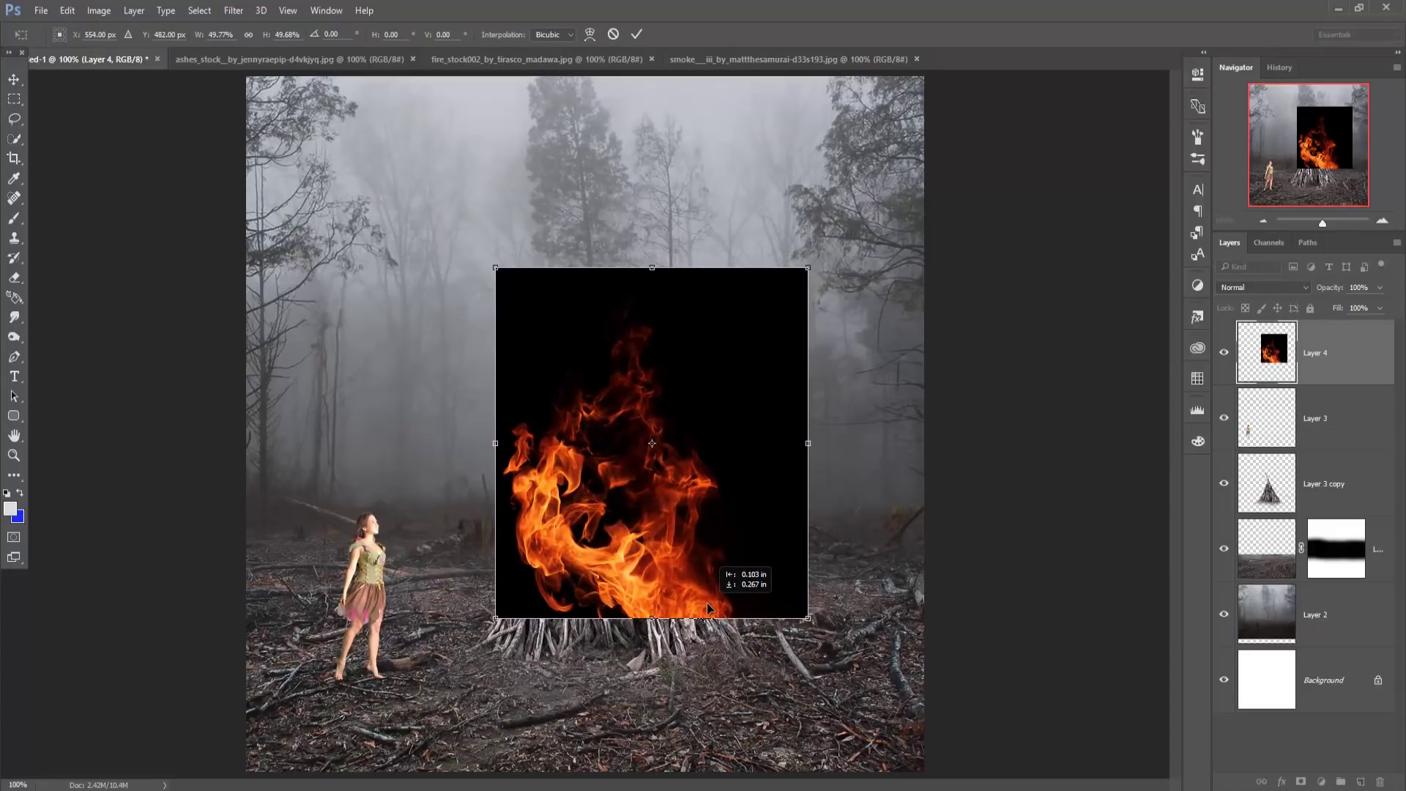
left_click(634, 34)
left_click(1302, 289)
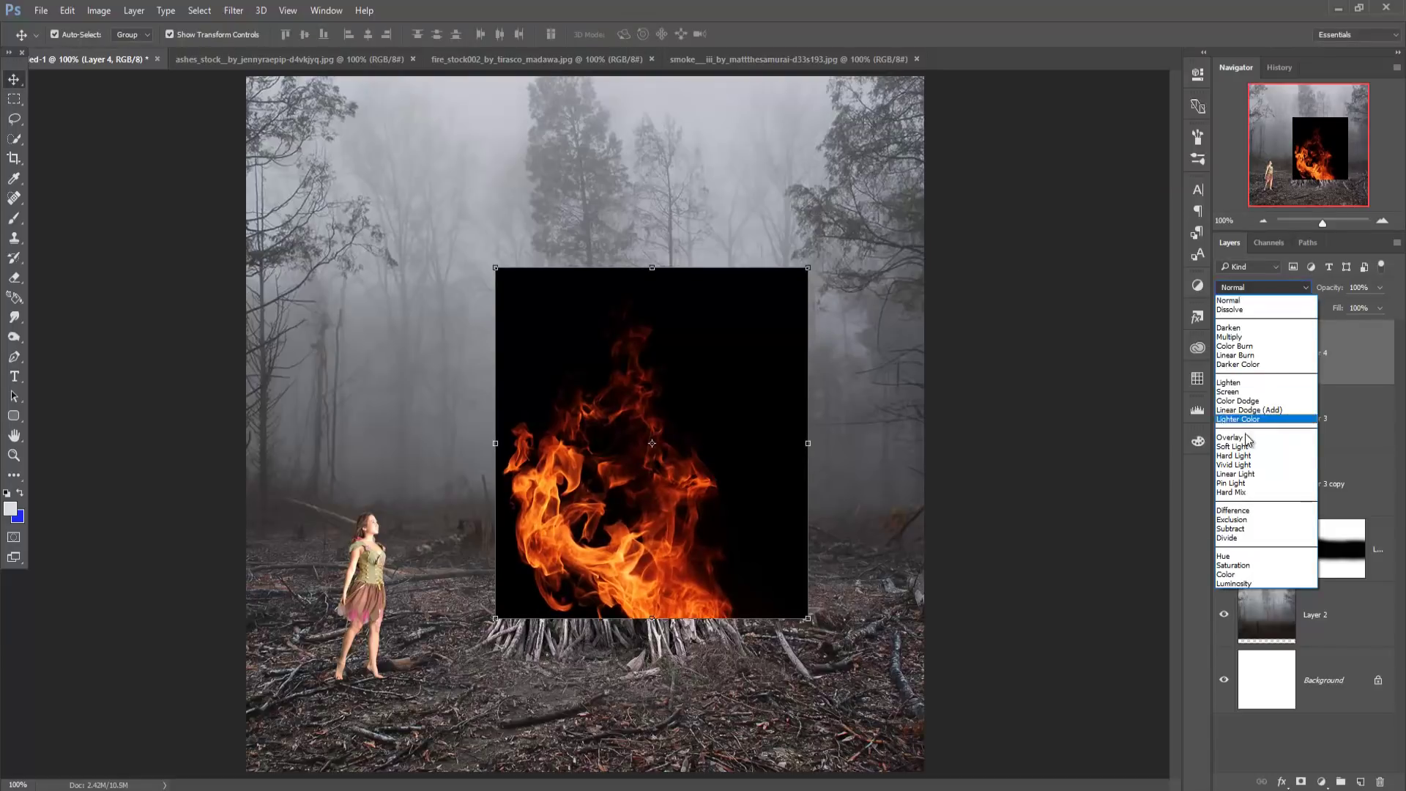
key("Escape")
key("shift+alt+s")
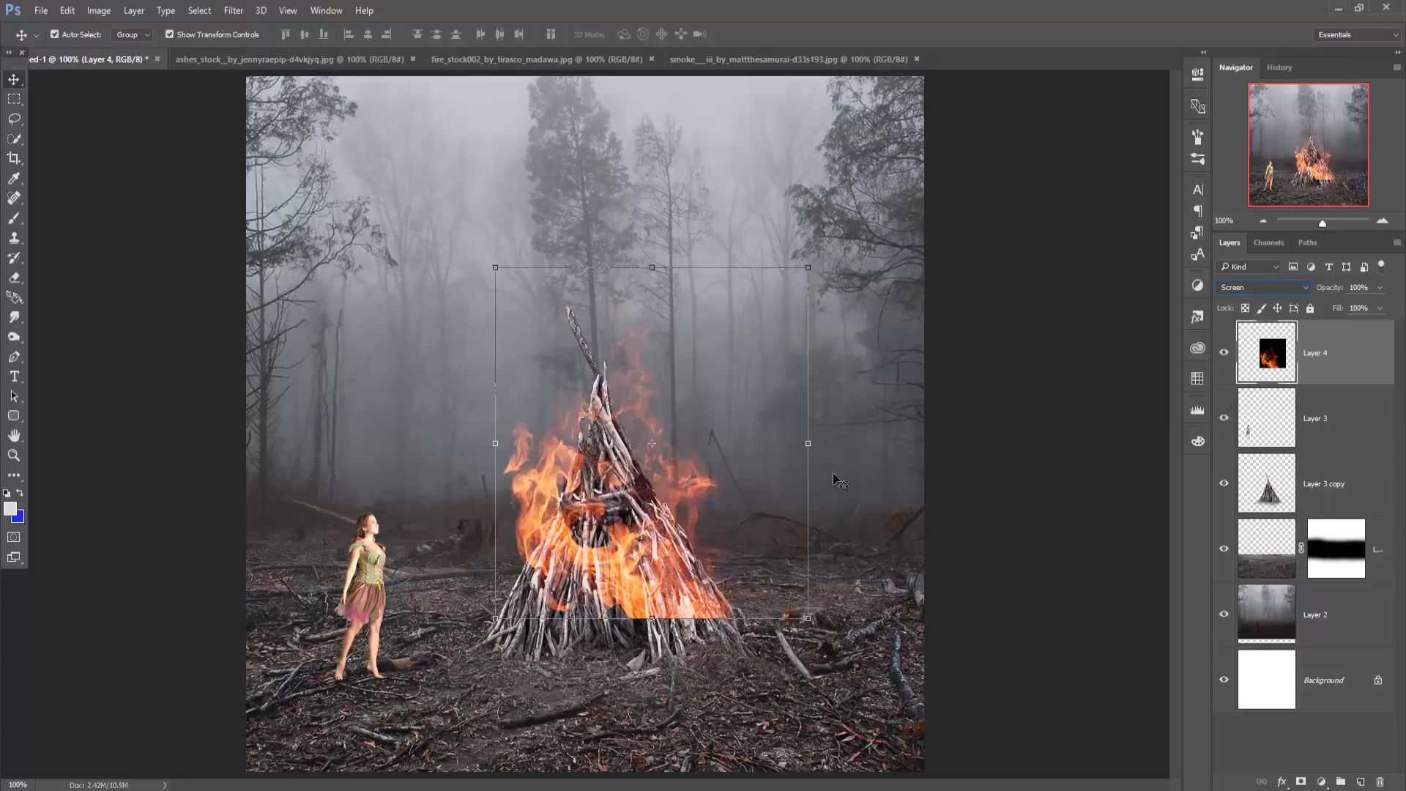
mouse_move(624, 524)
left_mouse_down()
mouse_move(625, 537)
mouse_move(621, 522)
left_mouse_up()
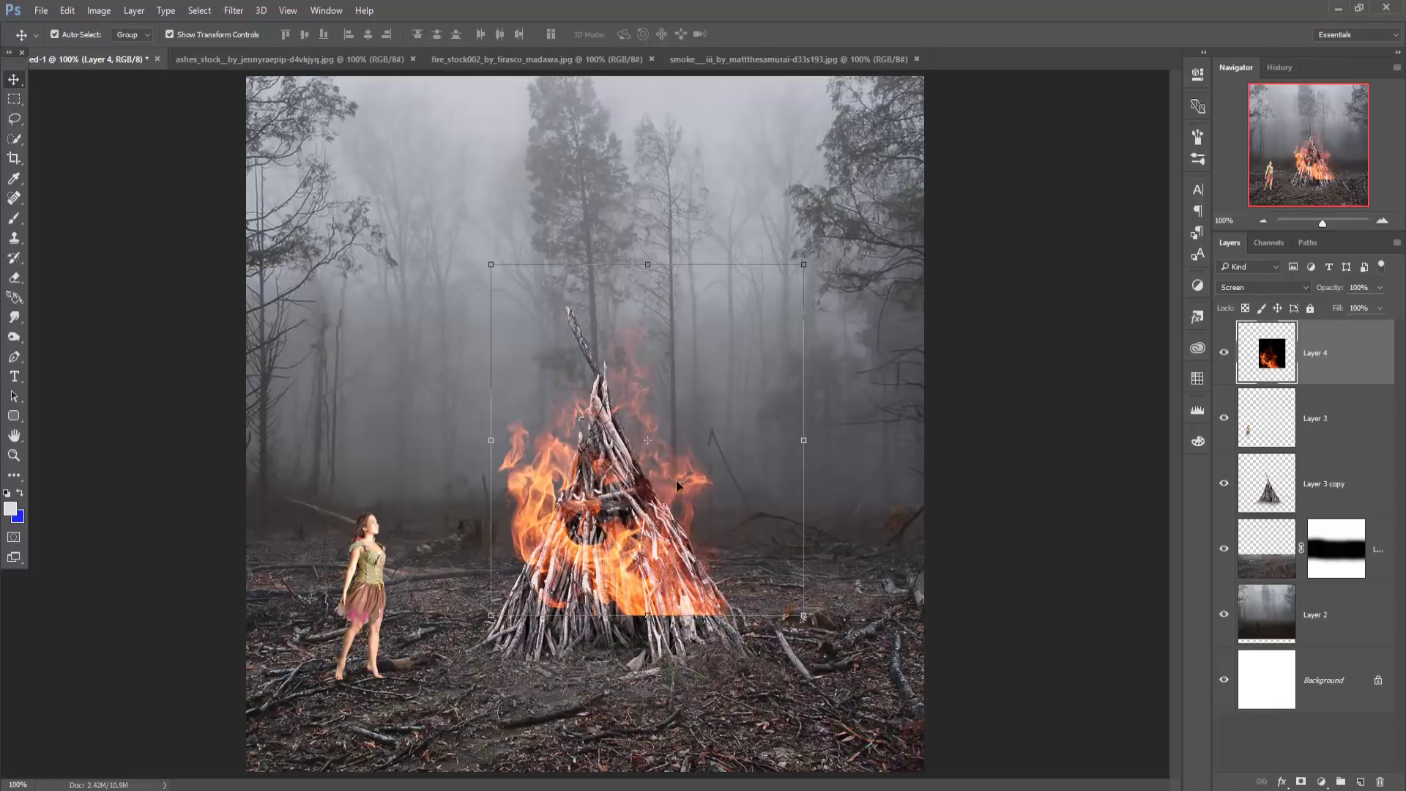
- Copy the fire_stock002 photo into the forest composite as a new layer
left_click(290, 63)
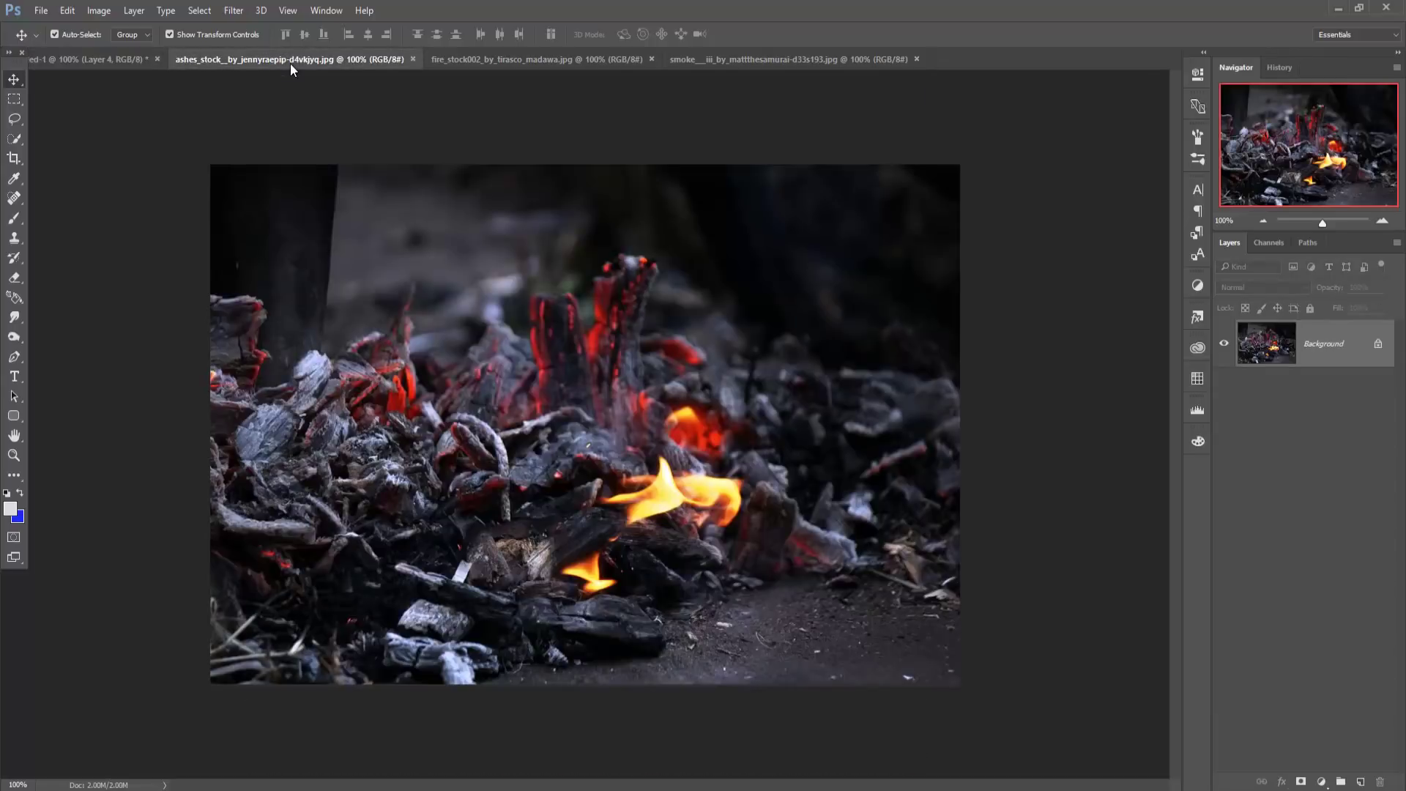
left_click(490, 58)
mouse_move(494, 60)
left_mouse_down()
mouse_move(490, 169)
mouse_move(859, 166)
left_mouse_up()
left_click(51, 97)
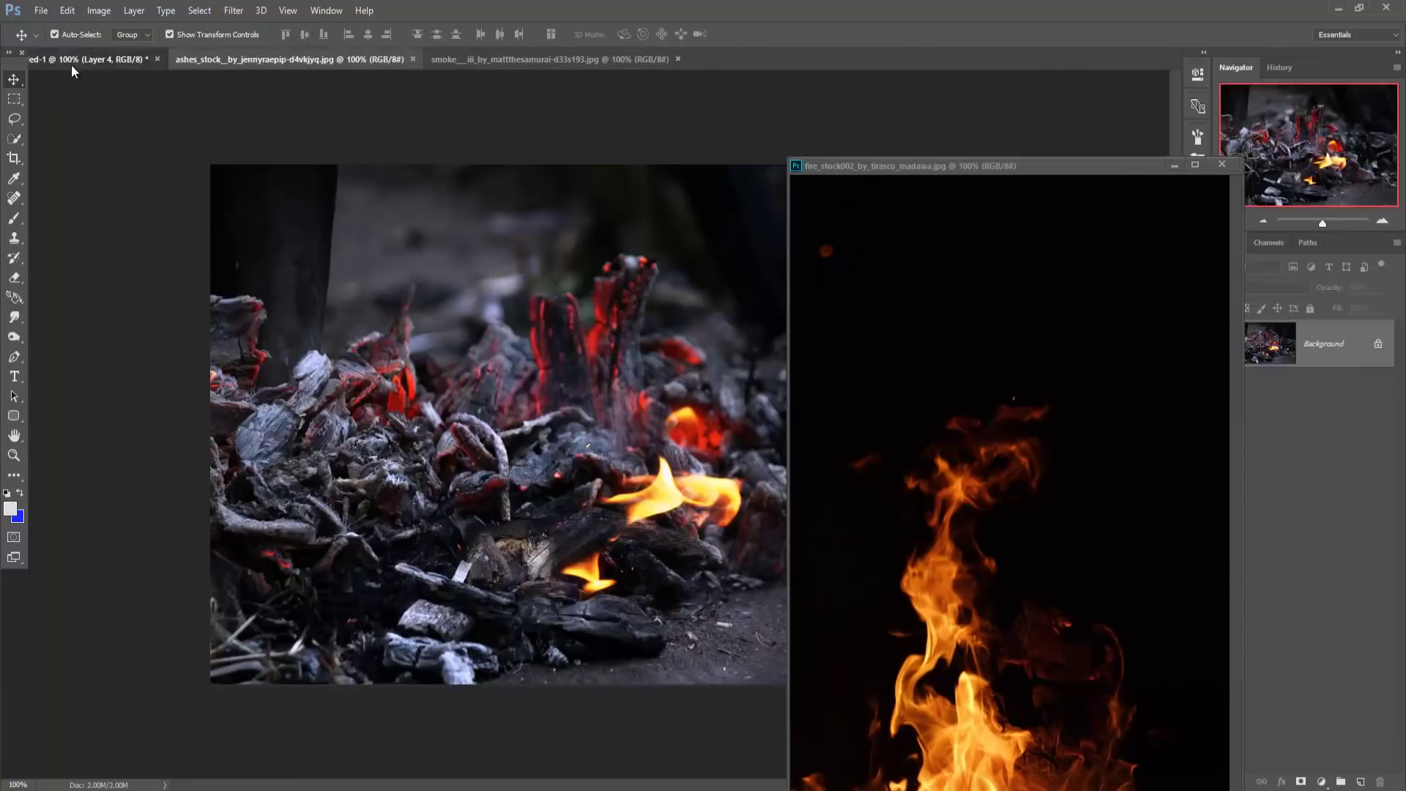
left_click(72, 65)
mouse_move(967, 609)
left_mouse_down()
mouse_move(575, 539)
mouse_move(586, 530)
left_mouse_up()
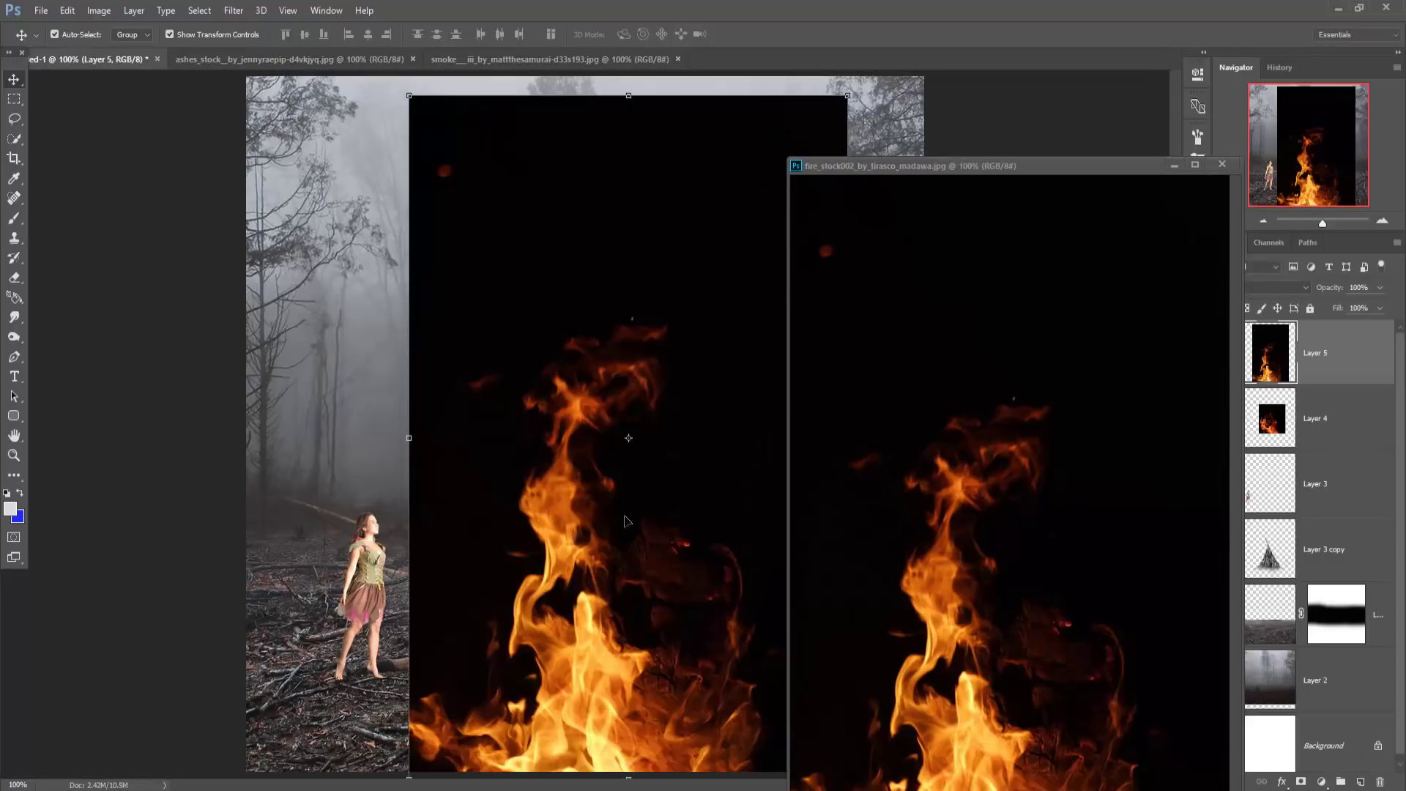
left_click(1173, 166)
- Scale the second fire to 62.67%, set it to Screen, and raise it onto the log pile
left_click_drag(847, 96, 763, 226)
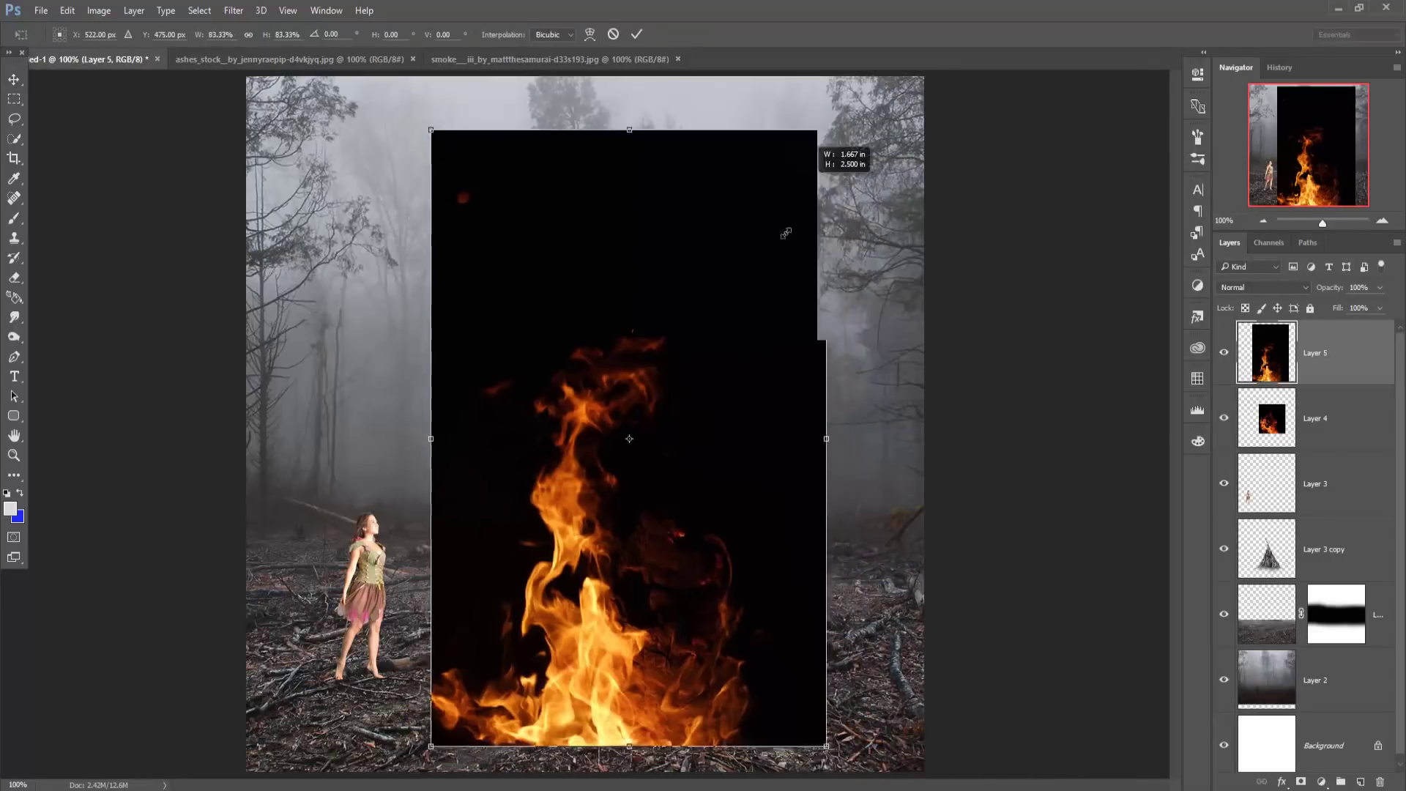
mouse_move(638, 579)
left_mouse_down()
mouse_move(609, 563)
mouse_move(627, 601)
left_mouse_up()
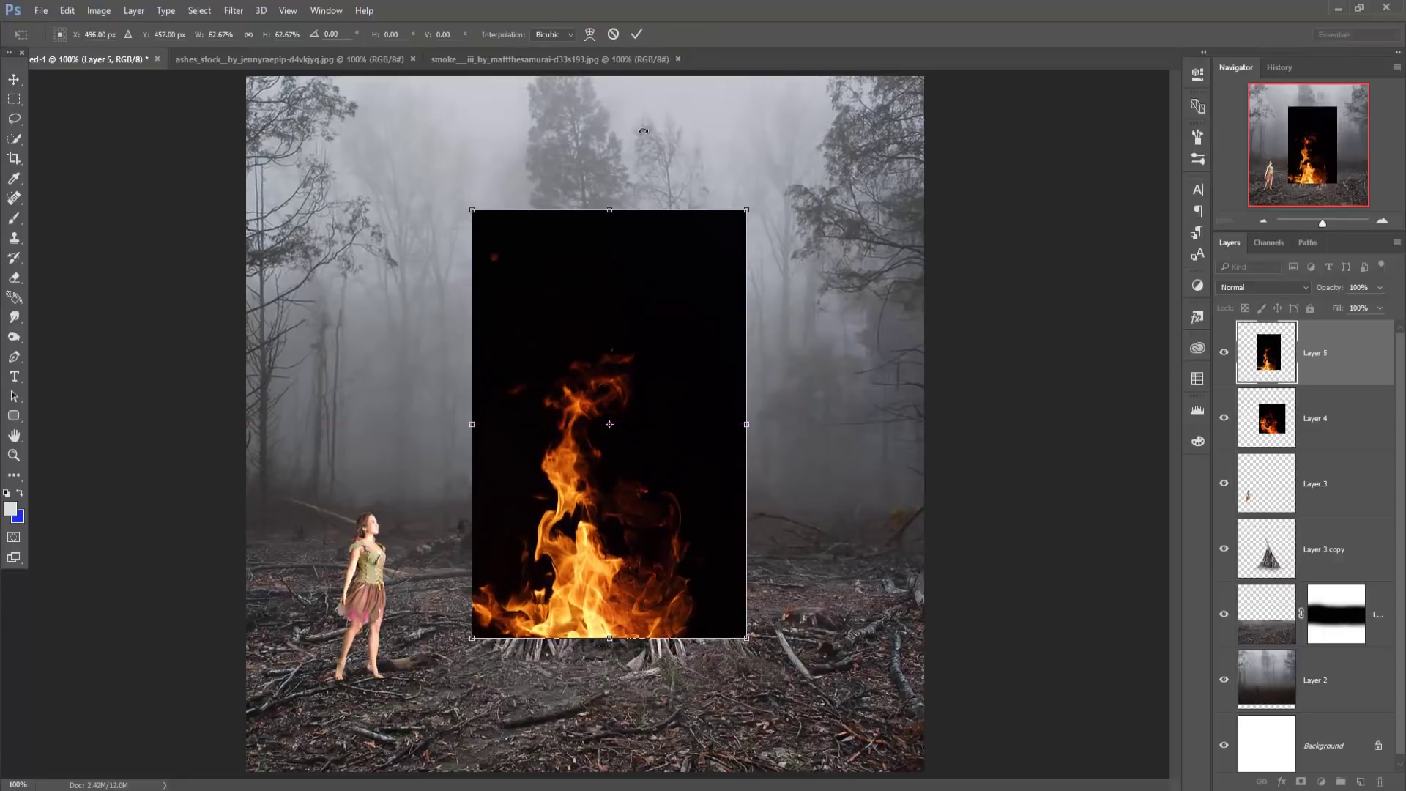
left_click(636, 35)
left_click(1299, 287)
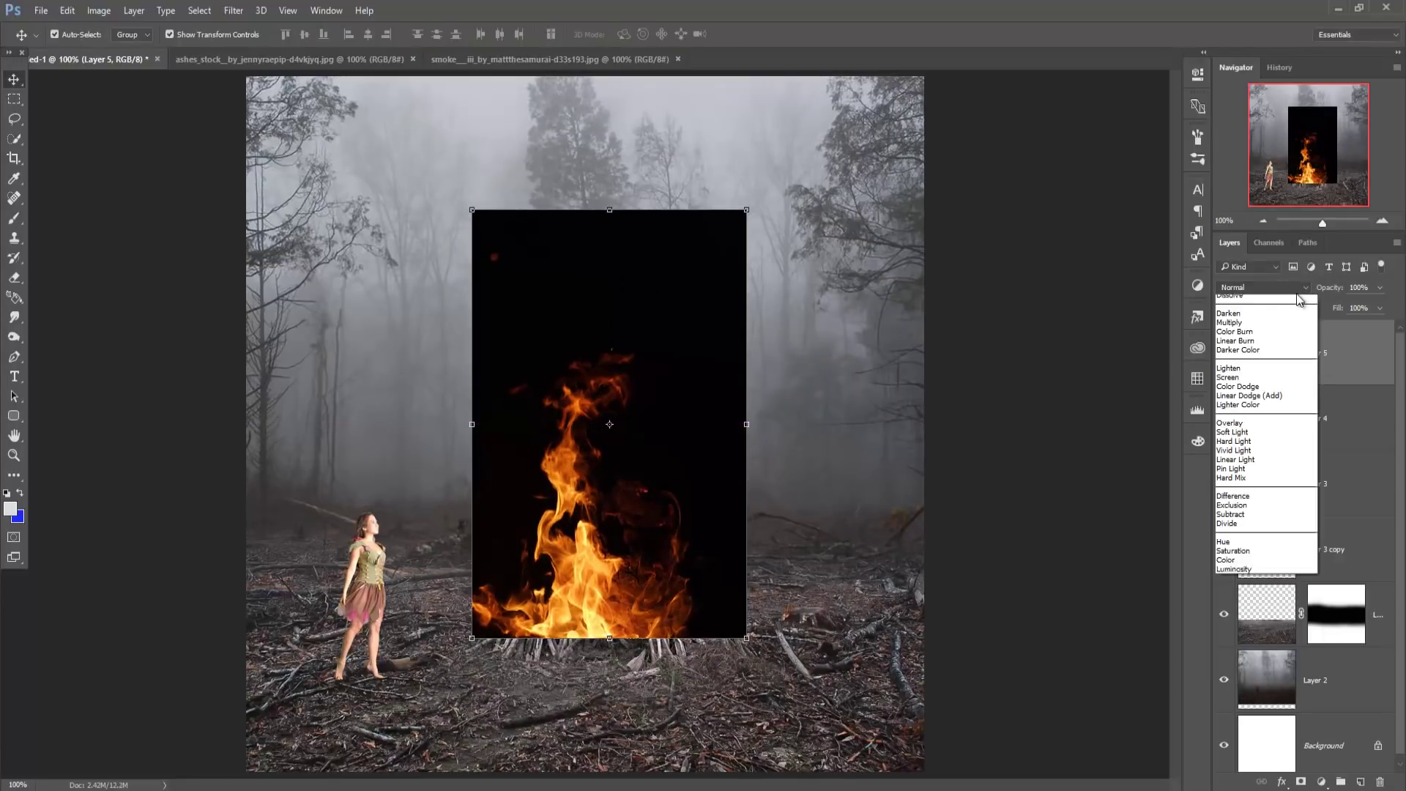
left_click(1227, 392)
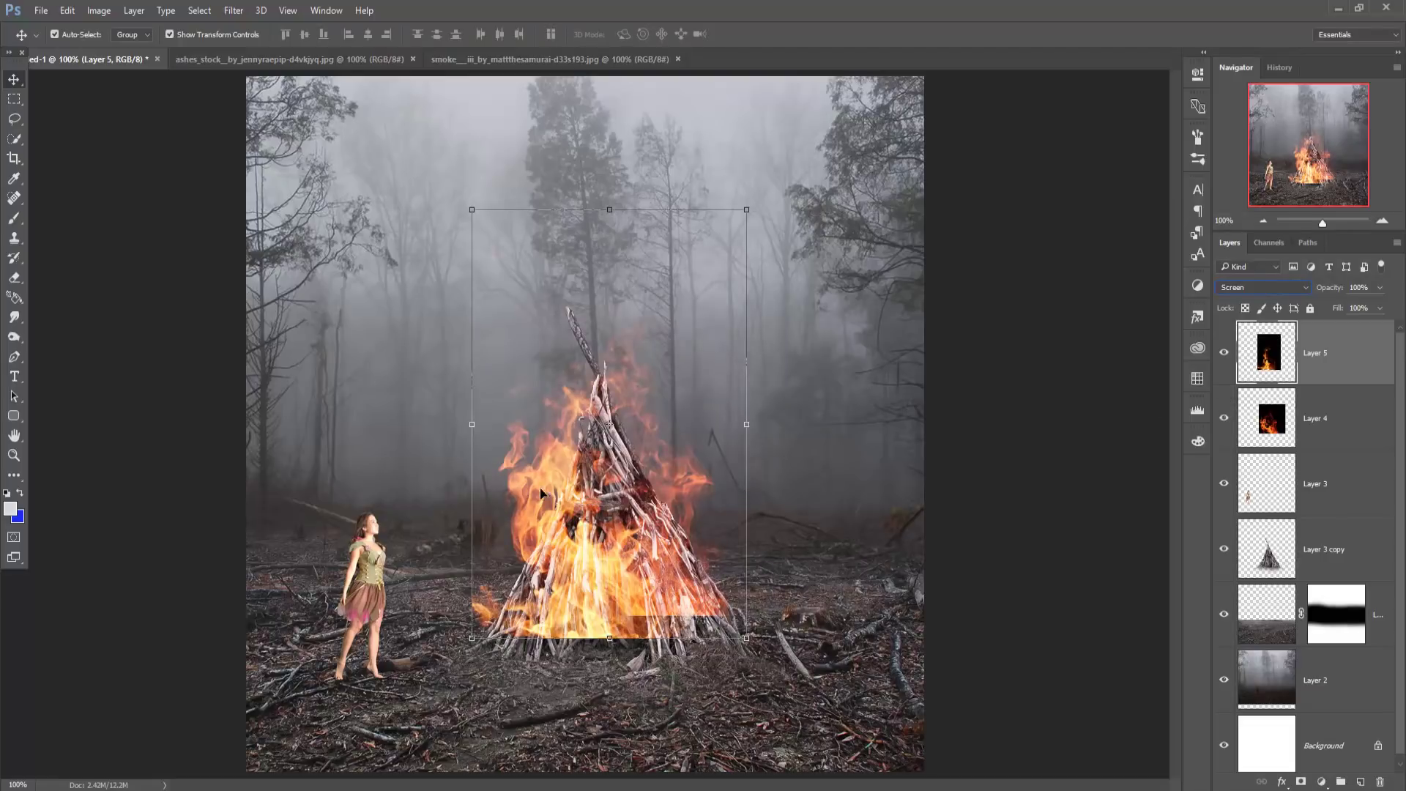
left_click_drag(565, 490, 593, 408)
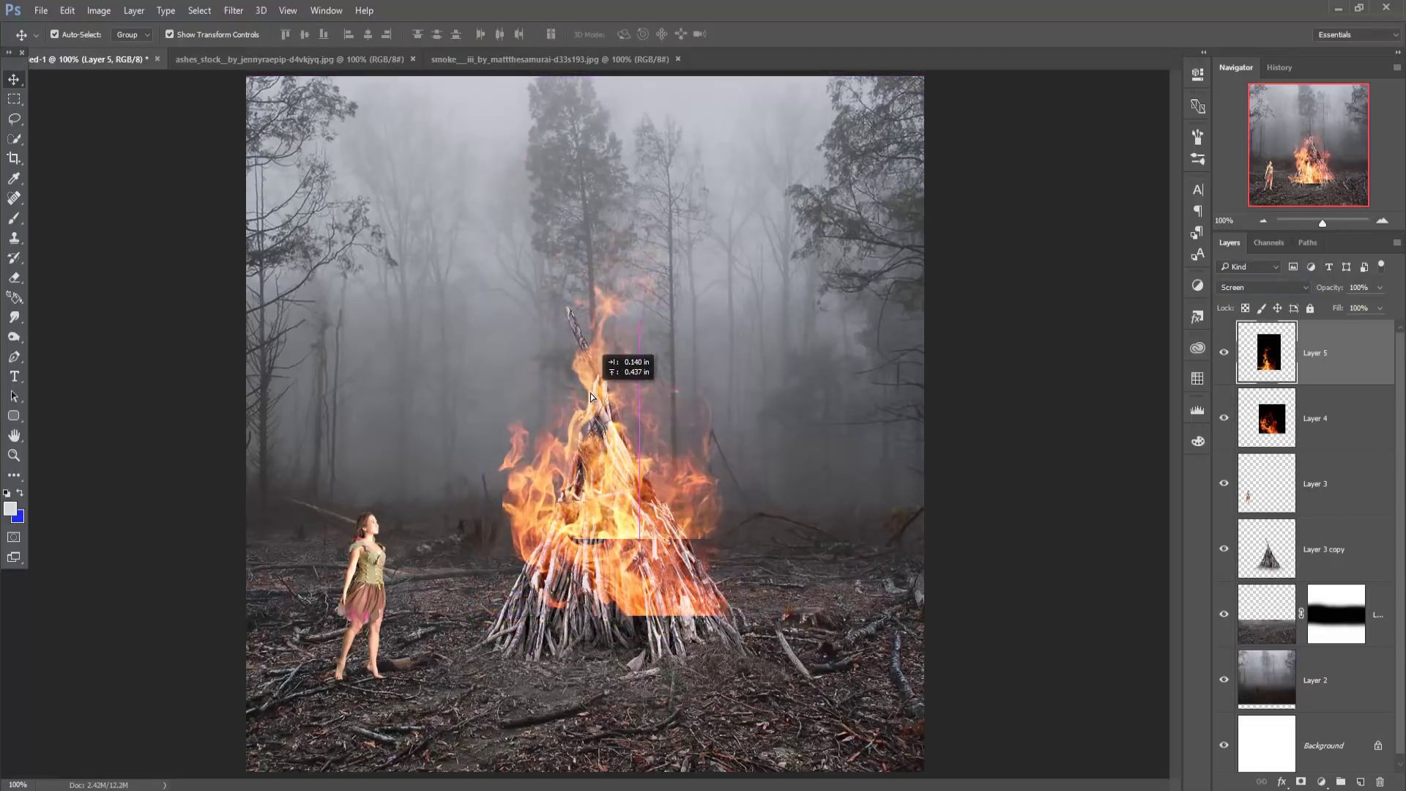
left_click_drag(617, 534, 620, 537)
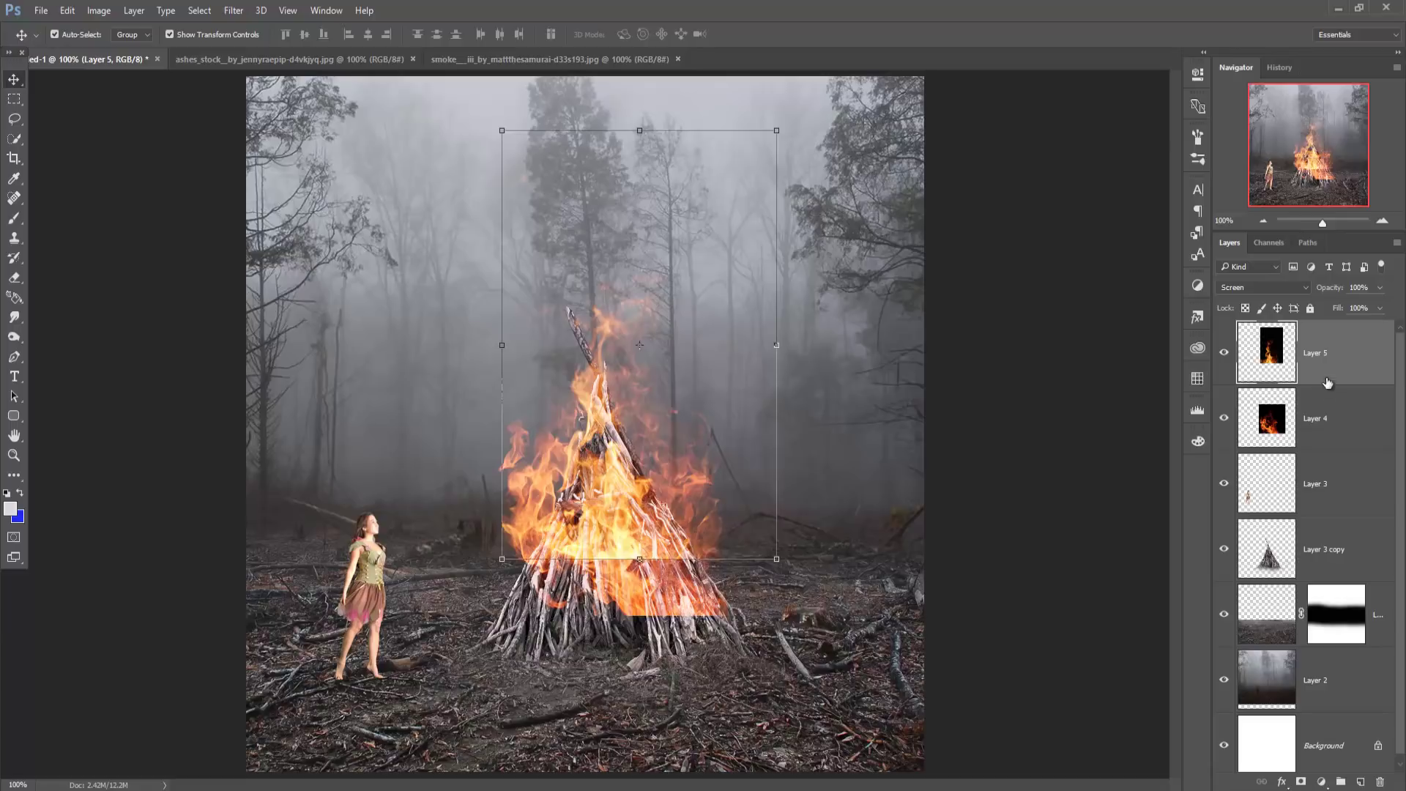
- Add a mask to Layer 5 and fade its central flames with a 200px, 45%-opacity brush
left_click(1301, 782)
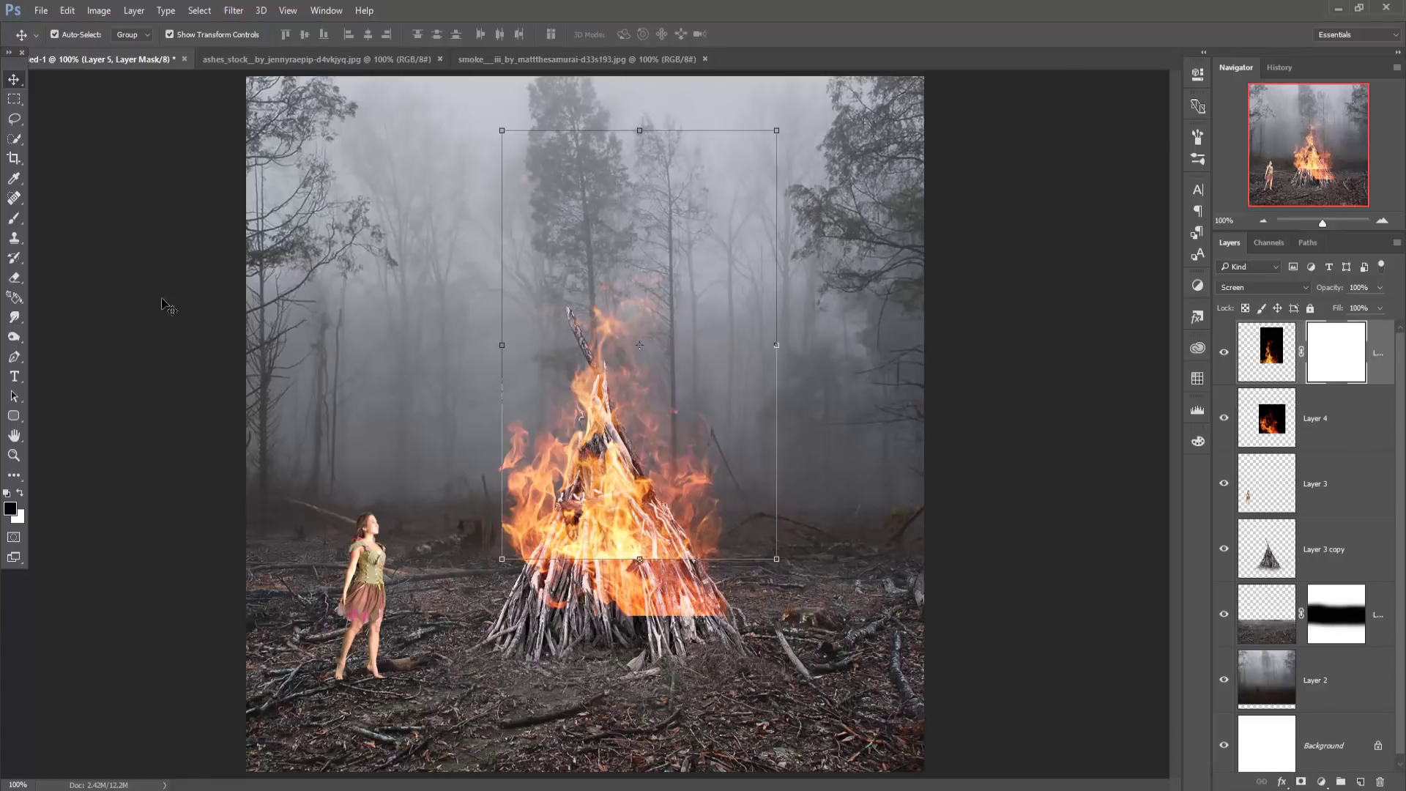
left_click(19, 224)
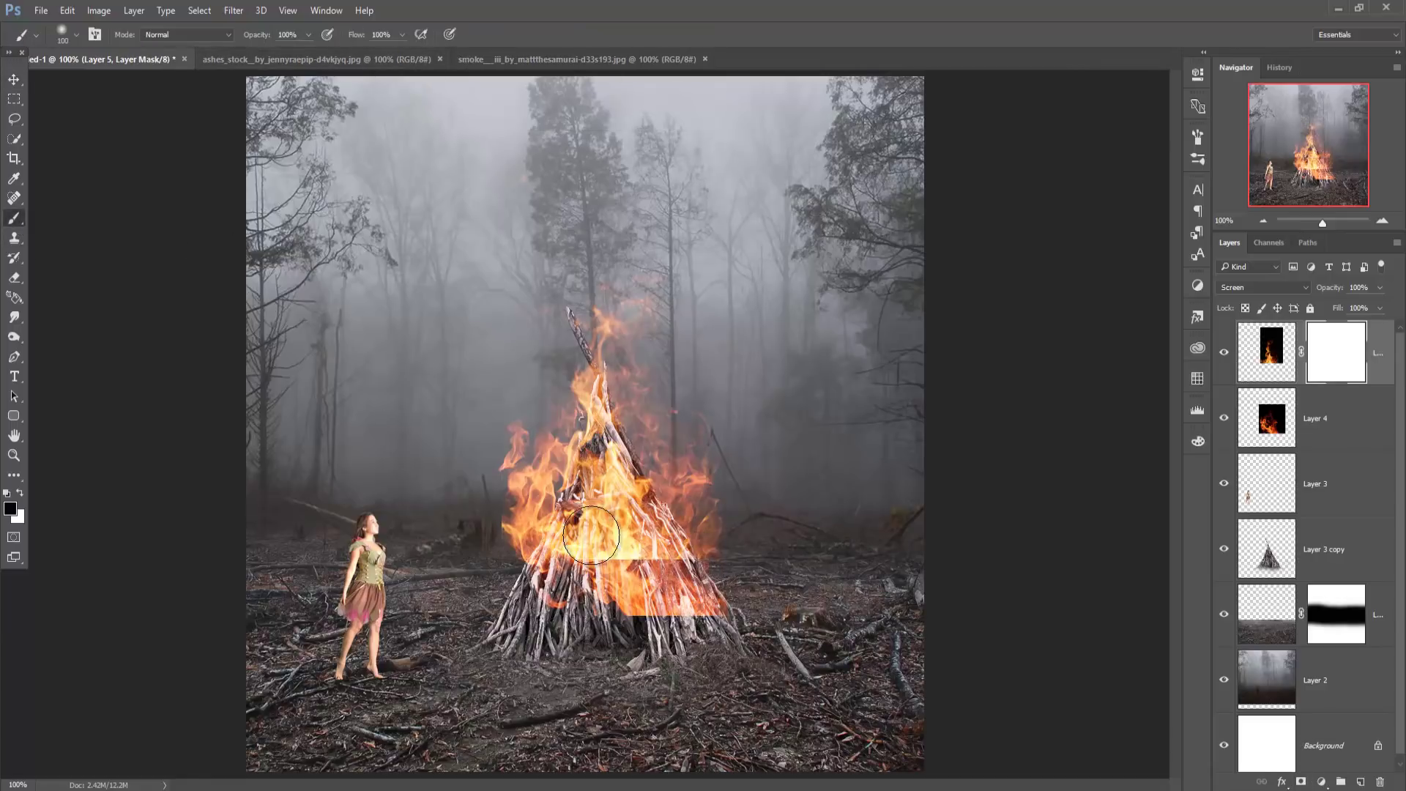
key("bracketright")
key("bracketright")
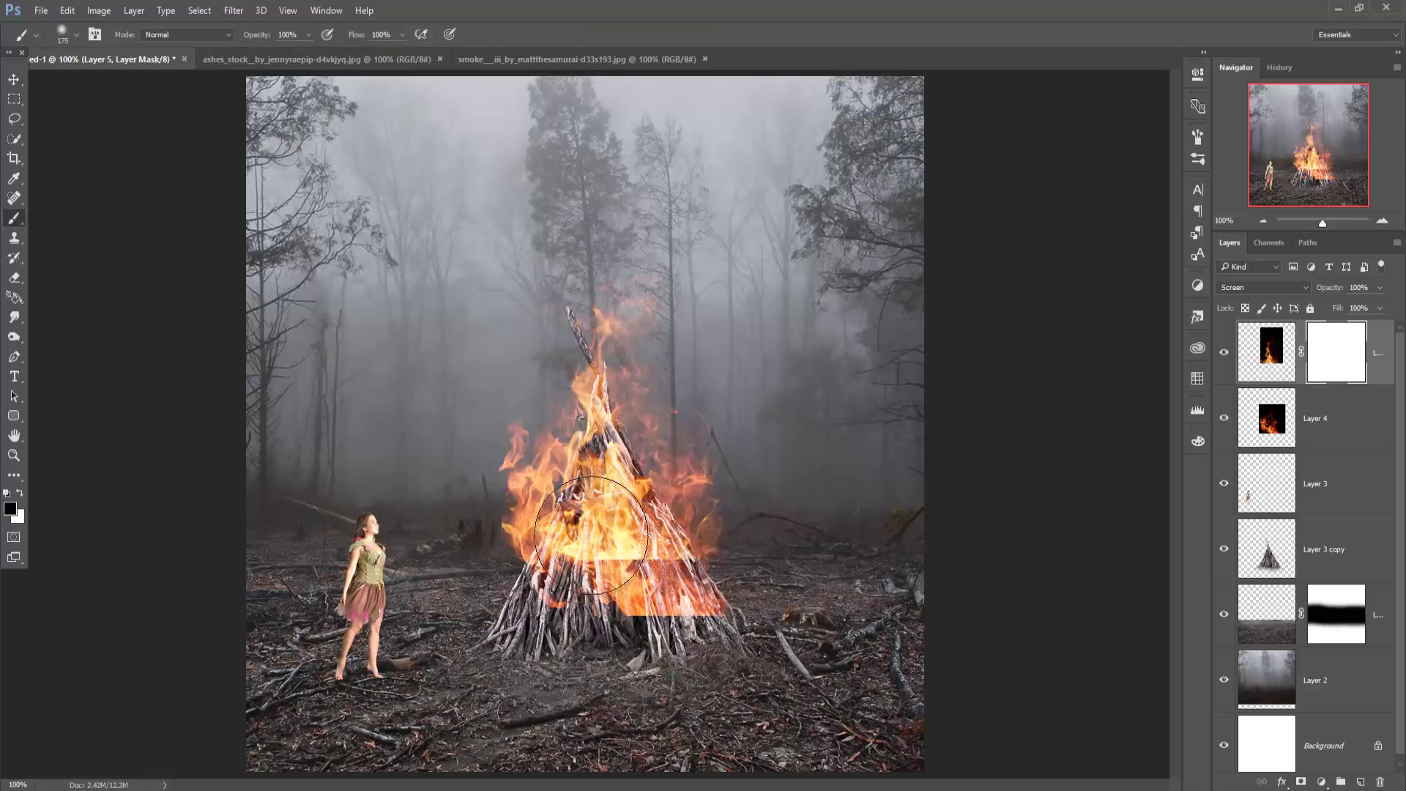
key("bracketright")
key("bracketright")
left_click(308, 35)
left_click_drag(311, 53, 270, 52)
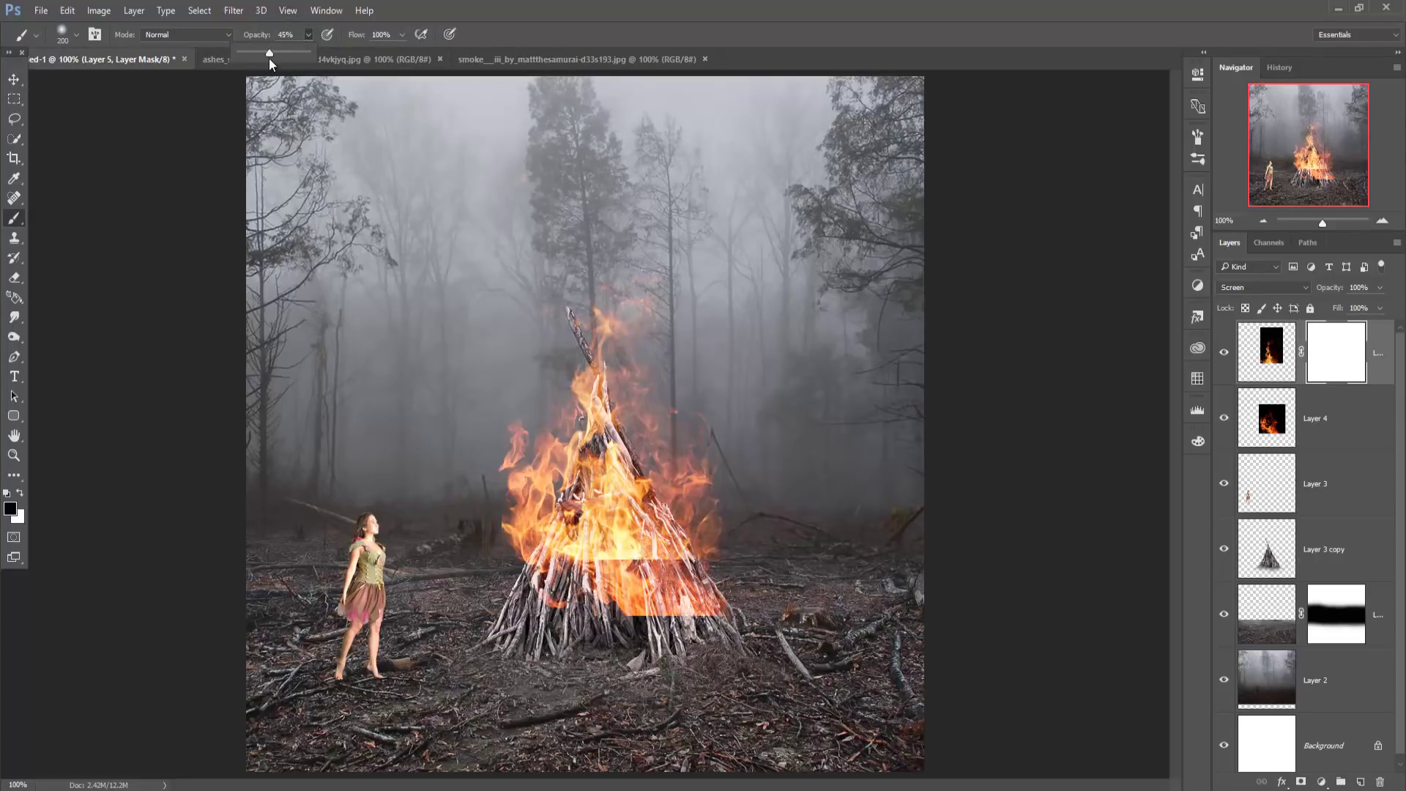
left_click_drag(623, 572, 659, 601)
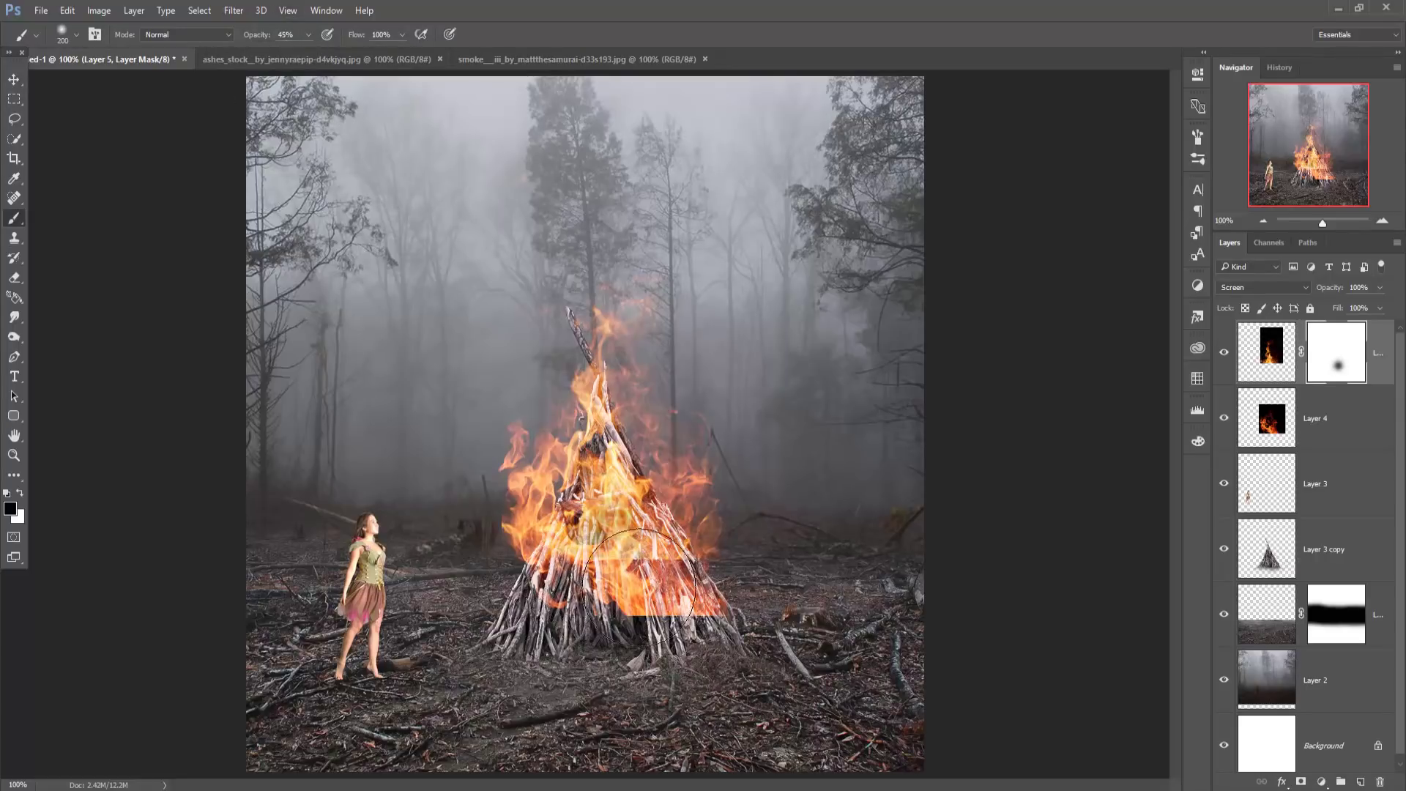
- Try white haze at the fire's base with a 150px brush, then undo it
key("bracketleft")
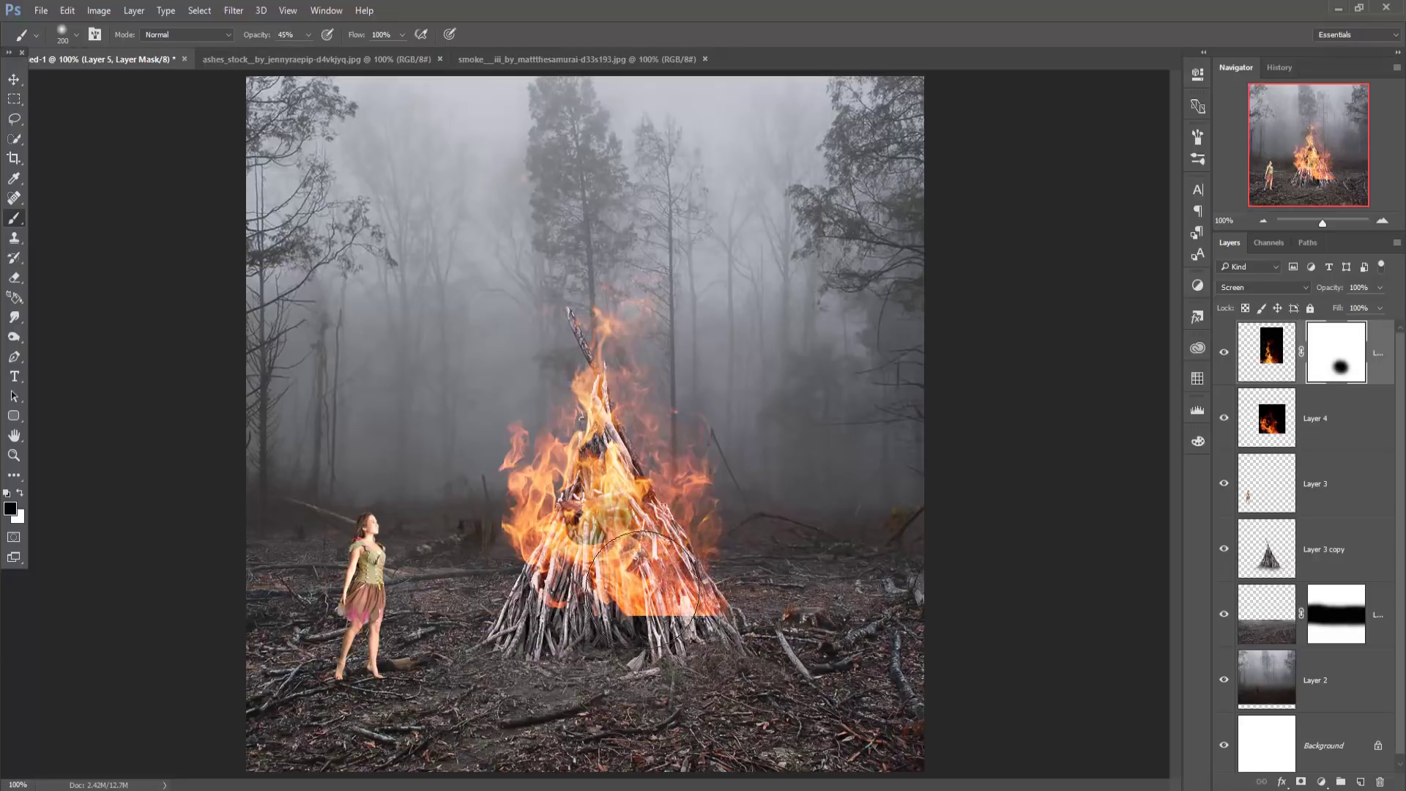
key("bracketleft")
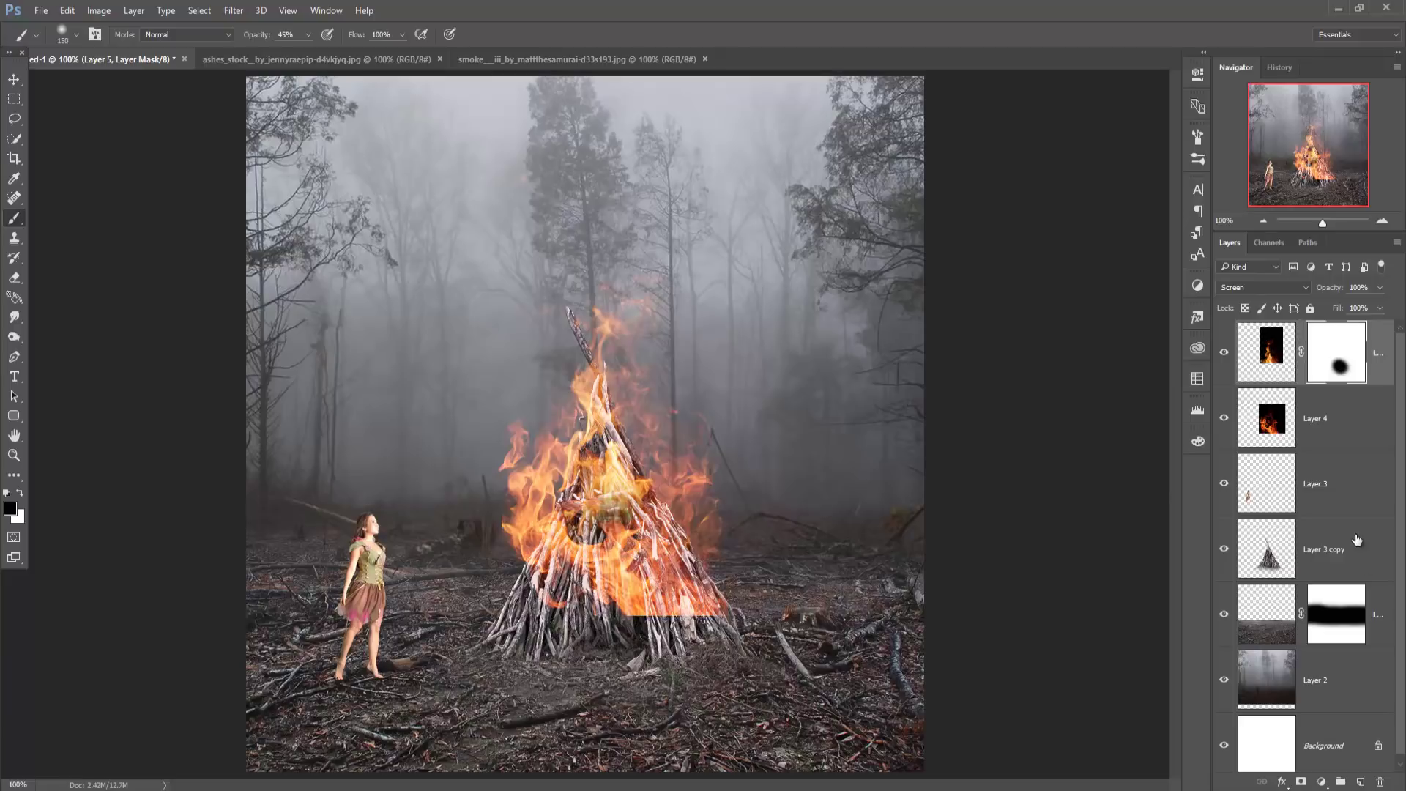
key("alt+bracketleft")
left_click_drag(738, 621, 678, 648)
left_click(678, 649)
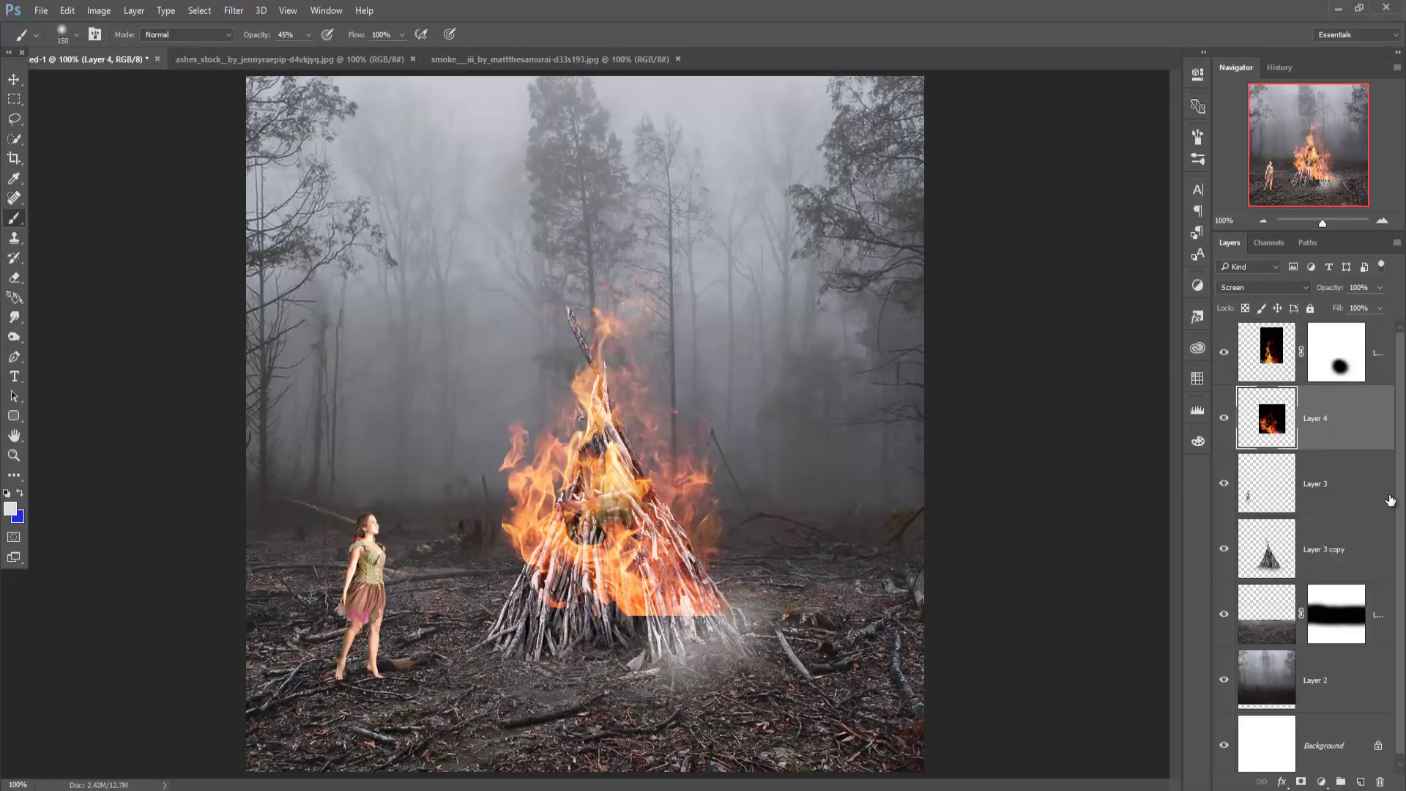
key("ctrl+alt+z")
key("ctrl+alt+z")
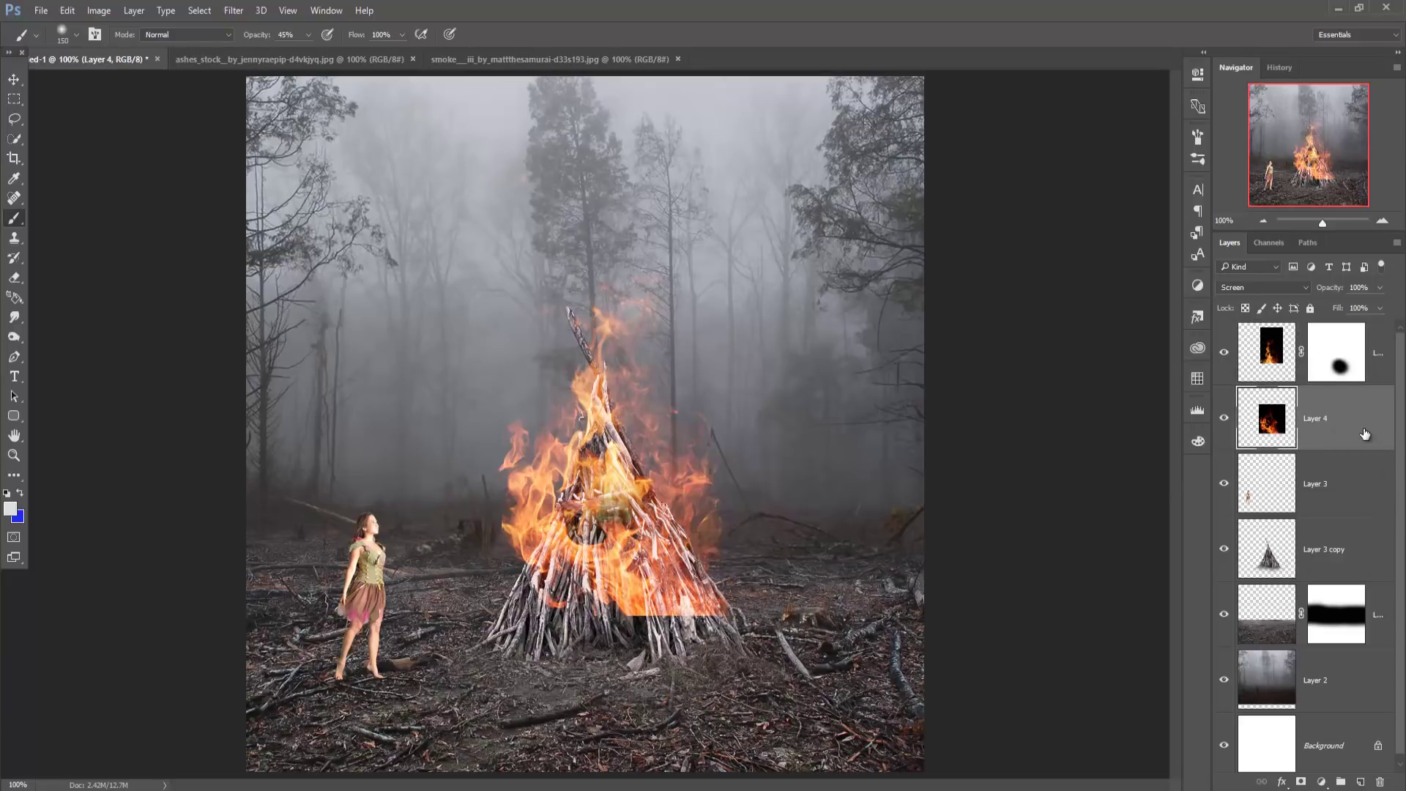
- Add a mask to Layer 4 and paint black over its flames near the base
left_click(1301, 782)
key("d")
key("x")
mouse_move(688, 636)
left_mouse_down()
mouse_move(696, 646)
mouse_move(641, 683)
left_mouse_up()
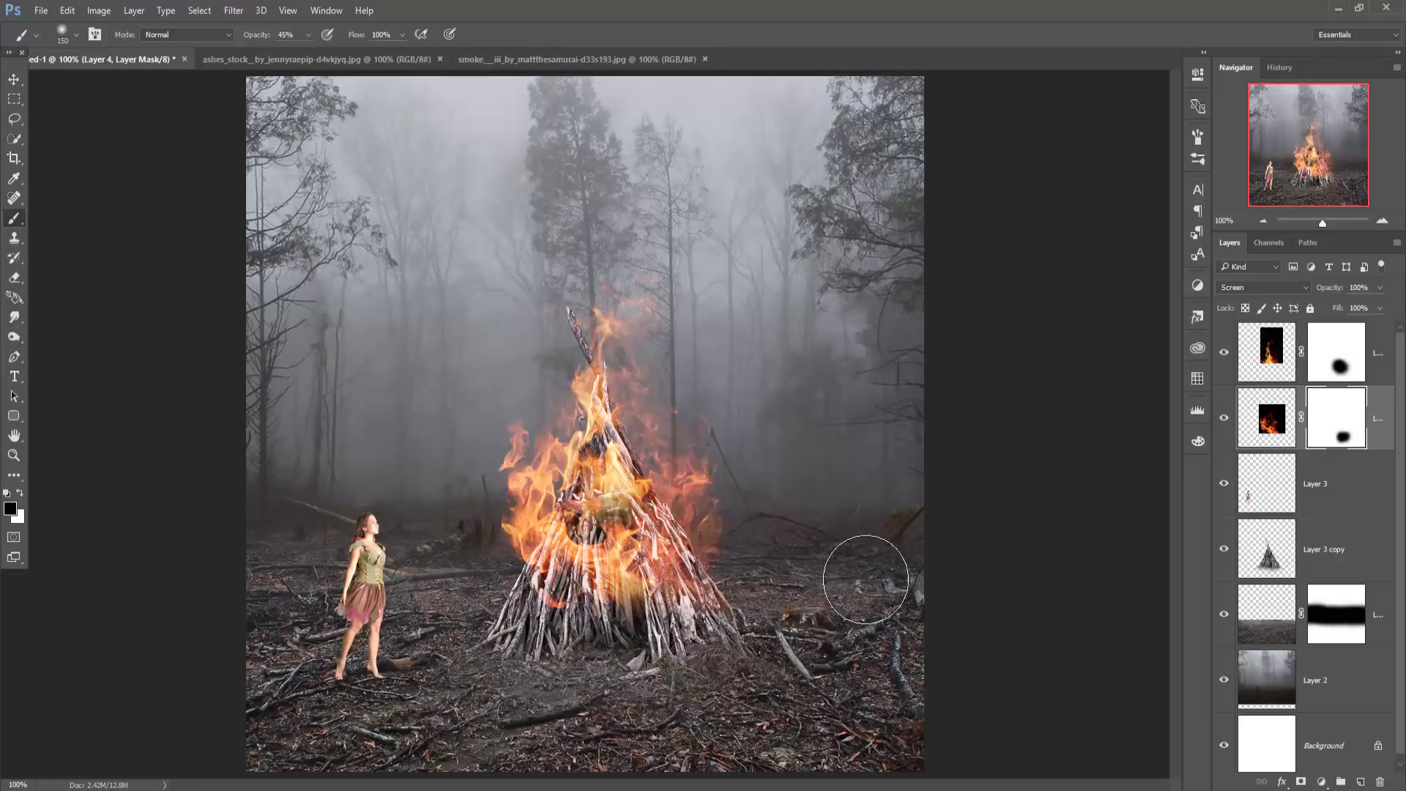
- Select Layer 5 and start duplicating it, then cancel the duplicate
left_click(14, 79)
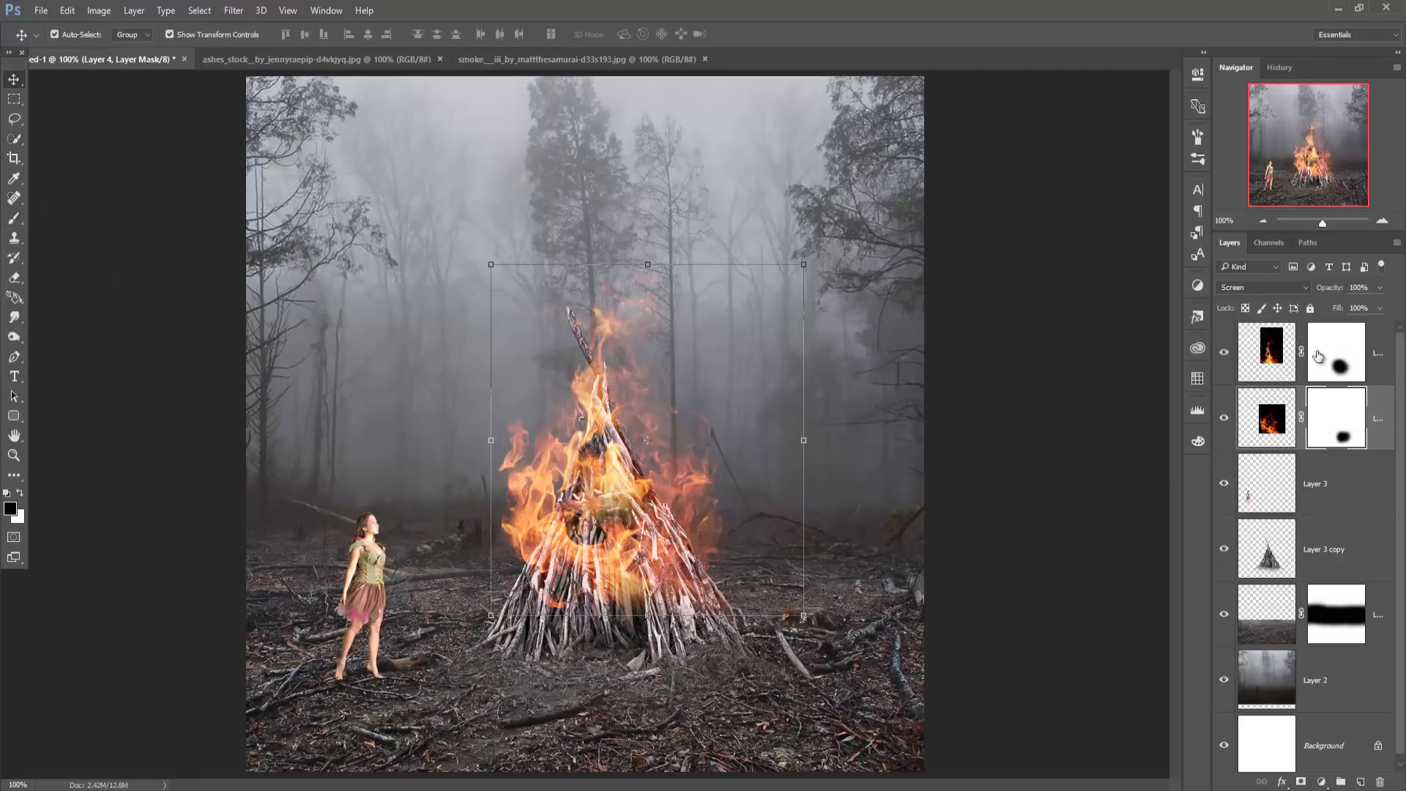
left_click(1380, 368)
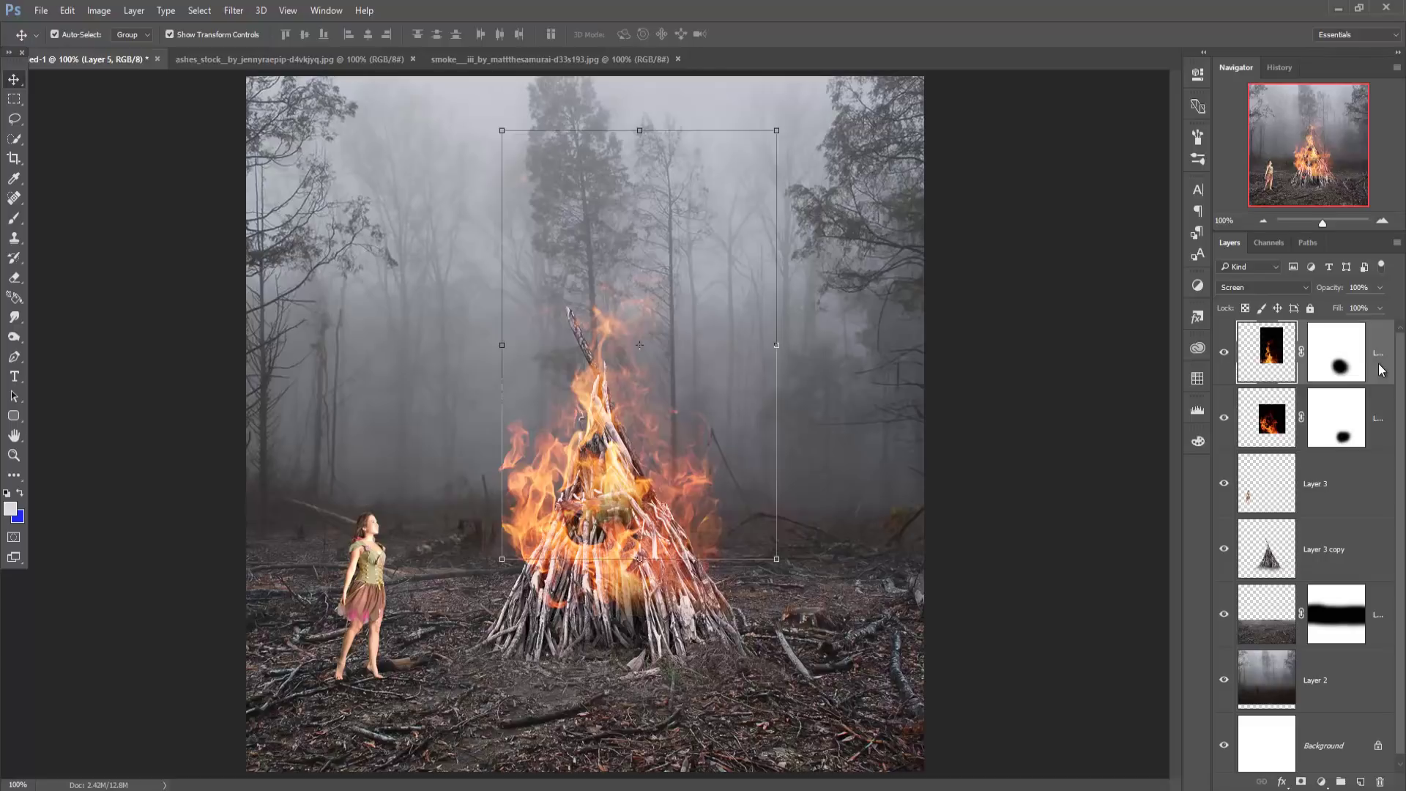
right_click(1379, 368)
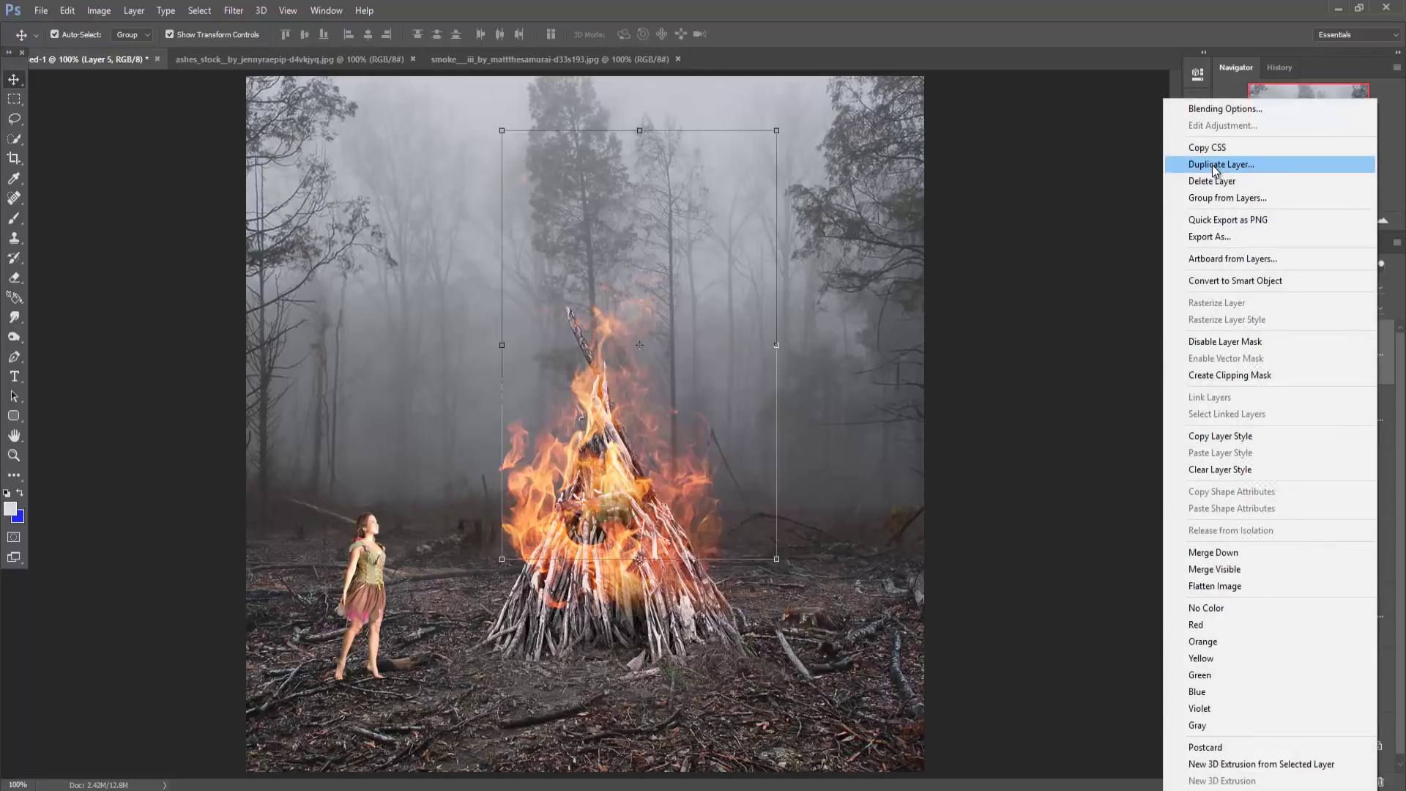
left_click(1214, 170)
left_click(849, 217)
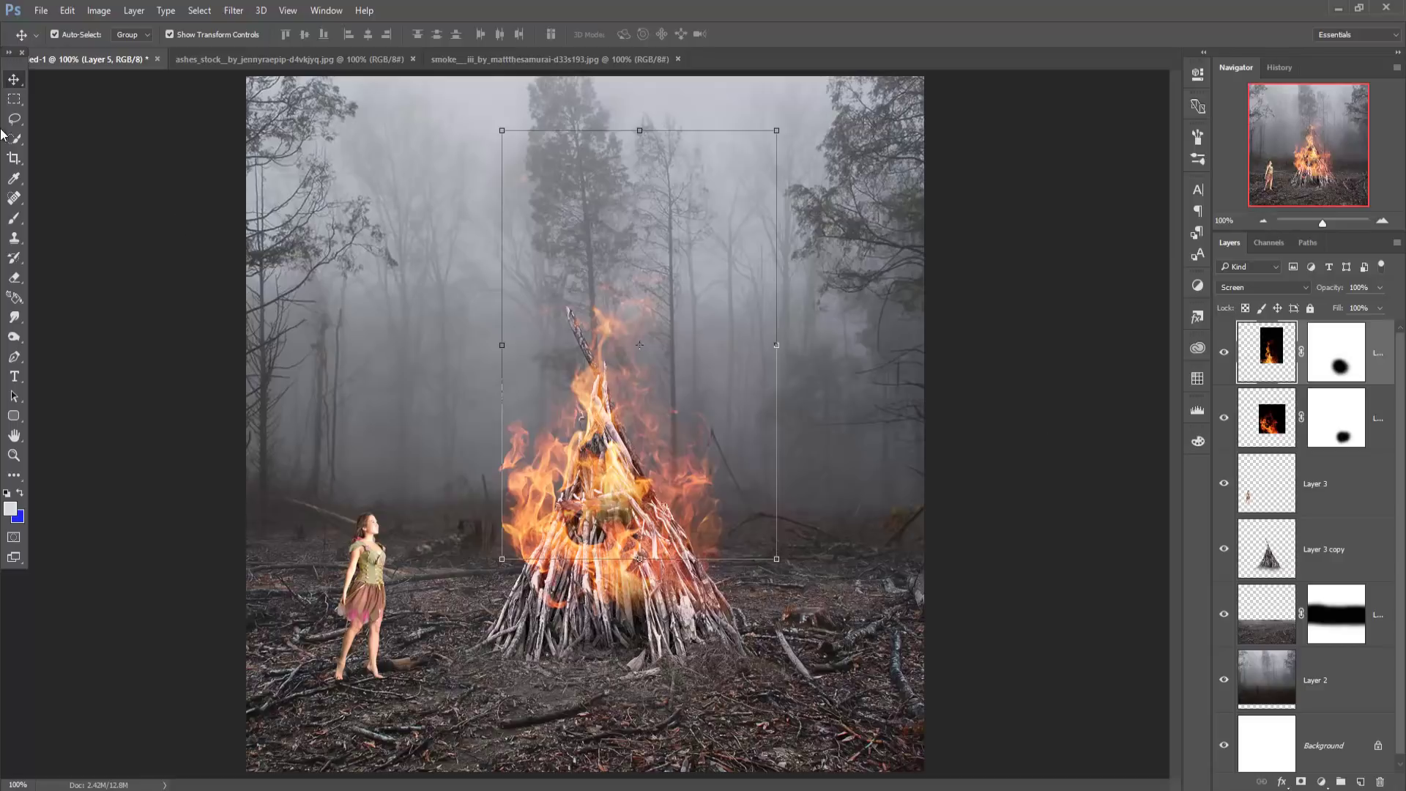
- Lasso the glowing ember pile and stump in the floating ashes photo
left_click(263, 56)
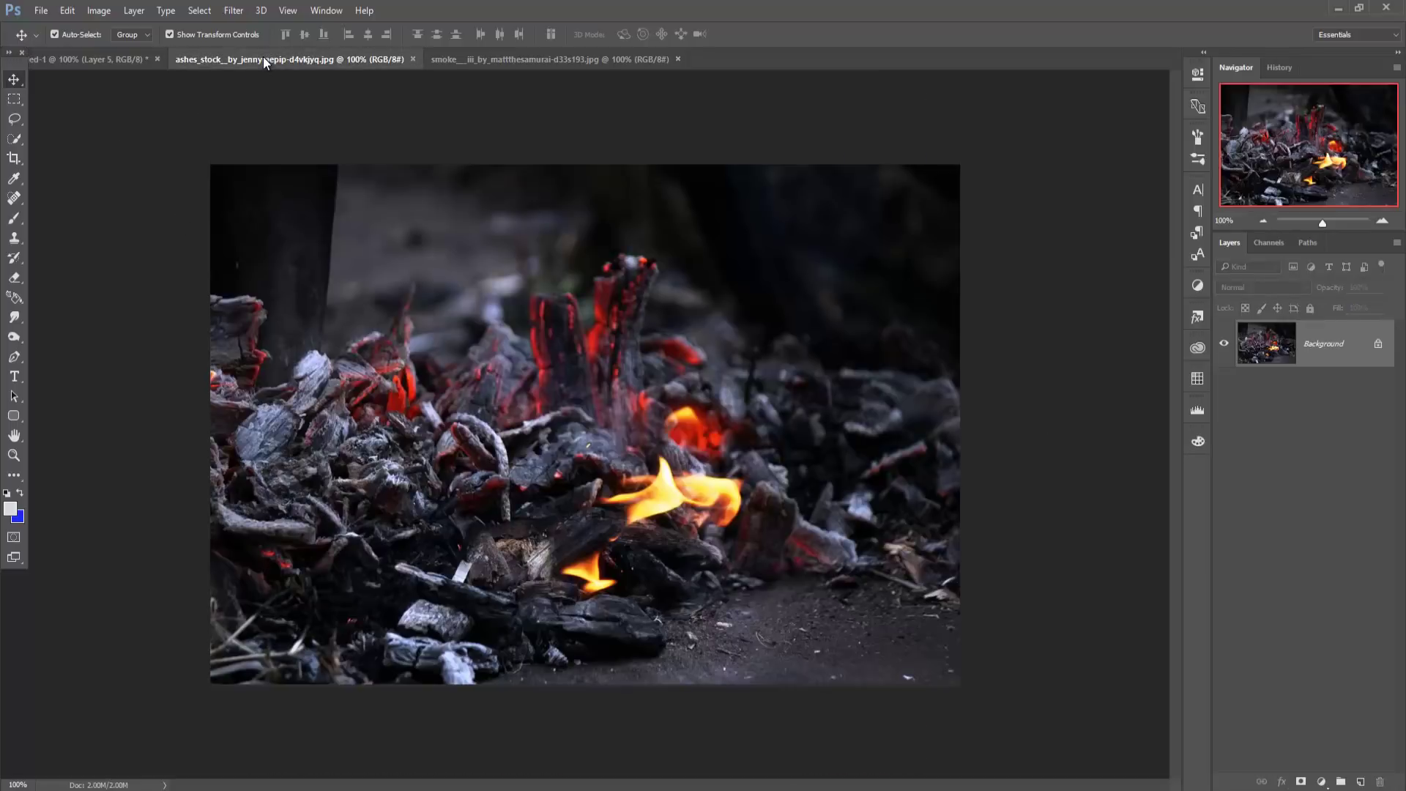
left_click_drag(263, 66, 262, 137)
left_click(14, 118)
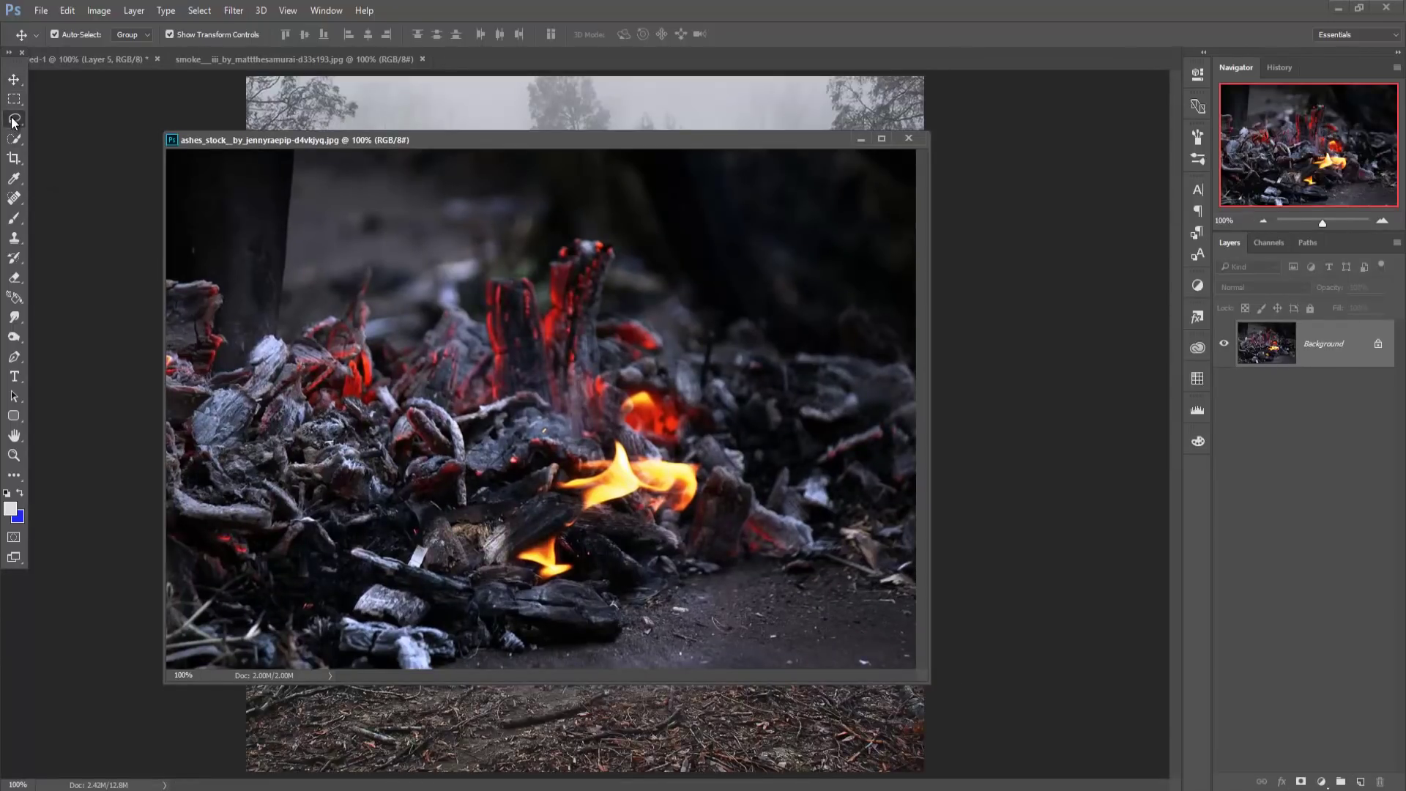
left_click_drag(166, 269, 236, 337)
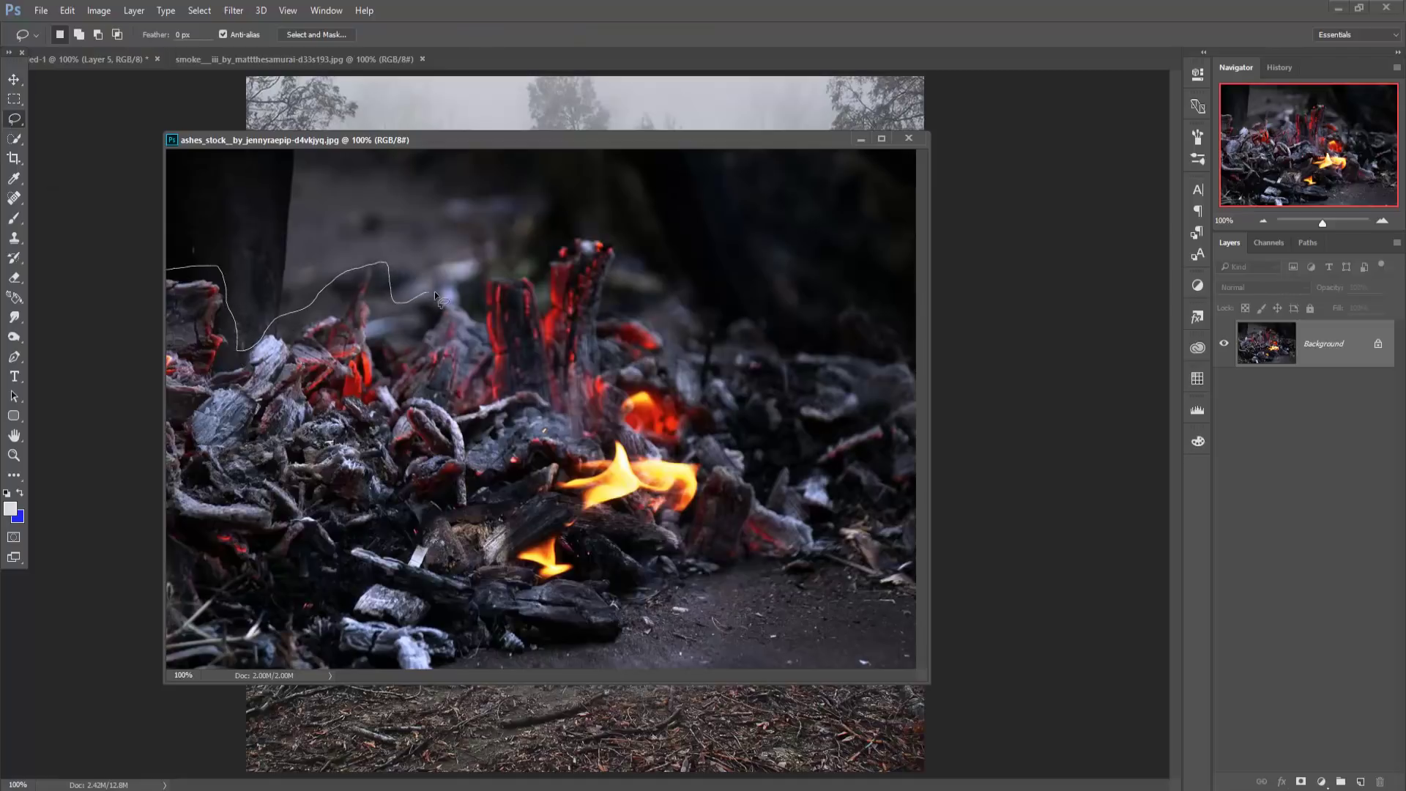
mouse_move(515, 266)
left_mouse_down()
mouse_move(578, 233)
mouse_move(623, 300)
mouse_move(876, 291)
left_mouse_up()
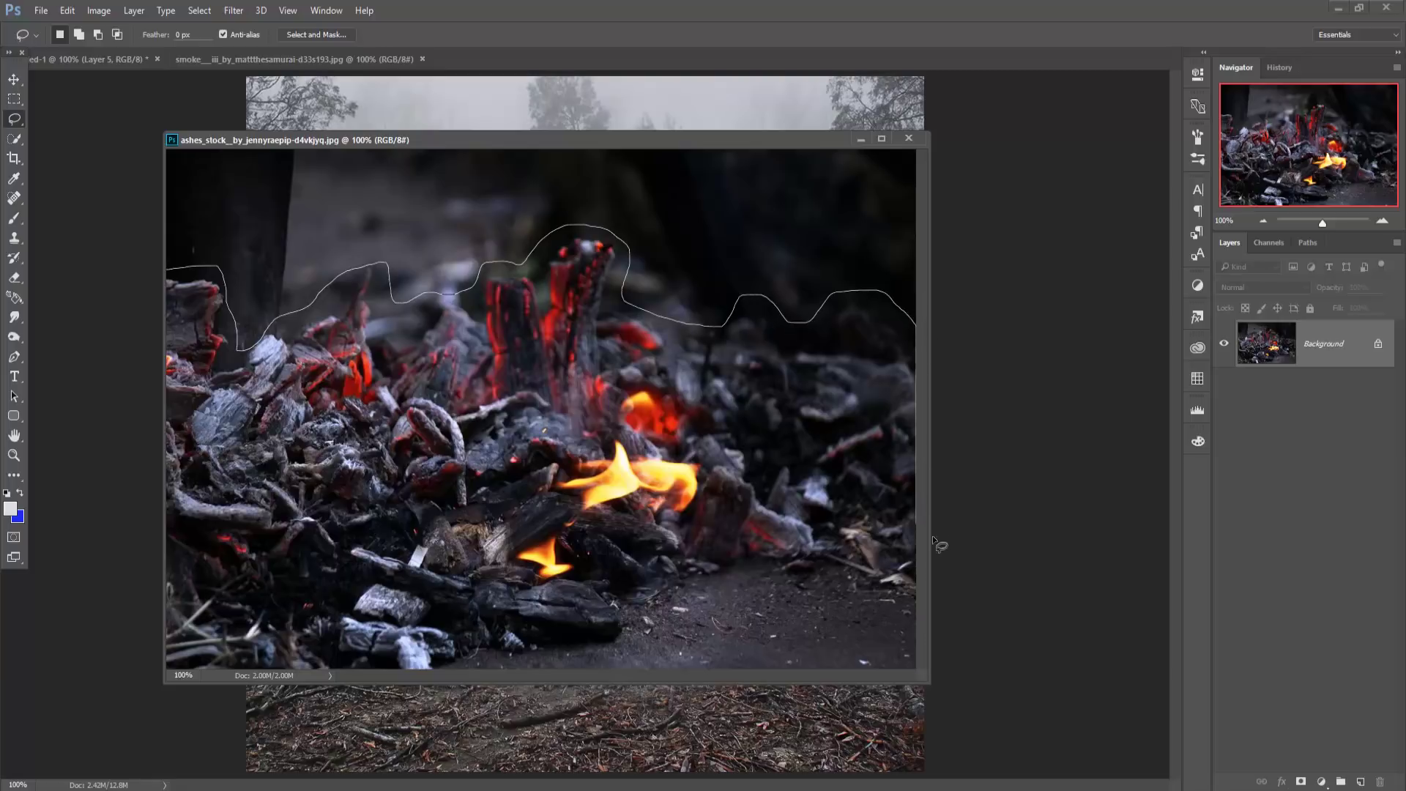
mouse_move(854, 673)
left_mouse_down()
mouse_move(431, 709)
mouse_move(212, 590)
mouse_move(171, 402)
mouse_move(169, 323)
mouse_move(193, 291)
left_mouse_up()
- Bring the embers into the composite as Layer 6 and shrink them to 12.5% at the teepee's base
left_click(14, 79)
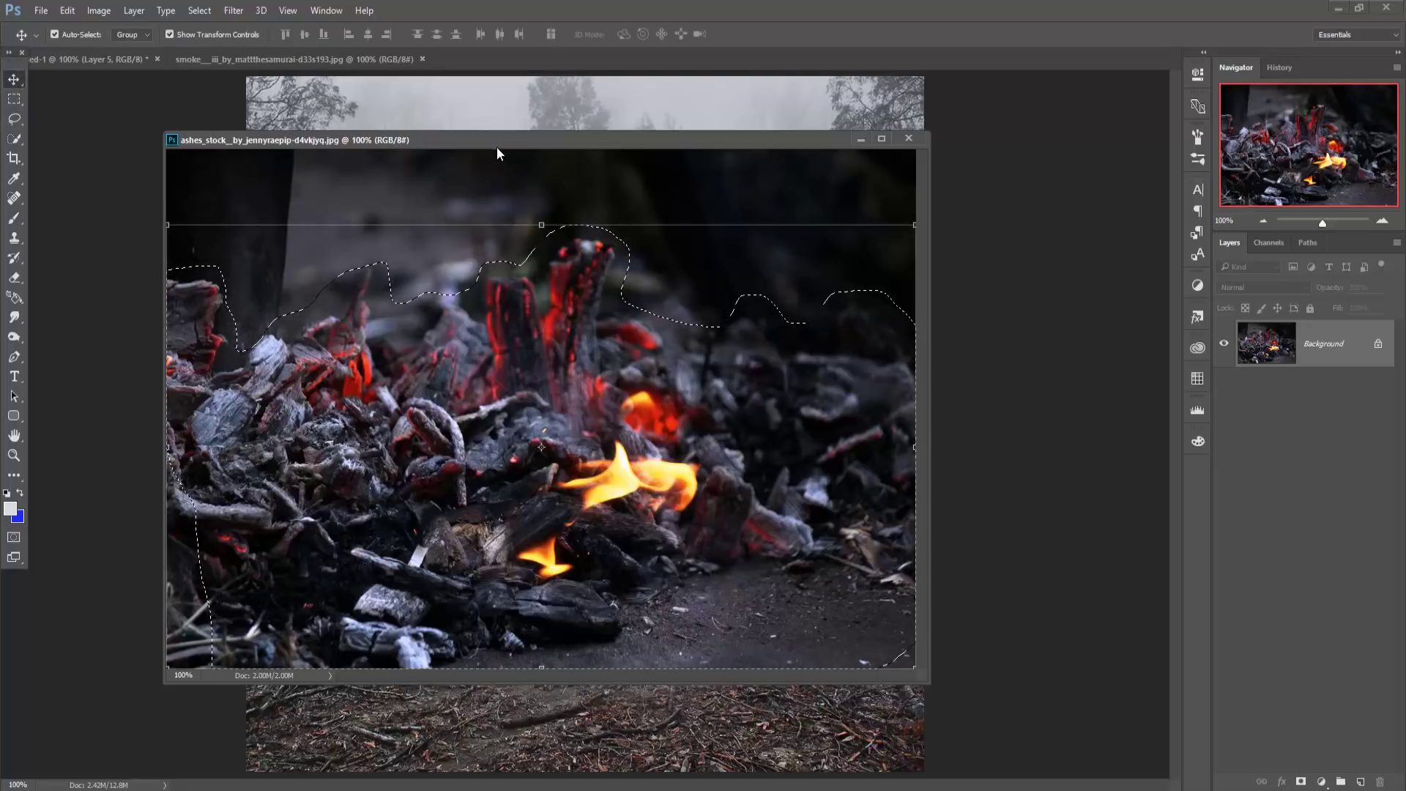
left_click_drag(495, 142, 1116, 147)
left_click_drag(1125, 419, 560, 520)
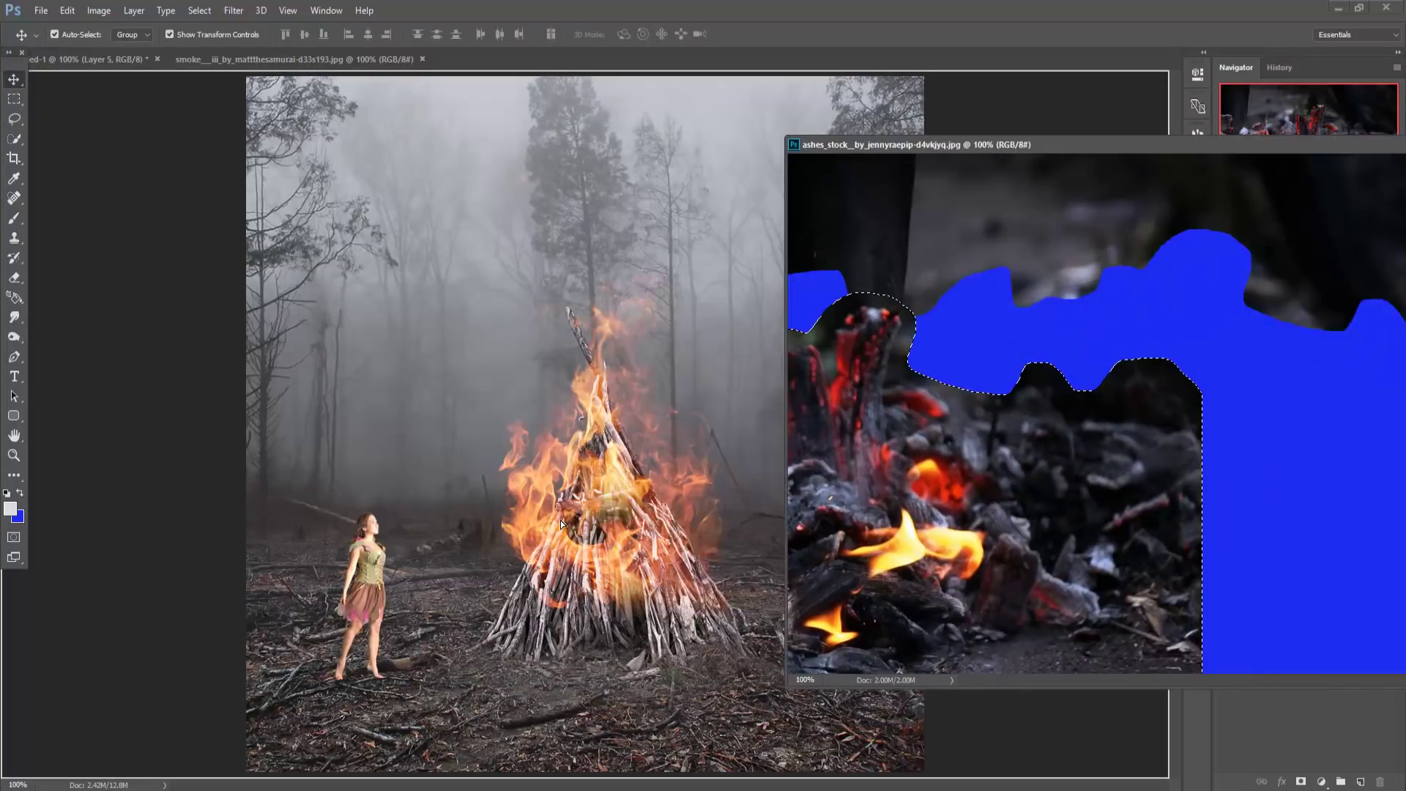
left_click_drag(1201, 144, 681, 240)
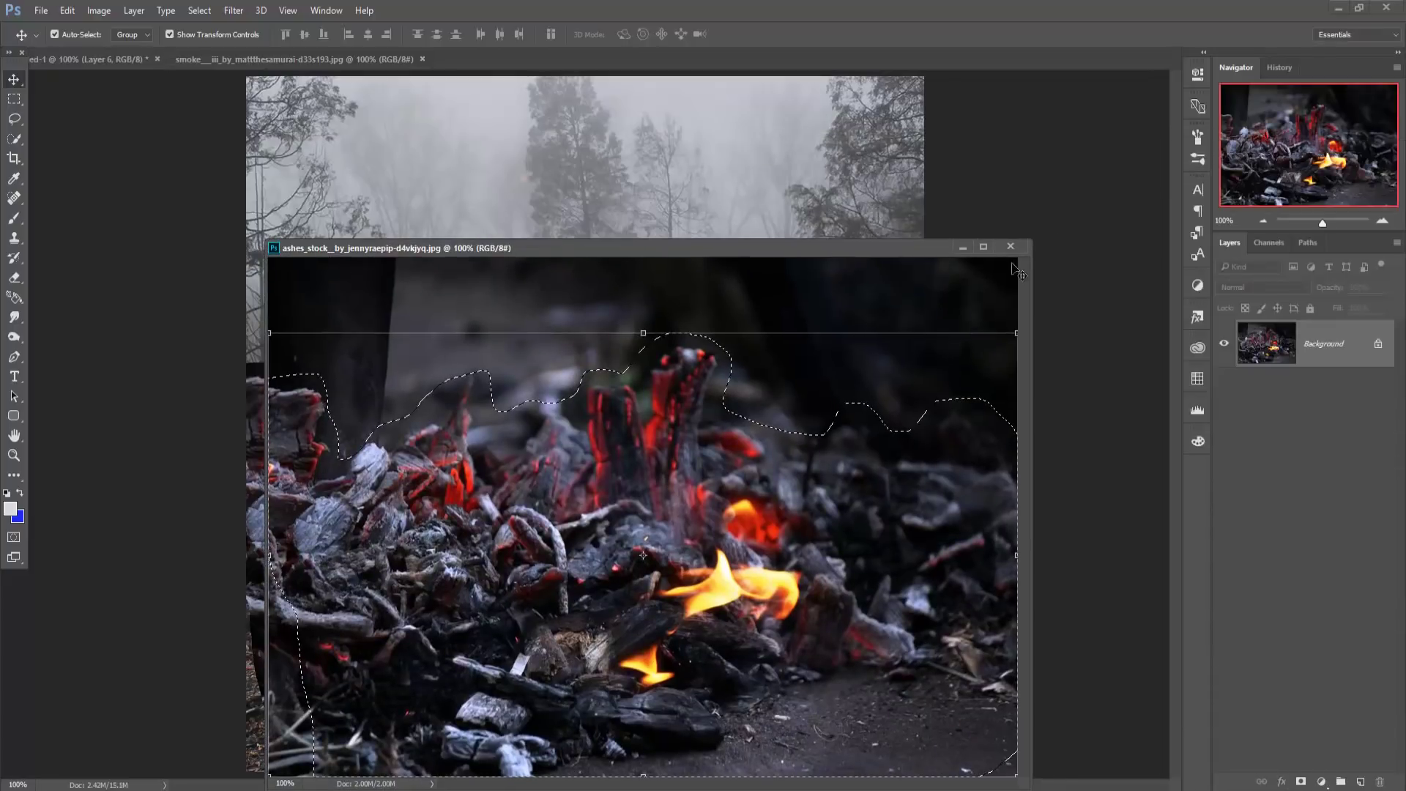
left_click(1011, 241)
mouse_move(961, 323)
left_mouse_down()
mouse_move(670, 563)
mouse_move(565, 596)
mouse_move(568, 627)
left_mouse_up()
- Commit the embers resize, then duplicate the embers layer and shift the copy right
left_click(636, 35)
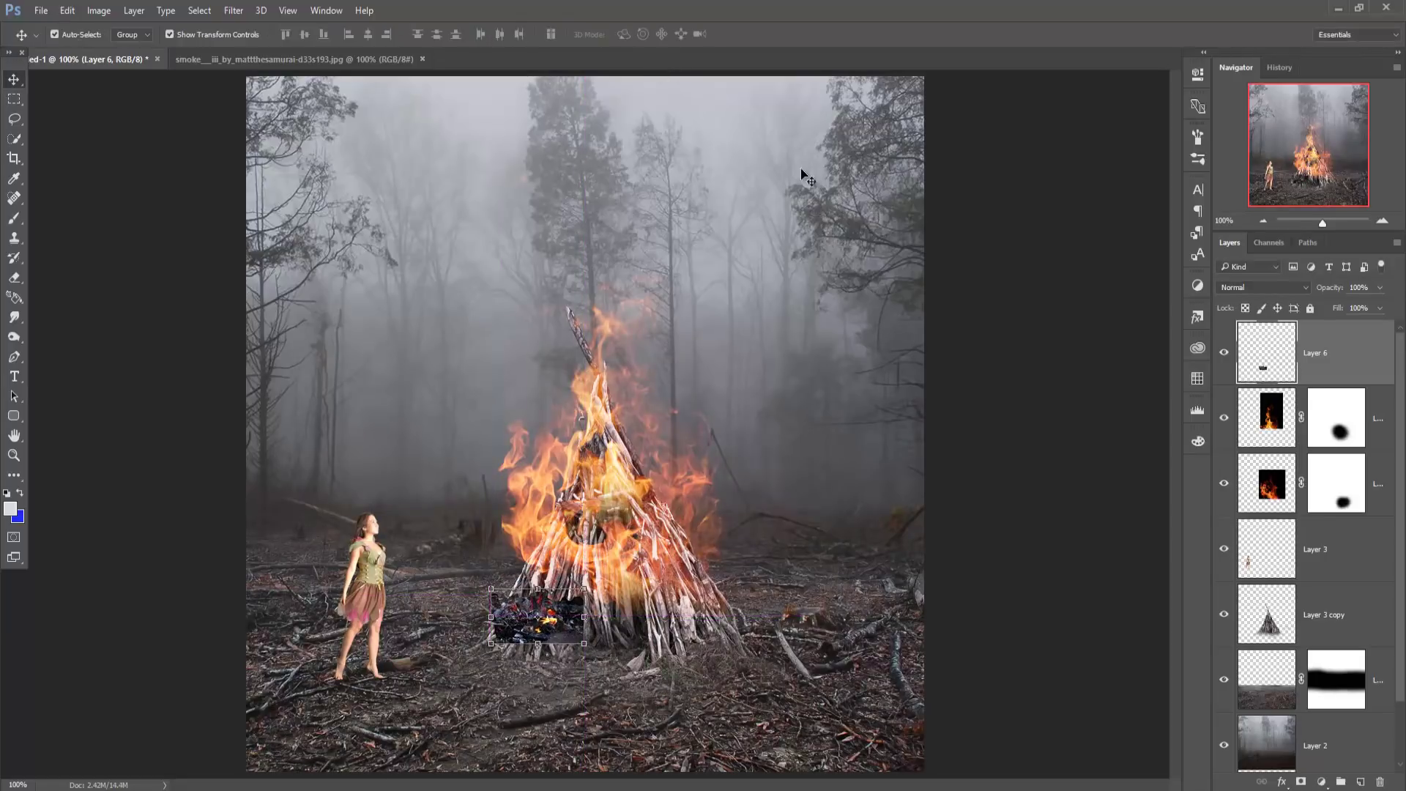
right_click(1344, 364)
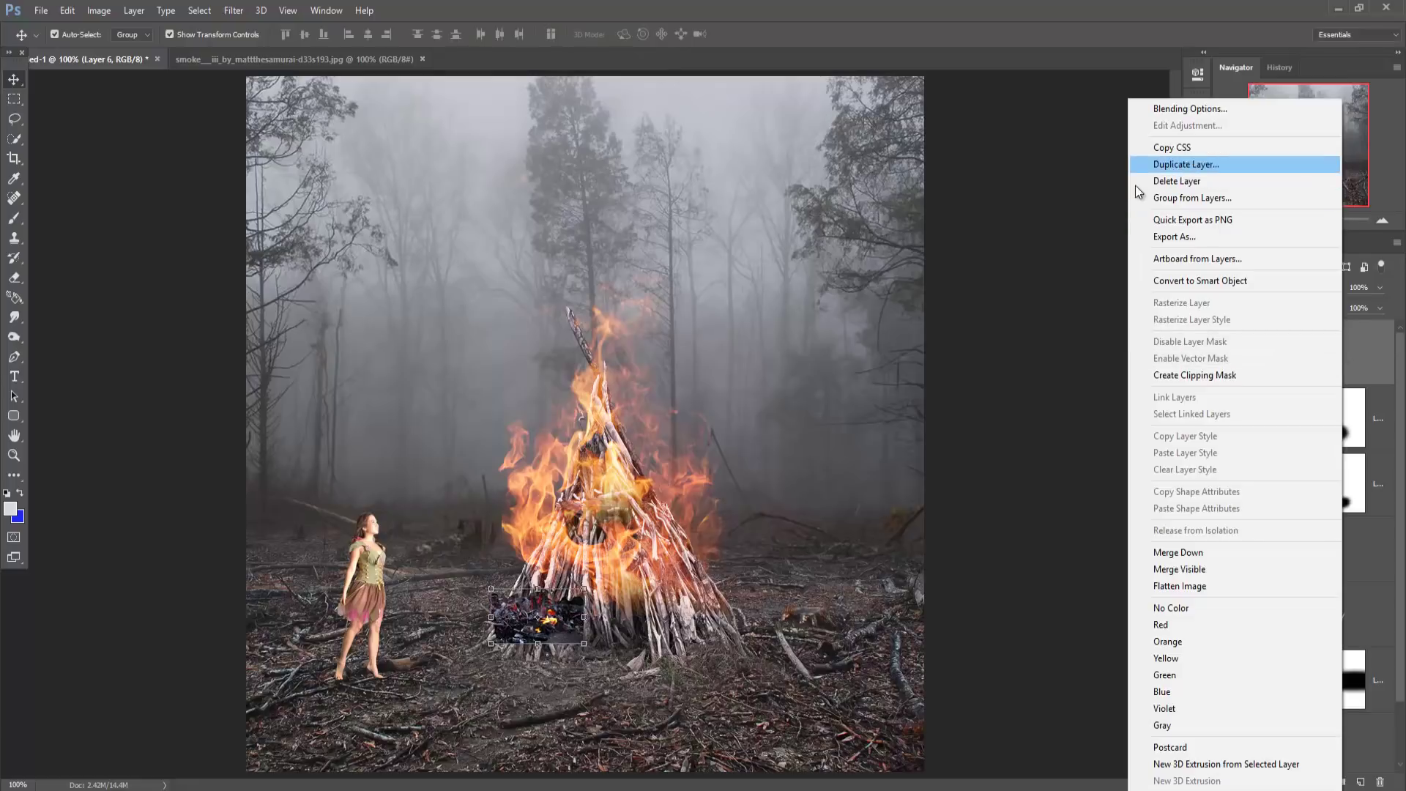
left_click(1186, 165)
key("Return")
left_click_drag(551, 622, 626, 617)
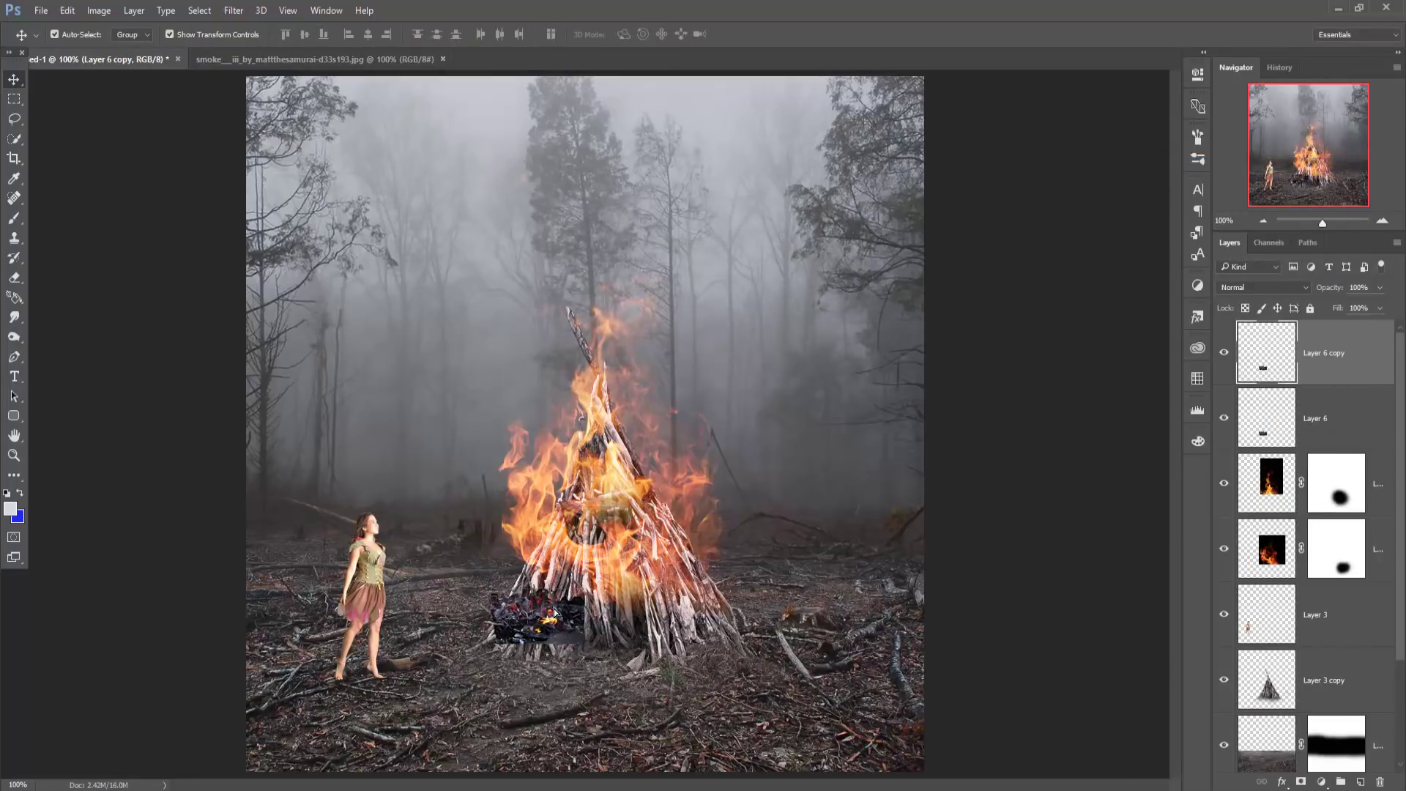
- Add a second embers copy moved further right along the teepee's base
right_click(1341, 363)
left_click(1186, 165)
key("Return")
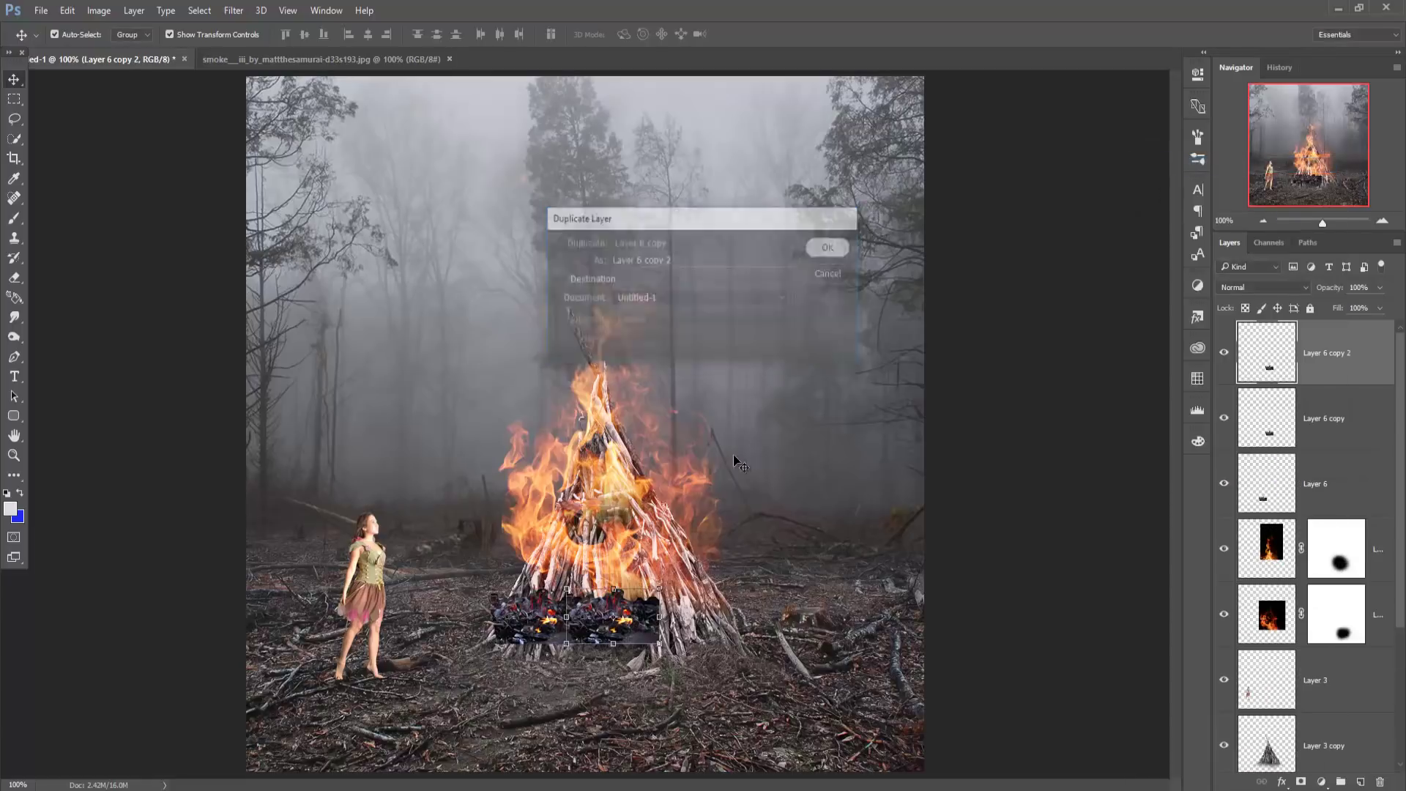
key("ctrl+t")
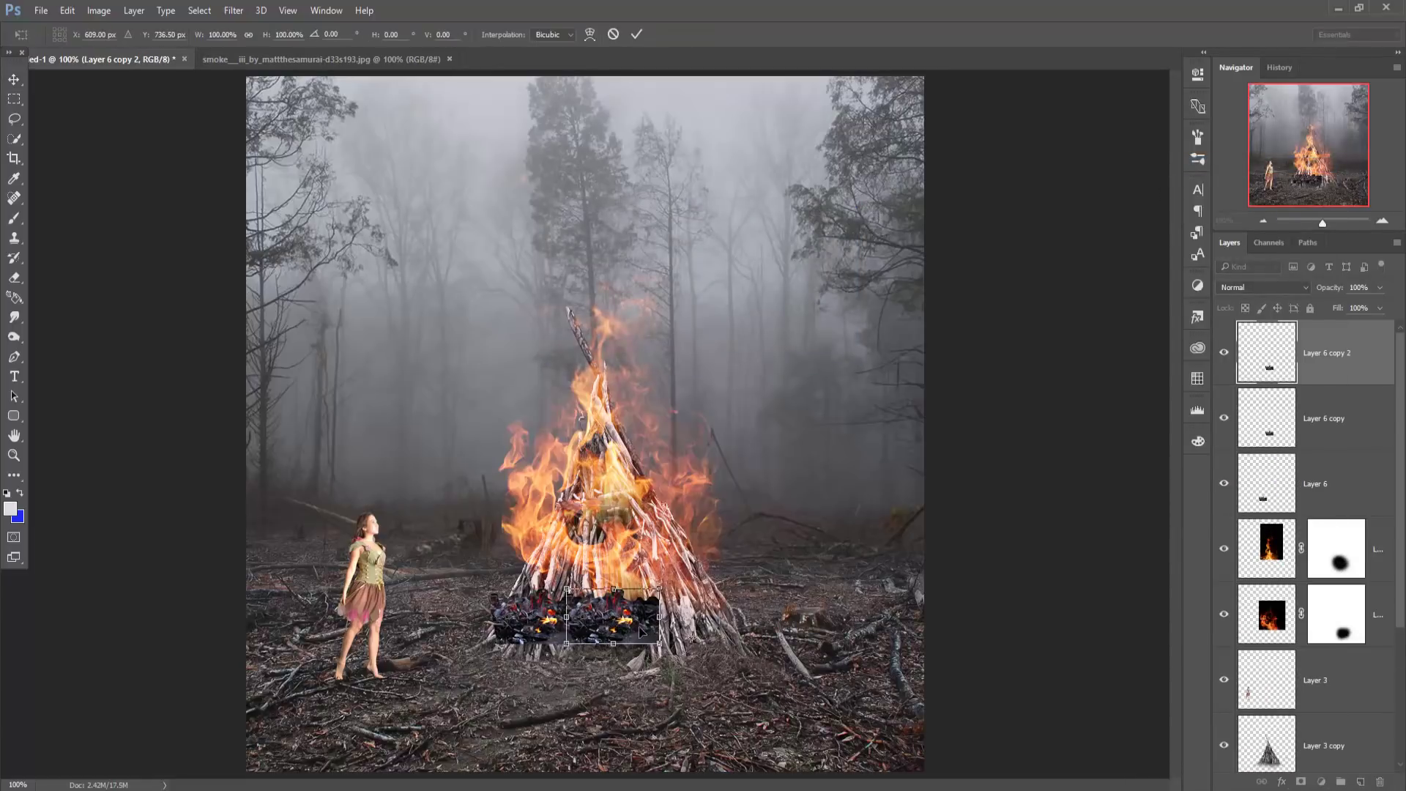
left_click_drag(615, 619, 701, 626)
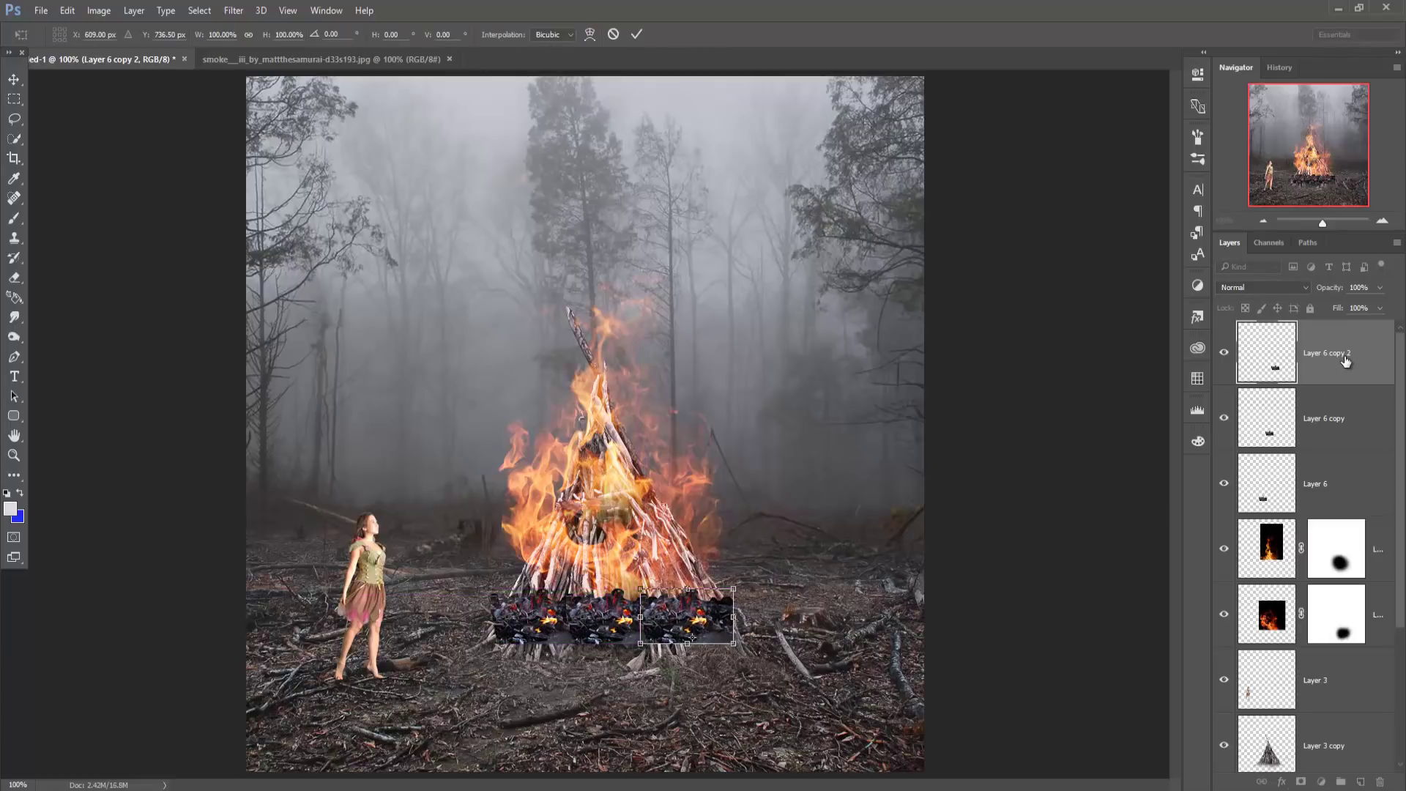
left_click(637, 42)
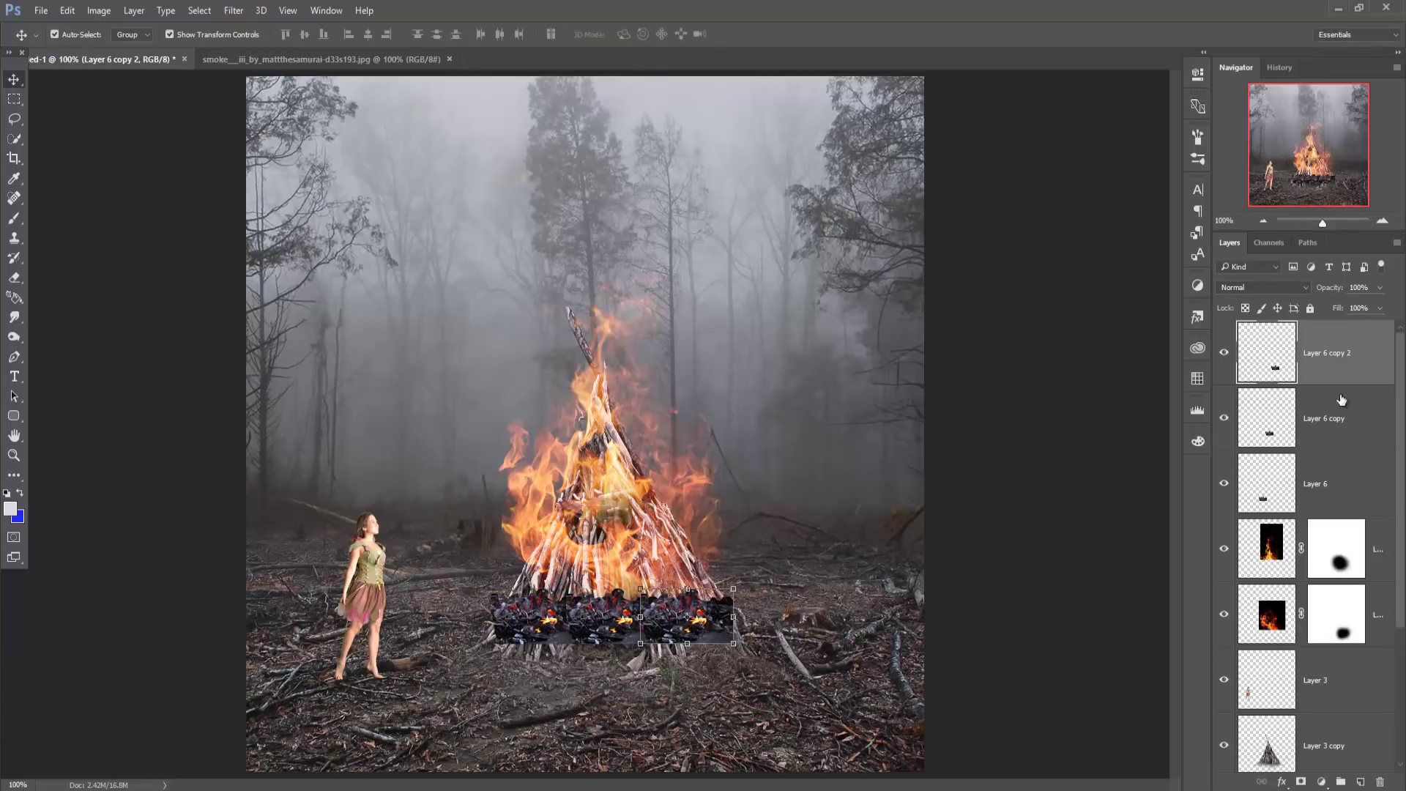
- Merge the three embers layers into a single layer
left_click(1351, 482, "shift")
right_click(1352, 354)
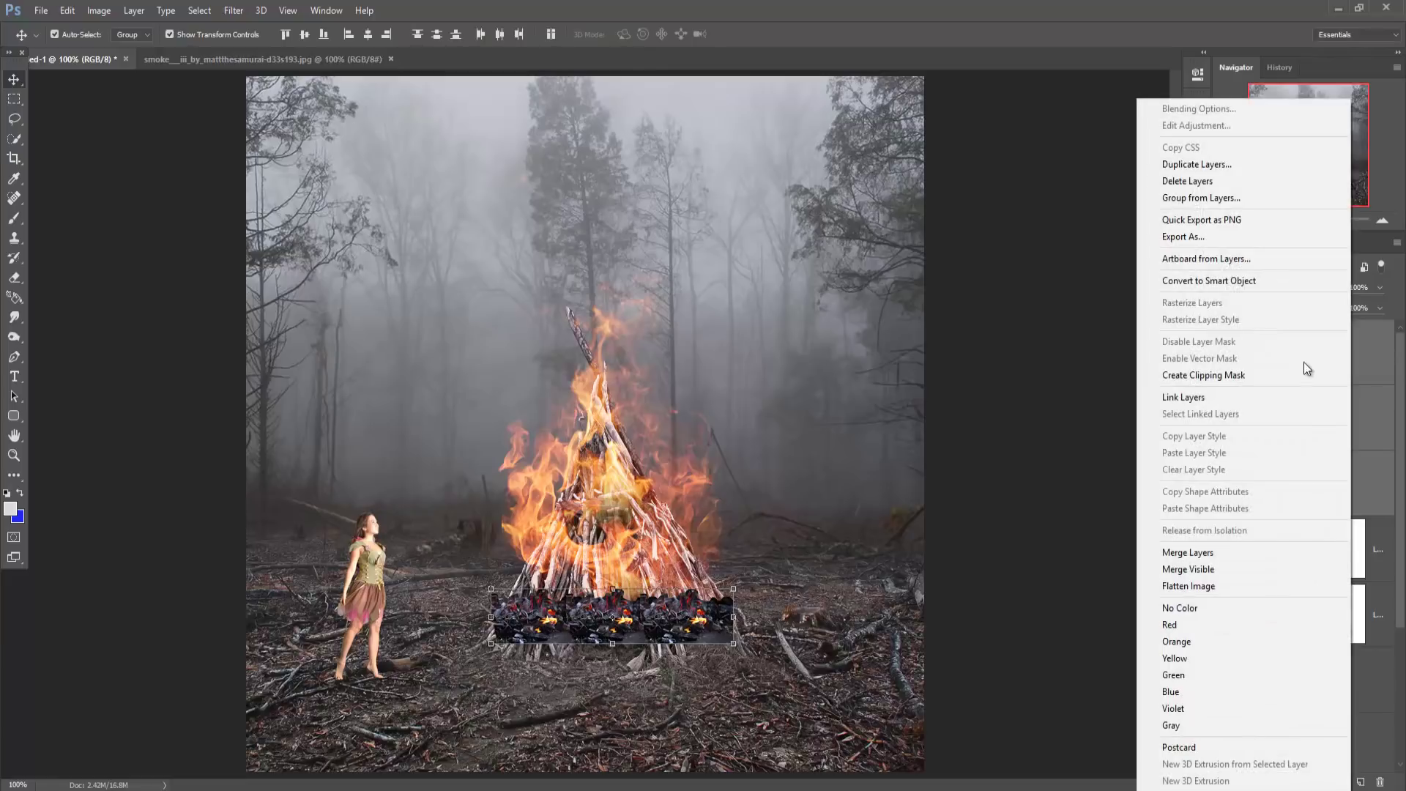
left_click(1216, 552)
- Move the merged embers under the teepee, widening, heightening and skewing them into a perspective bed
left_click_drag(666, 628, 668, 651)
left_click_drag(490, 669, 469, 659)
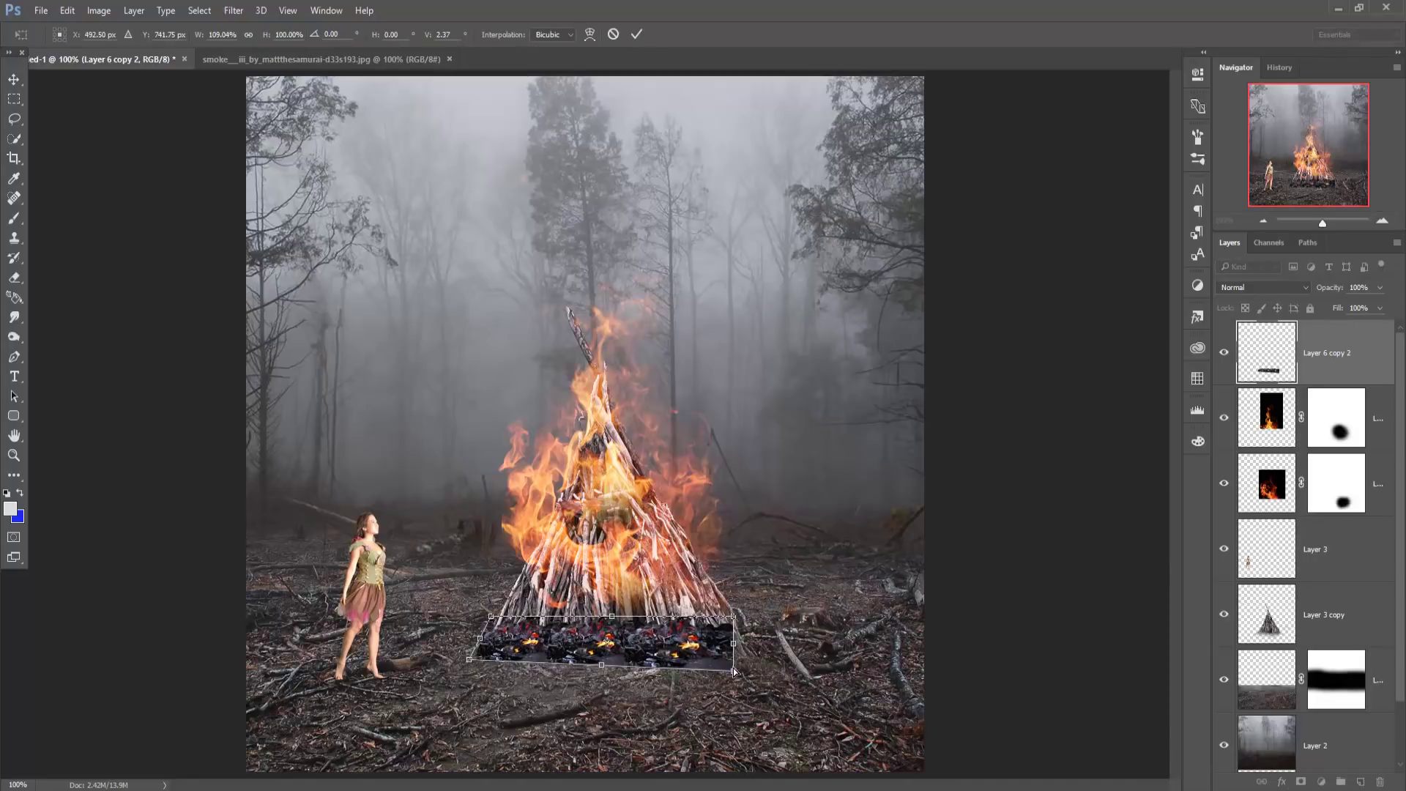
left_click_drag(734, 670, 771, 663)
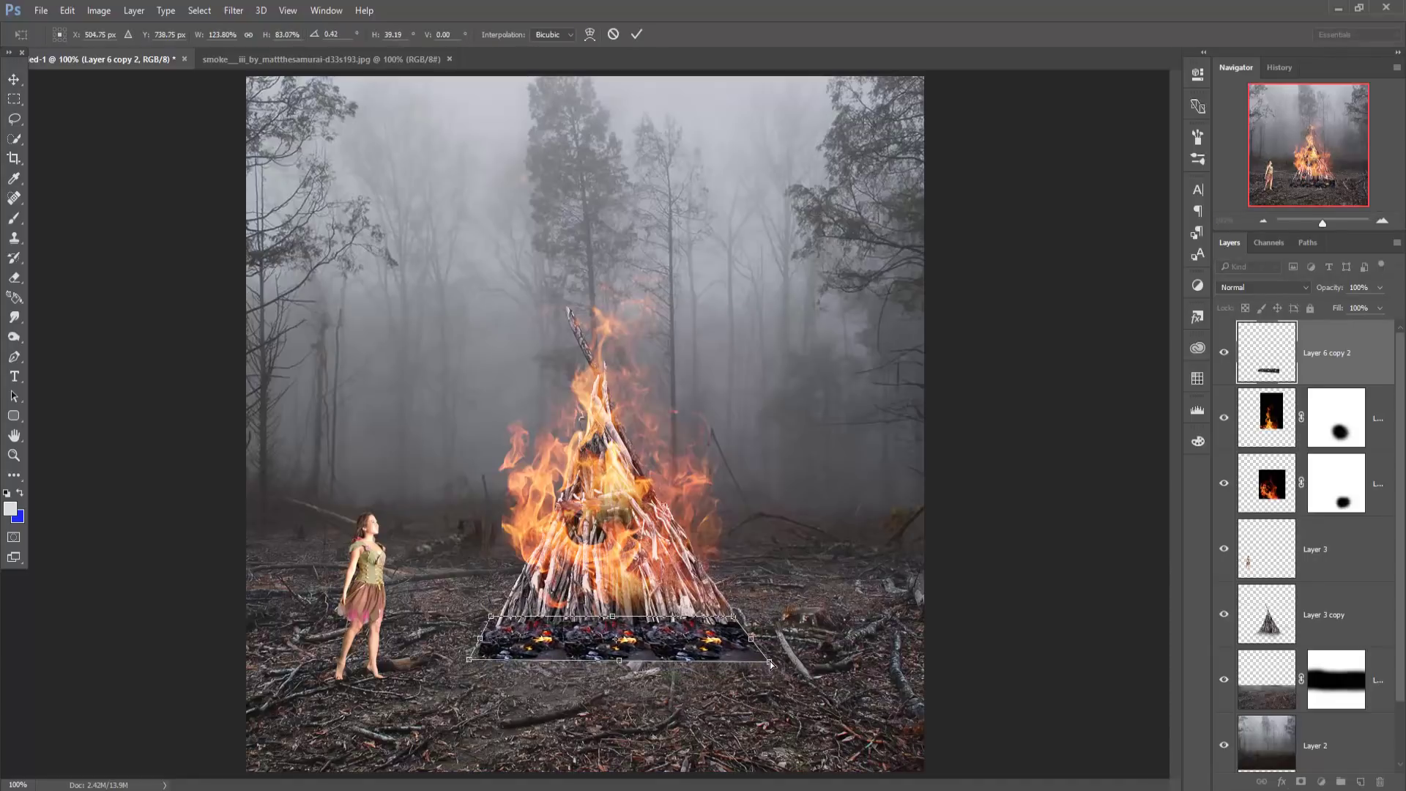
left_click_drag(615, 622, 615, 599)
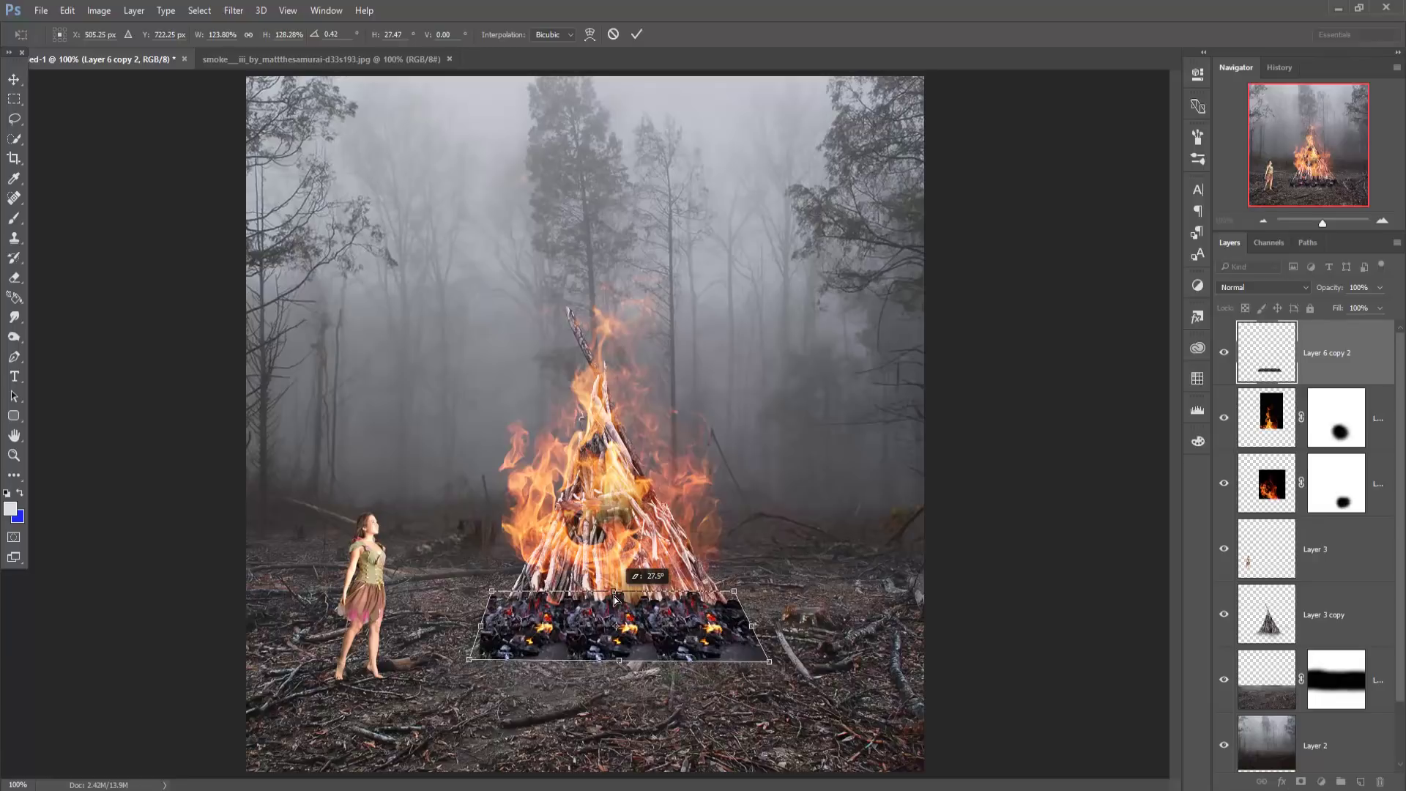
left_click_drag(735, 591, 728, 591)
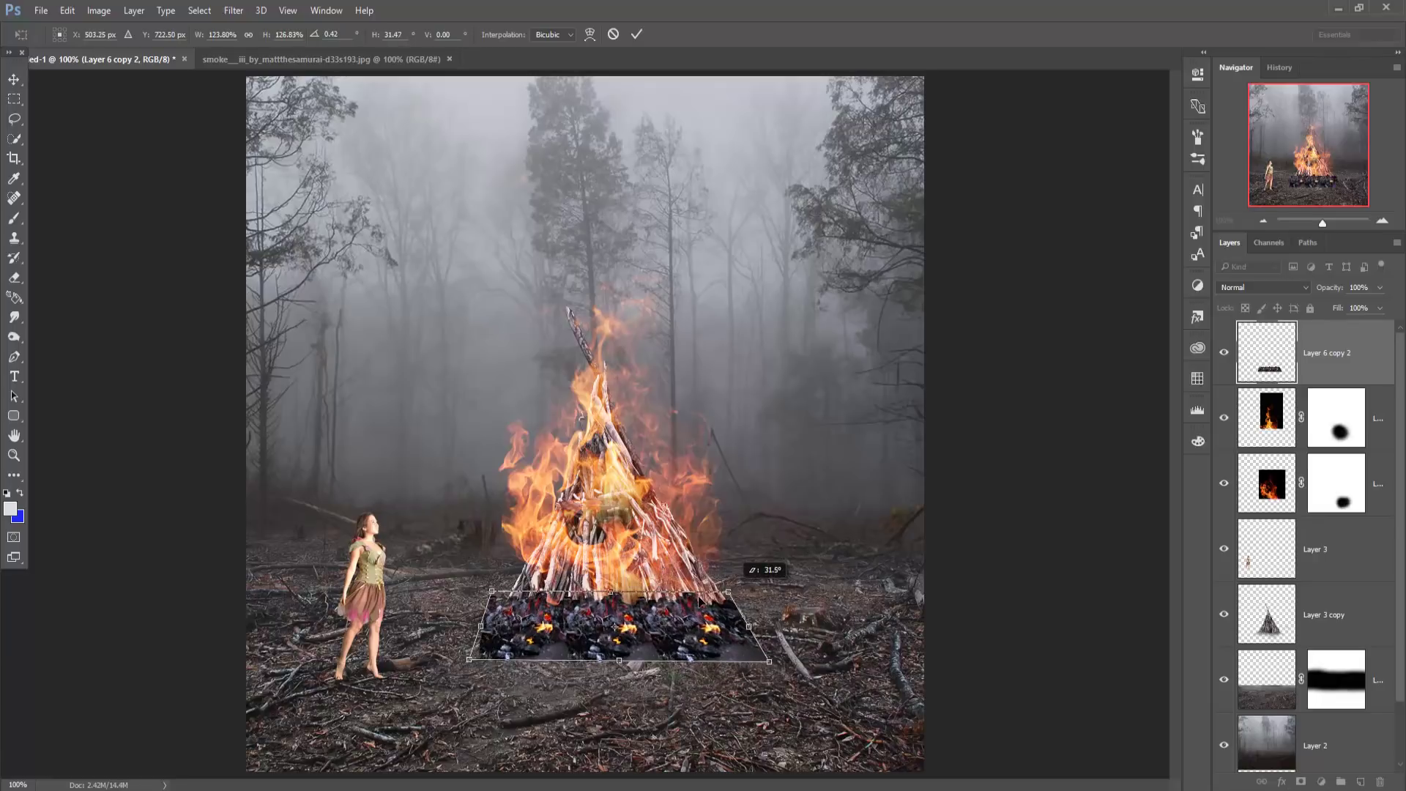
left_click_drag(492, 592, 503, 592)
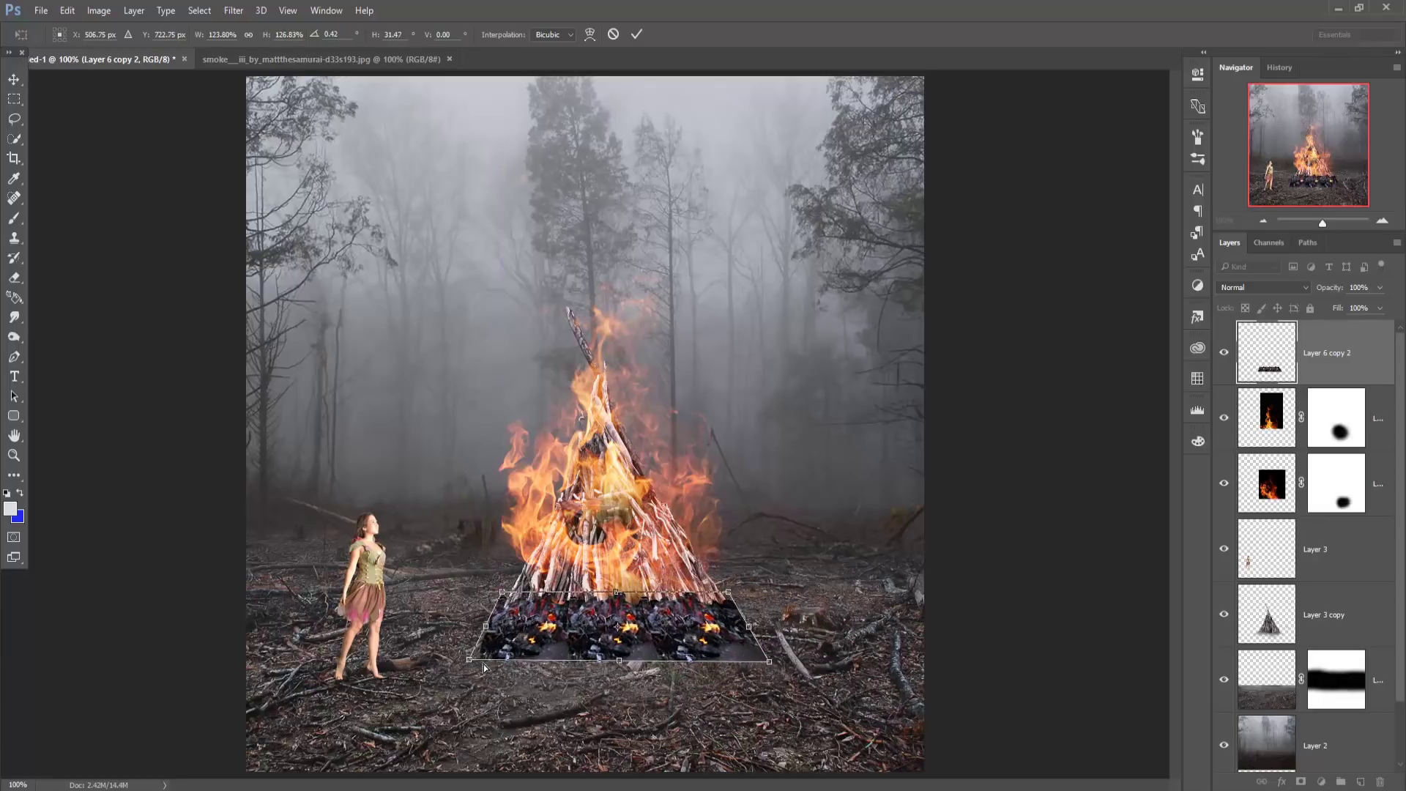
left_click_drag(475, 659, 465, 660)
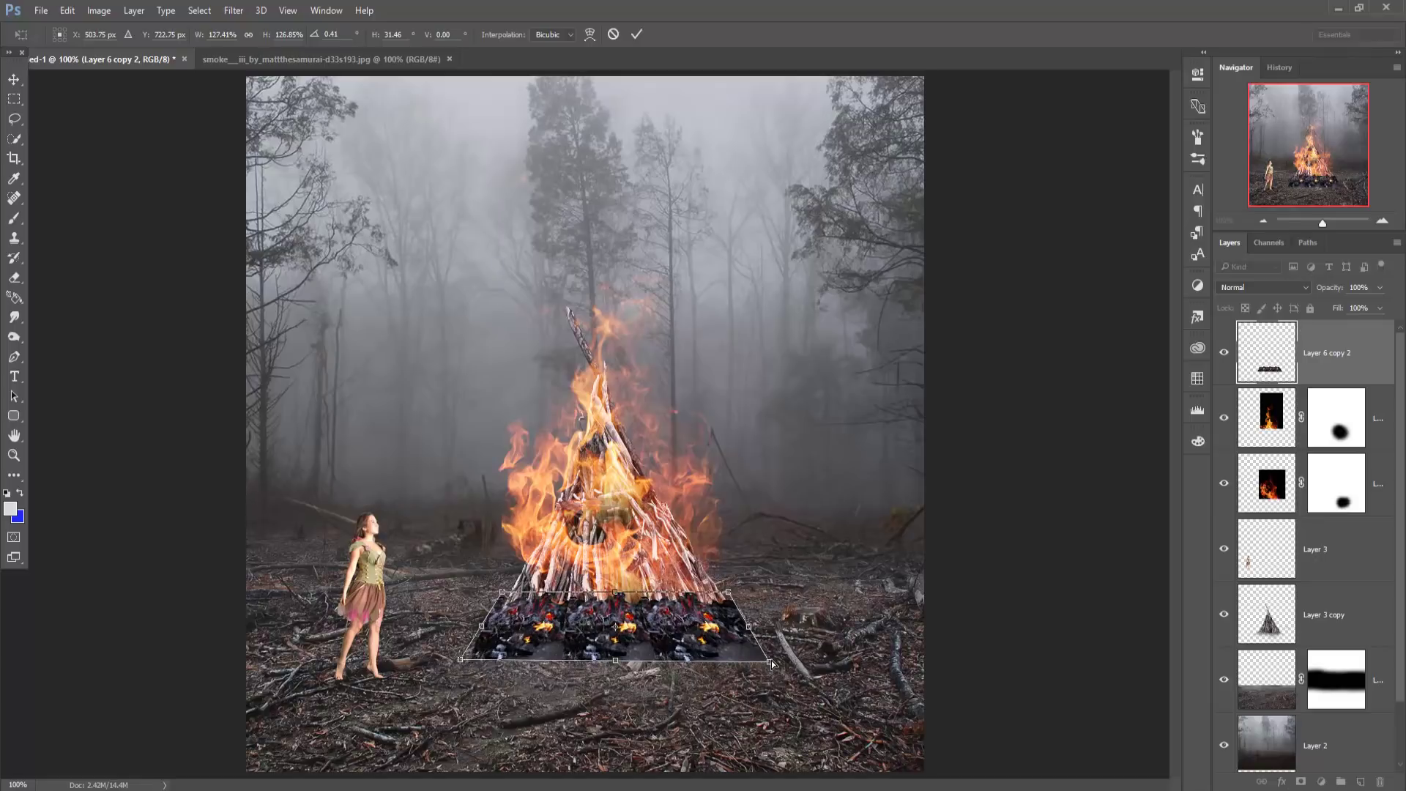
left_click_drag(771, 661, 777, 661)
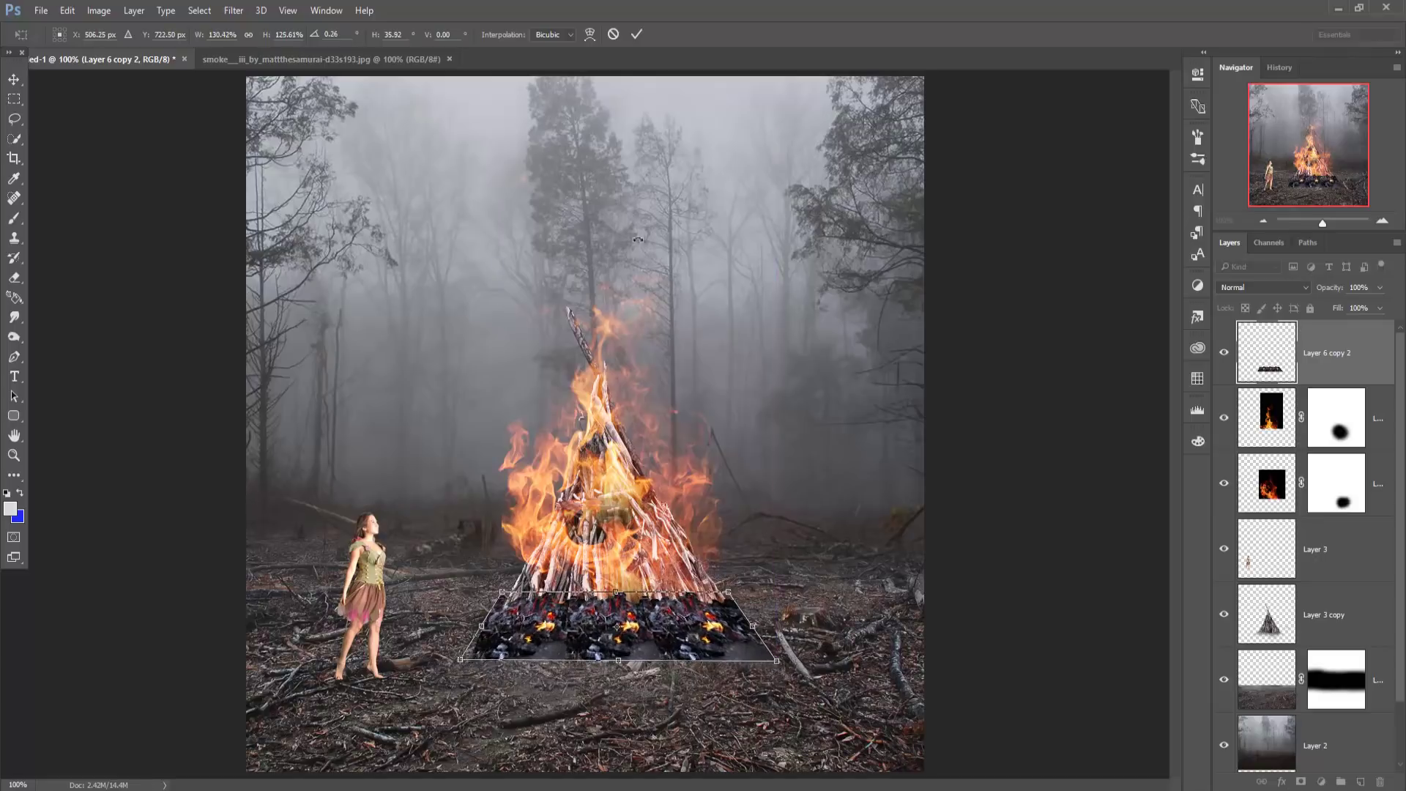
left_click(635, 37)
- Set the ember layer to Overlay blending at 65% opacity
left_click(1262, 288)
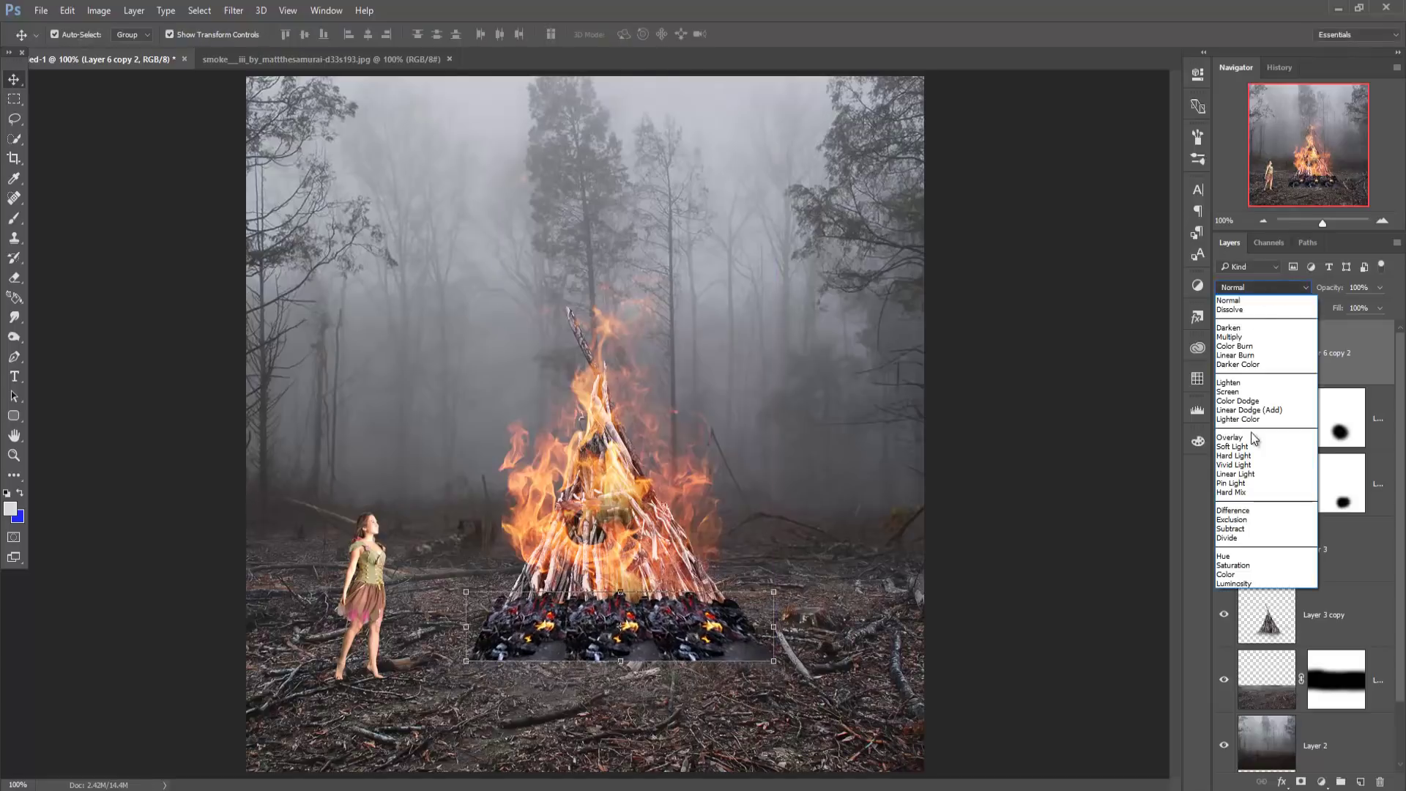
key("Escape")
key("alt+shift+s")
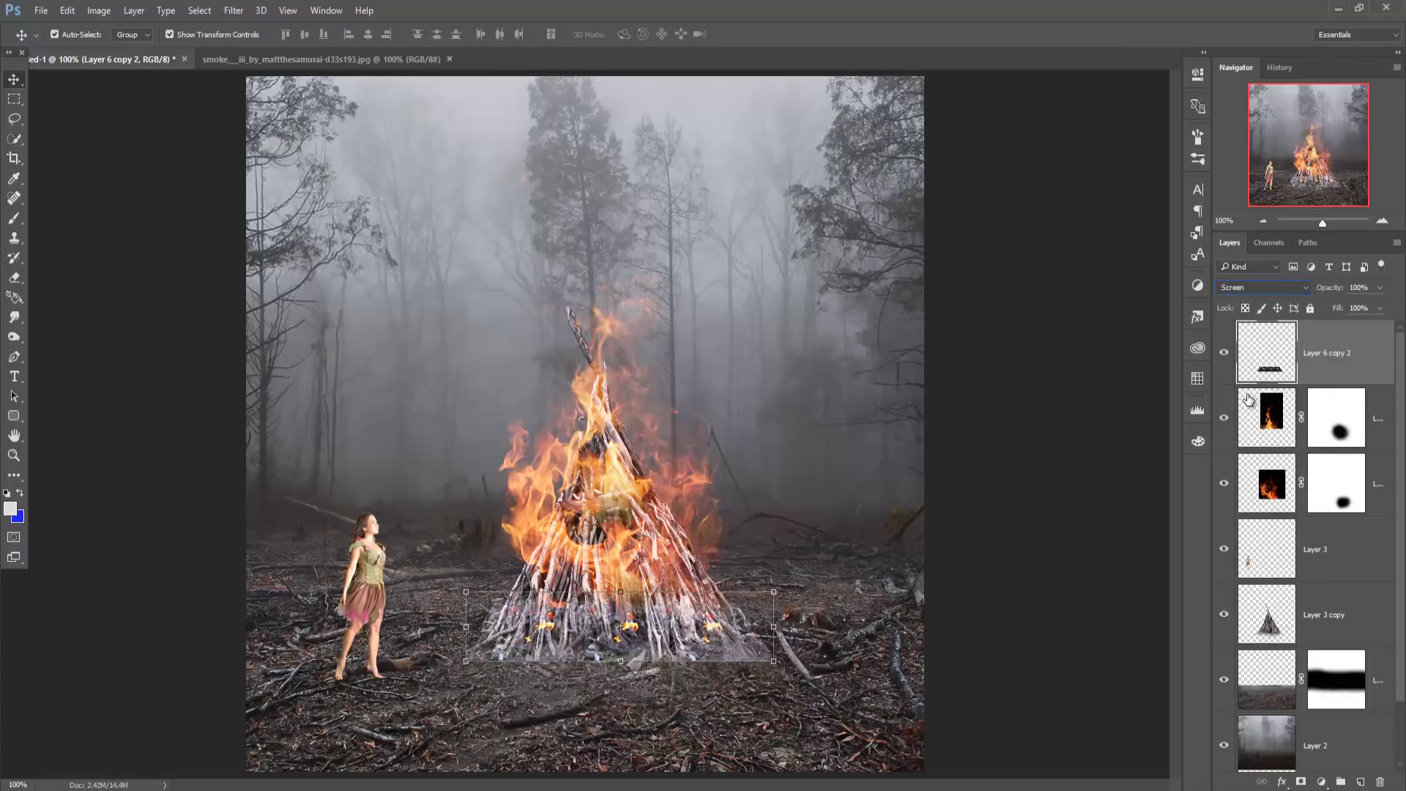
left_click(1254, 293)
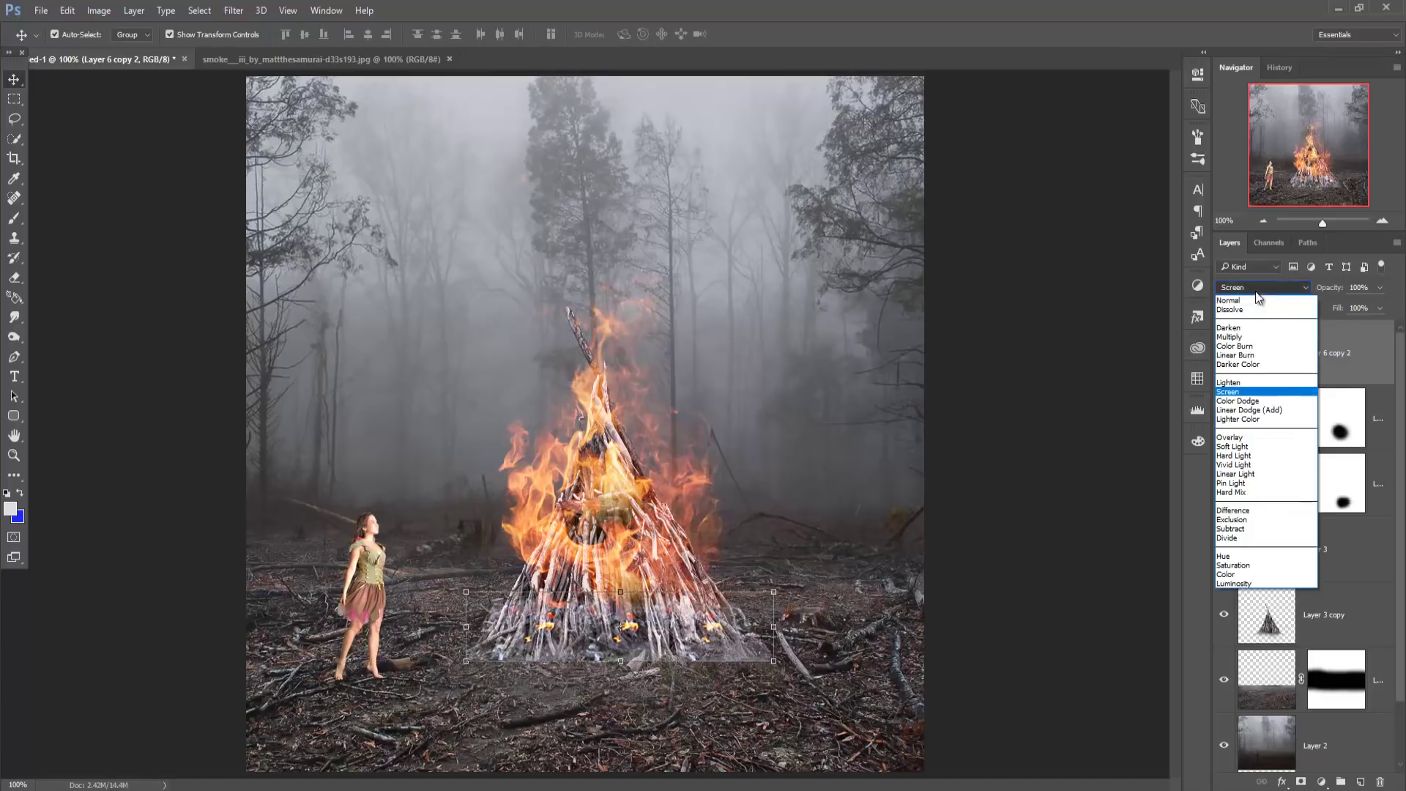
left_click(1231, 437)
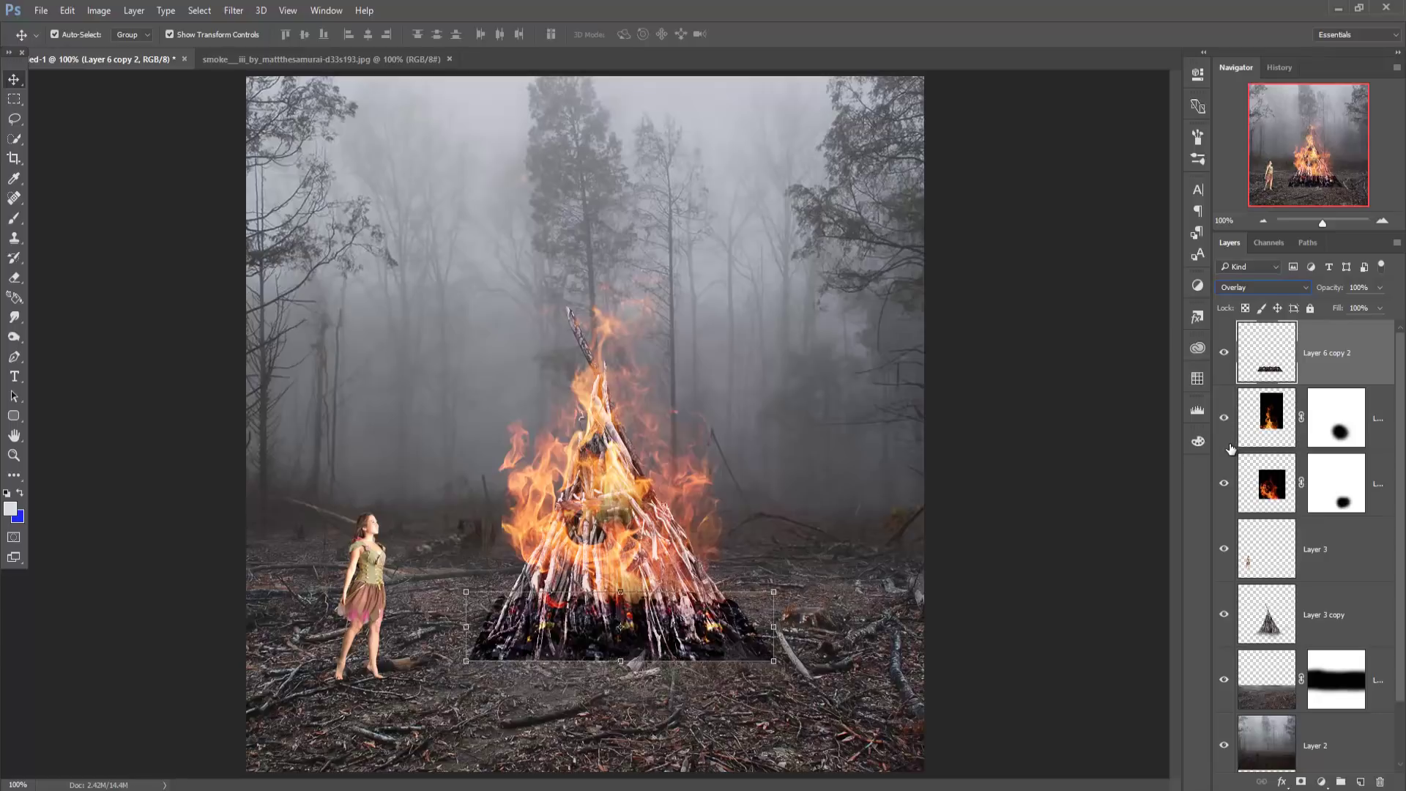
left_click(1380, 288)
left_click_drag(1379, 310, 1340, 316)
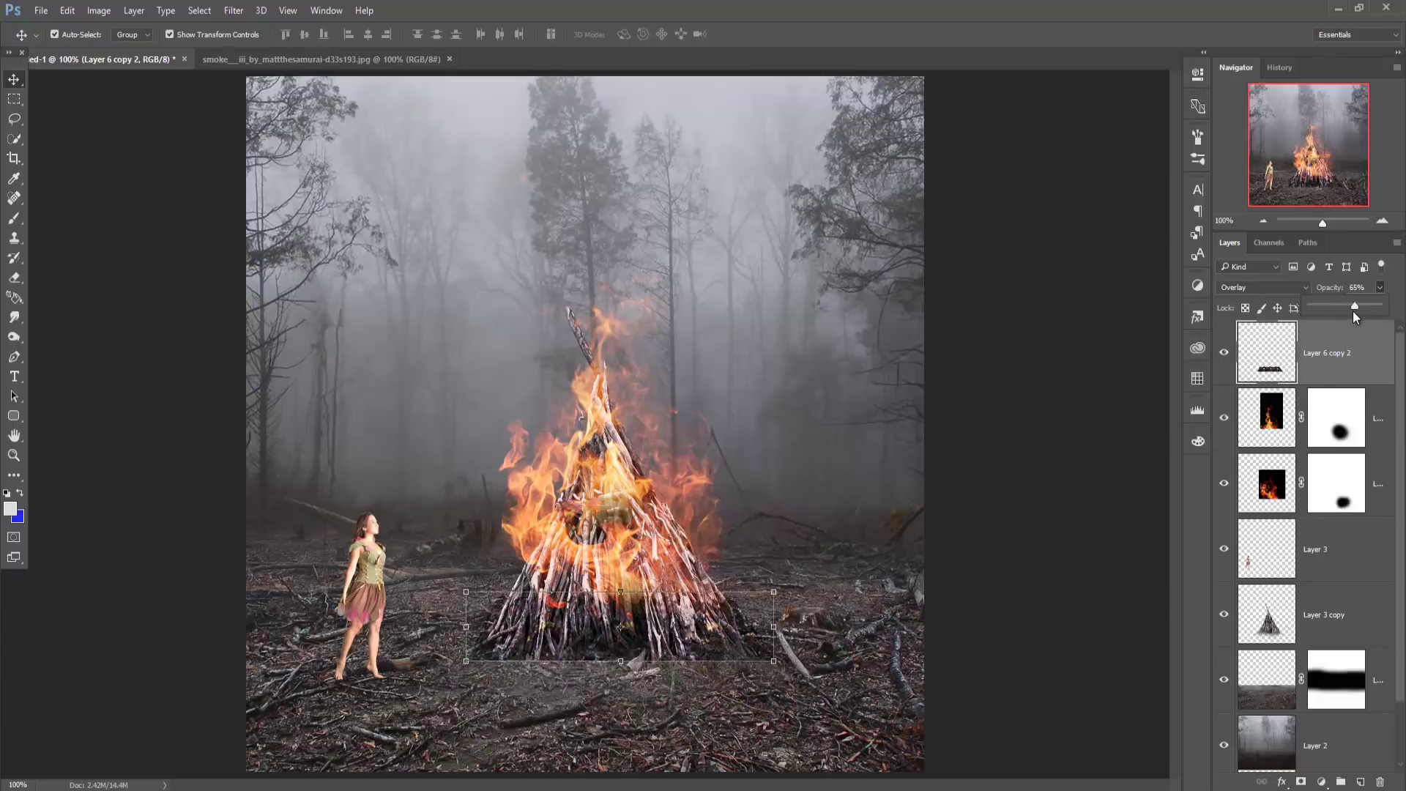
left_click(16, 79)
- Add a mask to the ember layer and paint away the embers' hard edges
left_click(1300, 782)
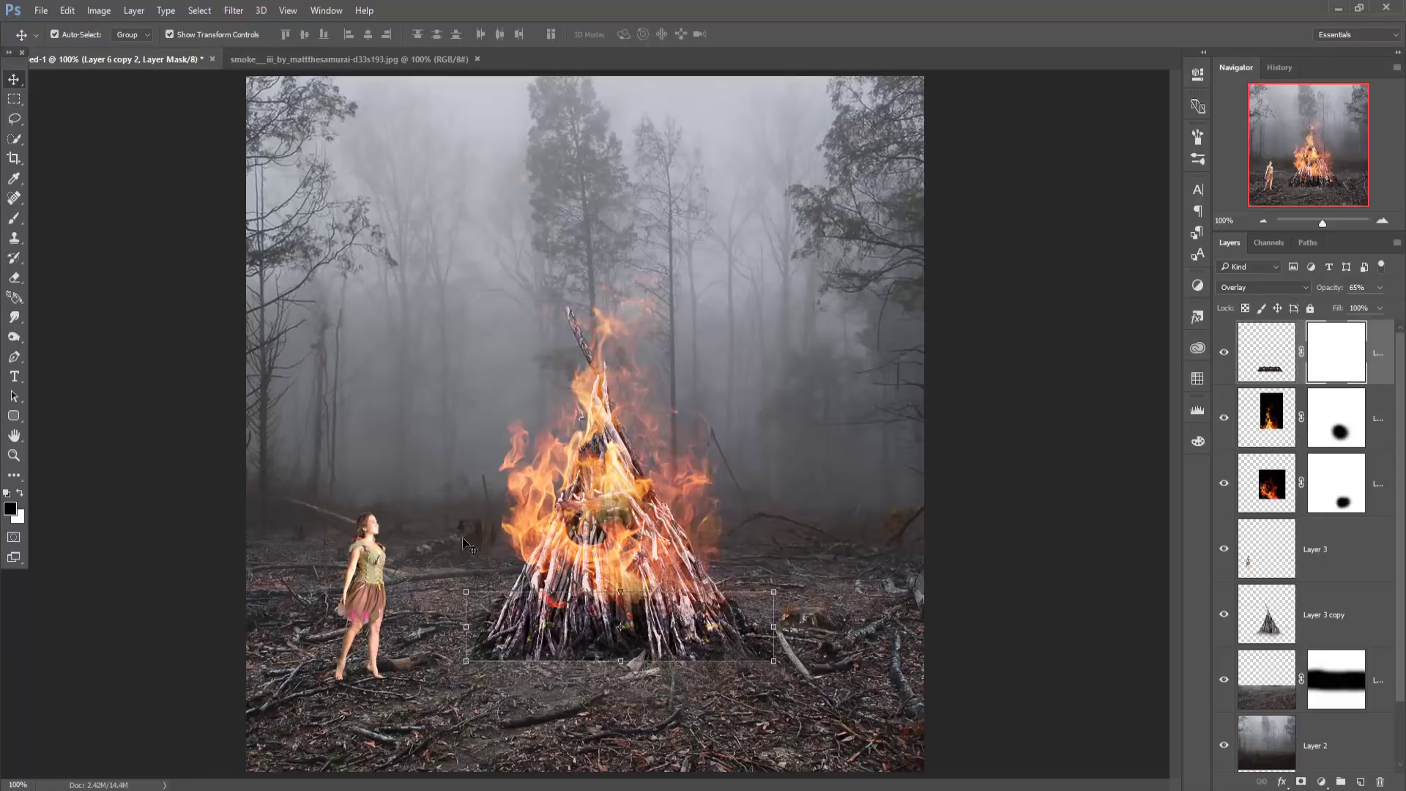
left_click(13, 218)
mouse_move(455, 596)
left_mouse_down()
mouse_move(439, 612)
mouse_move(483, 688)
mouse_move(560, 703)
mouse_move(766, 685)
mouse_move(792, 603)
mouse_move(776, 586)
mouse_move(753, 709)
mouse_move(650, 707)
left_mouse_up()
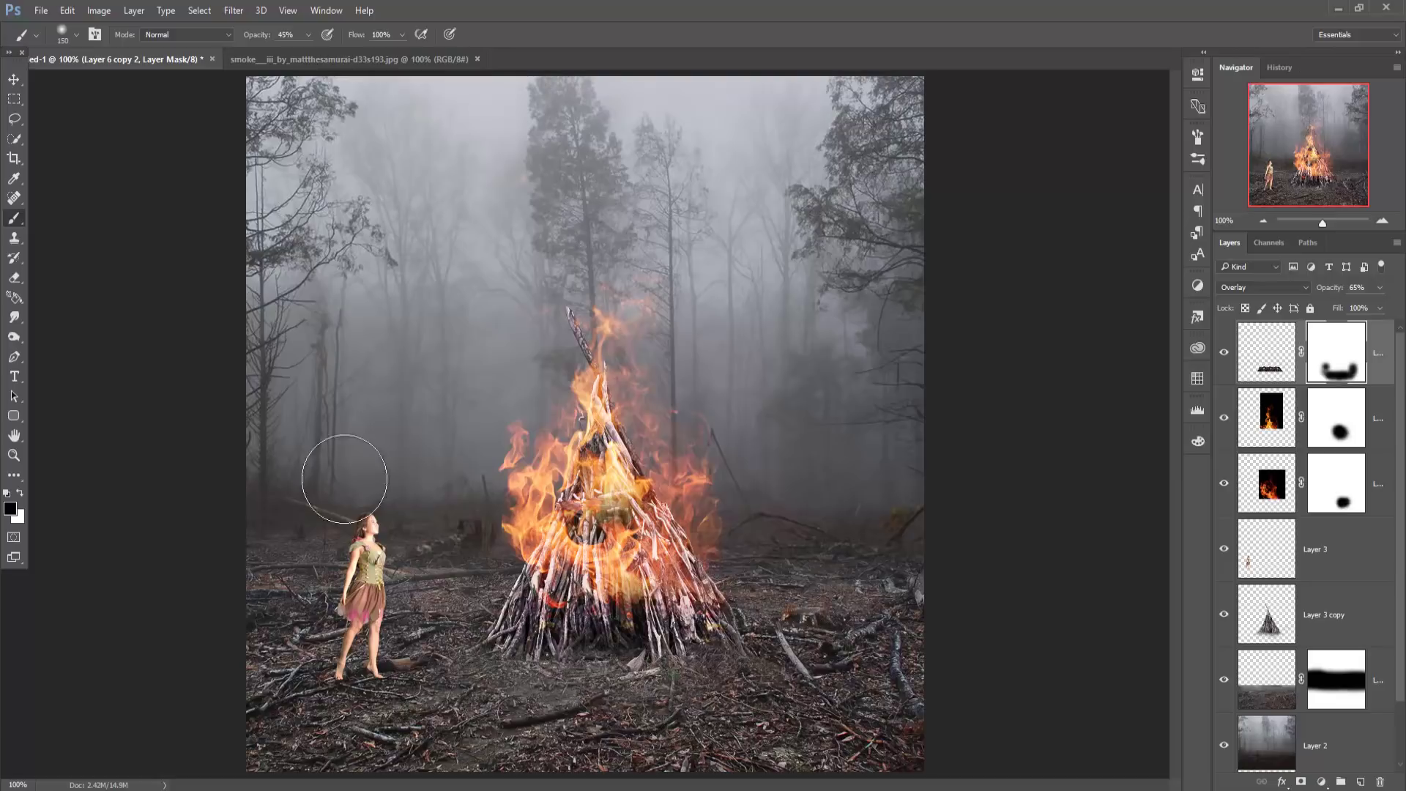
left_click(14, 79)
- Drag the smoke photo into the bonfire composite as a new layer
left_click(317, 59)
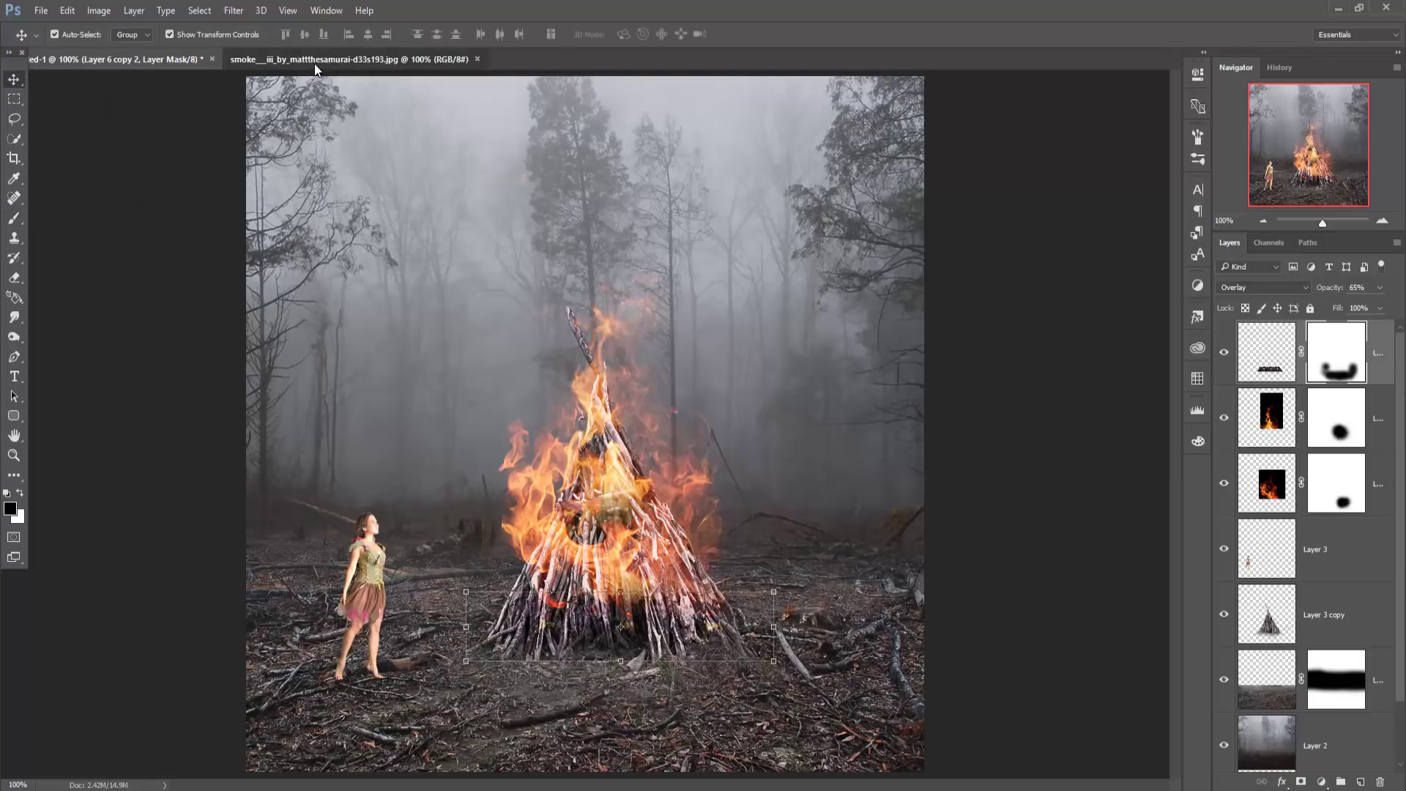
mouse_move(321, 80)
left_mouse_down()
mouse_move(990, 359)
mouse_move(619, 335)
left_mouse_up()
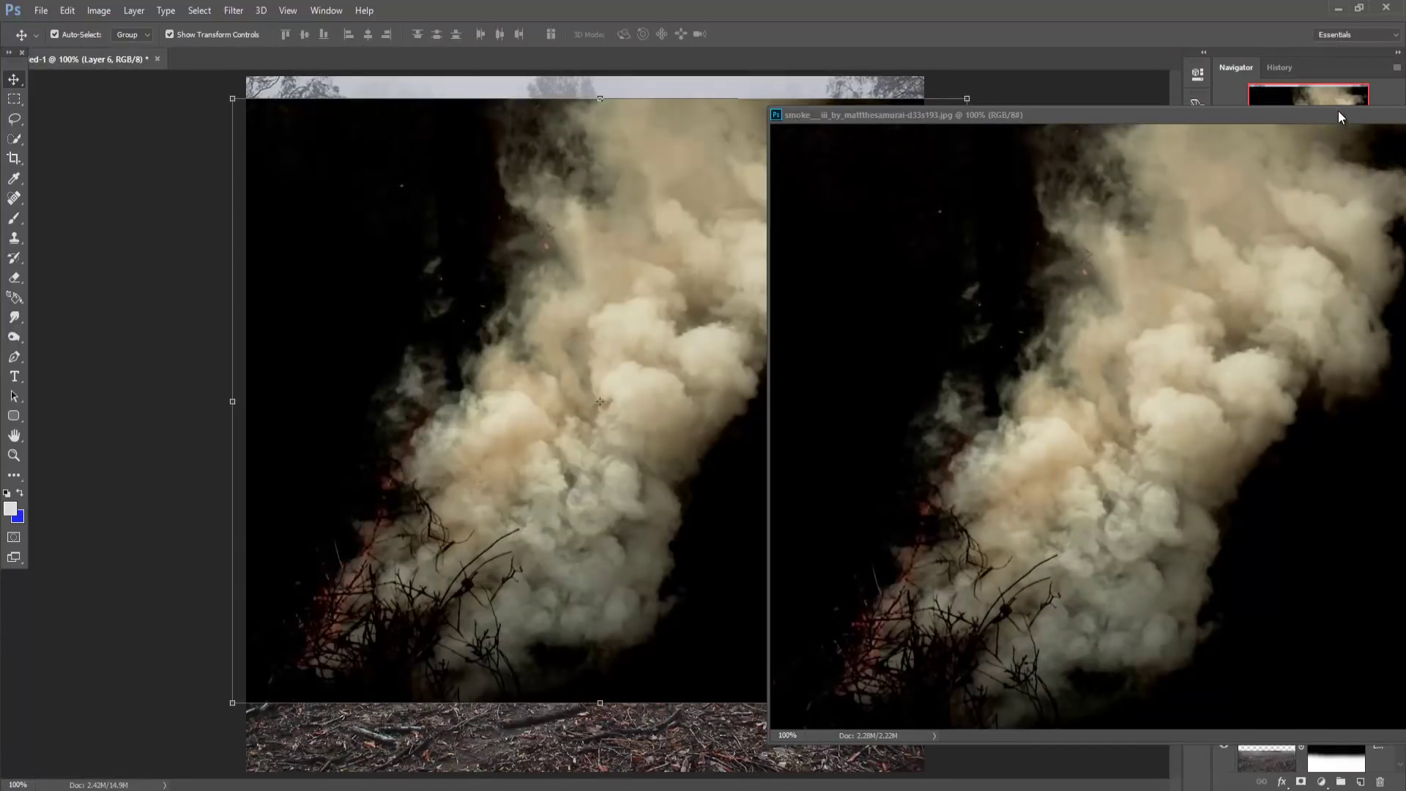
left_click_drag(1338, 112, 1053, 170)
left_click(1124, 174)
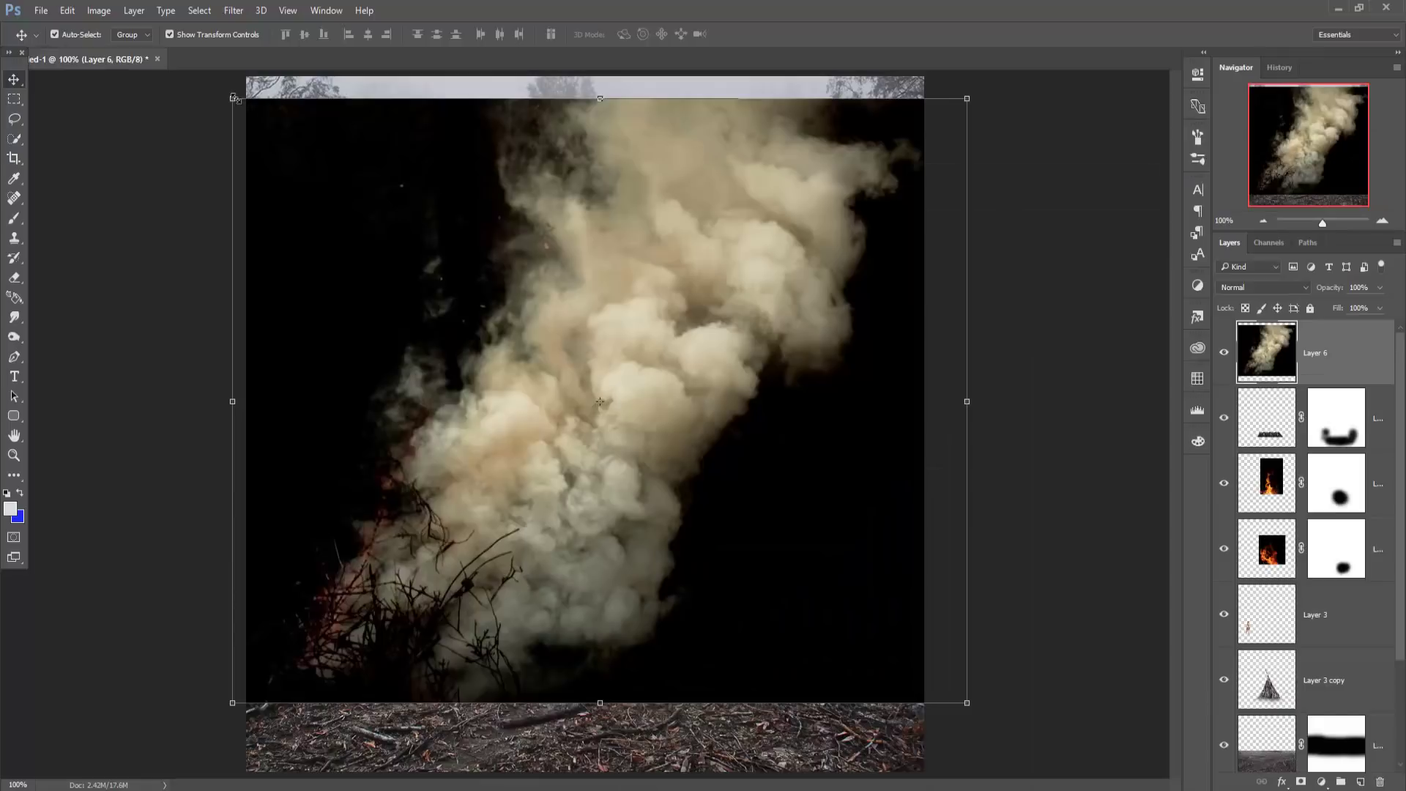
- Scale the smoke image to about 72% and position it above the burning teepee
left_click_drag(234, 99, 351, 196)
mouse_move(637, 315)
left_mouse_down()
mouse_move(720, 174)
mouse_move(708, 247)
left_mouse_up()
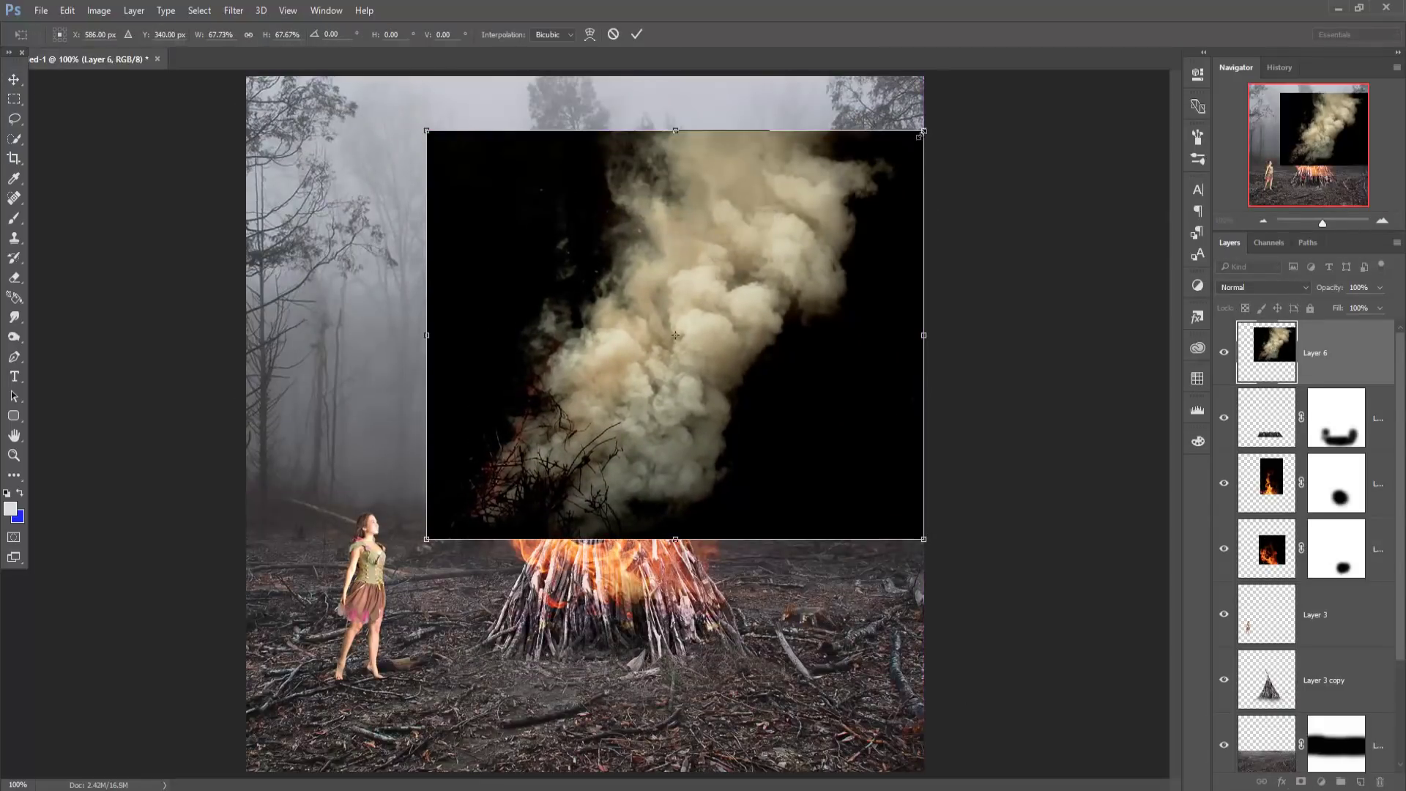
left_click_drag(921, 133, 941, 113)
left_click_drag(777, 161, 778, 136)
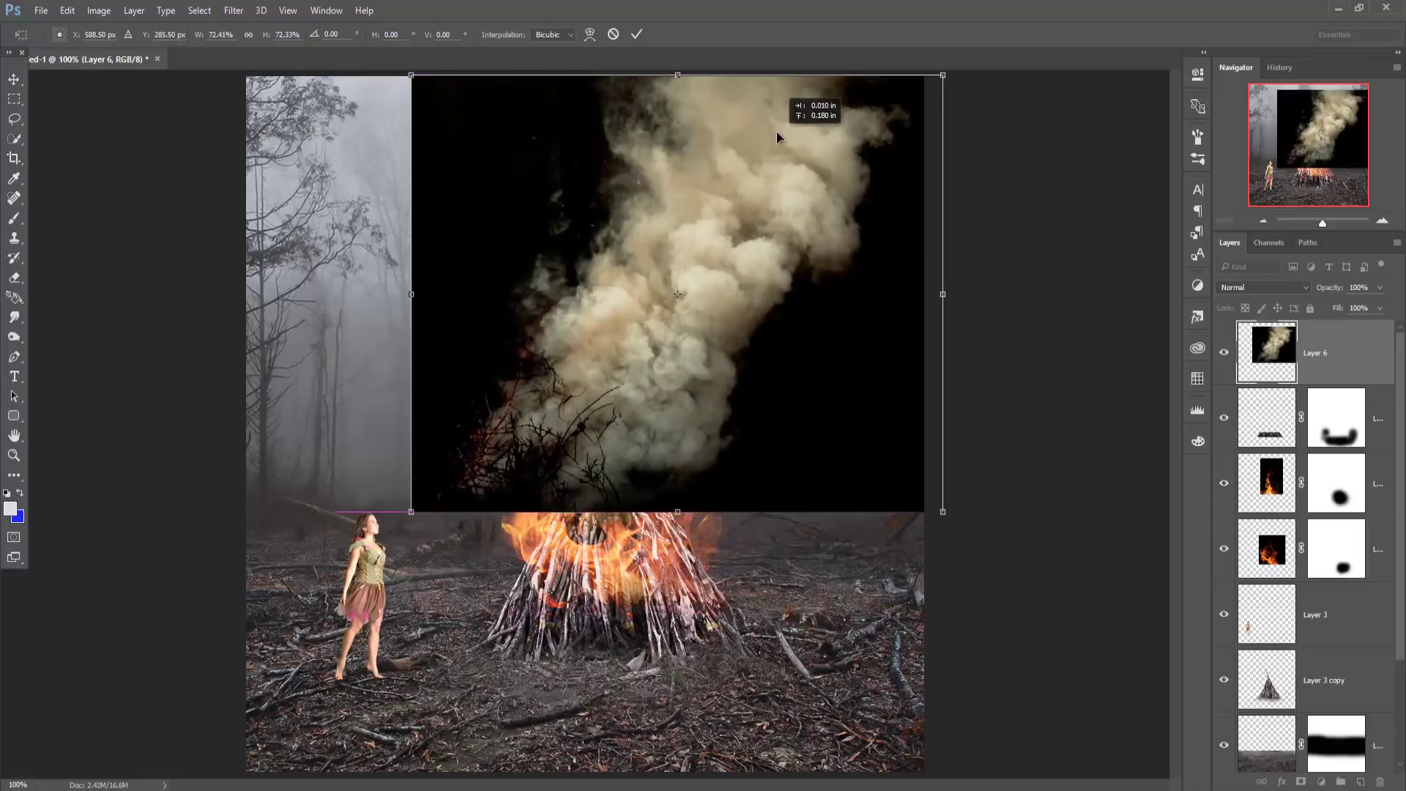
left_click_drag(687, 331, 693, 332)
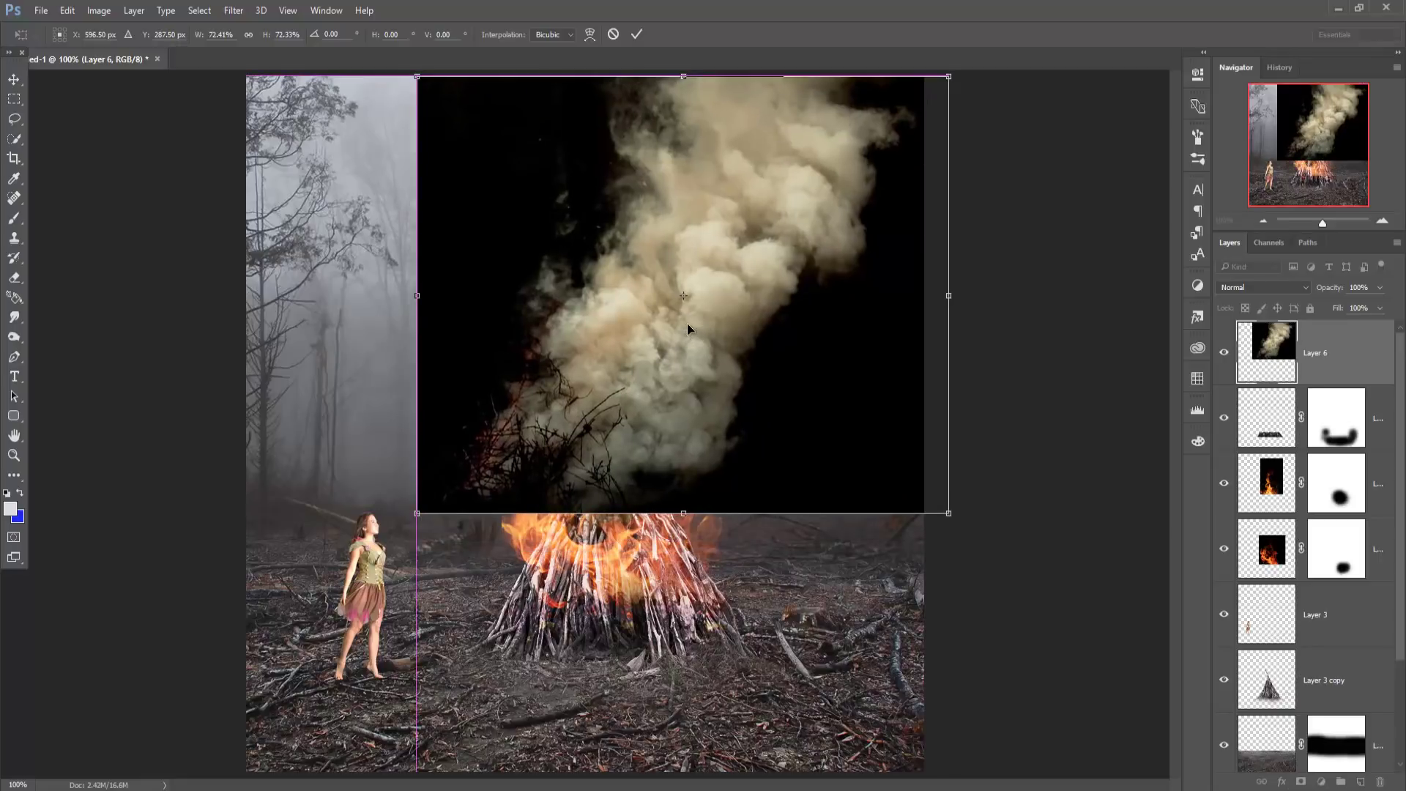
left_click(636, 35)
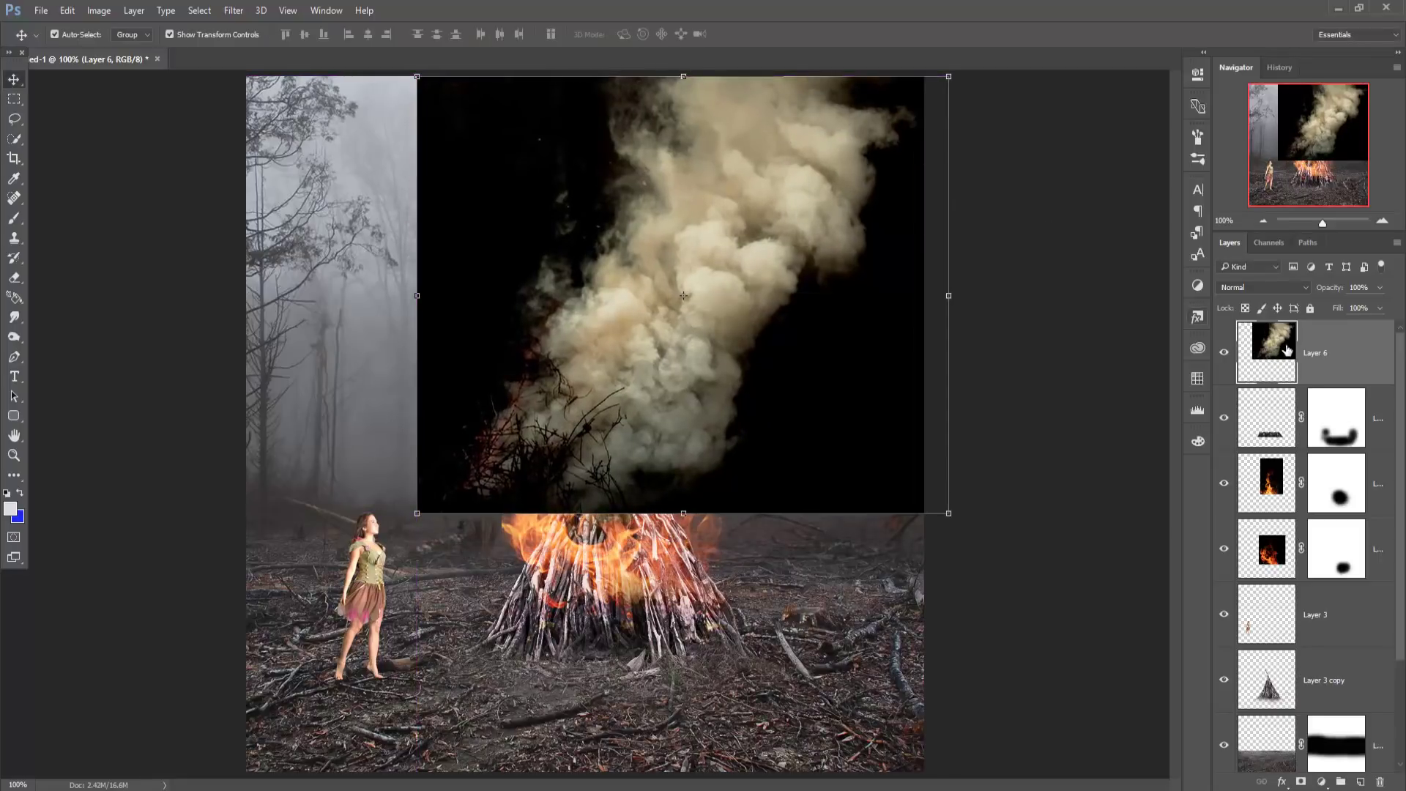
- Open the blend mode list for the smoke layer
left_click(1306, 286)
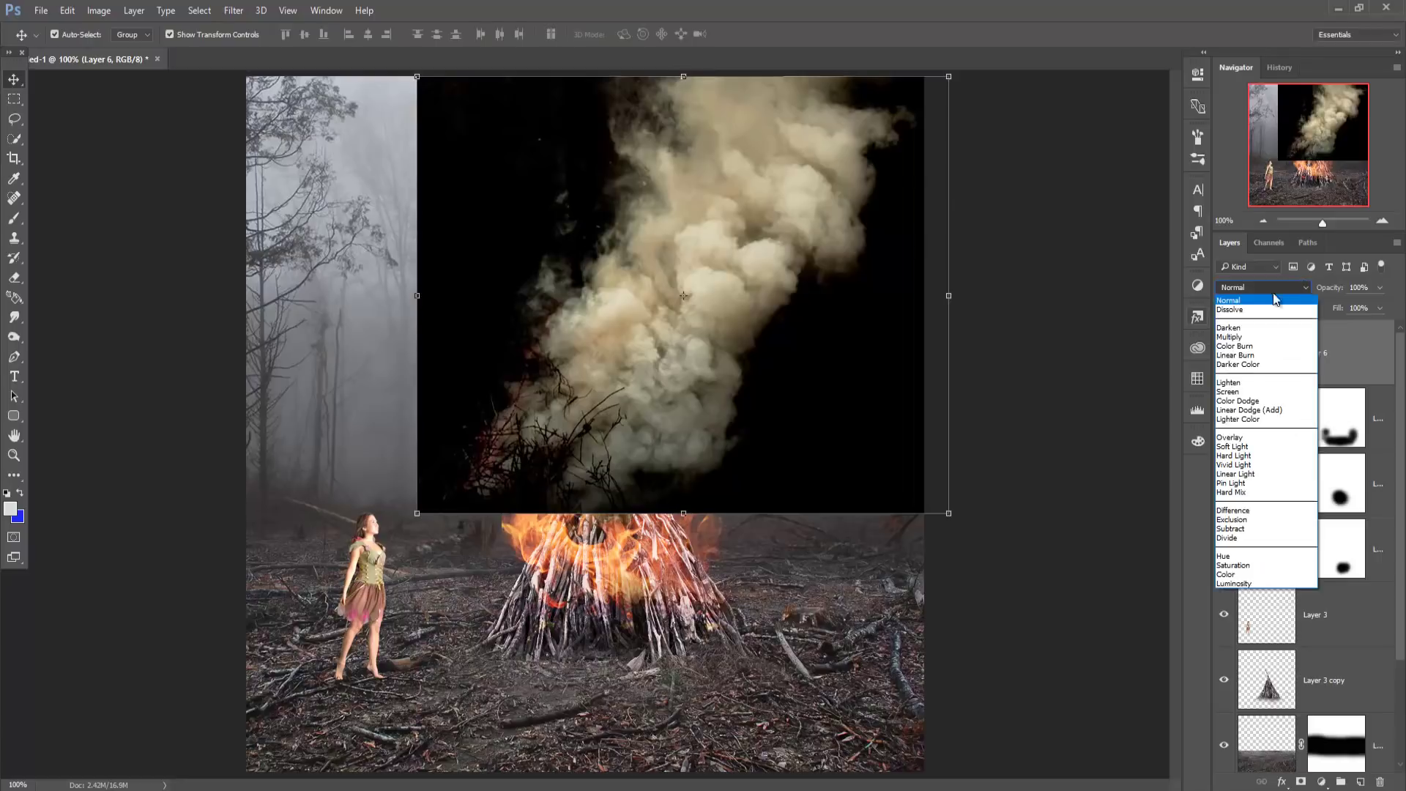
- Set the smoke to Screen, enlarge it to about 88% over the fire, and move it below the flames
left_click(1243, 394)
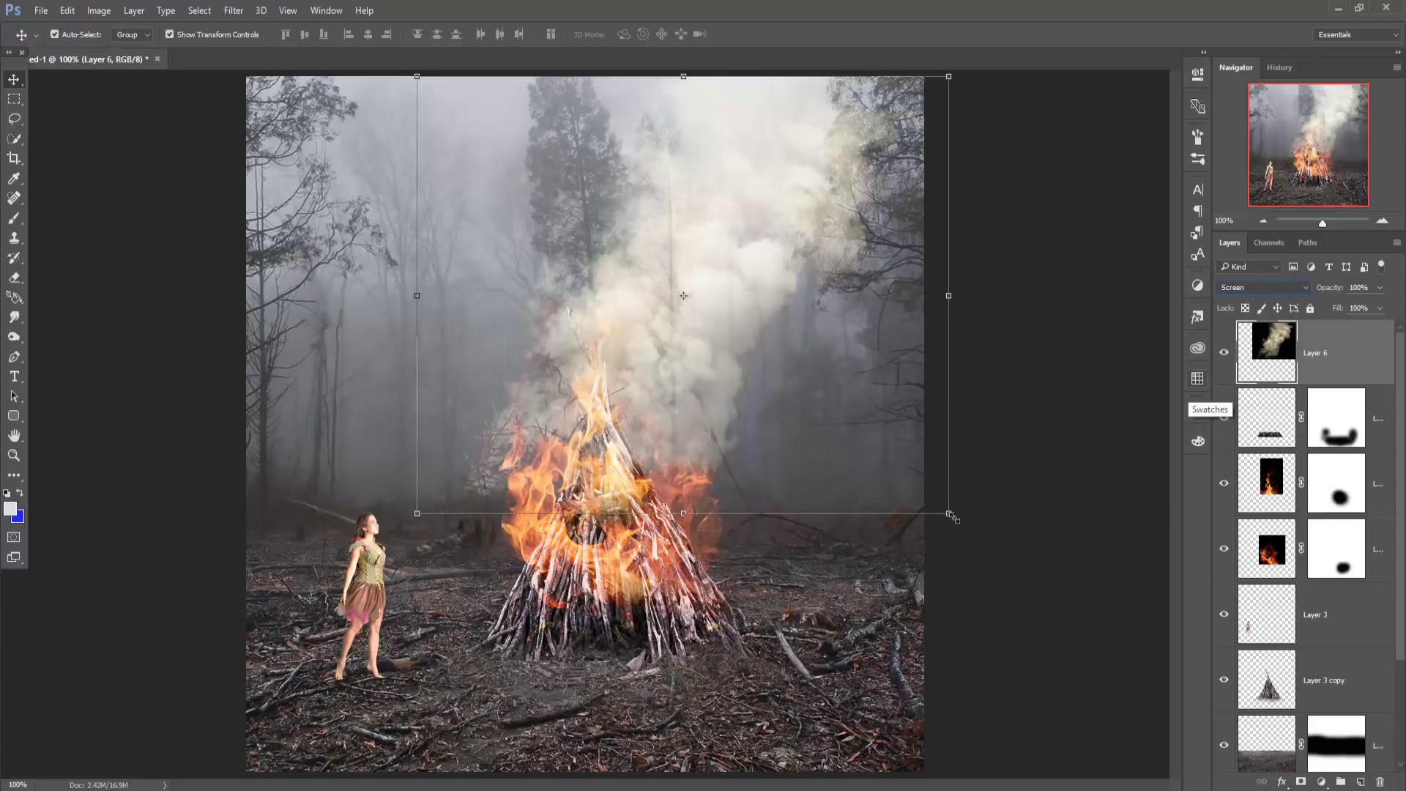
left_click_drag(950, 514, 820, 465)
left_click_drag(618, 366, 608, 410)
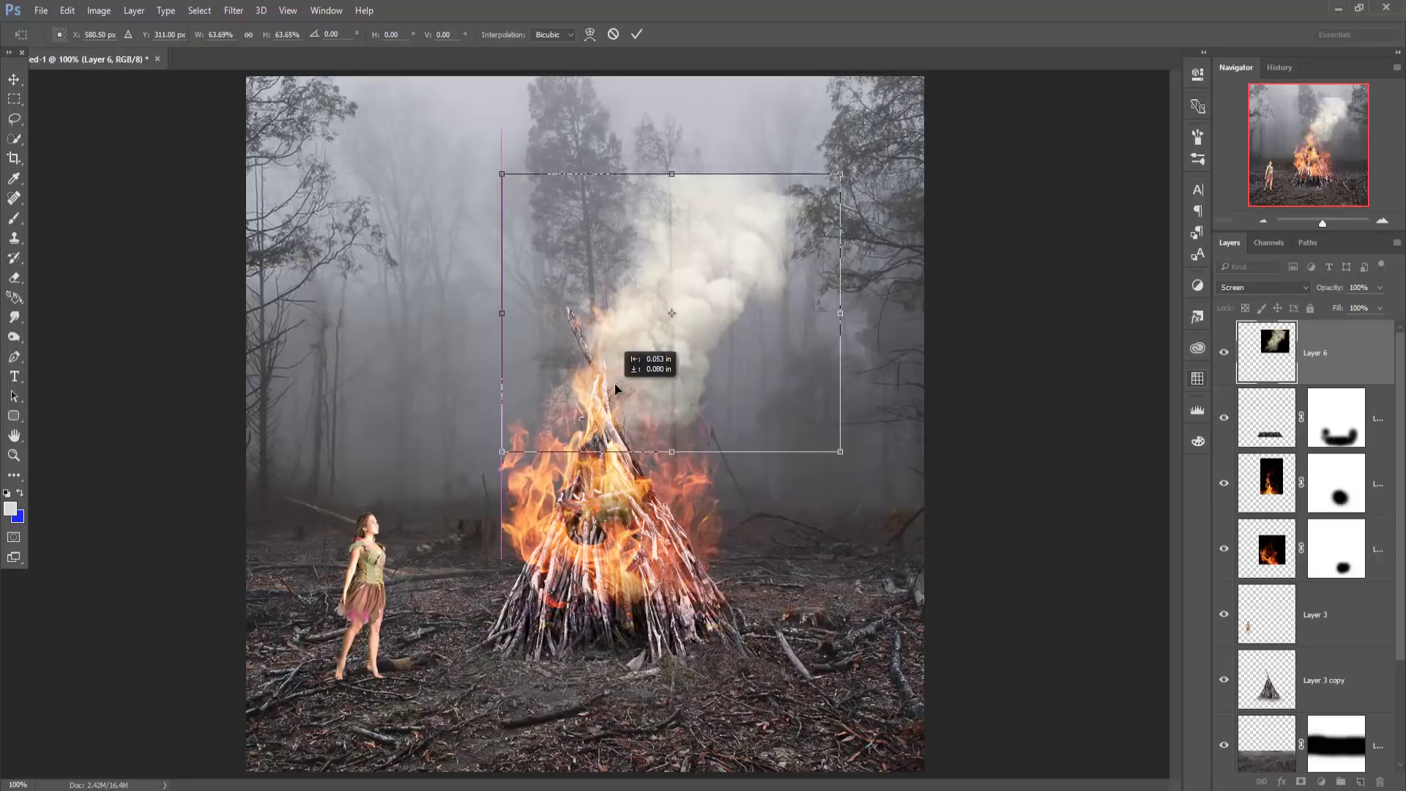
mouse_move(608, 410)
left_mouse_down()
mouse_move(614, 380)
mouse_move(602, 381)
left_mouse_up()
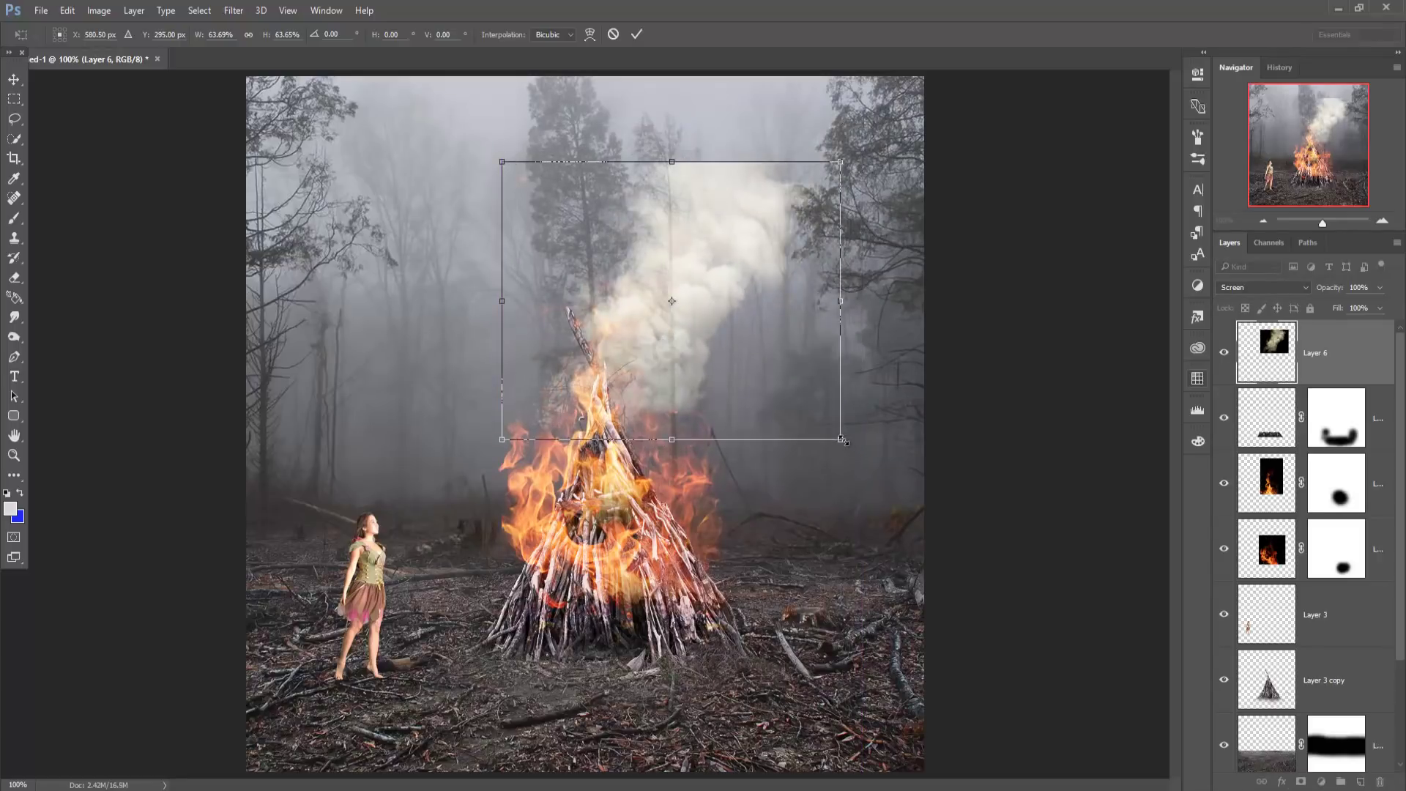
mouse_move(840, 441)
left_mouse_down()
mouse_move(872, 508)
mouse_move(906, 530)
left_mouse_up()
mouse_move(689, 349)
left_mouse_down()
mouse_move(697, 311)
mouse_move(696, 327)
left_mouse_up()
mouse_move(684, 383)
left_mouse_down()
mouse_move(691, 440)
mouse_move(690, 313)
mouse_move(681, 351)
left_mouse_up()
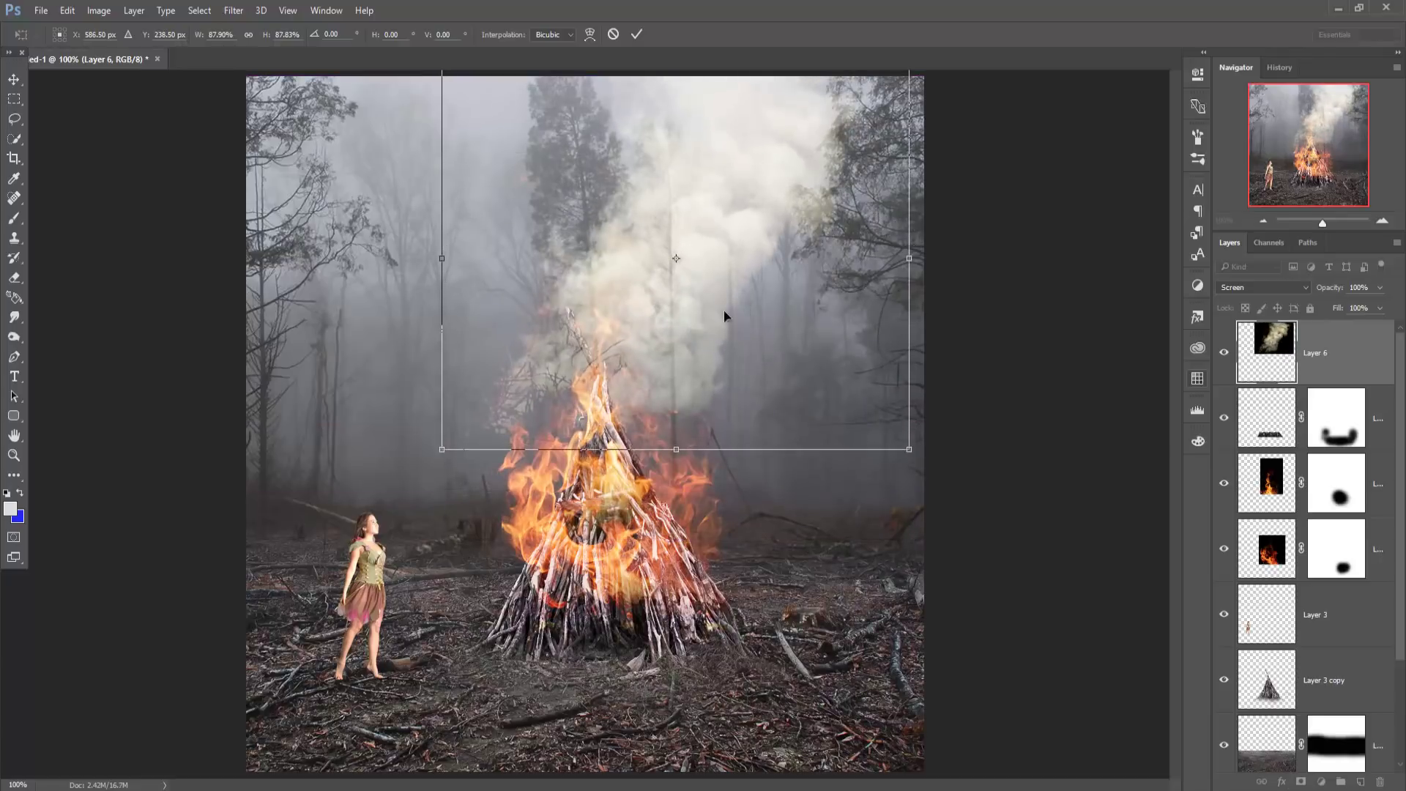
left_click(637, 33)
mouse_move(1348, 372)
left_mouse_down()
mouse_move(1348, 568)
mouse_move(1331, 584)
left_mouse_up()
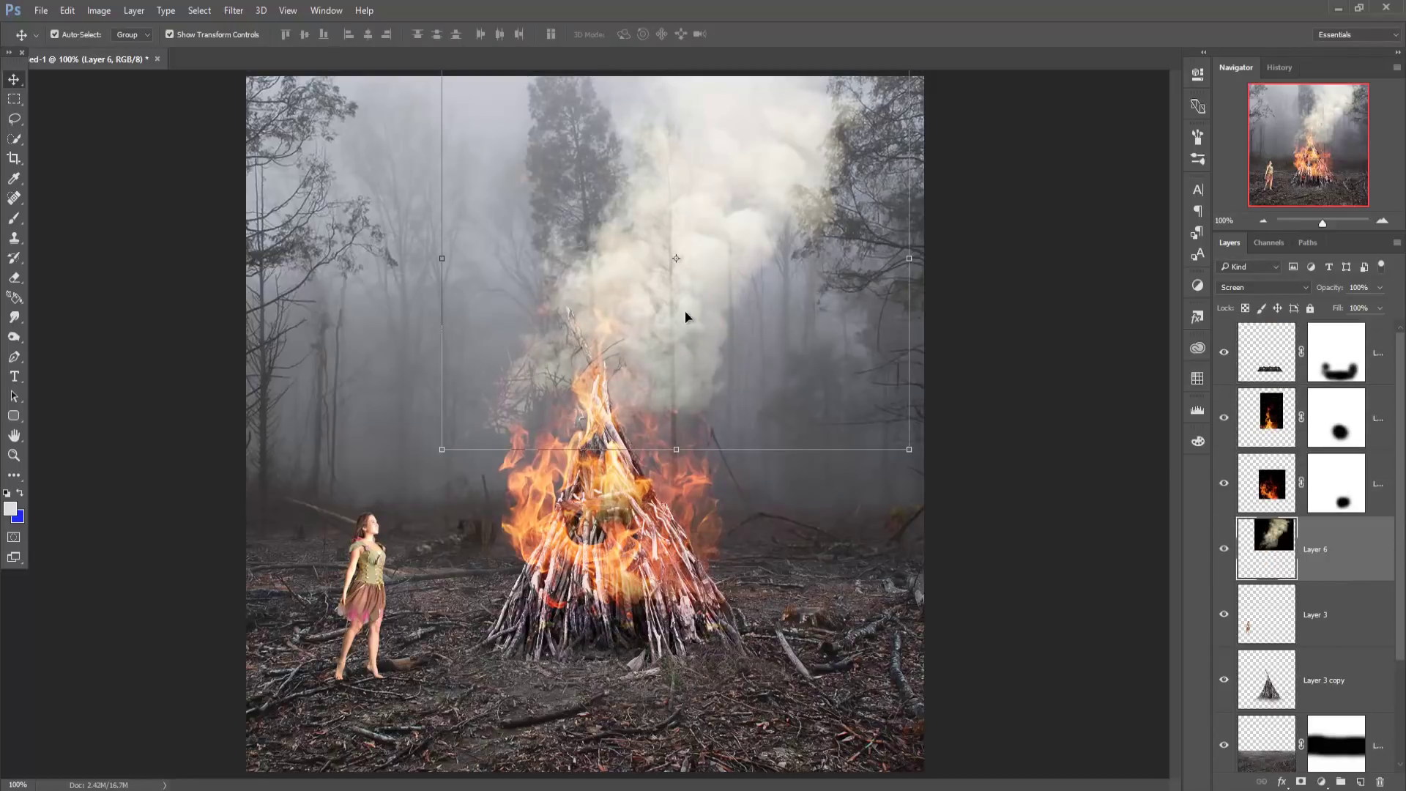
- Rotate the smoke plume about -6.6° and shift it slightly up-left above the bonfire
left_click(688, 344)
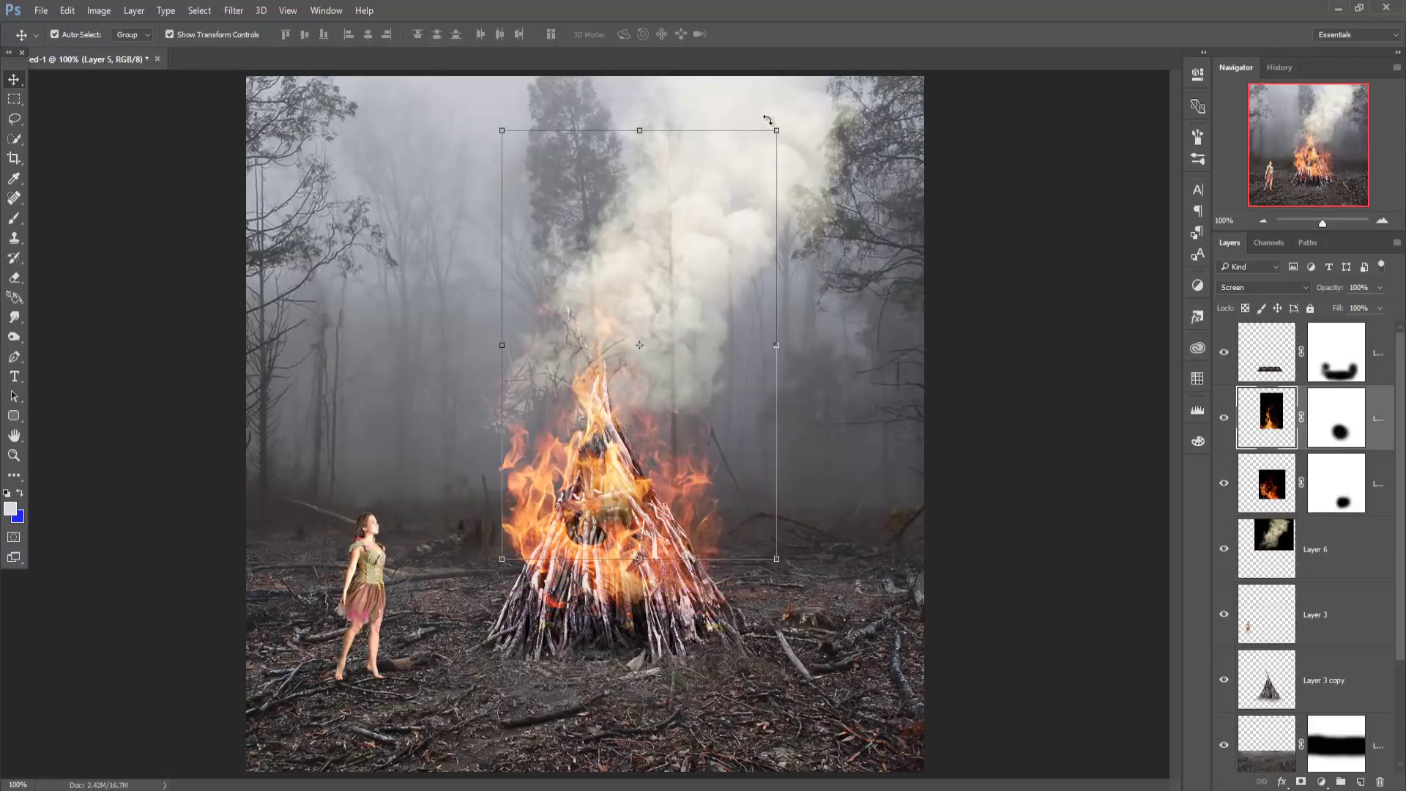
left_click_drag(767, 118, 783, 145)
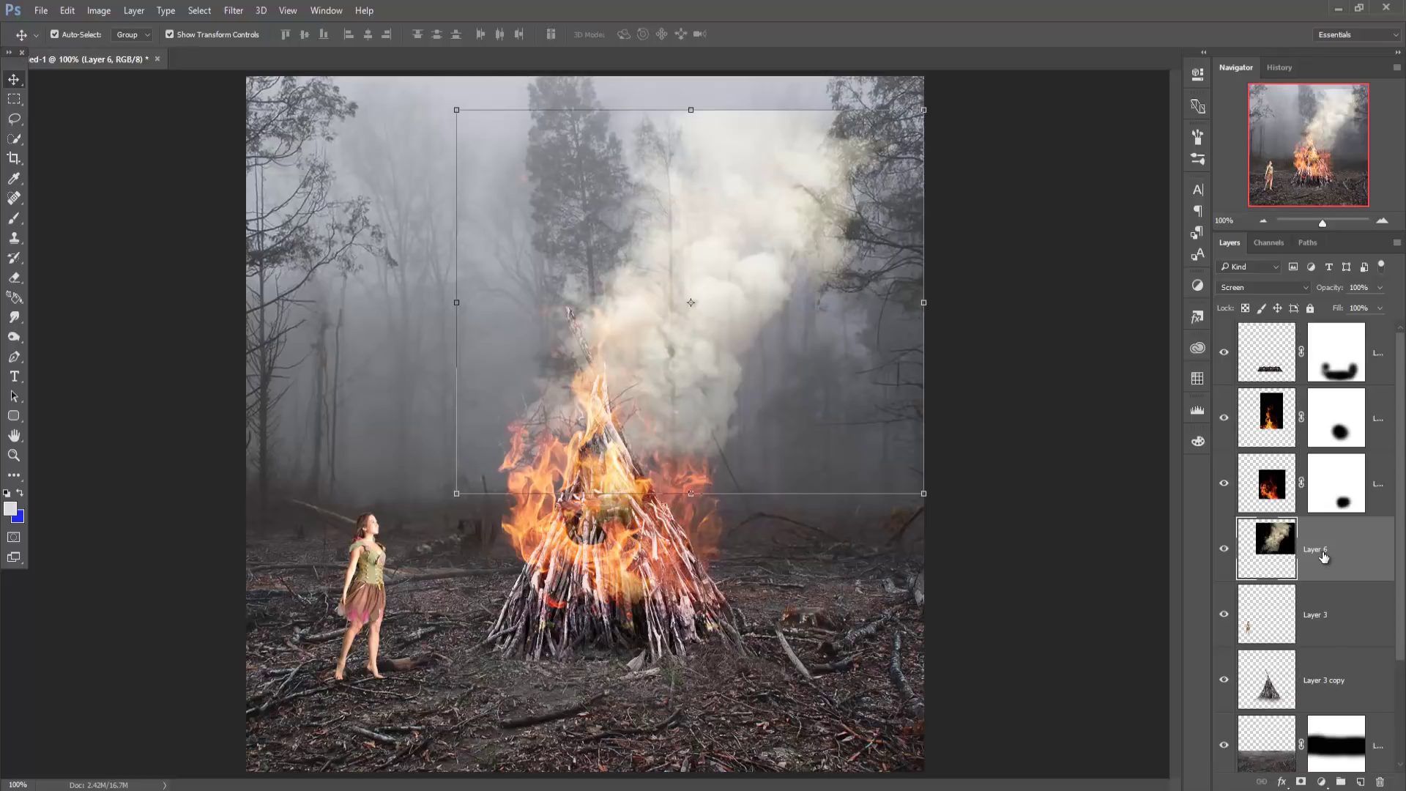
key("ctrl+t")
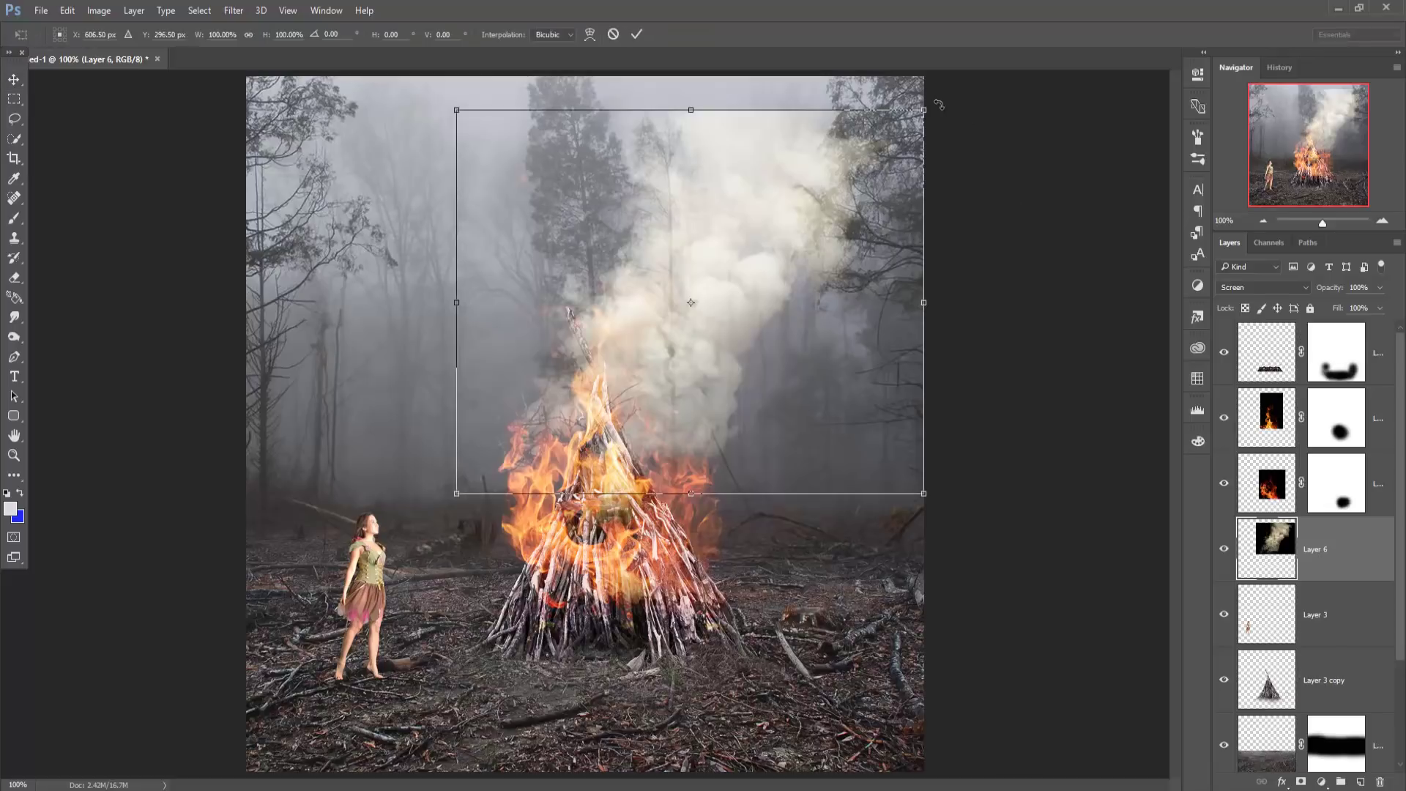
left_click_drag(939, 104, 916, 76)
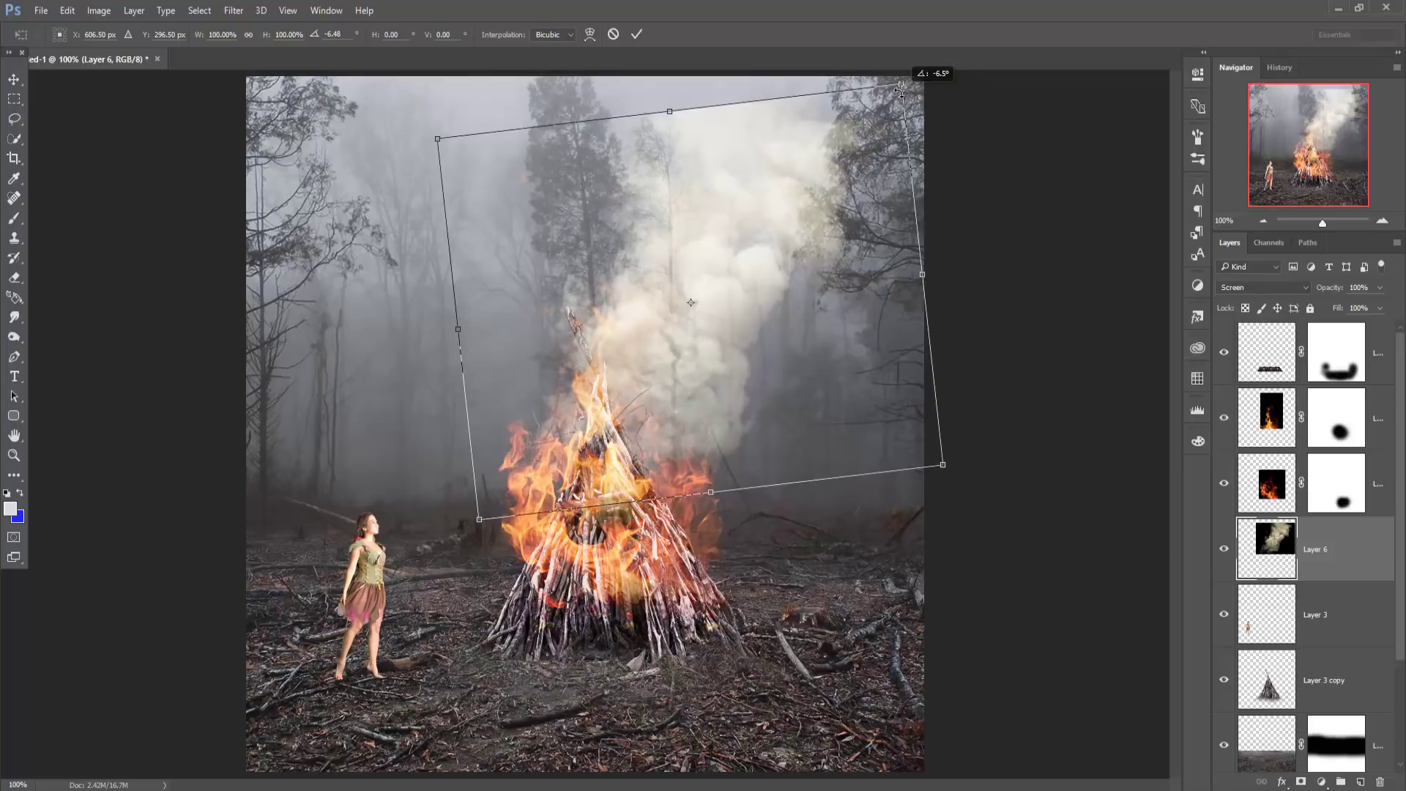
left_click_drag(743, 293, 736, 292)
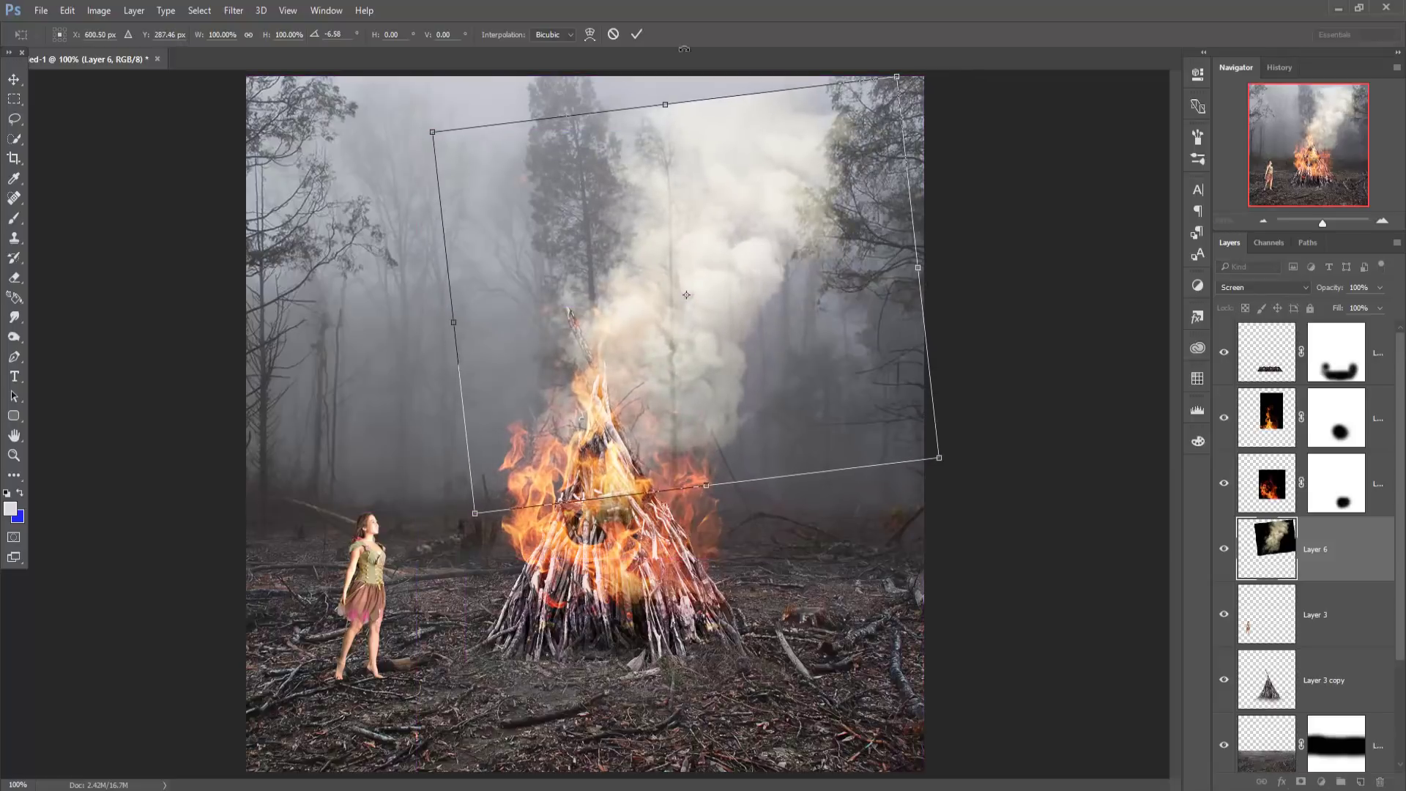
left_click(636, 34)
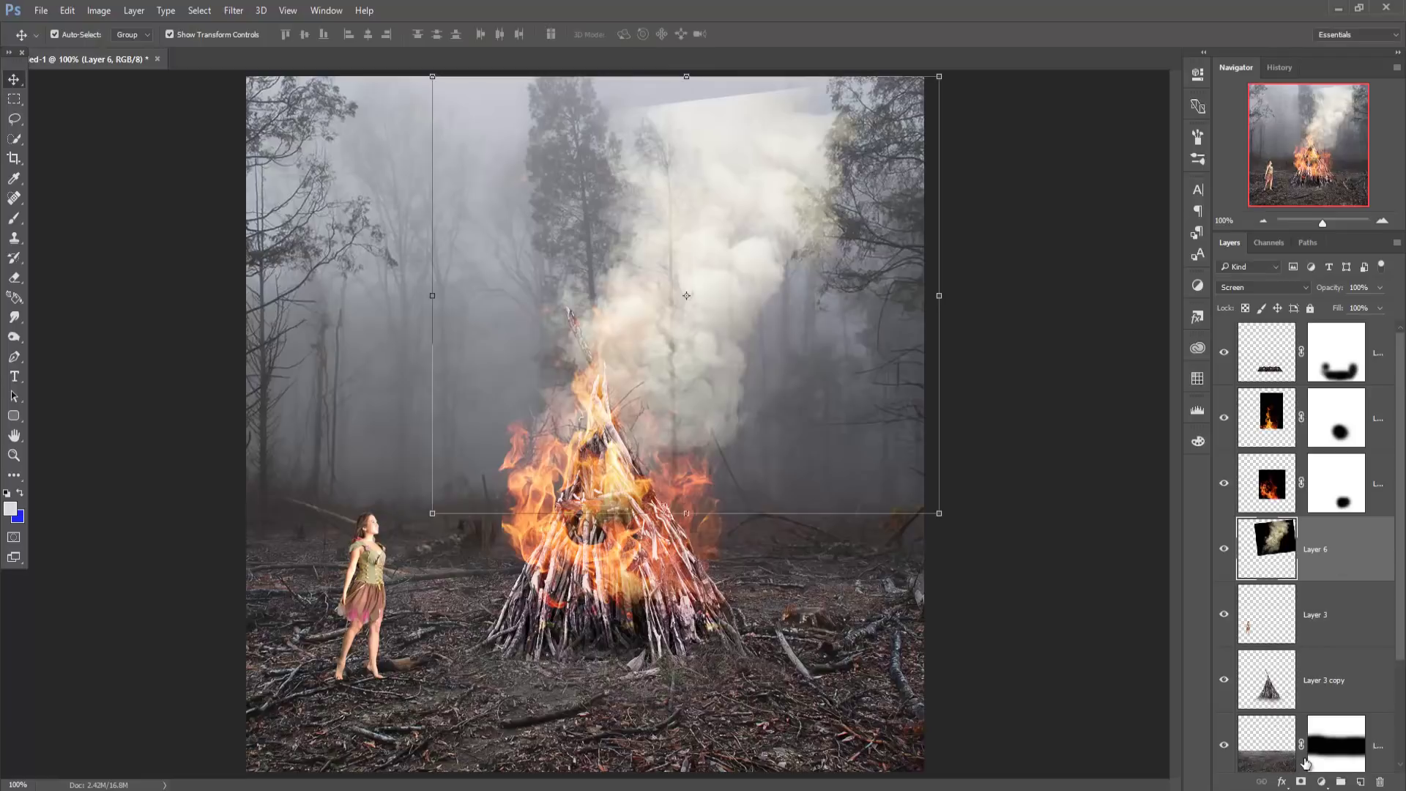
- Mask the smoke layer and fade the plume near the image top with a 35% opacity brush
left_click(1300, 782)
left_click(11, 218)
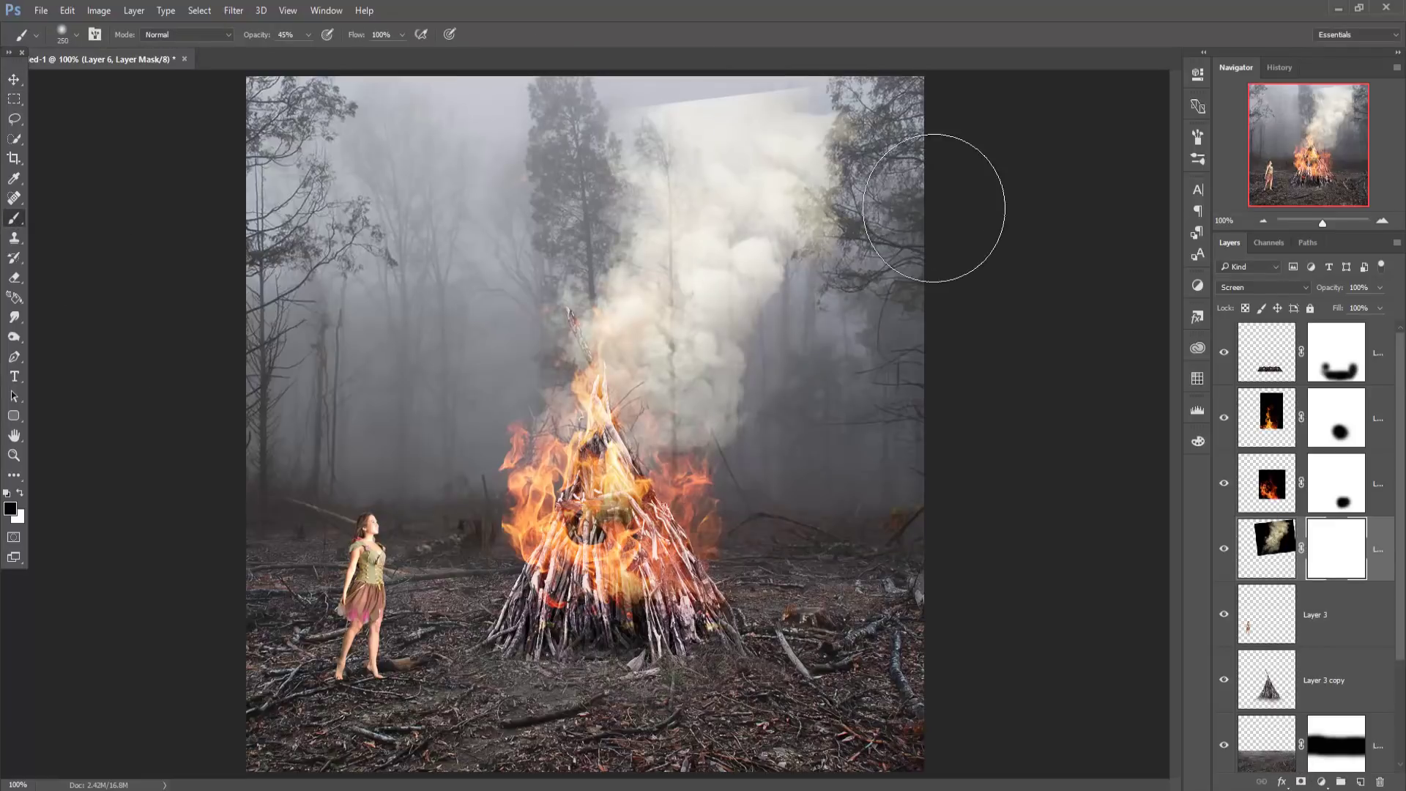
key("bracketright")
key("bracketright")
key("bracketright")
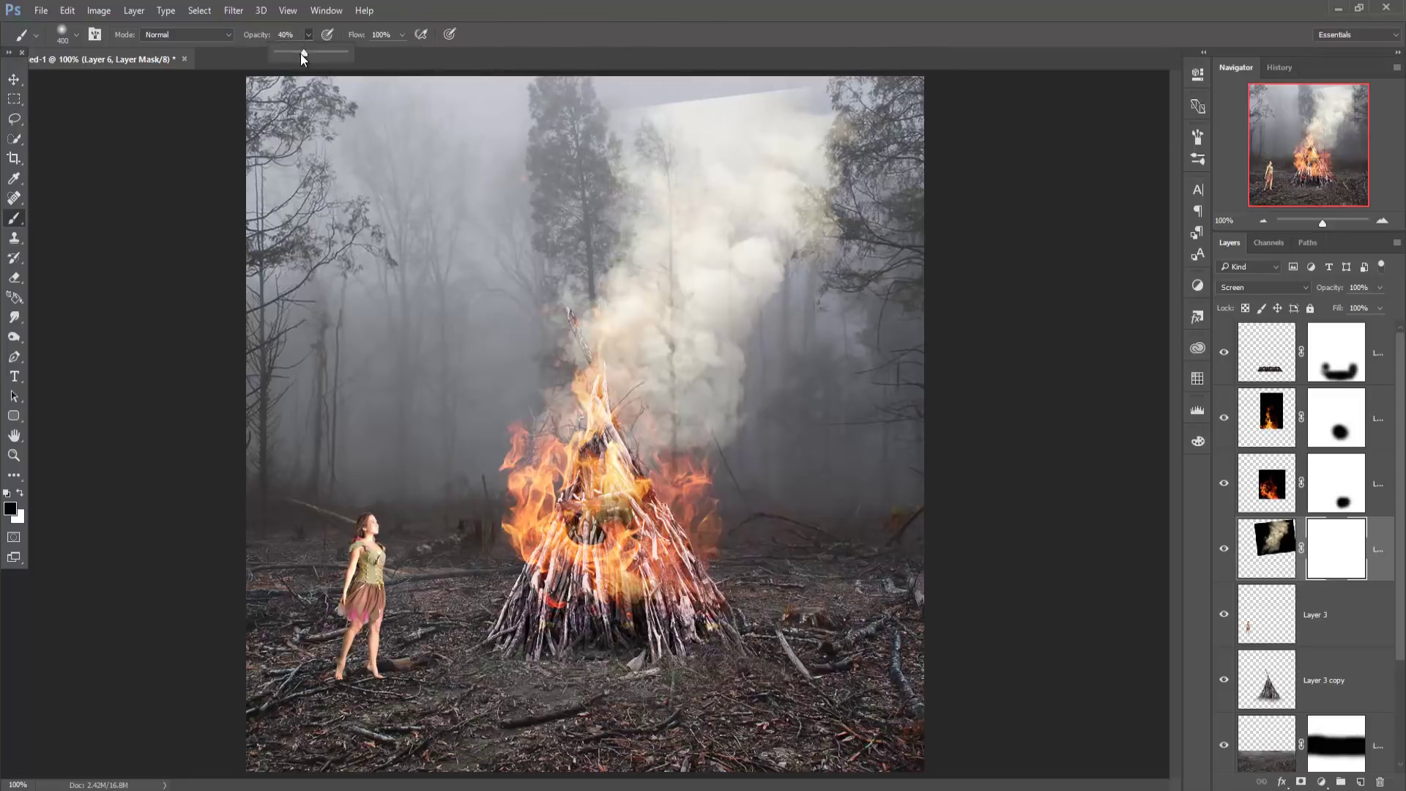
left_click_drag(303, 57, 301, 57)
left_click_drag(691, 94, 586, 81)
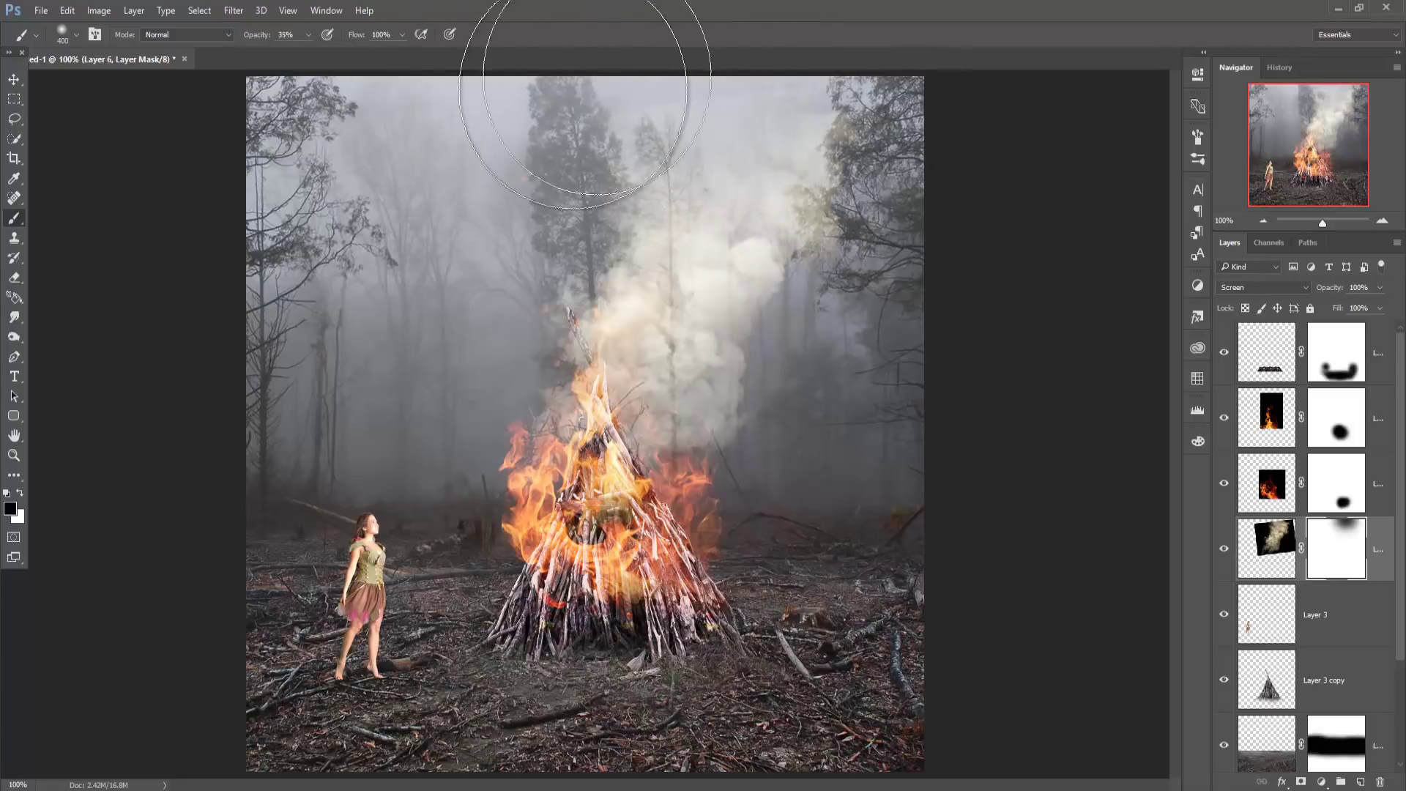
mouse_move(103, 59)
left_mouse_down()
mouse_move(594, 42)
mouse_move(643, 63)
left_mouse_up()
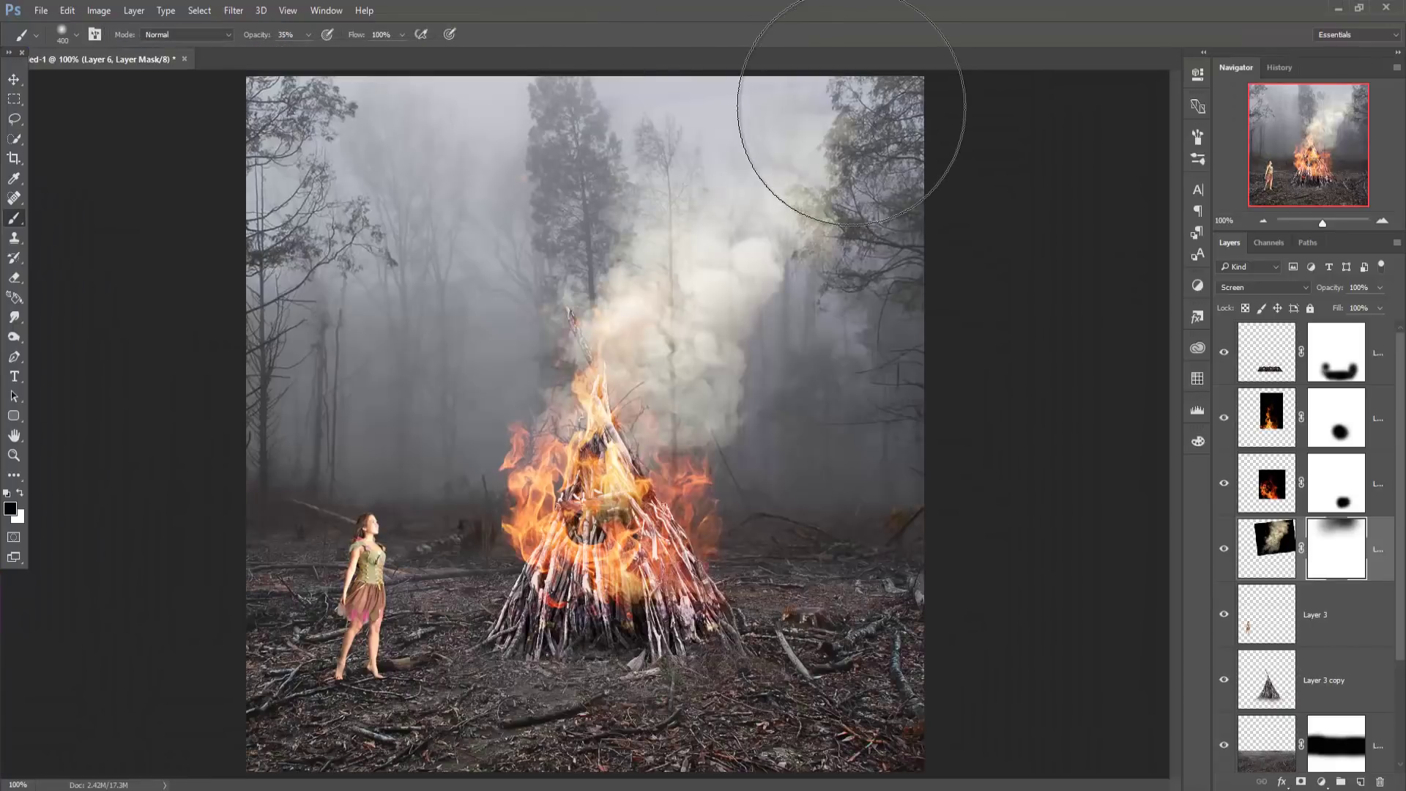
- Fade the smoke over the trees left of the plume and along the right-side trees
key("bracketleft")
key("bracketleft")
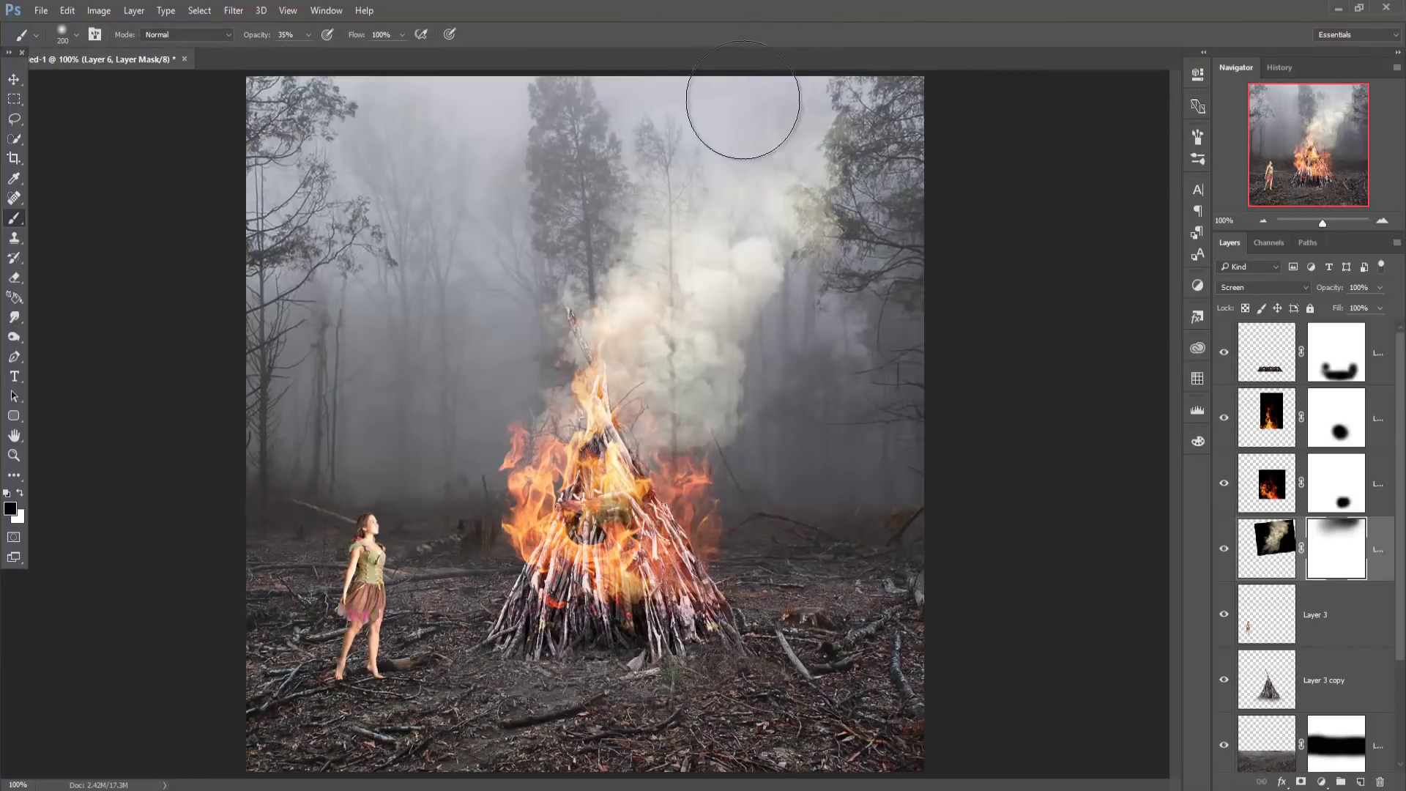
mouse_move(659, 132)
left_mouse_down()
mouse_move(496, 173)
mouse_move(534, 205)
mouse_move(538, 284)
left_mouse_up()
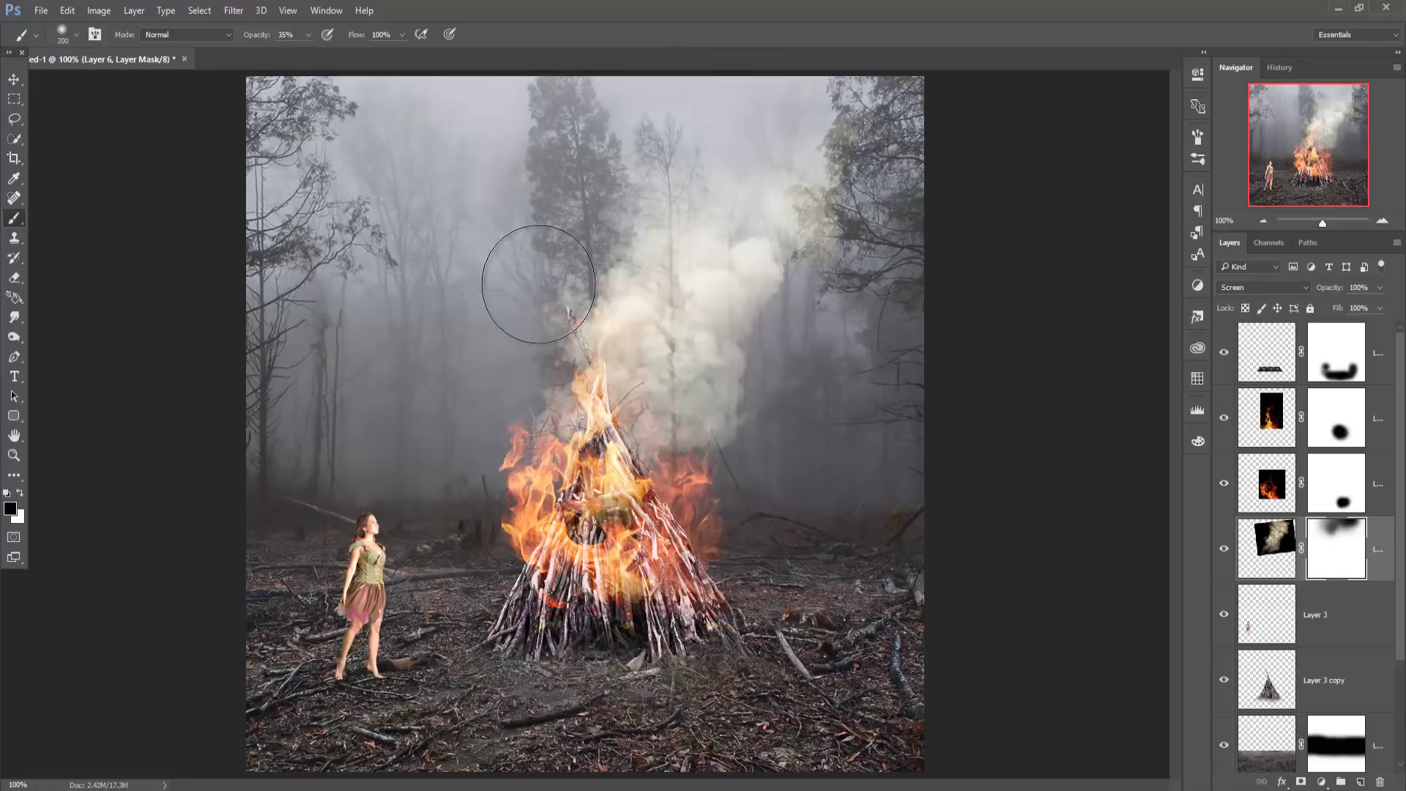
key("bracketright")
key("bracketright")
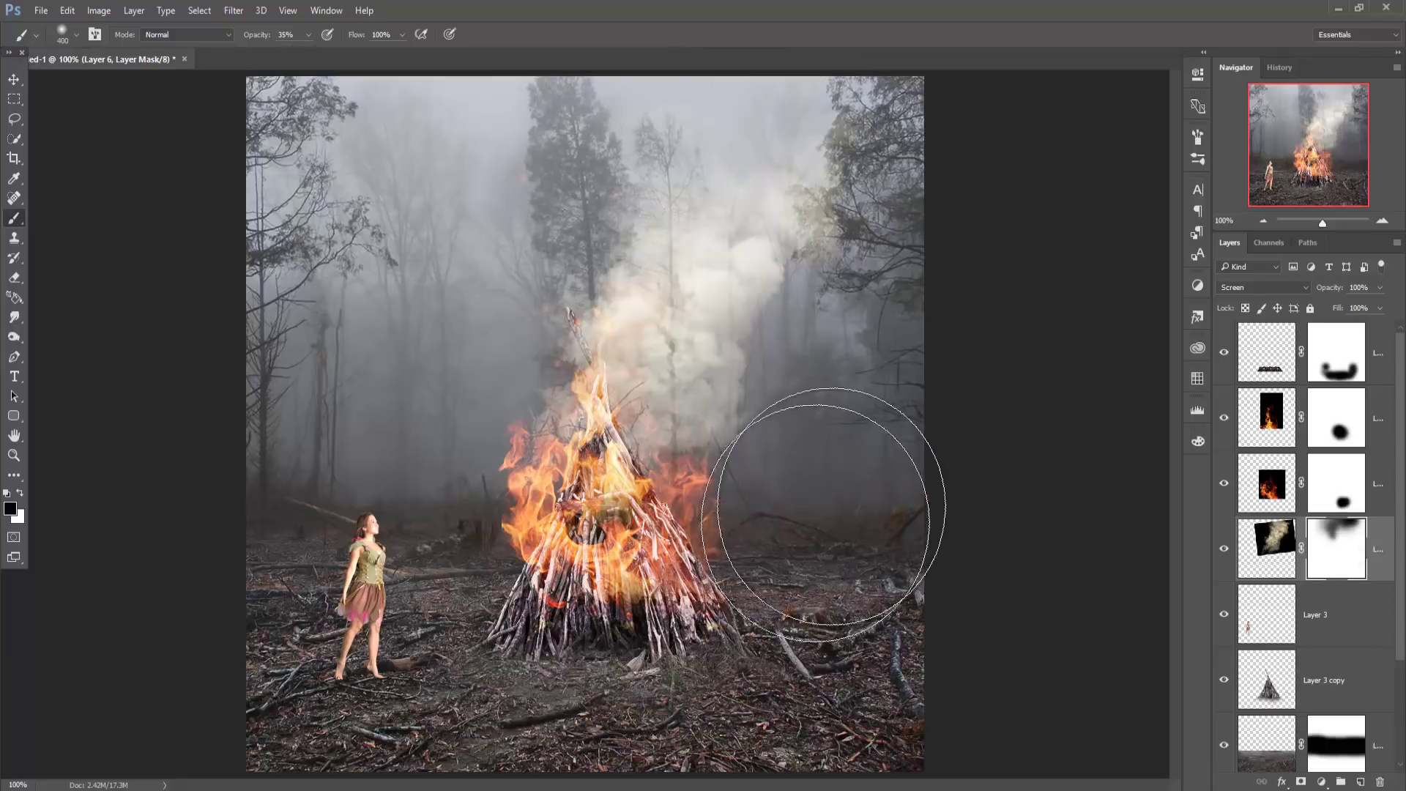
mouse_move(823, 515)
left_mouse_down()
mouse_move(832, 323)
mouse_move(860, 242)
left_mouse_up()
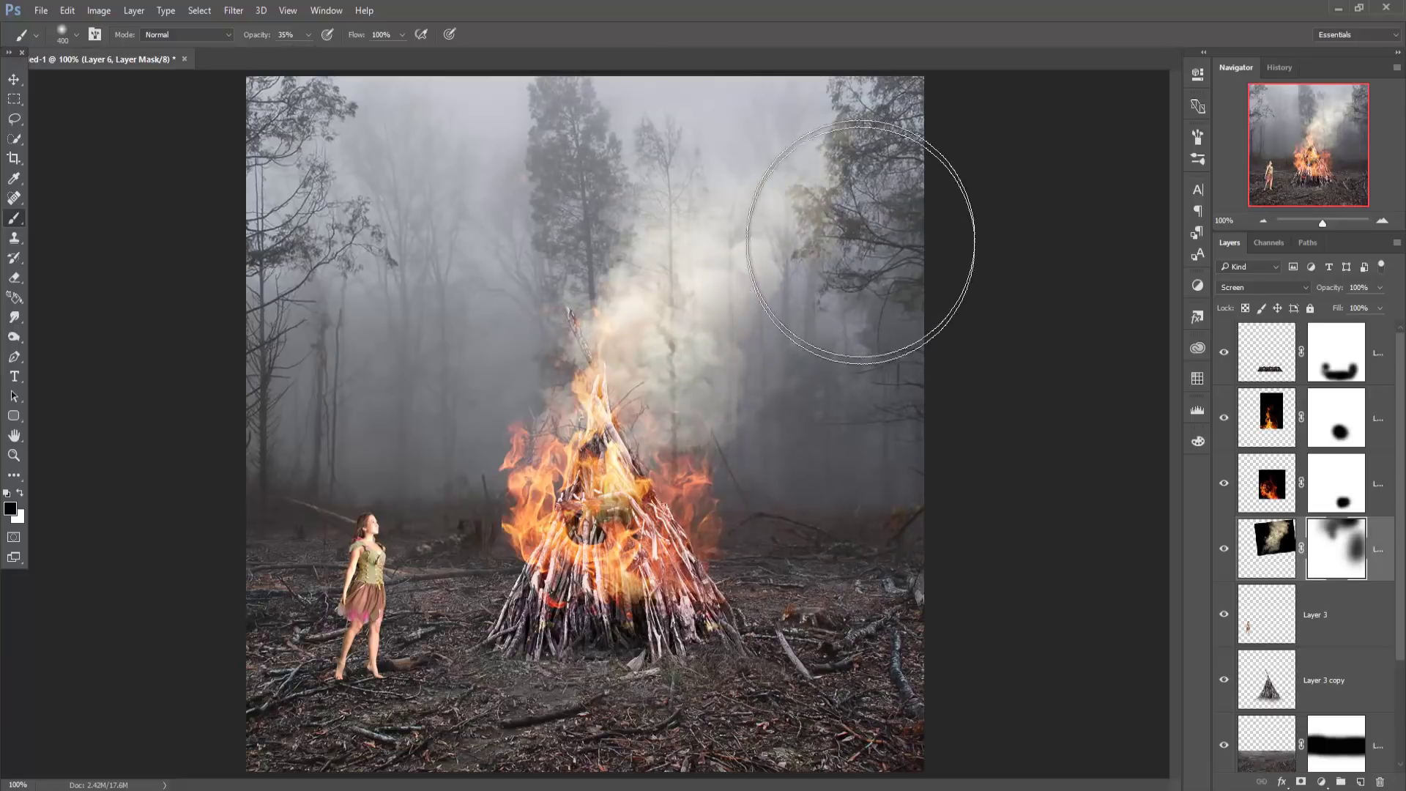
left_click_drag(879, 408, 857, 502)
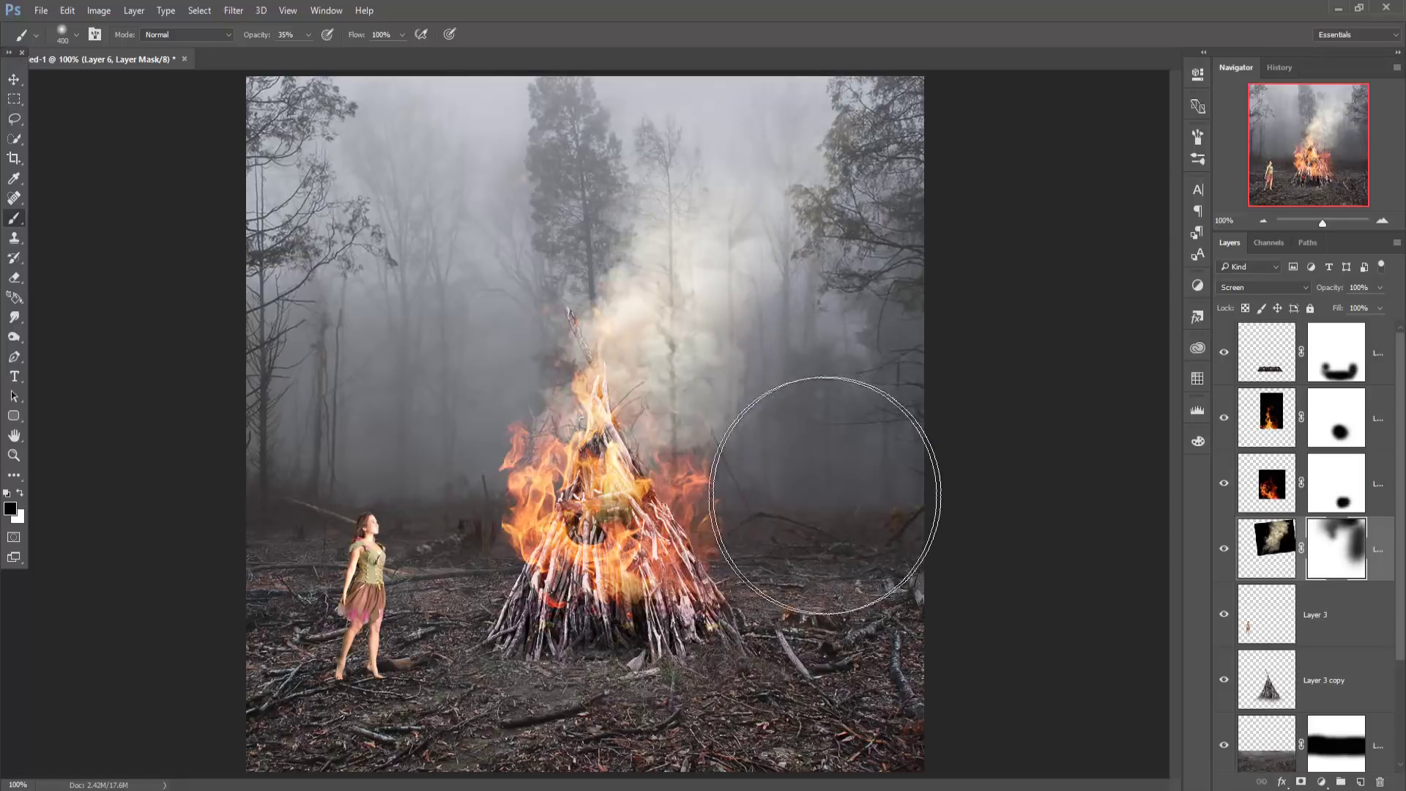
key("bracketleft")
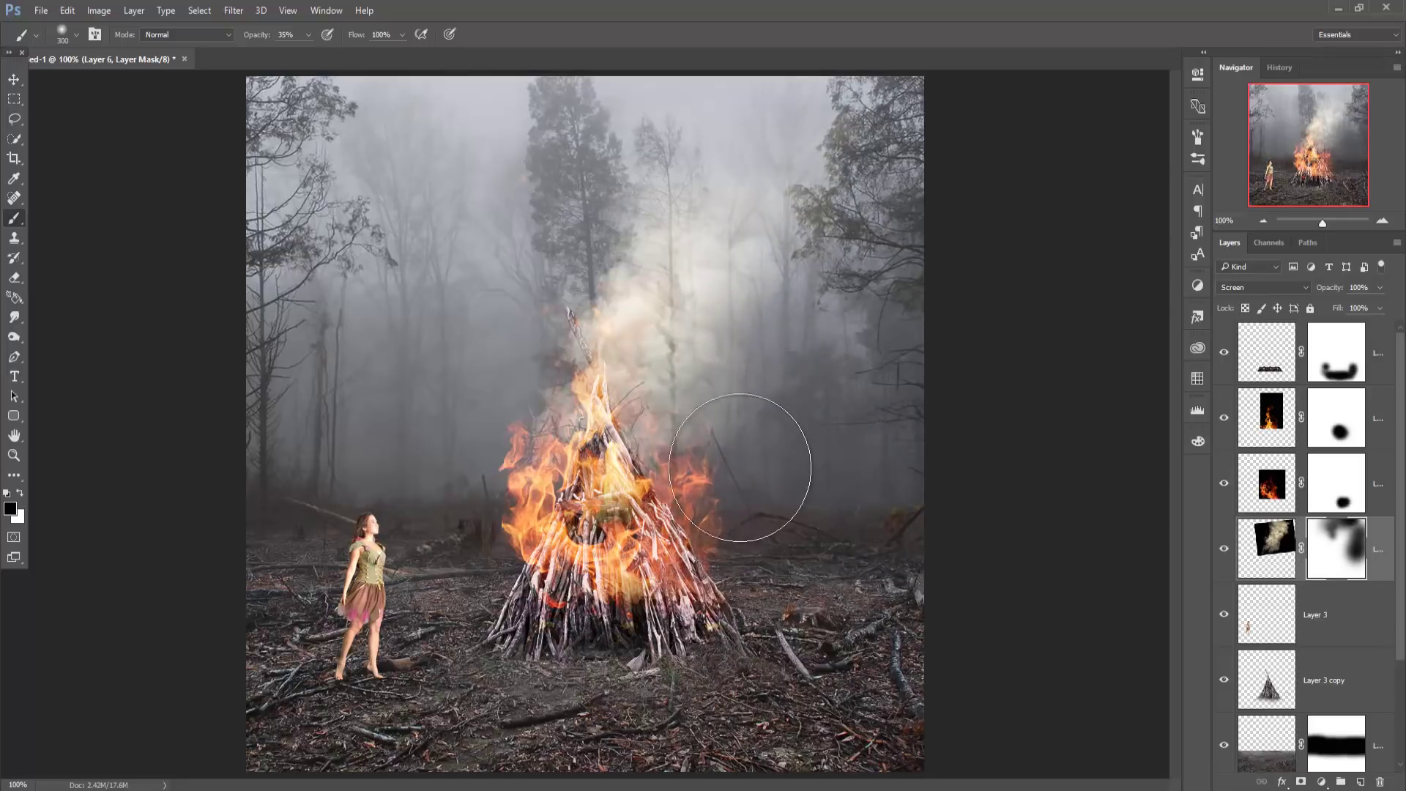
key("bracketleft")
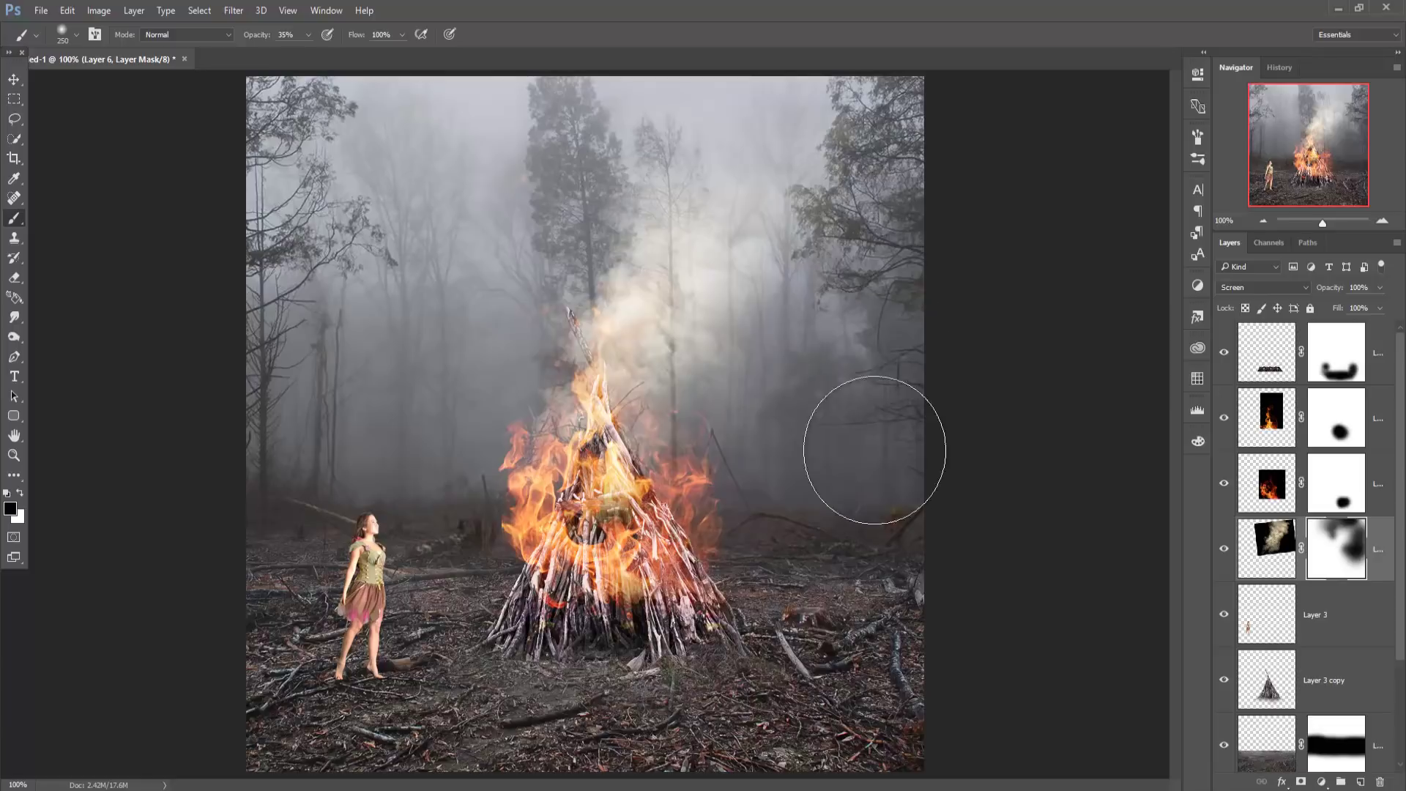
left_click_drag(874, 451, 879, 527)
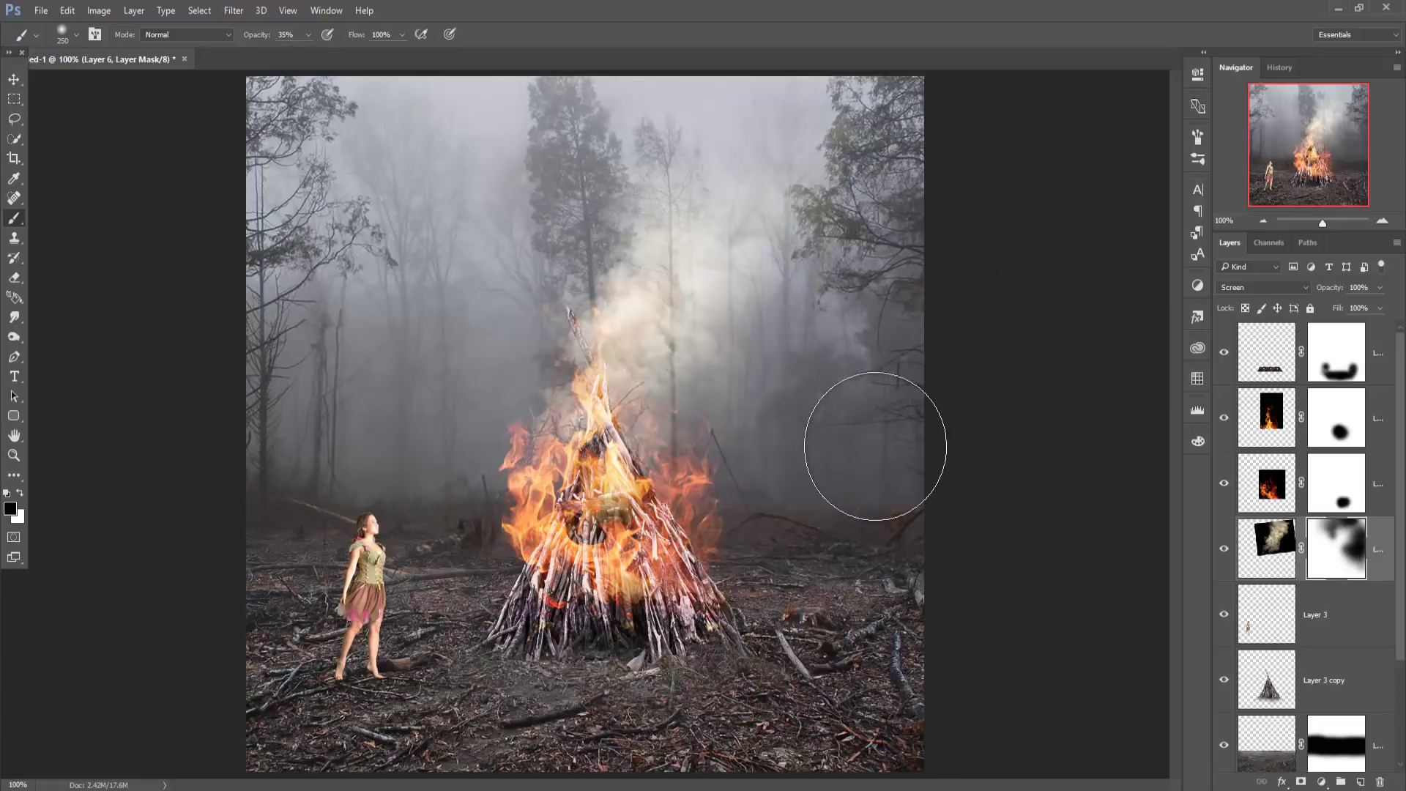
left_click_drag(875, 446, 857, 482)
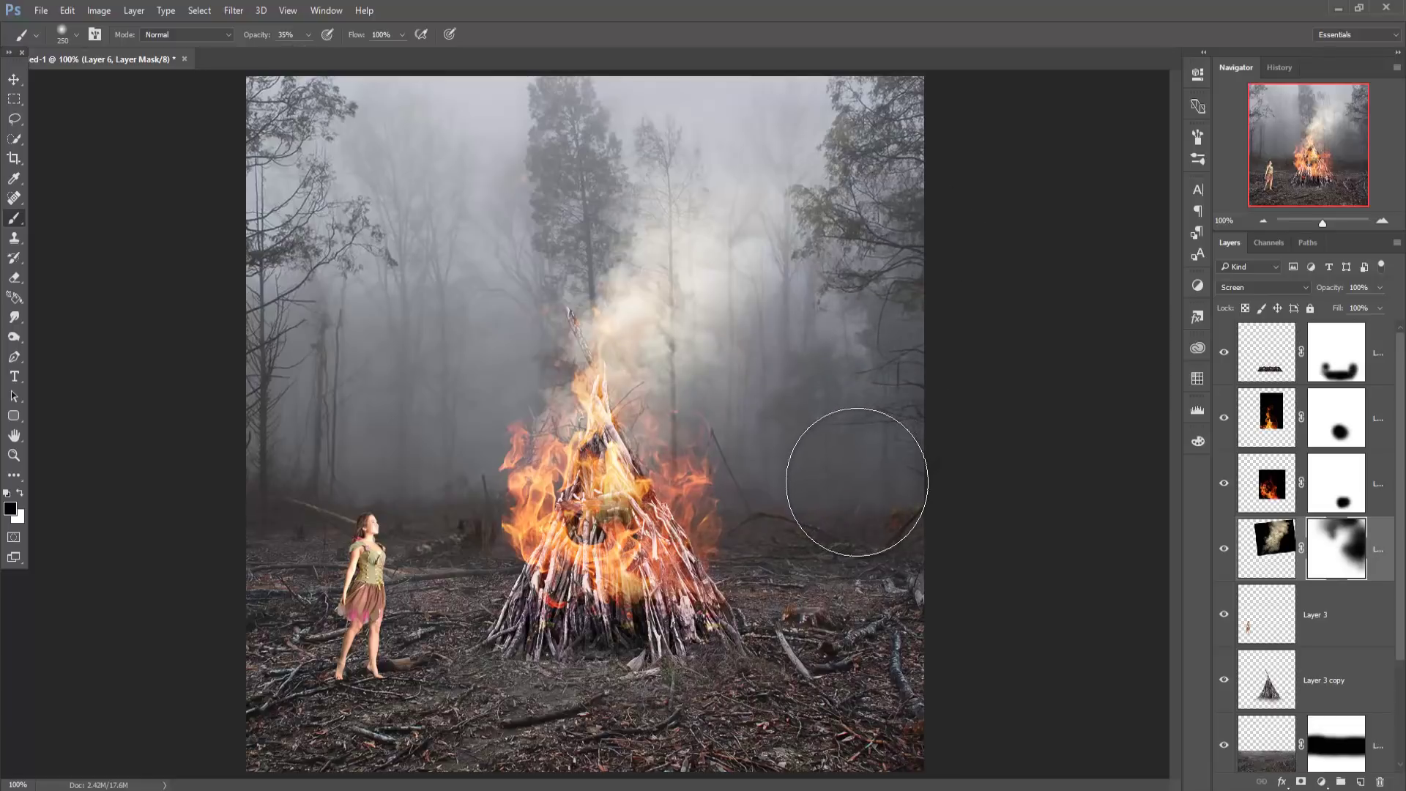
- Narrow the Layer 4 flames to about 96% width
left_click(9, 85)
left_click(1275, 489)
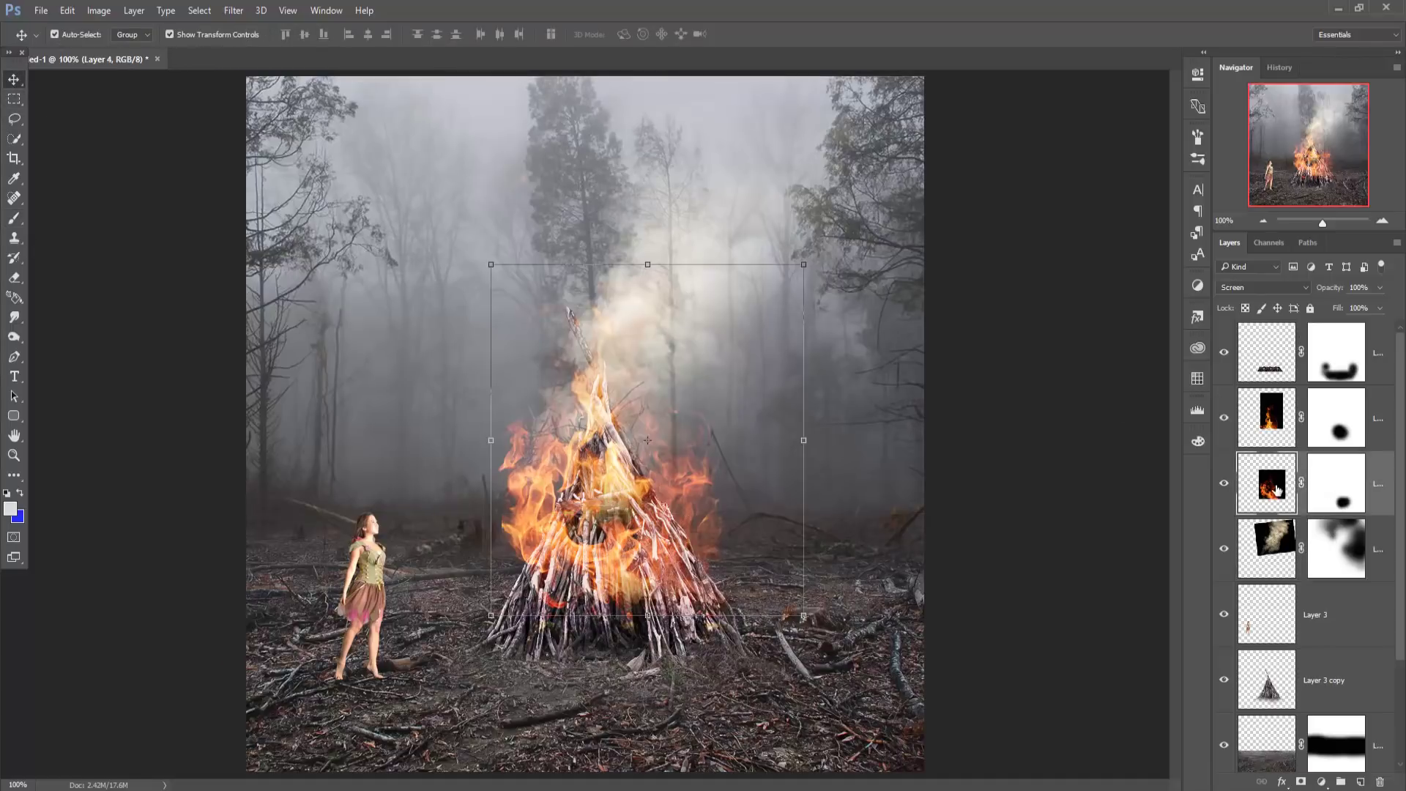
left_click_drag(804, 443, 760, 442)
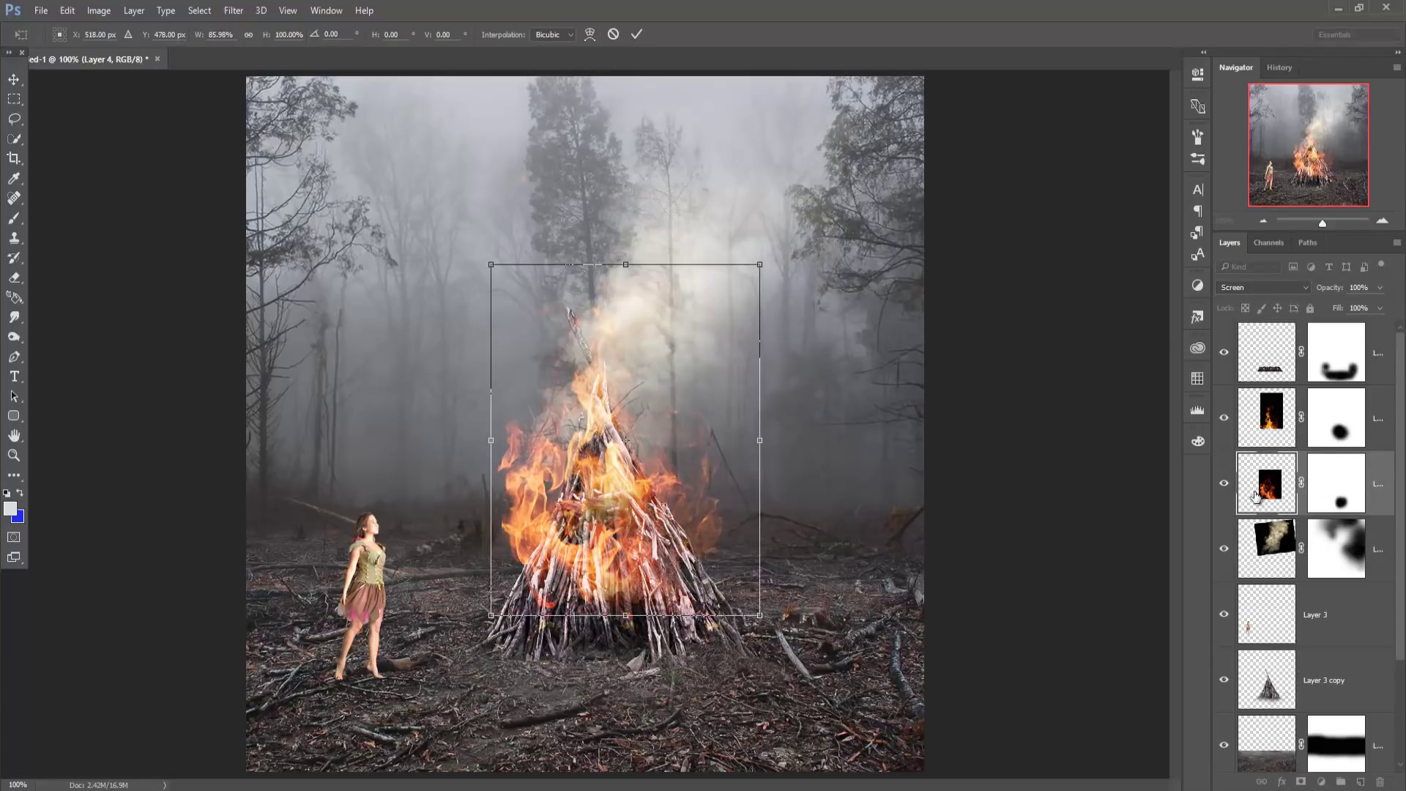
left_click(649, 35)
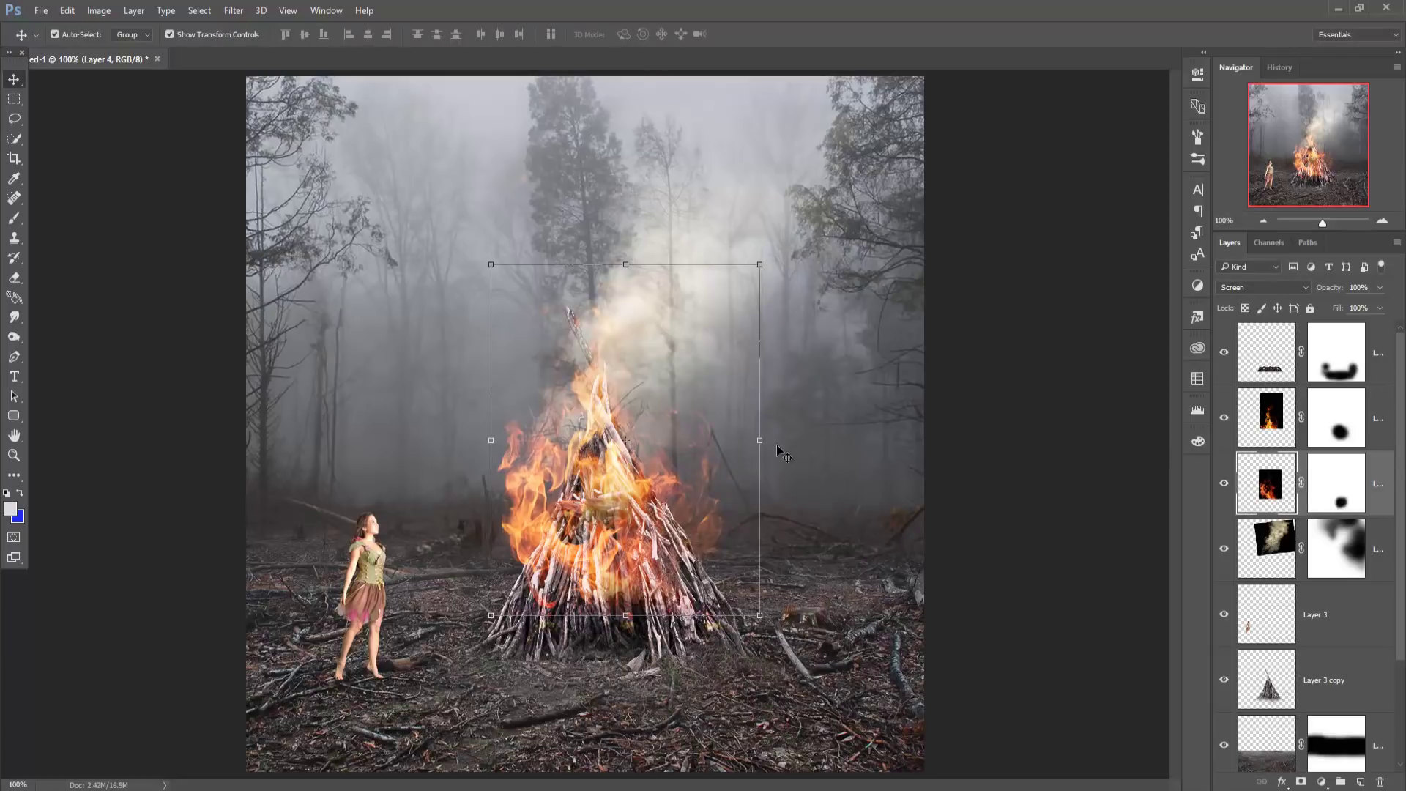
left_click_drag(762, 443, 755, 440)
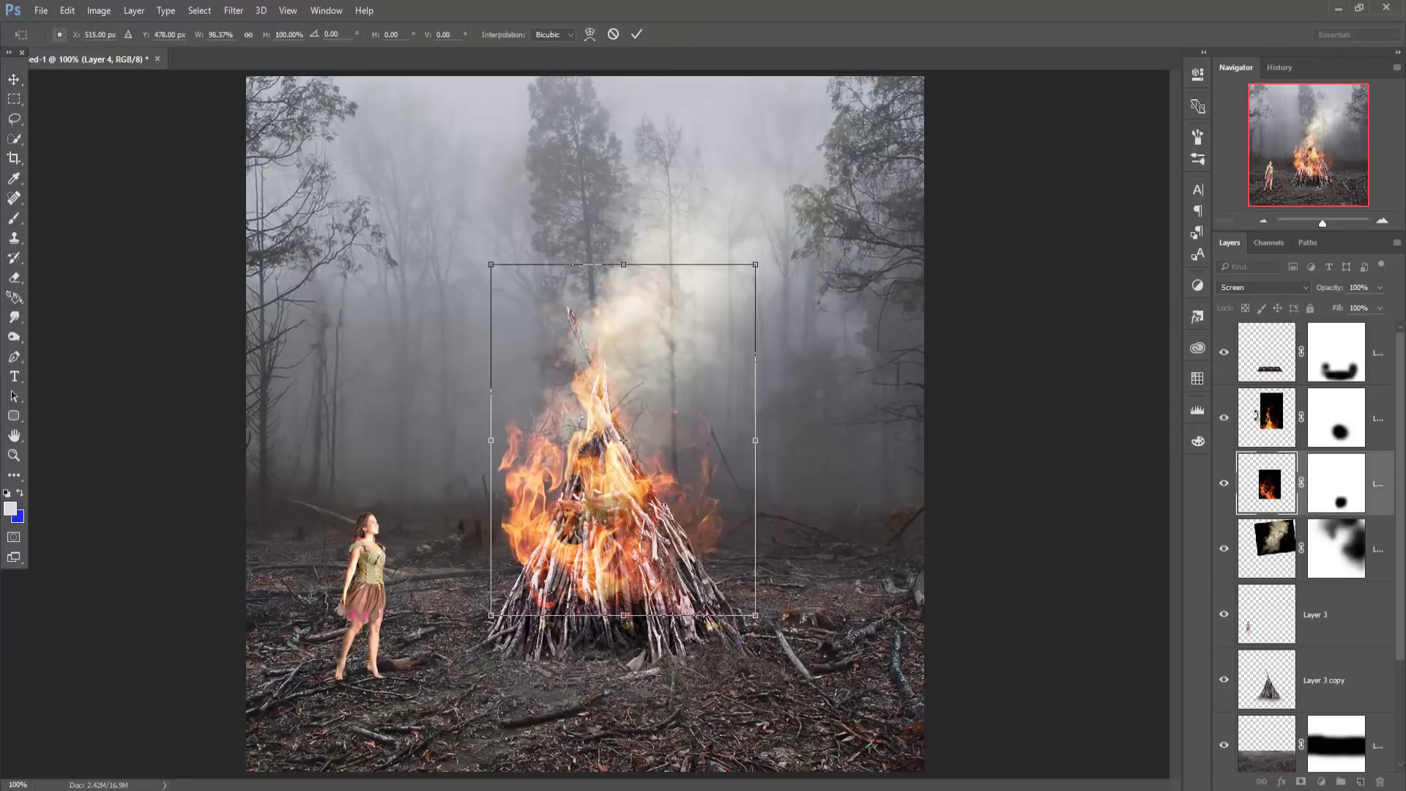
left_click(636, 35)
- Squeeze the upper Layer 5 flames to about 83% width
left_click(1270, 416)
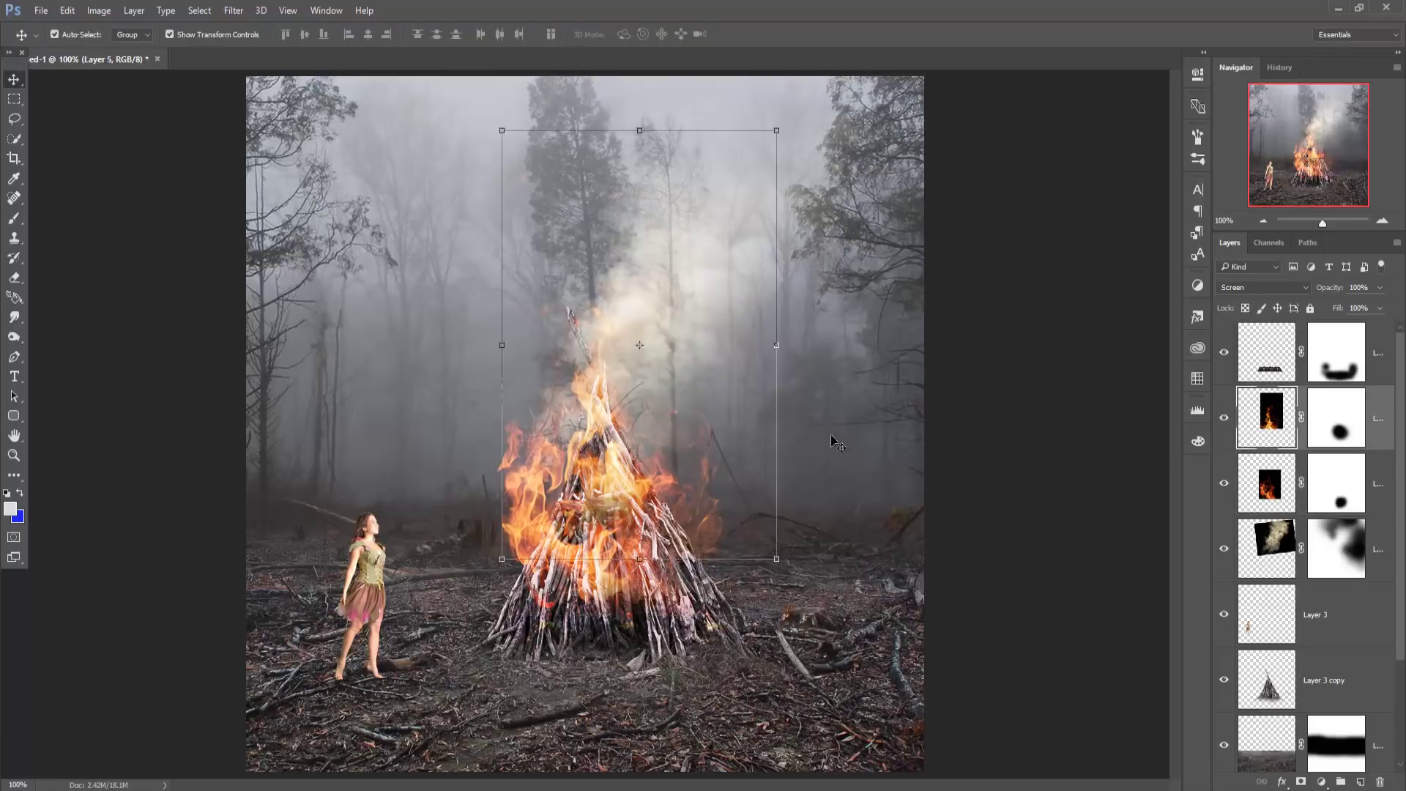
left_click_drag(774, 348, 737, 343)
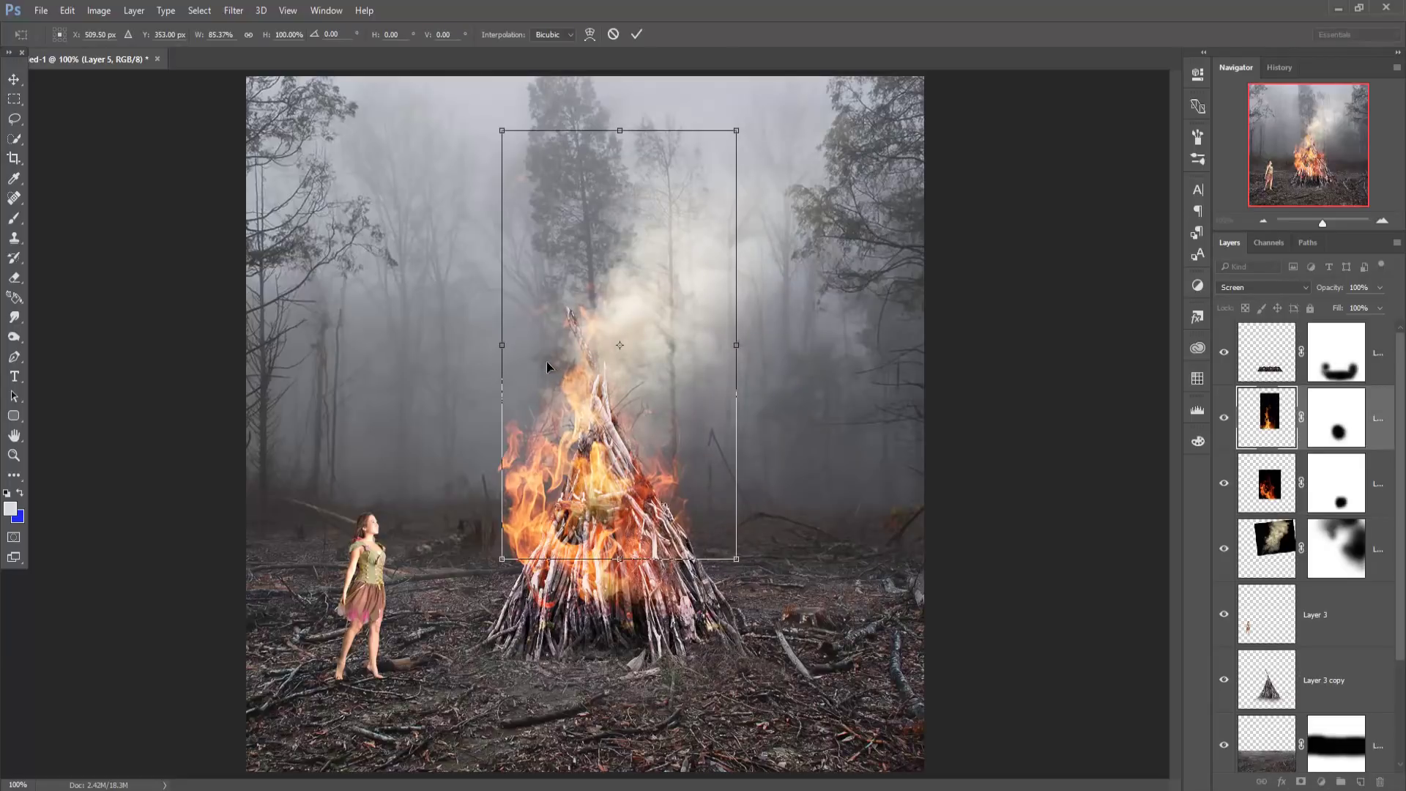
left_click_drag(502, 345, 508, 345)
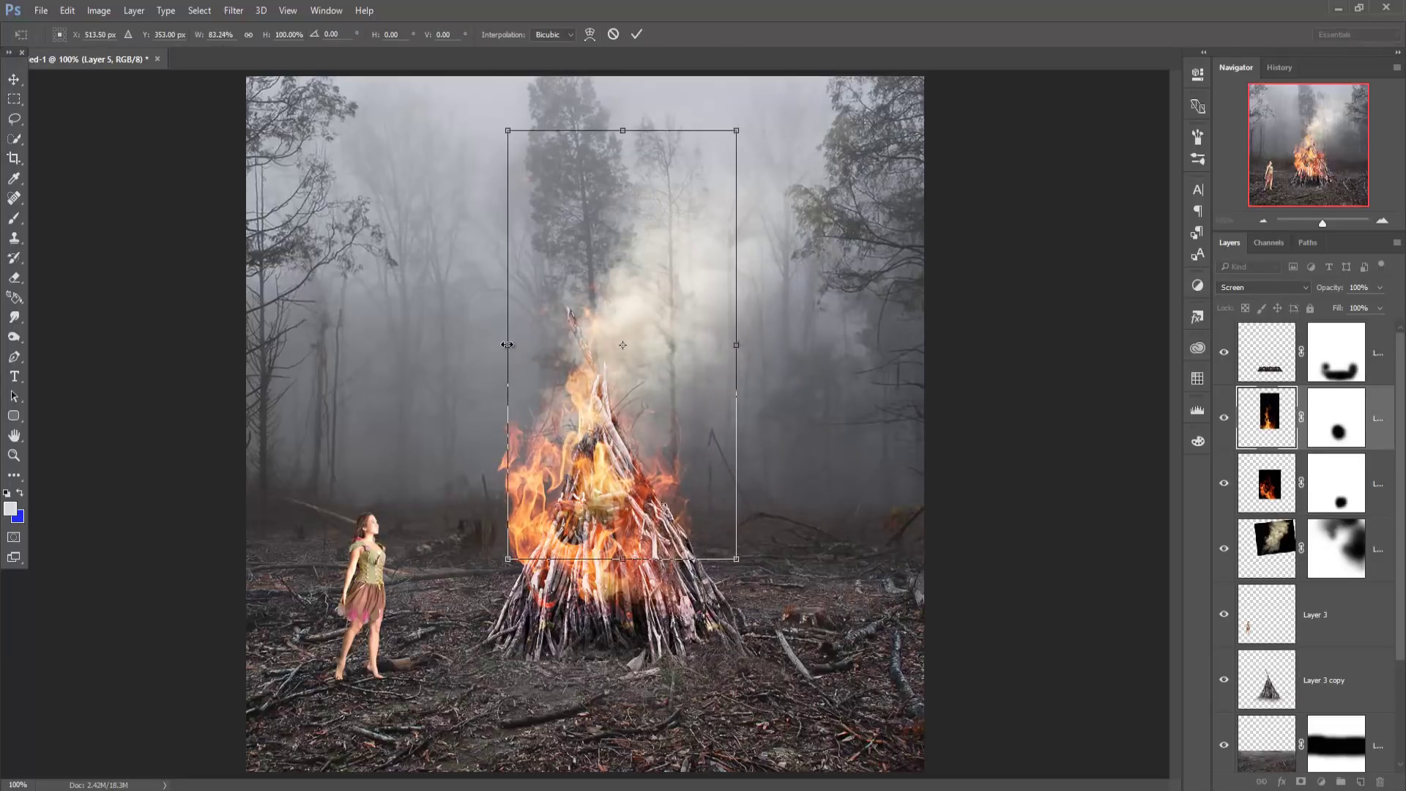
left_click(635, 34)
left_click(1271, 480)
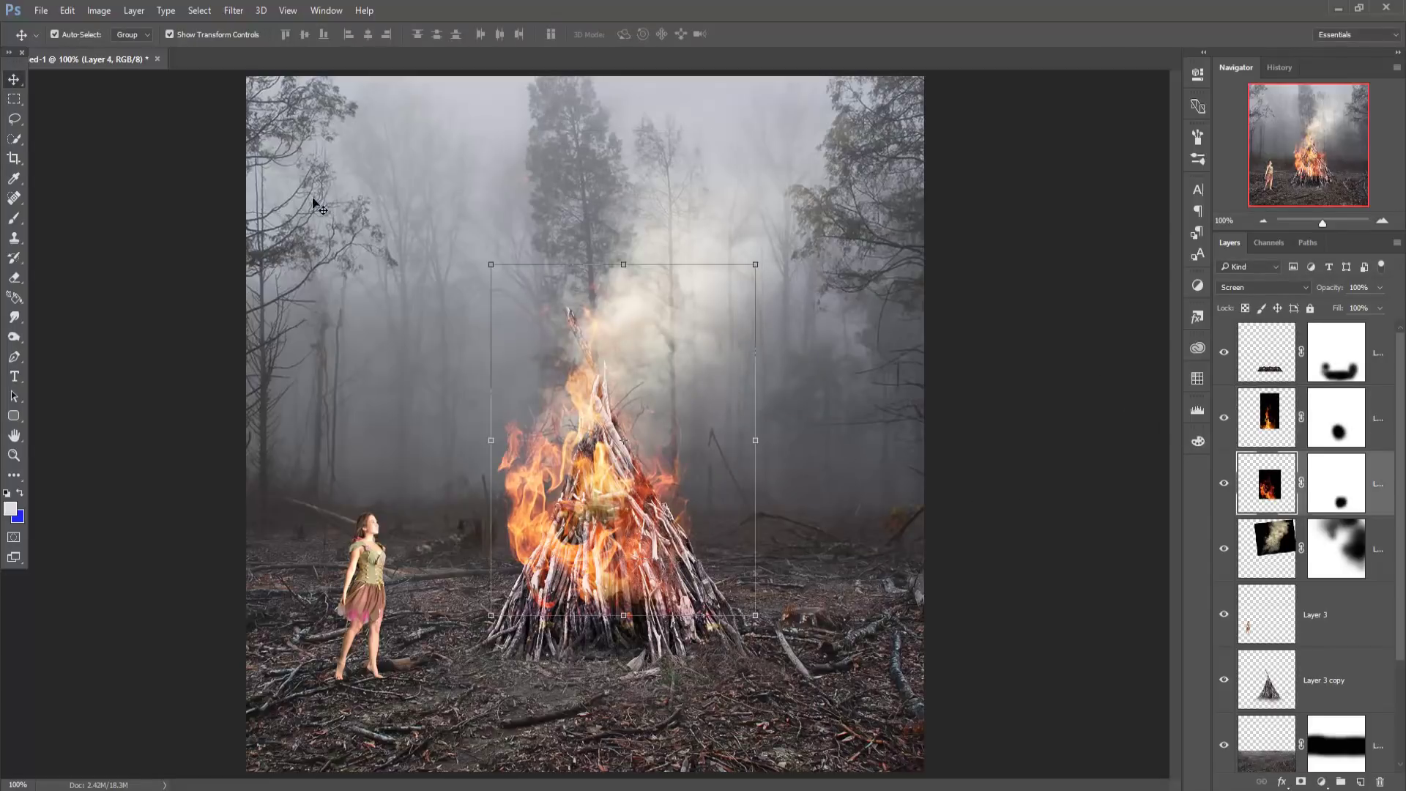
- Warp the Layer 4 flames so they bend inward along the teepee's slanted sides
left_click(64, 10)
mouse_move(89, 322)
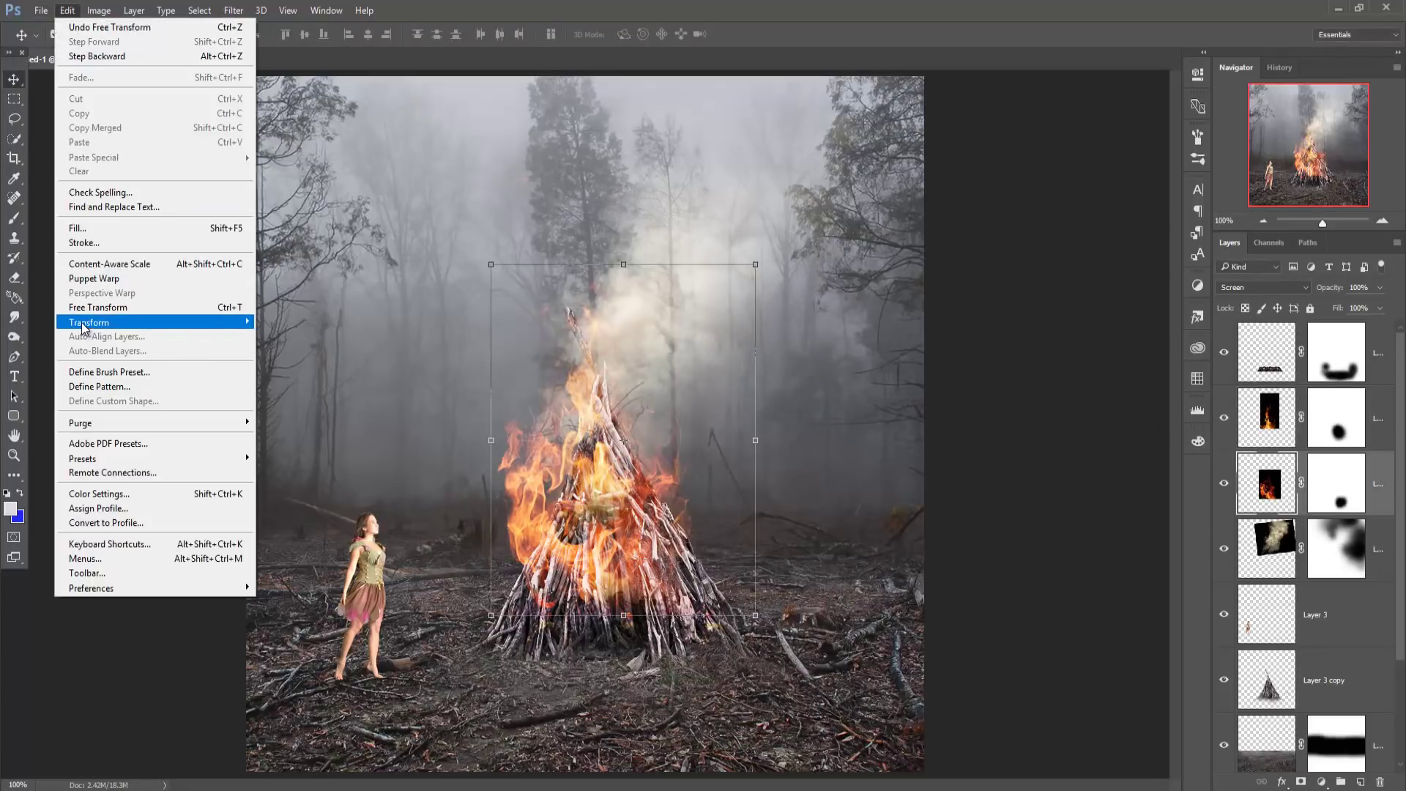
left_click(297, 415)
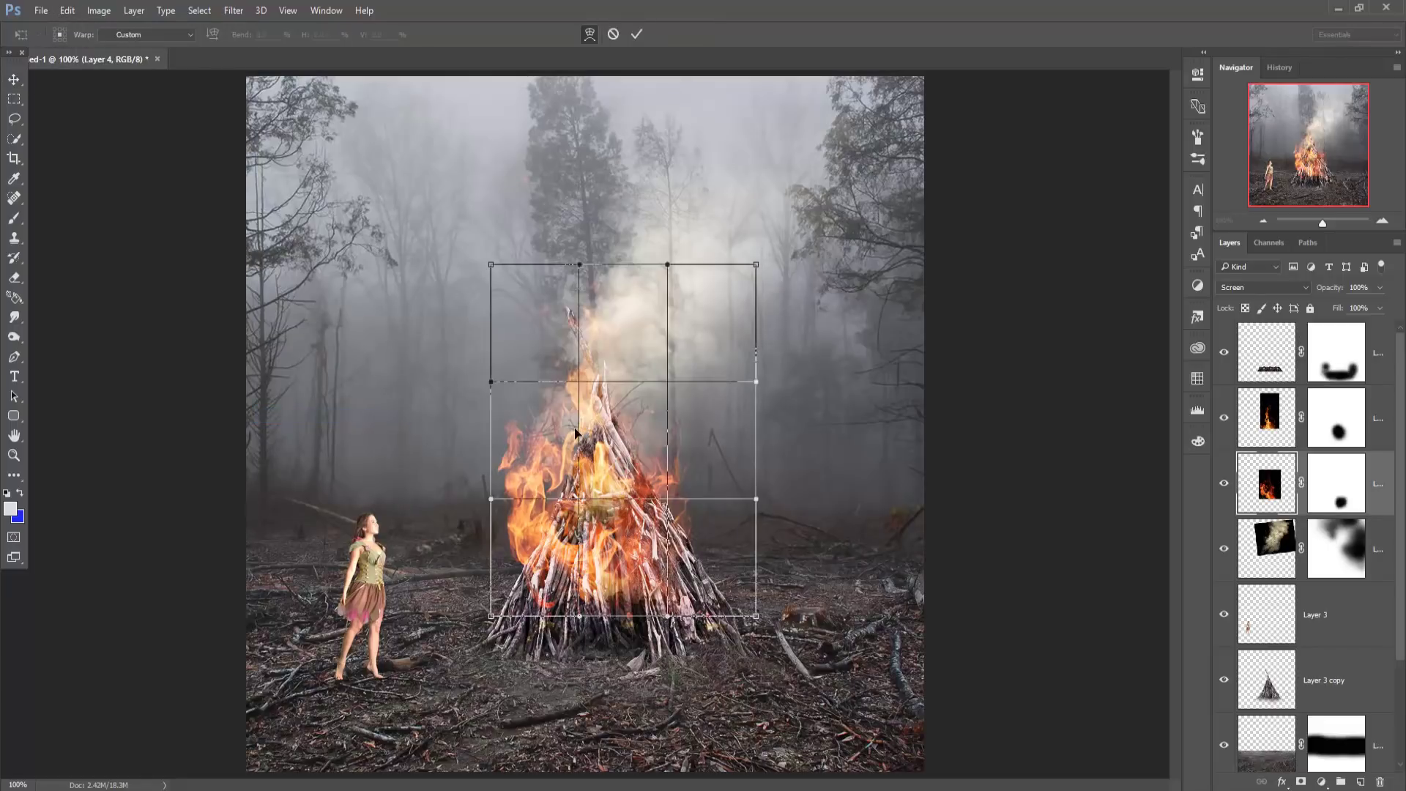
mouse_move(579, 436)
left_mouse_down()
mouse_move(556, 424)
mouse_move(589, 392)
left_mouse_up()
left_click_drag(627, 437, 570, 638)
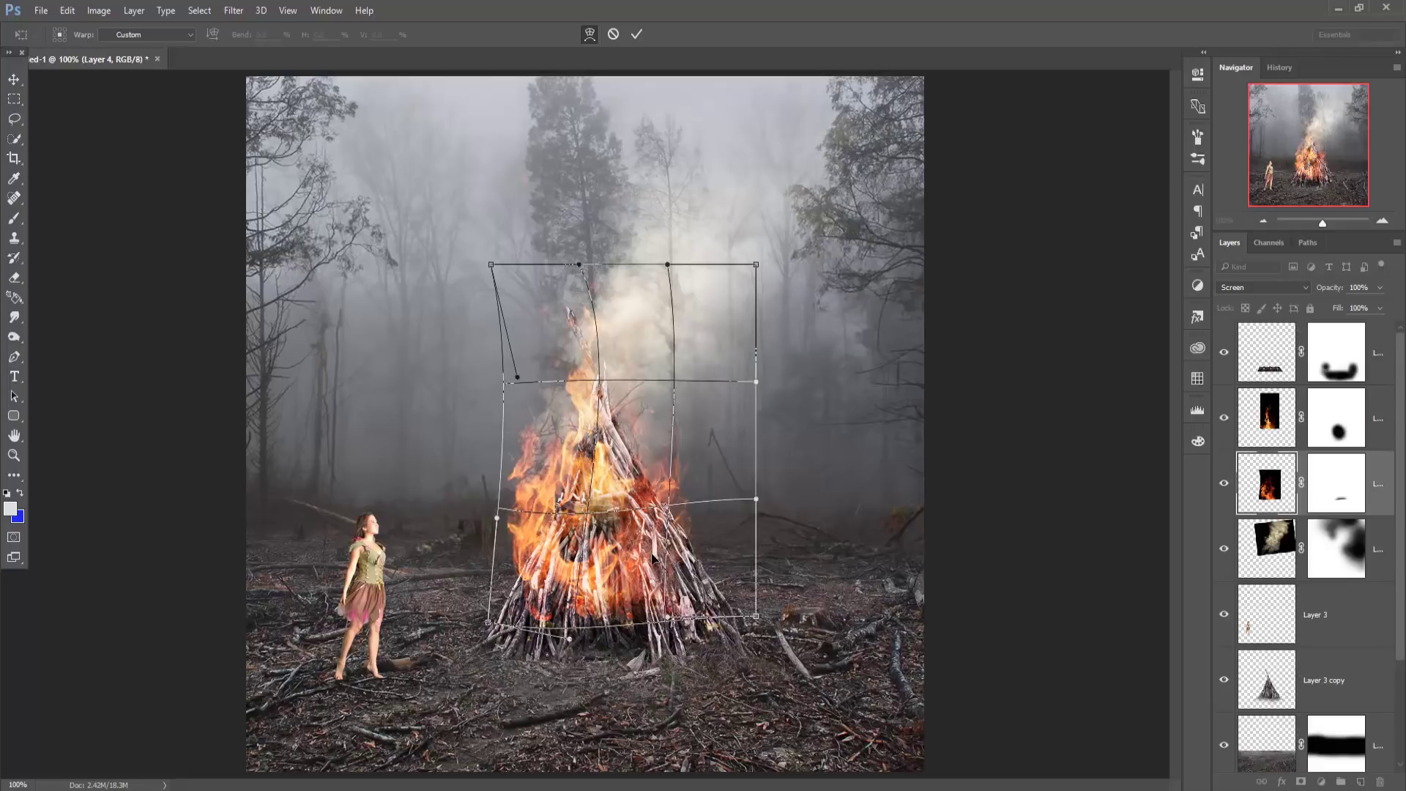
mouse_move(651, 556)
left_mouse_down()
mouse_move(682, 496)
mouse_move(660, 488)
left_mouse_up()
left_click_drag(494, 484, 525, 477)
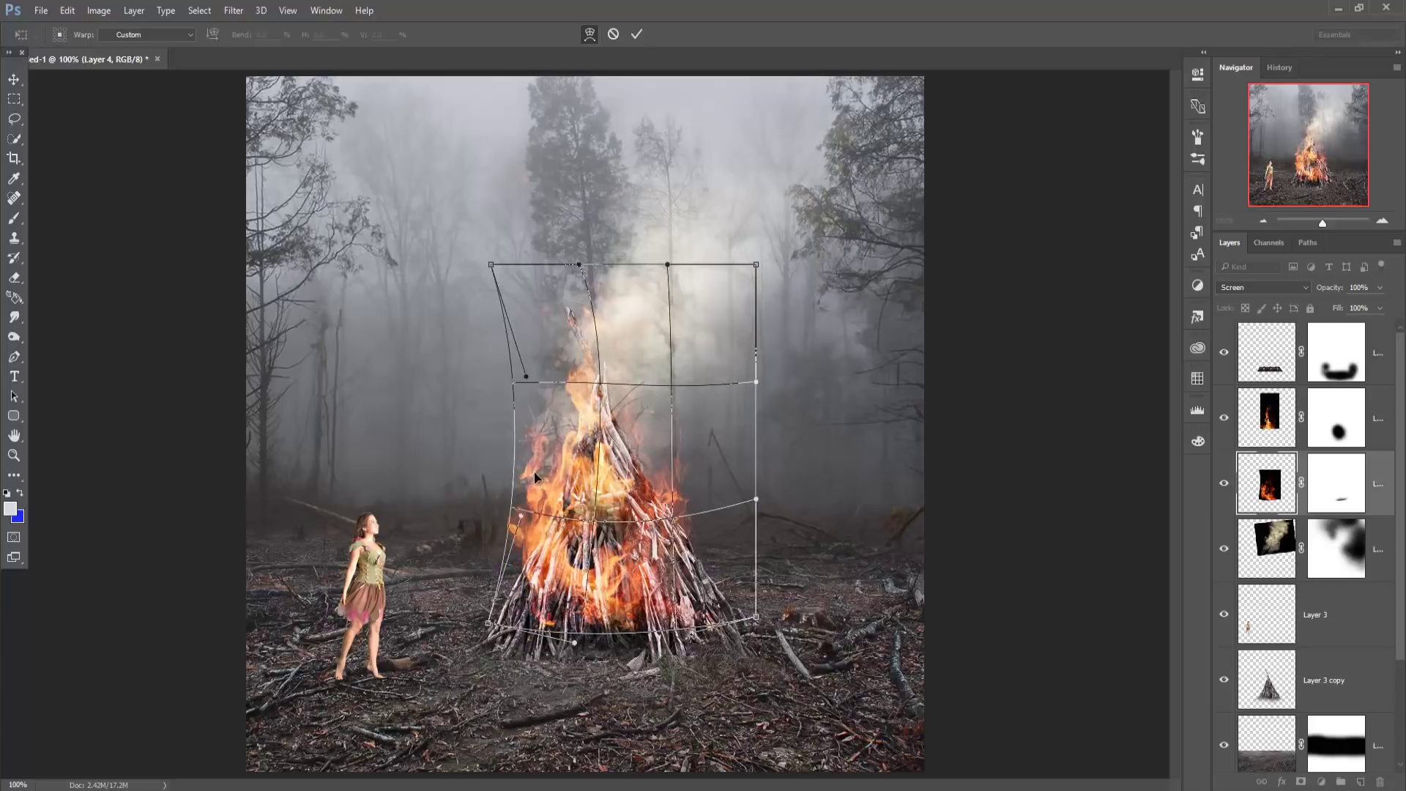
left_click_drag(646, 474, 635, 471)
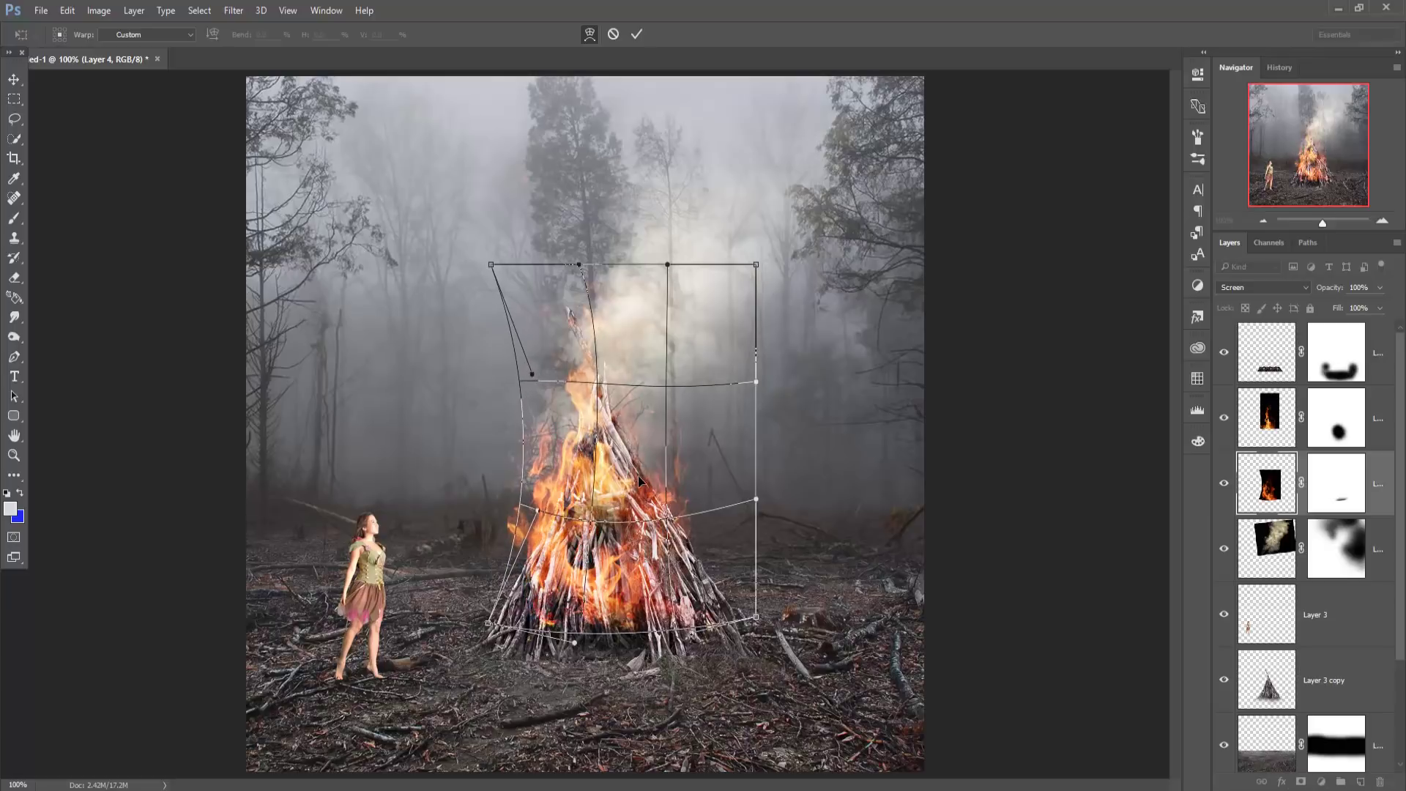
left_click(635, 35)
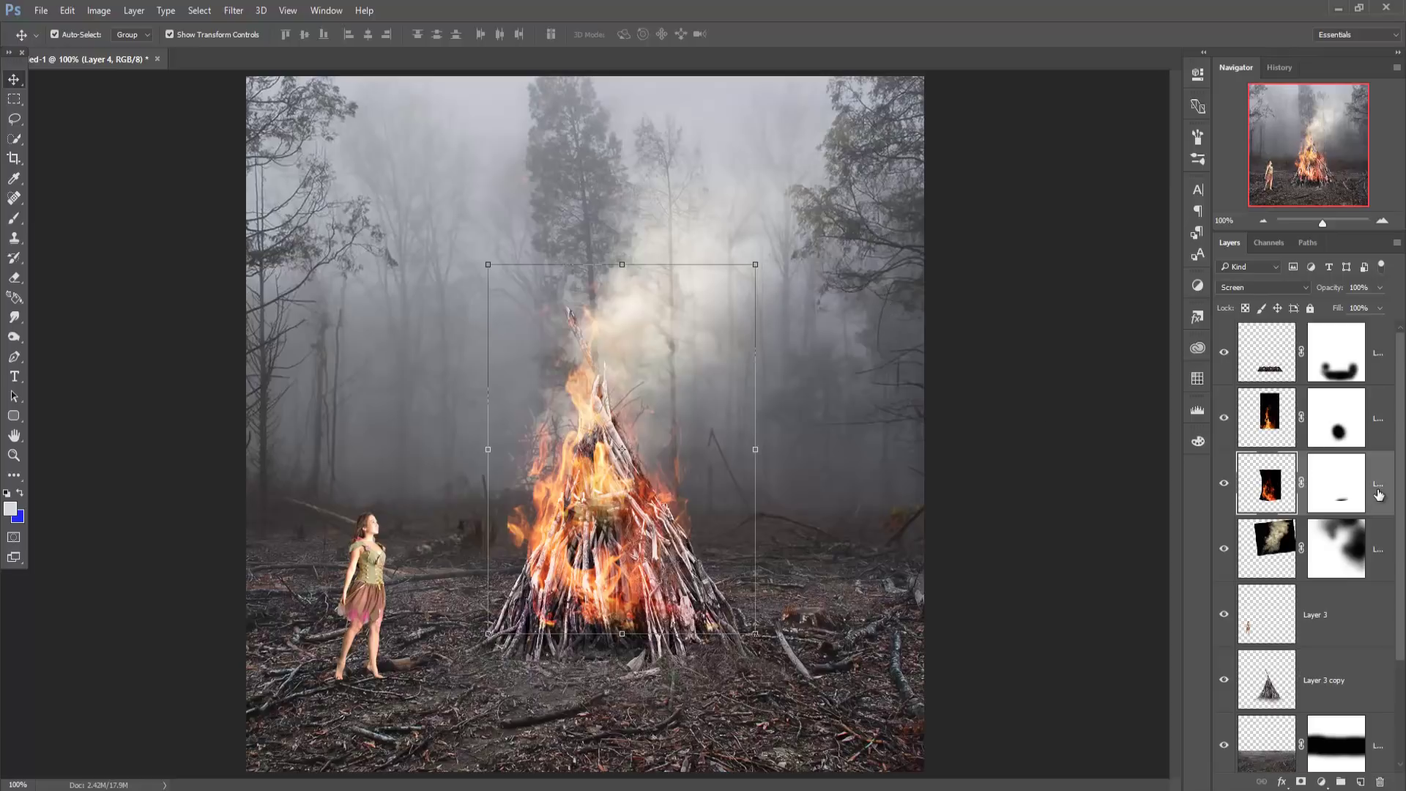
- Add a new empty Layer 7 above Layer 3 copy
left_click(1348, 686)
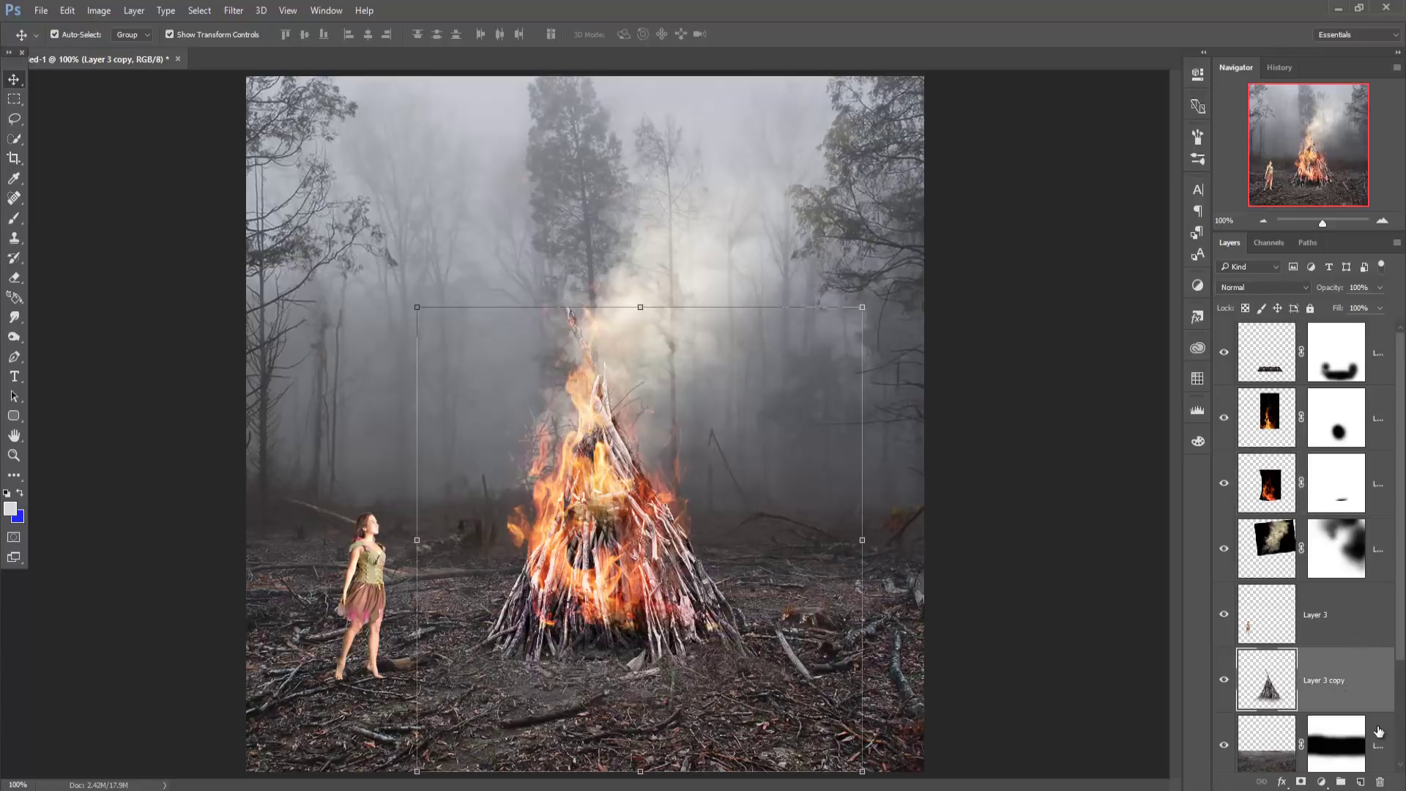
left_click(1378, 741)
left_click(1352, 668)
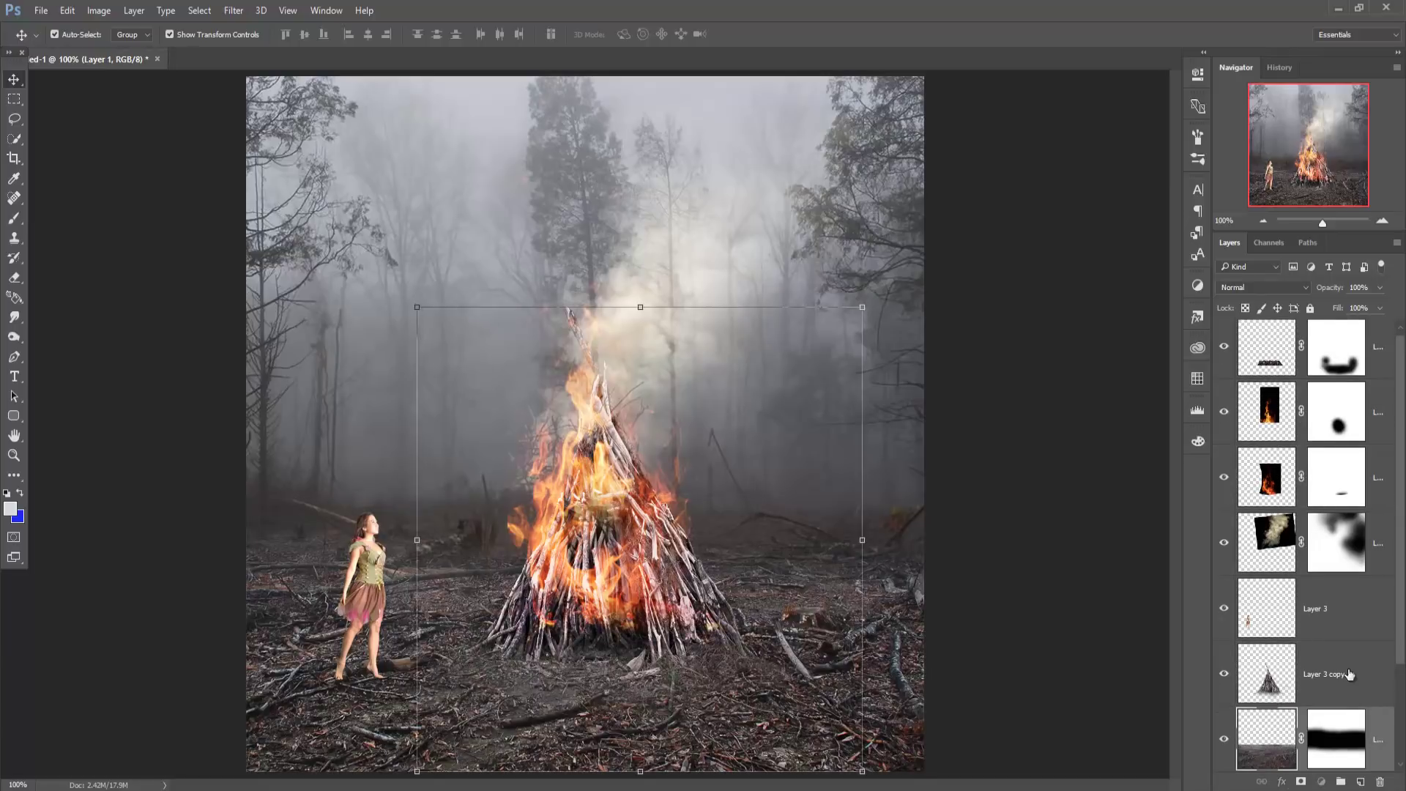
left_click(1362, 782)
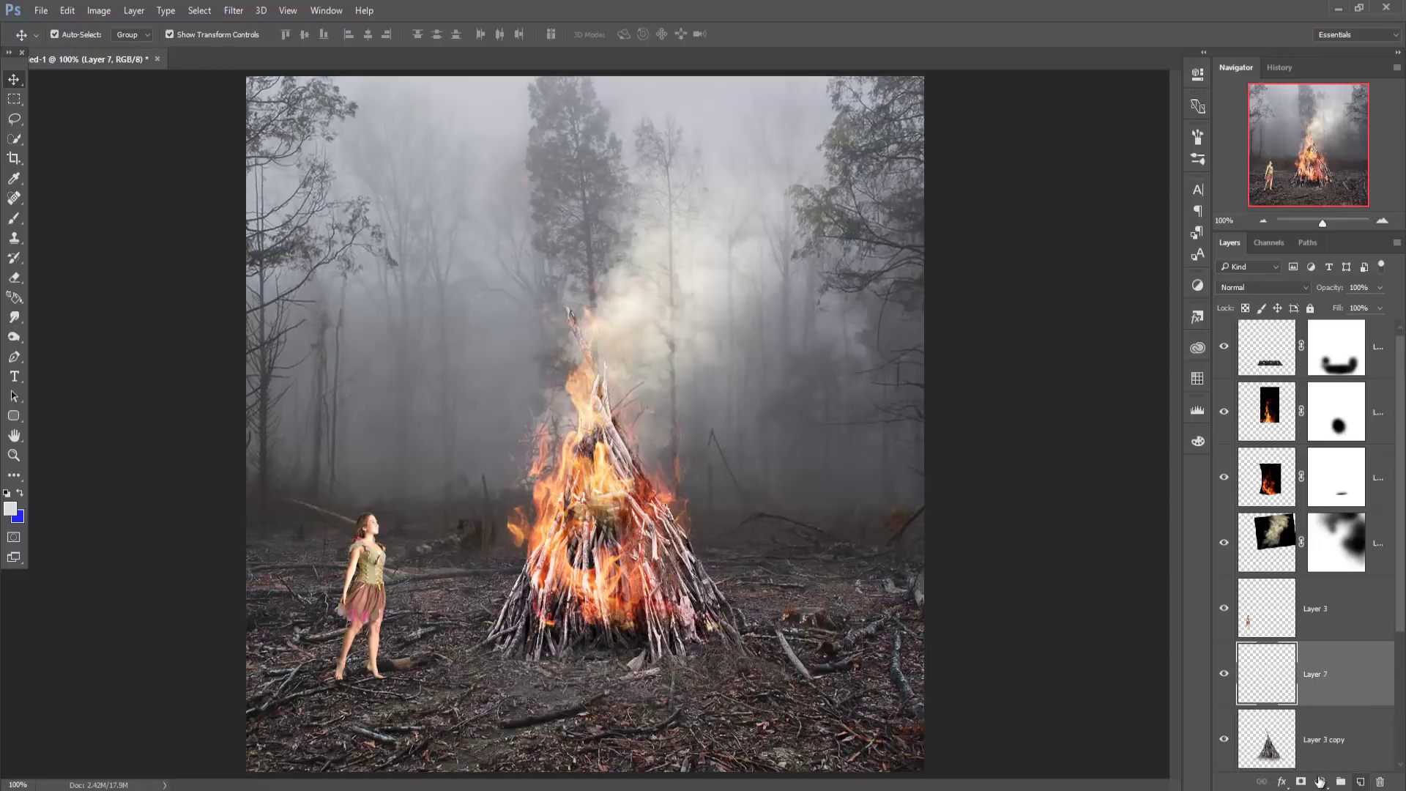
- Sample light fire orange feca73 as the brush colour, paint a trial ground glow, then undo it
left_click(14, 218)
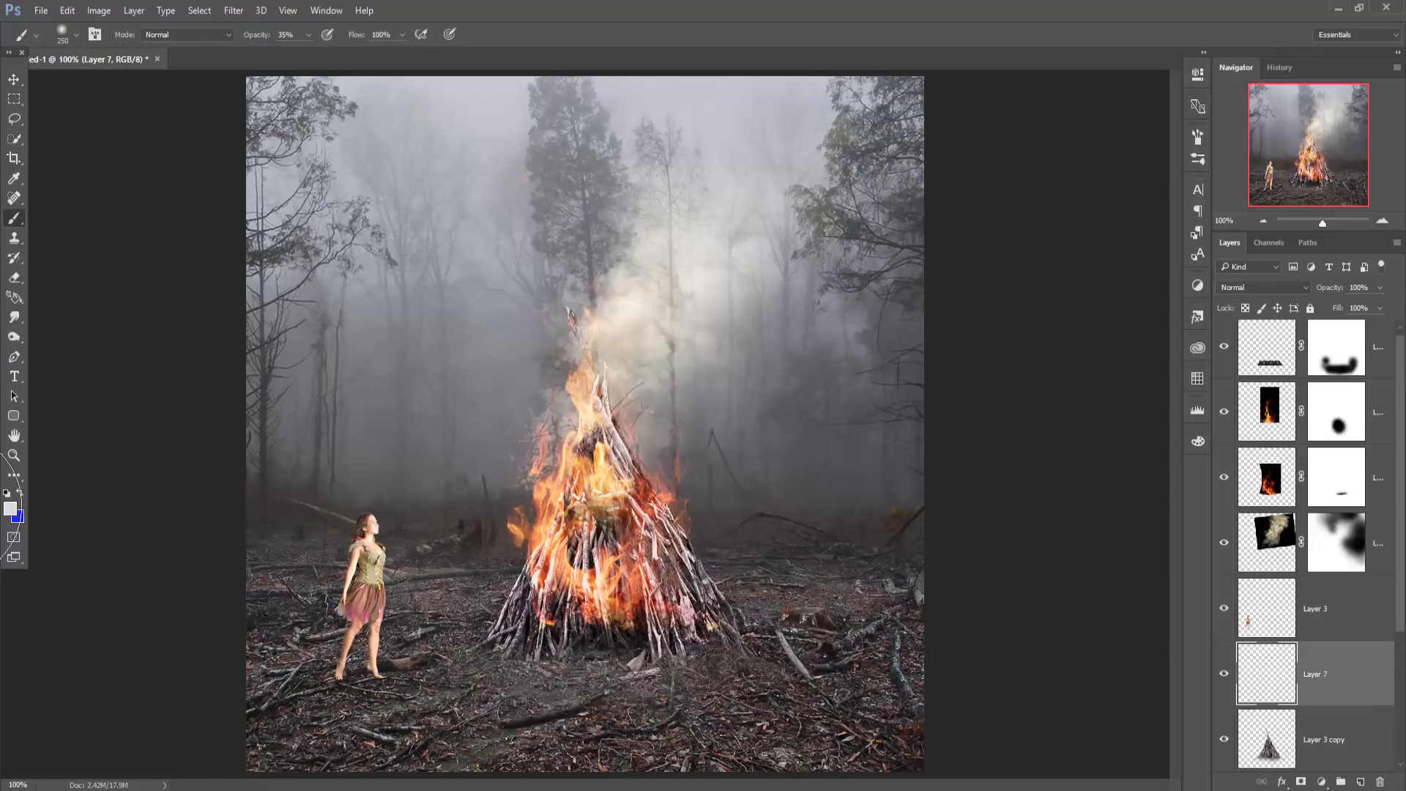
left_click(10, 508)
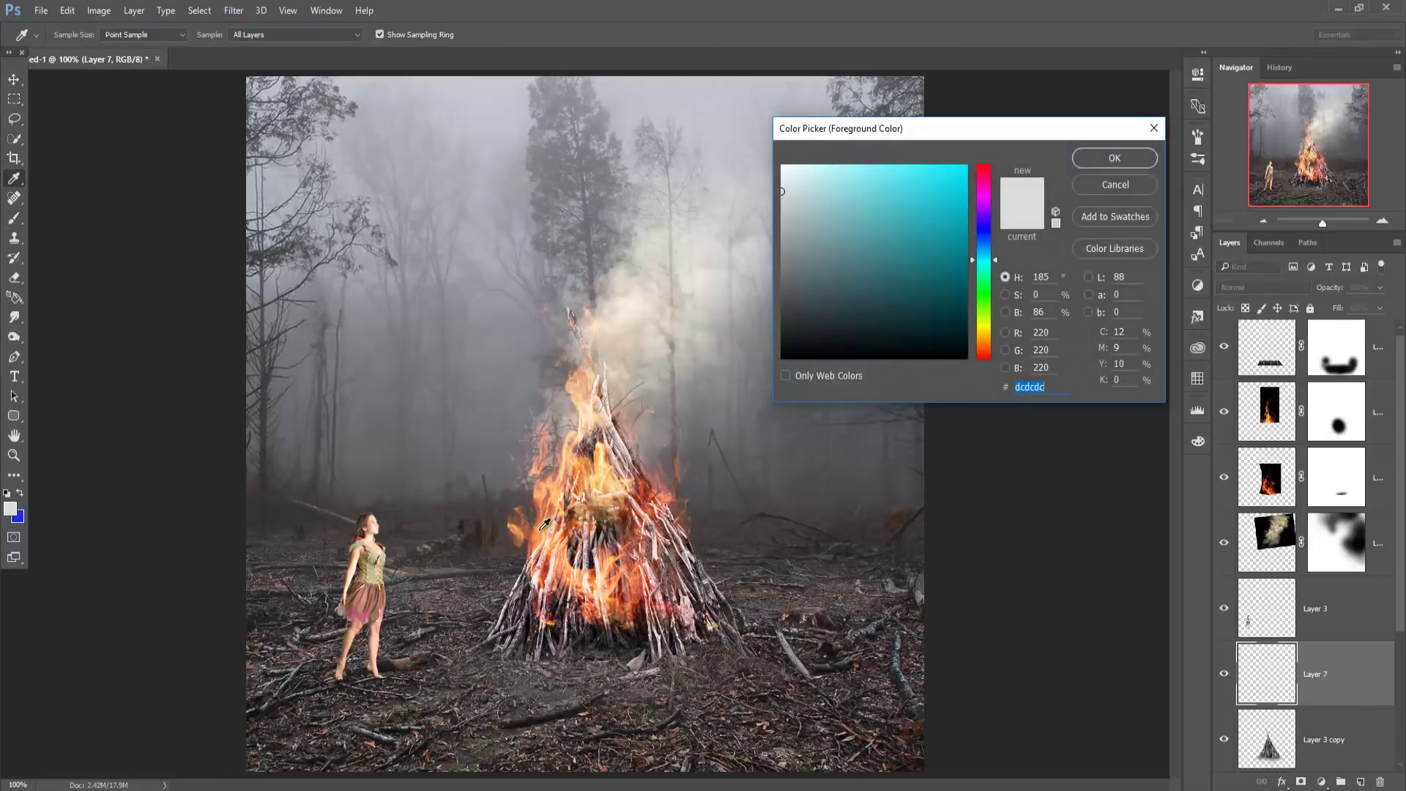
left_click(545, 514)
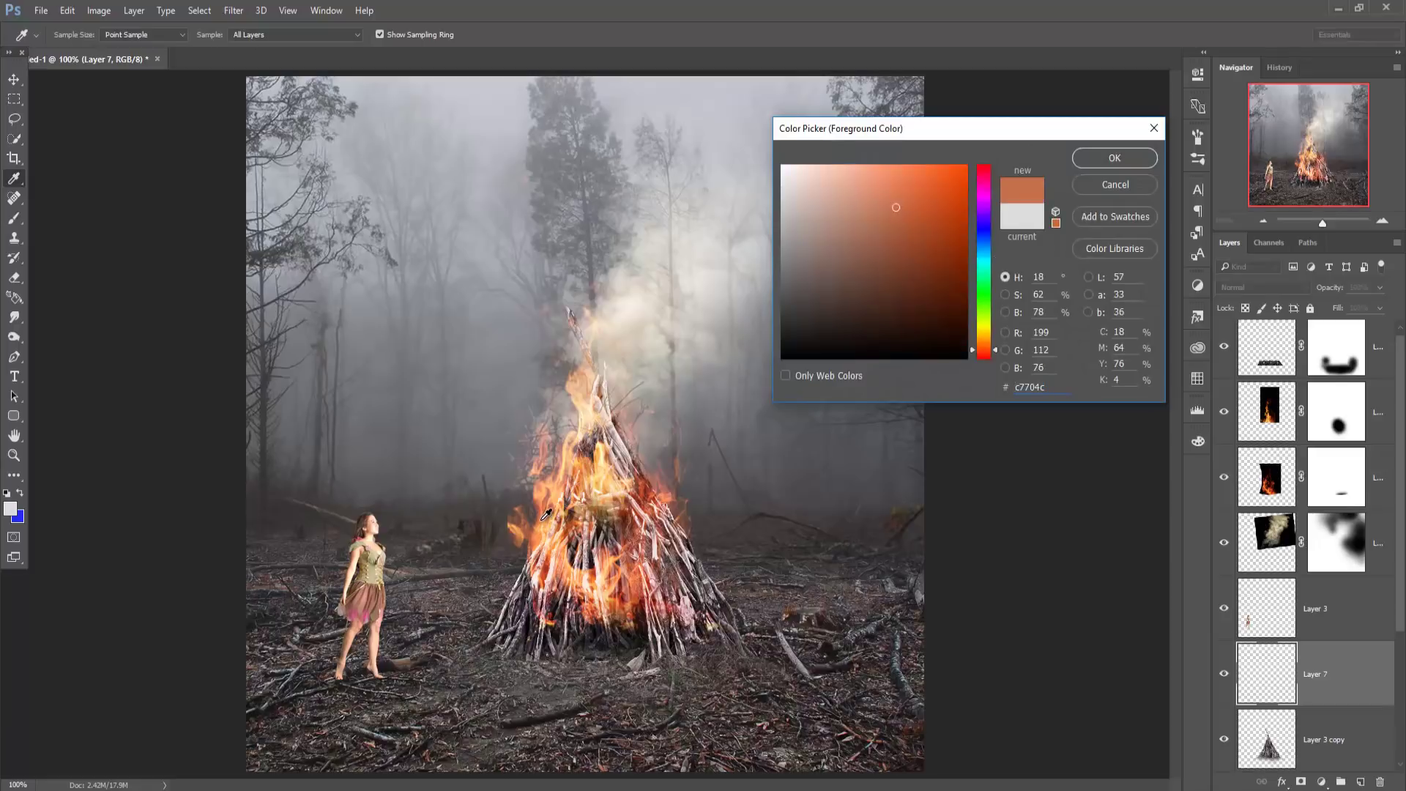
left_click_drag(545, 521, 546, 523)
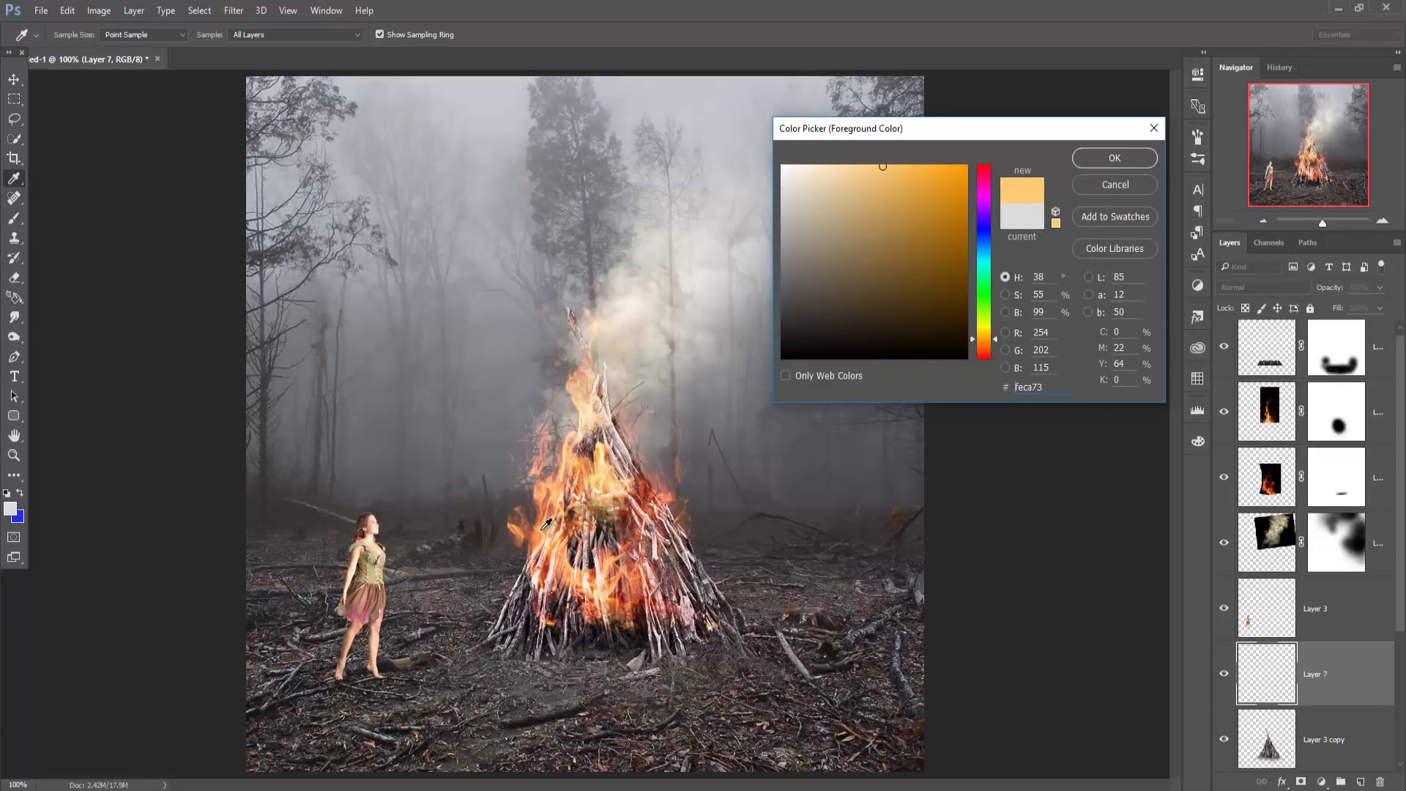
left_click(1127, 159)
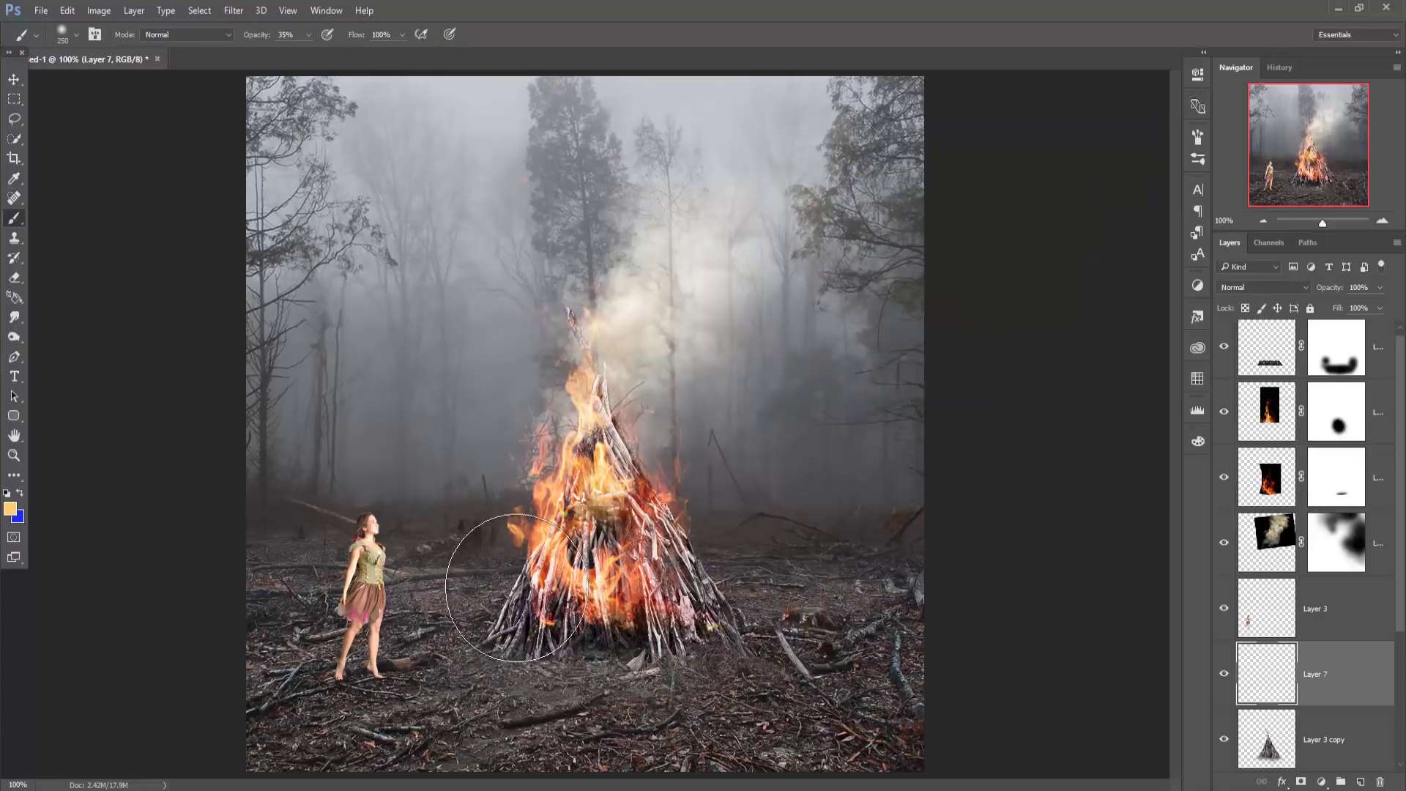
mouse_move(463, 601)
left_mouse_down()
mouse_move(395, 630)
mouse_move(424, 659)
left_mouse_up()
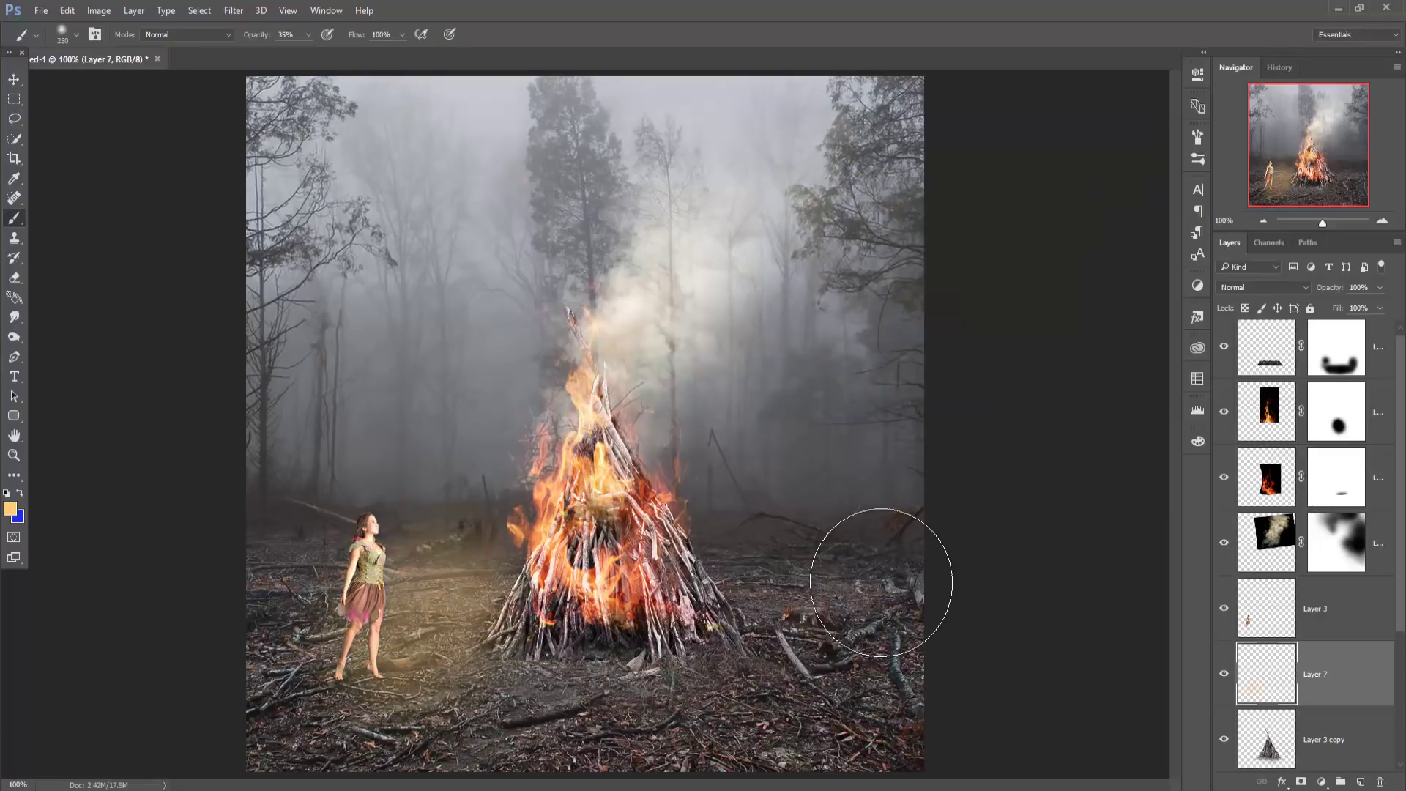
key("ctrl+z")
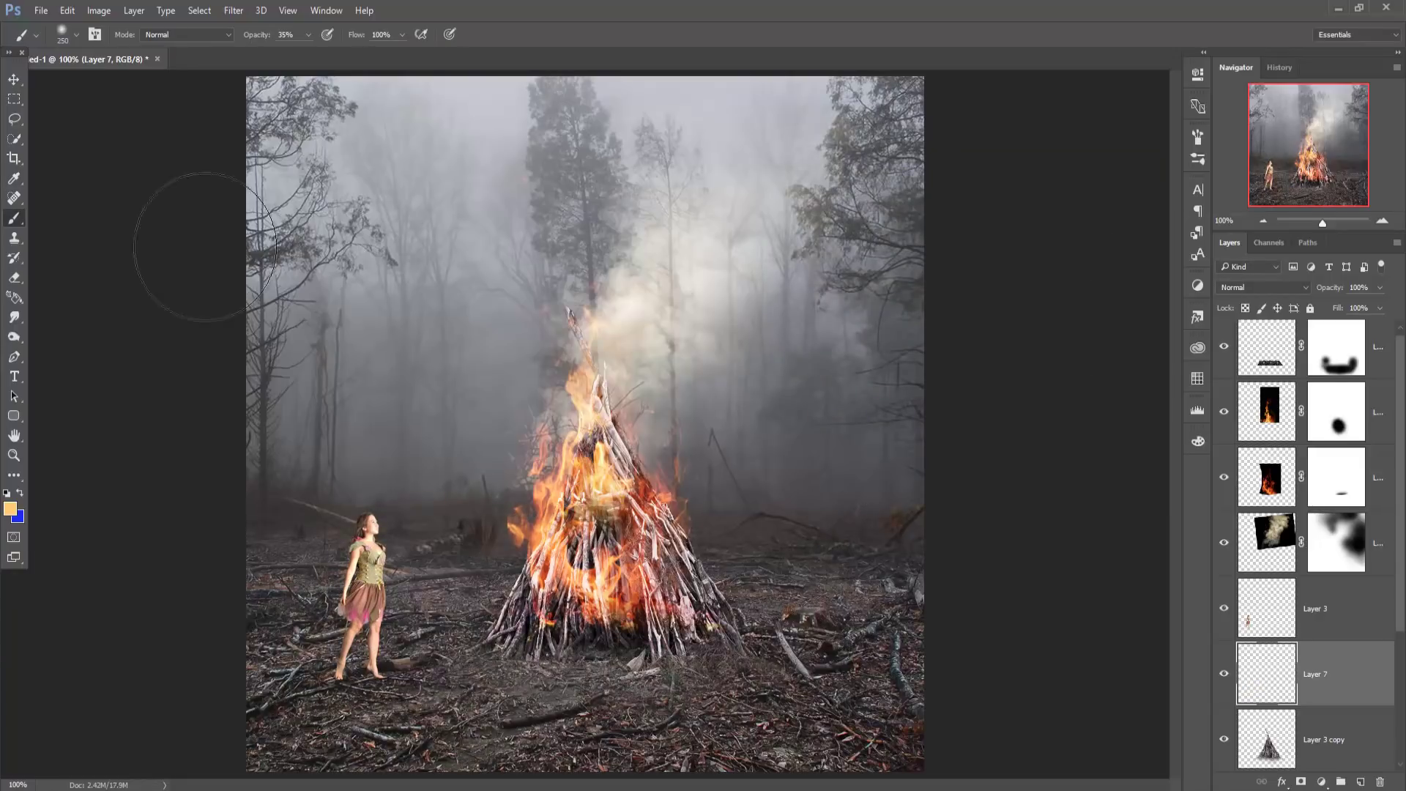
- Add an empty Layer 8 above the masked ground layer
left_click(15, 85)
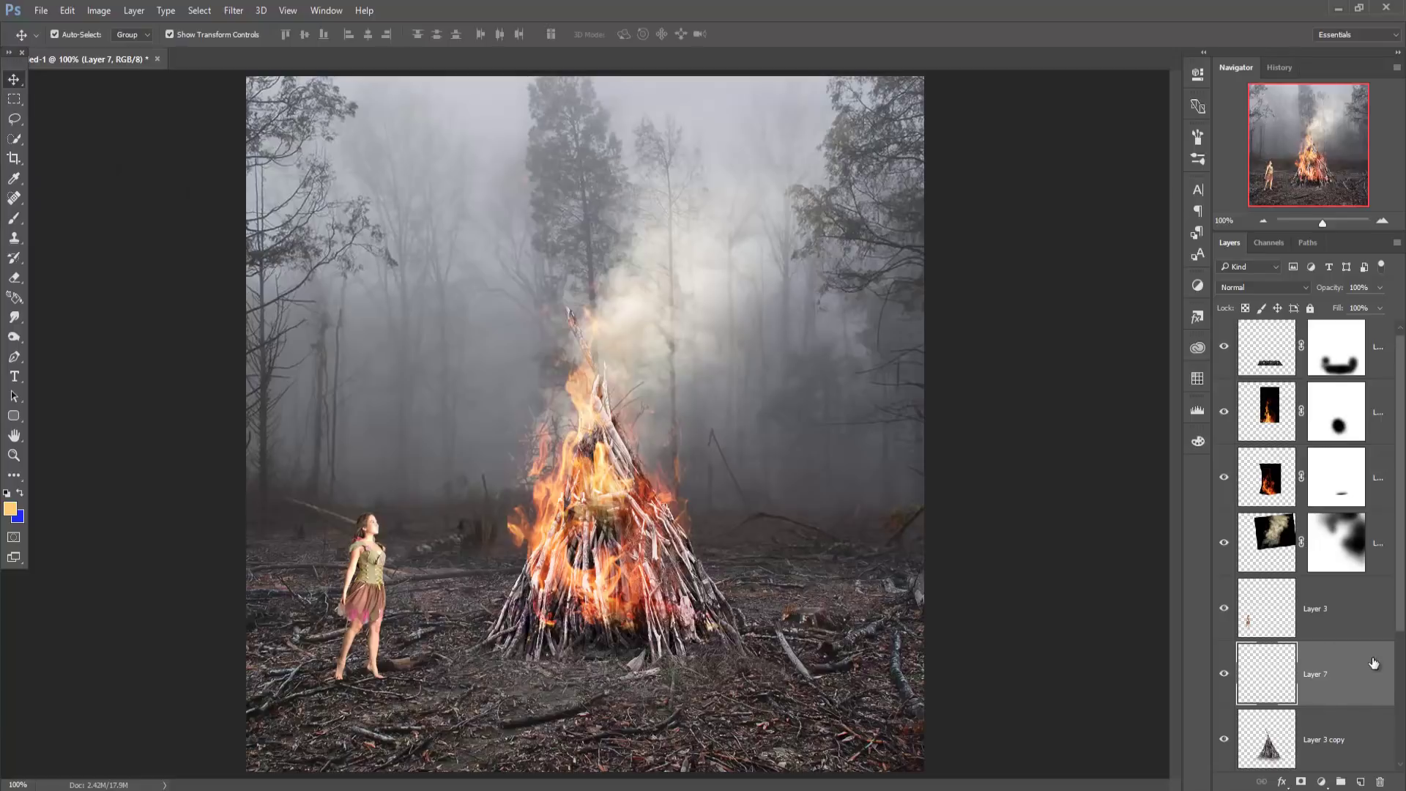
left_click_drag(1399, 607, 1400, 683)
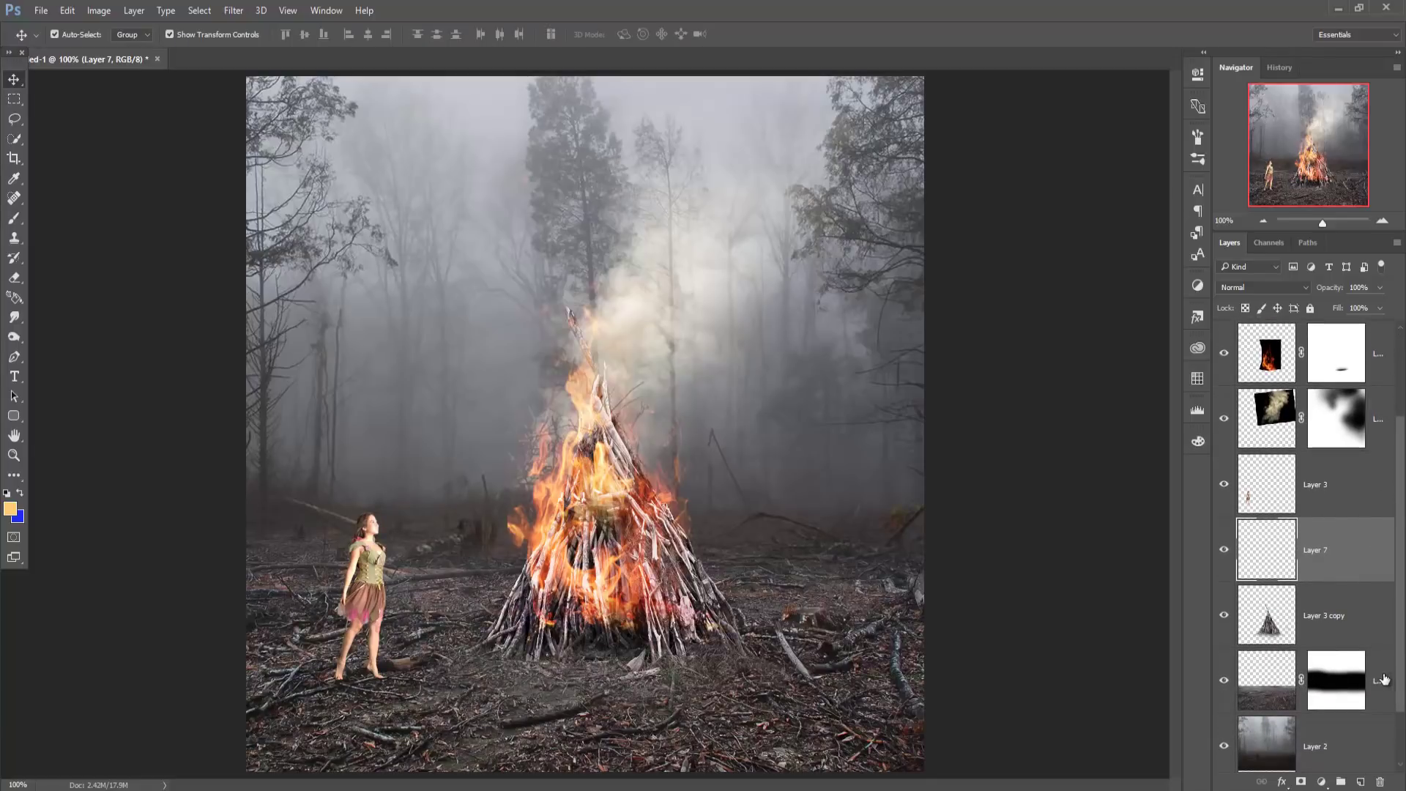
left_click(1383, 679)
left_click(1360, 782)
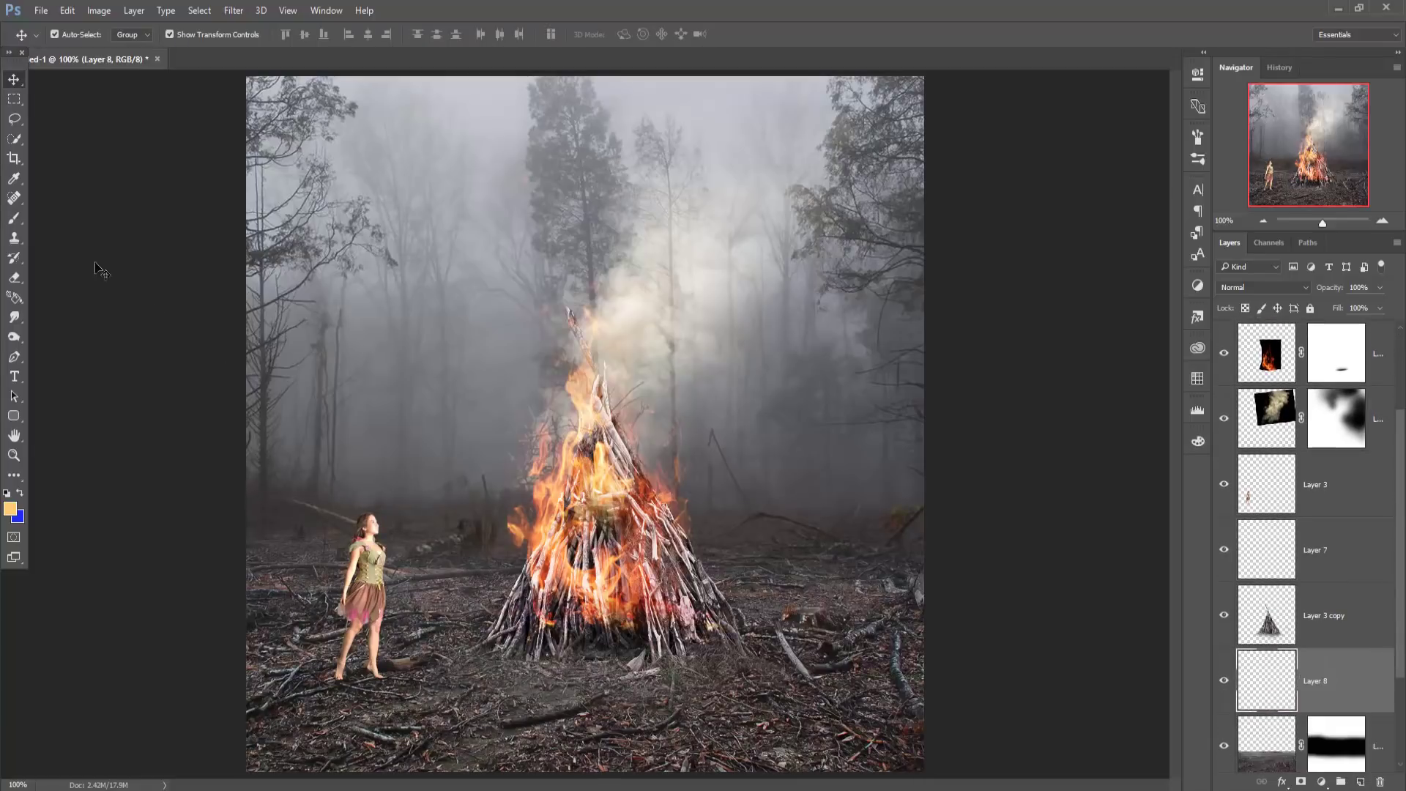
- Paint a soft yellow glow at the fire's base on Layer 8 at 100% brush opacity
left_click(14, 219)
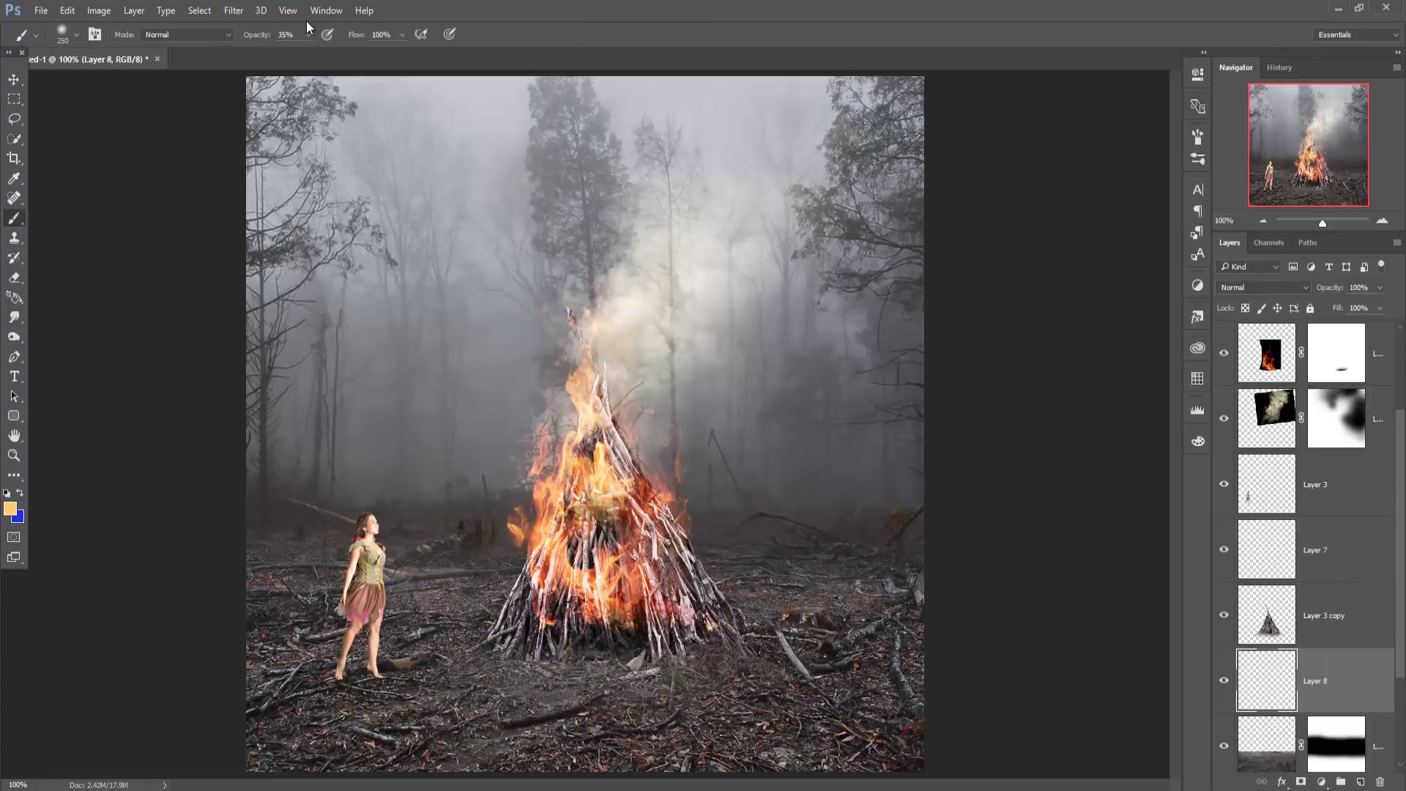
left_click(308, 34)
left_click_drag(306, 52, 445, 57)
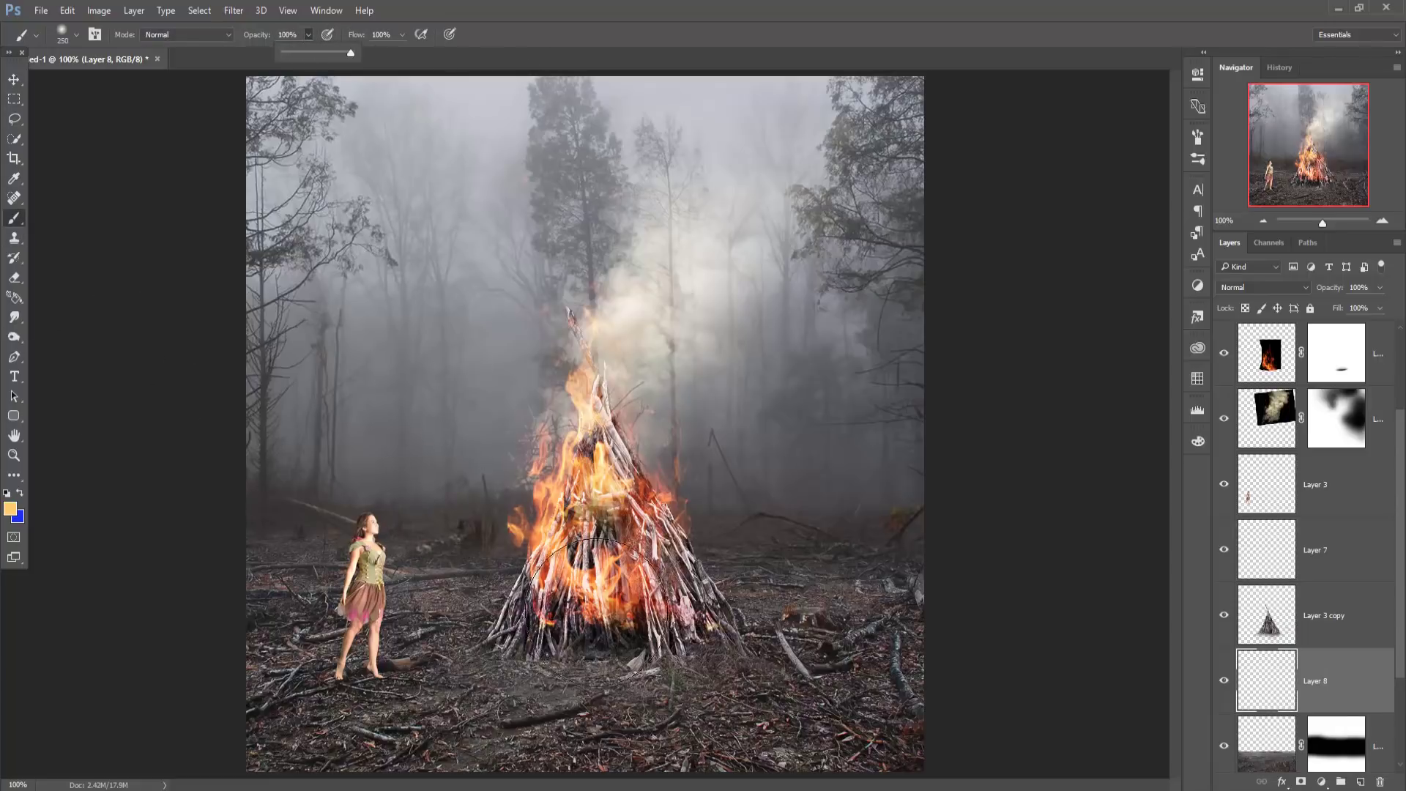
left_click(592, 621)
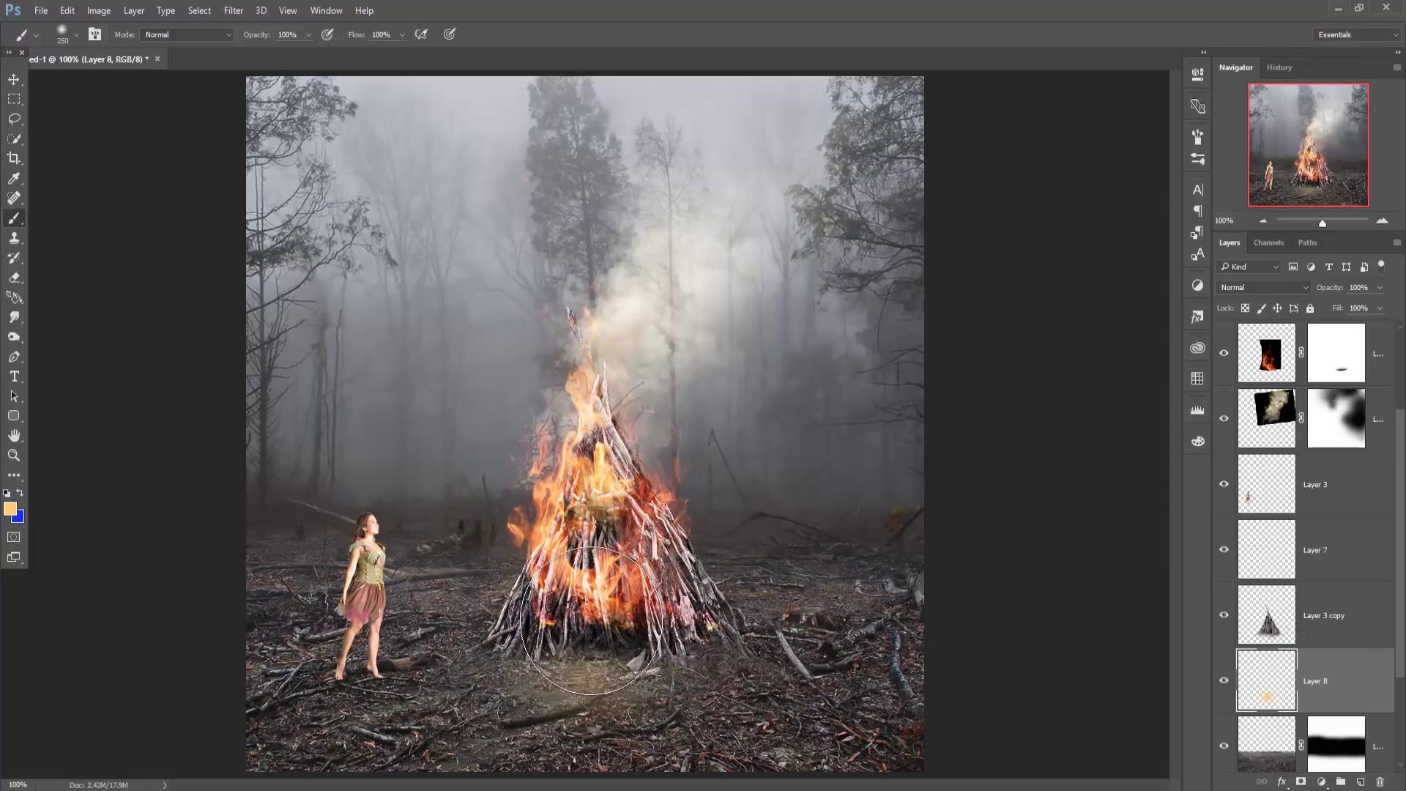
left_click(592, 621)
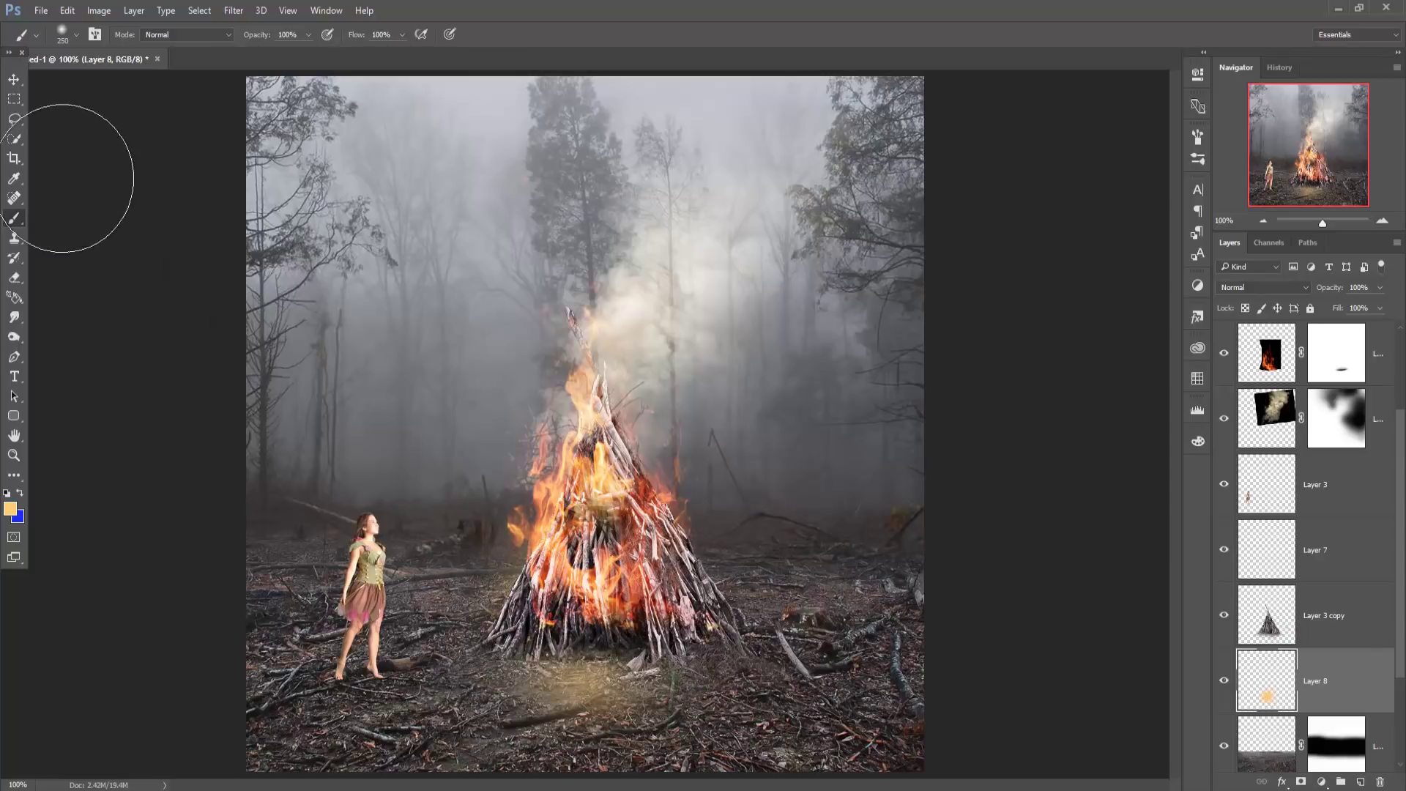
- Stretch the glow wide across the ground toward the woman, lower it, and commit
left_click(14, 84)
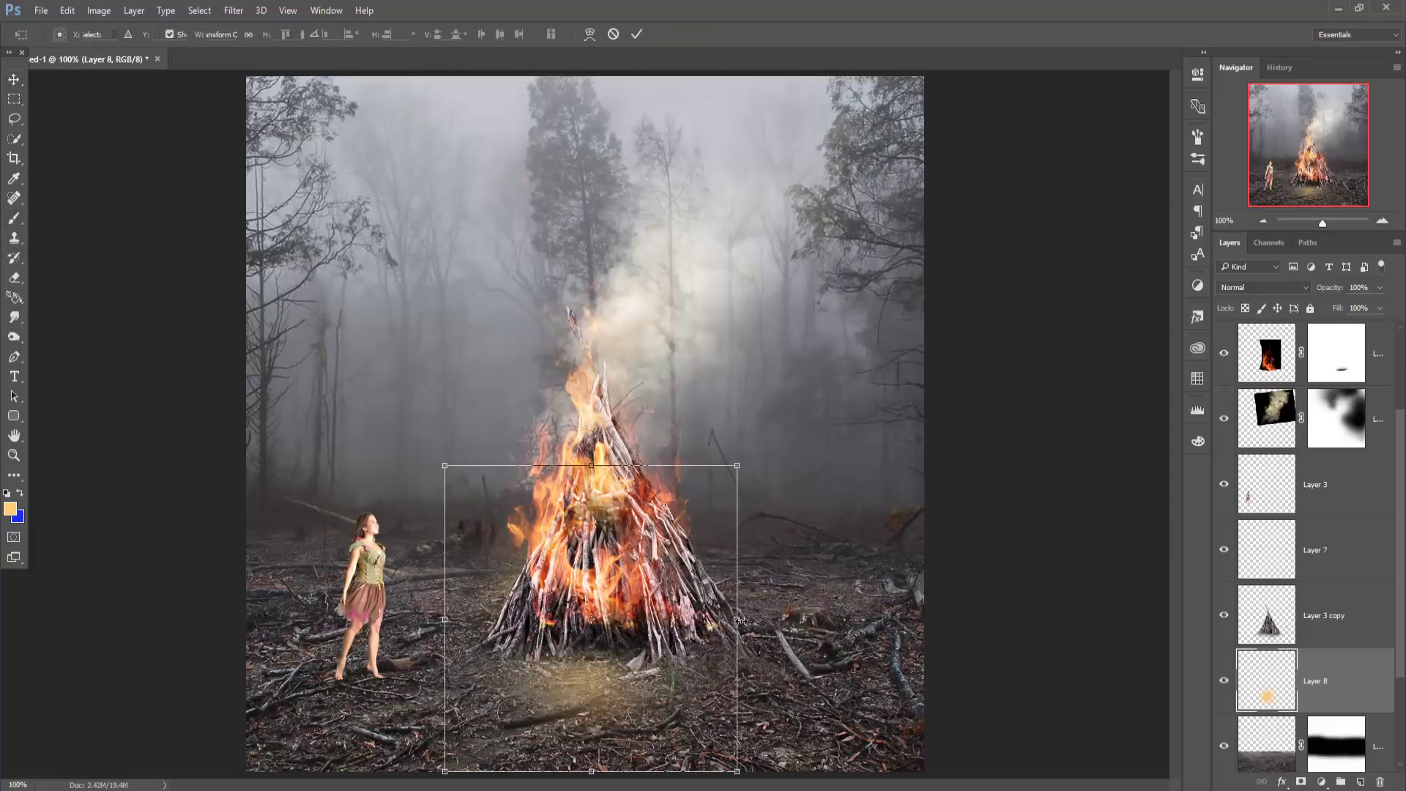
left_click_drag(737, 619, 901, 619)
left_click_drag(445, 621, 169, 618)
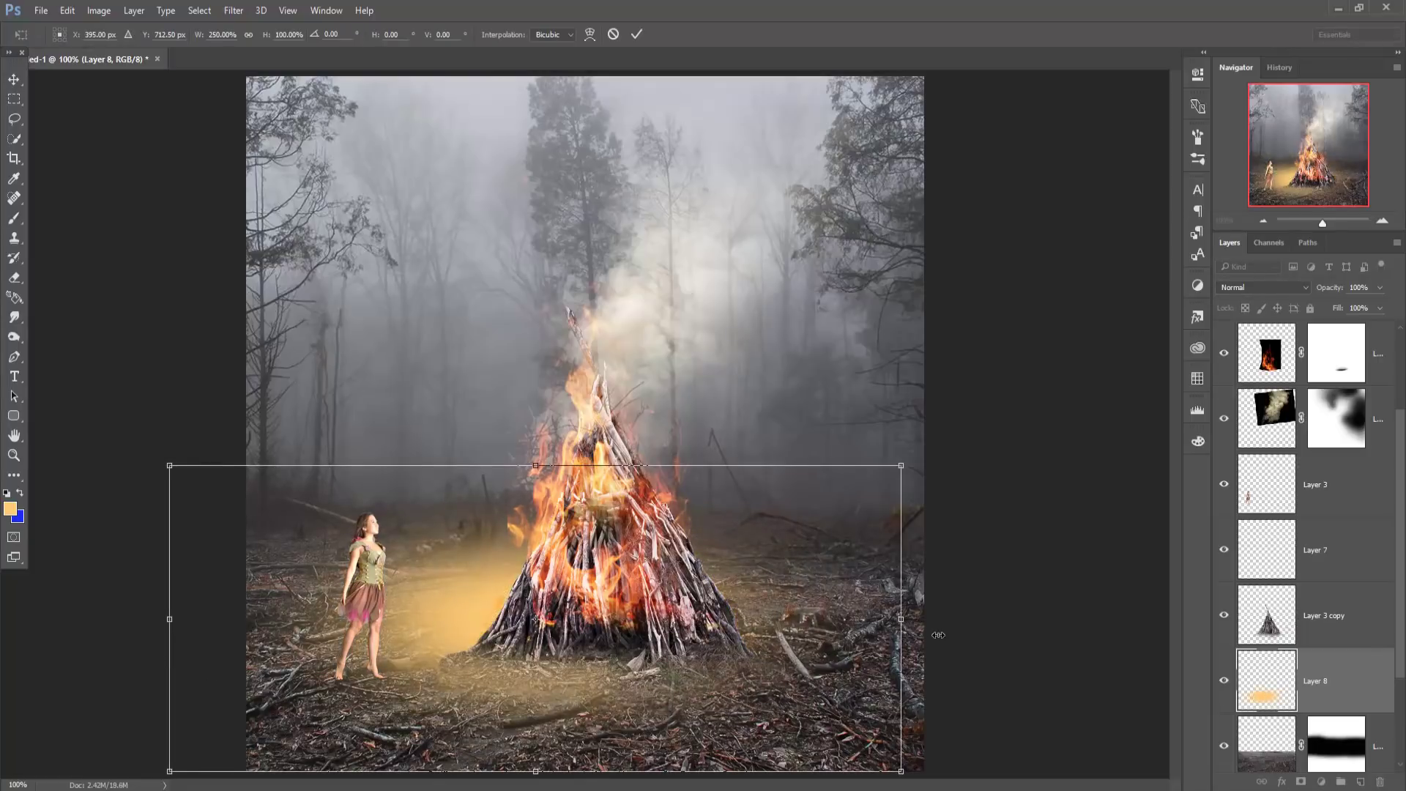
left_click_drag(938, 634, 1092, 635)
left_click_drag(832, 622, 813, 687)
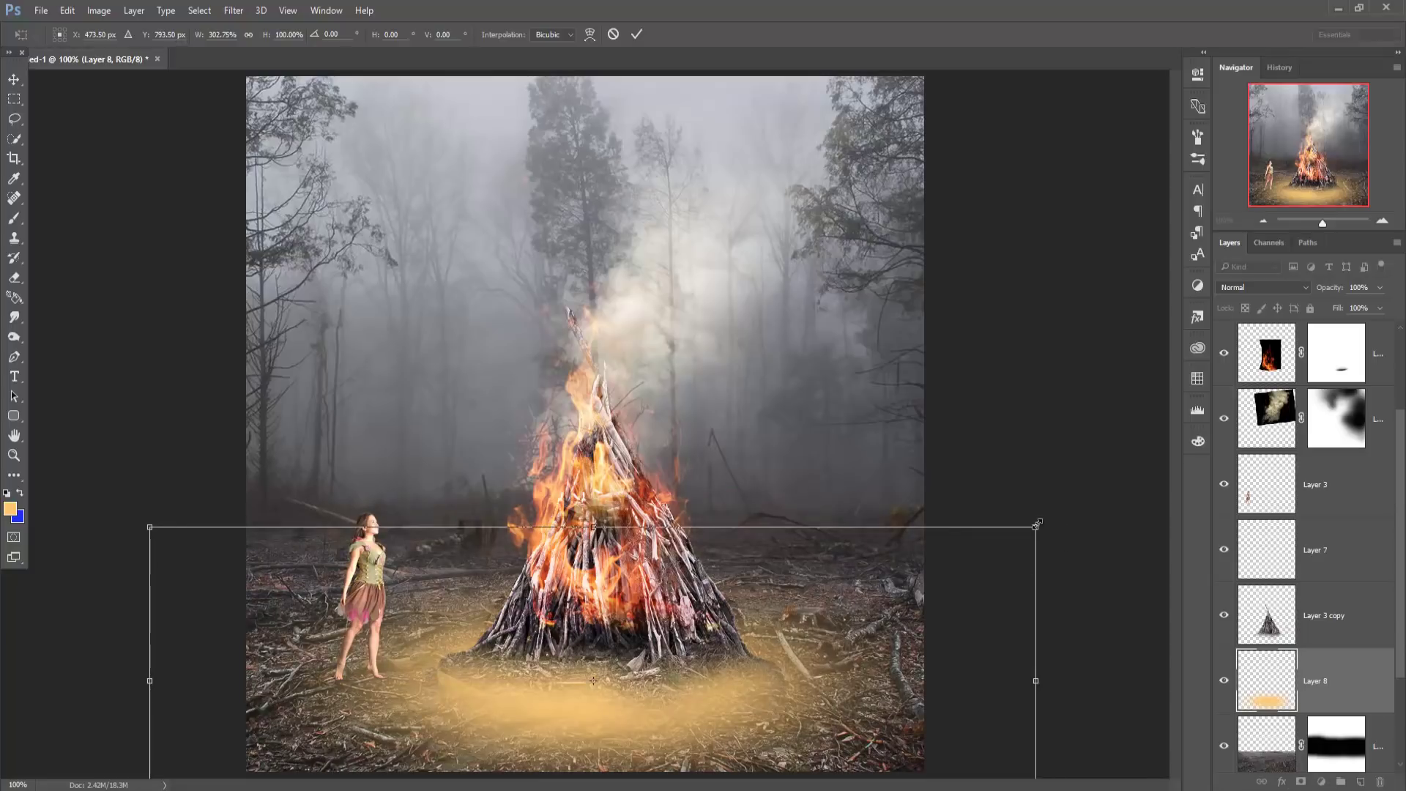
left_click_drag(1040, 523, 1090, 517)
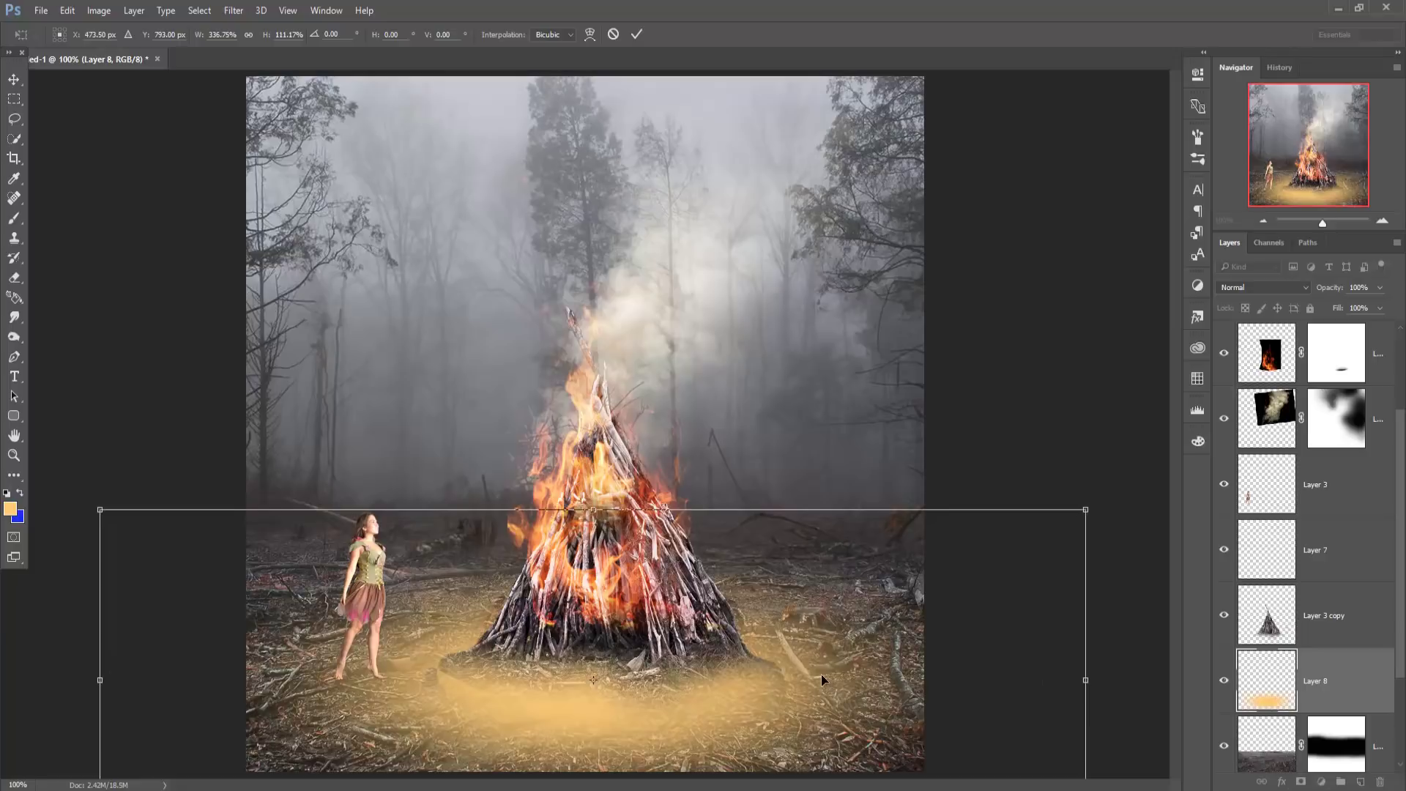
left_click_drag(819, 668, 828, 669)
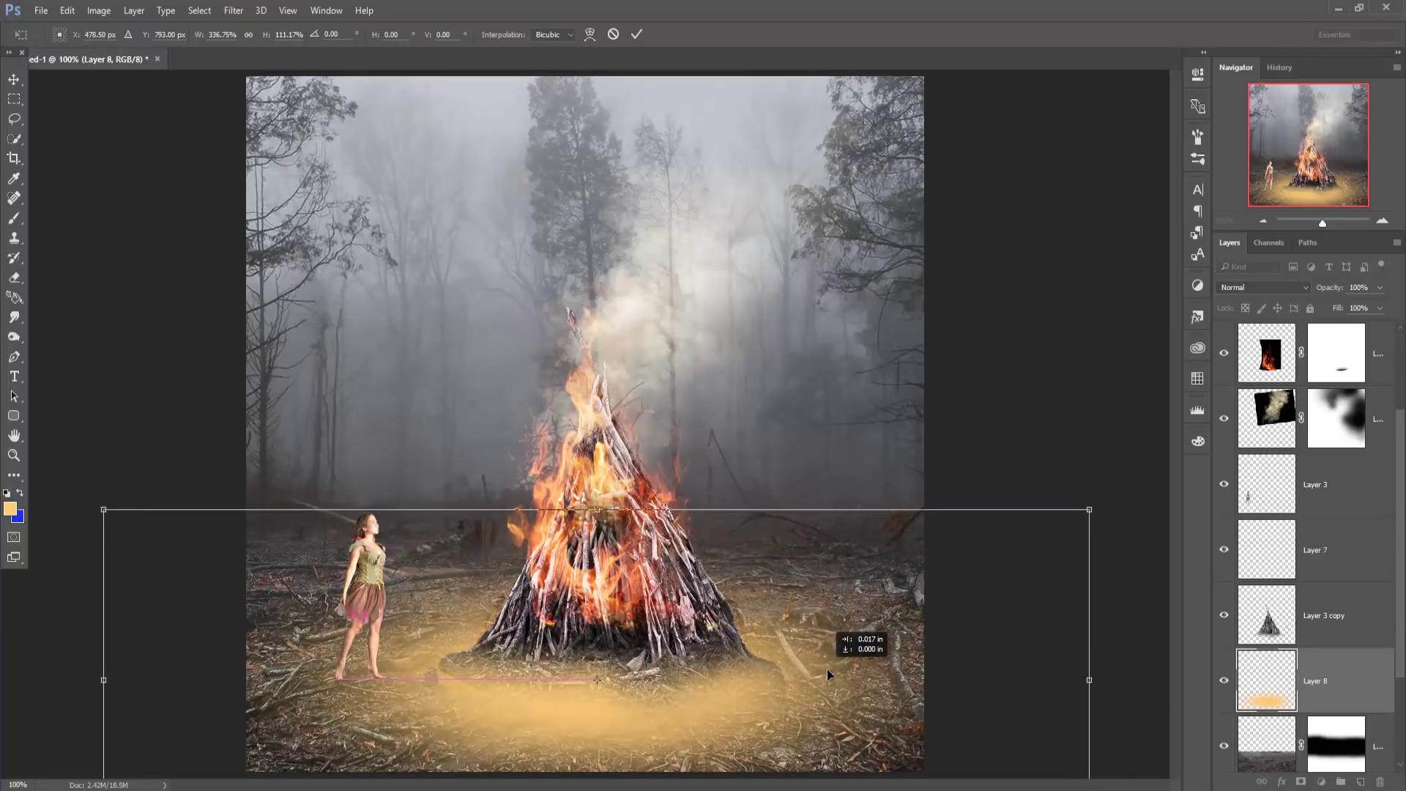
left_click(637, 35)
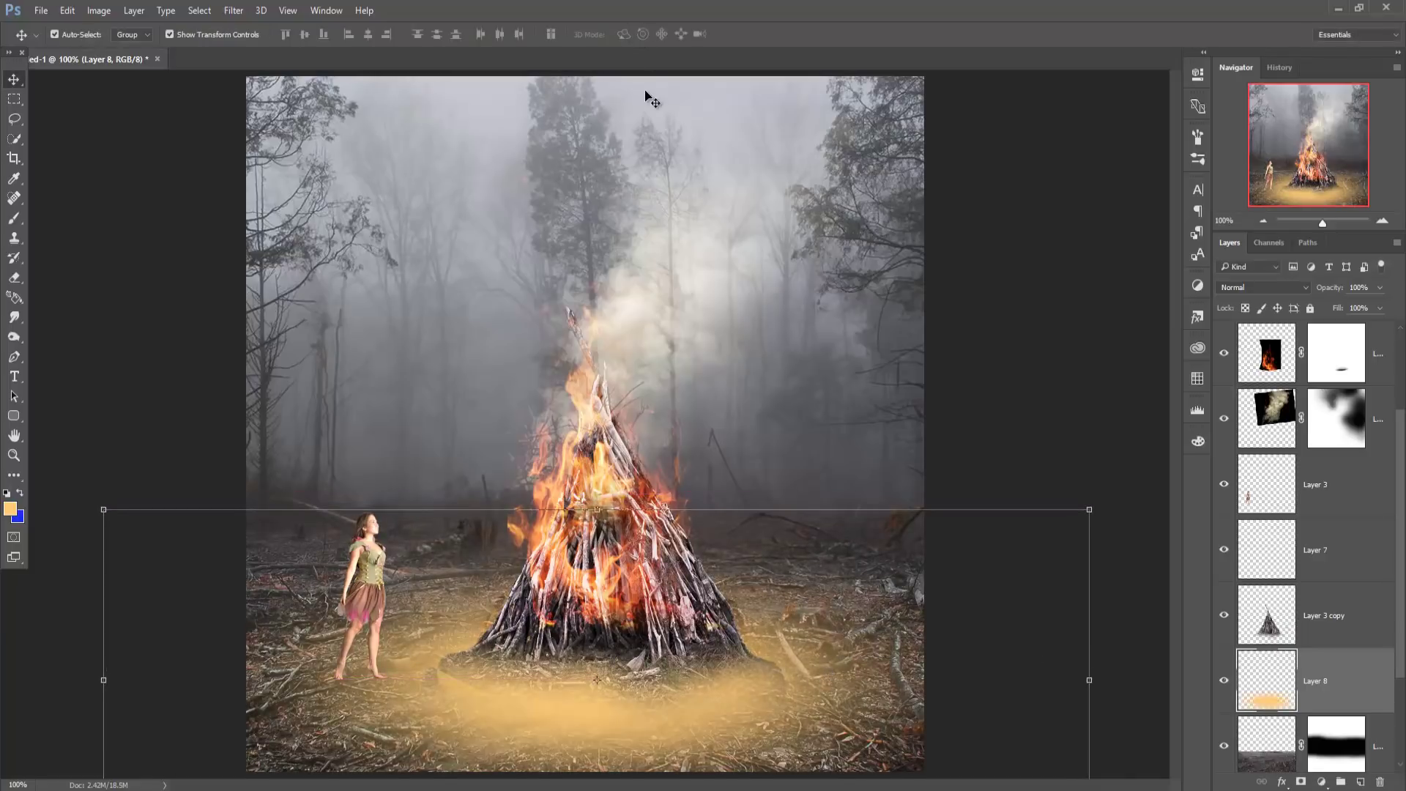
- Set Layer 8 to Overlay blending and duplicate it as Layer 8 copy
left_click(1287, 285)
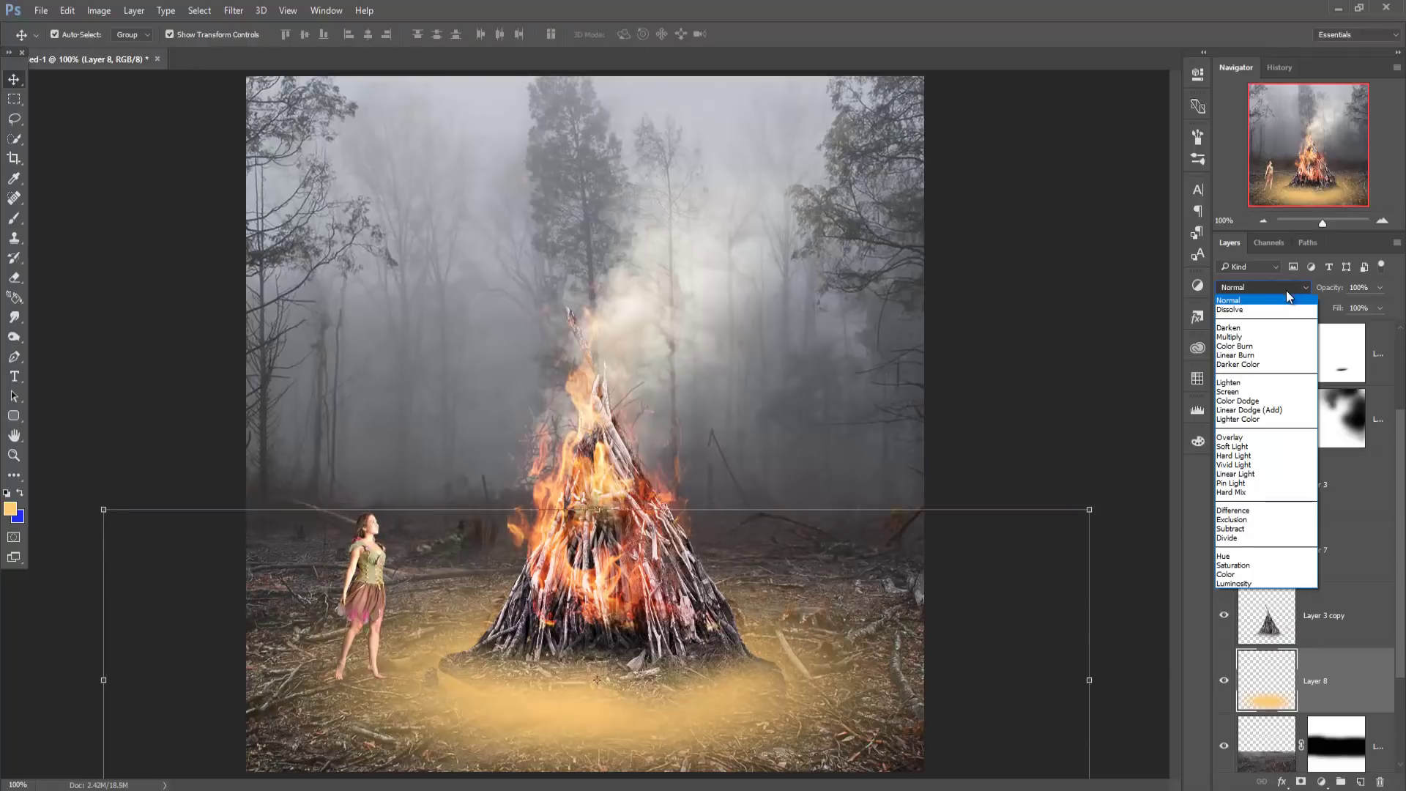
left_click(1247, 443)
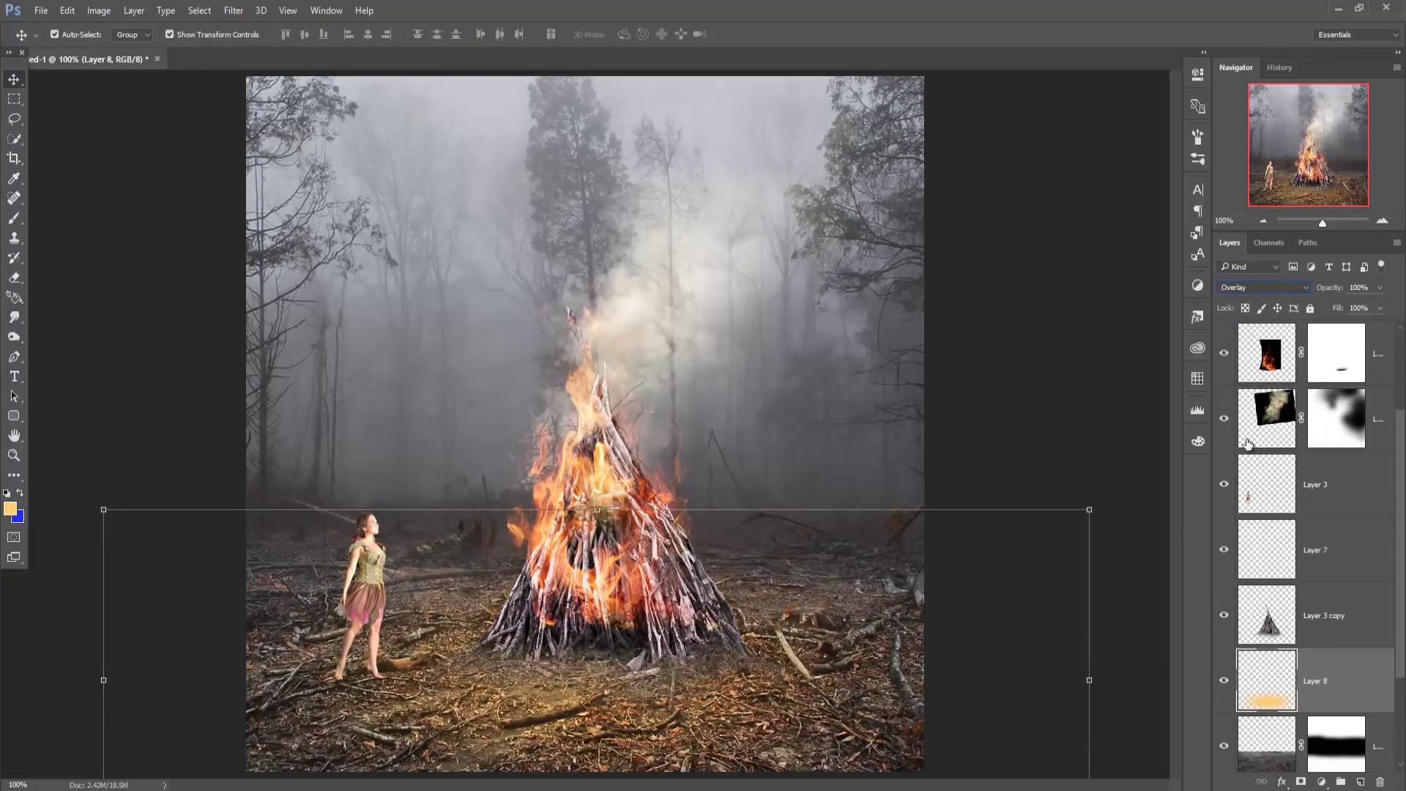
right_click(1339, 660)
left_click(1176, 165)
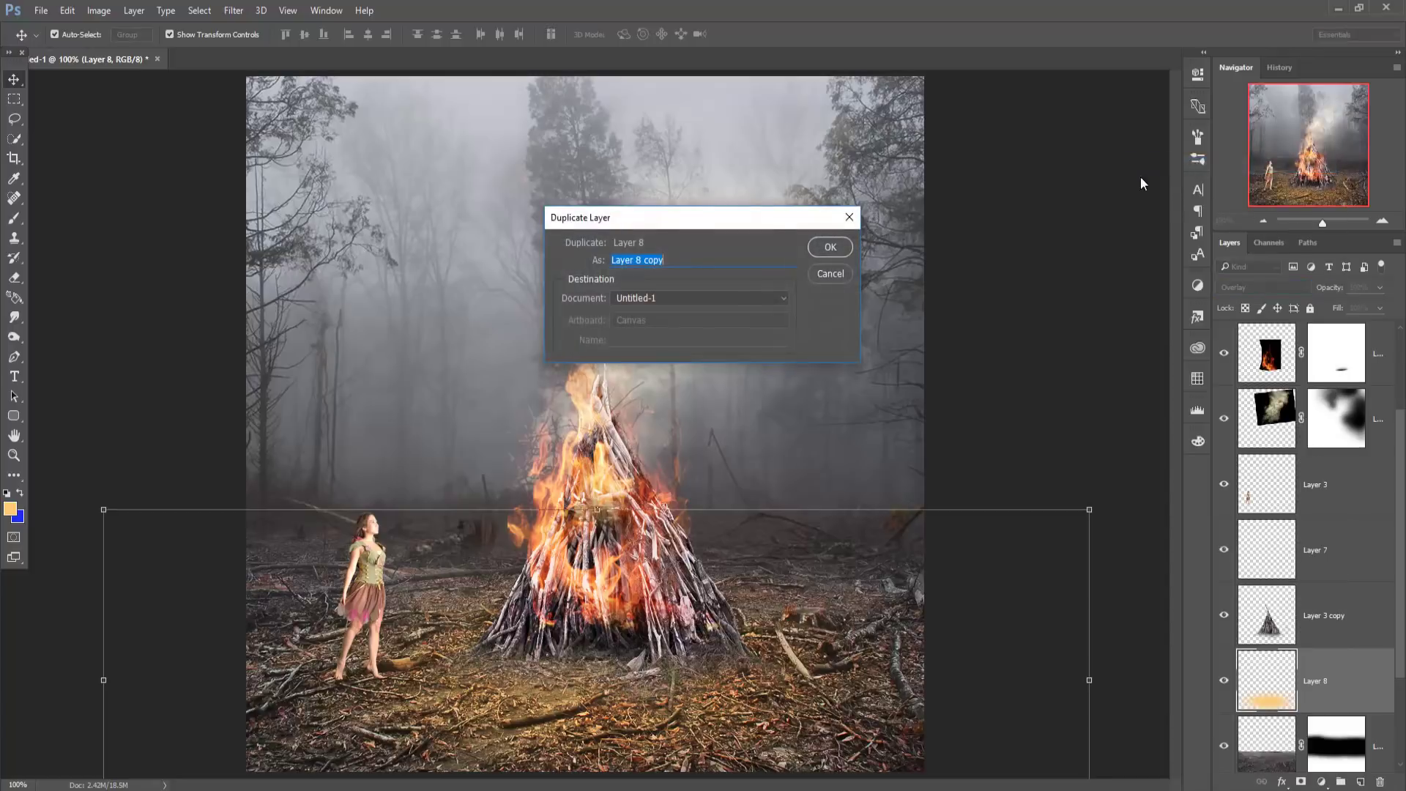
left_click(829, 247)
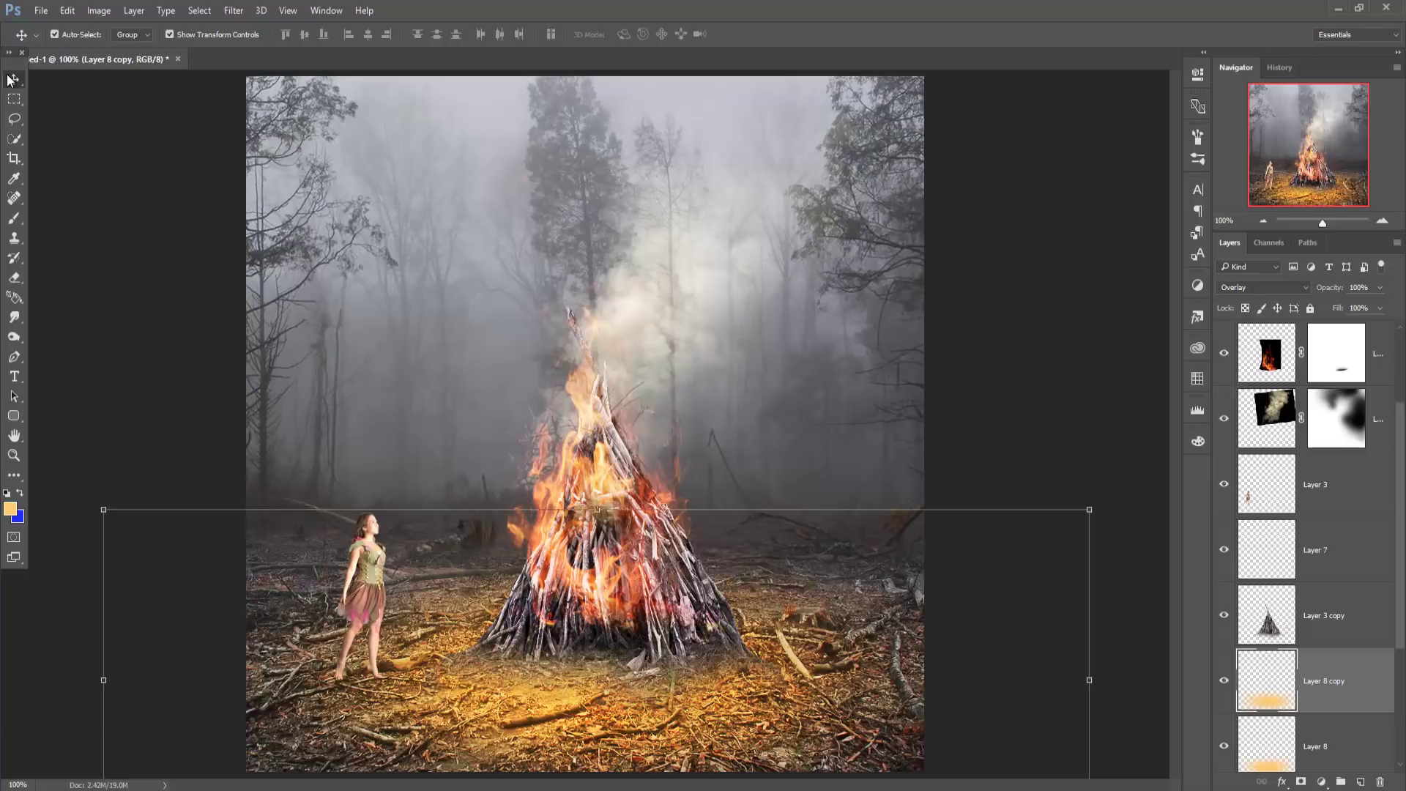
- Merge the fire layers, including masked Layer 4, into a single fire layer
left_click(1371, 360)
scroll(1380, 381, "up", 2)
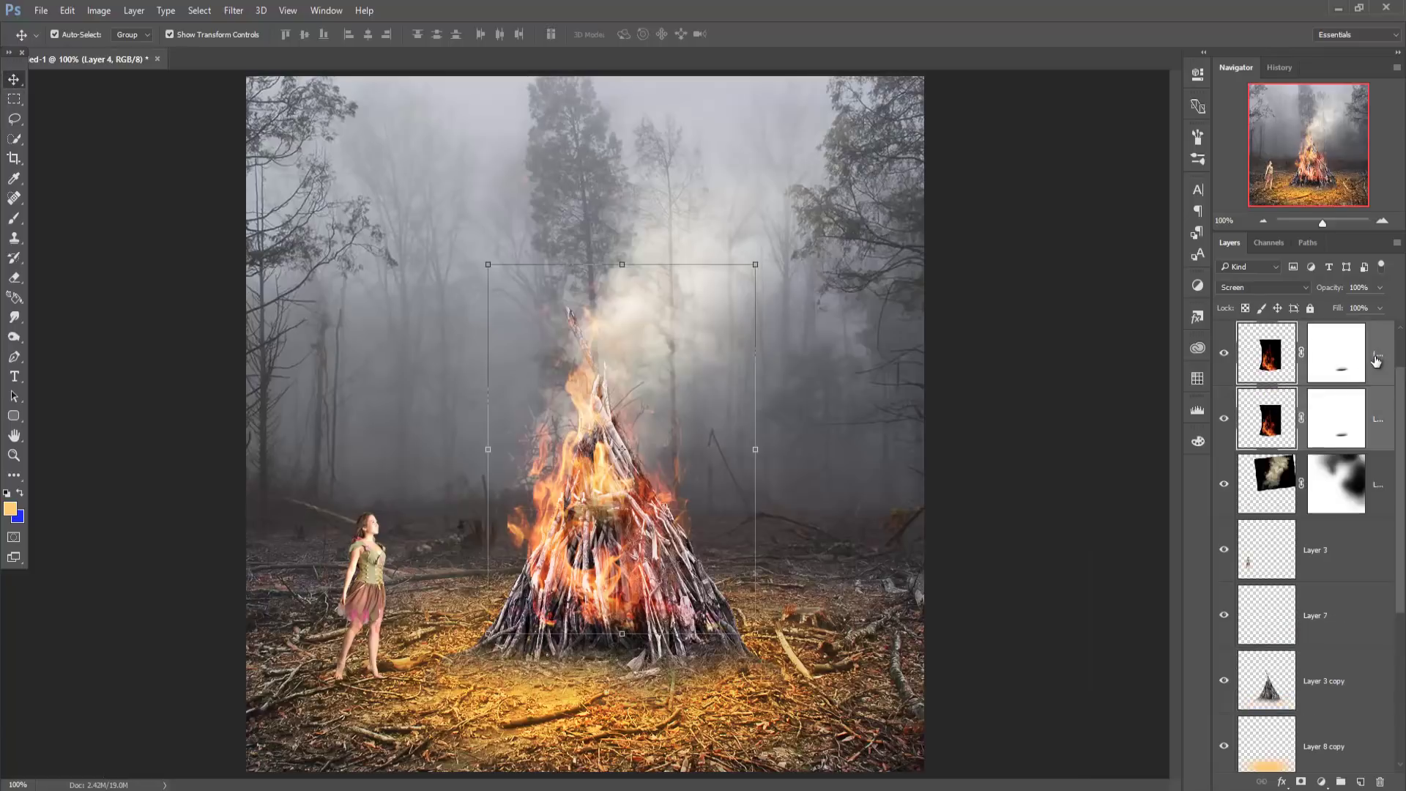
left_click(1383, 396)
left_click(1376, 480, "ctrl")
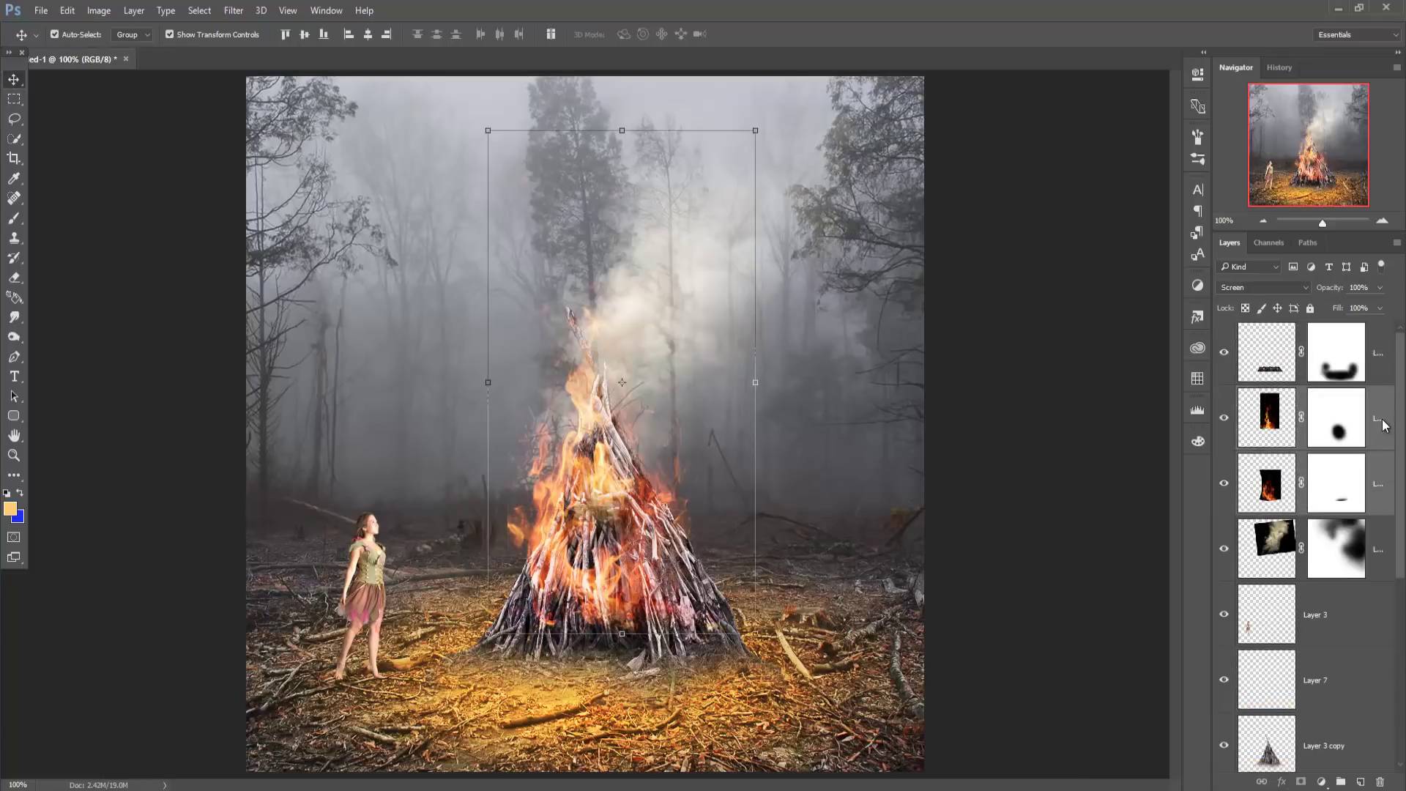
right_click(1377, 479)
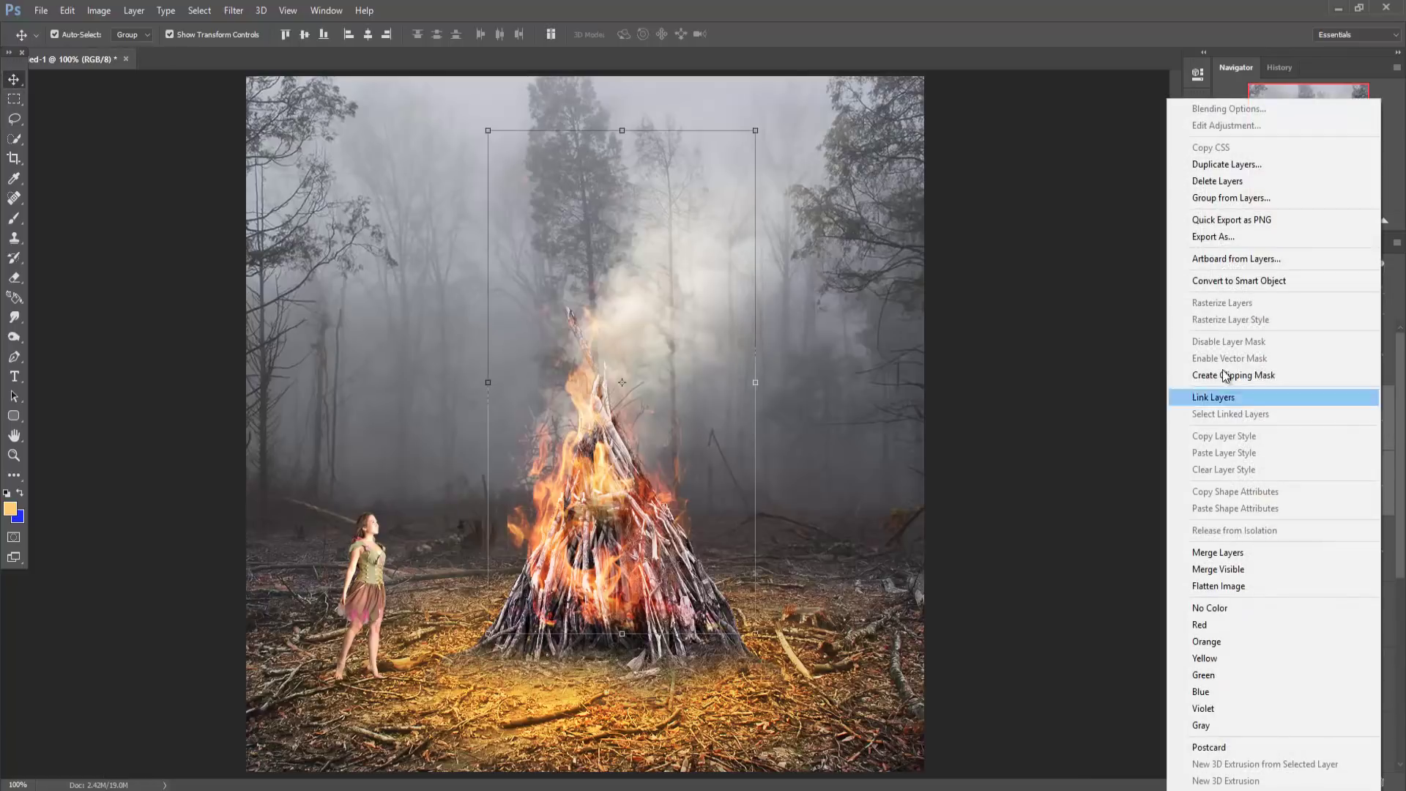
left_click(1201, 554)
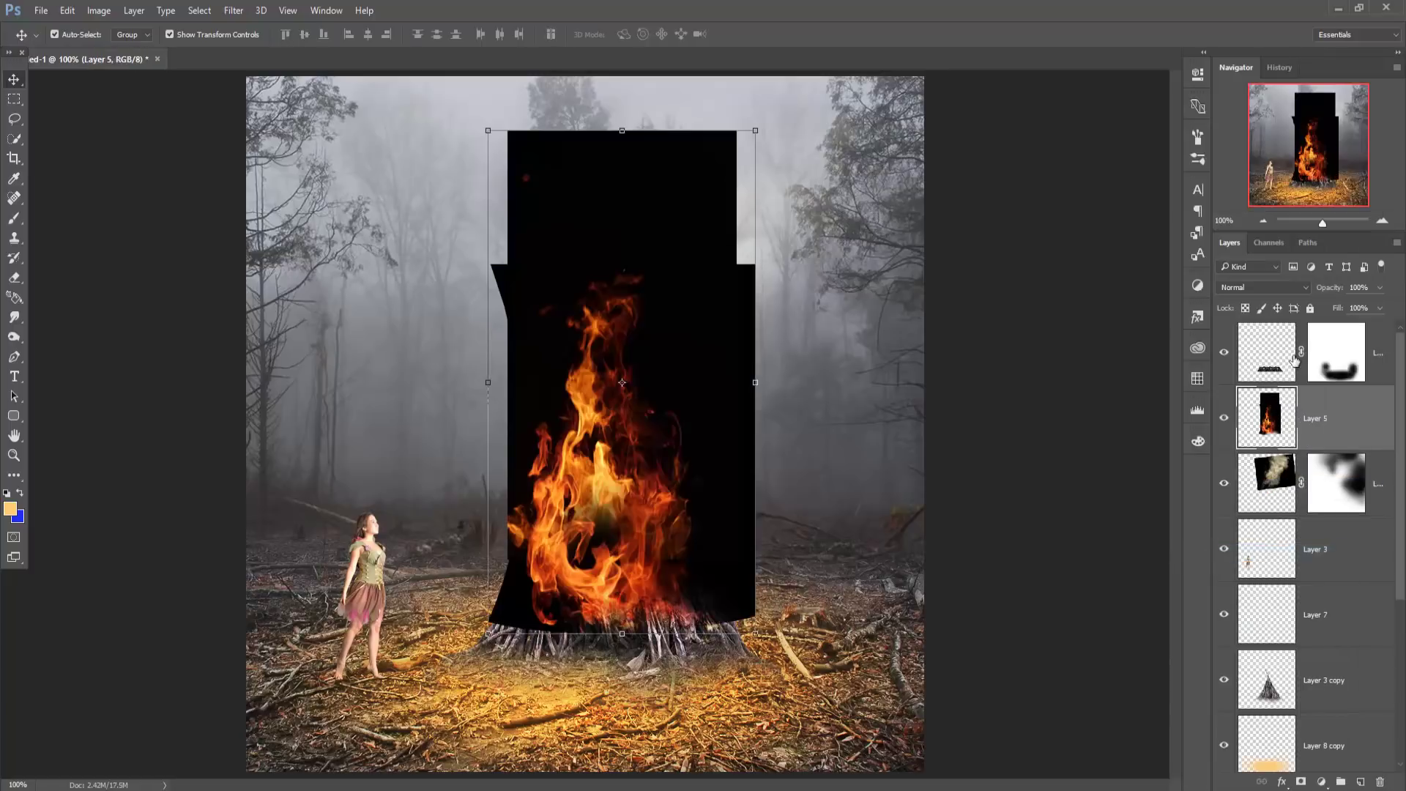
- Set the fire layer to Screen blending after trying Lighten and Color Dodge, then duplicate it as Layer 5 copy
left_click(1278, 288)
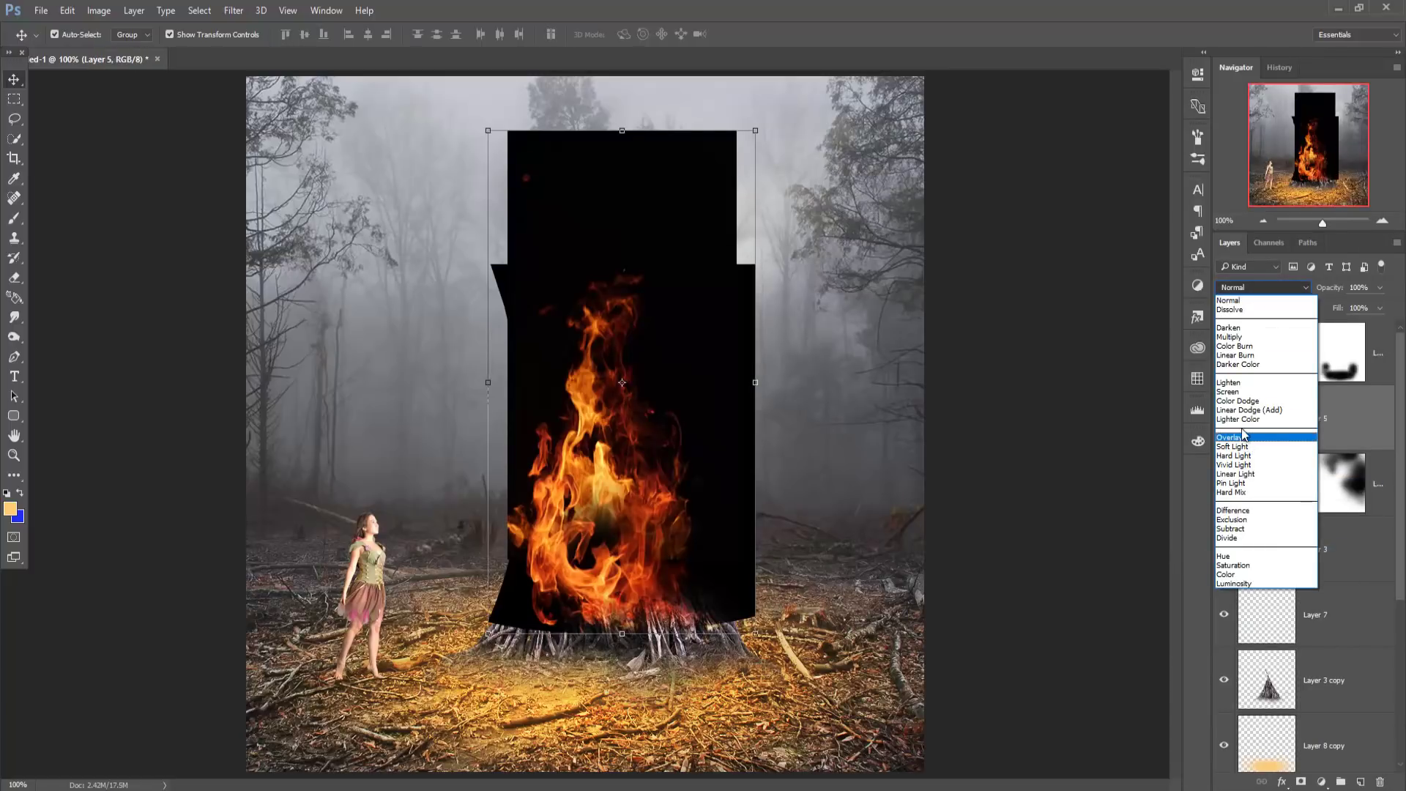
left_click(1236, 383)
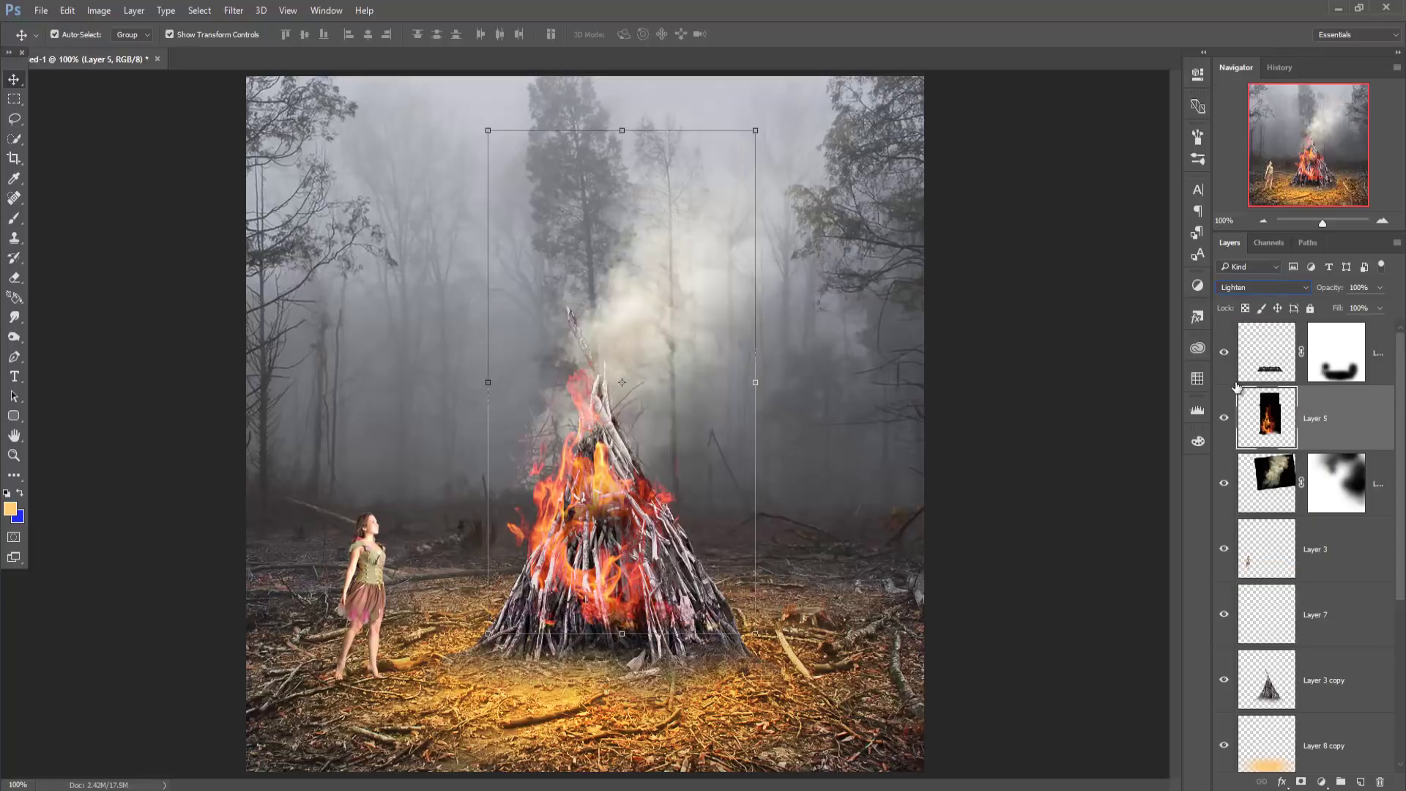
left_click(1258, 287)
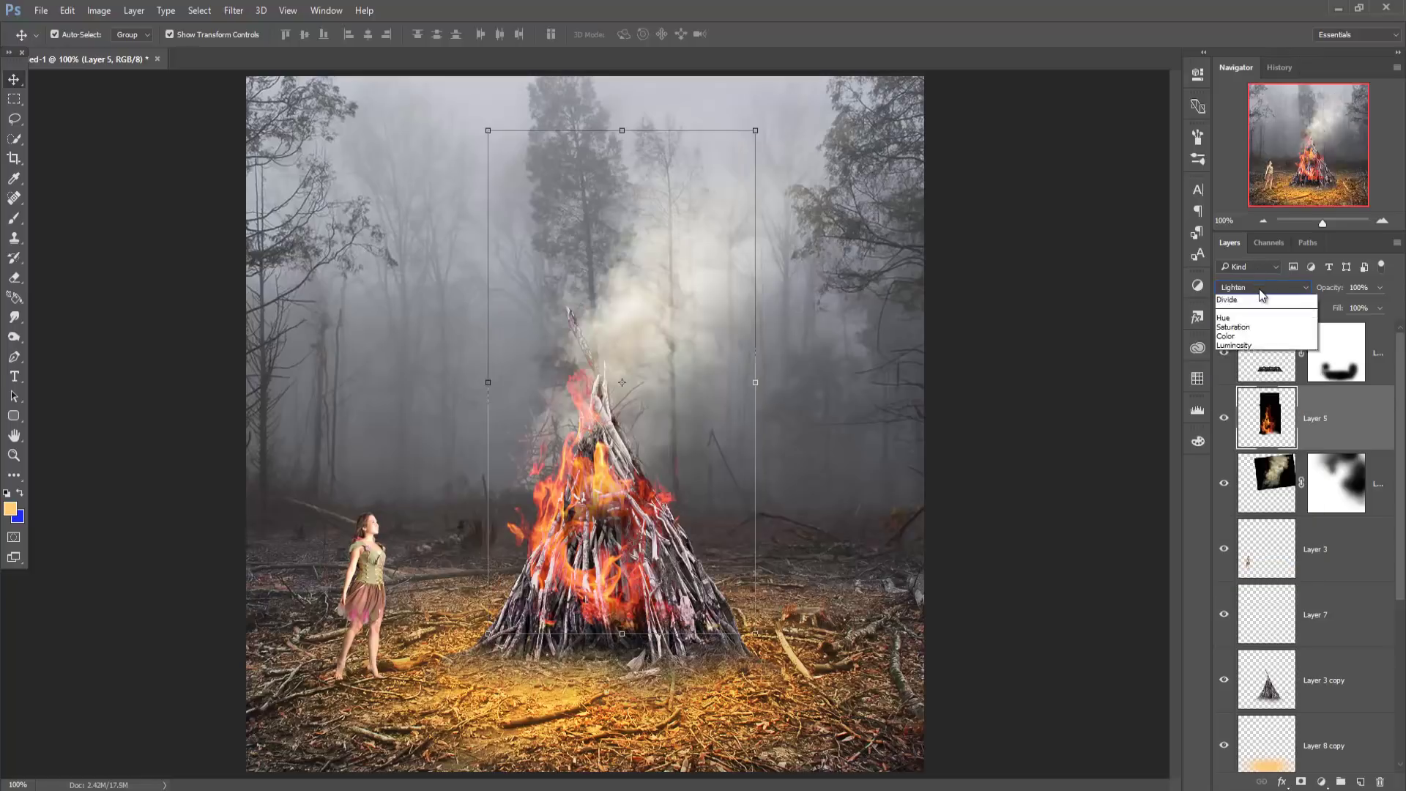
left_click(1250, 400)
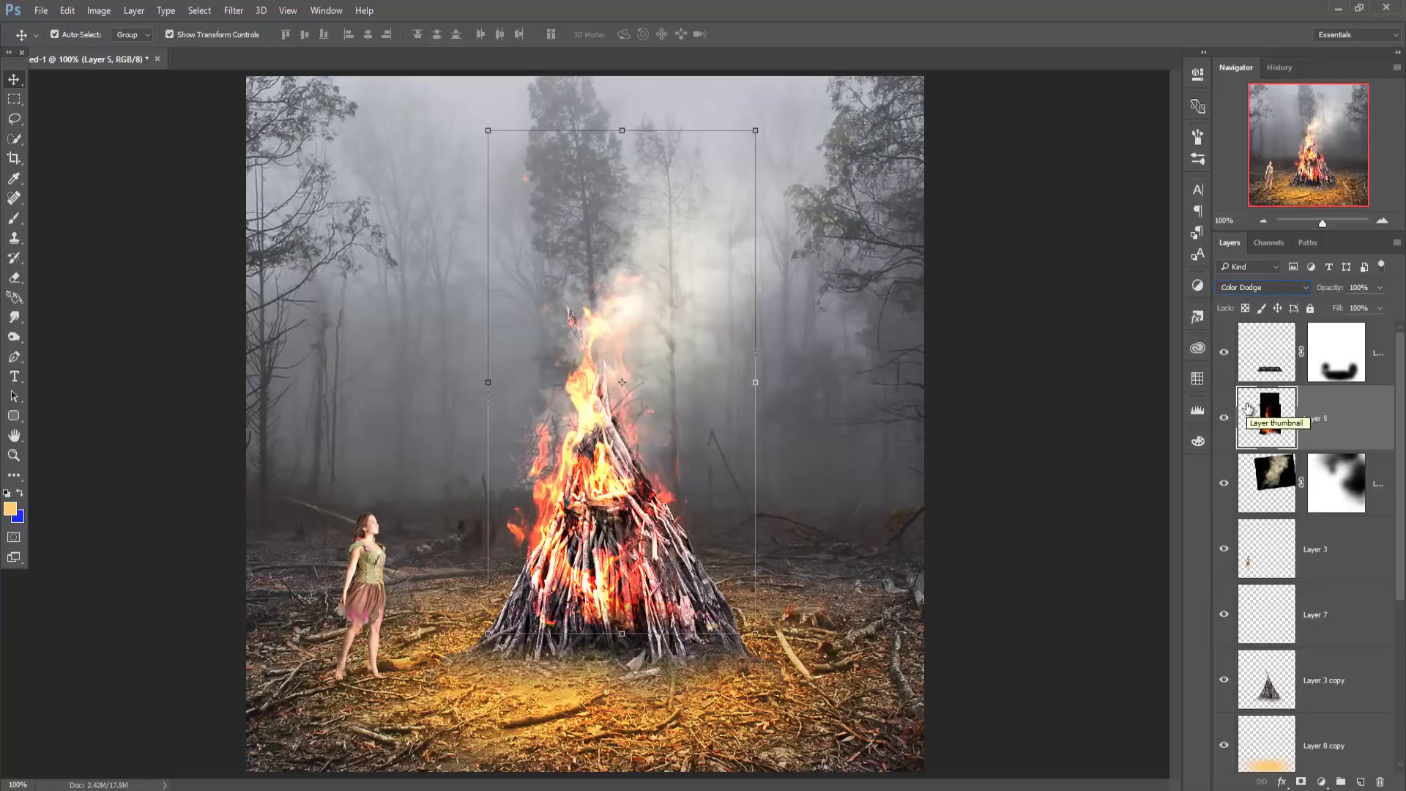
left_click(1267, 293)
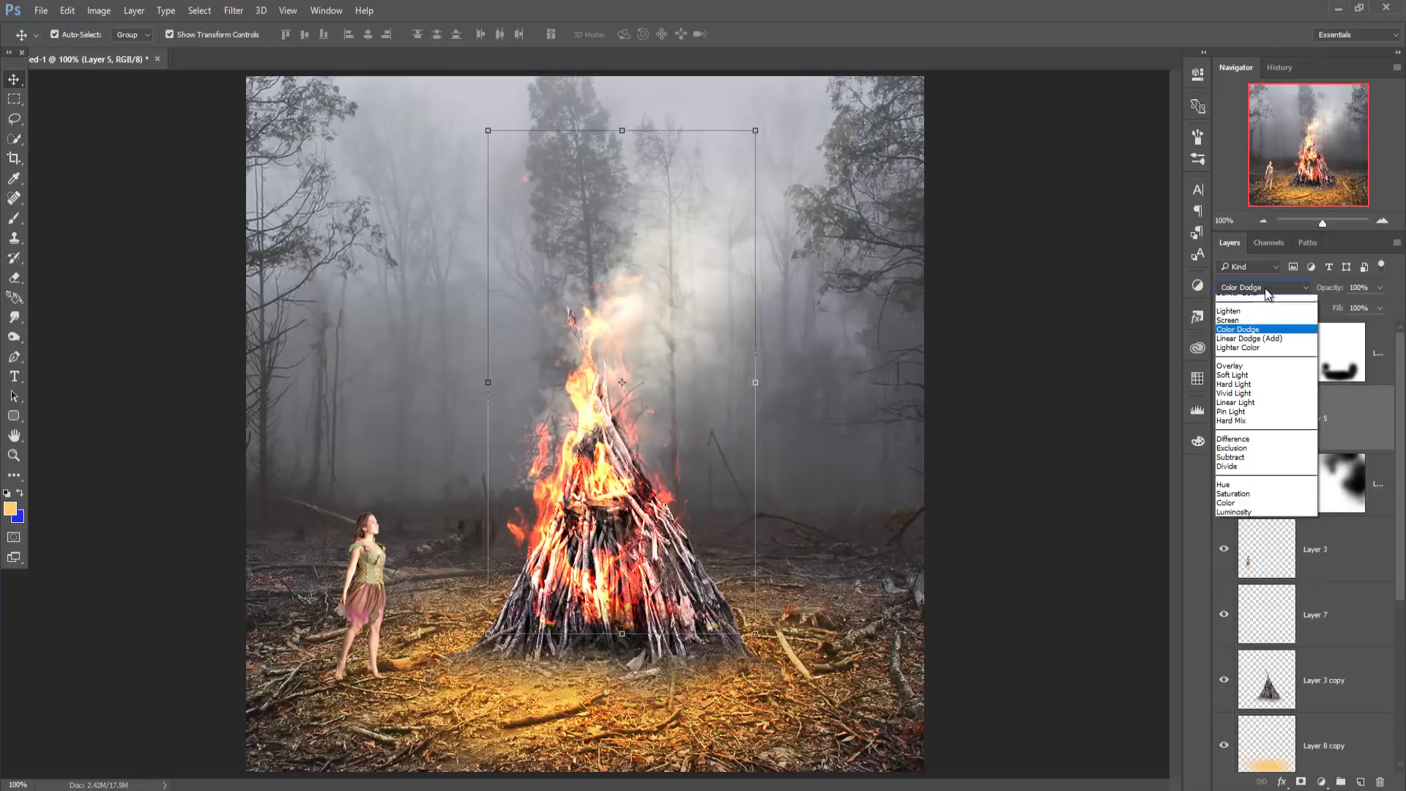
left_click(1270, 369)
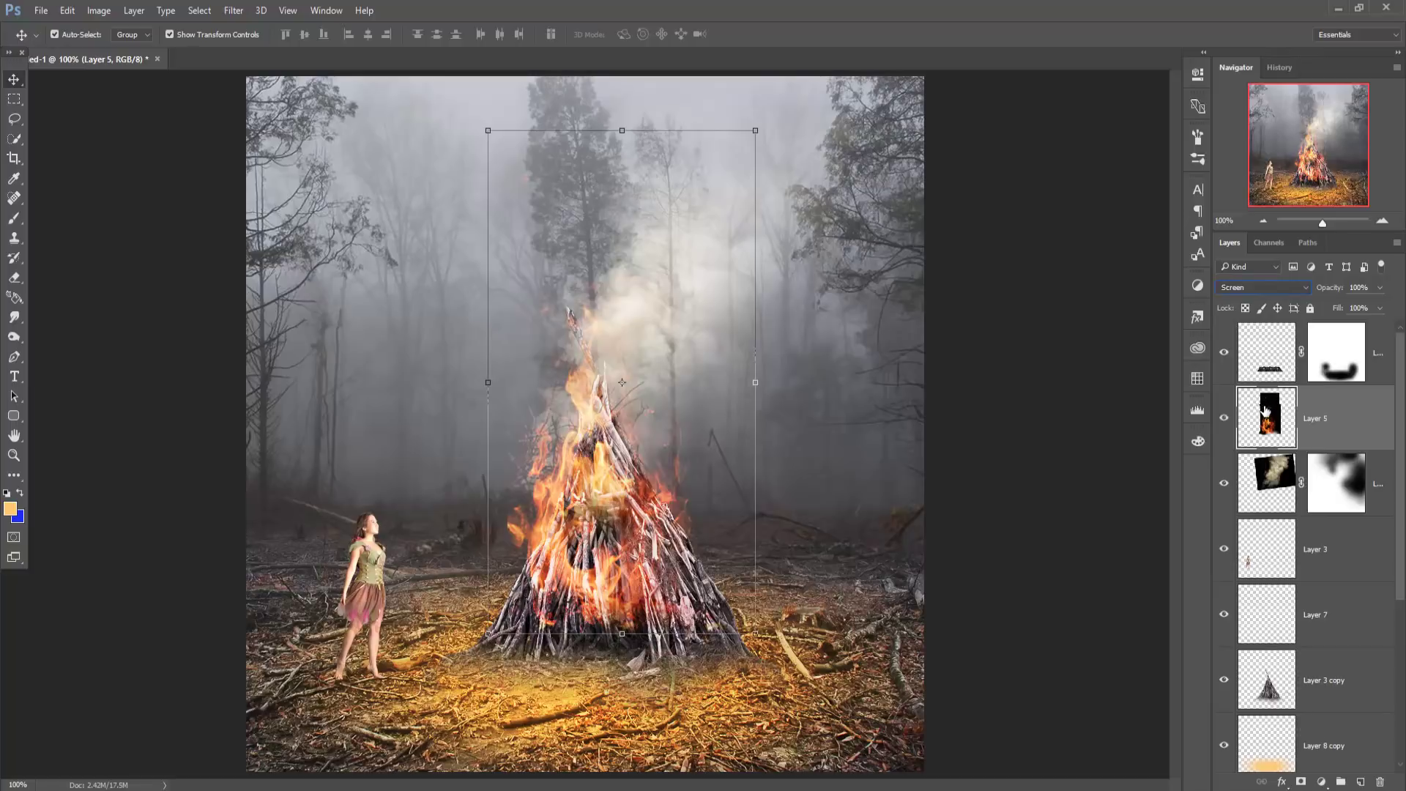
right_click(1357, 438)
left_click(1208, 164)
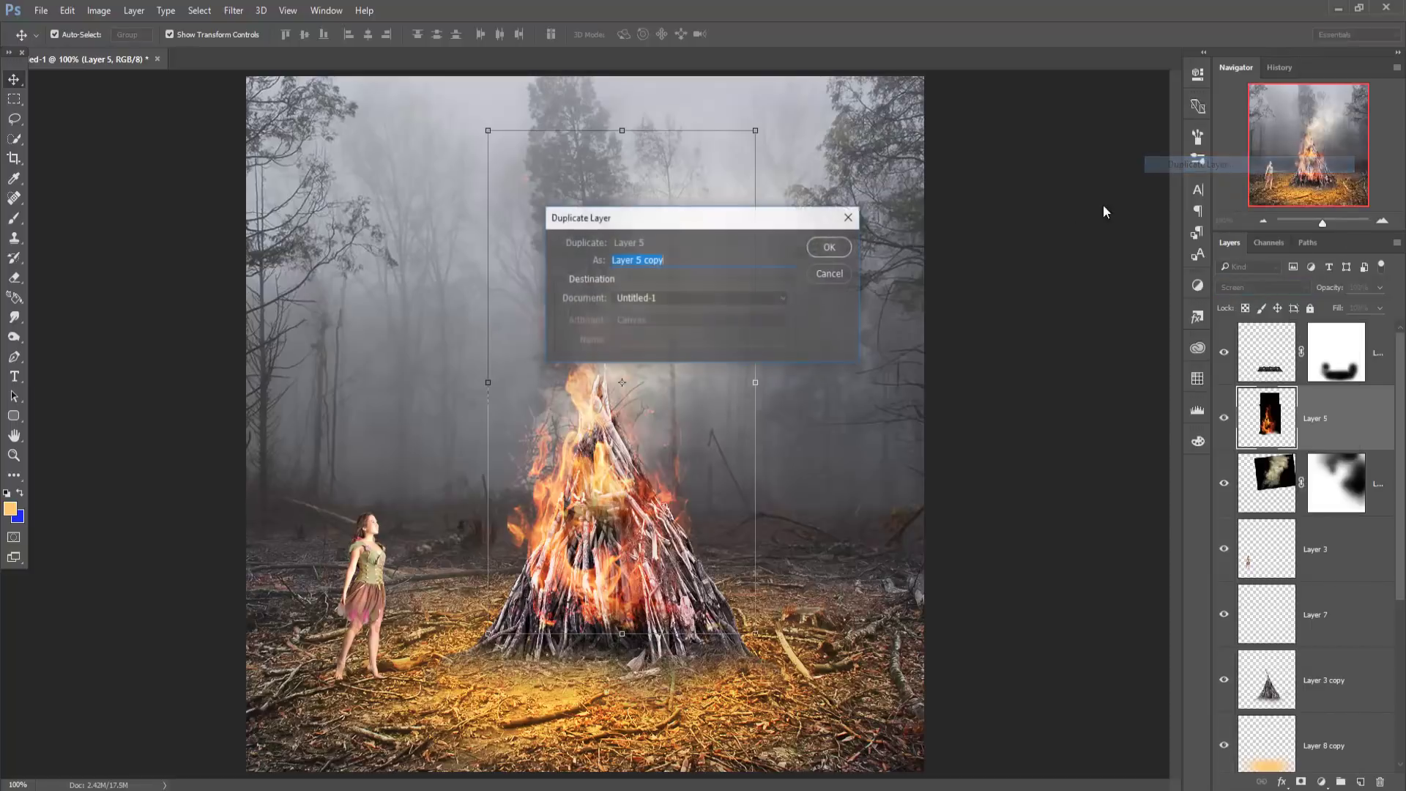
left_click(831, 249)
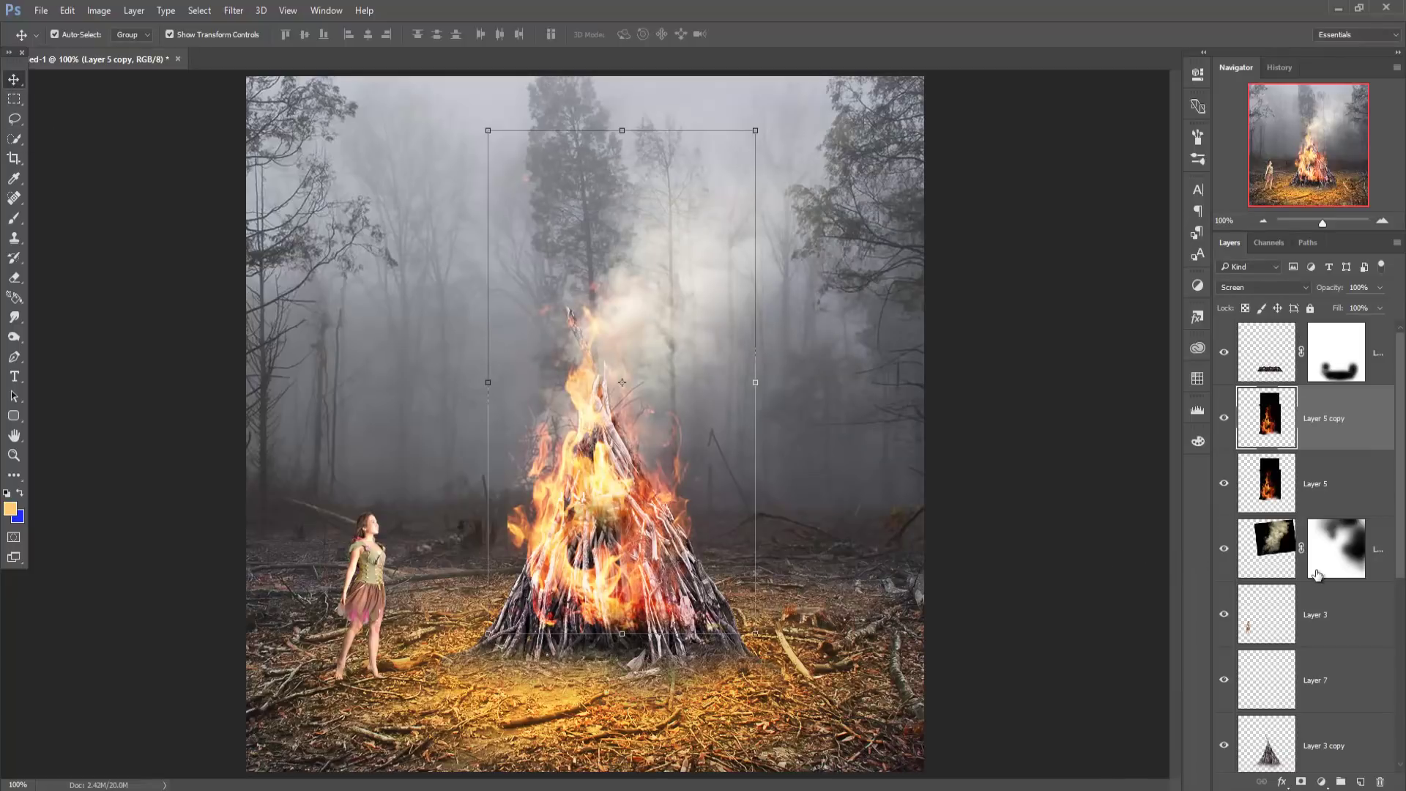
- Mask Layer 3 copy and paint black at size 150, 35% opacity to fade the woodpile's base
scroll(1354, 681, "down", 2)
left_click(1343, 633)
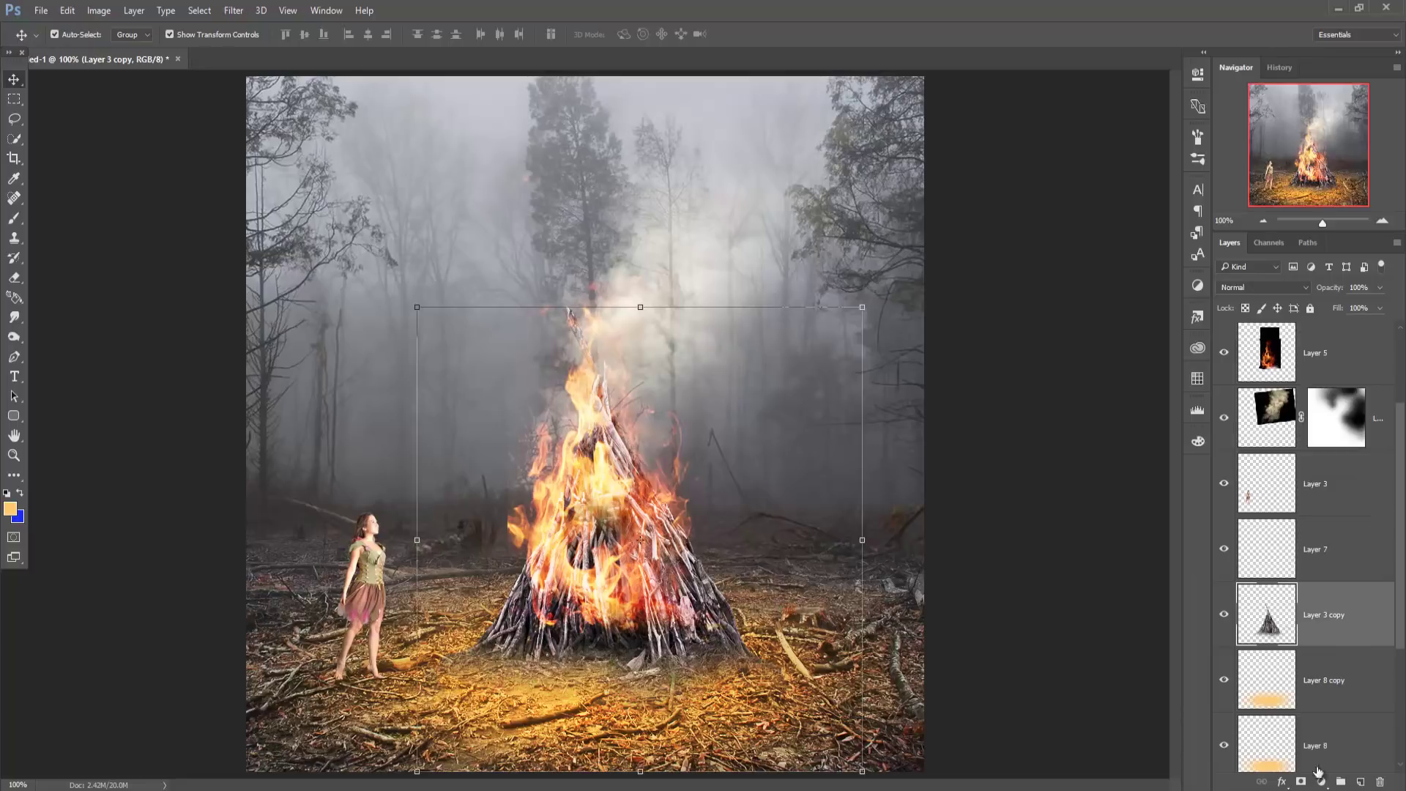
left_click(1299, 782)
key("d")
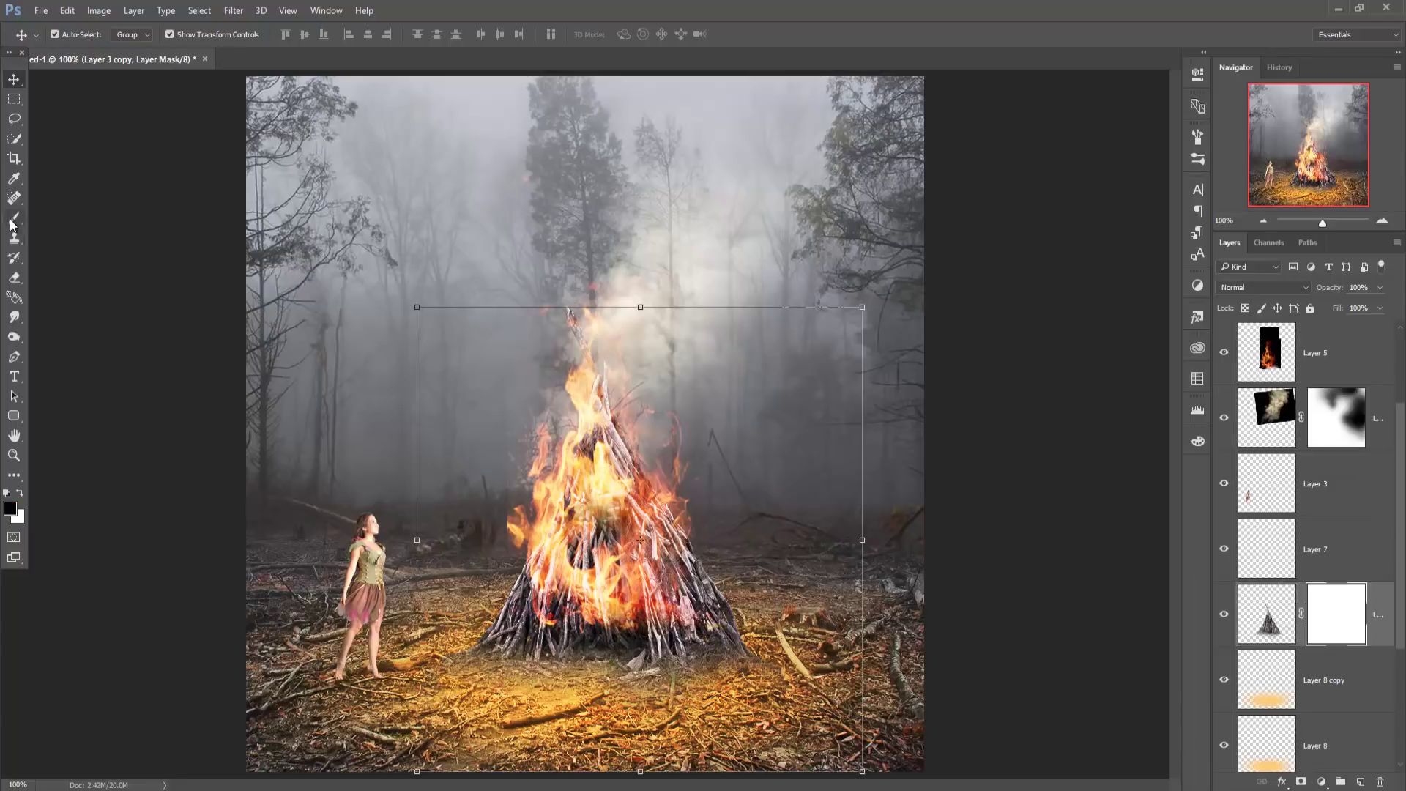
left_click(14, 219)
key("bracketleft")
key("bracketleft")
key("bracketleft")
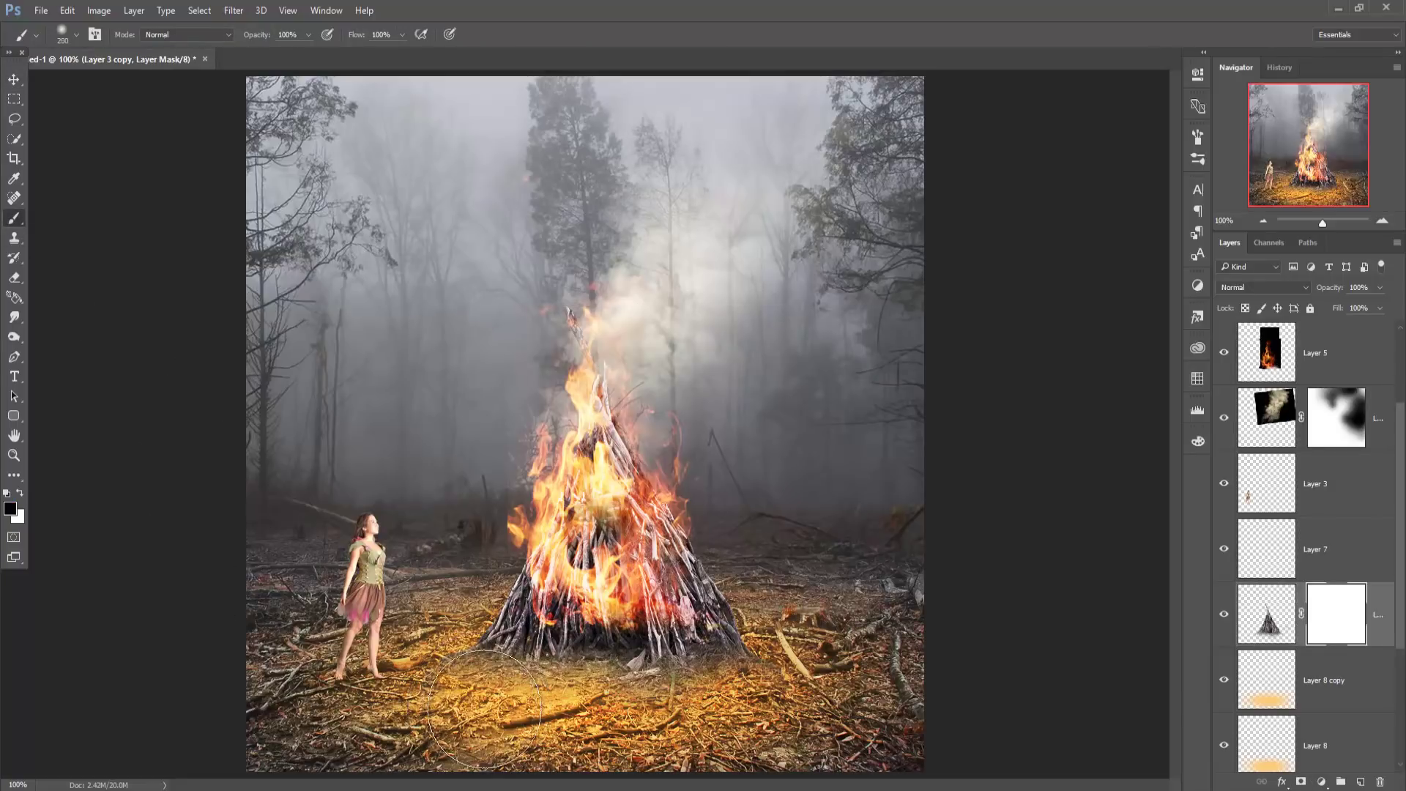
left_click(451, 683)
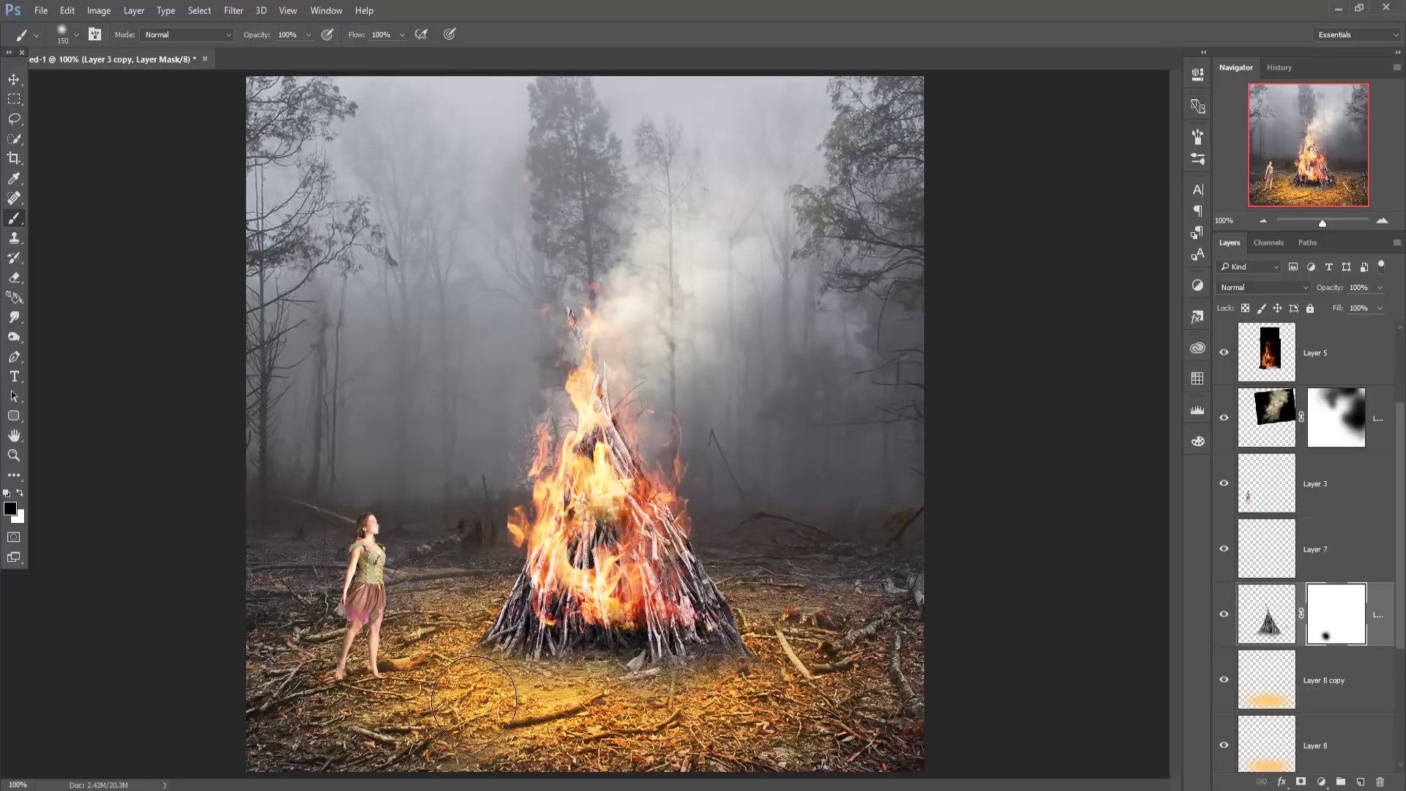
left_click(308, 35)
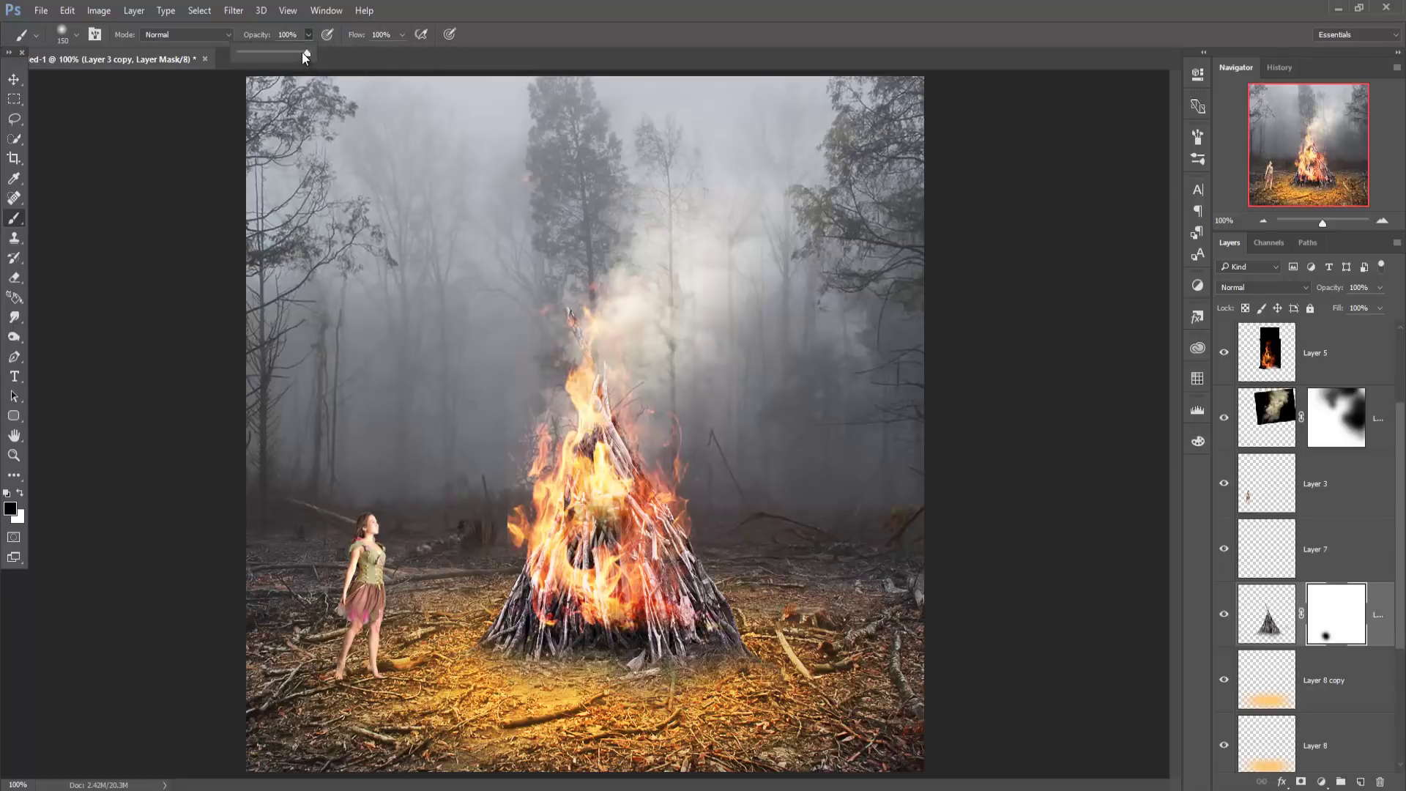
left_click_drag(306, 53, 262, 53)
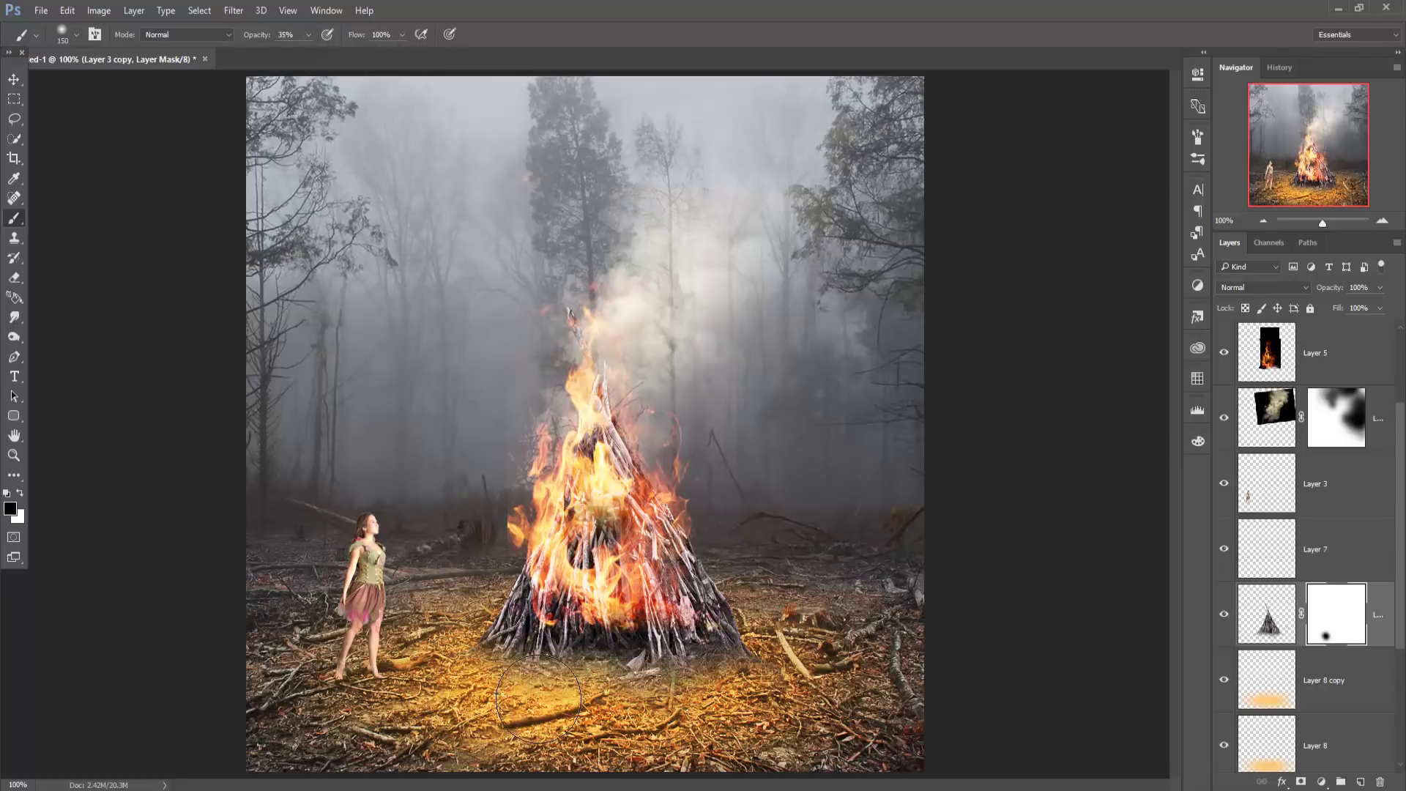
mouse_move(538, 698)
left_mouse_down()
mouse_move(754, 707)
mouse_move(511, 714)
left_mouse_up()
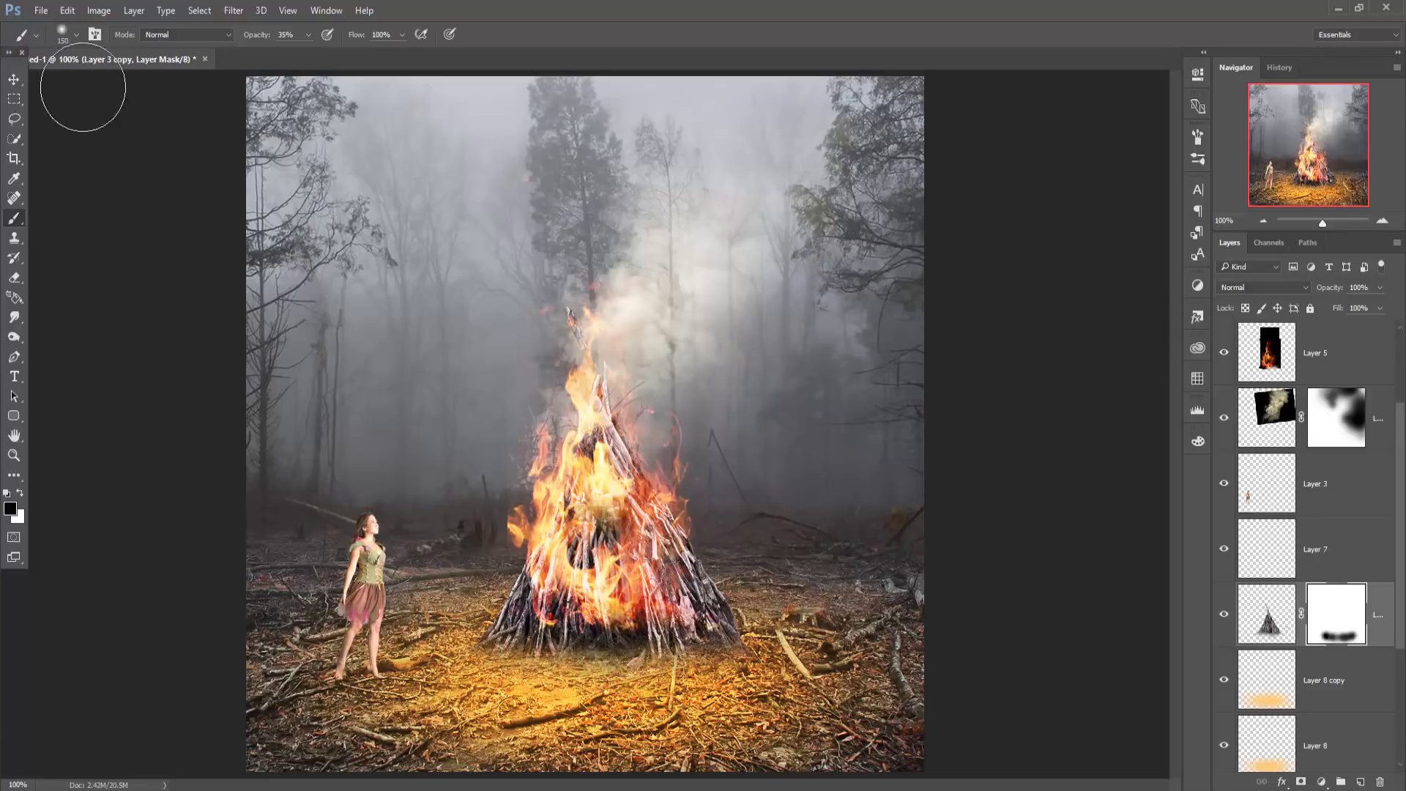
- Duplicate the woman's layer as Layer 3 copy 2
left_click(14, 79)
right_click(1328, 484)
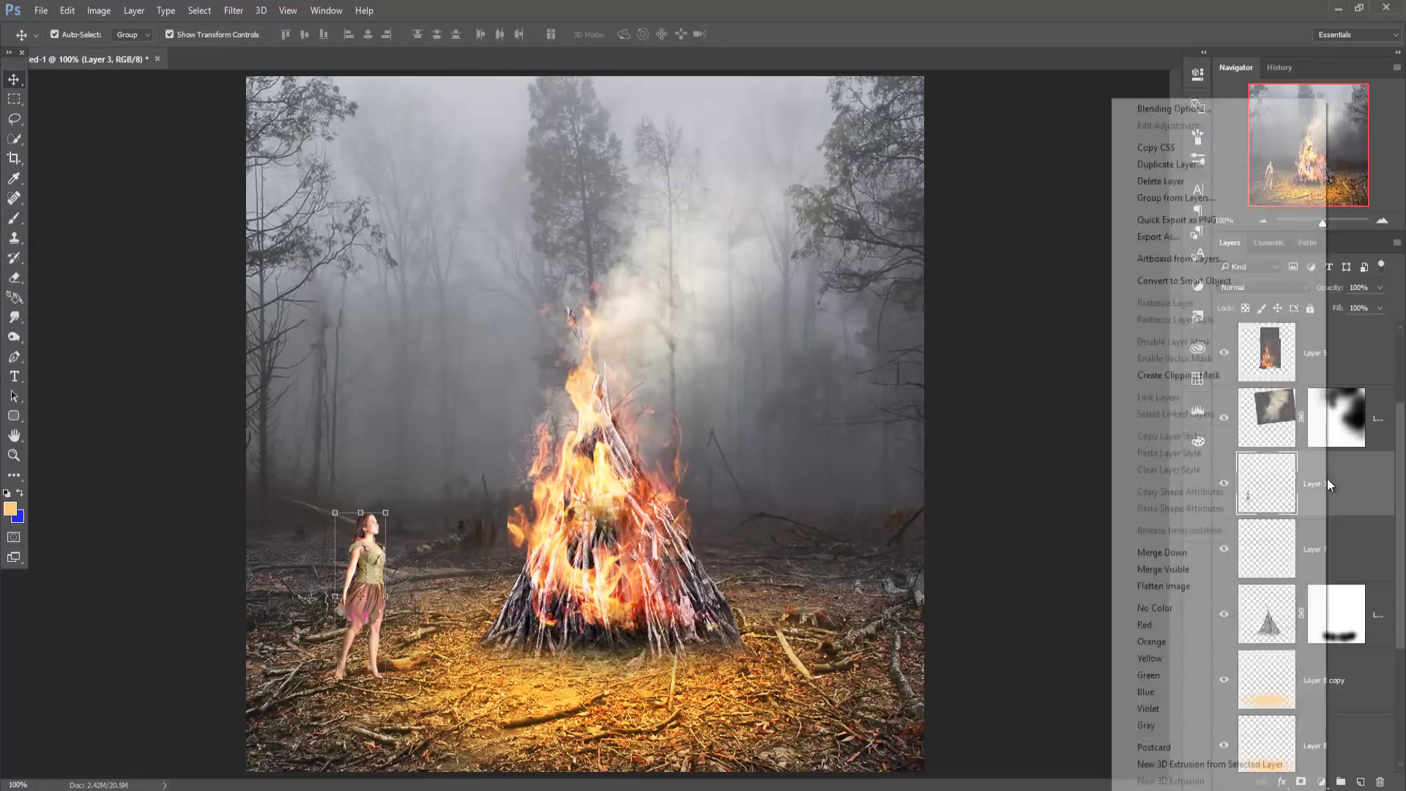
left_click(1179, 168)
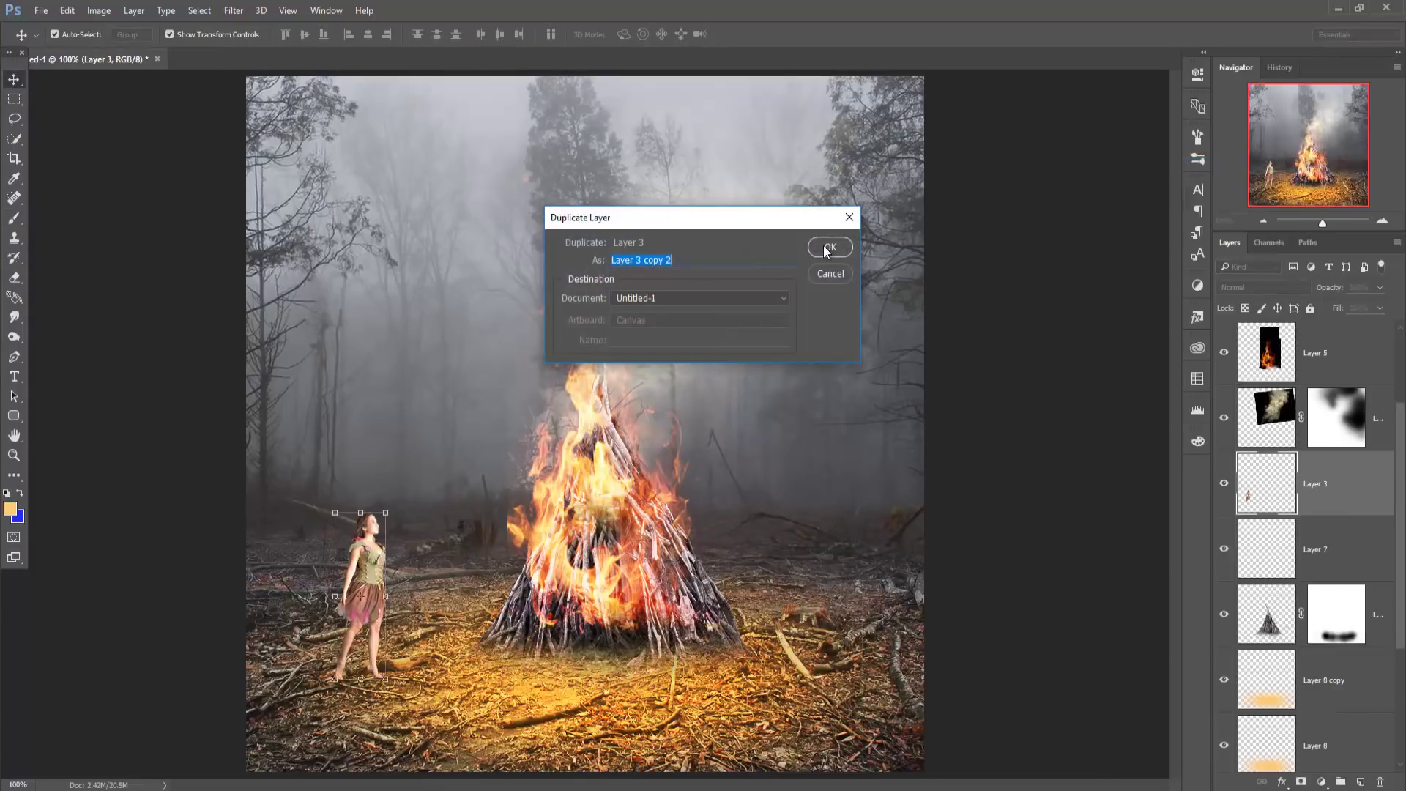
left_click(826, 251)
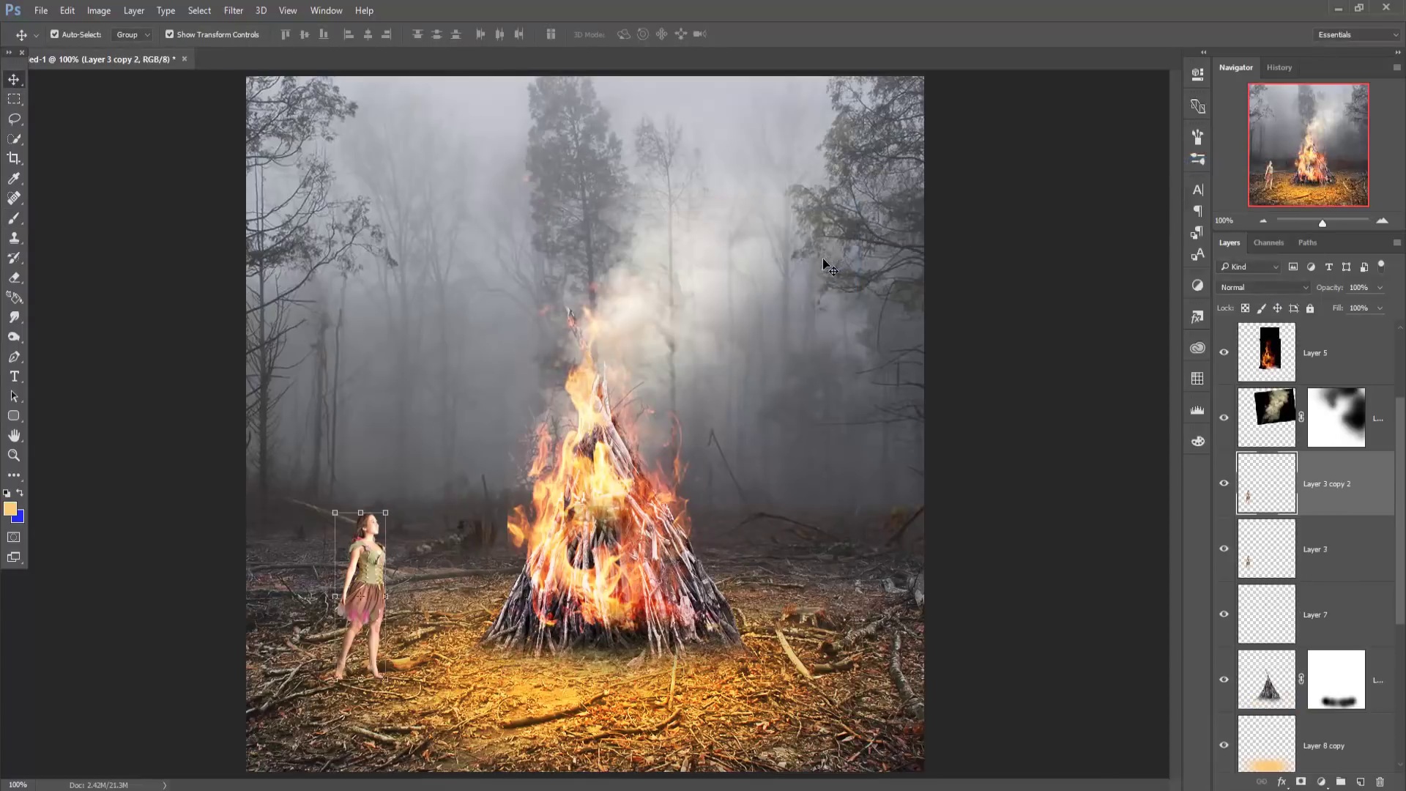
- Flip and skew Layer 3 down-left from her feet into a ground shadow
left_click(1359, 570)
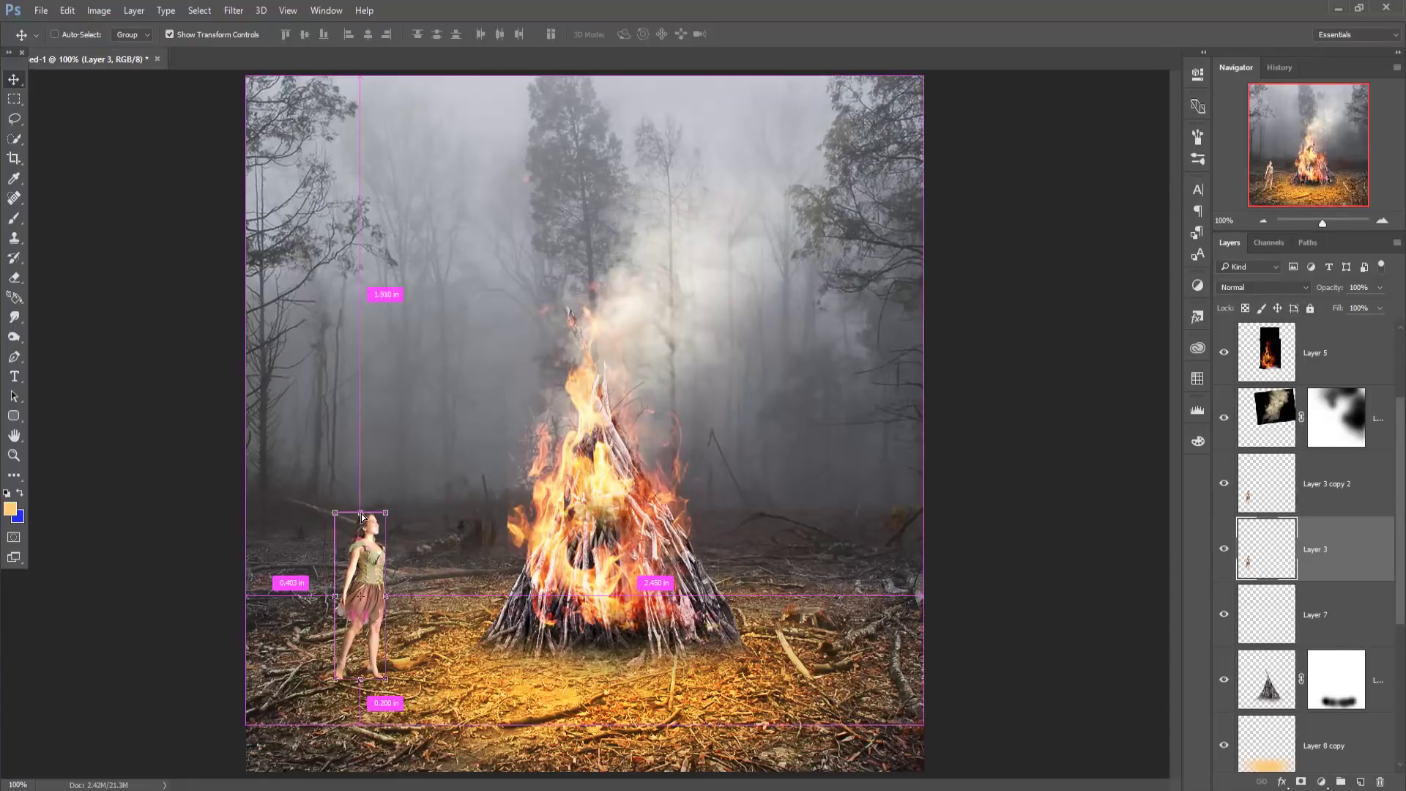
key("ctrl+t")
left_click_drag(360, 513, 254, 779)
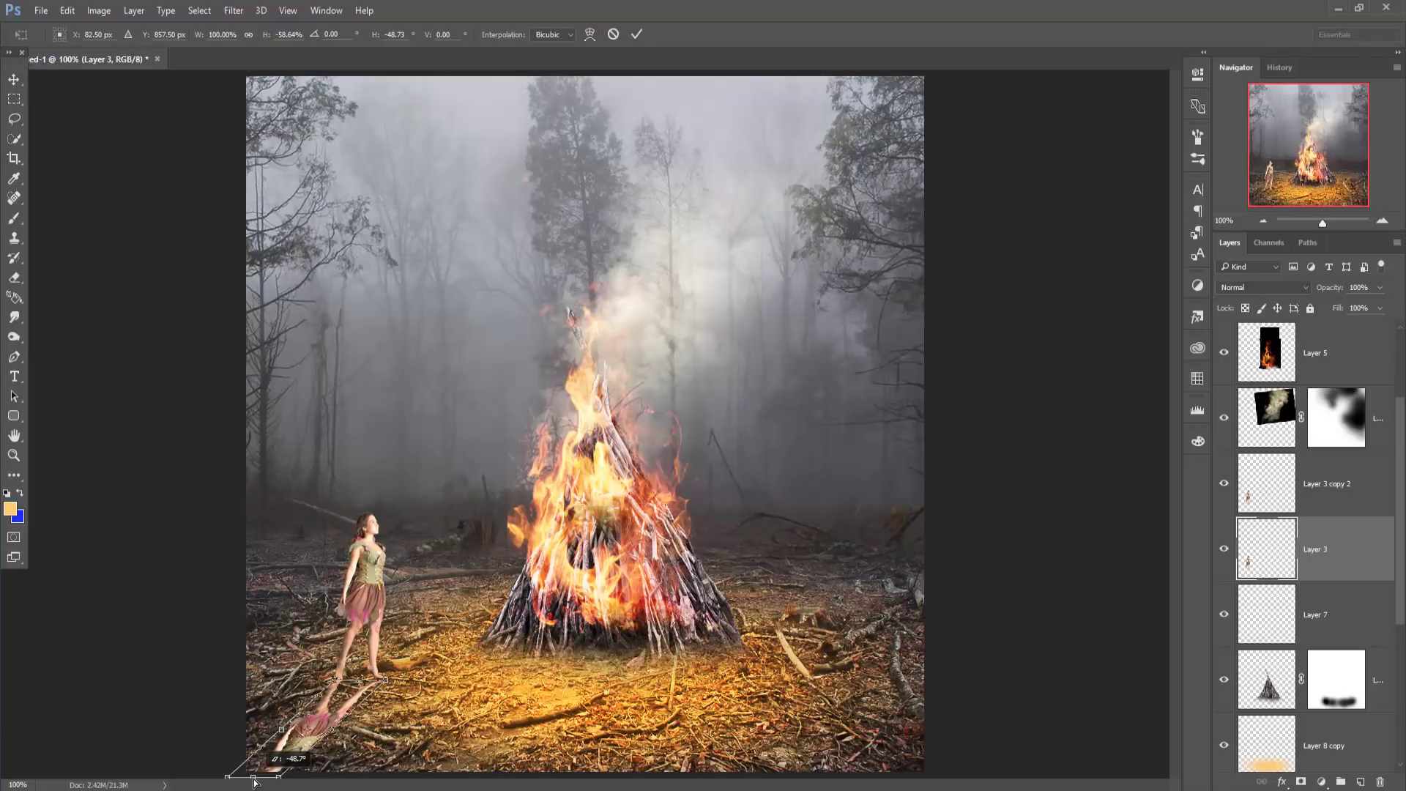
left_click_drag(253, 782, 244, 779)
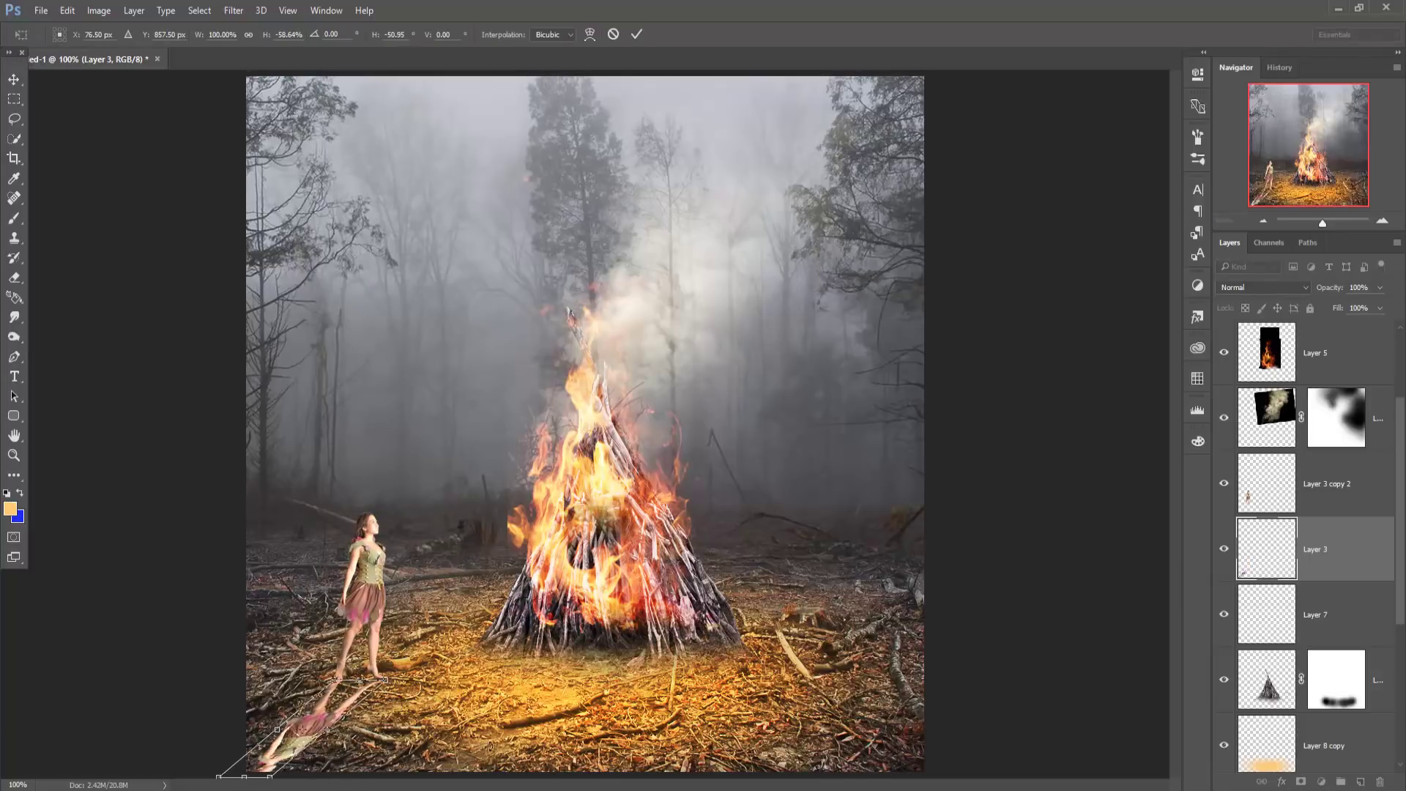
left_click(637, 33)
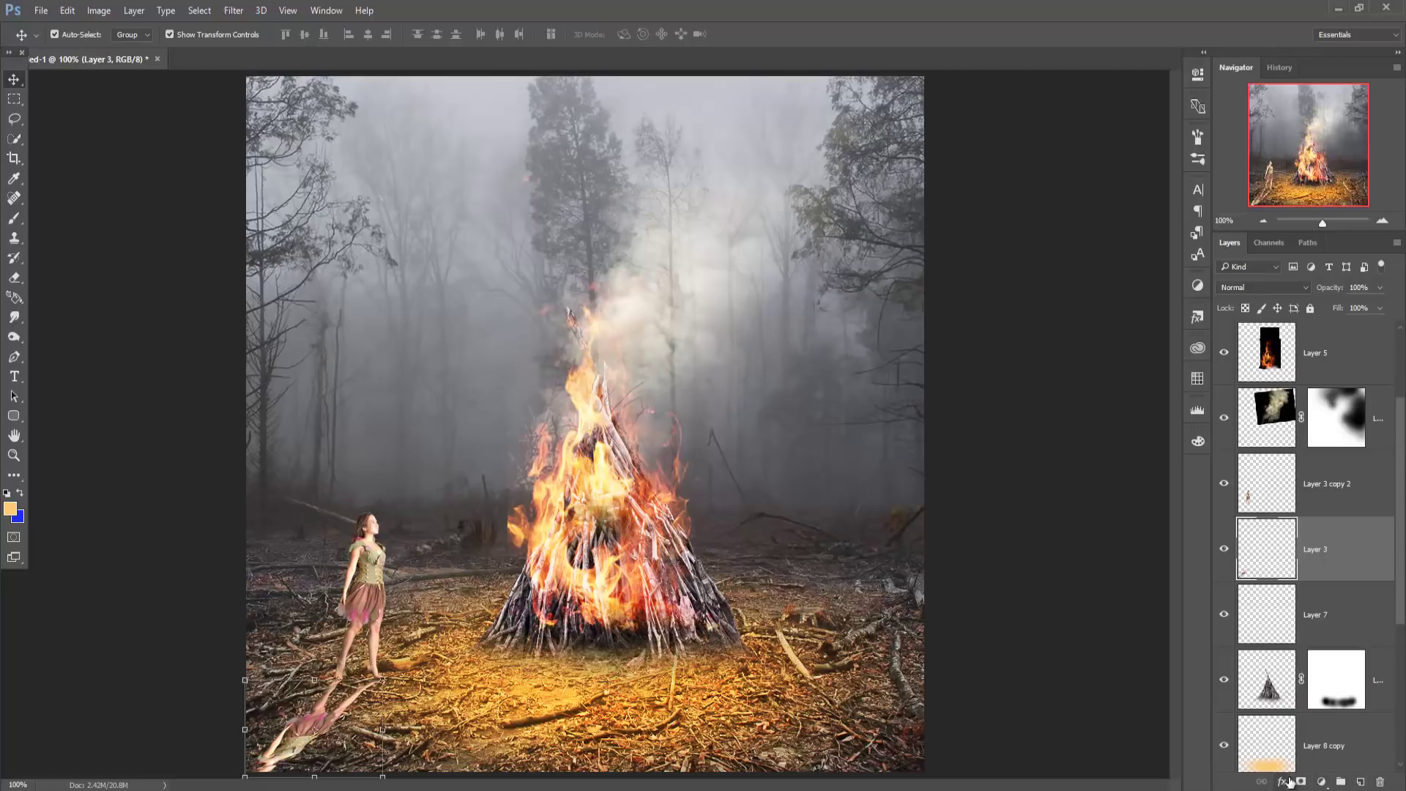
left_click(1289, 782)
- Give Layer 3 a near-black 020202 Color Overlay and lower its opacity to about 61%
left_click(1285, 704)
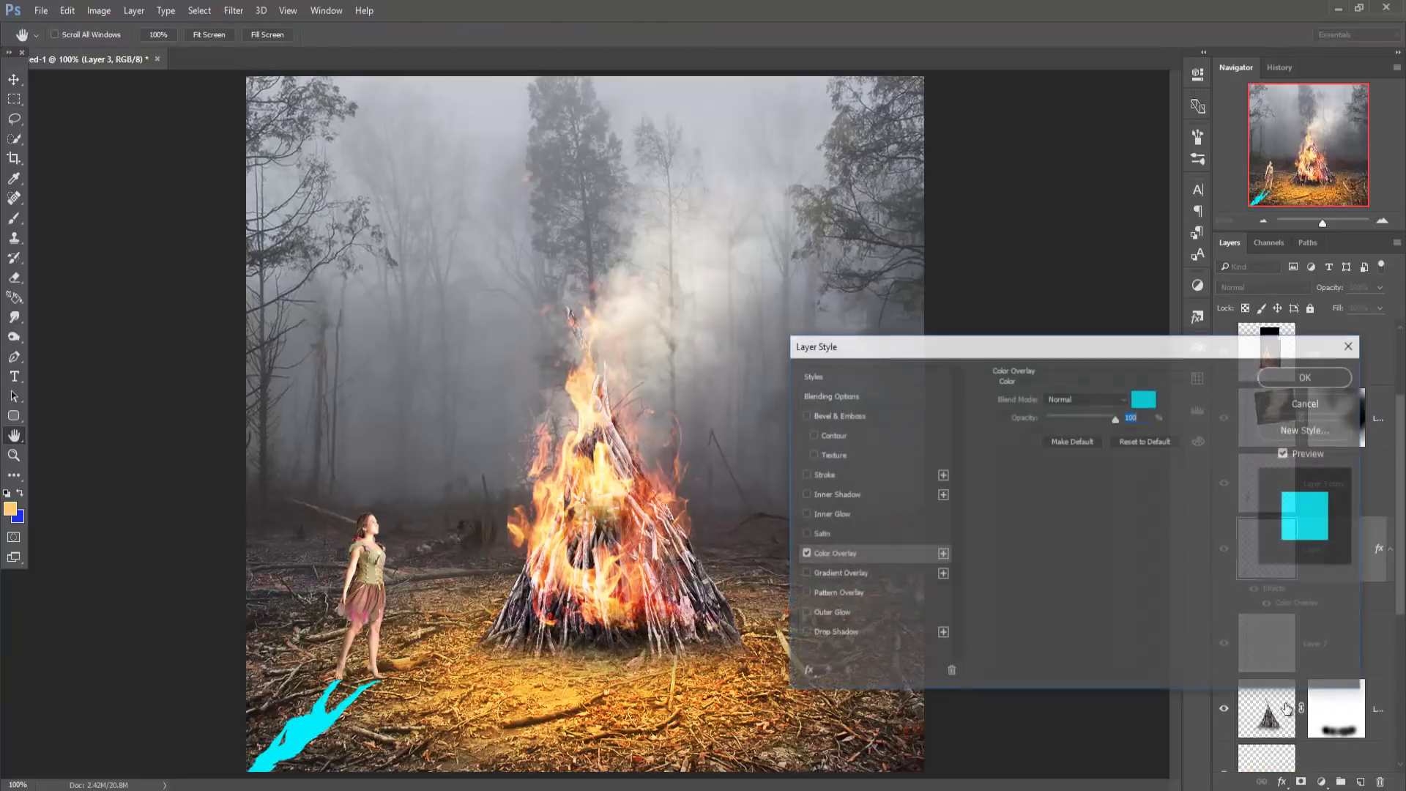
left_click(1143, 399)
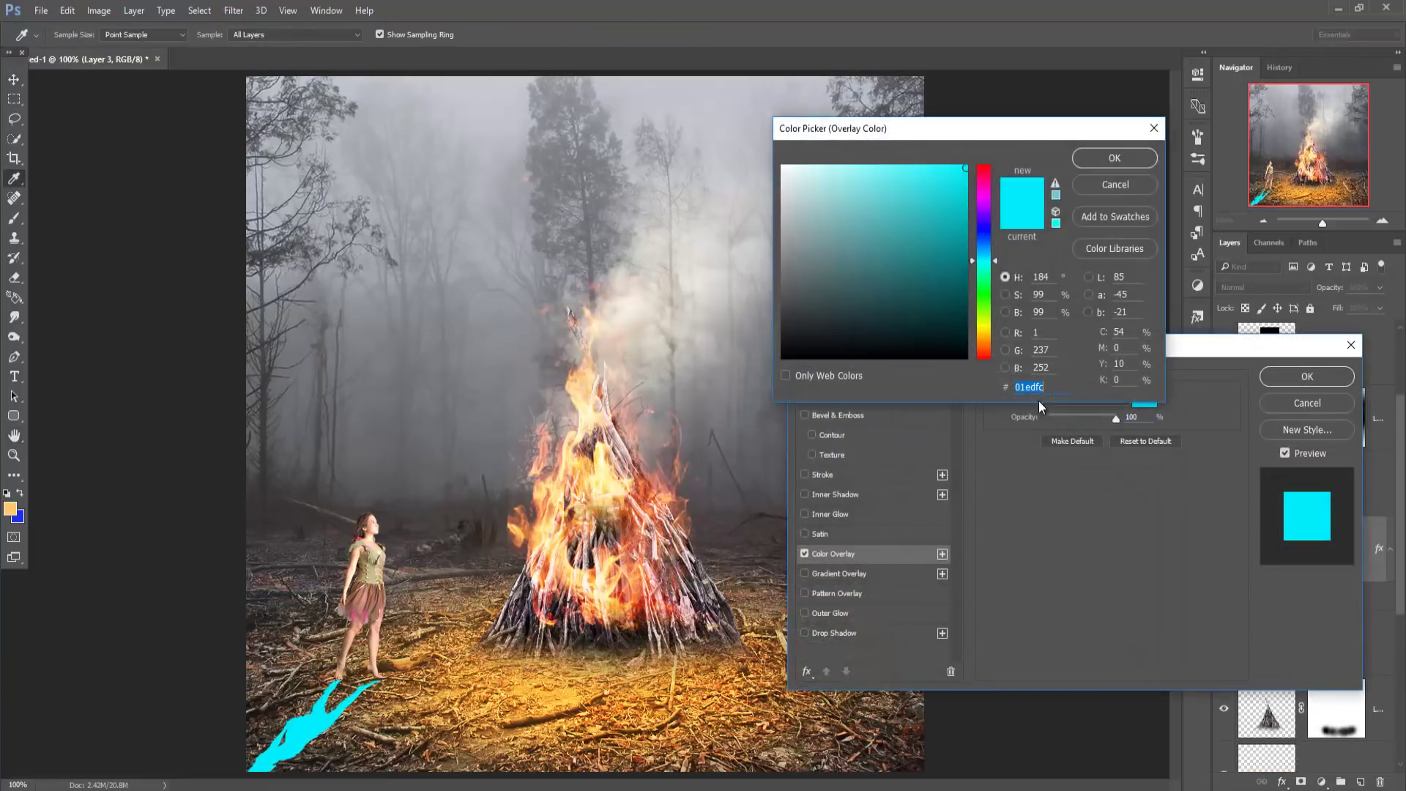
left_click(781, 356)
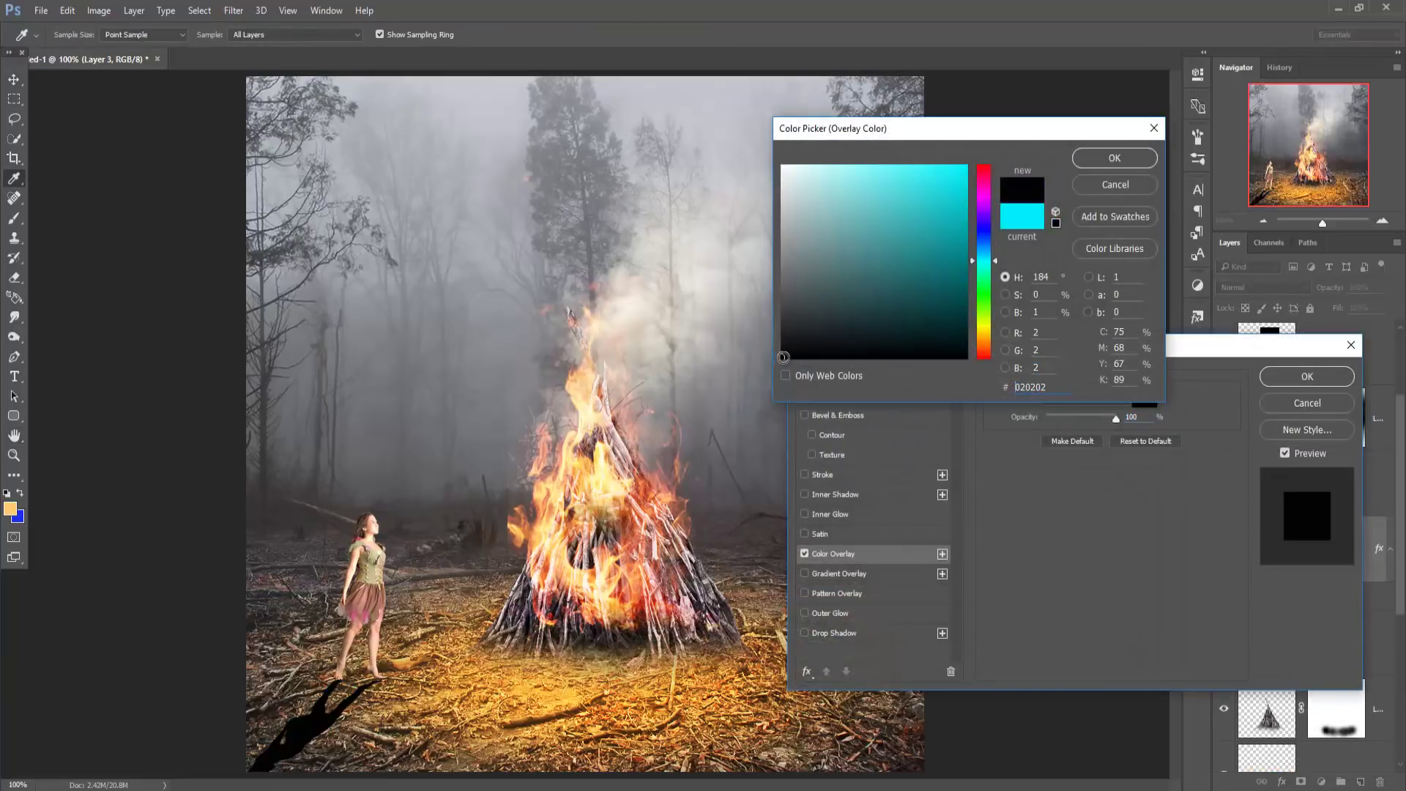
left_click(1110, 160)
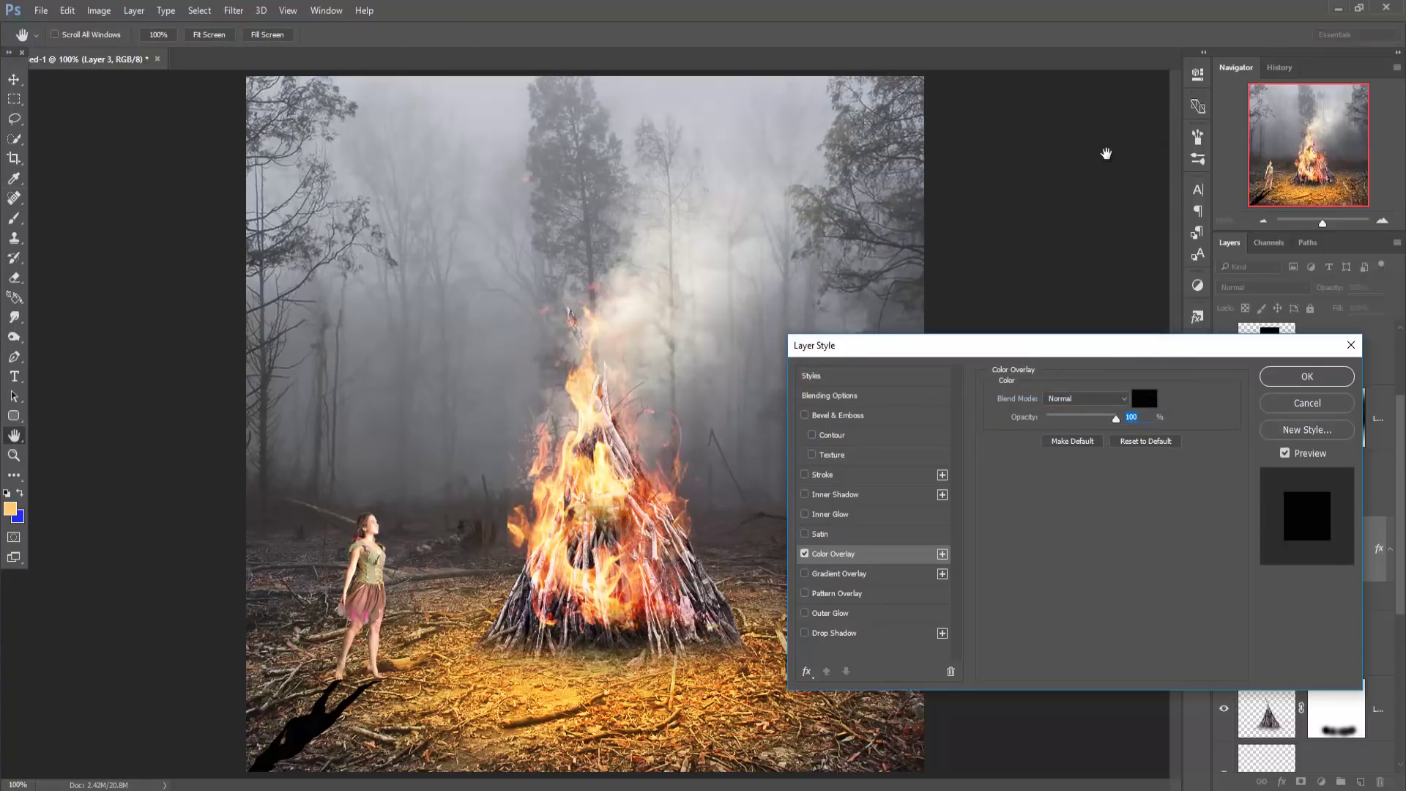
left_click(1307, 376)
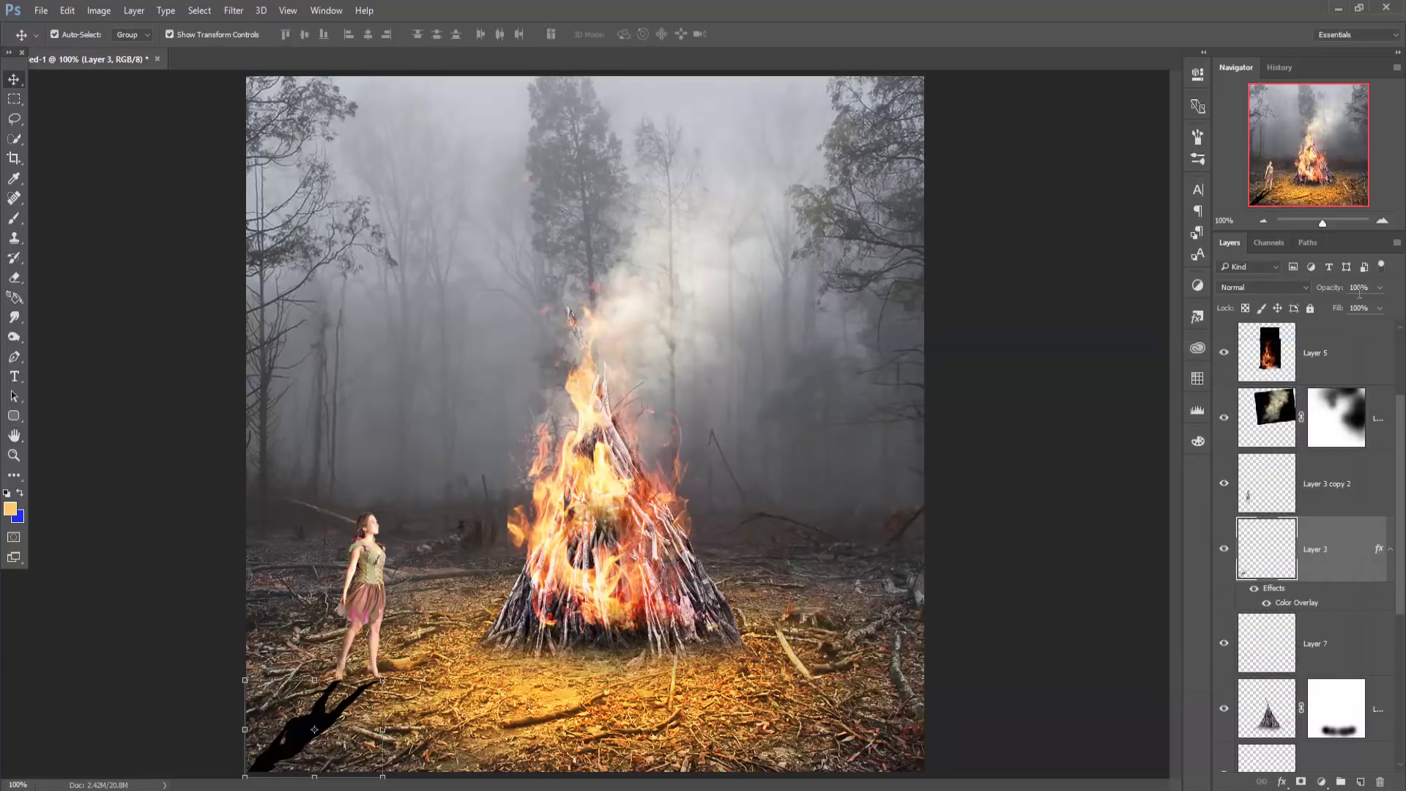
left_click(1380, 288)
left_click_drag(1362, 308, 1361, 309)
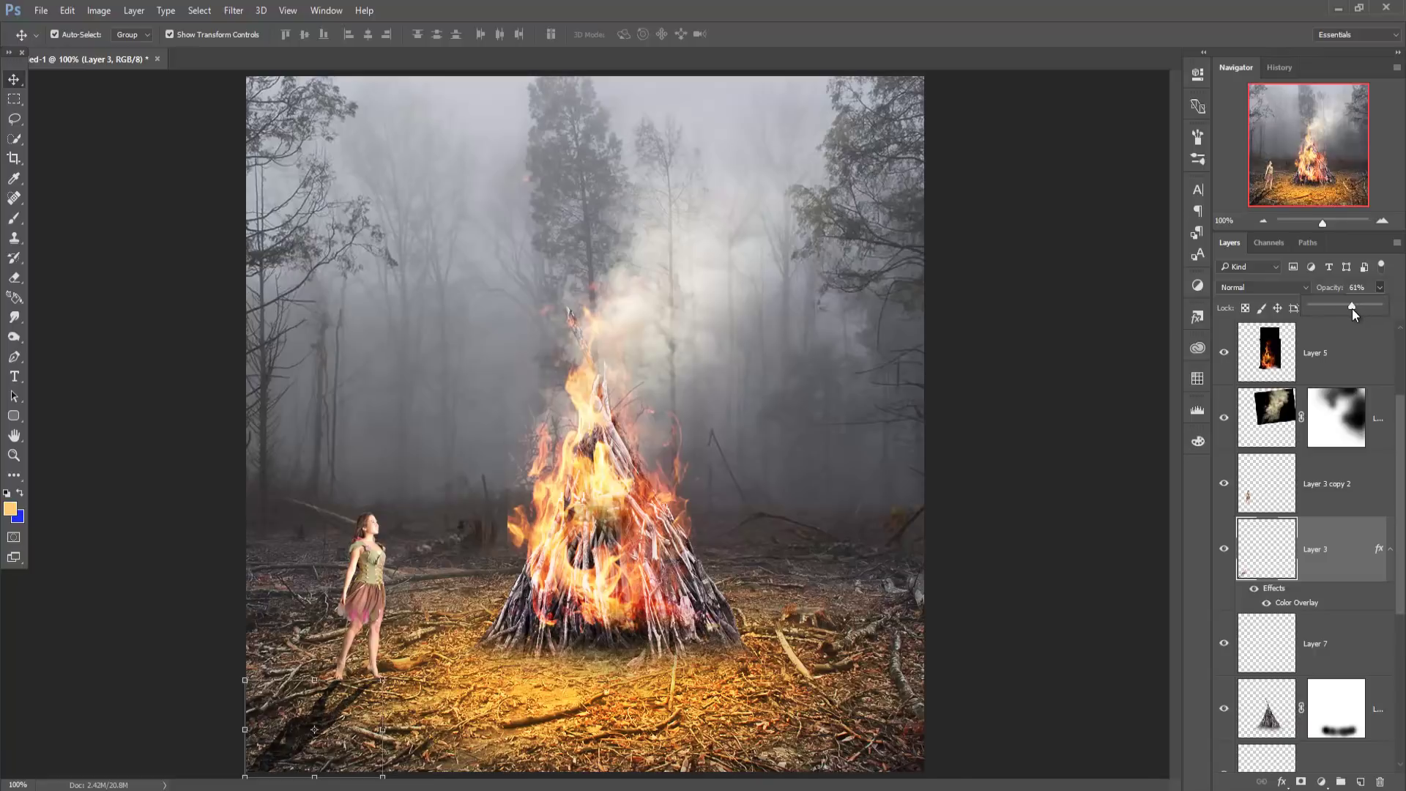
left_click(24, 101)
- Stretch the Layer 5 fire slightly taller, then warp its lower-left side outward
left_click(1322, 369)
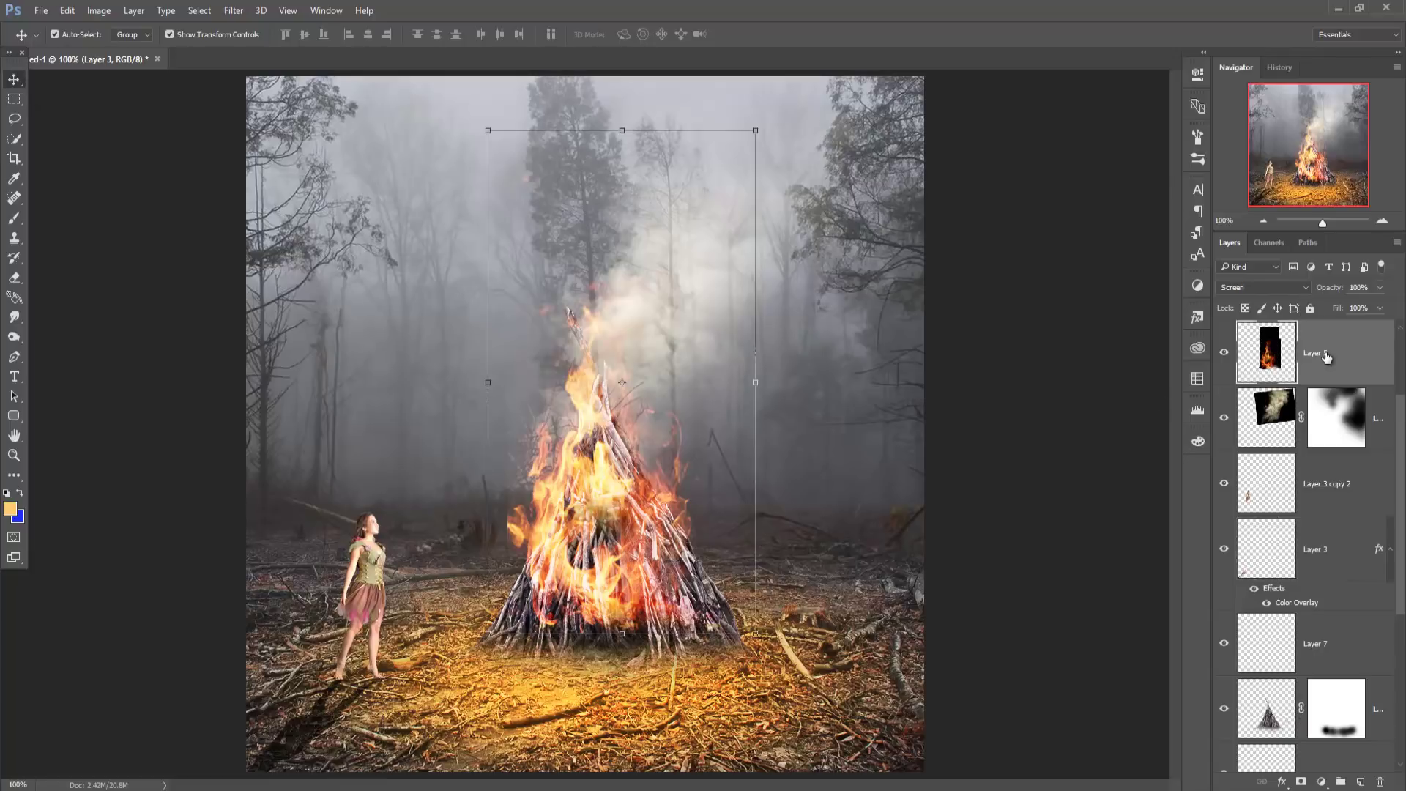
left_click_drag(623, 636, 623, 661)
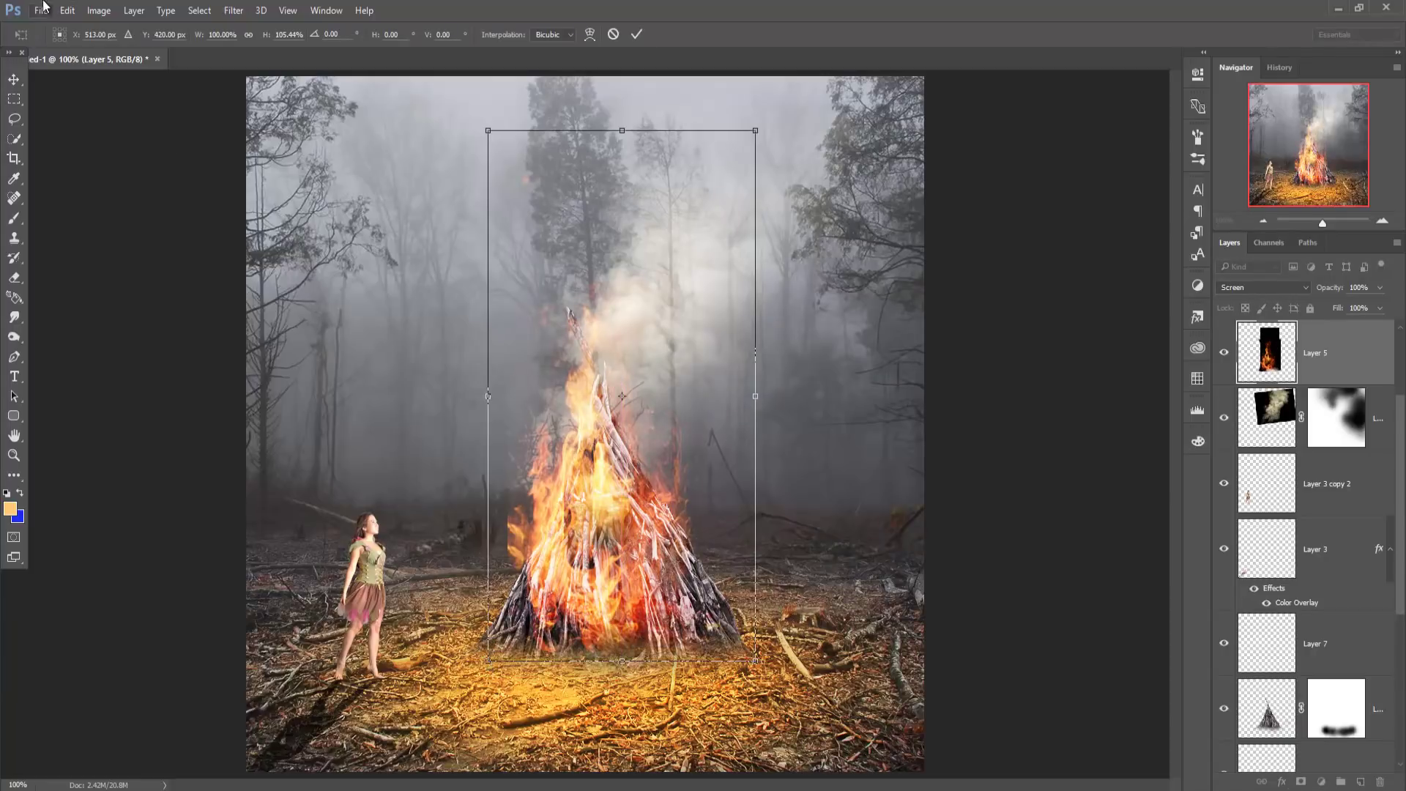
left_click(67, 10)
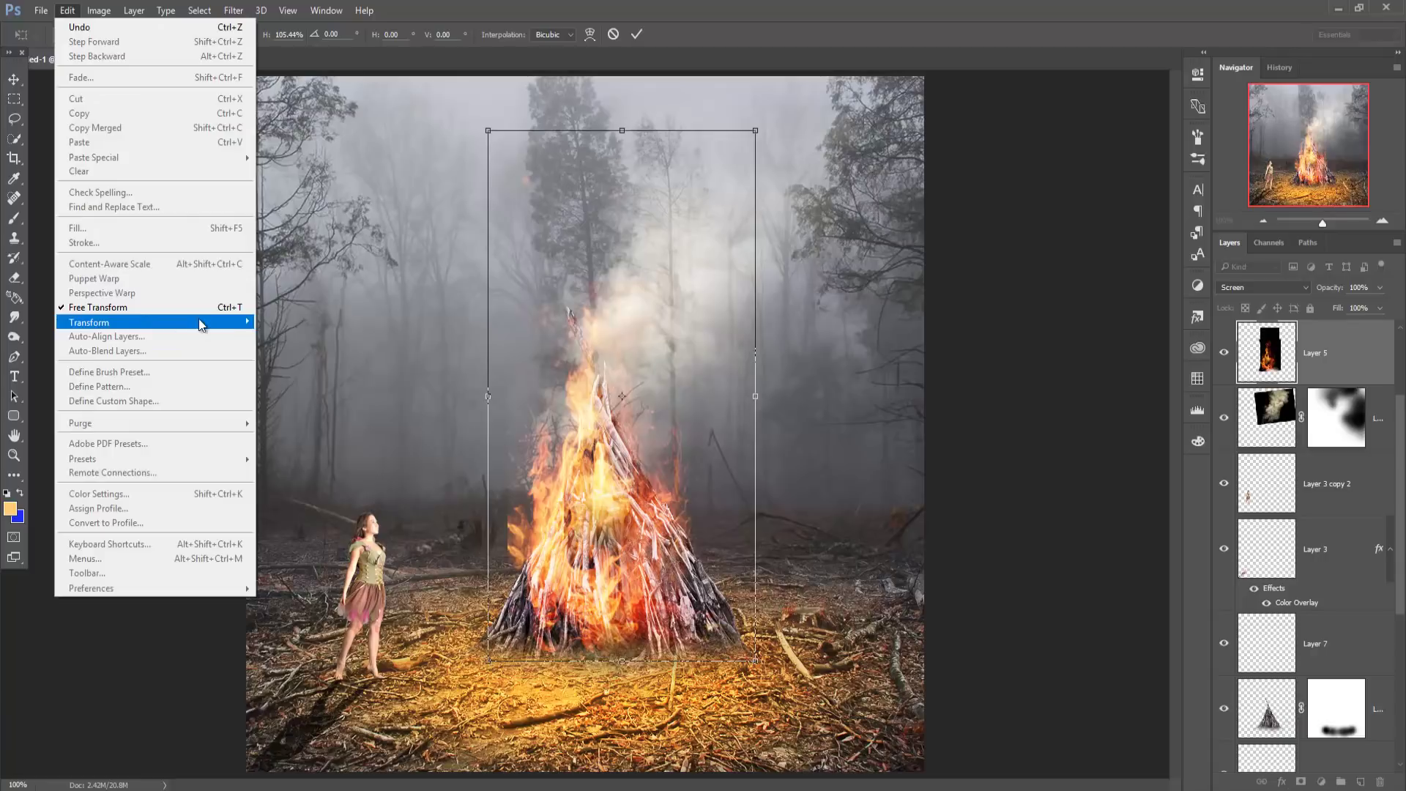
mouse_move(132, 322)
left_click(310, 419)
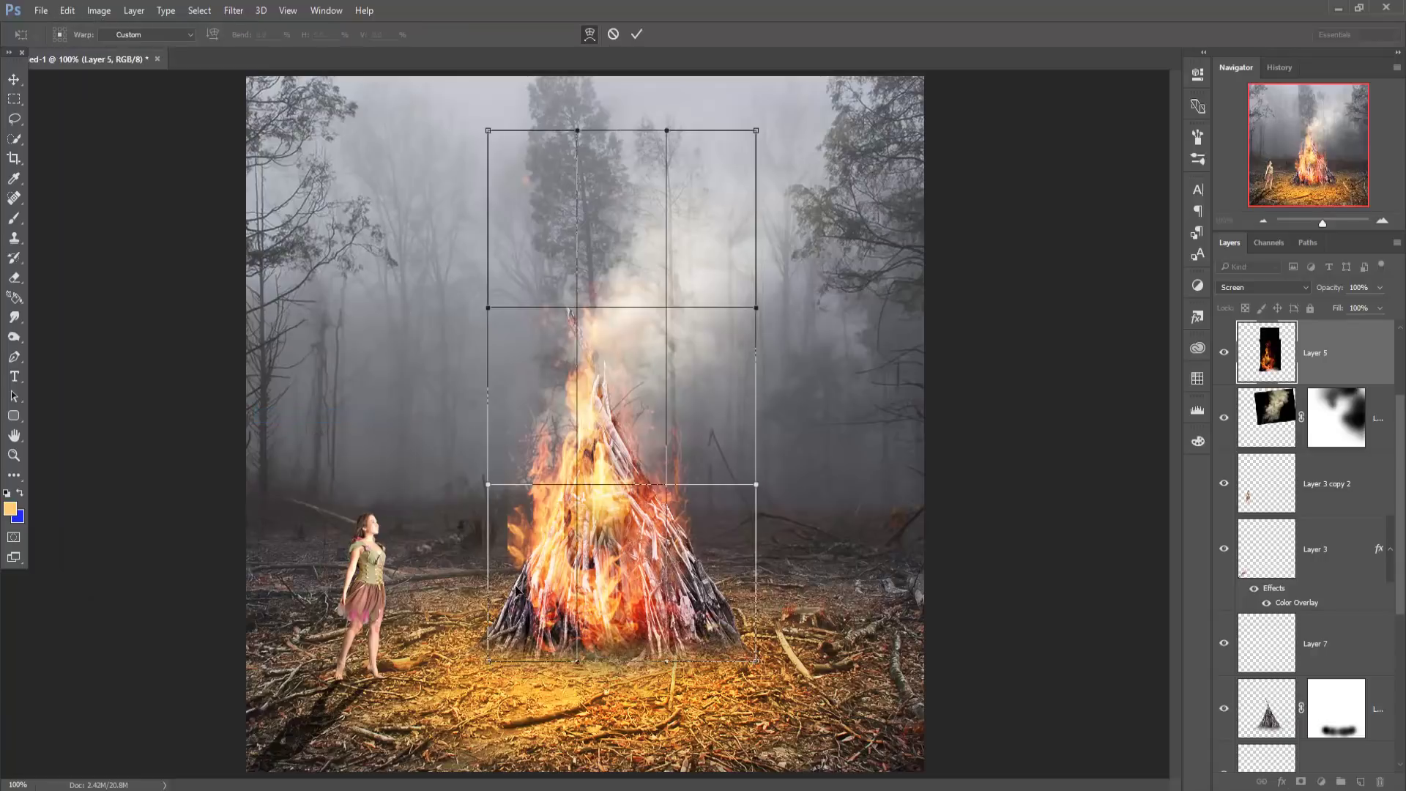
left_click_drag(476, 669, 448, 661)
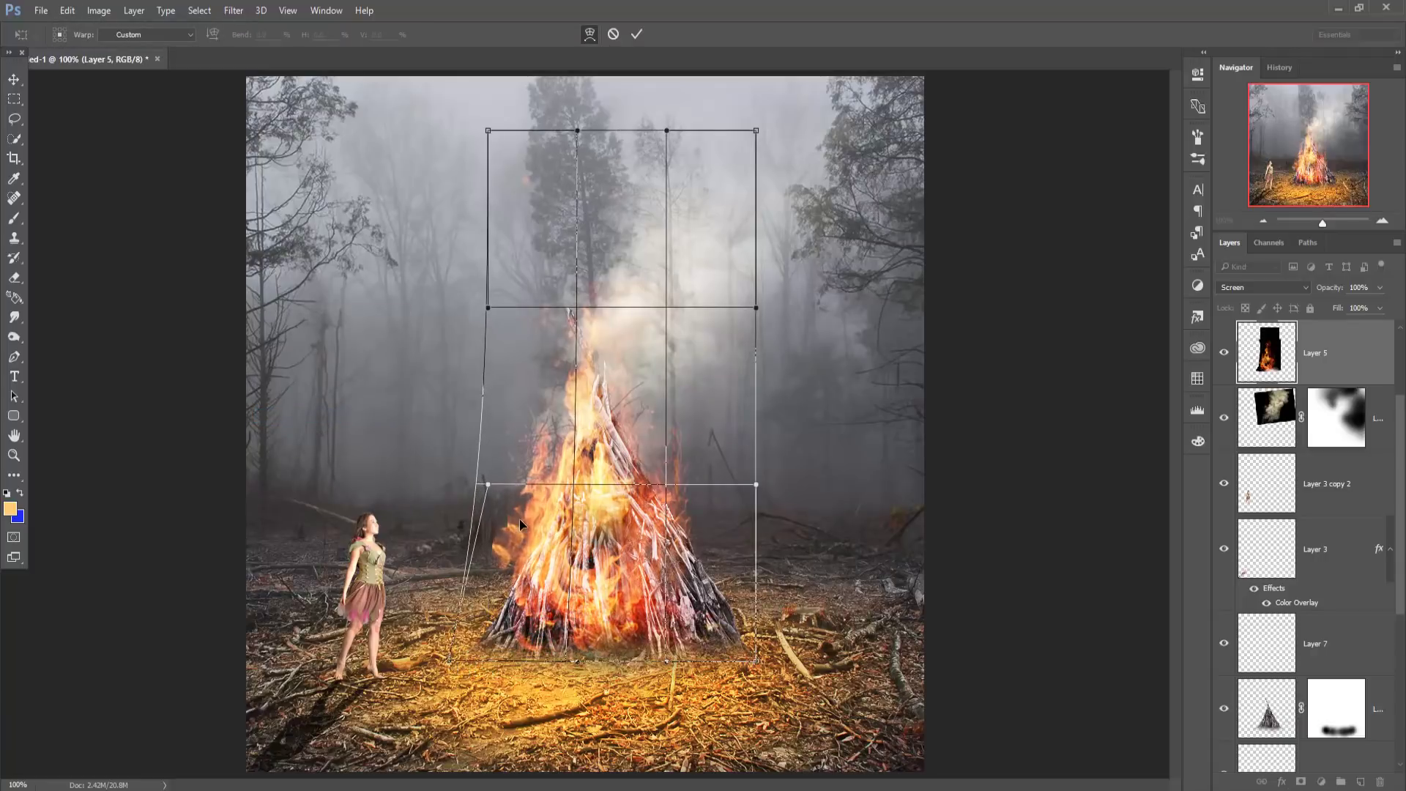
left_click_drag(516, 538, 532, 528)
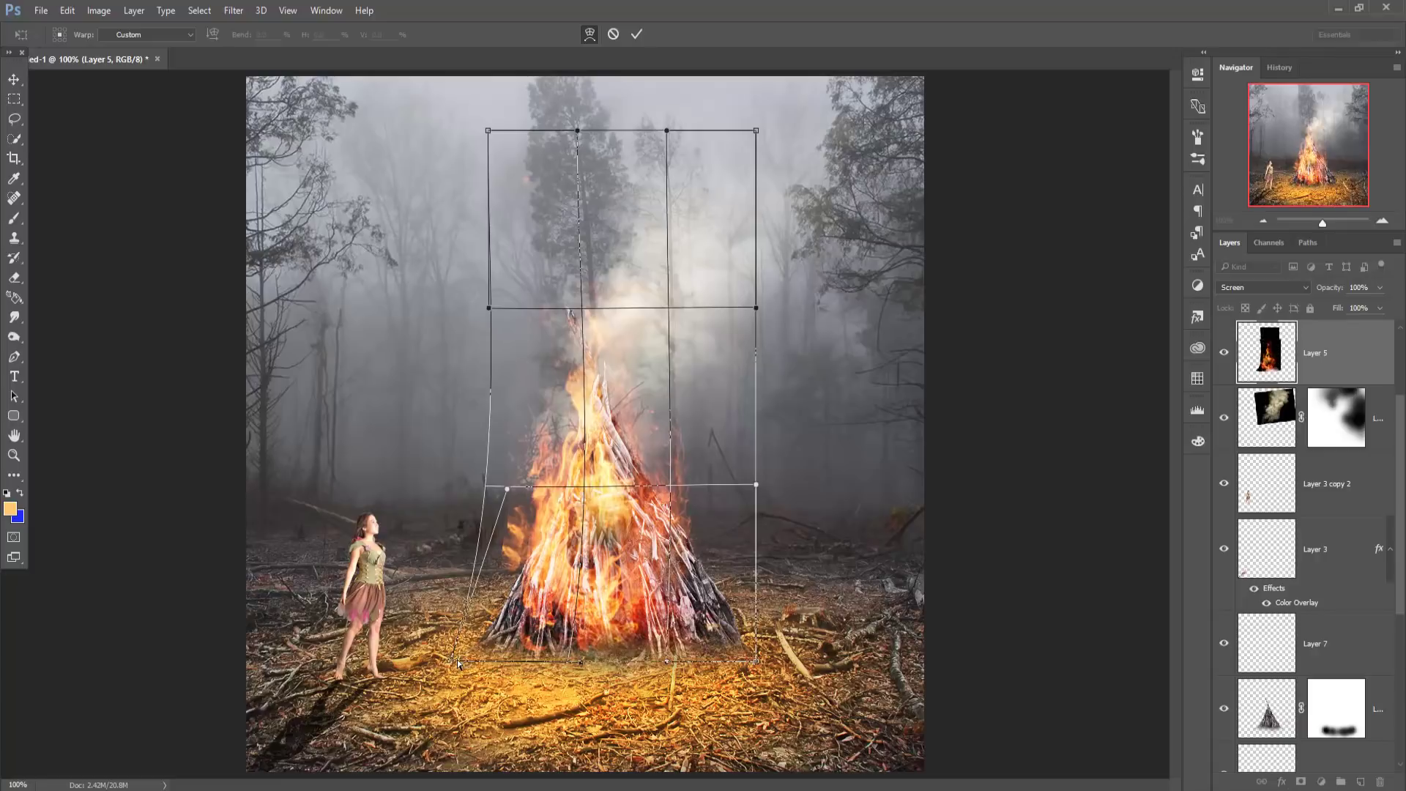
mouse_move(458, 663)
left_mouse_down()
mouse_move(416, 664)
mouse_move(480, 666)
mouse_move(376, 662)
left_mouse_up()
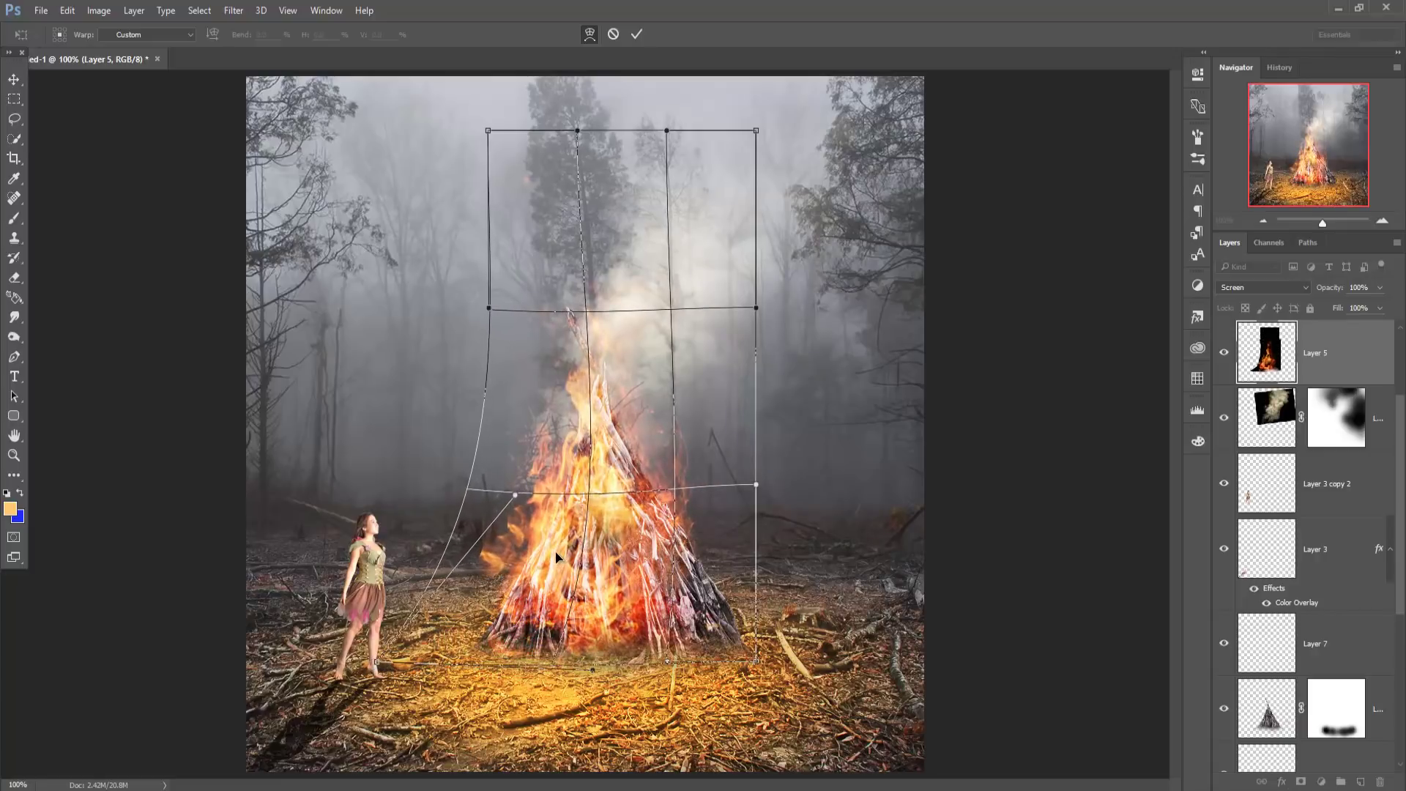
left_click_drag(556, 557, 602, 596)
- Warp the fire's lower-right side outward and apply the warp
left_click_drag(752, 659, 836, 632)
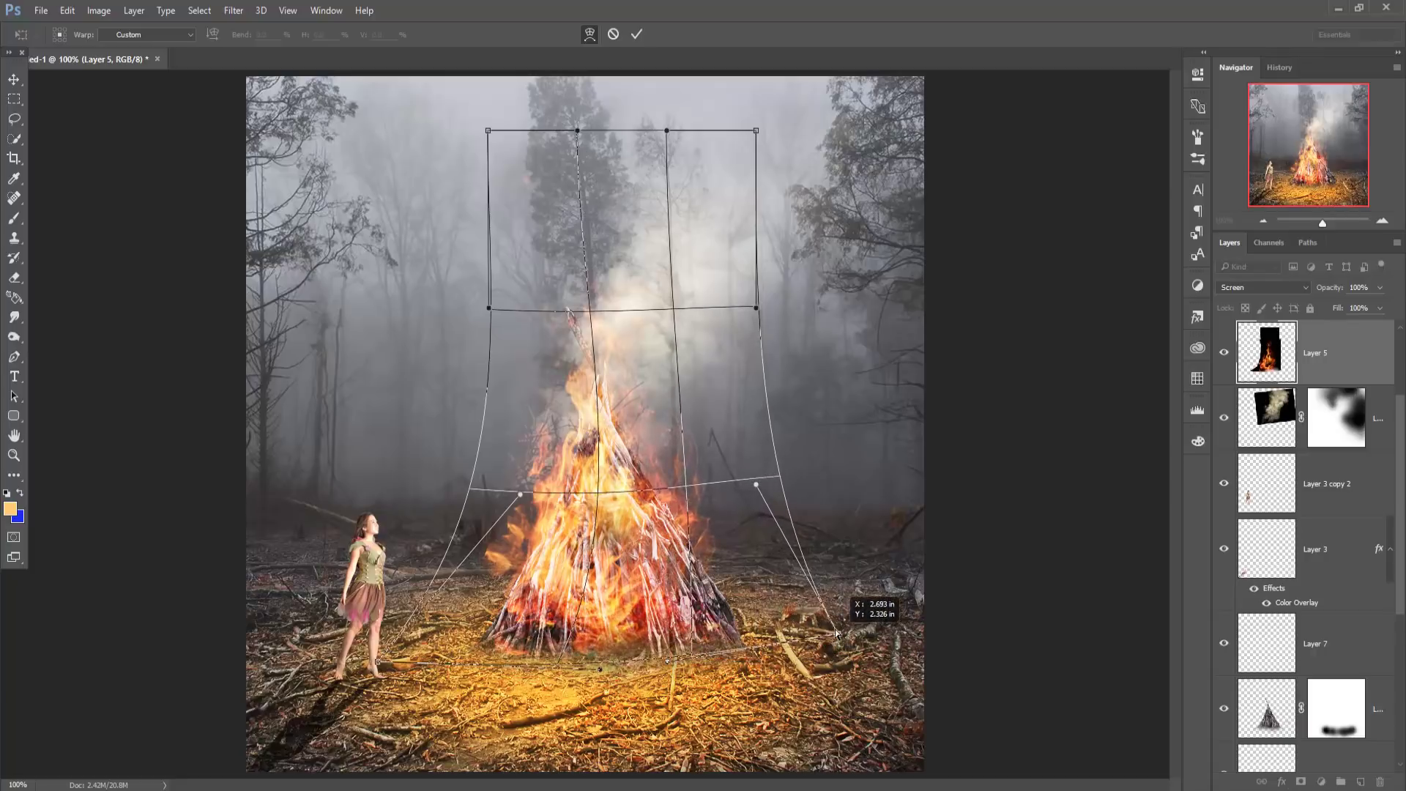
mouse_move(686, 576)
left_mouse_down()
mouse_move(703, 582)
mouse_move(700, 603)
left_mouse_up()
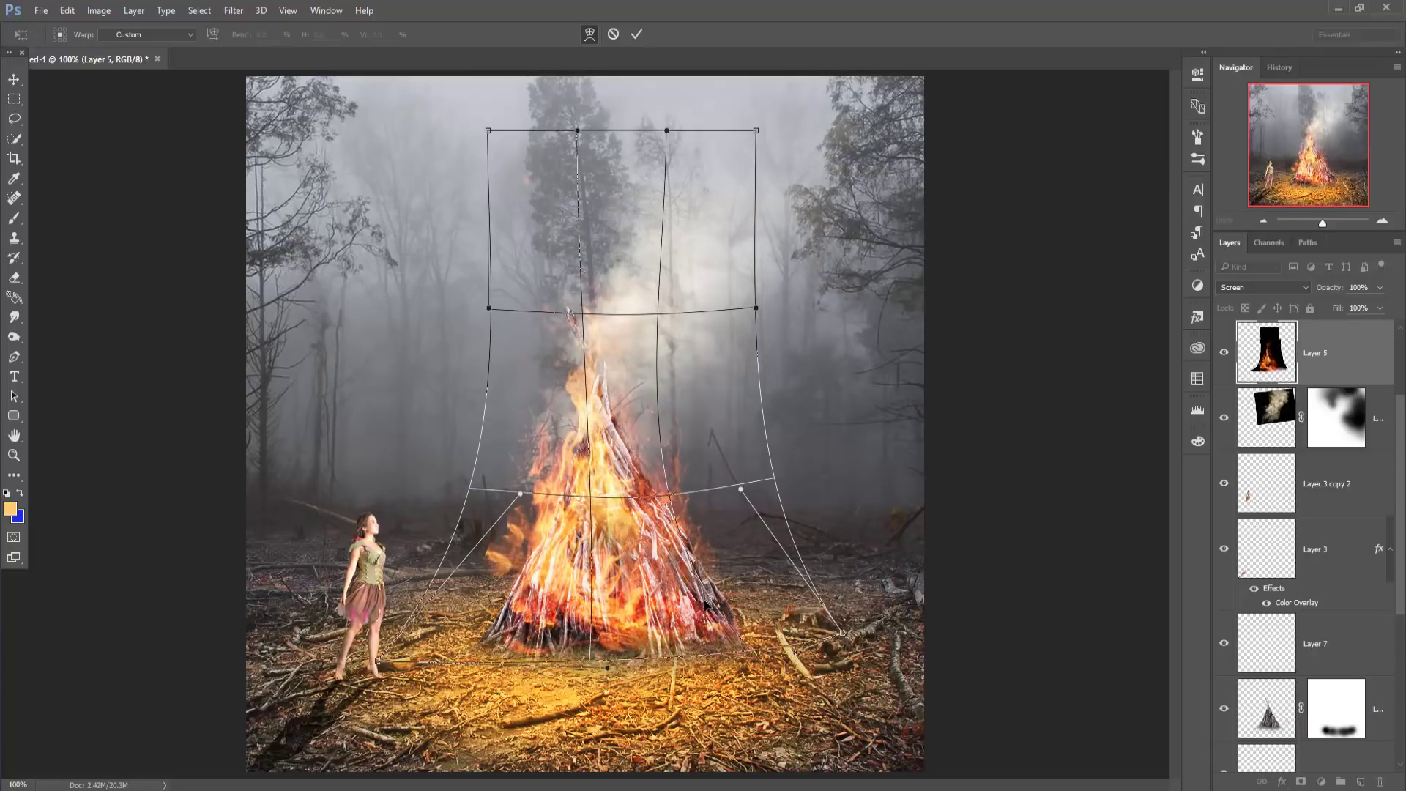
left_click_drag(688, 543, 686, 542)
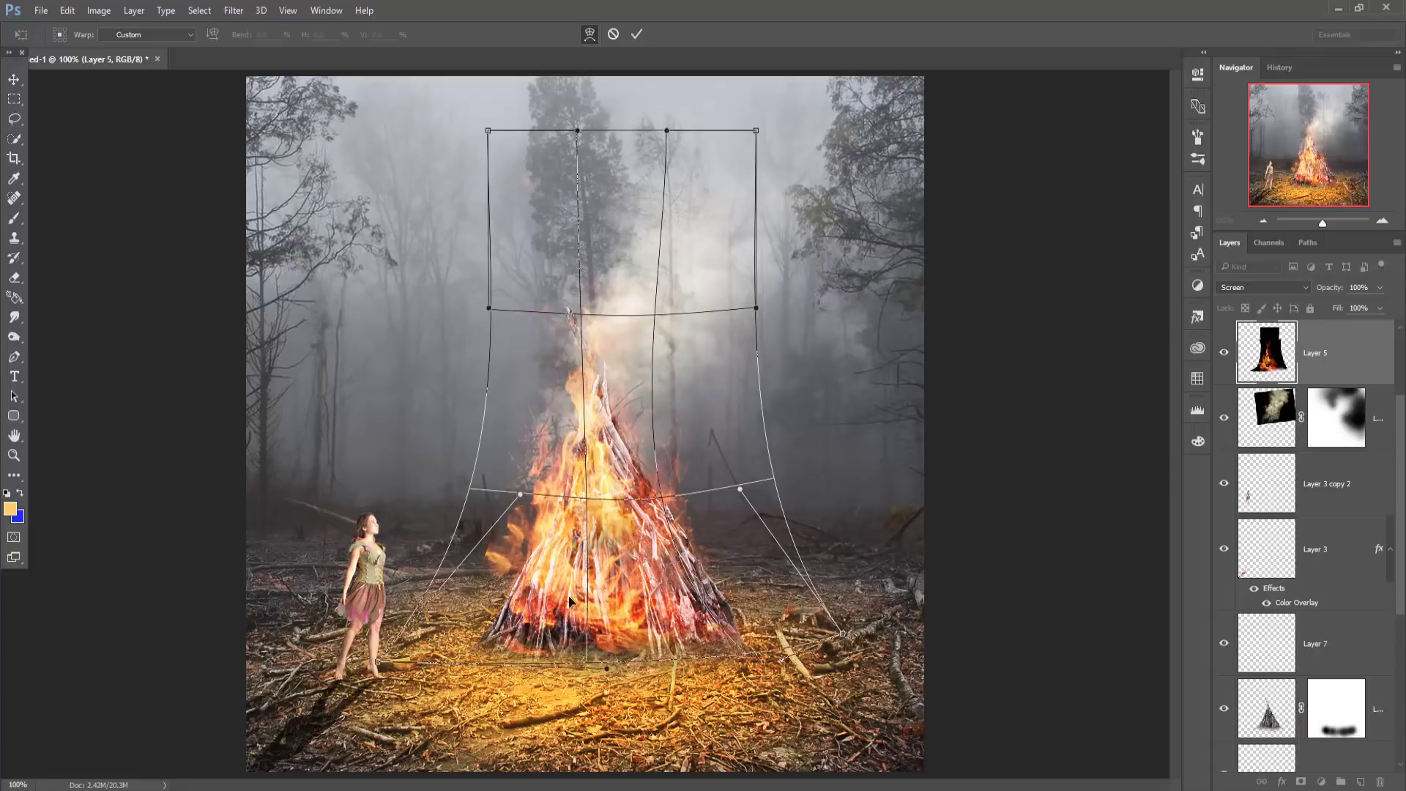
left_click_drag(540, 627, 538, 627)
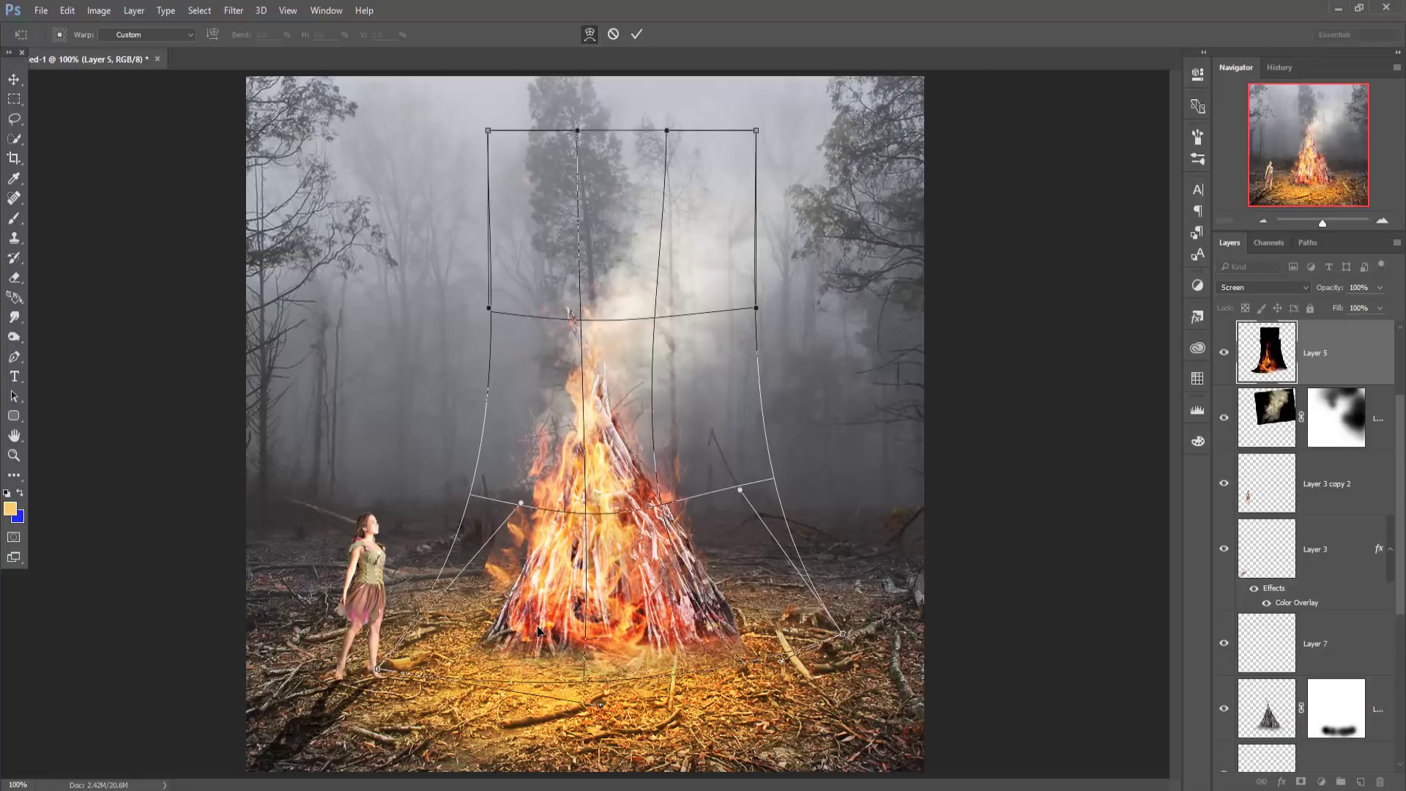
key("ctrl+z")
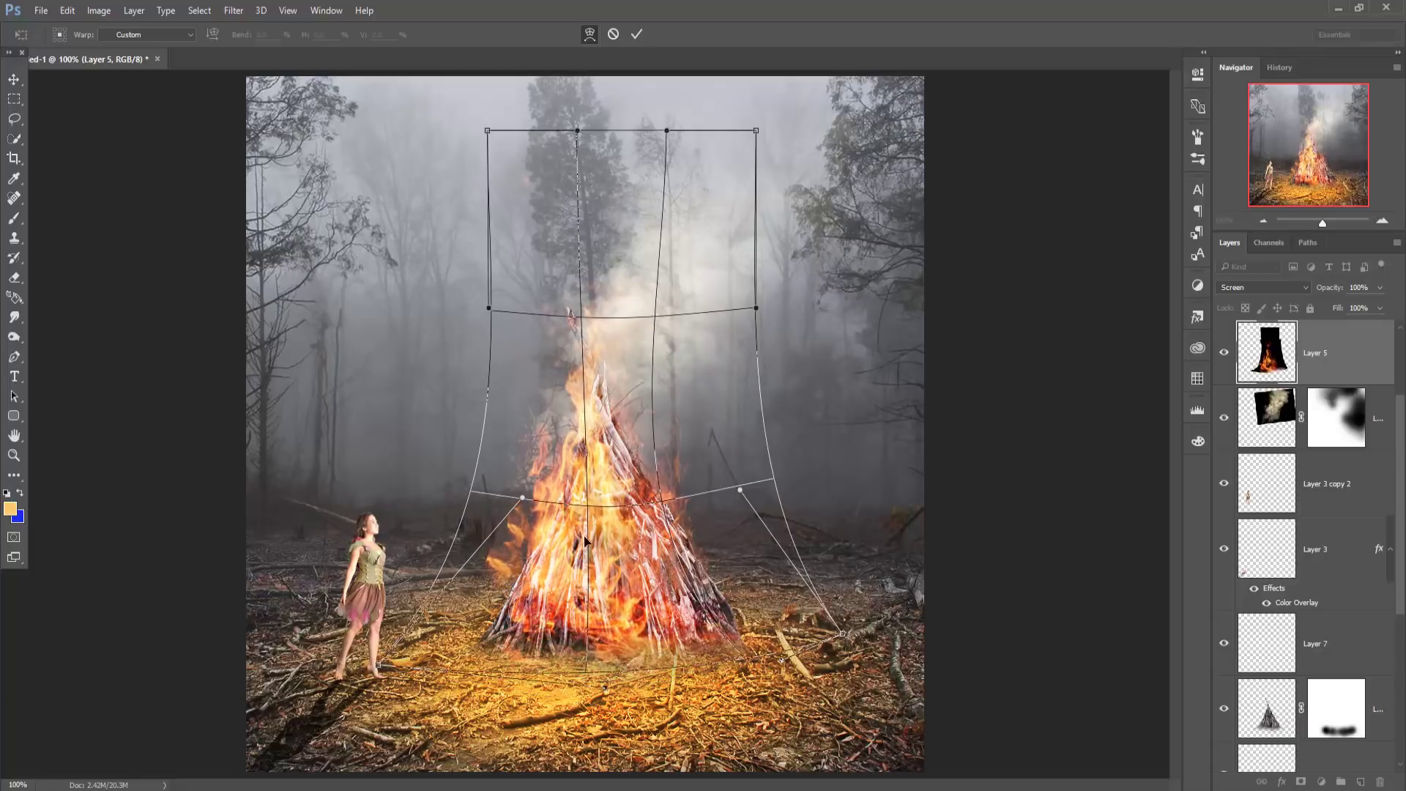
left_click(14, 80)
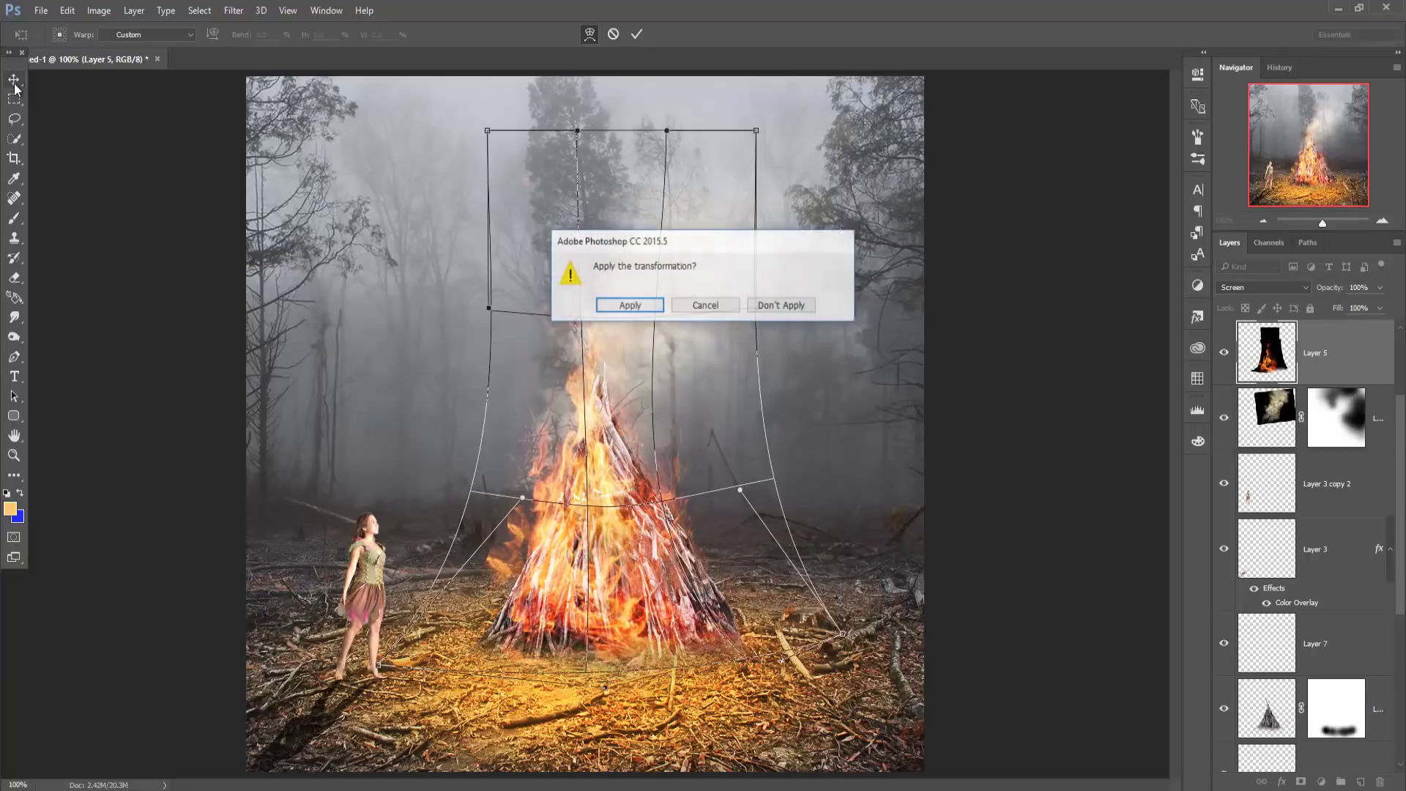
left_click(645, 303)
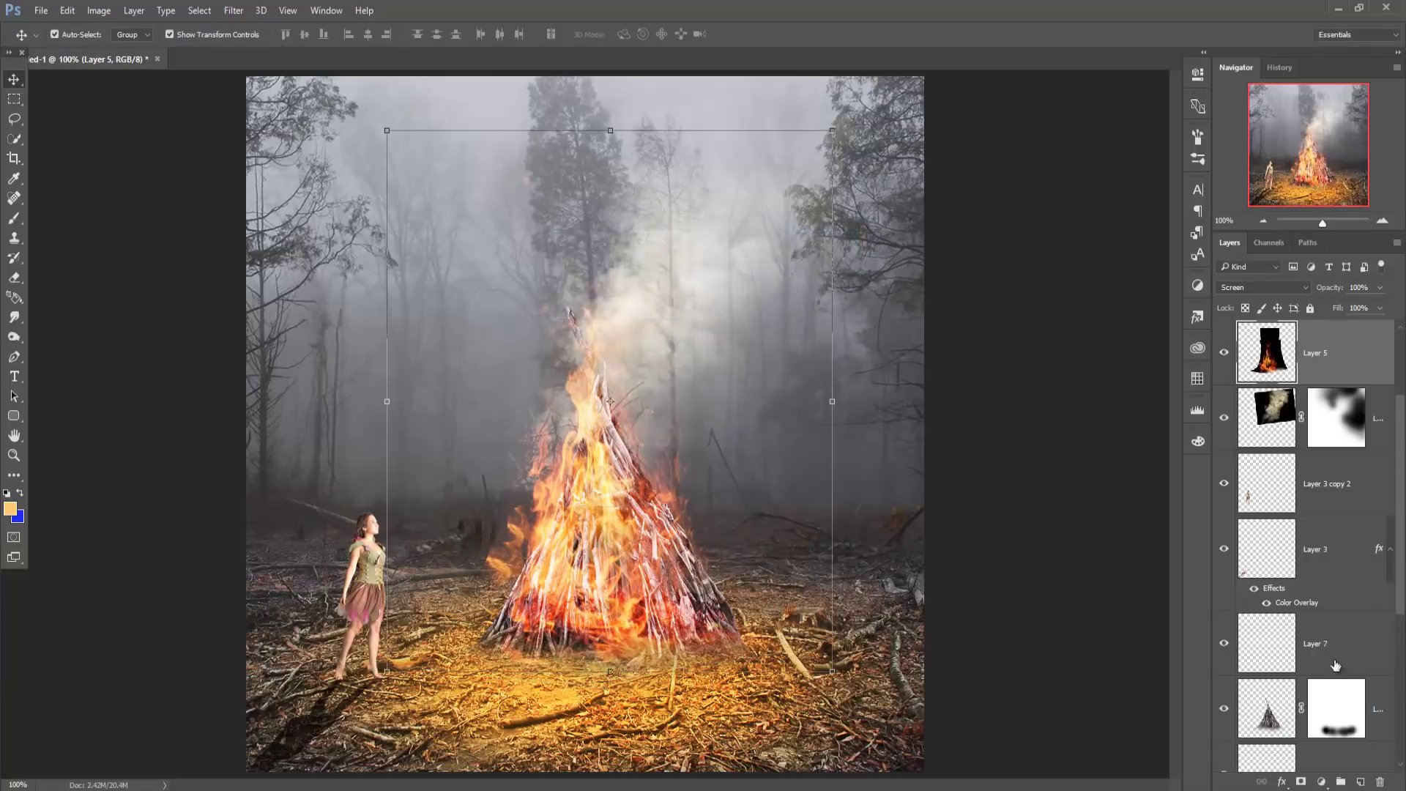
- Apply a 22° Motion Blur with 49-pixel distance to the Layer 2 forest background
left_click_drag(1403, 538, 1403, 685)
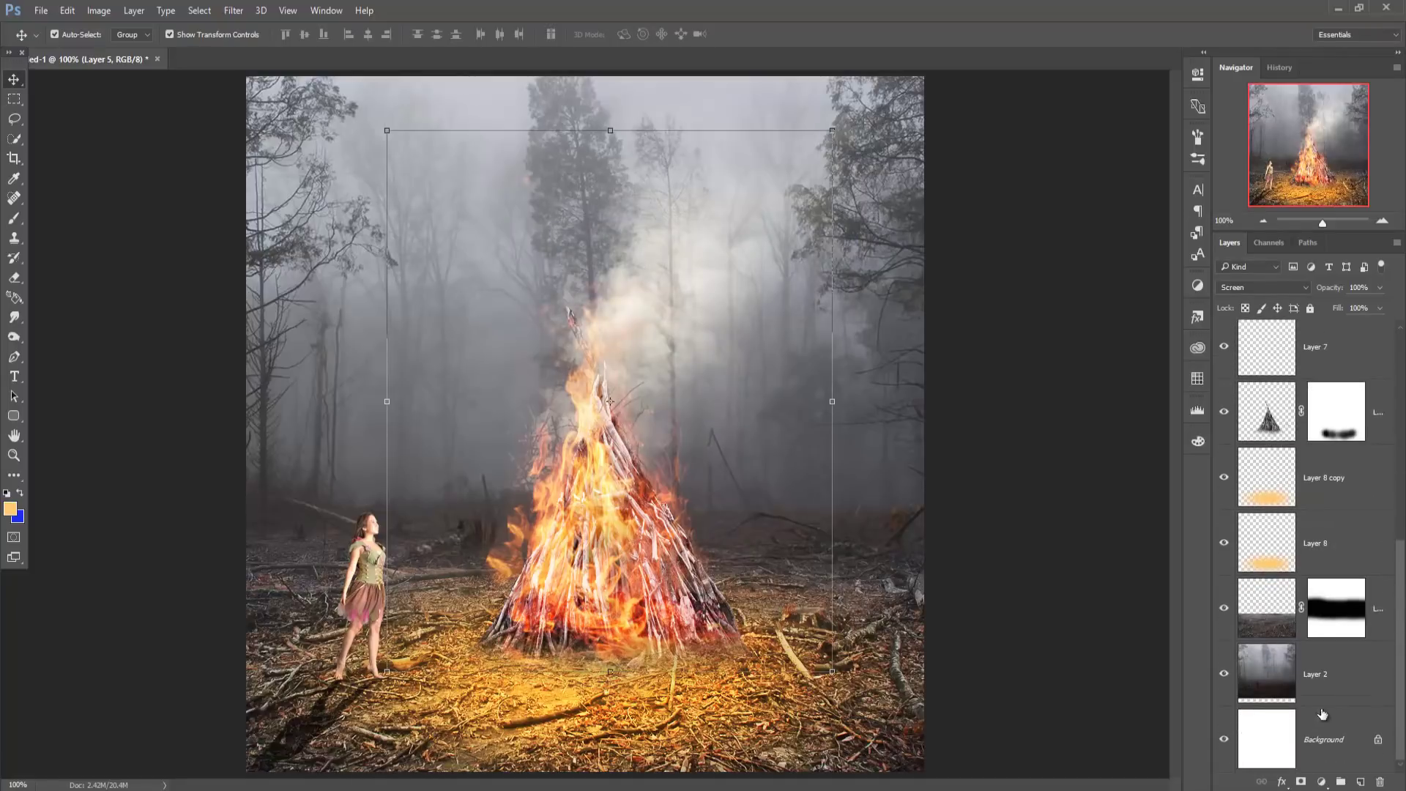
left_click(1282, 674)
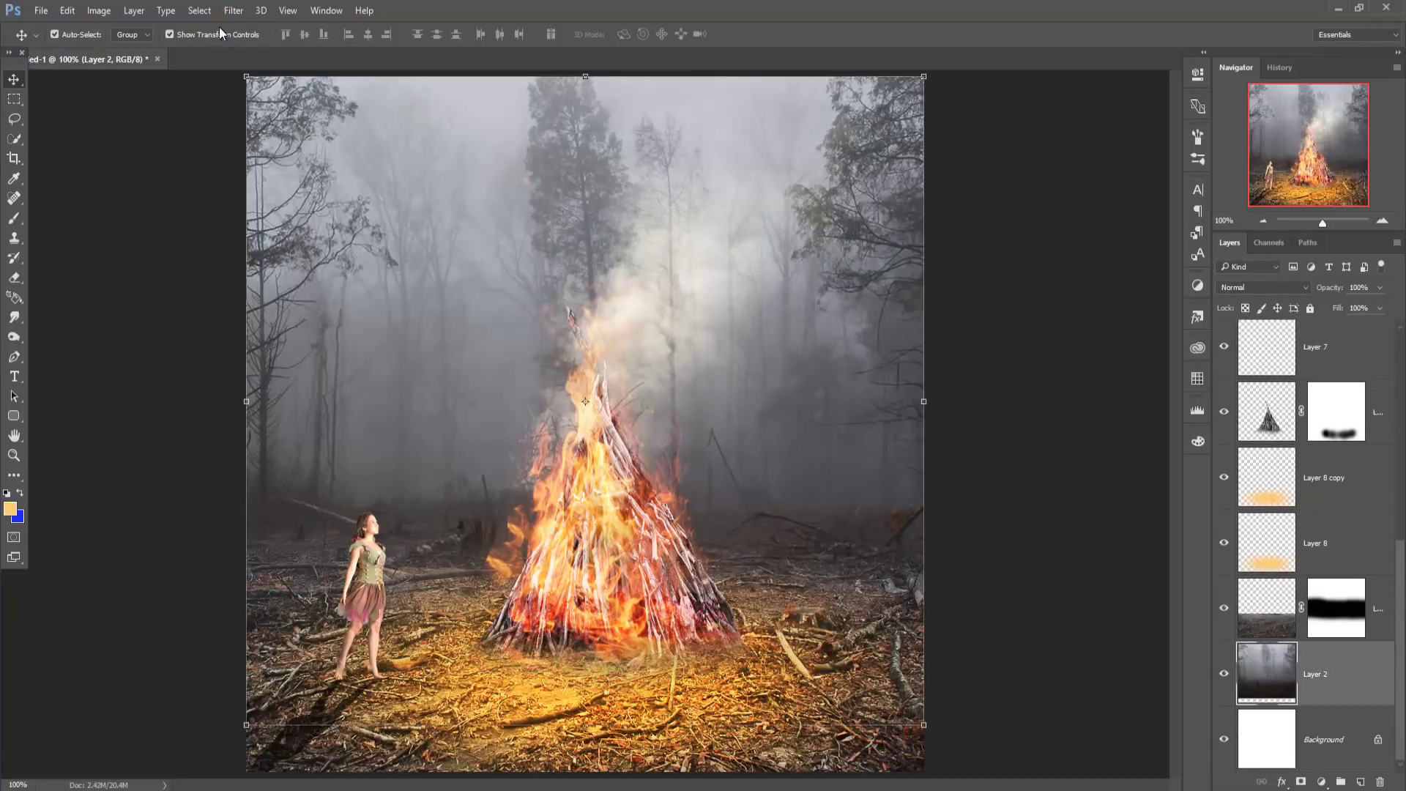
left_click(233, 10)
mouse_move(242, 178)
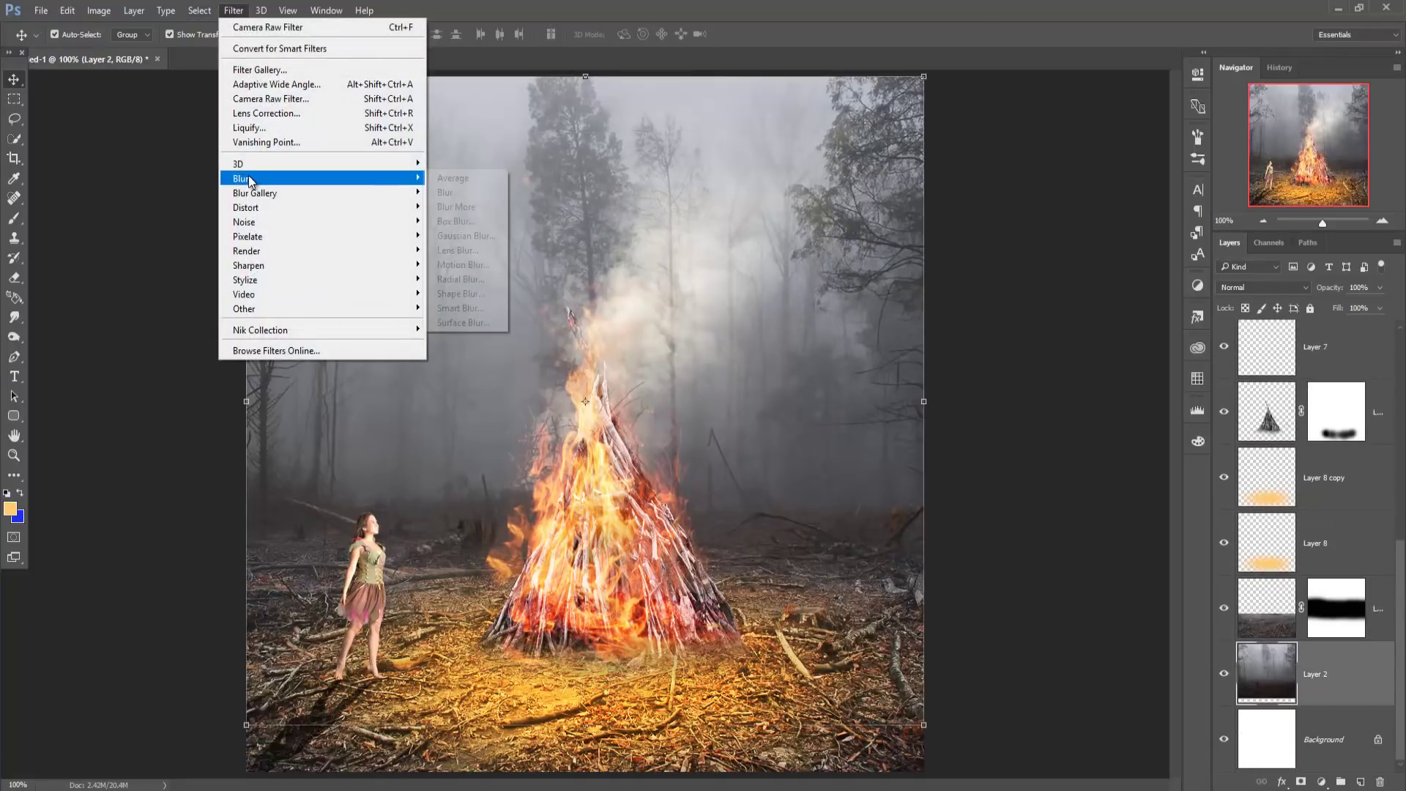
left_click(478, 268)
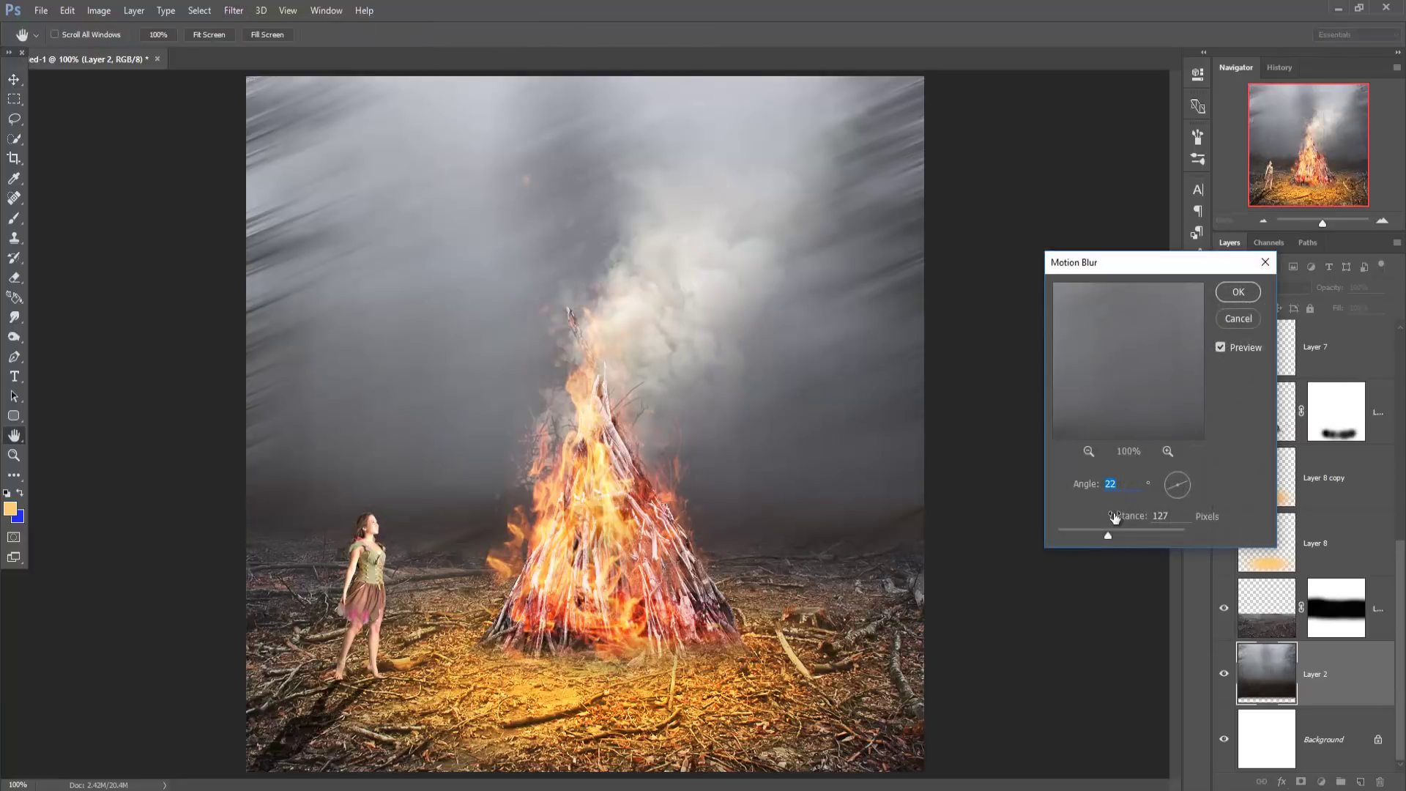
left_click_drag(1107, 535, 1091, 538)
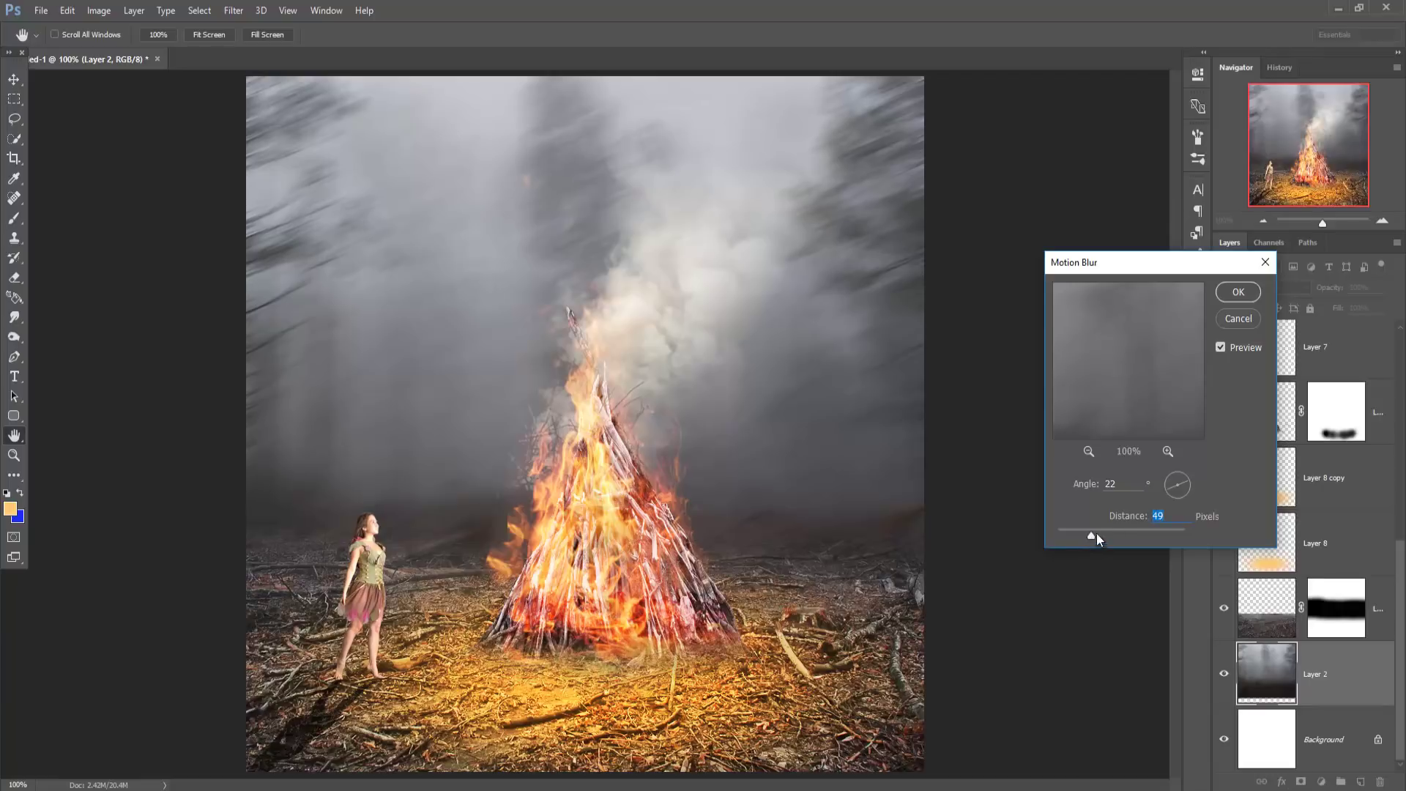
left_click(1238, 291)
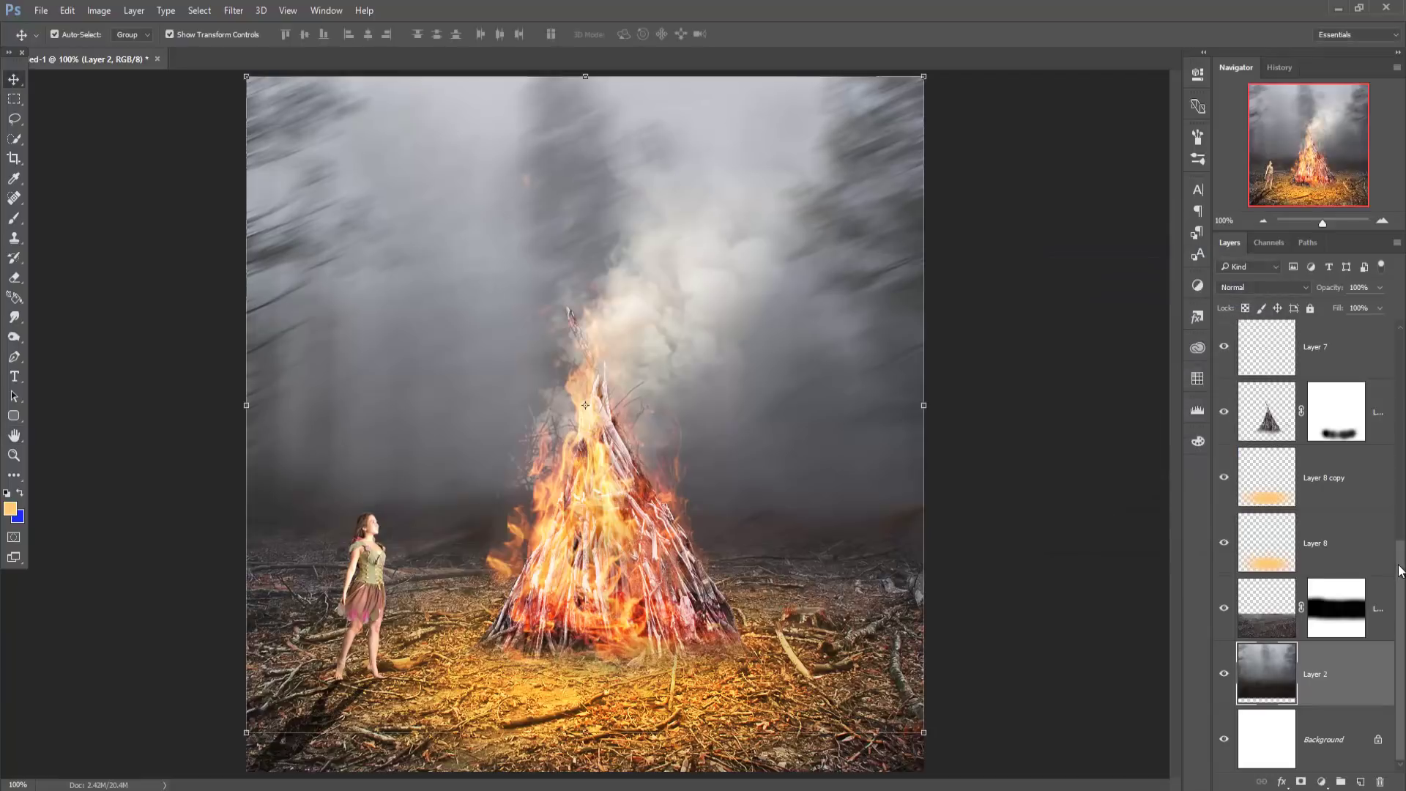
- Add a Color Balance adjustment above Layer 1 with midtones Cyan -14 and Blue +27
left_click(1377, 599)
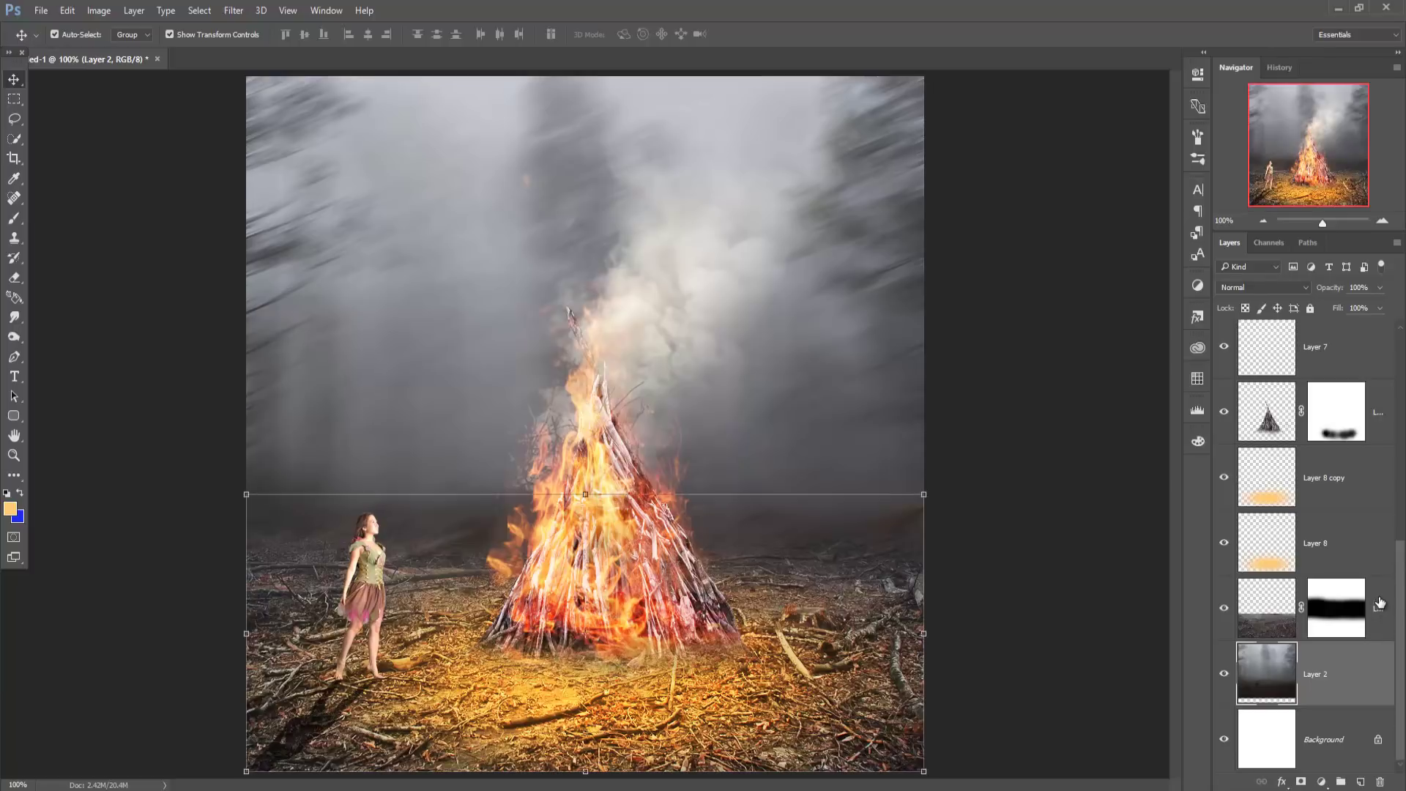
left_click(1361, 782)
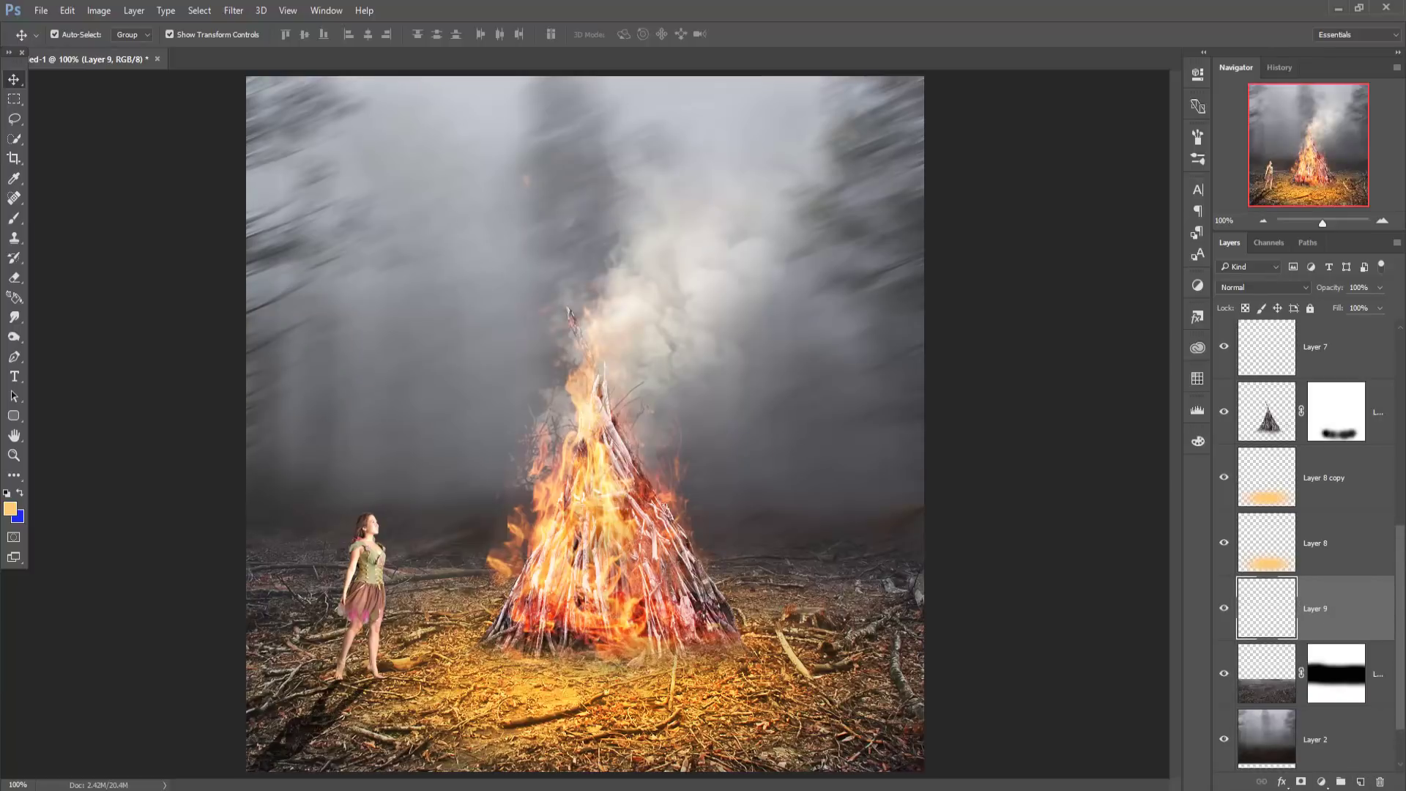
key("Delete")
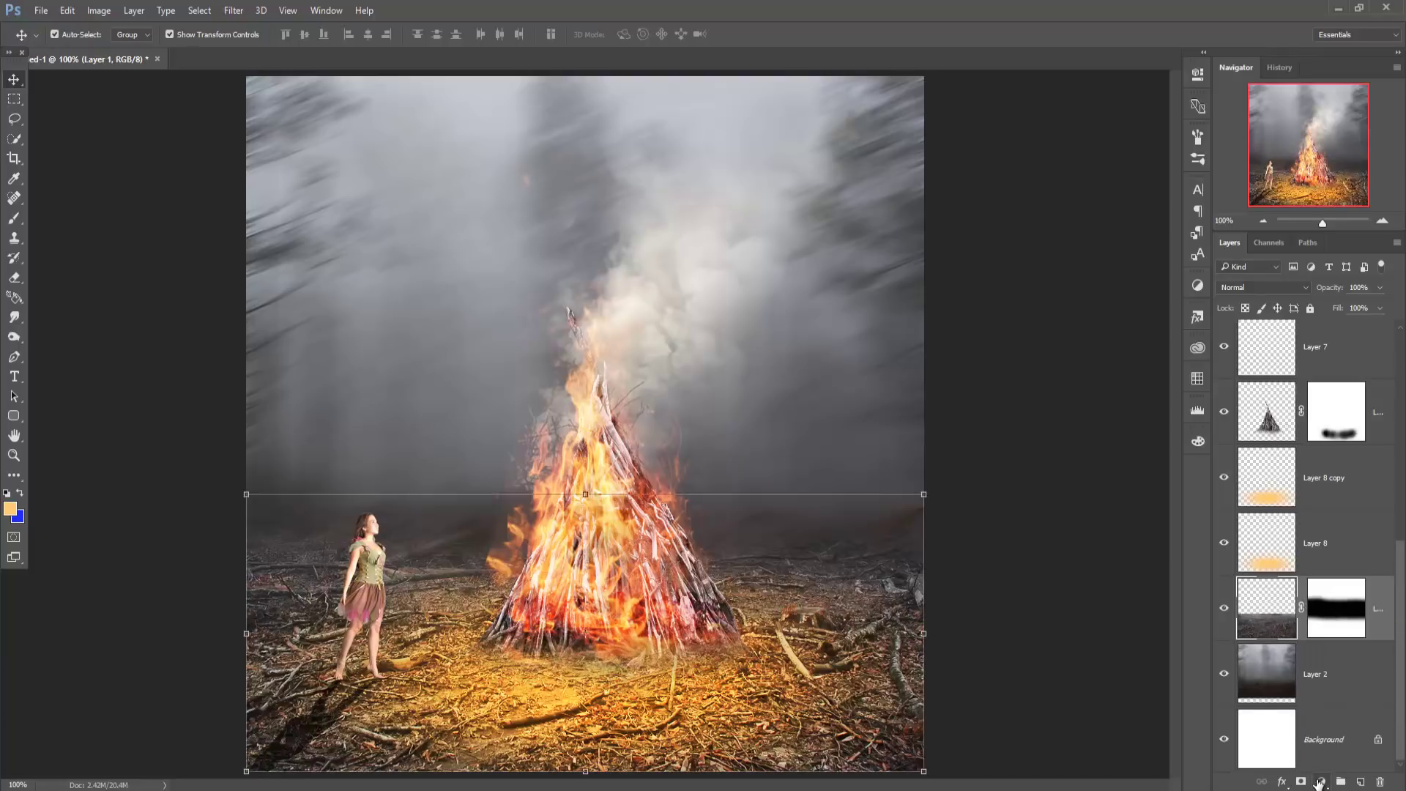
left_click(1320, 782)
left_click(1267, 609)
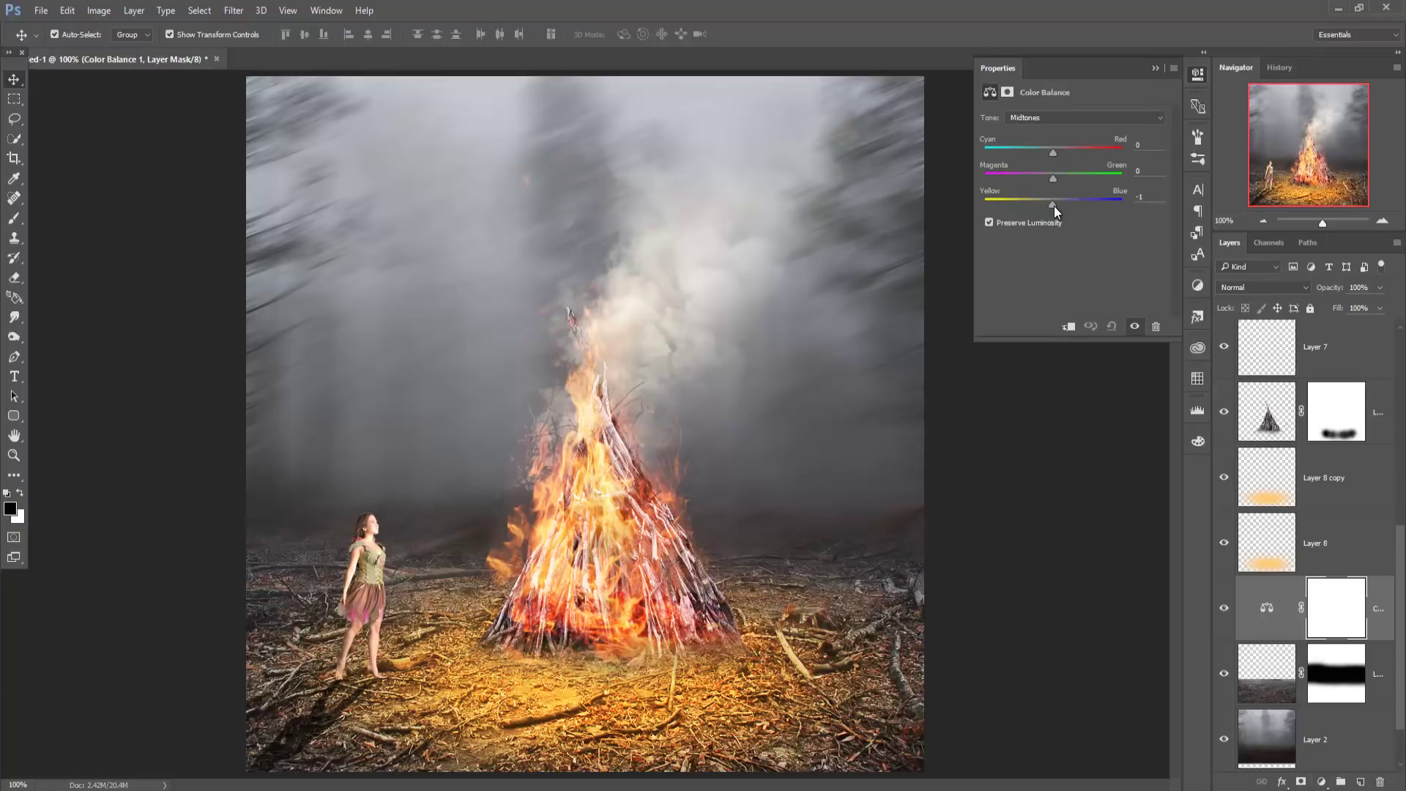
left_click_drag(1054, 207, 1070, 207)
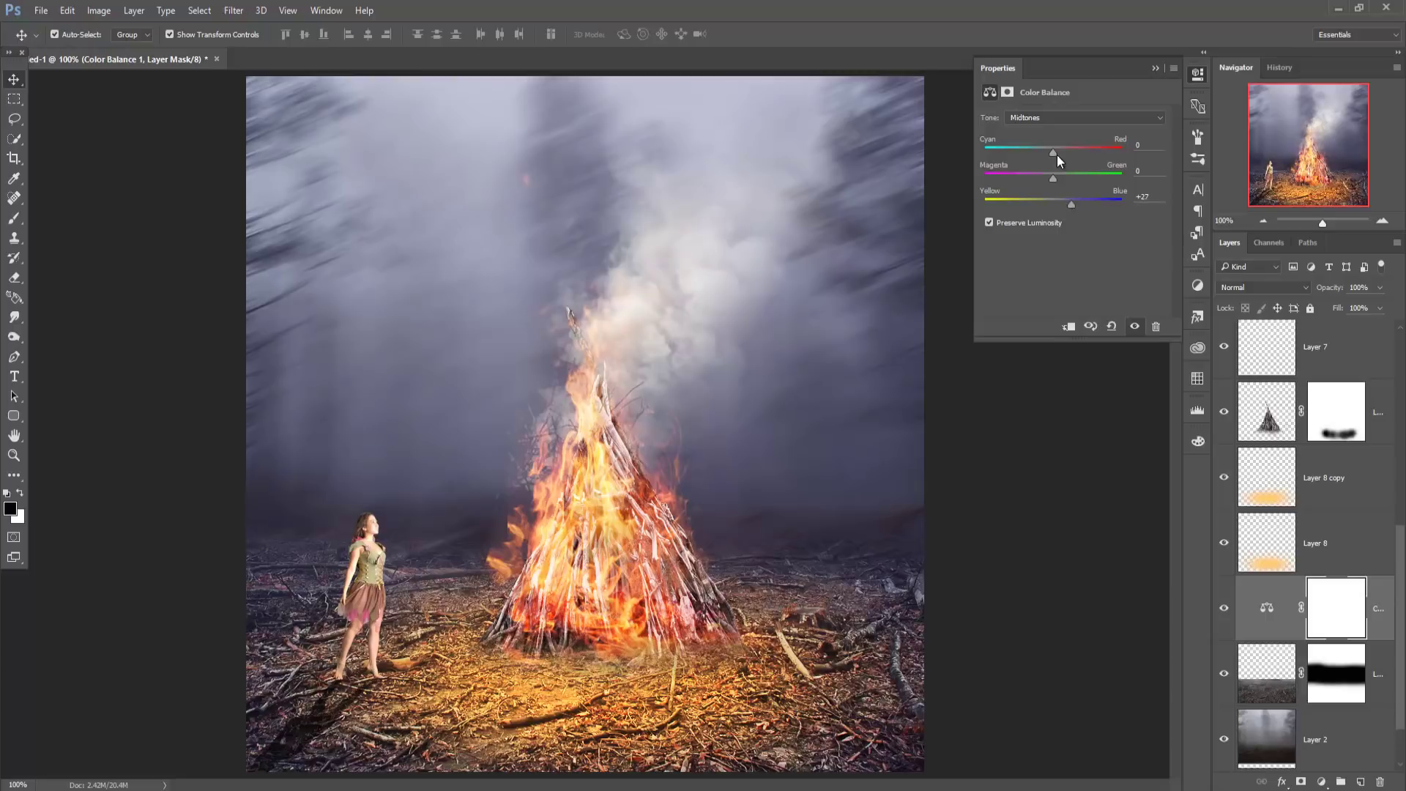
left_click_drag(1056, 152, 1034, 154)
- Stretch the Layer 2 forest background downward to about 115% height and apply the transform
left_click(1154, 68)
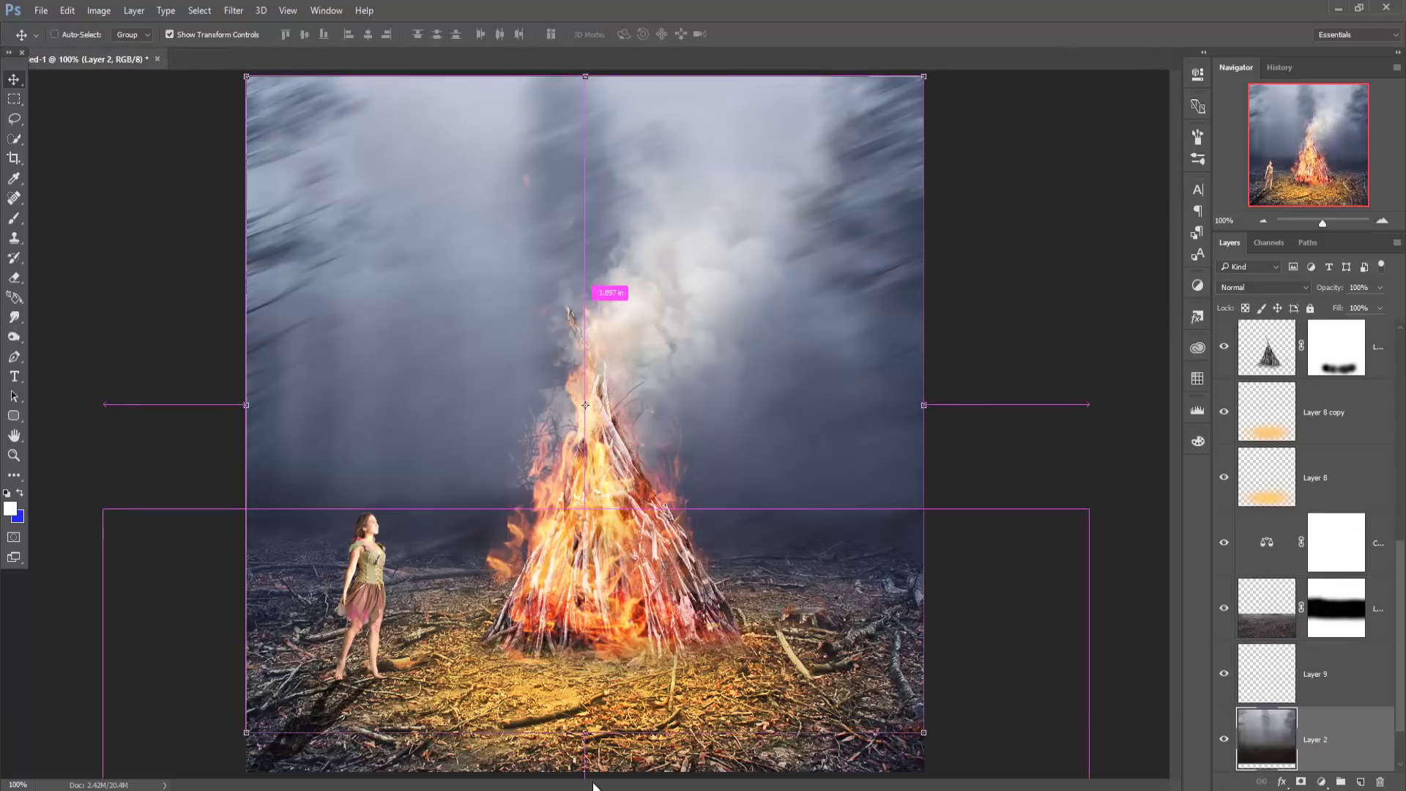
key("ctrl+minus")
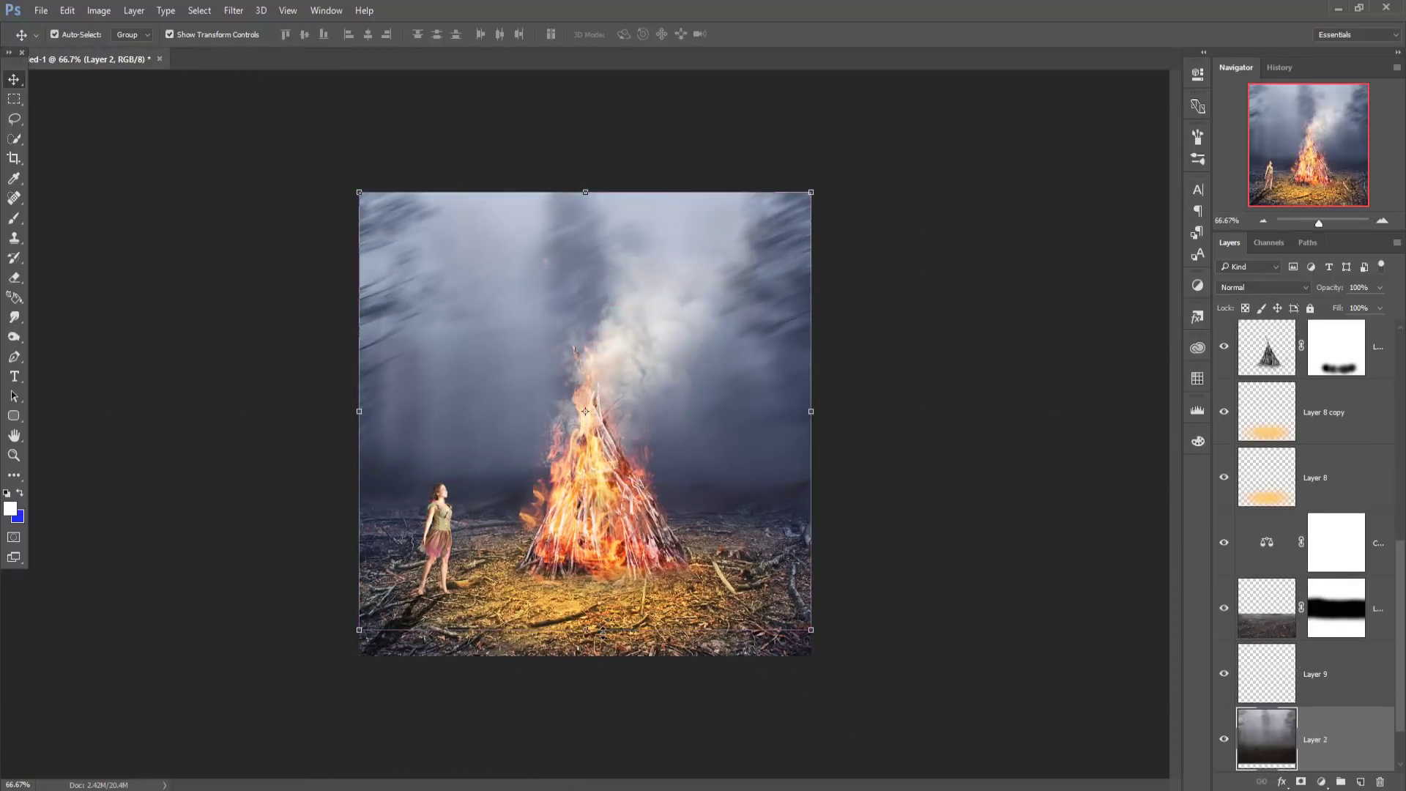
left_click_drag(582, 629, 576, 703)
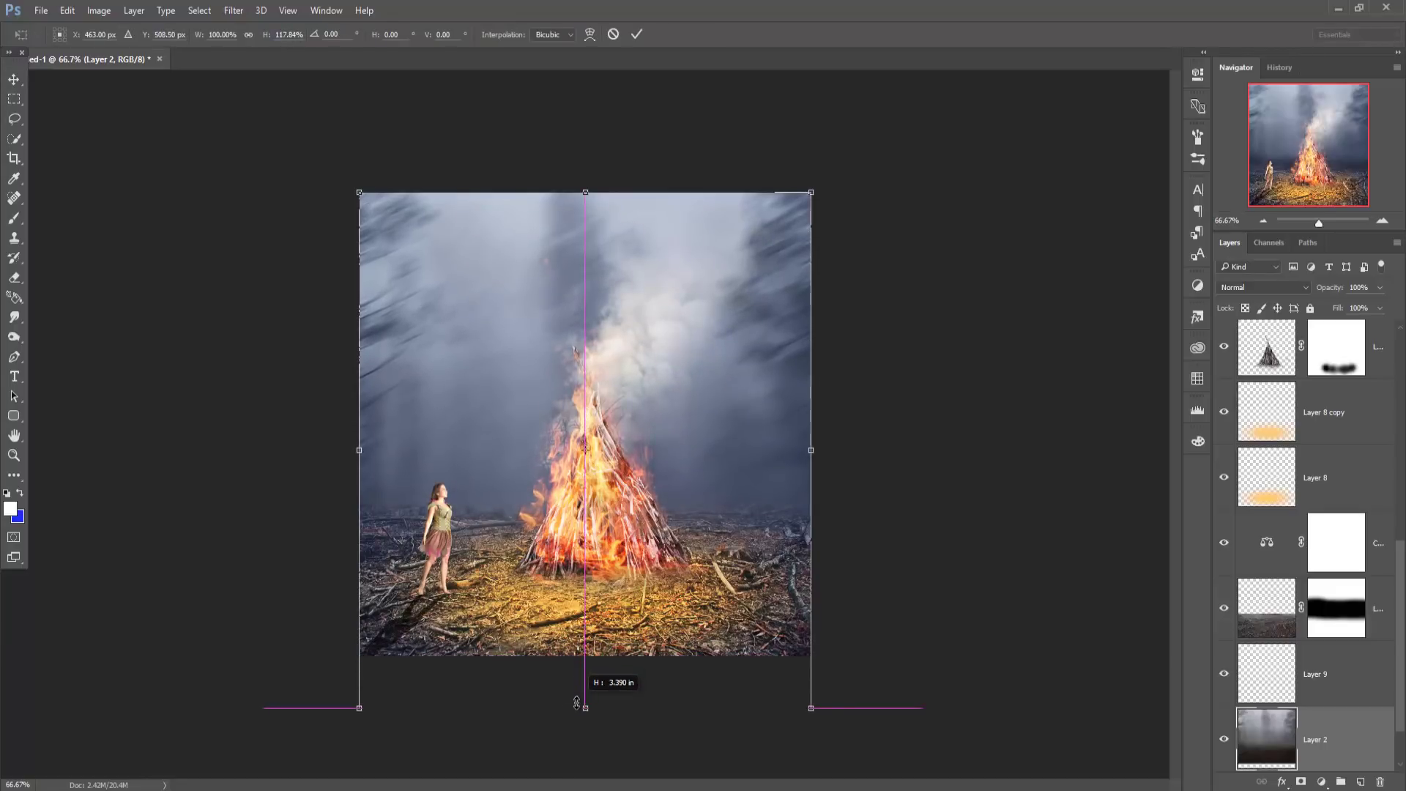
left_click_drag(577, 698, 577, 701)
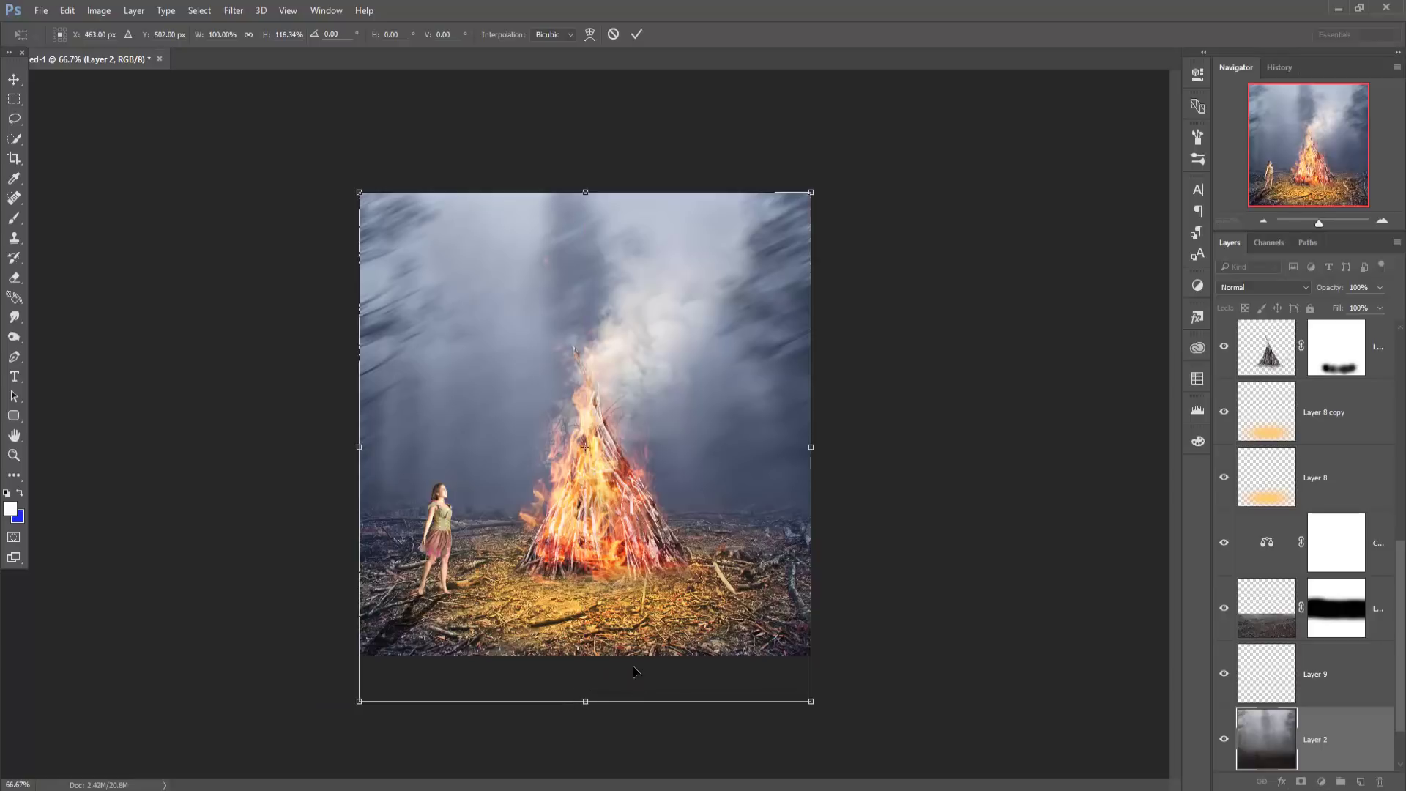
left_click_drag(582, 681, 582, 676)
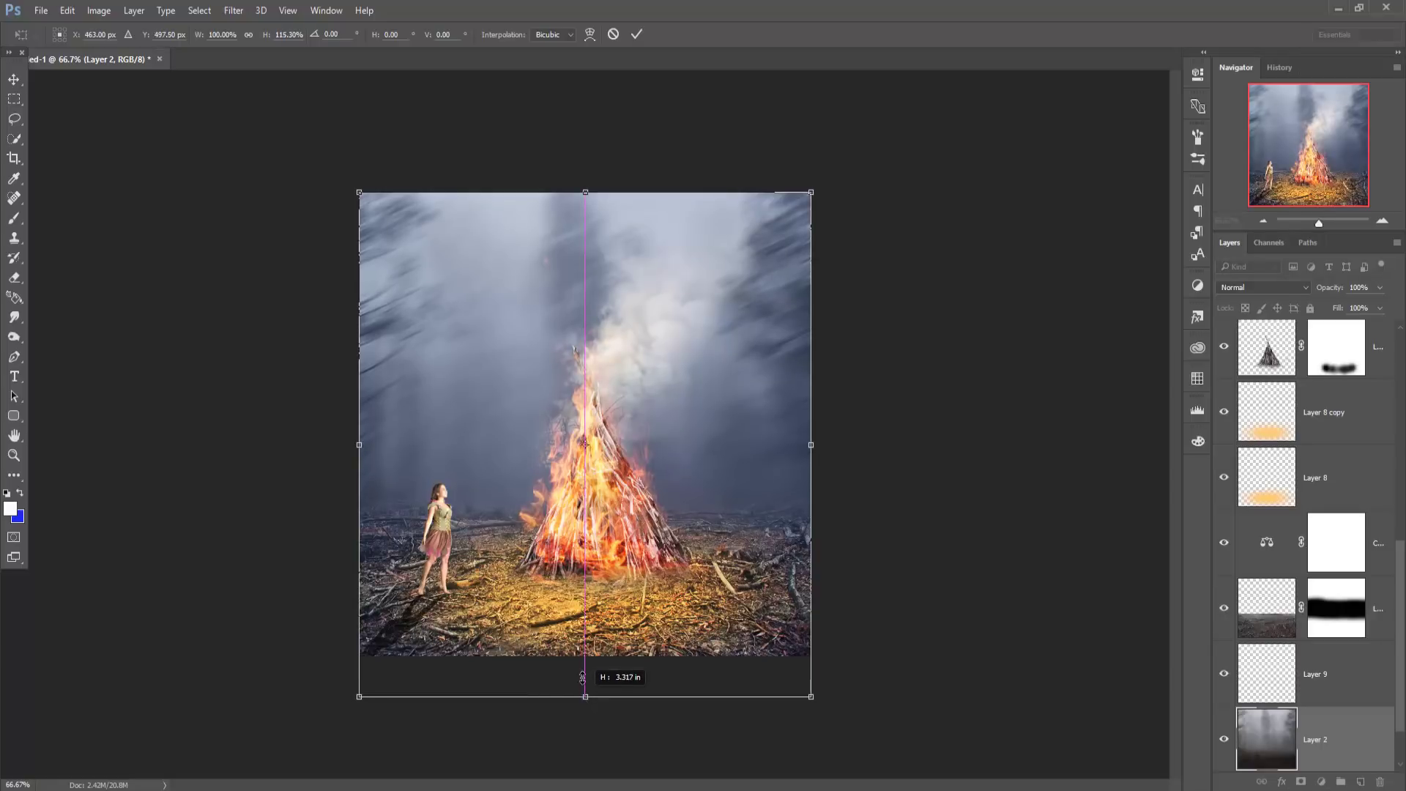
left_click(635, 34)
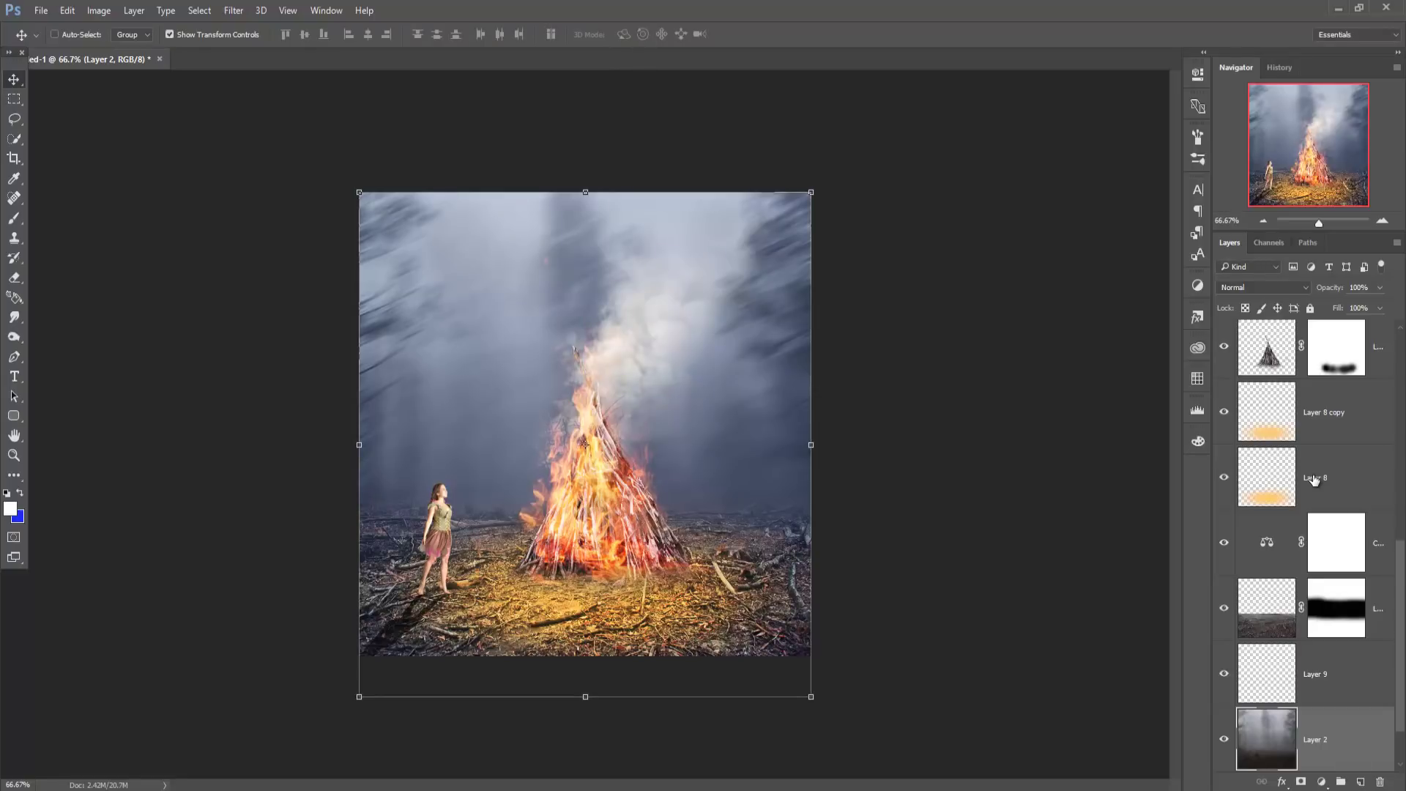
- Brush black on Layer 1's mask along the horizon to soften the ground into the fog
key("ctrl+1")
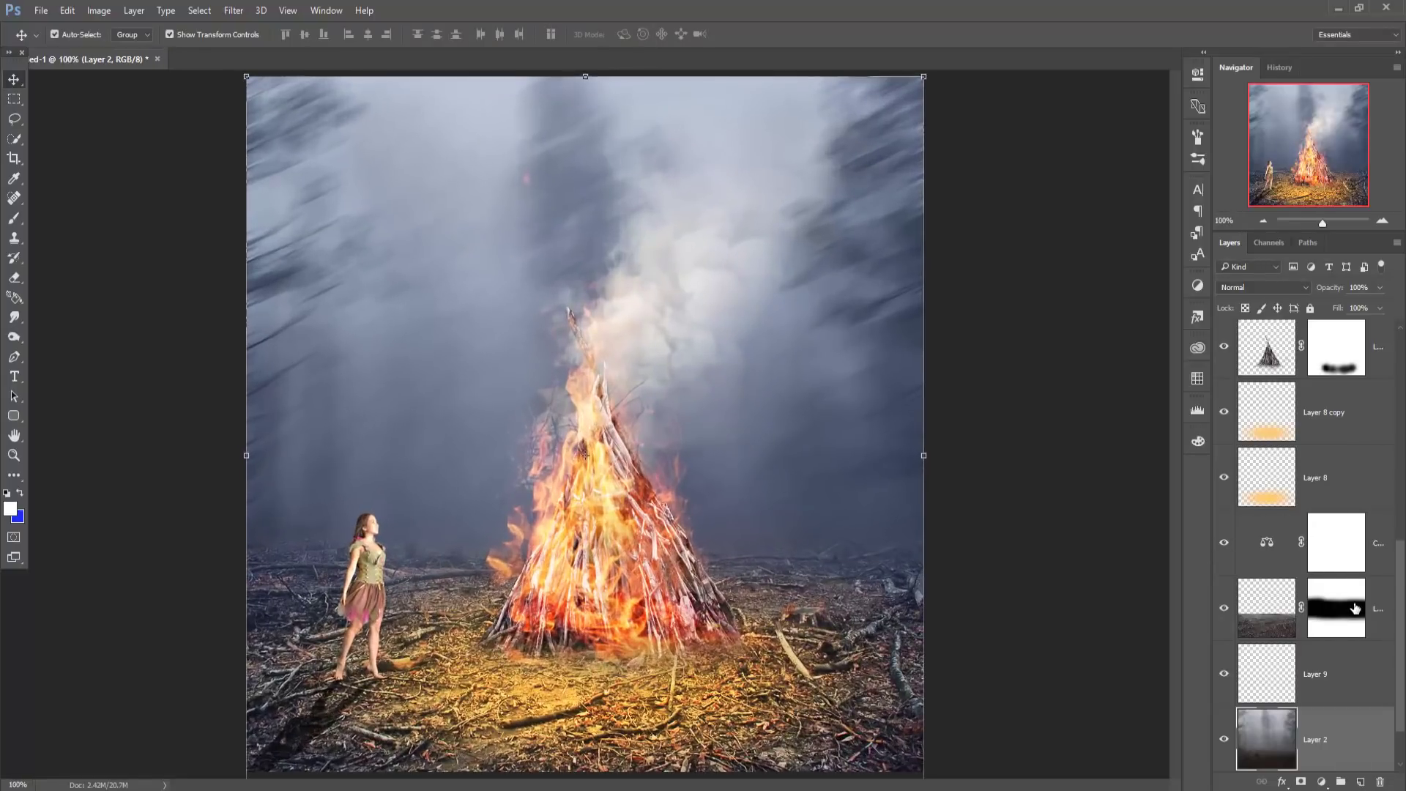
left_click(1355, 608)
left_click(1261, 606)
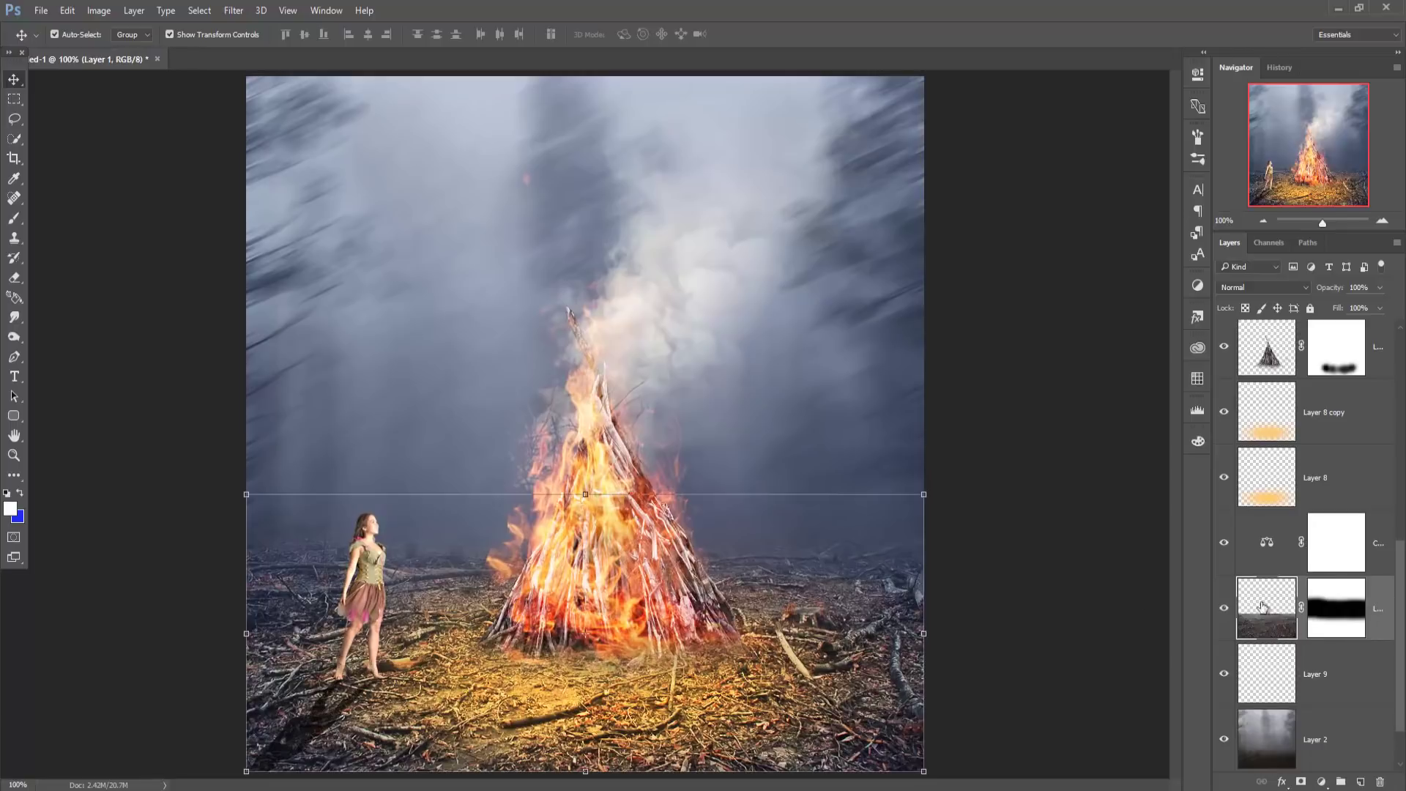
left_click(1312, 613)
key("d")
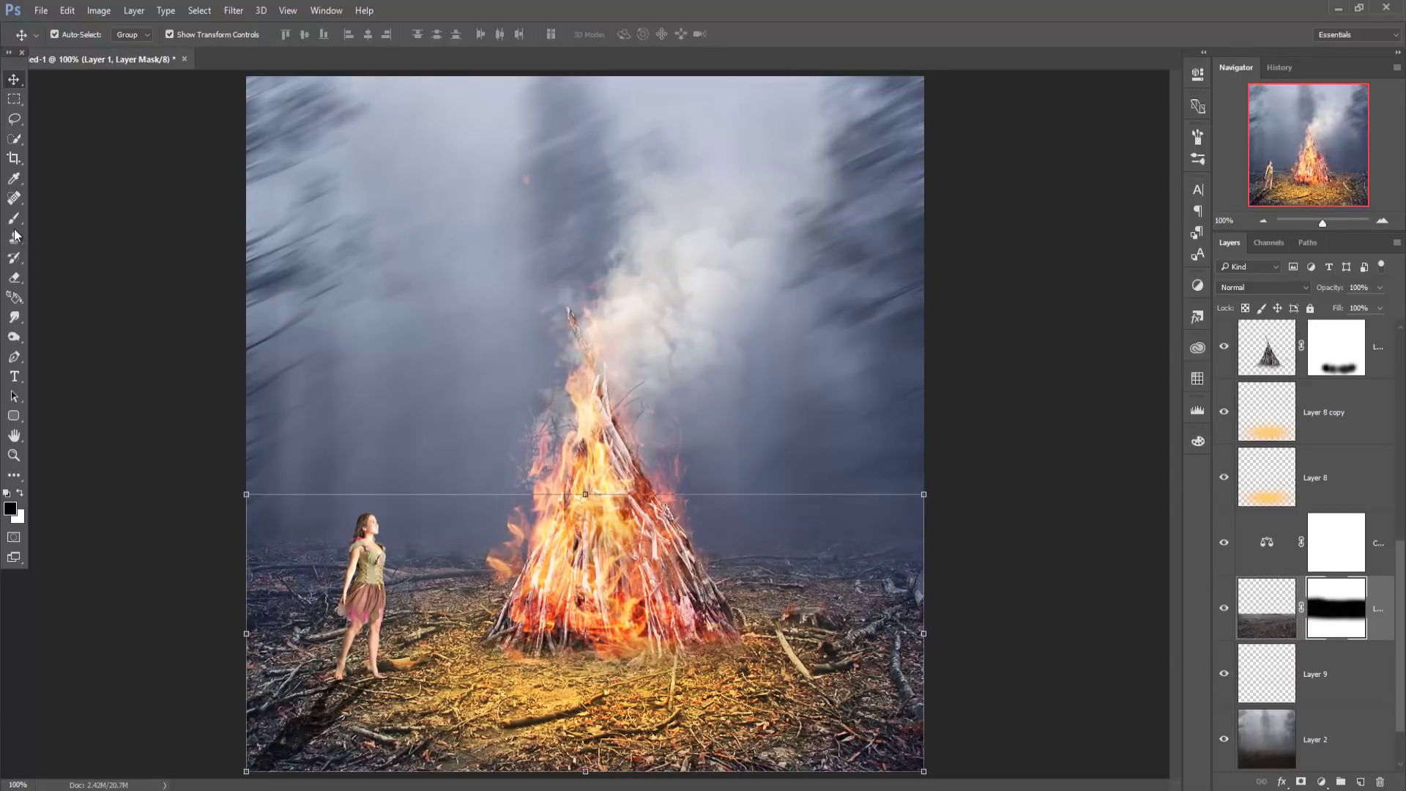
left_click(14, 218)
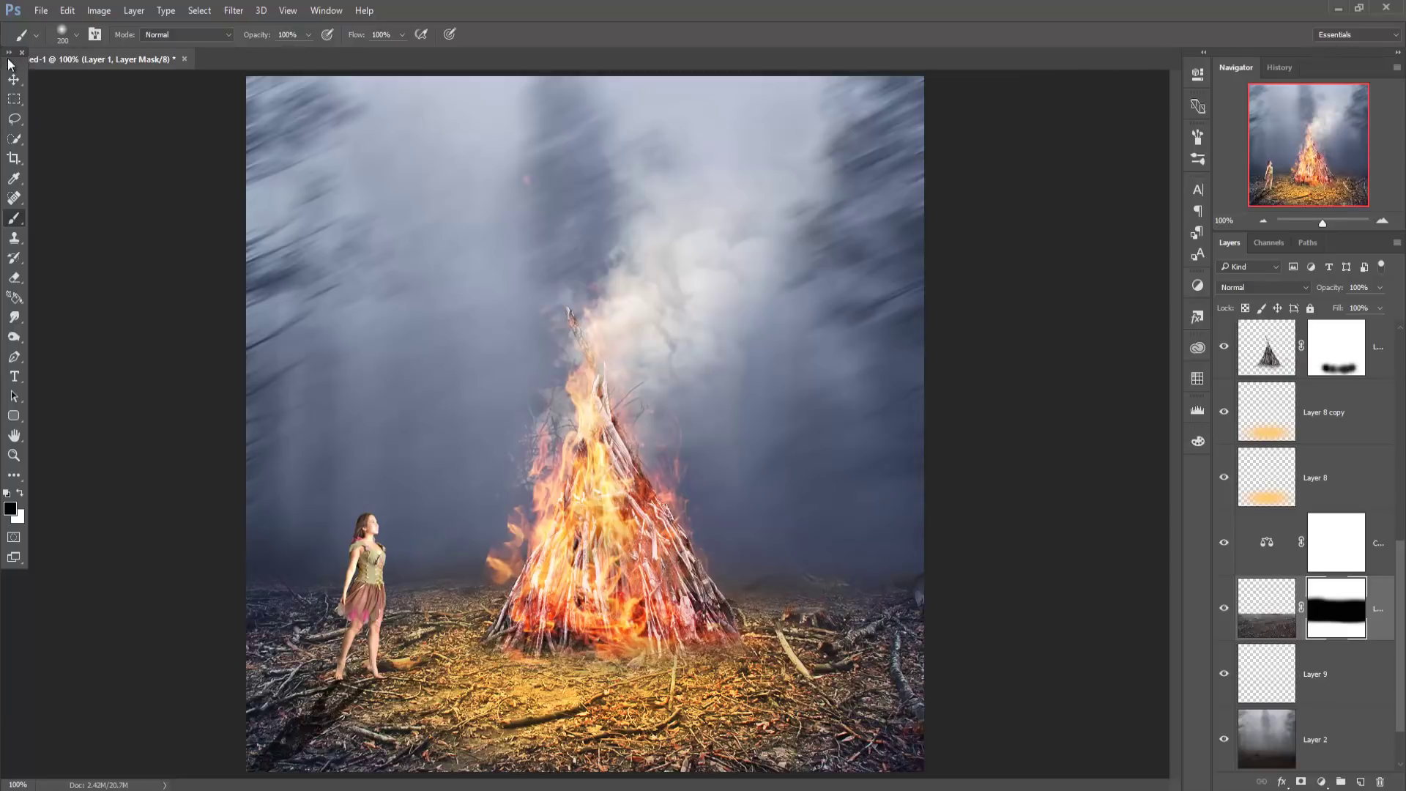
left_click(14, 82)
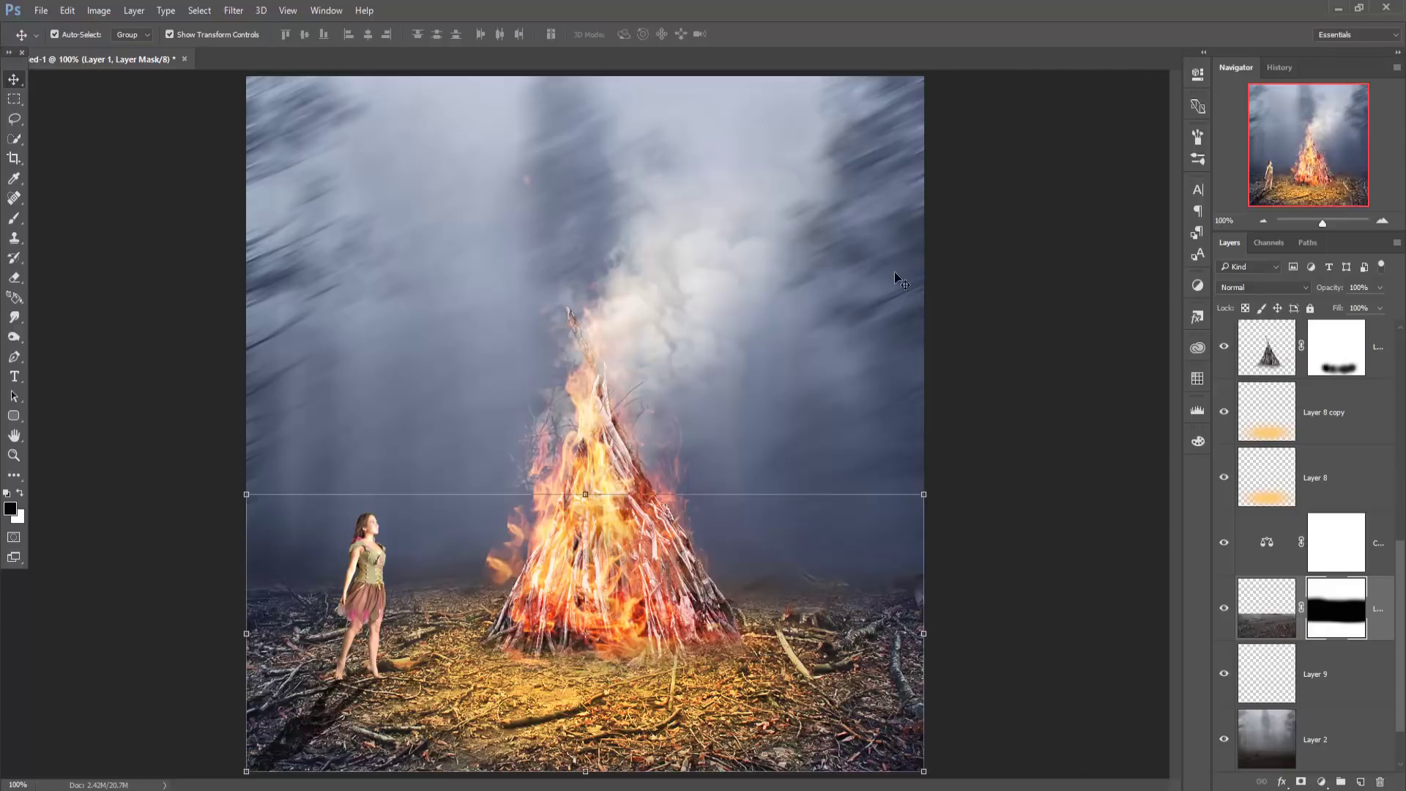
scroll(1348, 430, "up", 5)
- Select the Layer 8 copy and Layer 8 orange ground-glow layers together
scroll(1352, 410, "up", 1)
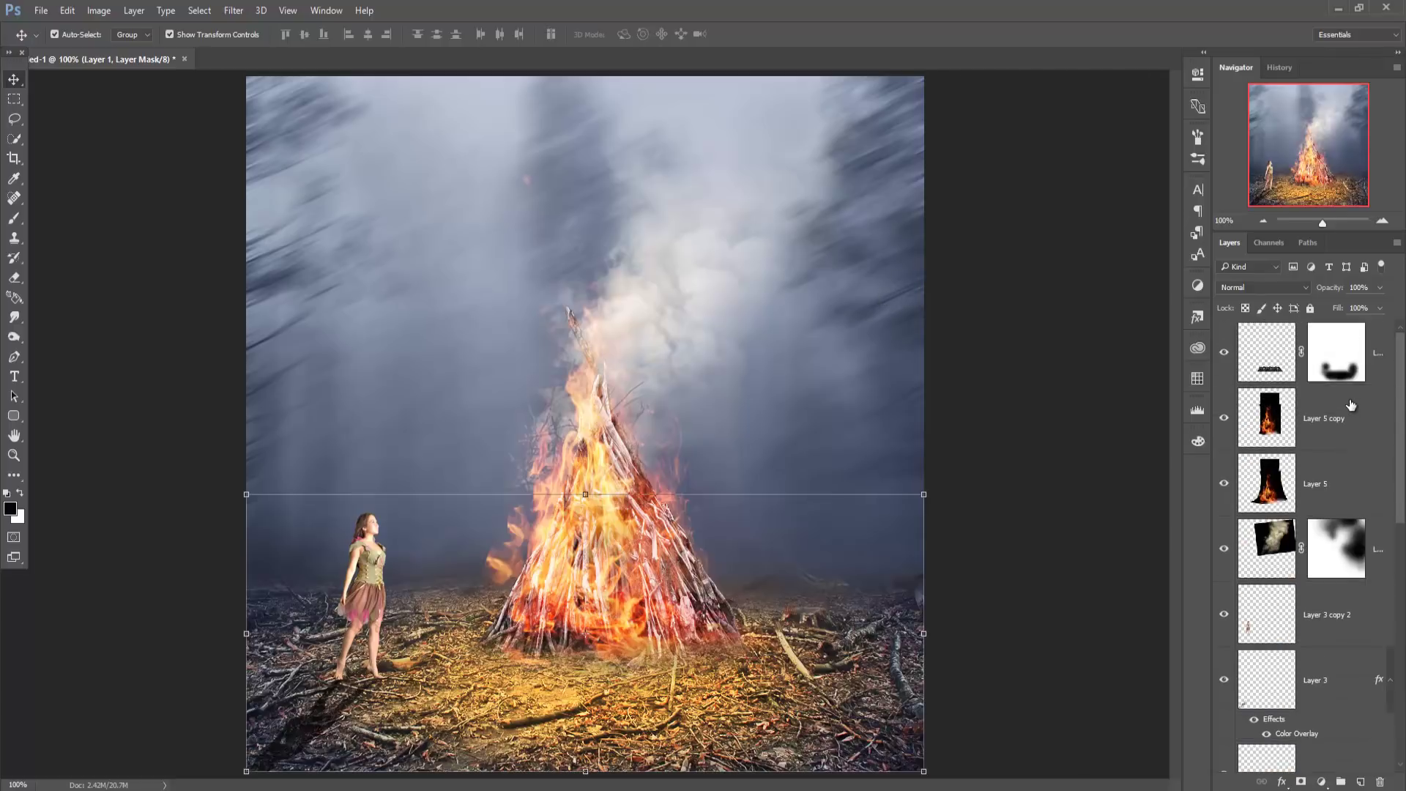
left_click(1376, 349)
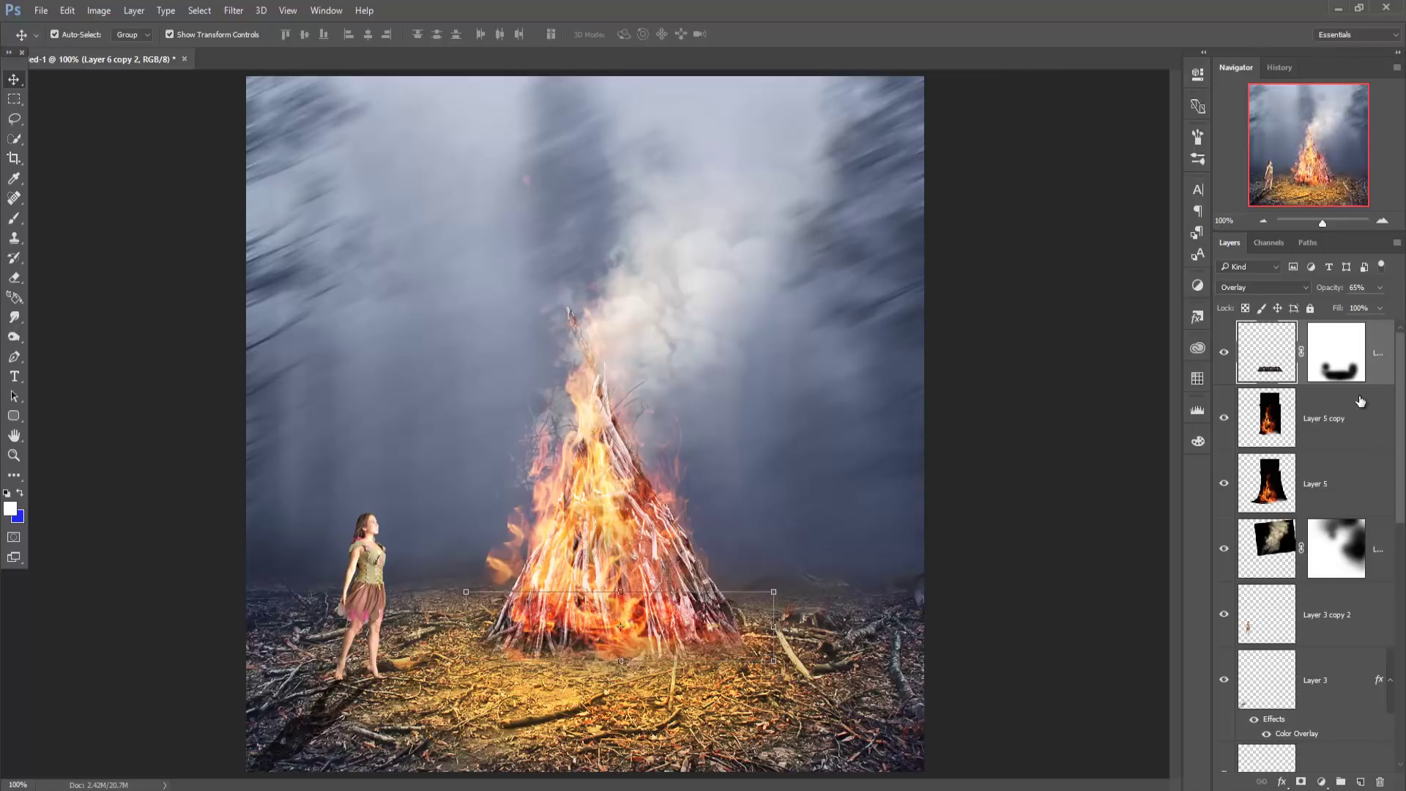
scroll(1347, 484, "down", 4)
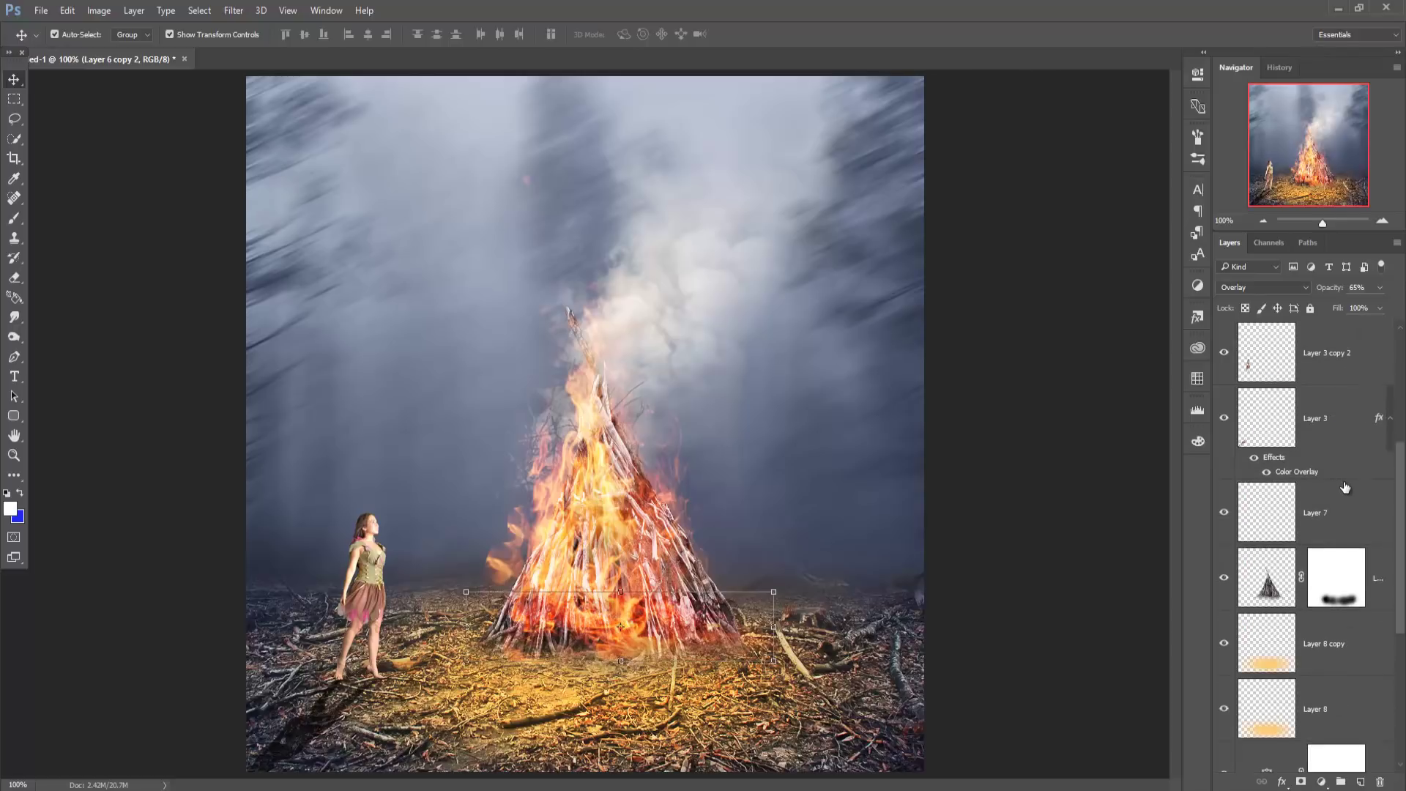
left_click(1313, 660)
left_click(1328, 705, "shift")
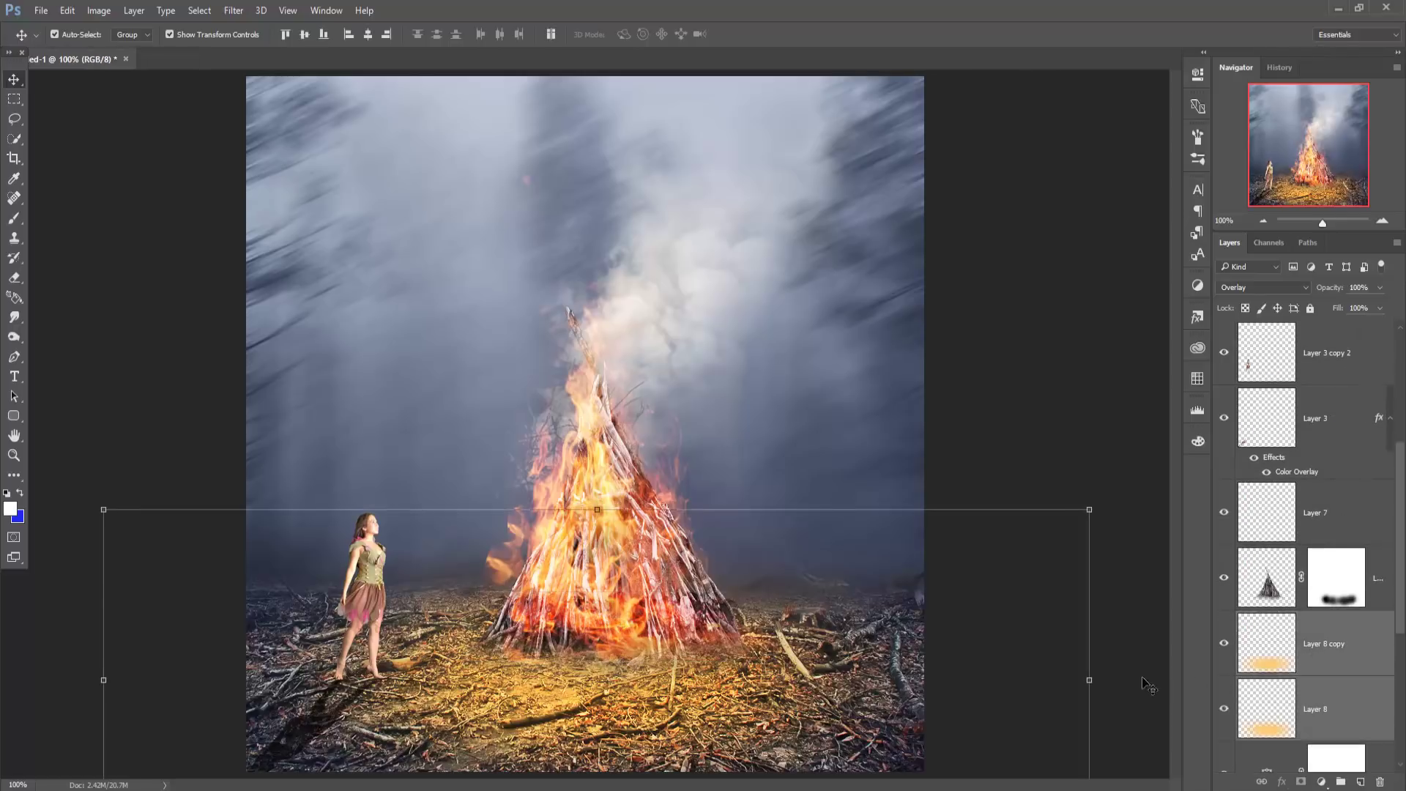
- Widen the ground glow to about 130% on both sides and flatten it to about 87% height
left_click_drag(1089, 679, 1206, 683)
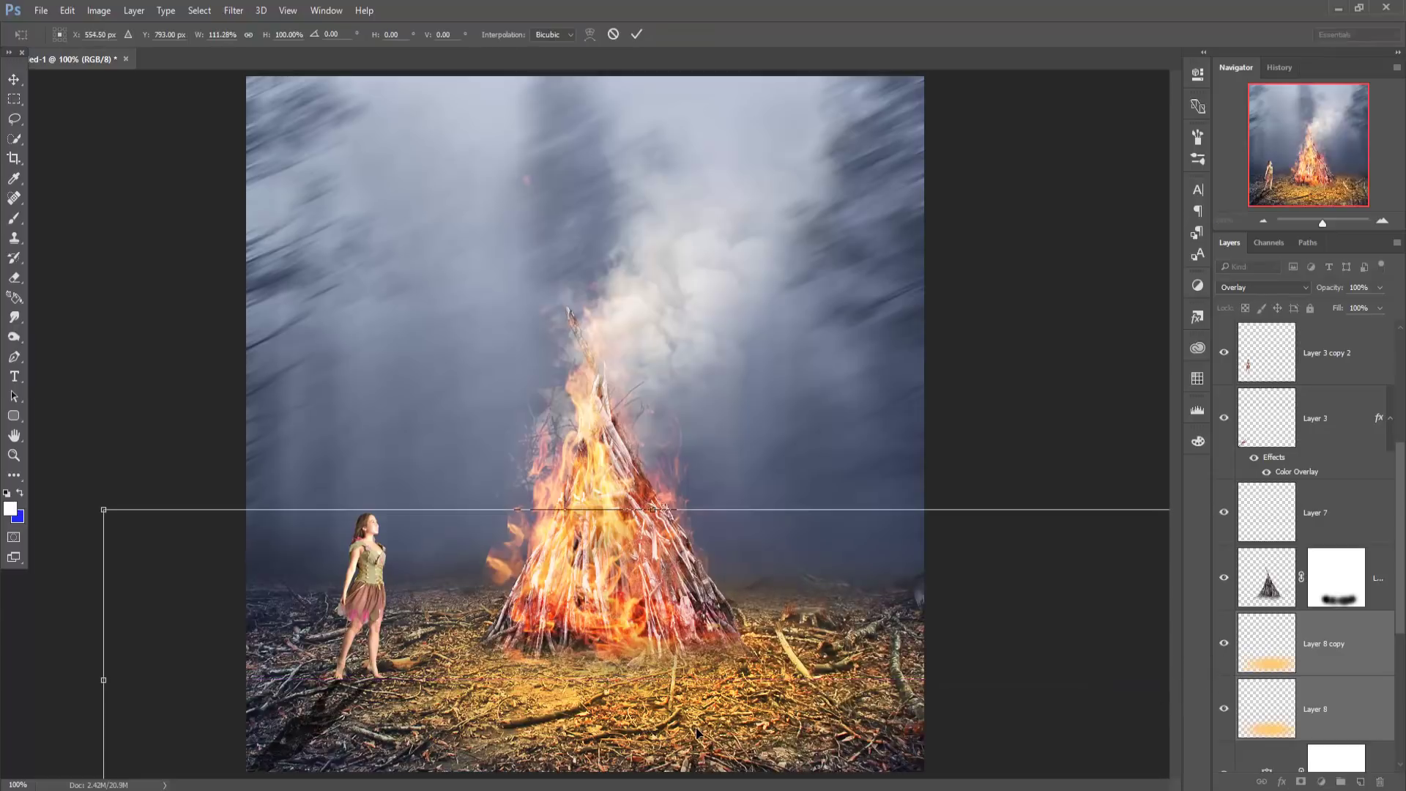
scroll(696, 733, "down", 2)
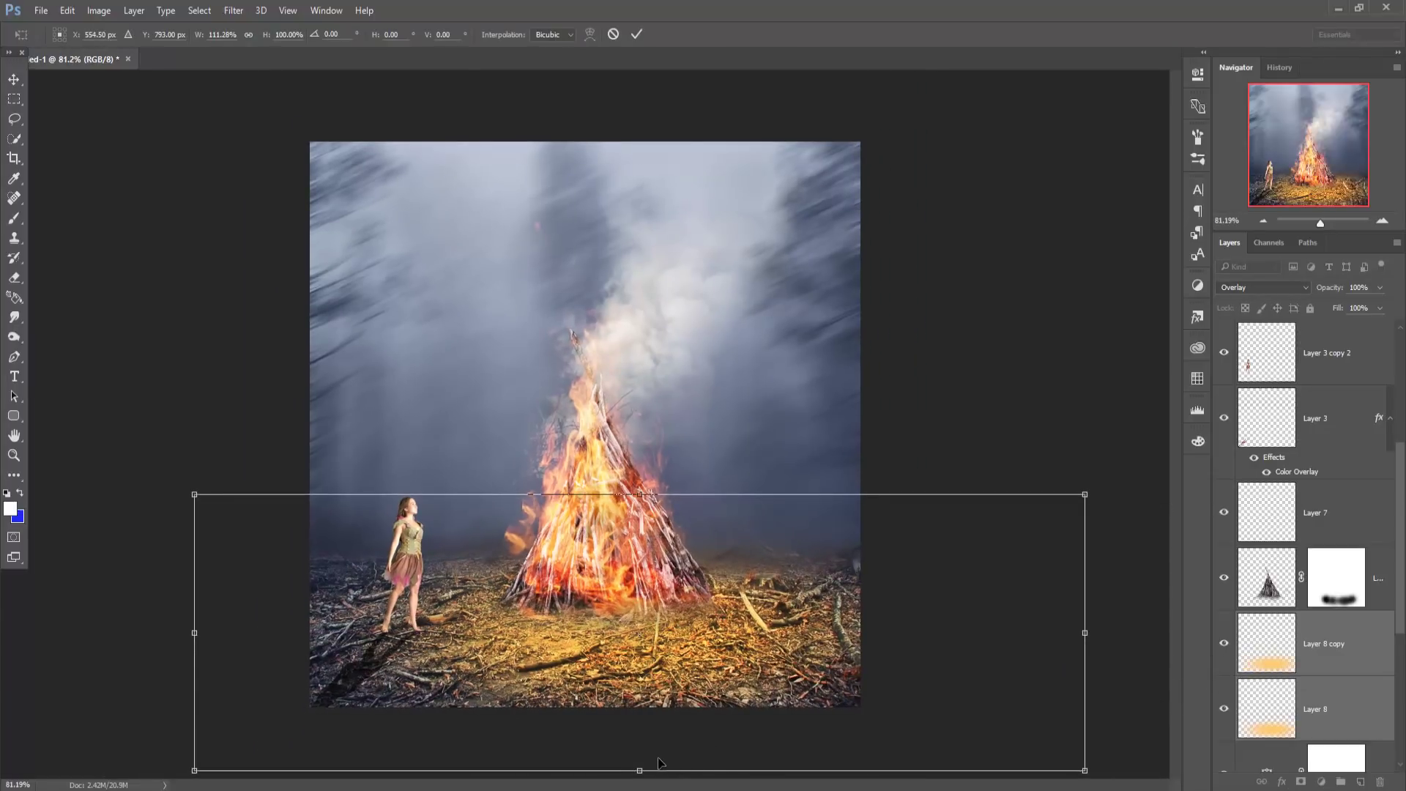
left_click_drag(640, 754, 640, 720)
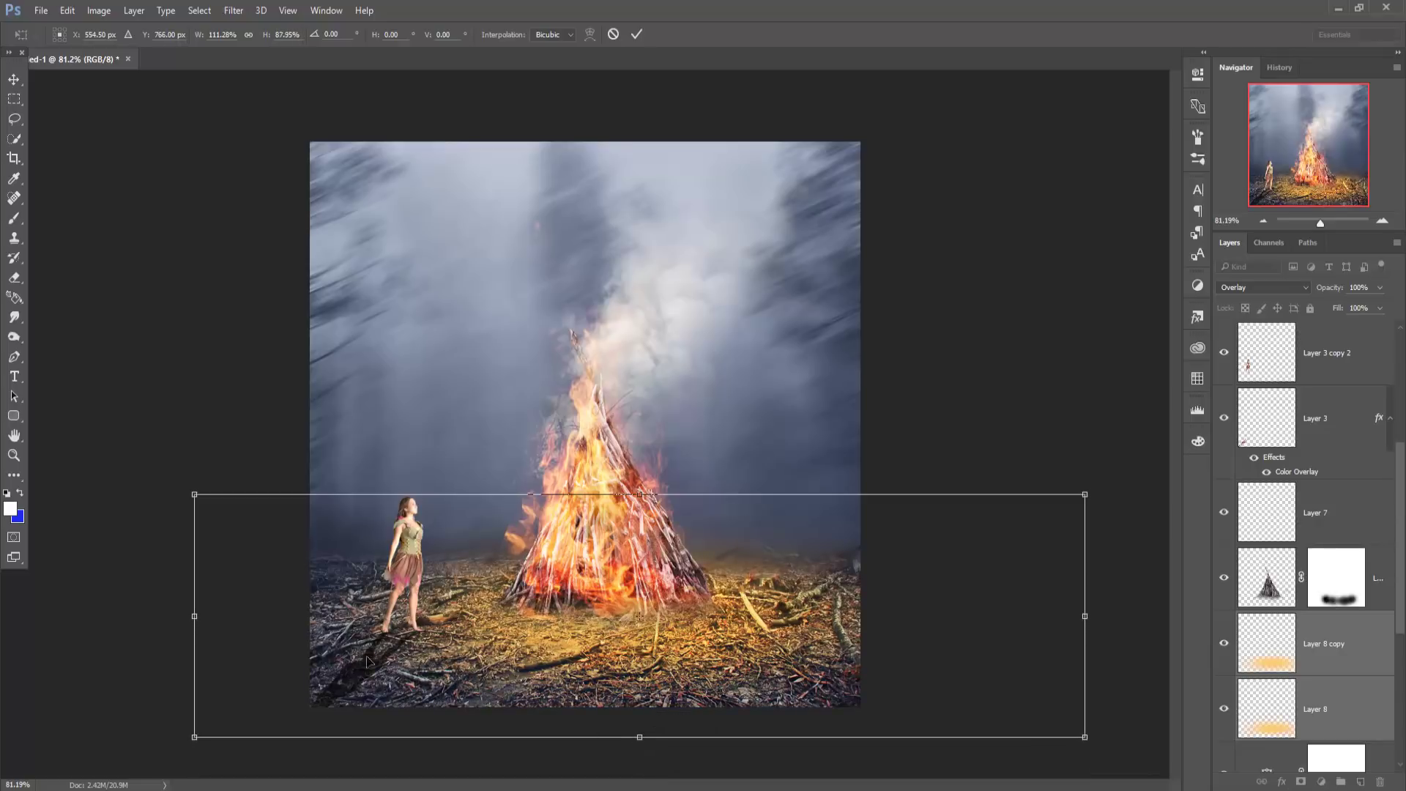
left_click_drag(182, 623, 33, 624)
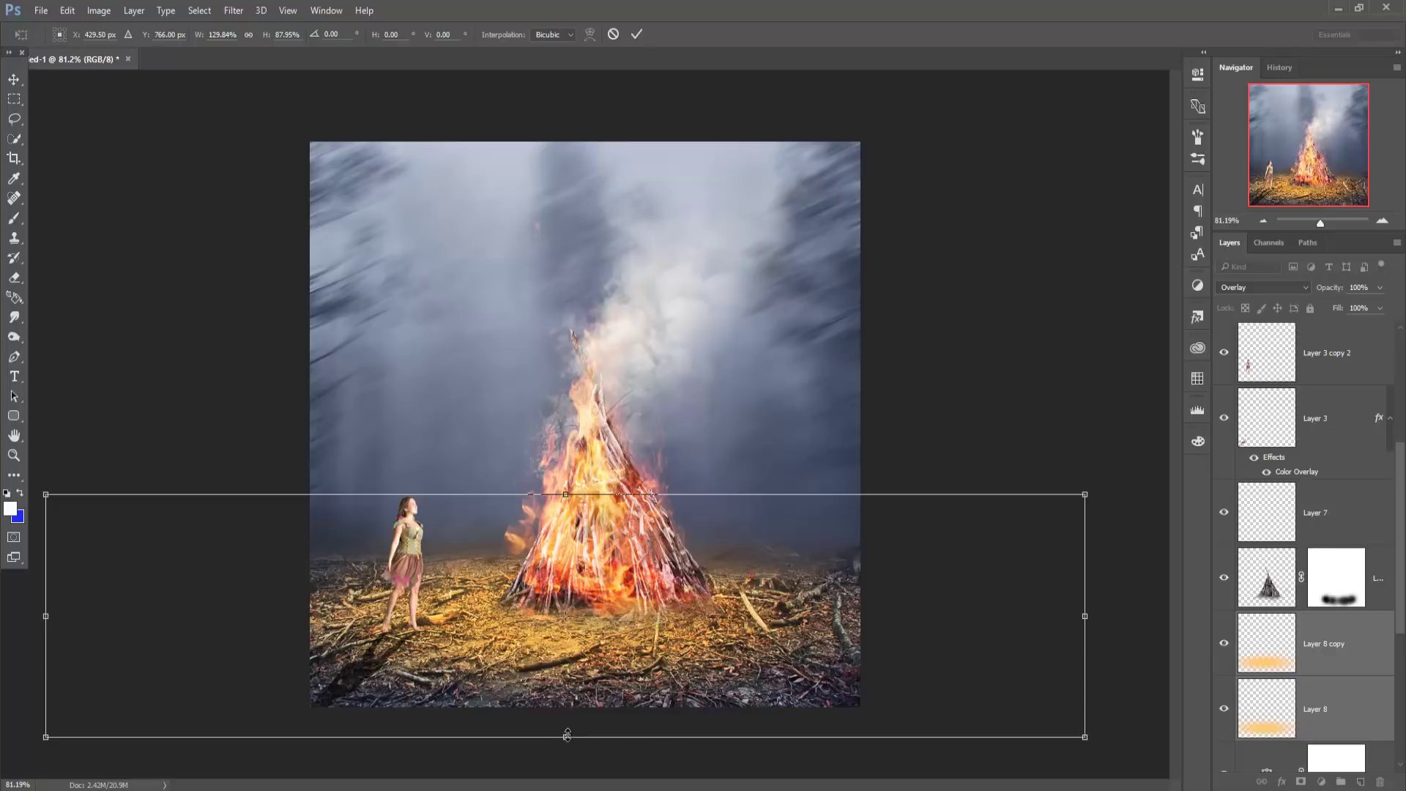
left_click_drag(568, 734, 566, 732)
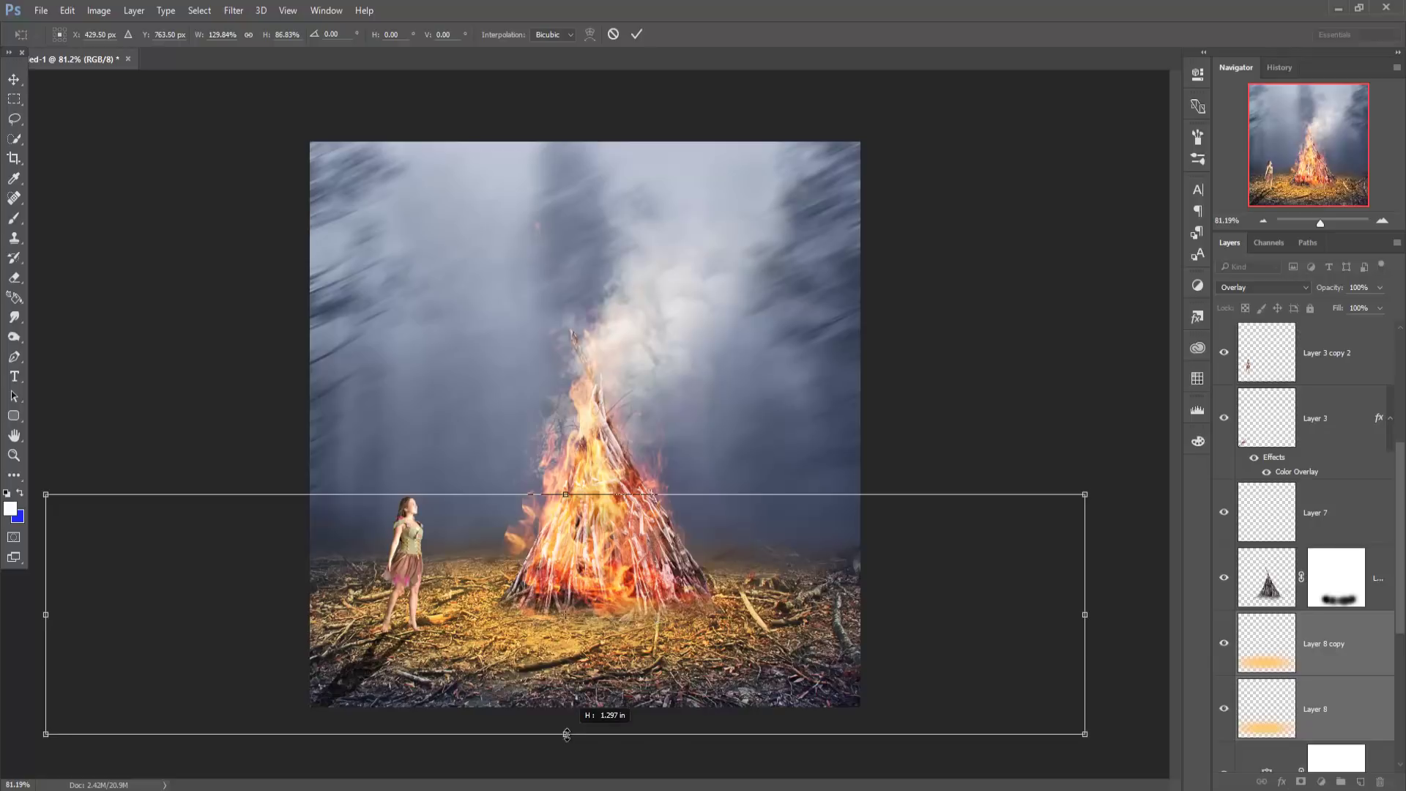
left_click(637, 33)
scroll(1331, 657, "down", 5)
- Compare the scene with Layer 5 flames hidden and shown, and trial the ground-glow opacity
scroll(1327, 654, "up", 5)
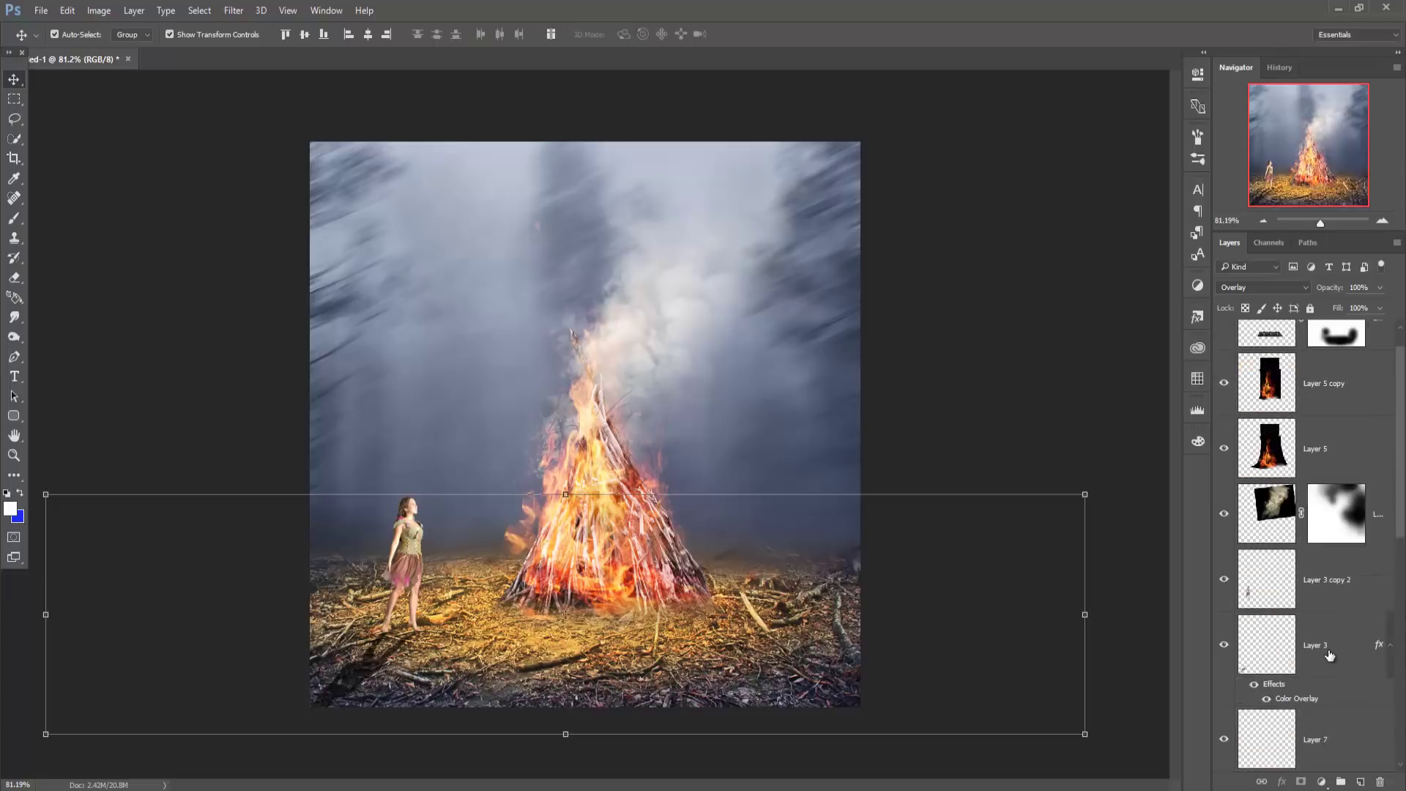
scroll(1326, 651, "up", 1)
left_click(1221, 487)
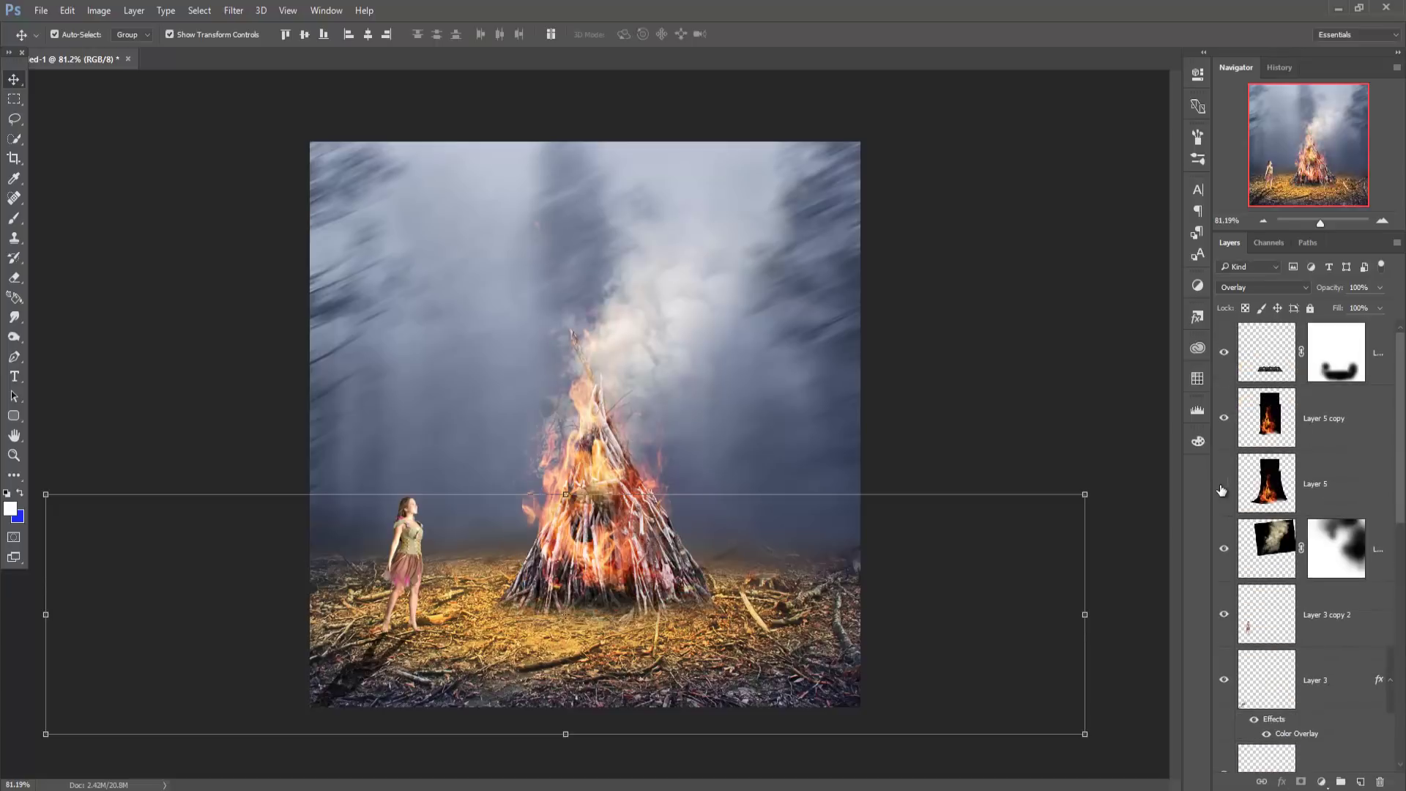
left_click(1221, 487)
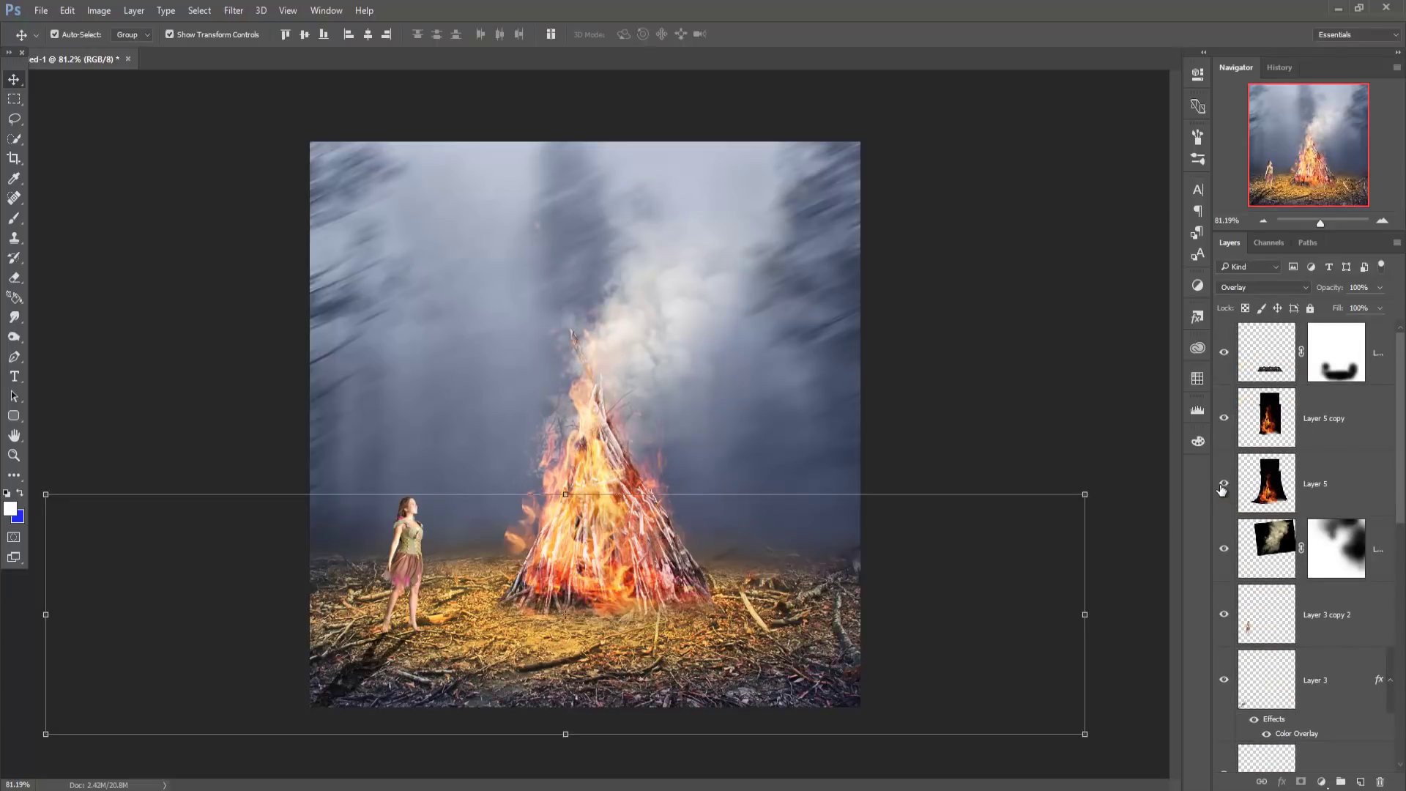
left_click(1379, 287)
left_click_drag(1381, 306, 1346, 308)
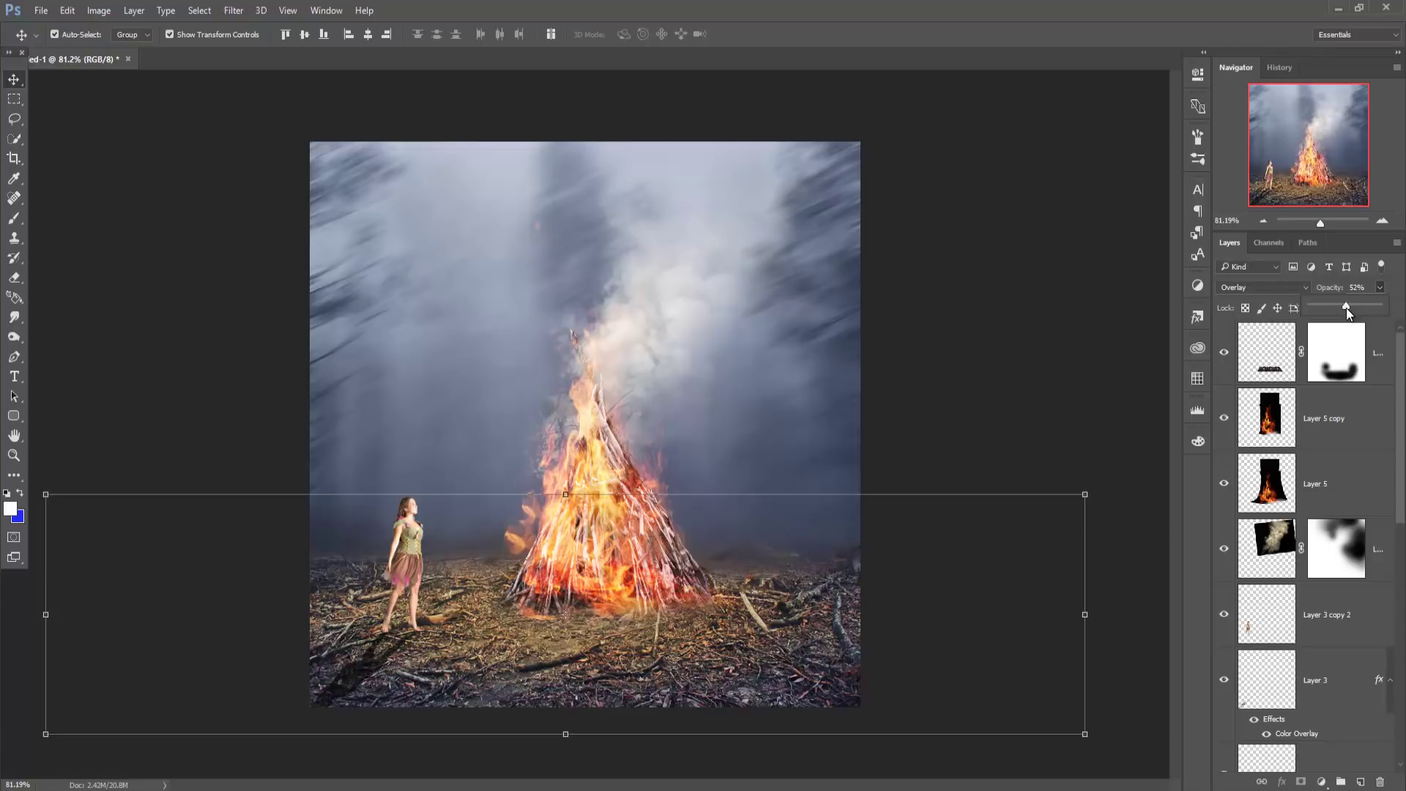
left_click_drag(1346, 308, 1368, 308)
- Lower the Layer 5 flames' opacity to about 55%
left_click(1324, 480)
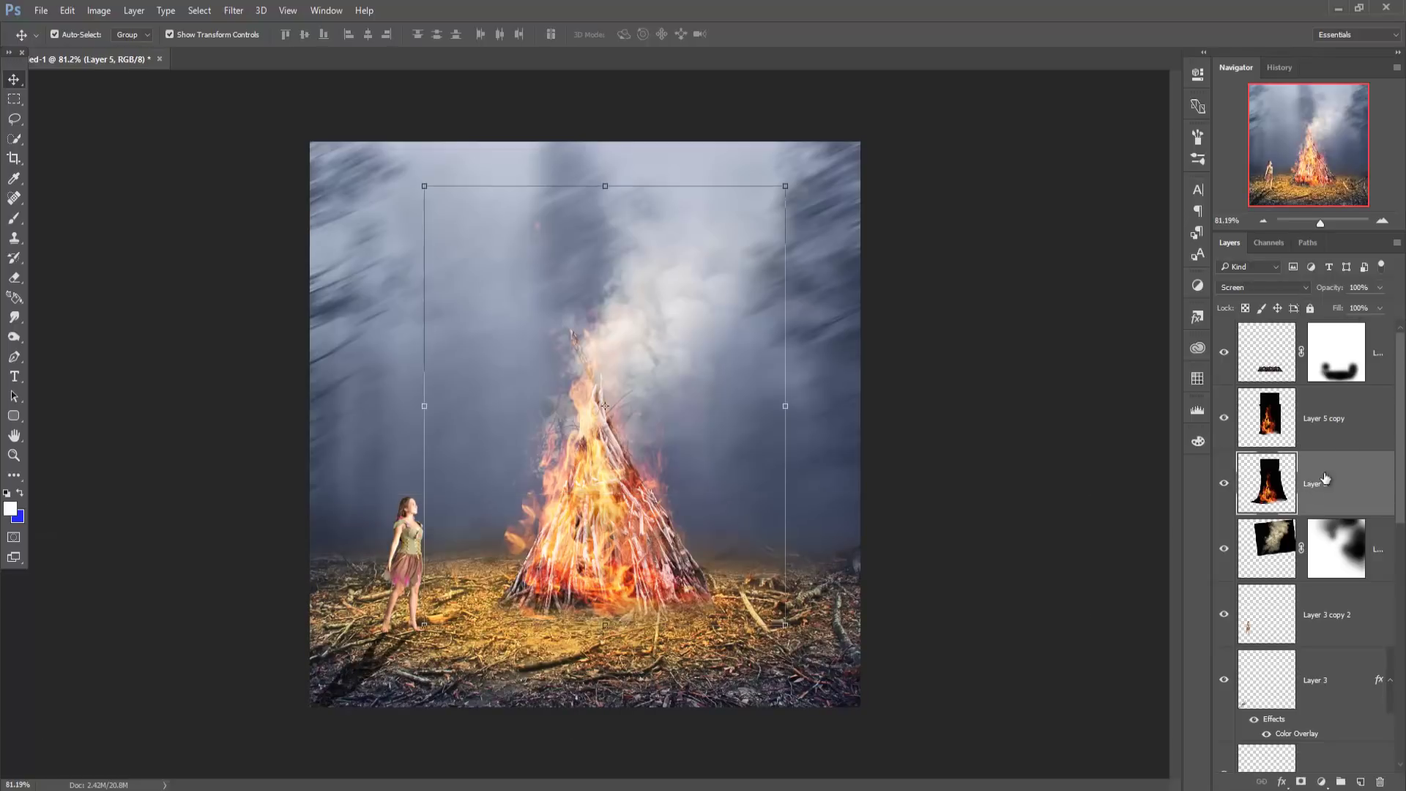
left_click(1380, 287)
left_click_drag(1380, 308, 1350, 307)
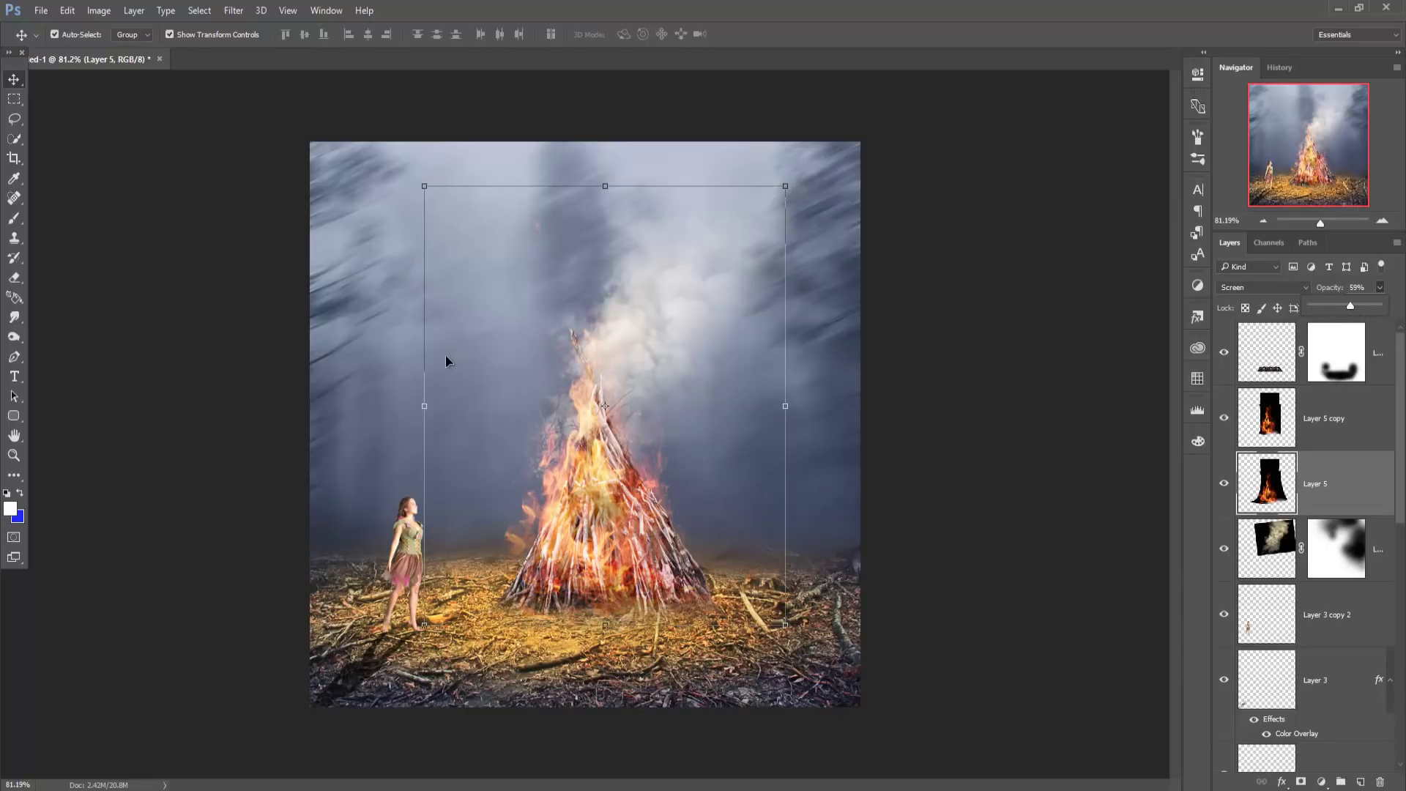
left_click(13, 78)
- Select both ground-glow layers, Layer 8 copy and Layer 8
scroll(1341, 692, "down", 4)
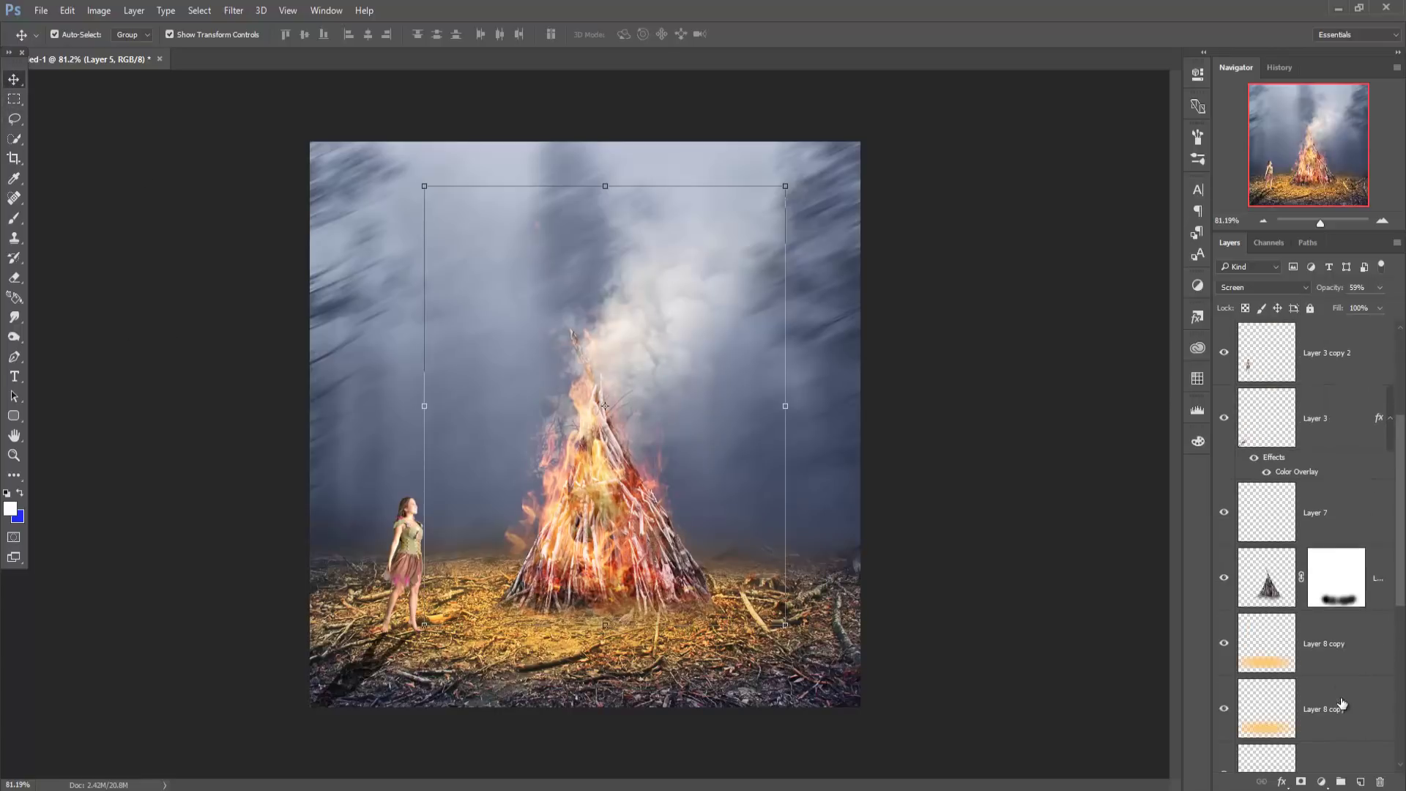
scroll(1342, 704, "down", 1)
left_click(1325, 582)
left_click(1331, 645, "shift")
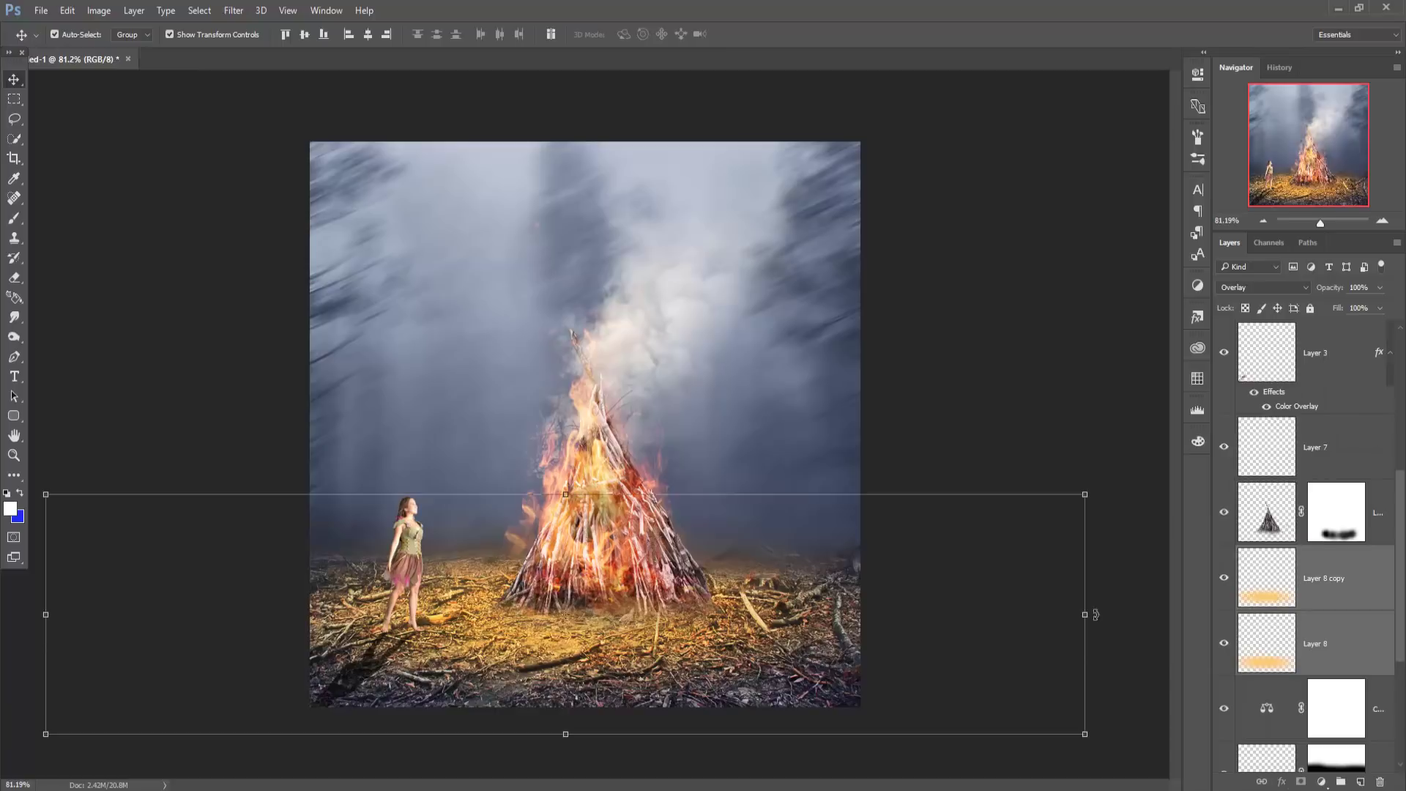
- Transform the ground glow to about 103% width and 98% height, then return to 100% zoom
left_click_drag(1085, 614, 1168, 614)
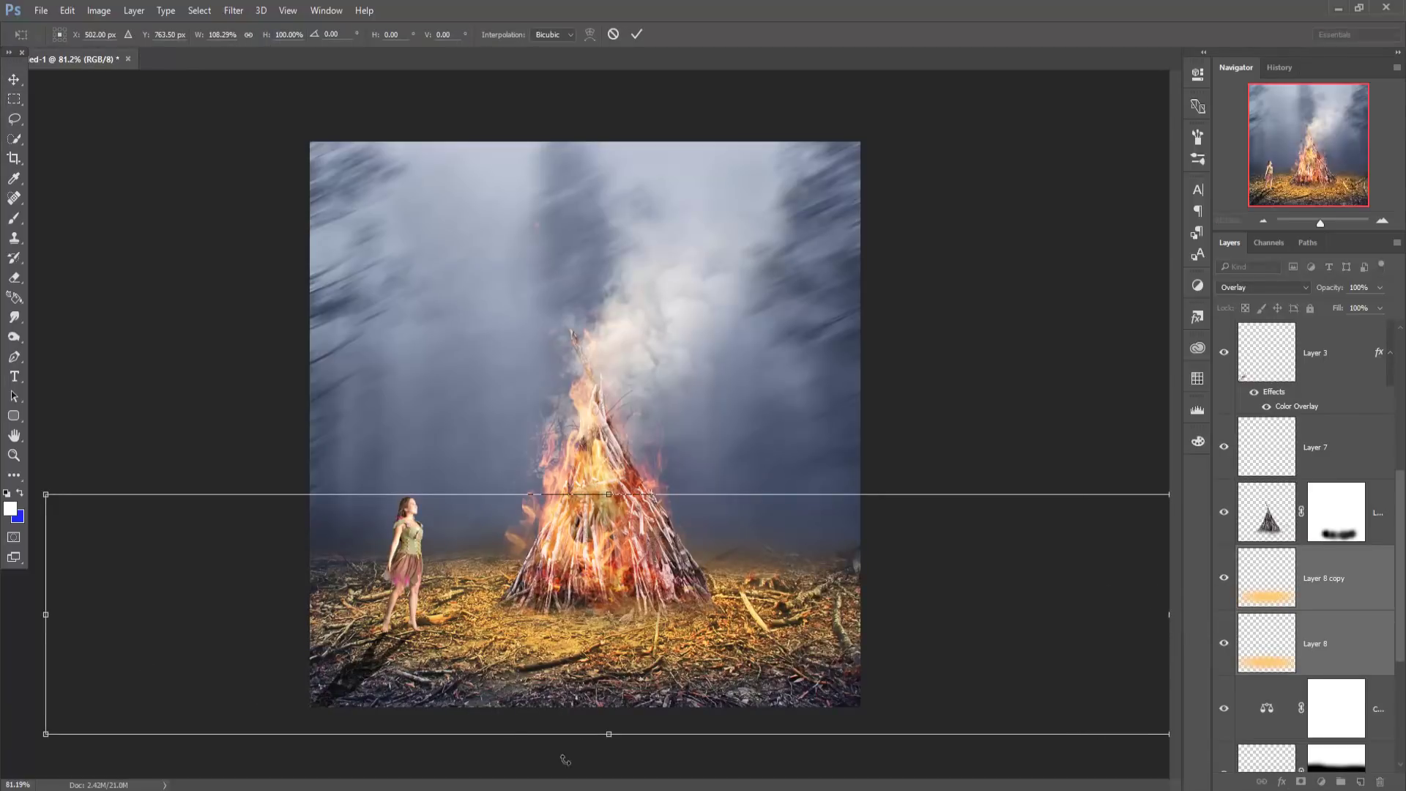
left_click_drag(609, 734, 610, 729)
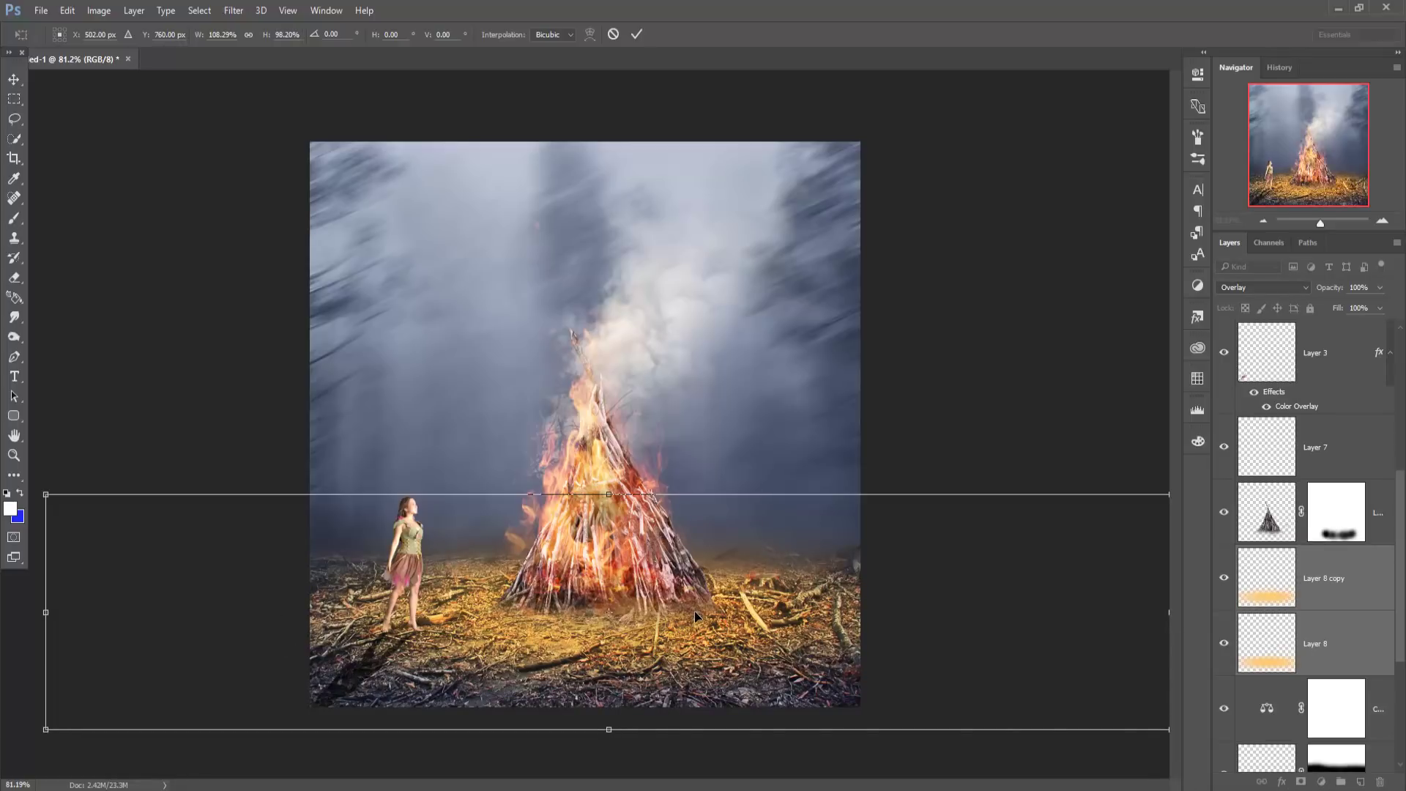
key("ctrl+minus")
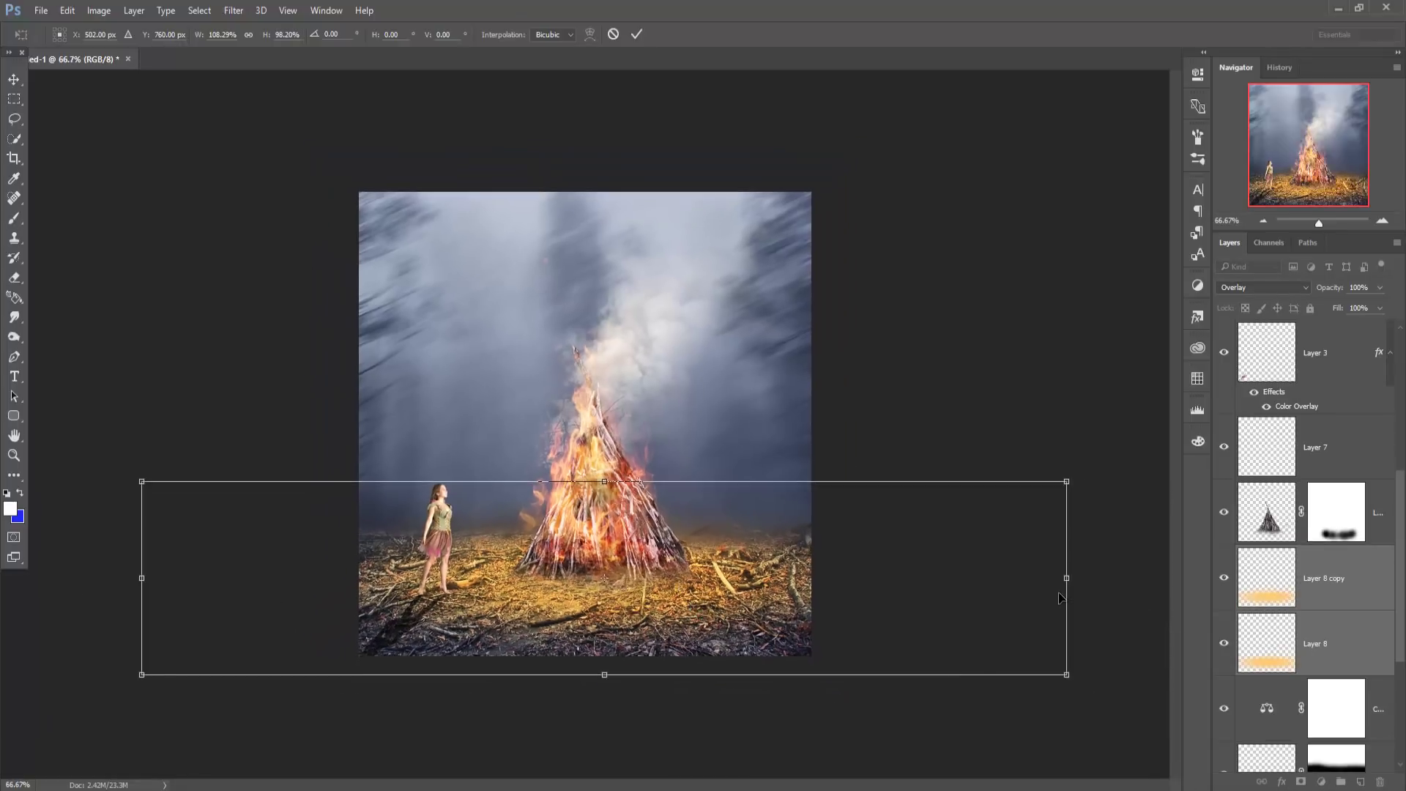
left_click_drag(1064, 579, 1020, 579)
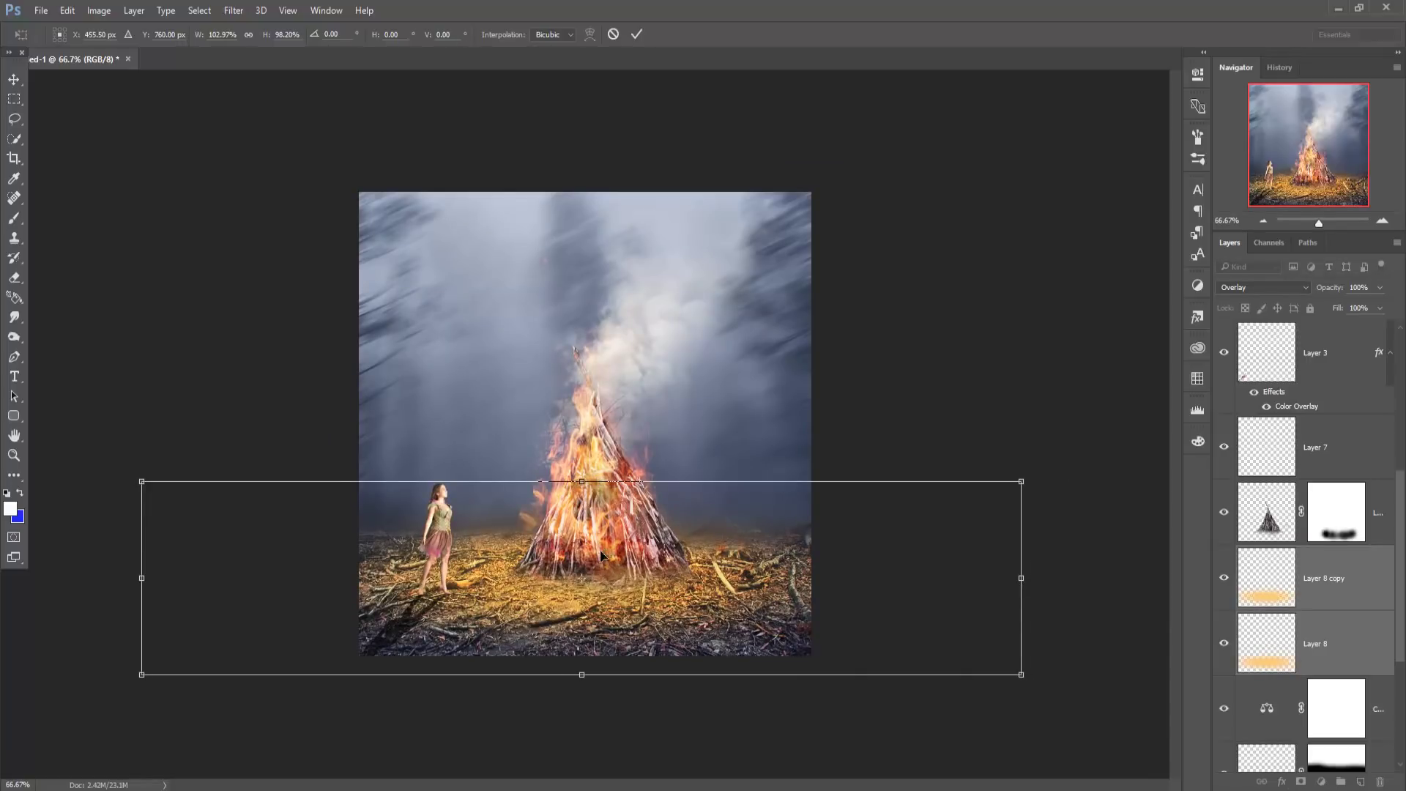
left_click(637, 34)
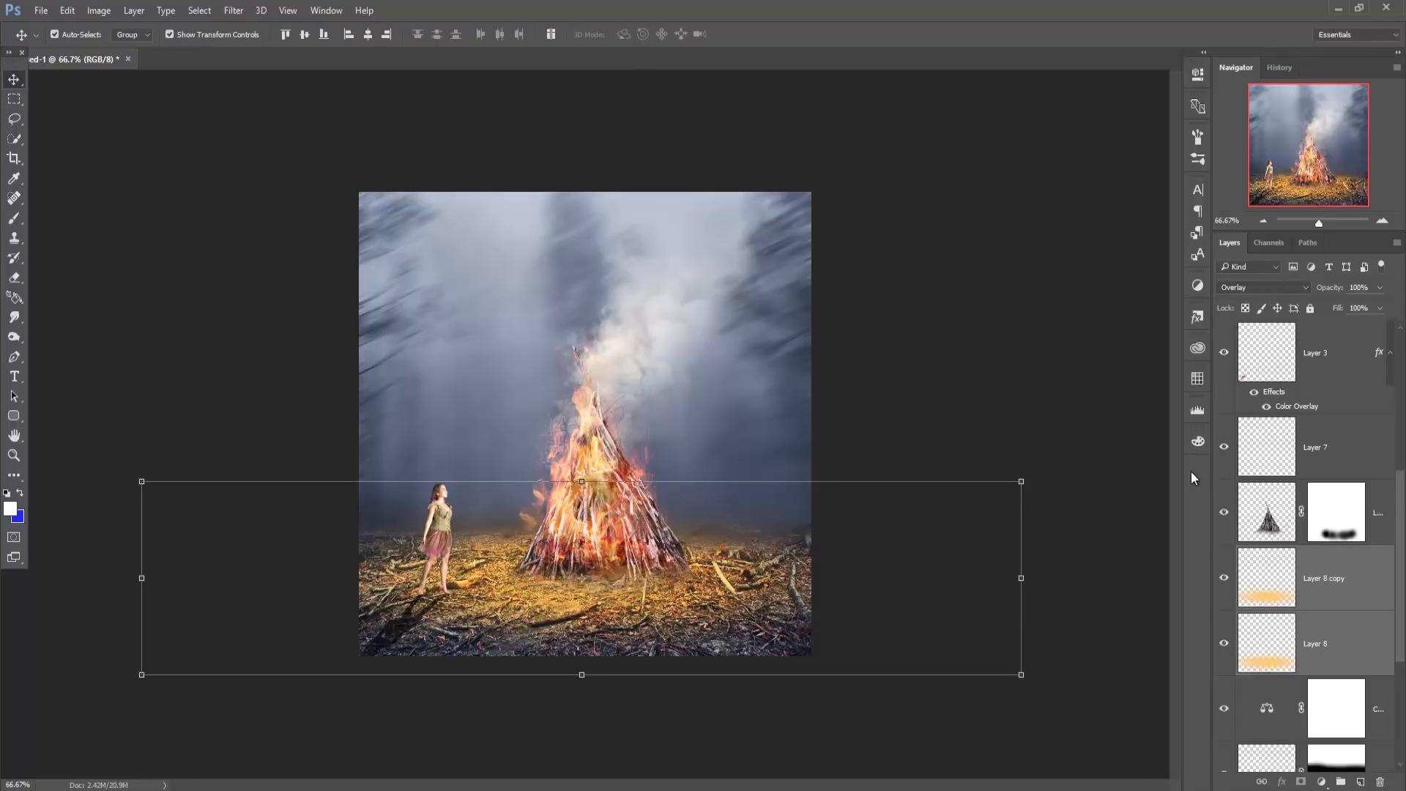
key("ctrl+1")
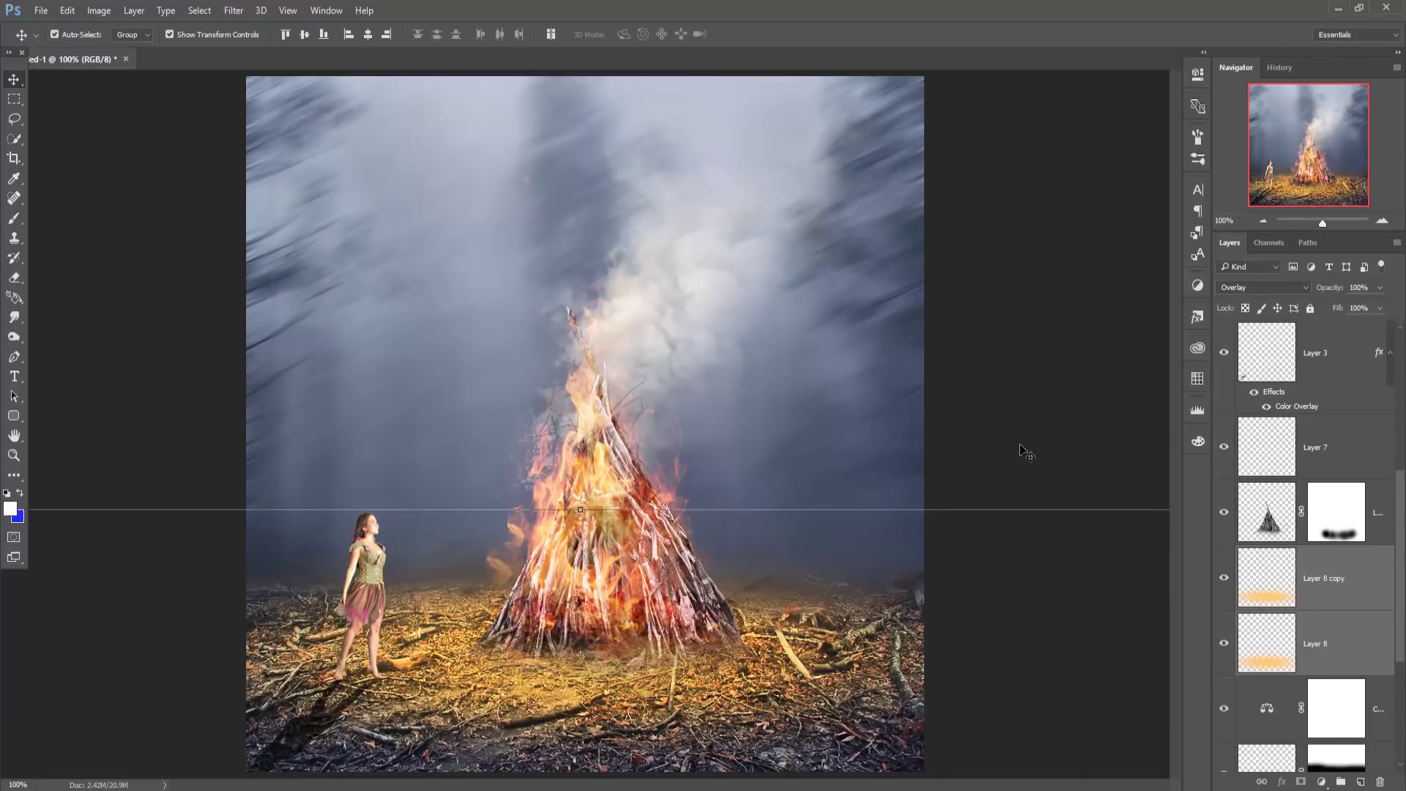
- Target the empty Layer 9 with the Brush tool and pick a grey smoke colour
scroll(1374, 501, "up", 2)
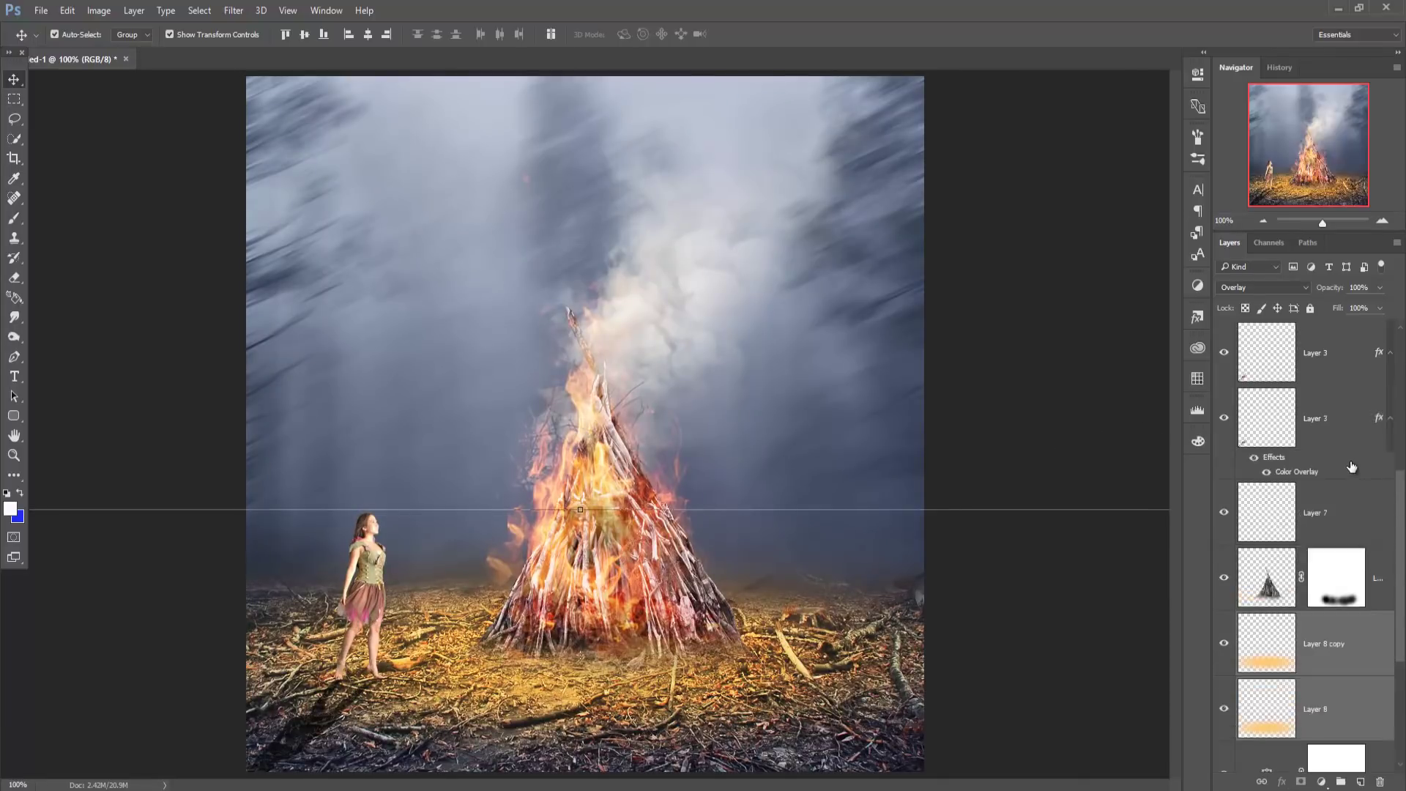
scroll(1369, 476, "up", 3)
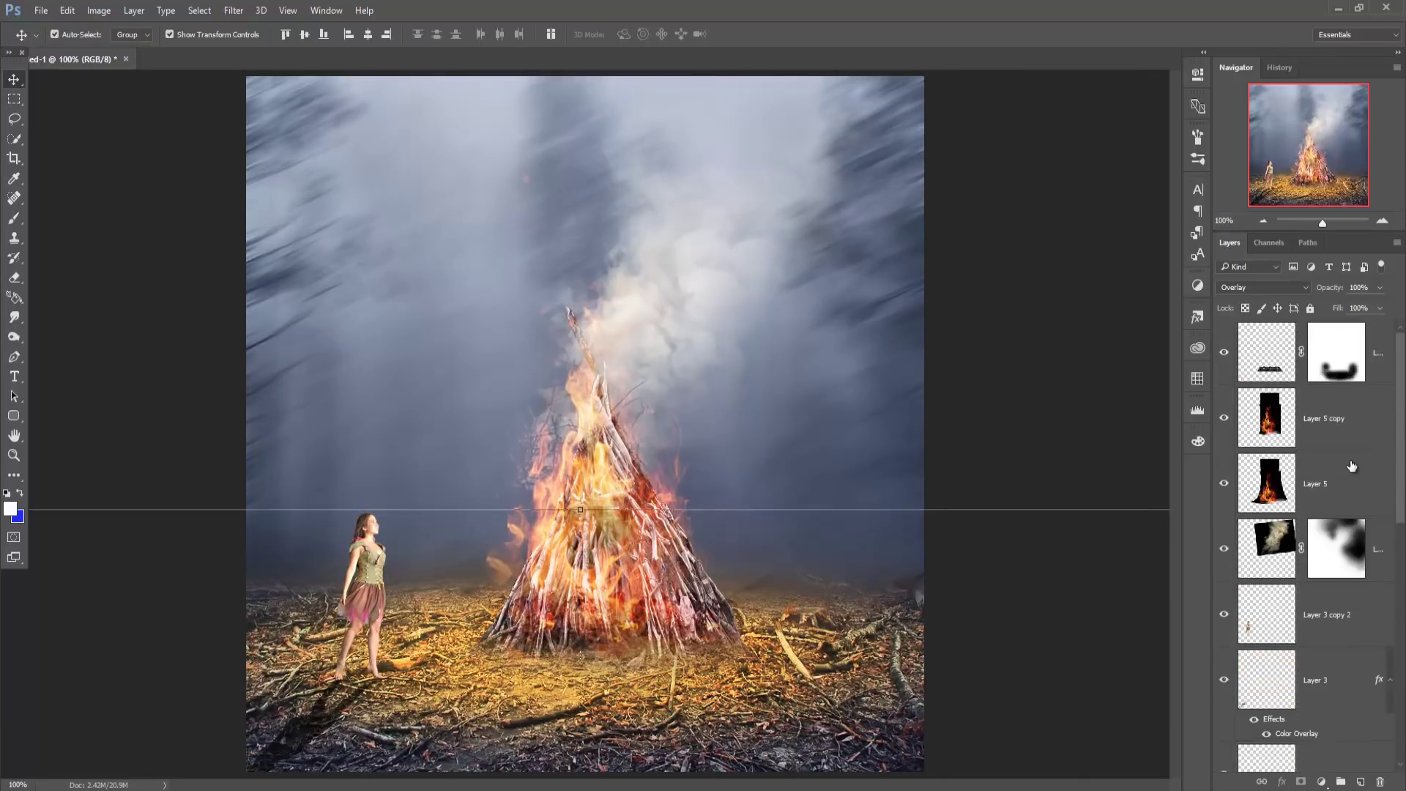
left_click(1378, 347)
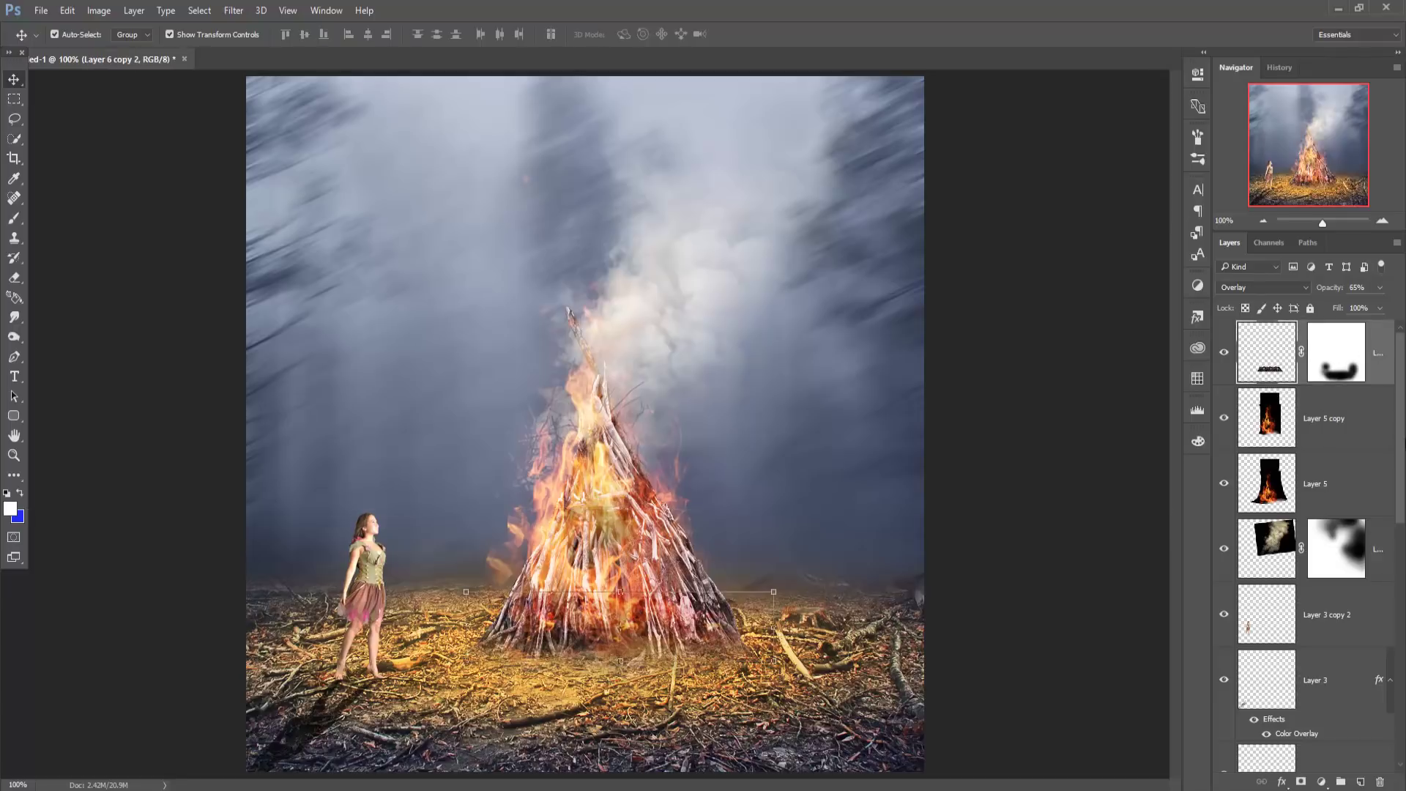
scroll(1395, 545, "down", 3)
scroll(1395, 544, "down", 3)
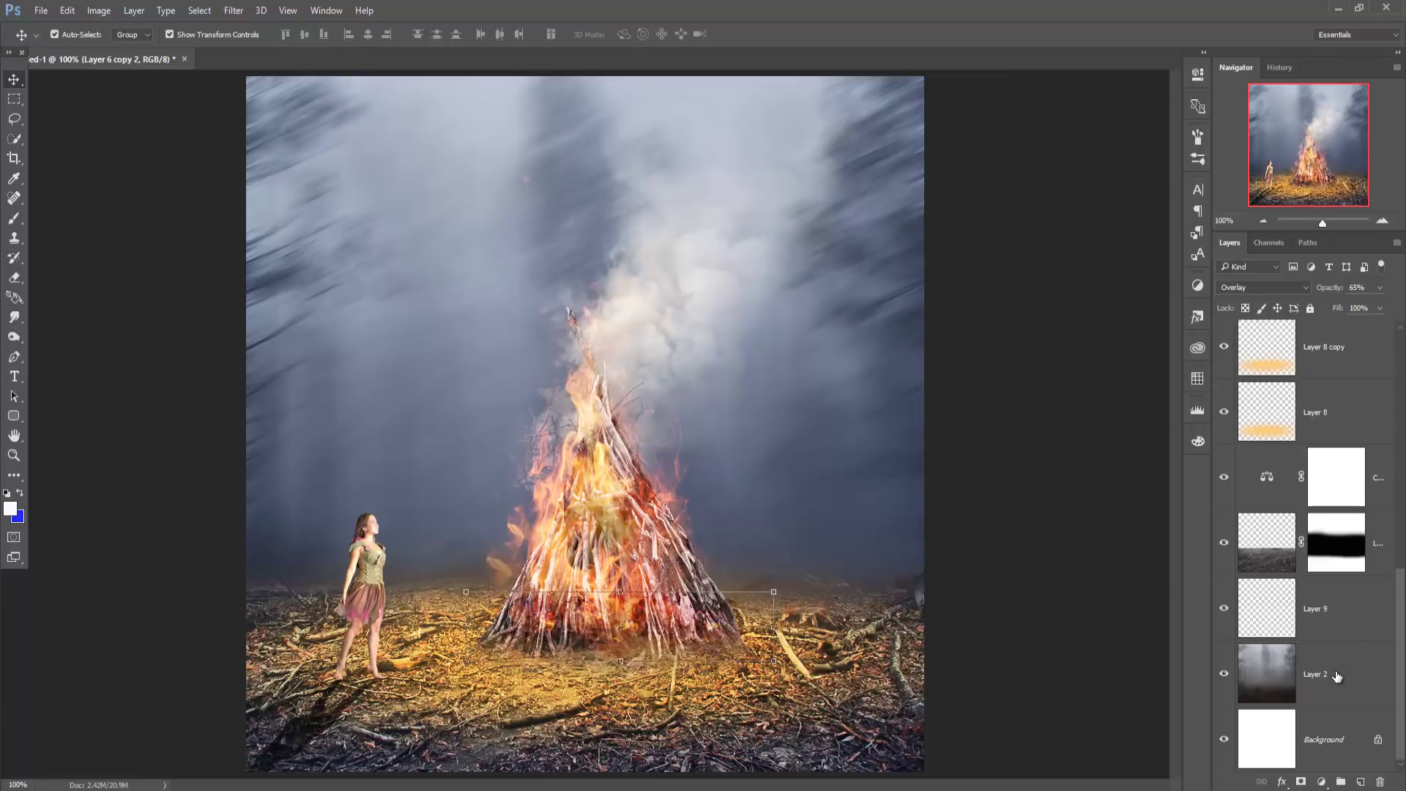
left_click(1338, 677)
left_click(1273, 616)
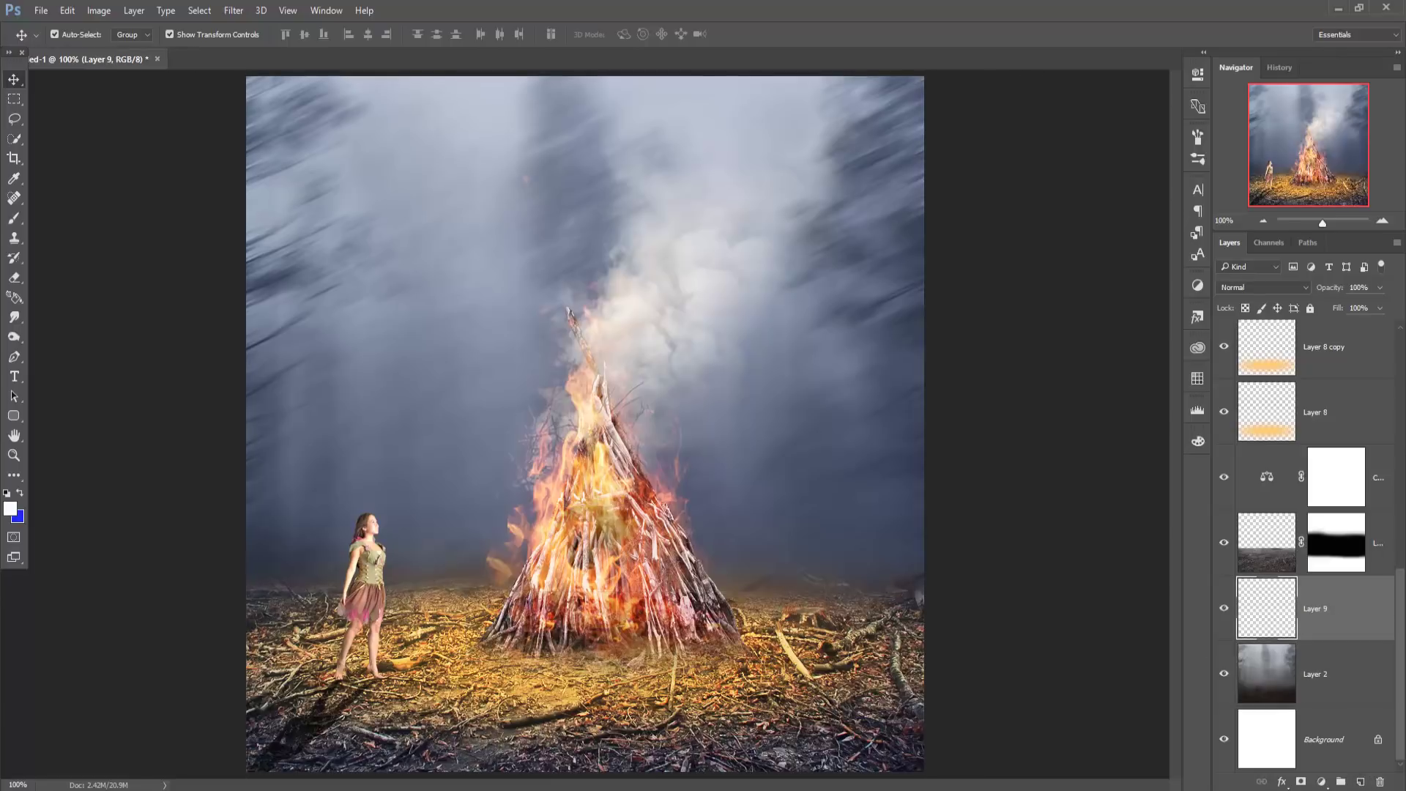
left_click(16, 220)
left_click(10, 508)
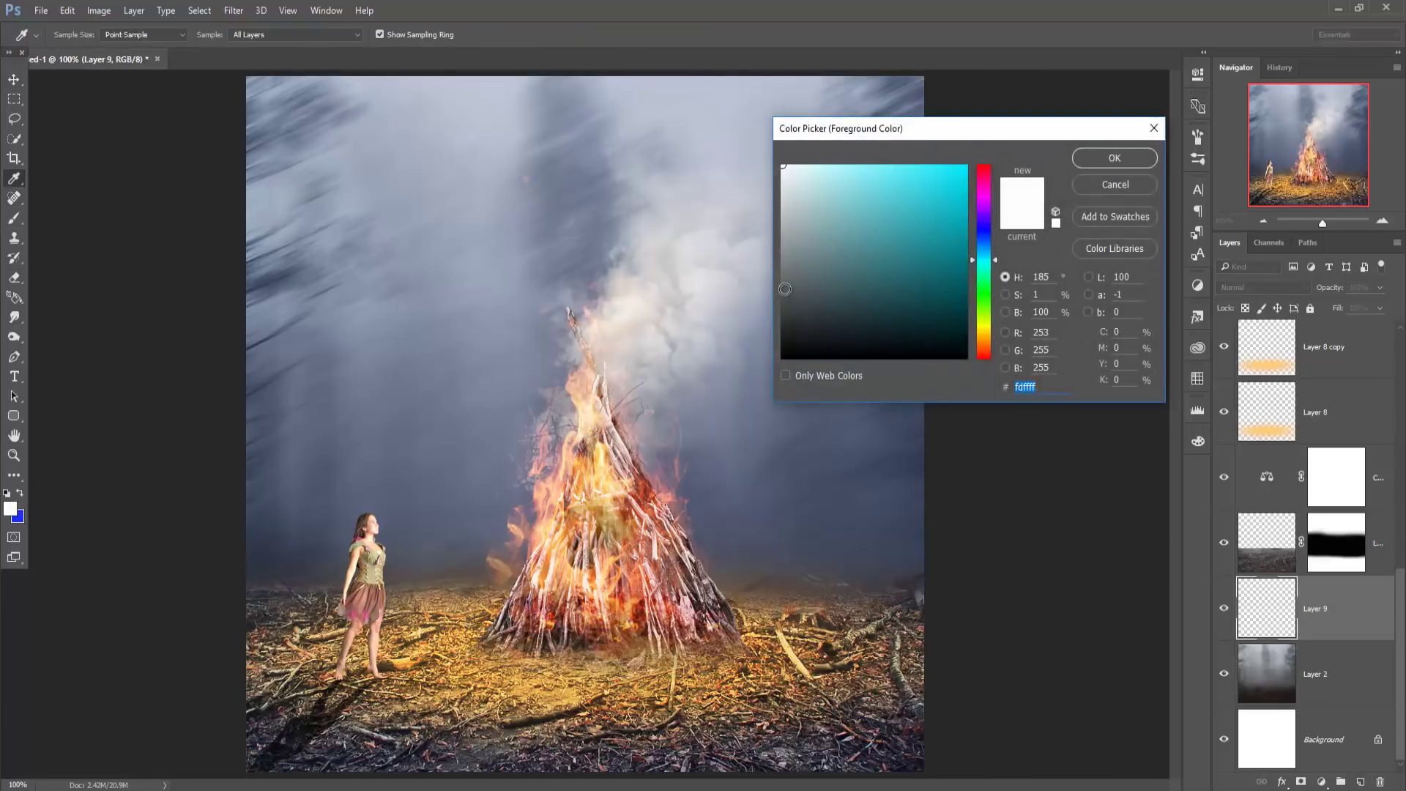
left_click(782, 291)
left_click(1095, 161)
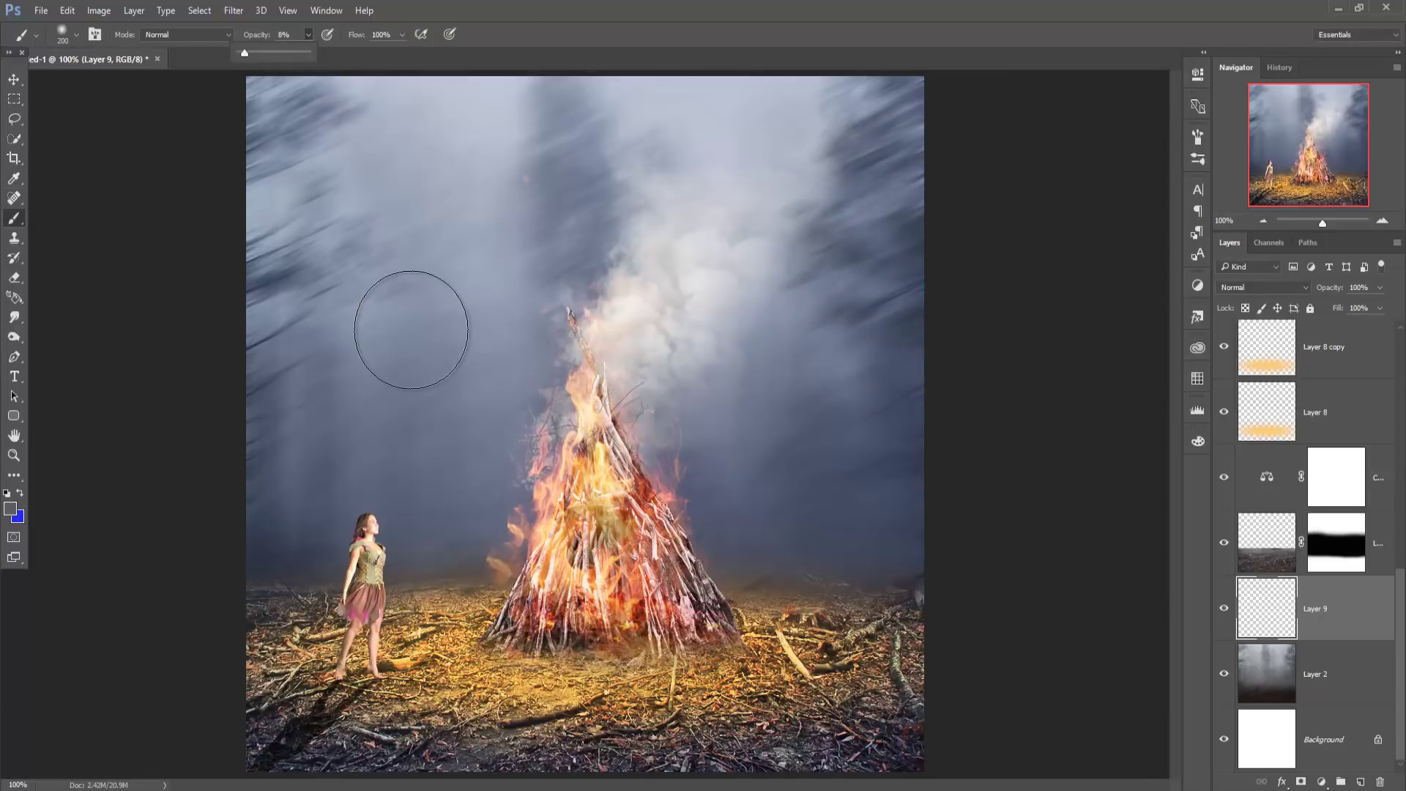
- Paint faint smoke haze with a 250 px brush around the plume and across the upper forest
key("bracketright")
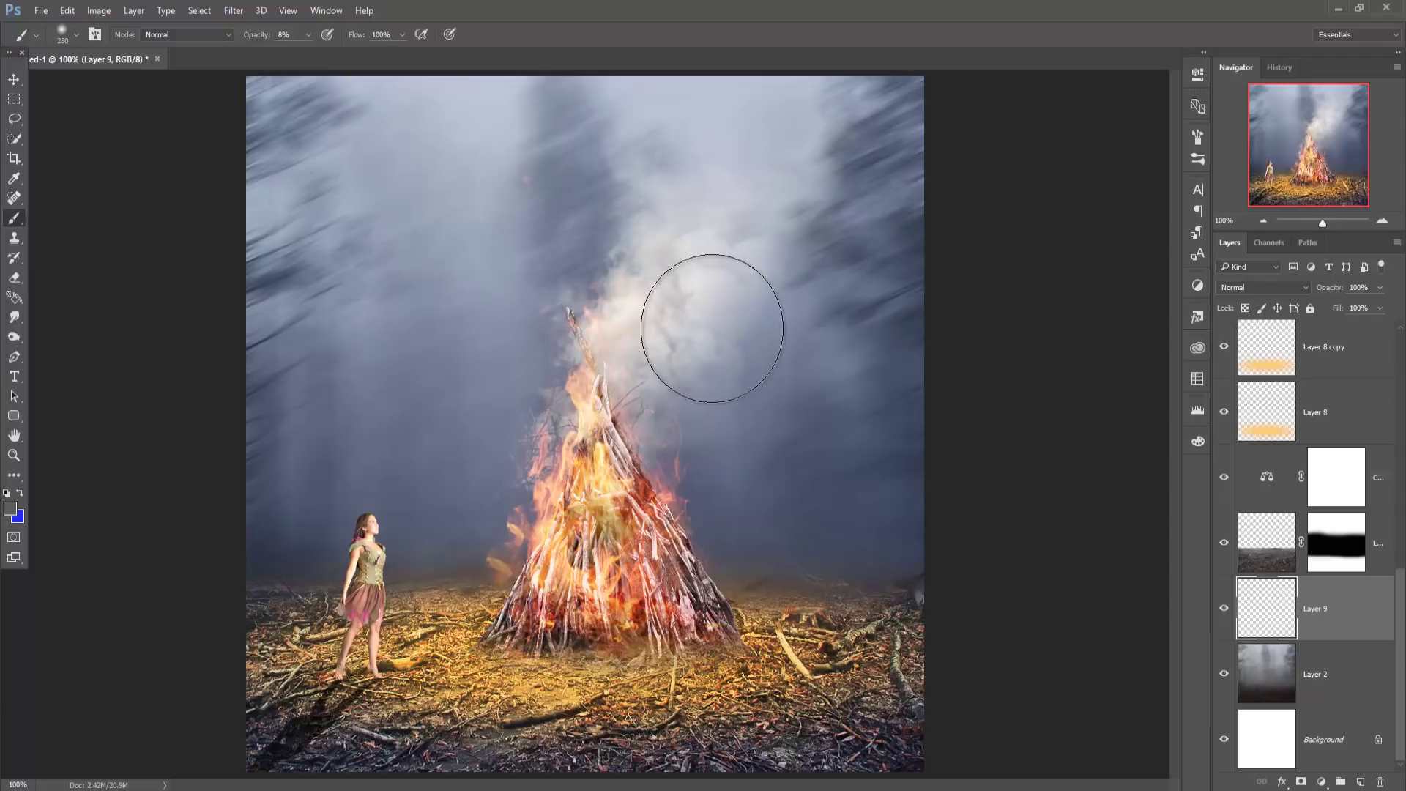
mouse_move(712, 317)
left_mouse_down()
mouse_move(753, 245)
mouse_move(700, 415)
mouse_move(742, 338)
left_mouse_up()
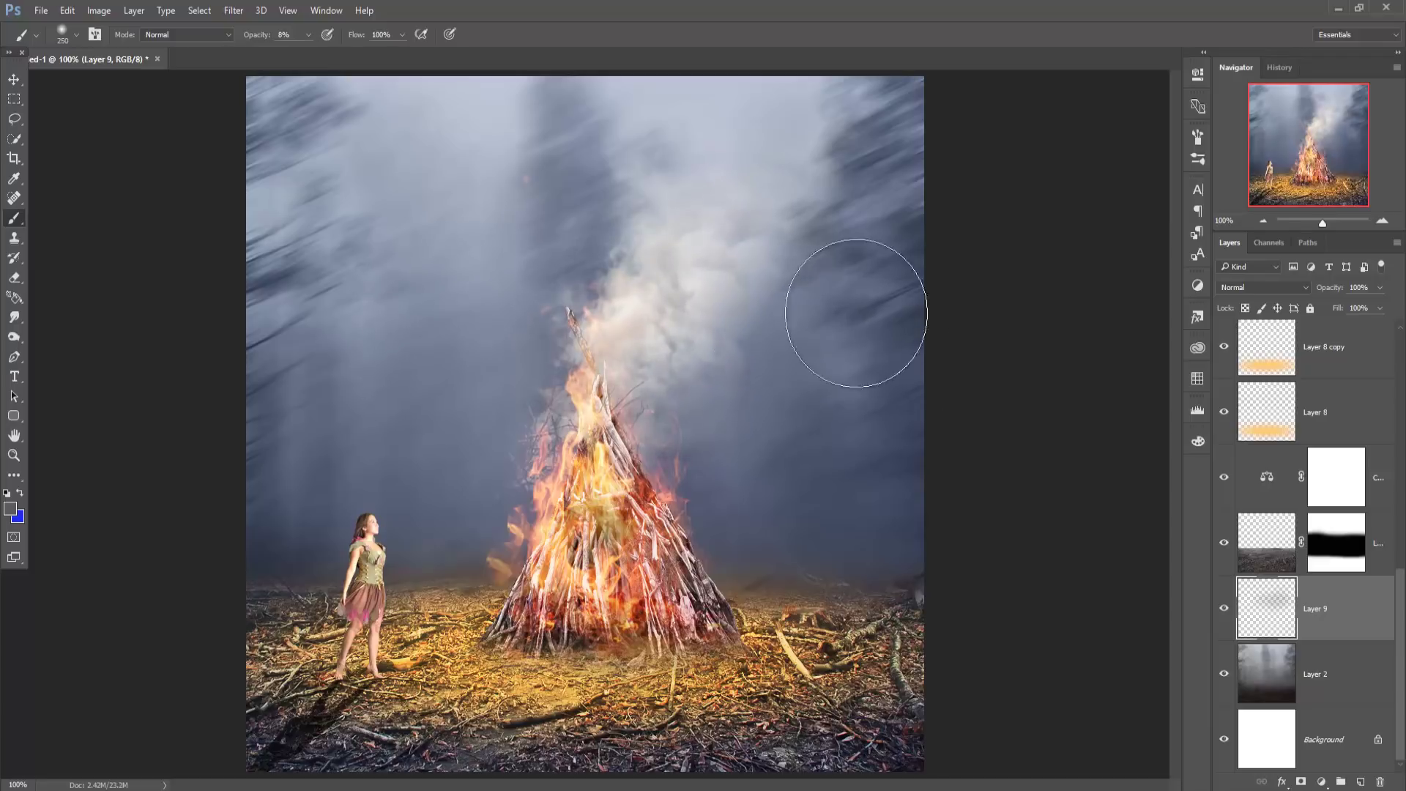
left_click_drag(857, 314, 650, 252)
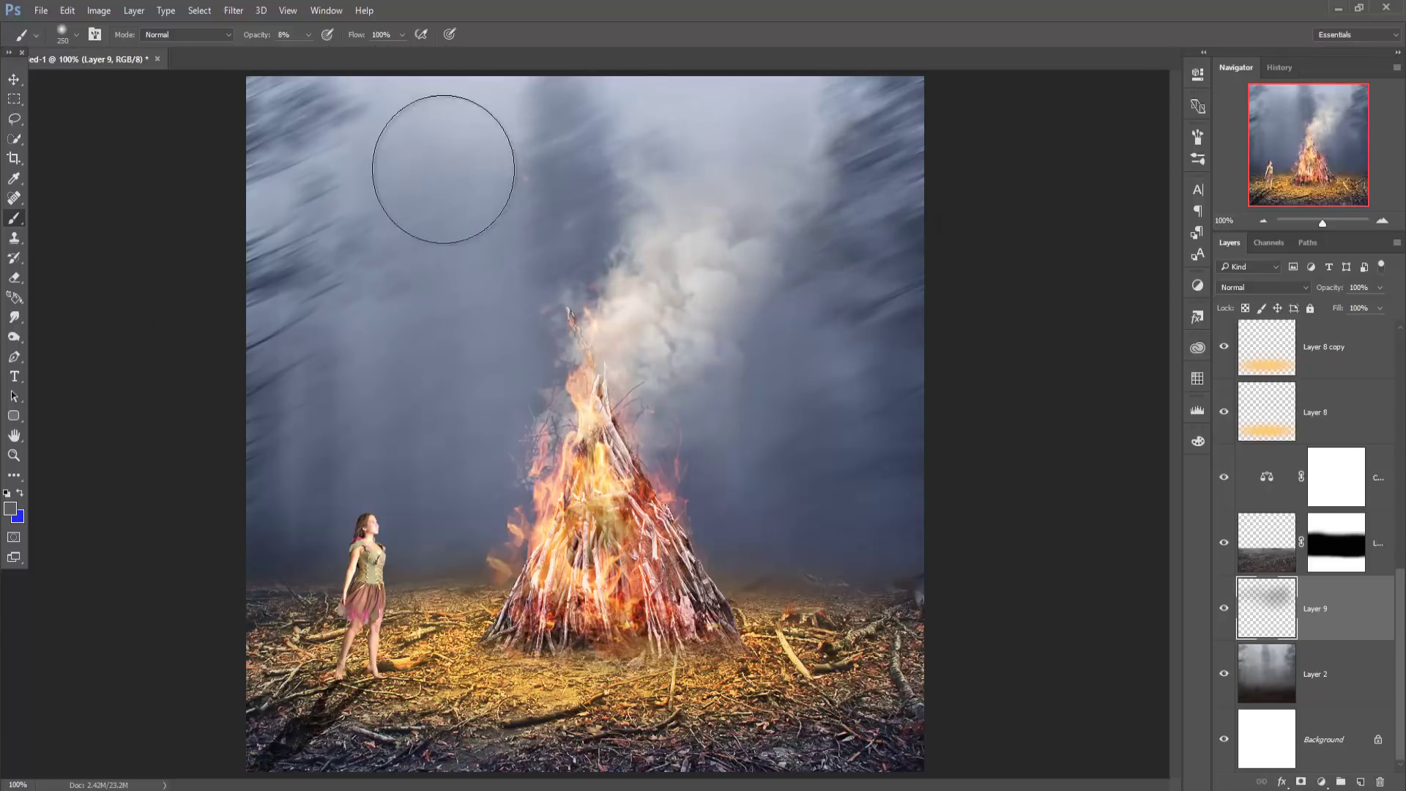
left_click_drag(555, 142, 879, 126)
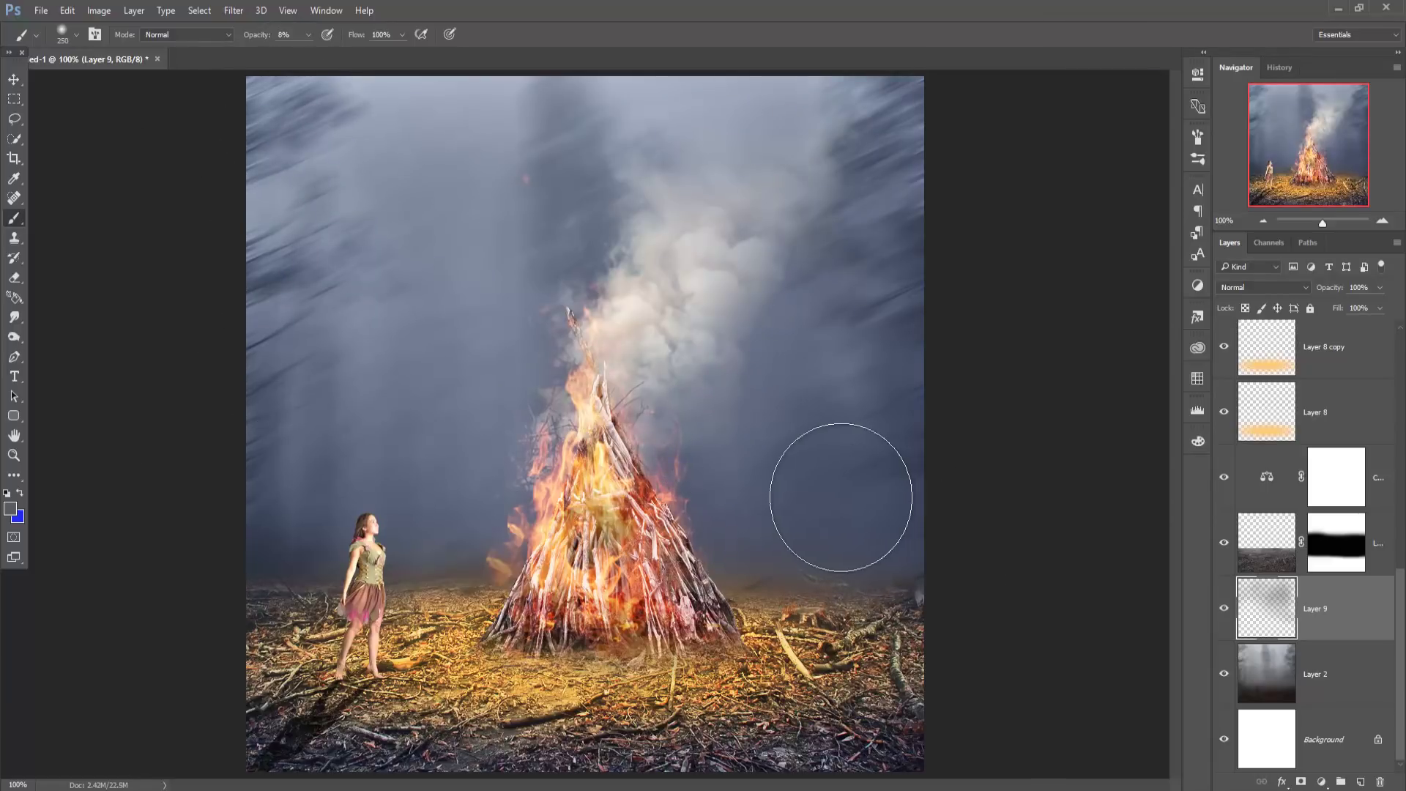
left_click(14, 79)
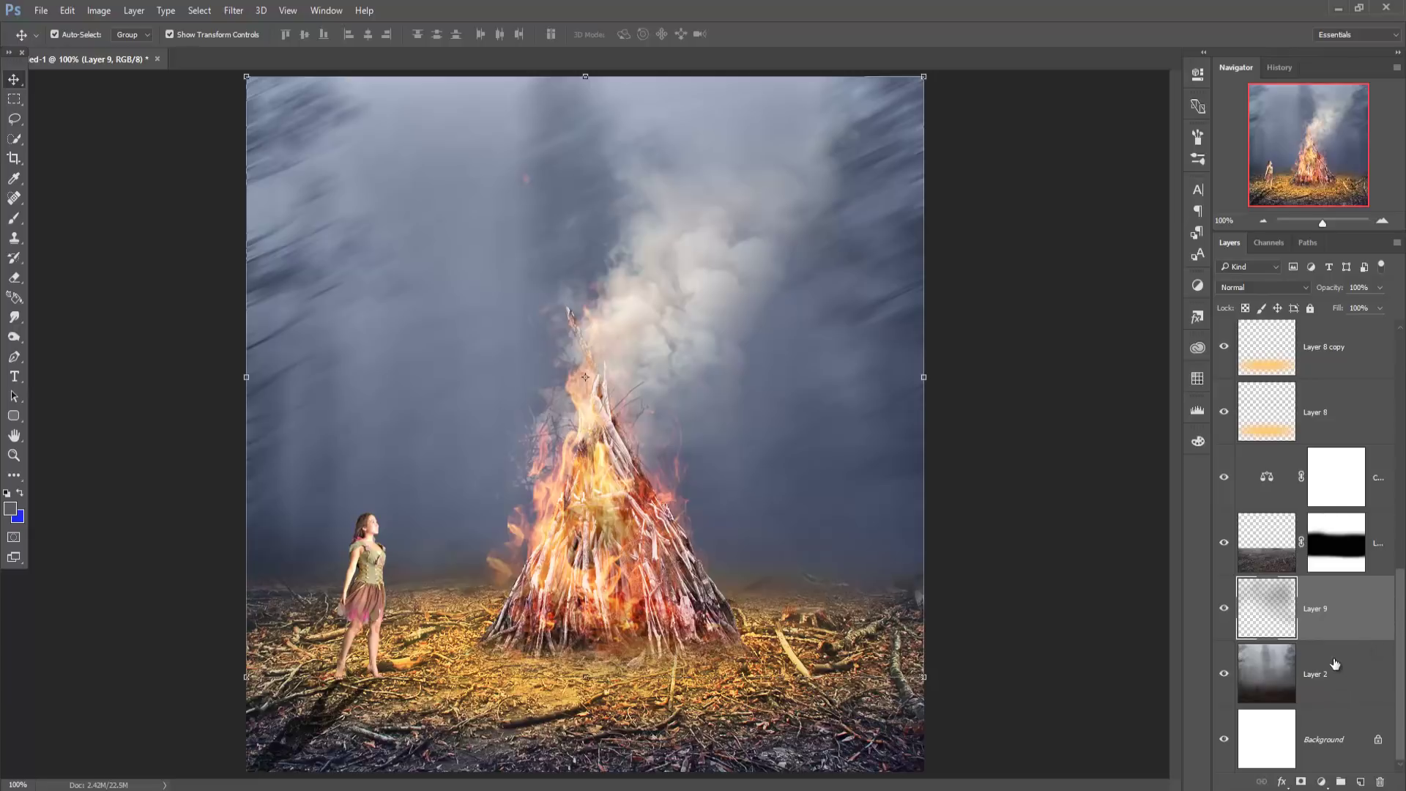
- Select the woman's layer in the Layers panel
scroll(1363, 571, "up", 2)
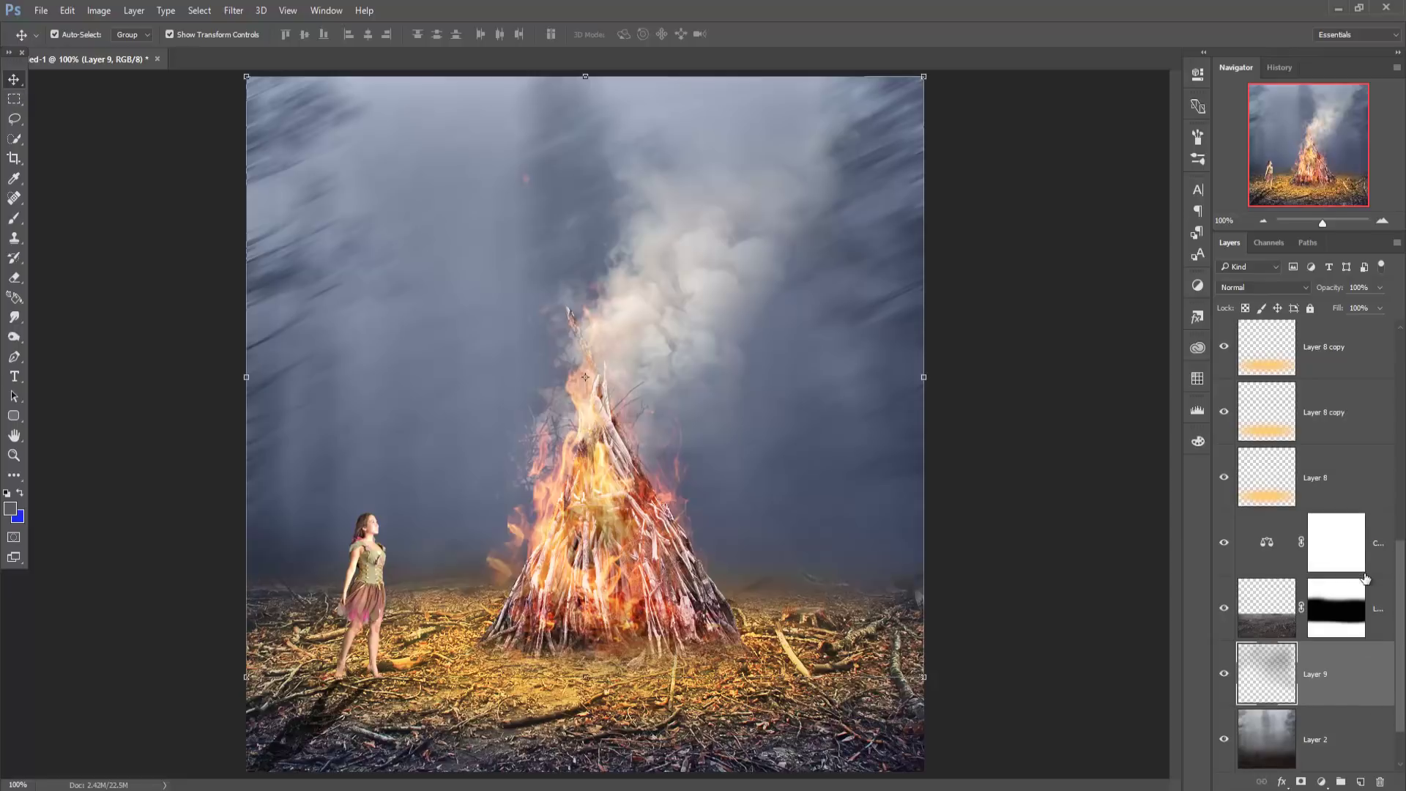
scroll(1364, 571, "up", 3)
left_click(1349, 466)
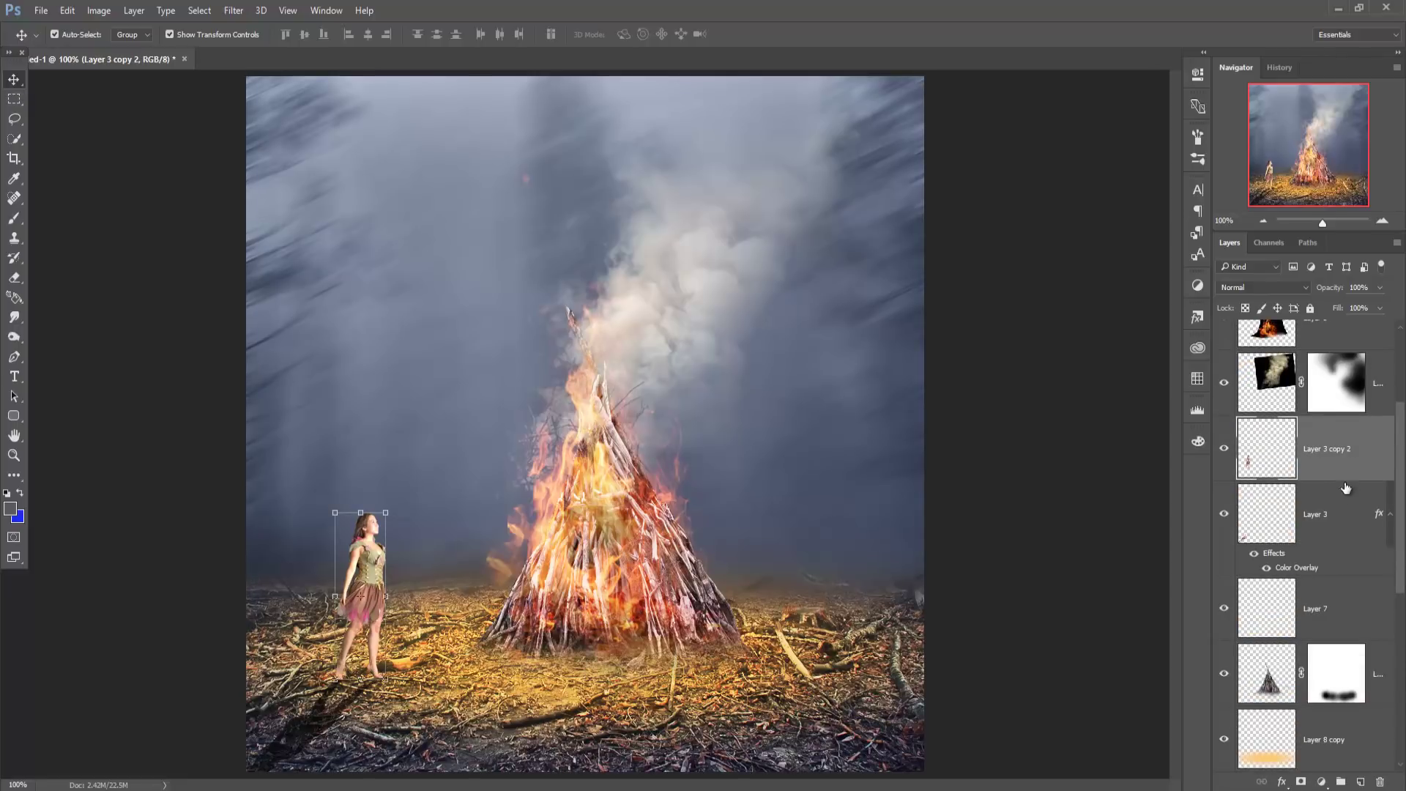
- Move the woman and her shadow up-right toward the bonfire and scale them to about 91%
left_click(1344, 513, "ctrl")
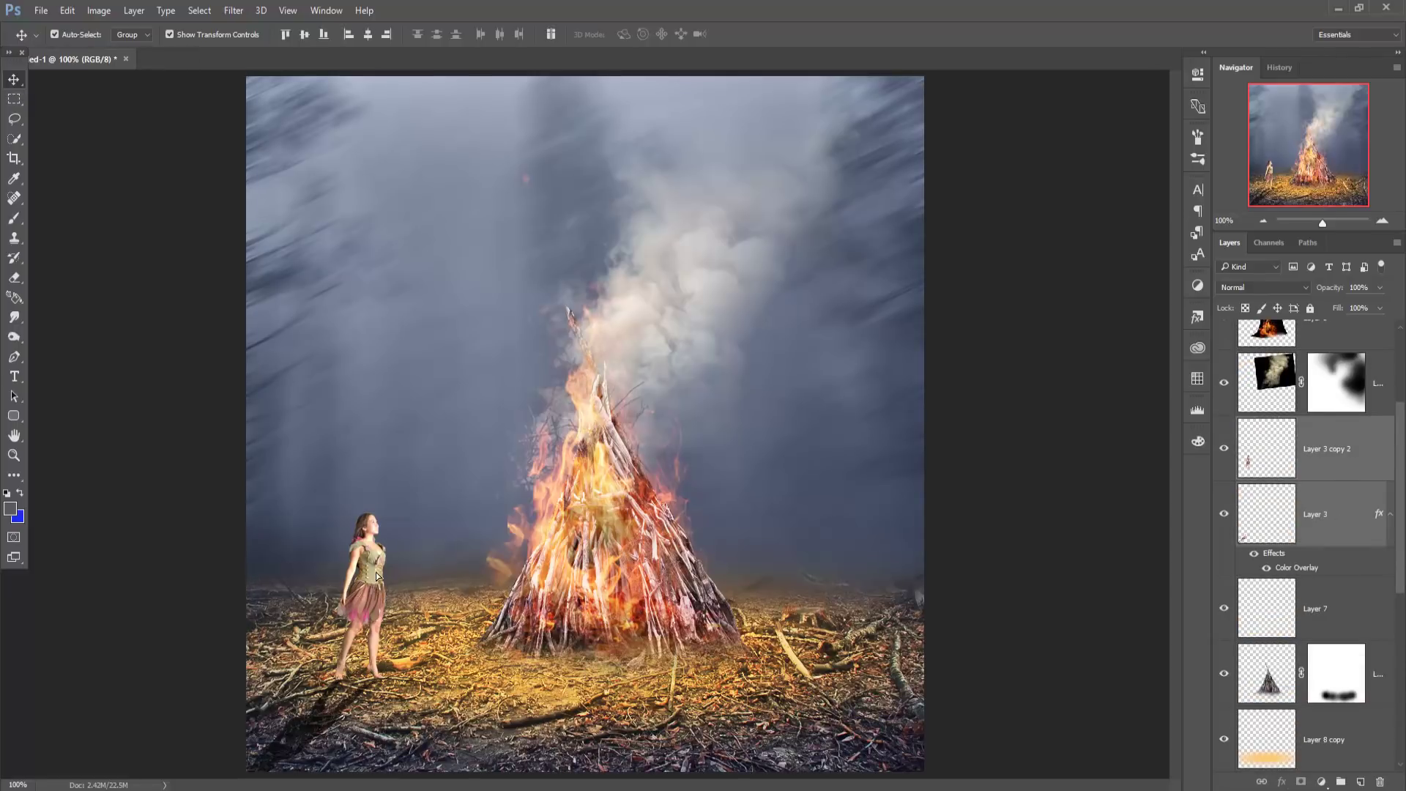
left_click_drag(374, 585, 401, 564)
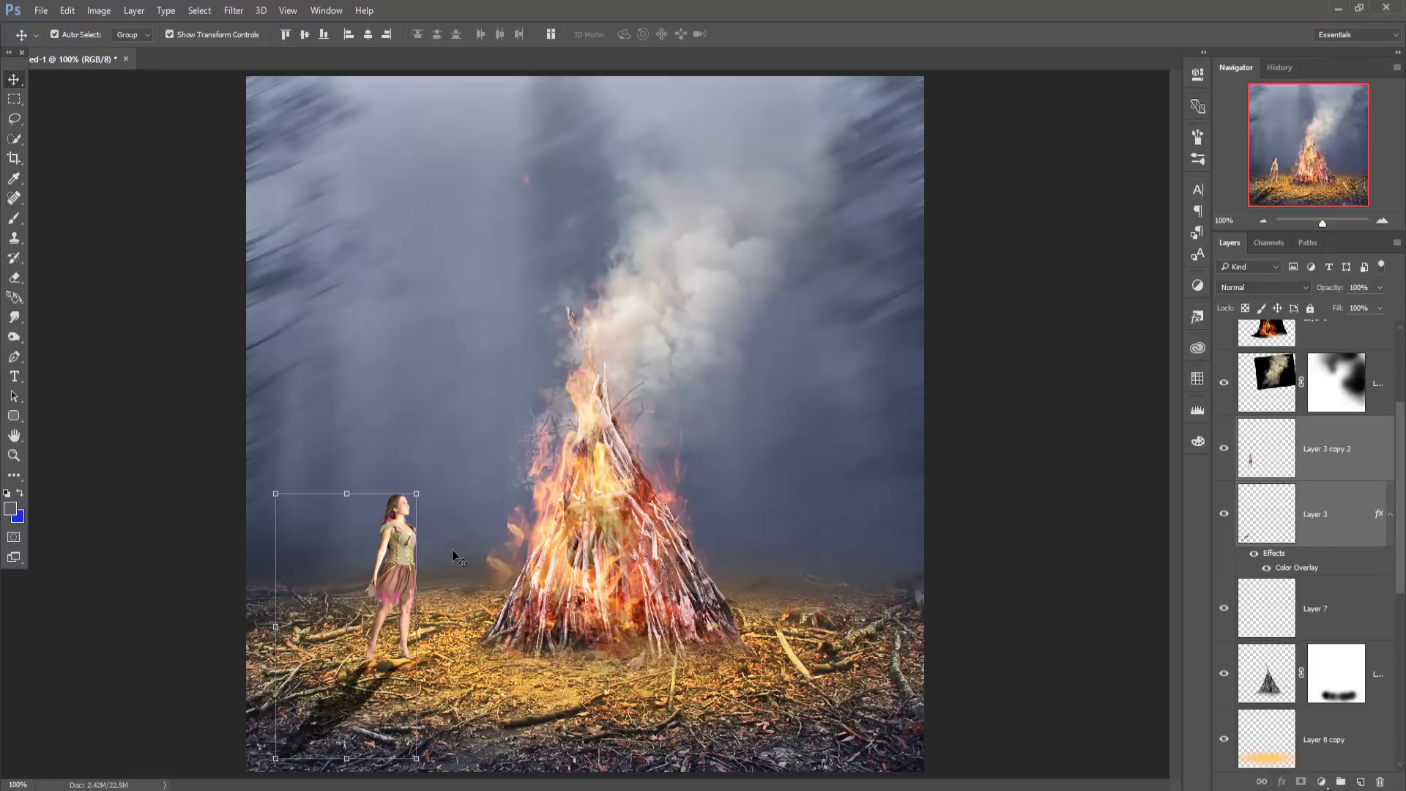
left_click_drag(416, 495, 409, 505)
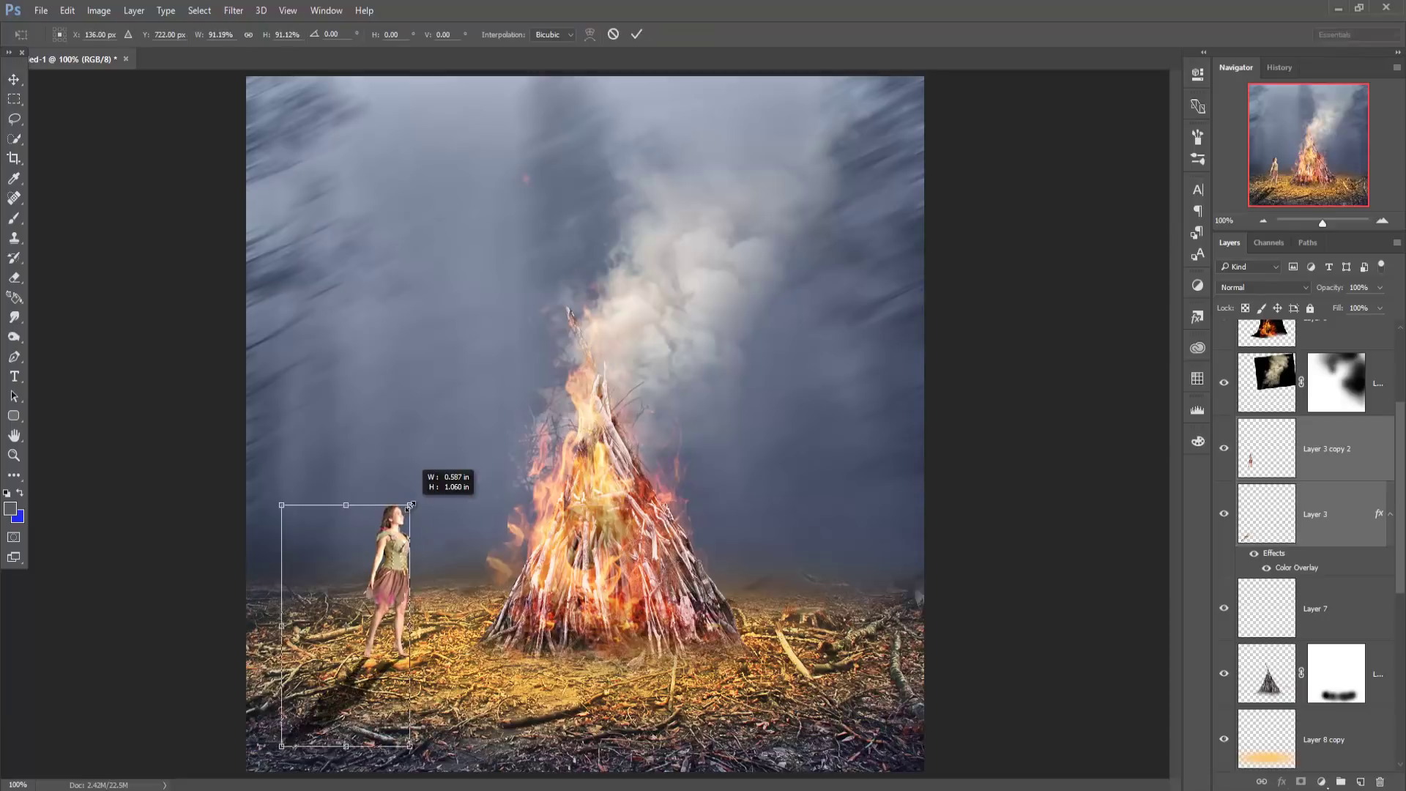
left_click_drag(389, 578, 390, 584)
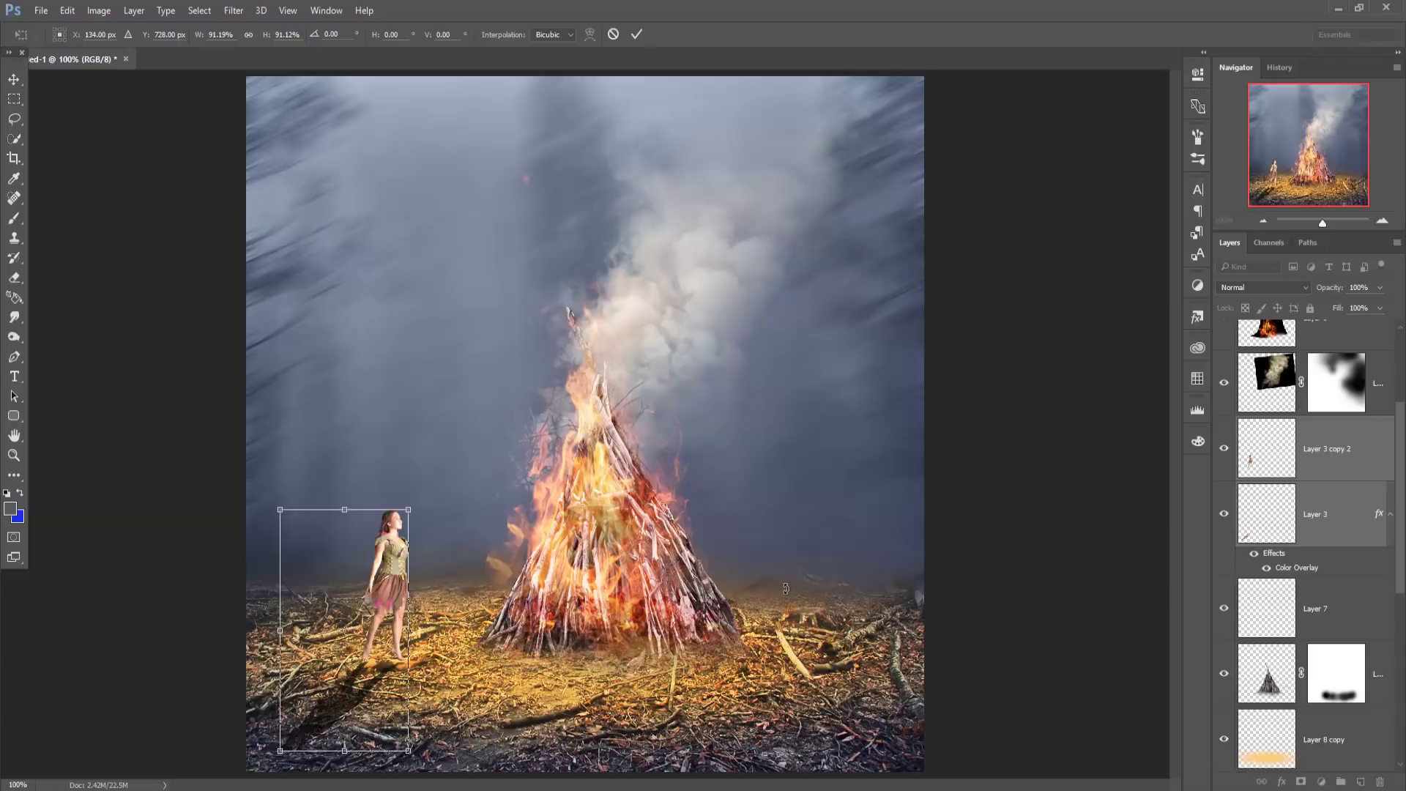
left_click(635, 38)
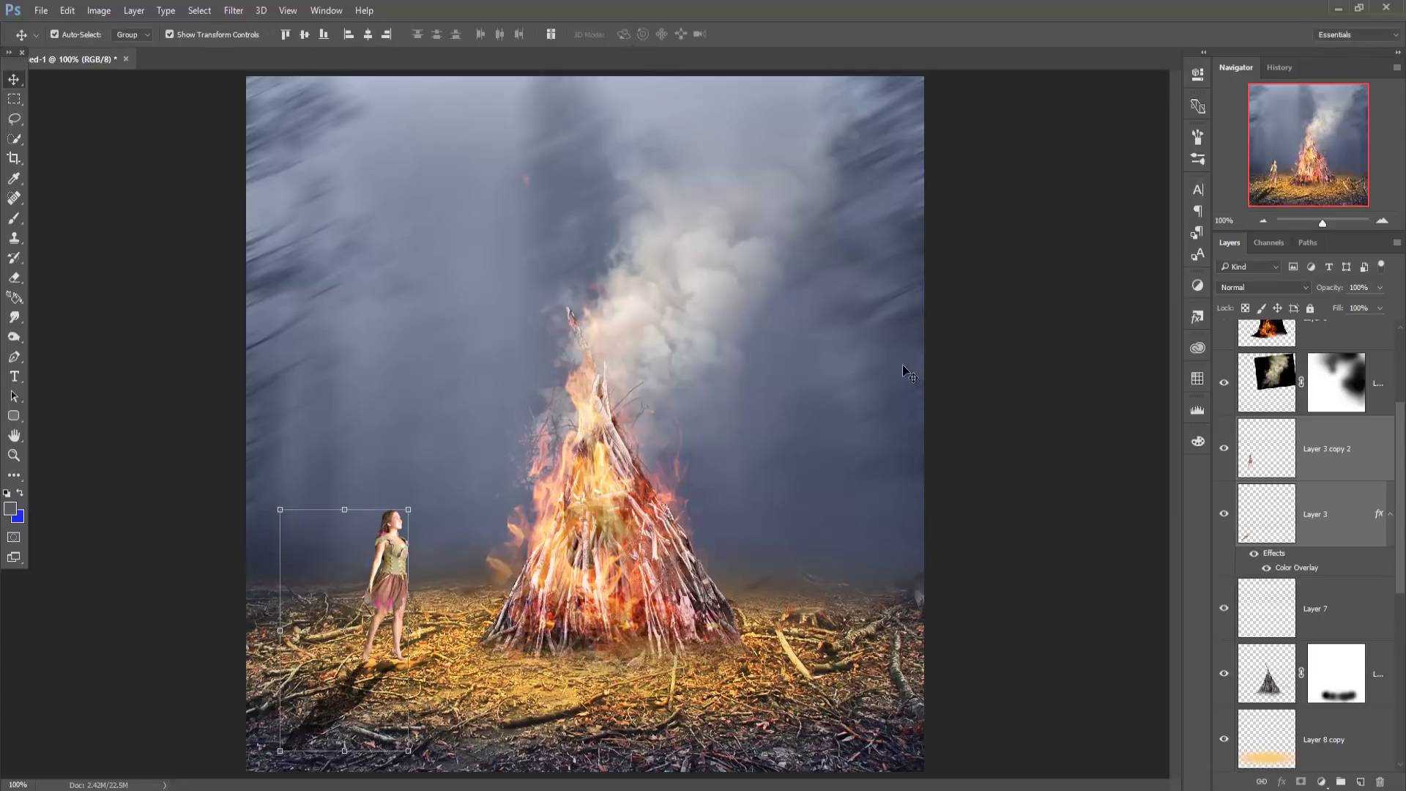
- Add a Color Balance layer on top with midtones Cyan–Red −15 and Yellow–Blue +18
scroll(1376, 500, "up", 2)
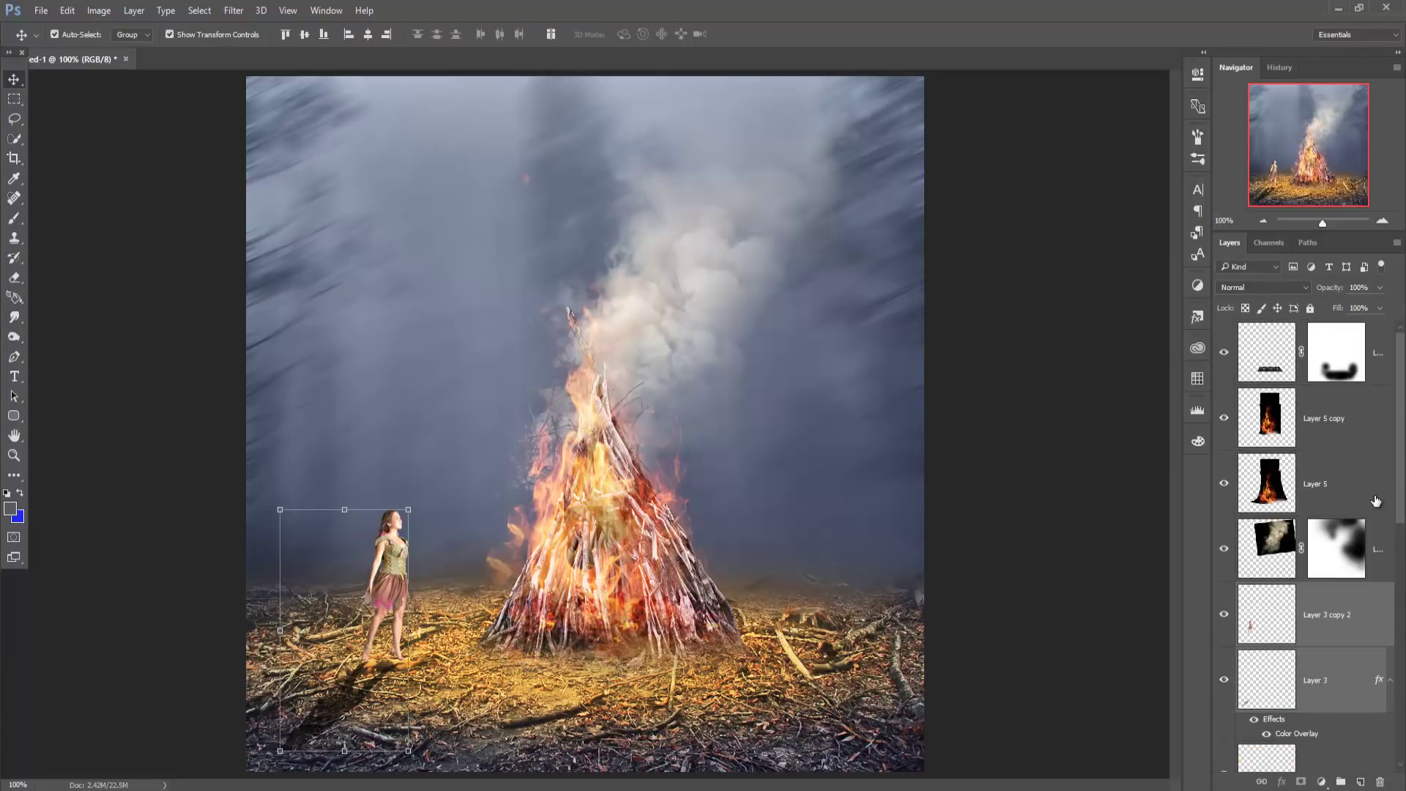
left_click(1379, 355)
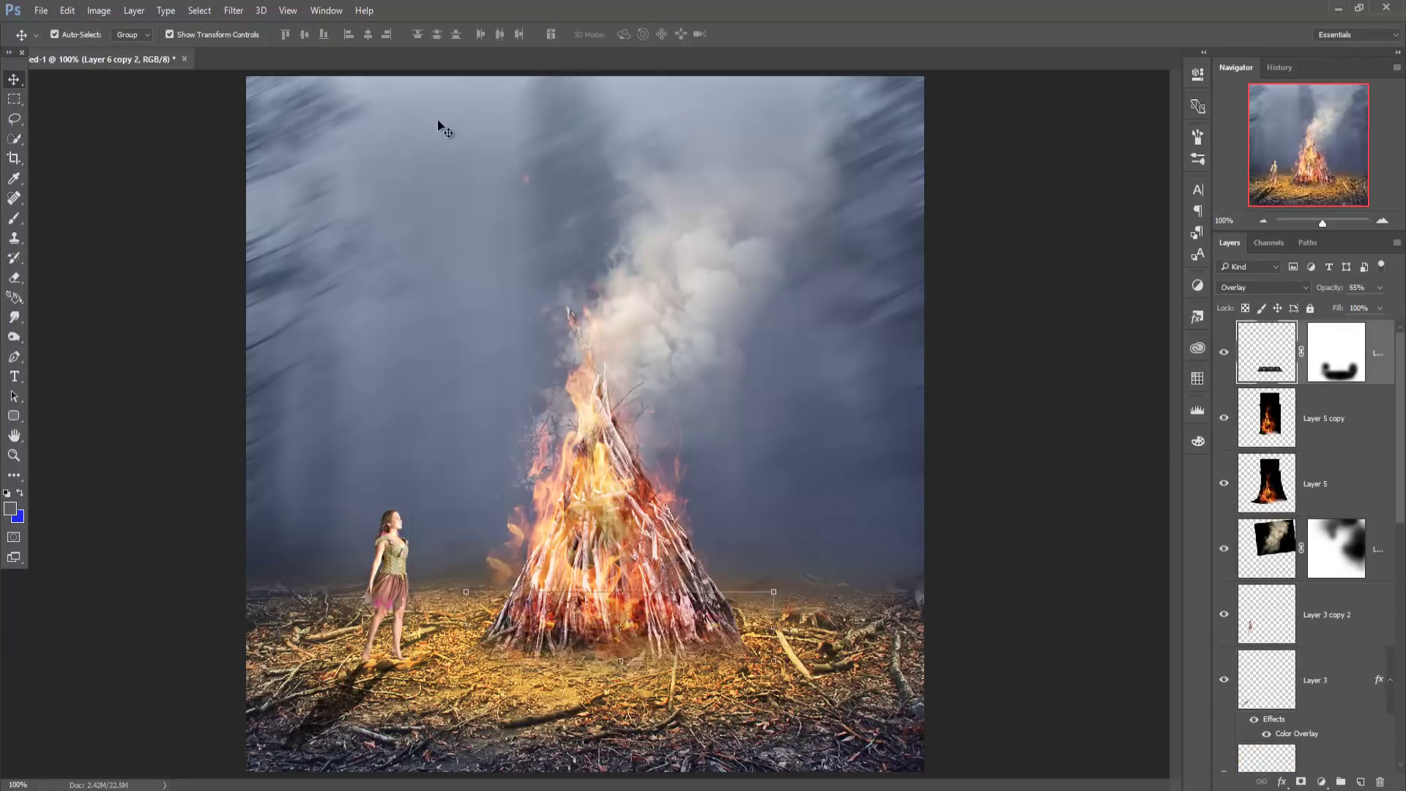
left_click(234, 10)
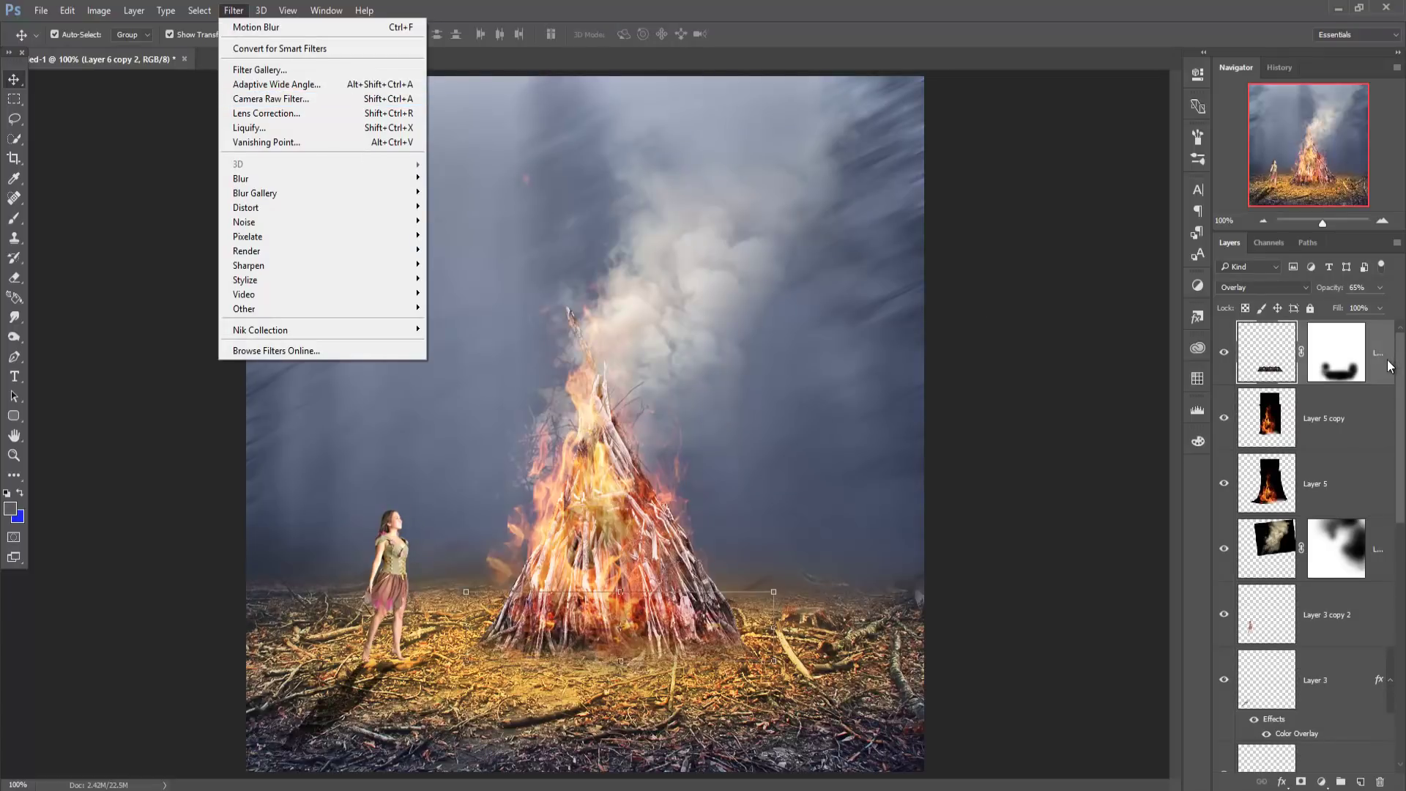
left_click(1389, 366)
left_click(1322, 782)
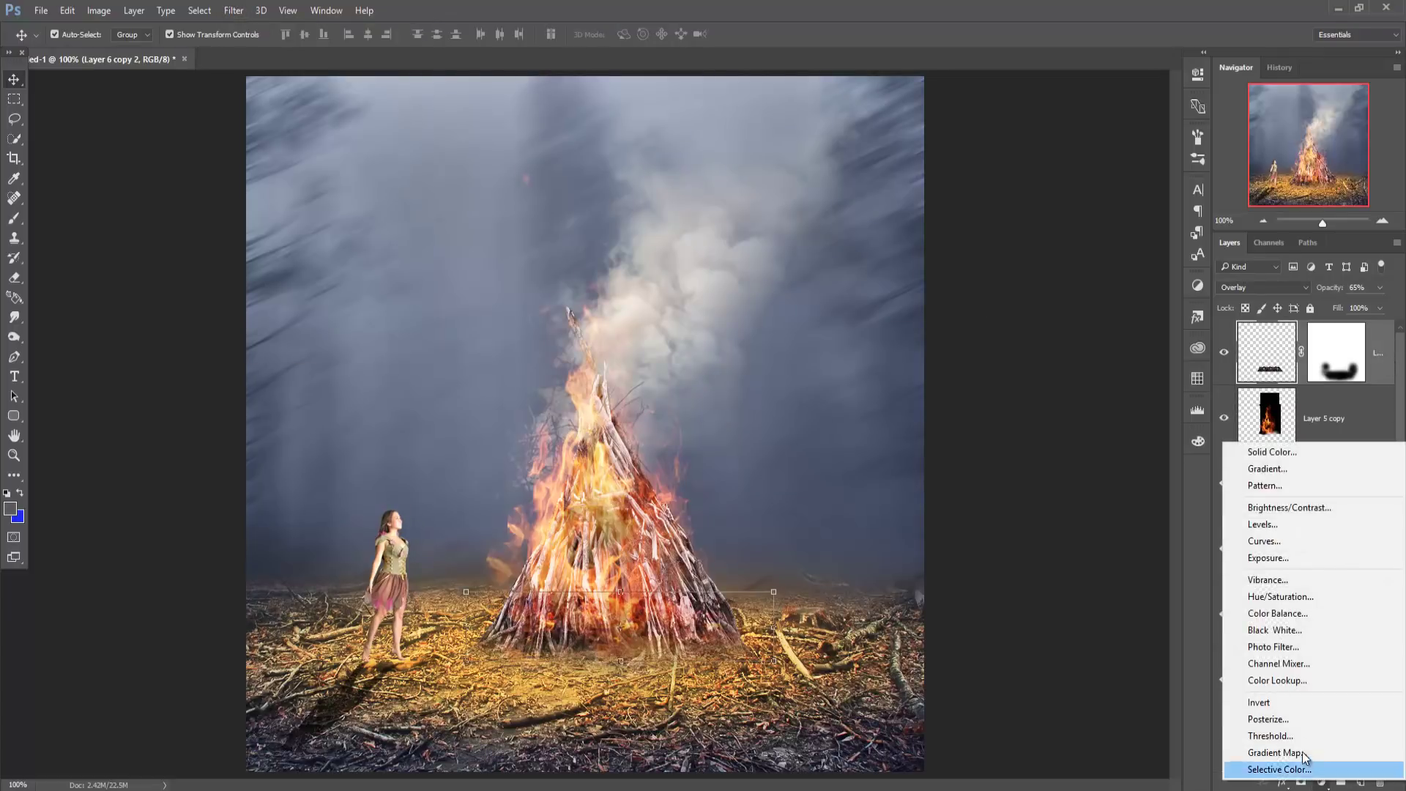
left_click(1280, 614)
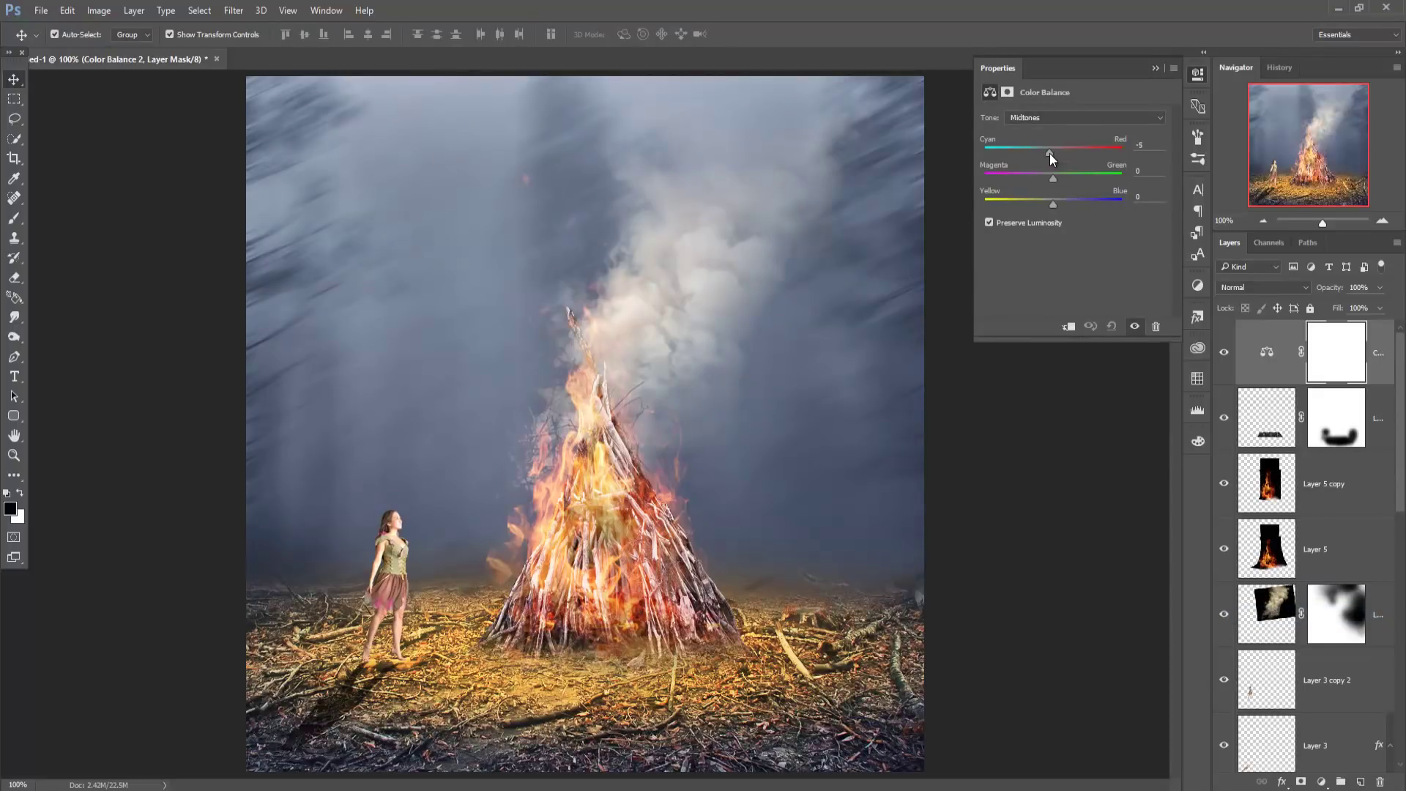
left_click_drag(1048, 153, 1043, 153)
left_click_drag(1054, 208, 1068, 210)
left_click(1151, 66)
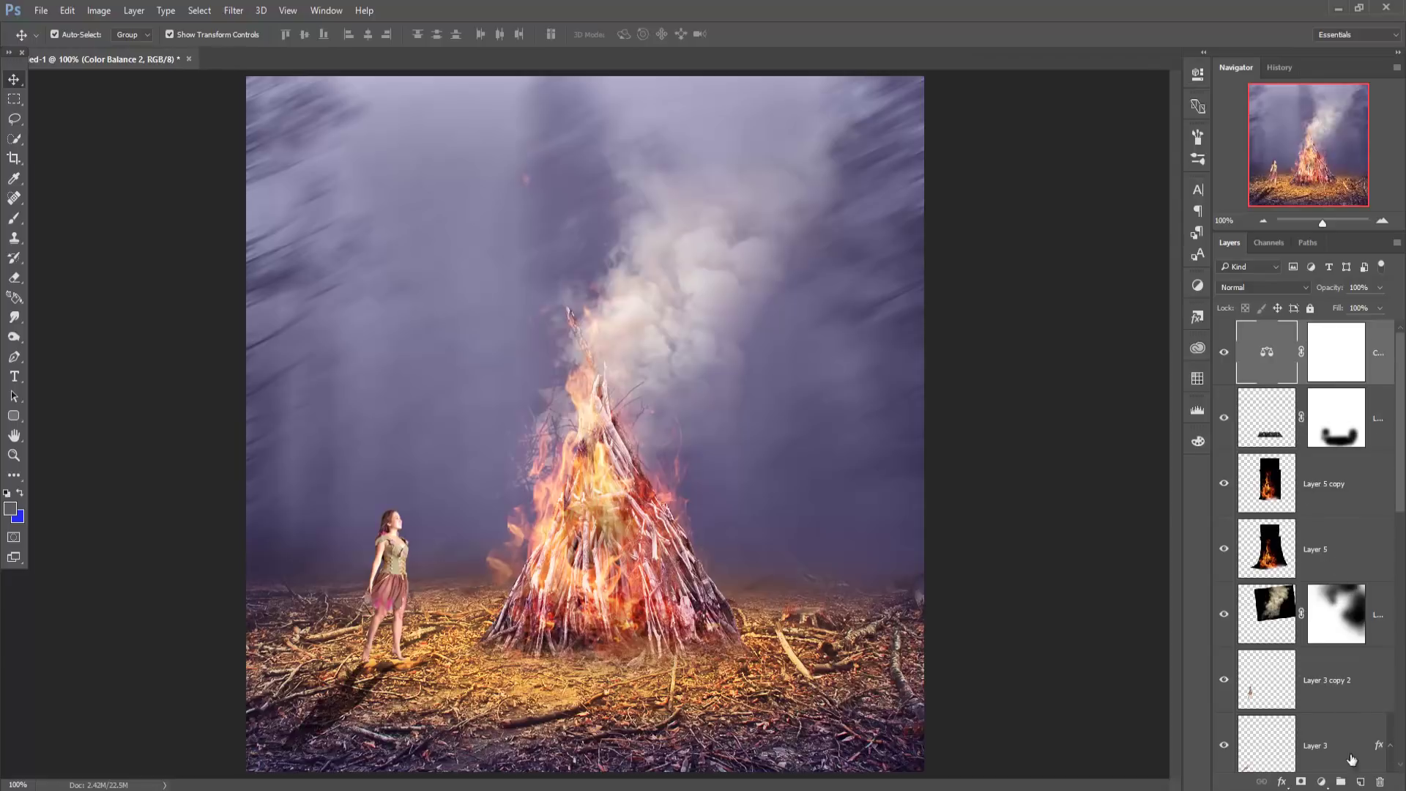
- Brush black on the Color Balance mask across the top and upper-right smoke, full then reduced opacity
left_click(14, 218)
left_click(309, 35)
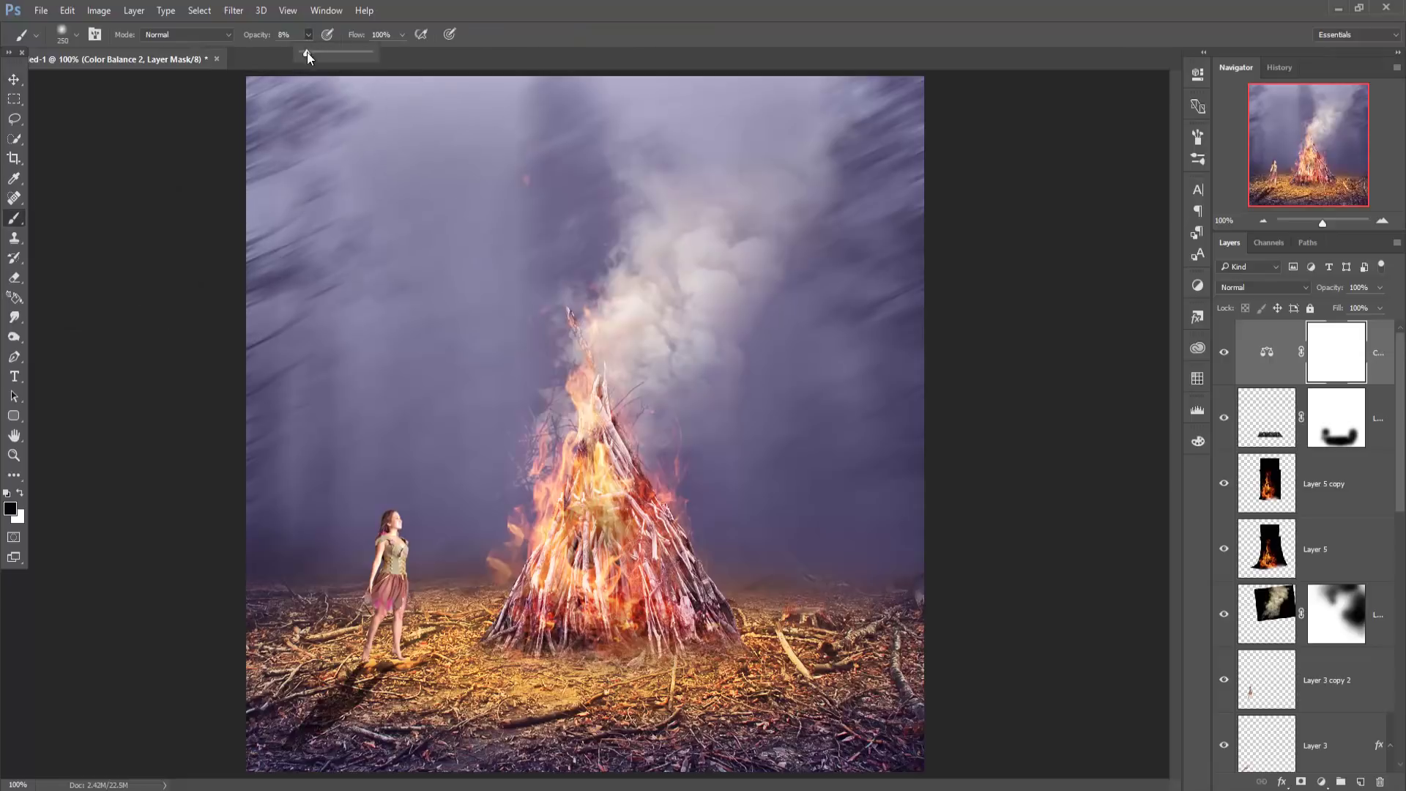
left_click_drag(300, 56, 429, 65)
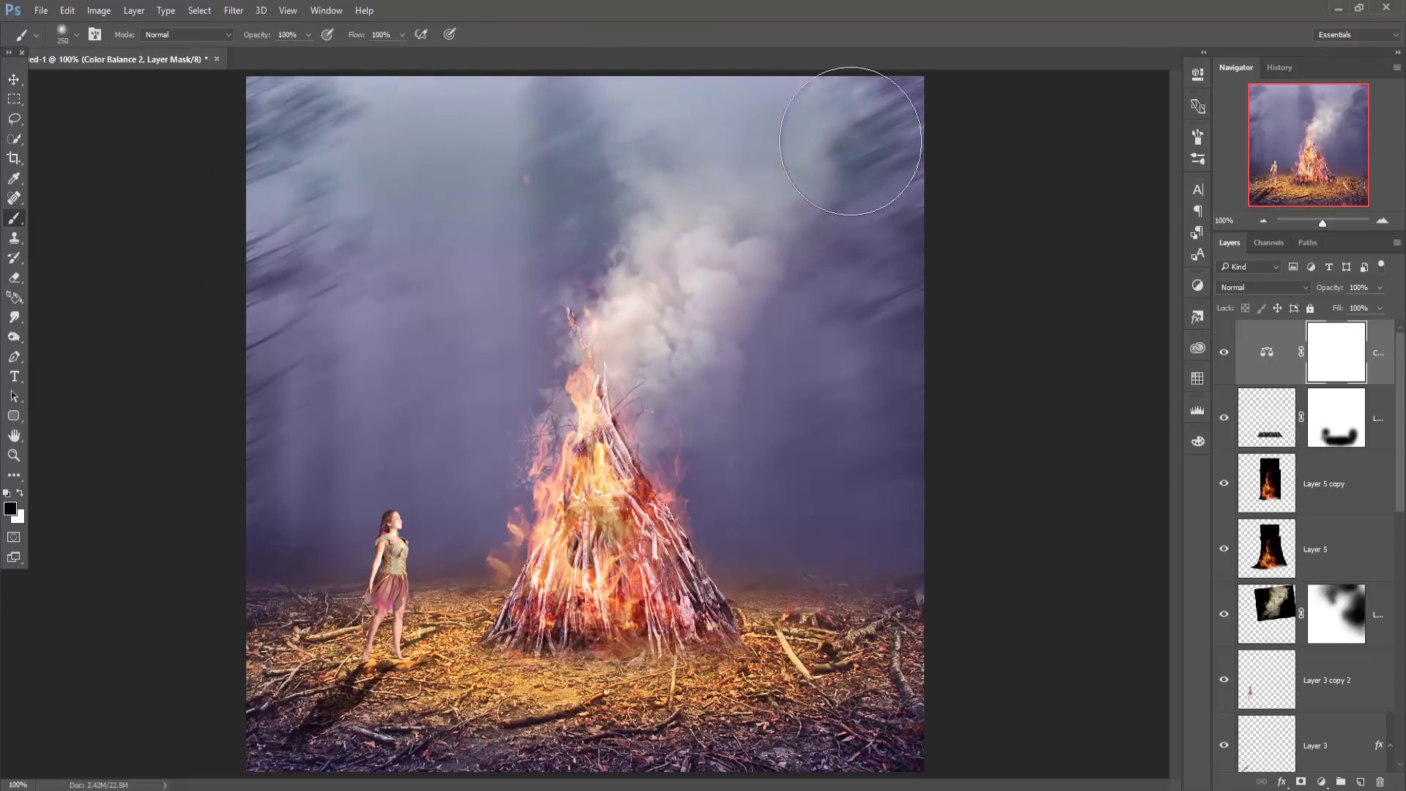
left_click_drag(604, 248, 440, 183)
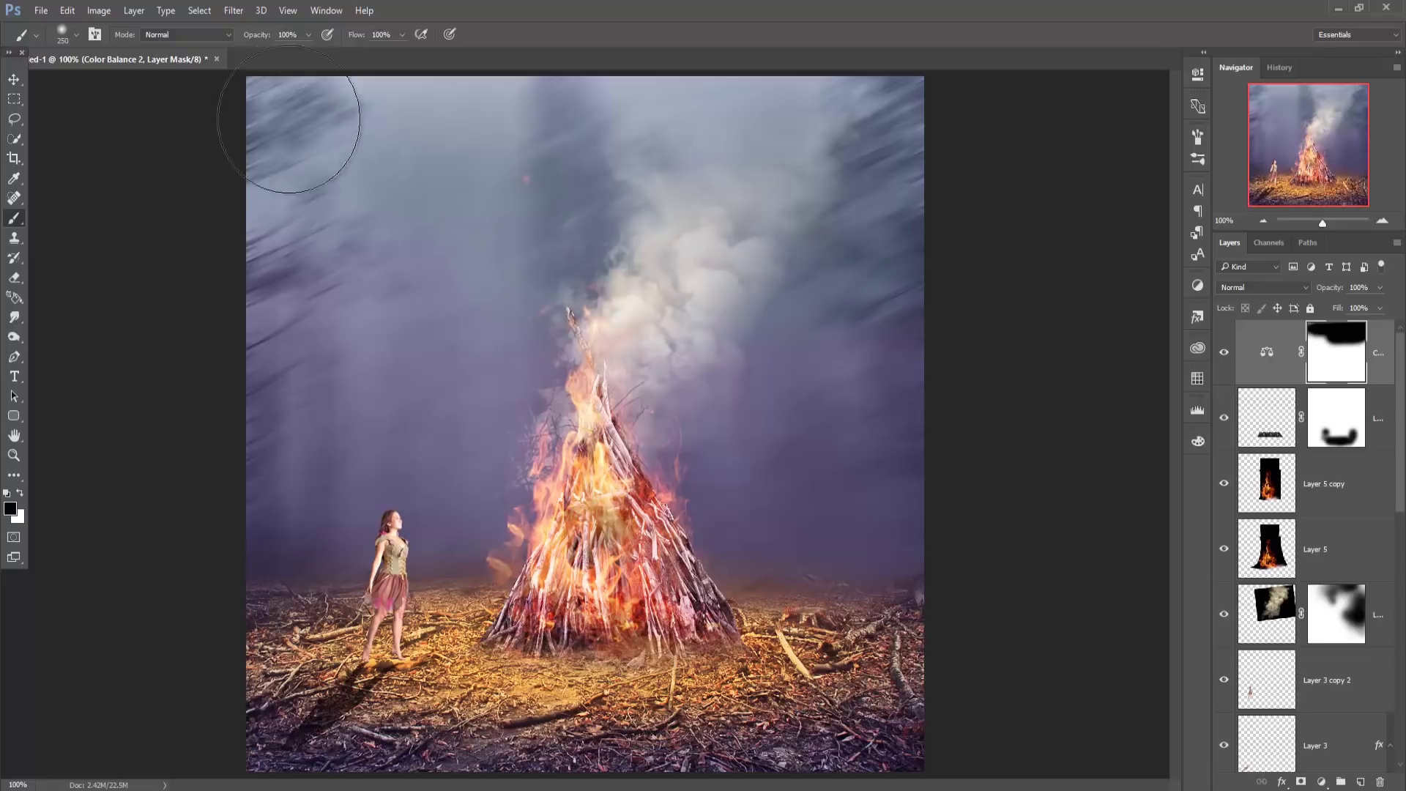
left_click(309, 35)
mouse_move(310, 53)
left_mouse_down()
mouse_move(262, 62)
mouse_move(273, 62)
left_mouse_up()
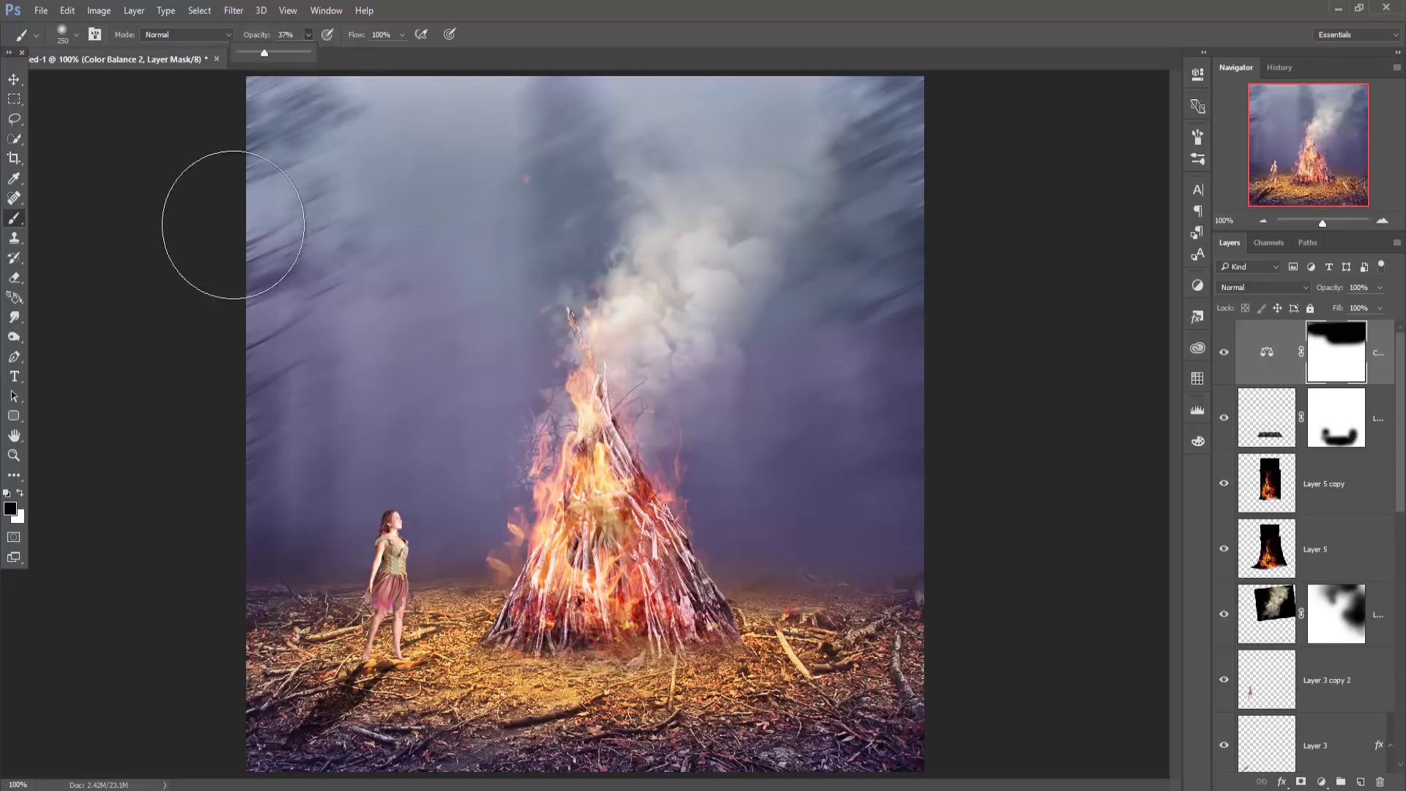
mouse_move(549, 317)
left_mouse_down()
mouse_move(719, 345)
mouse_move(712, 474)
mouse_move(871, 470)
mouse_move(894, 527)
mouse_move(815, 486)
mouse_move(866, 320)
mouse_move(731, 325)
mouse_move(408, 448)
mouse_move(344, 410)
mouse_move(491, 480)
mouse_move(205, 514)
mouse_move(493, 371)
mouse_move(815, 383)
mouse_move(867, 352)
mouse_move(865, 141)
mouse_move(314, 188)
mouse_move(308, 119)
mouse_move(580, 219)
mouse_move(832, 469)
left_mouse_up()
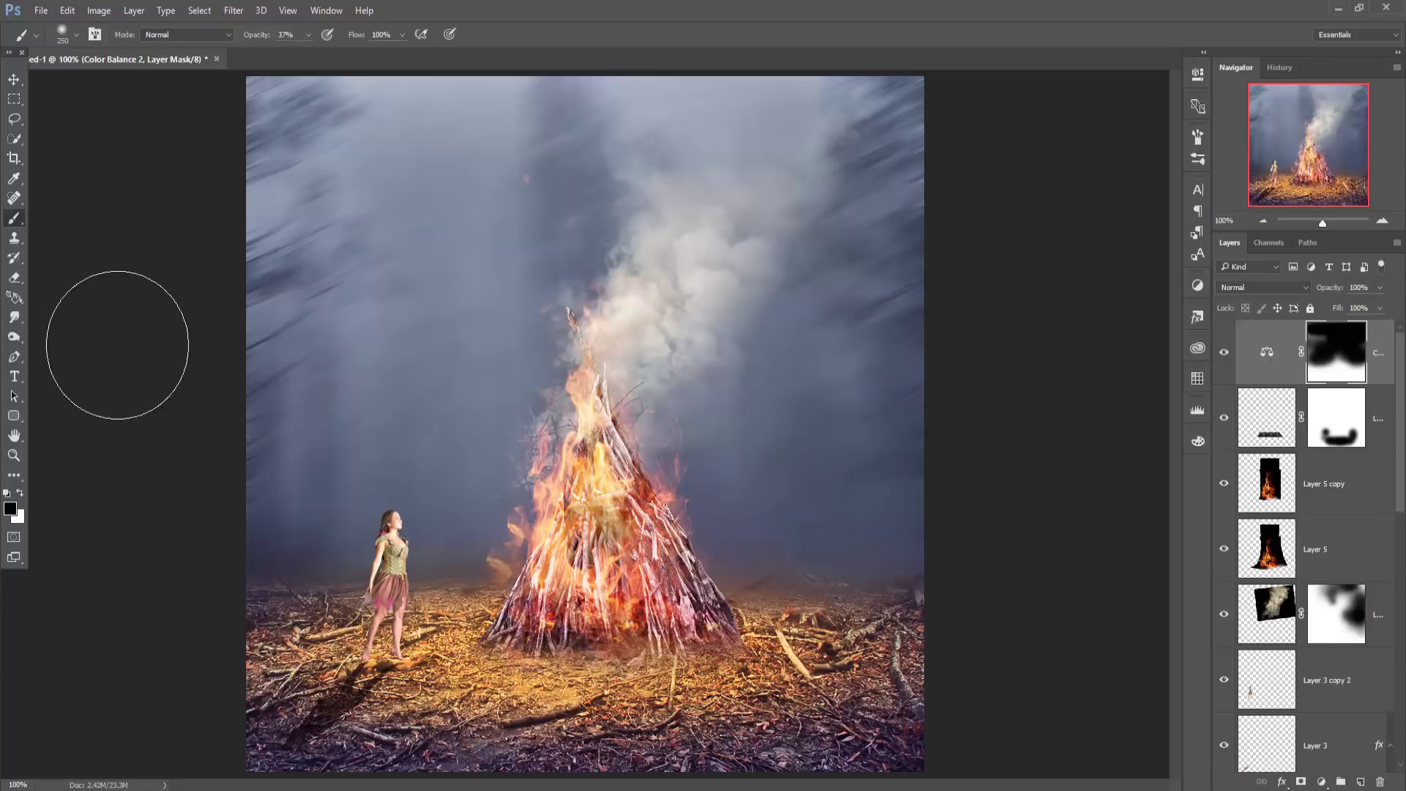
left_click(14, 80)
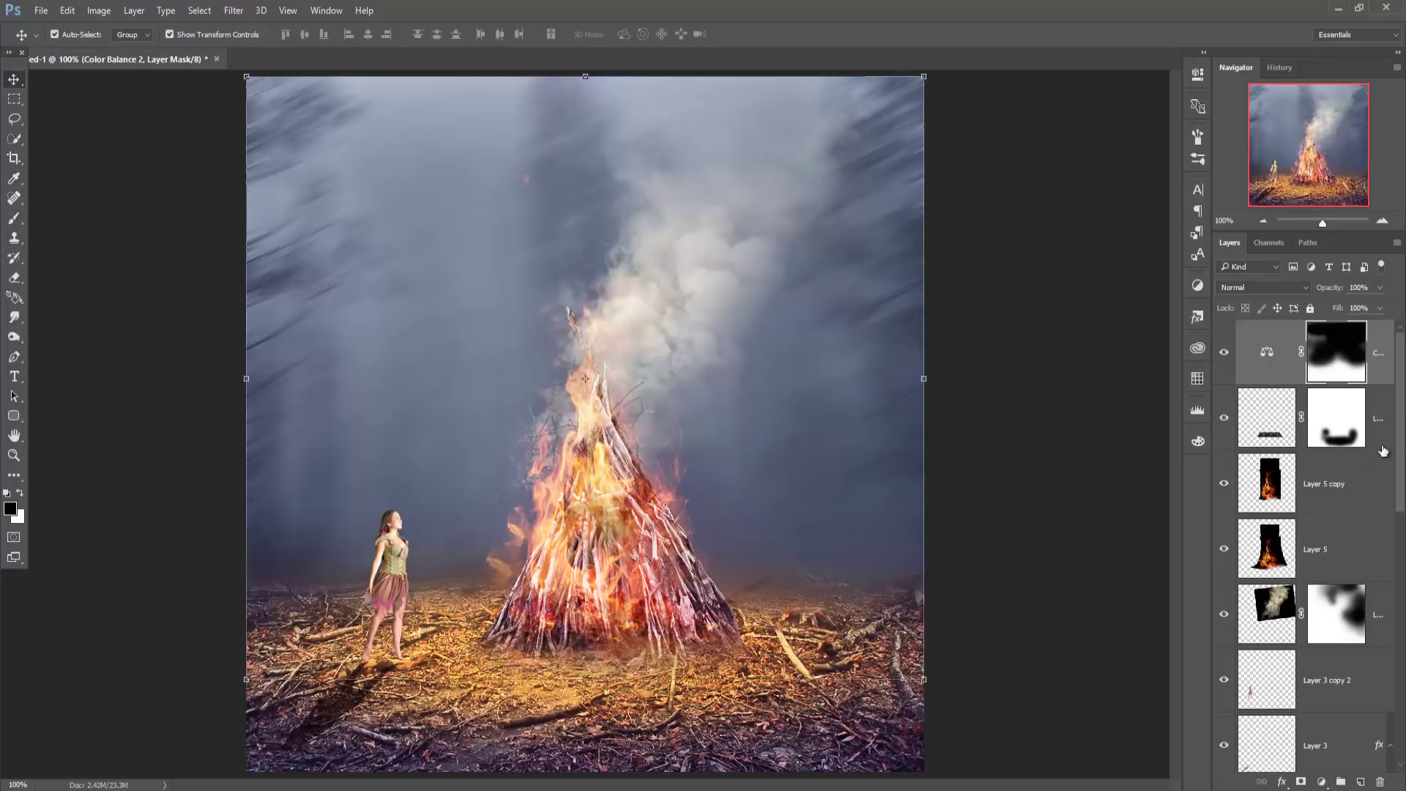
- Add a Photo Filter adjustment with cyan colour 01fcf9 at 25% density
left_click(1322, 781)
left_click(1266, 639)
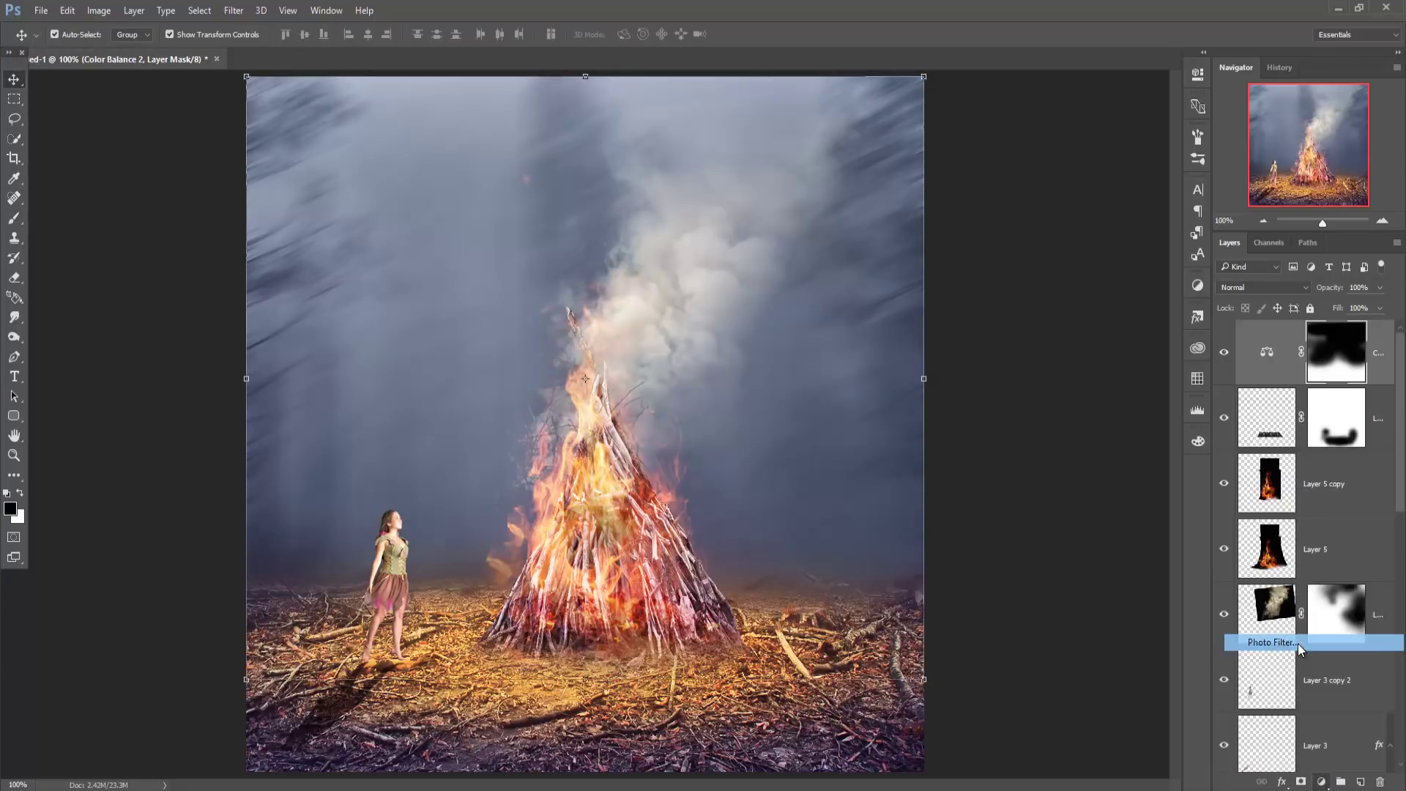
left_click(1029, 140)
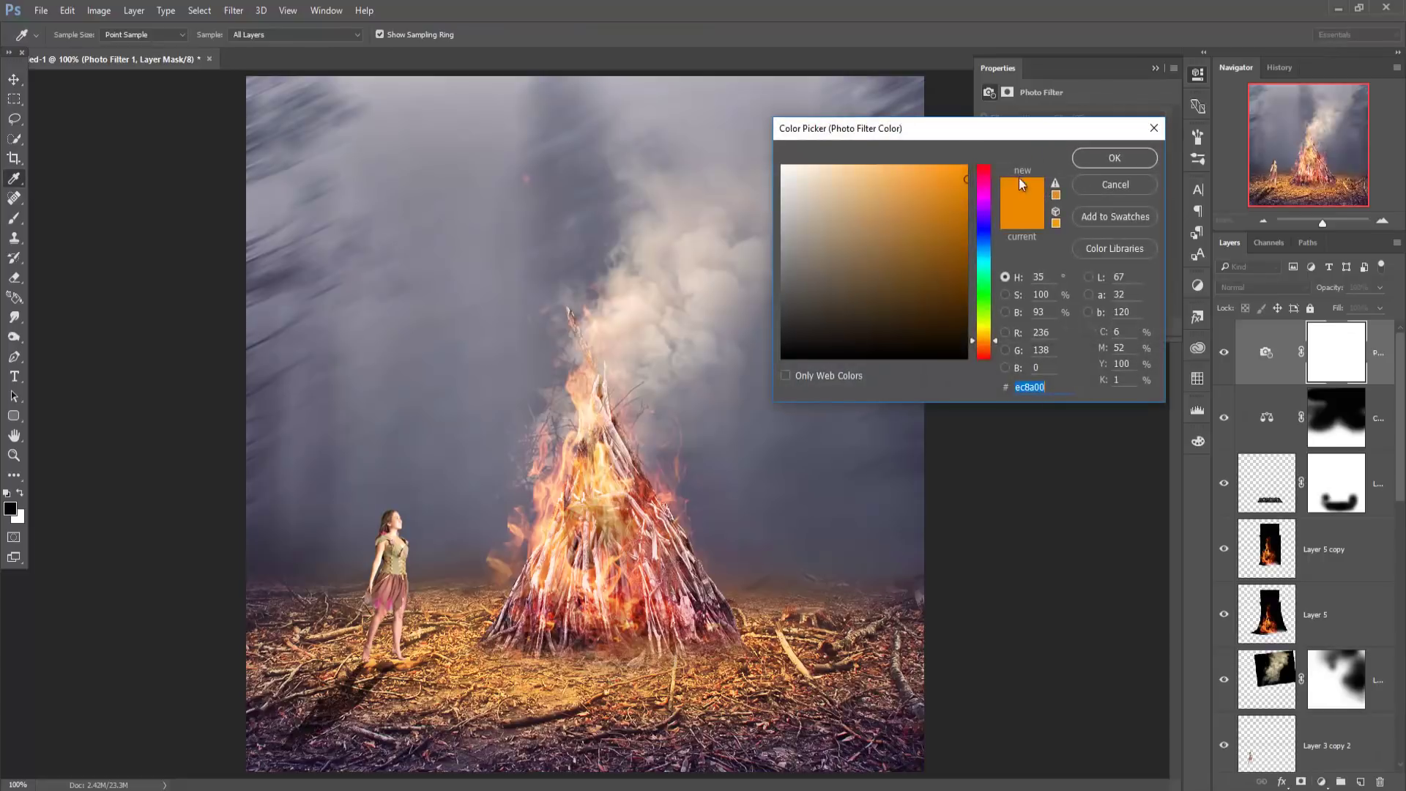
left_click(986, 263)
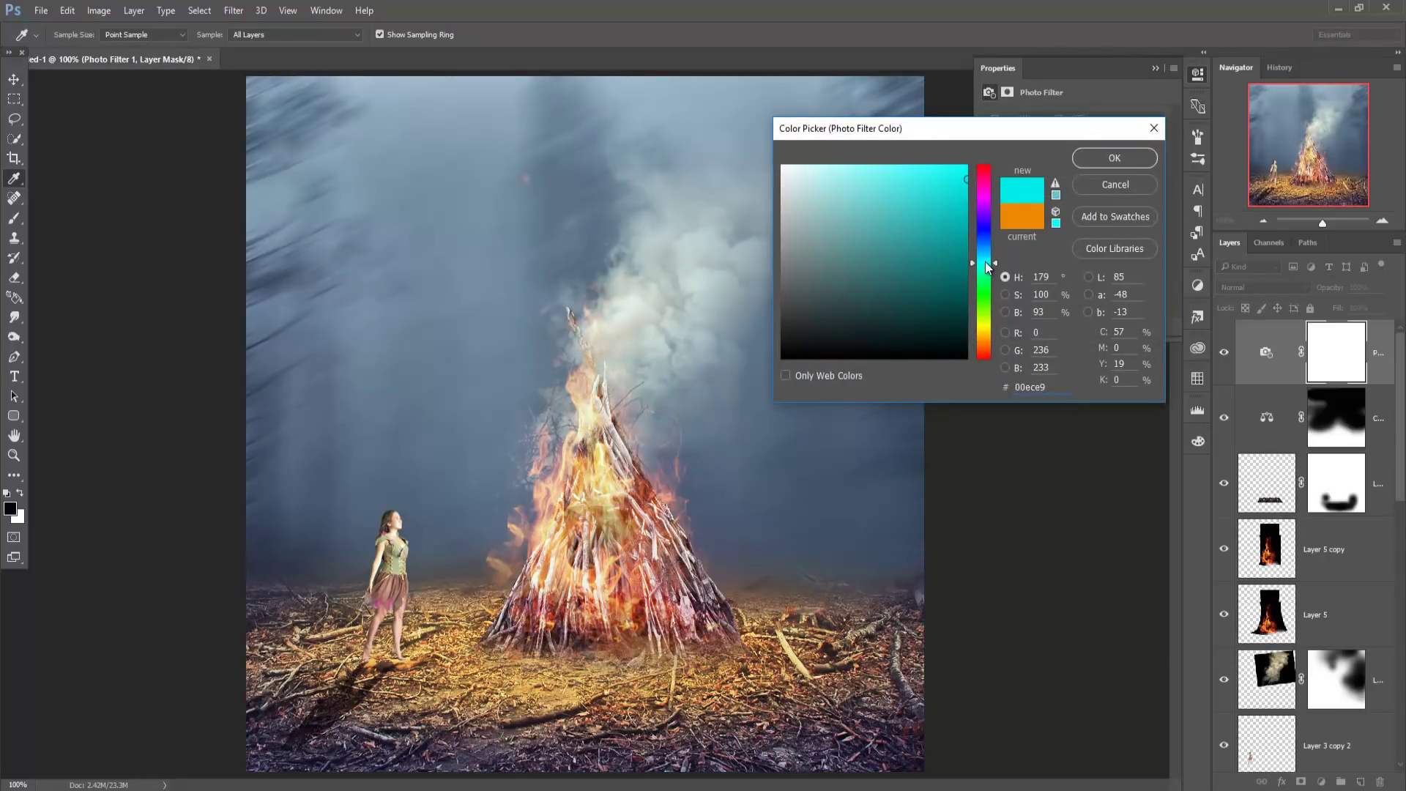
left_click_drag(963, 171, 967, 167)
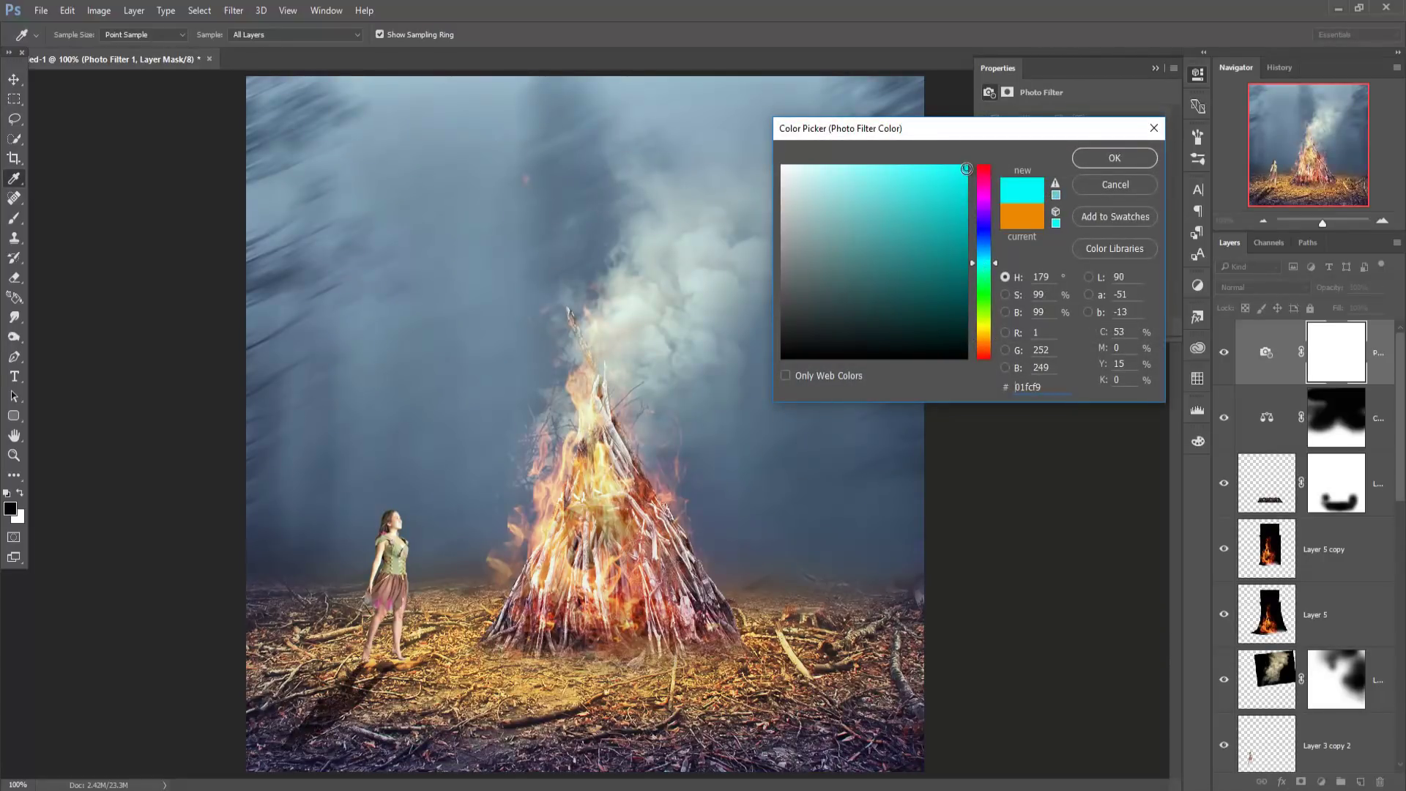
left_click(1107, 159)
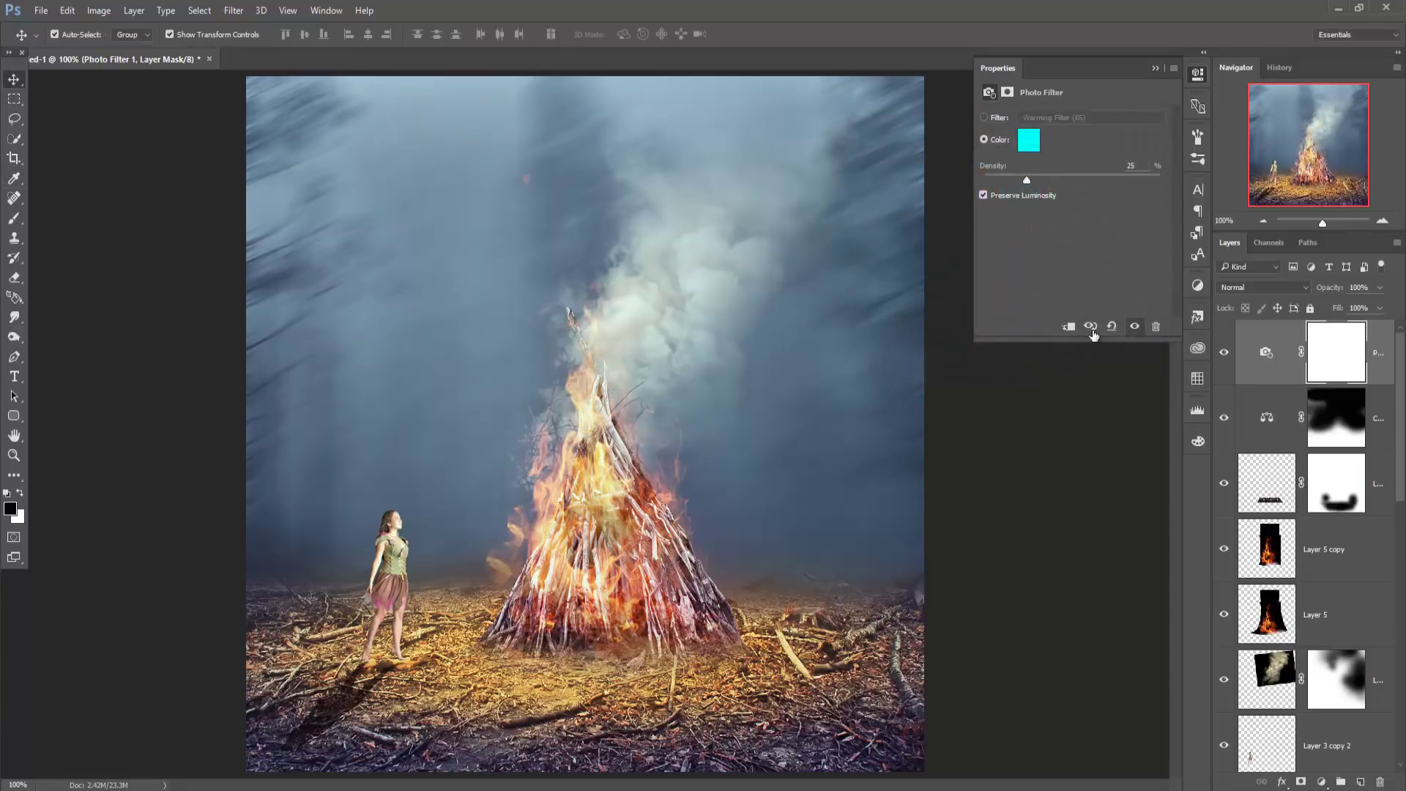
left_click(1154, 69)
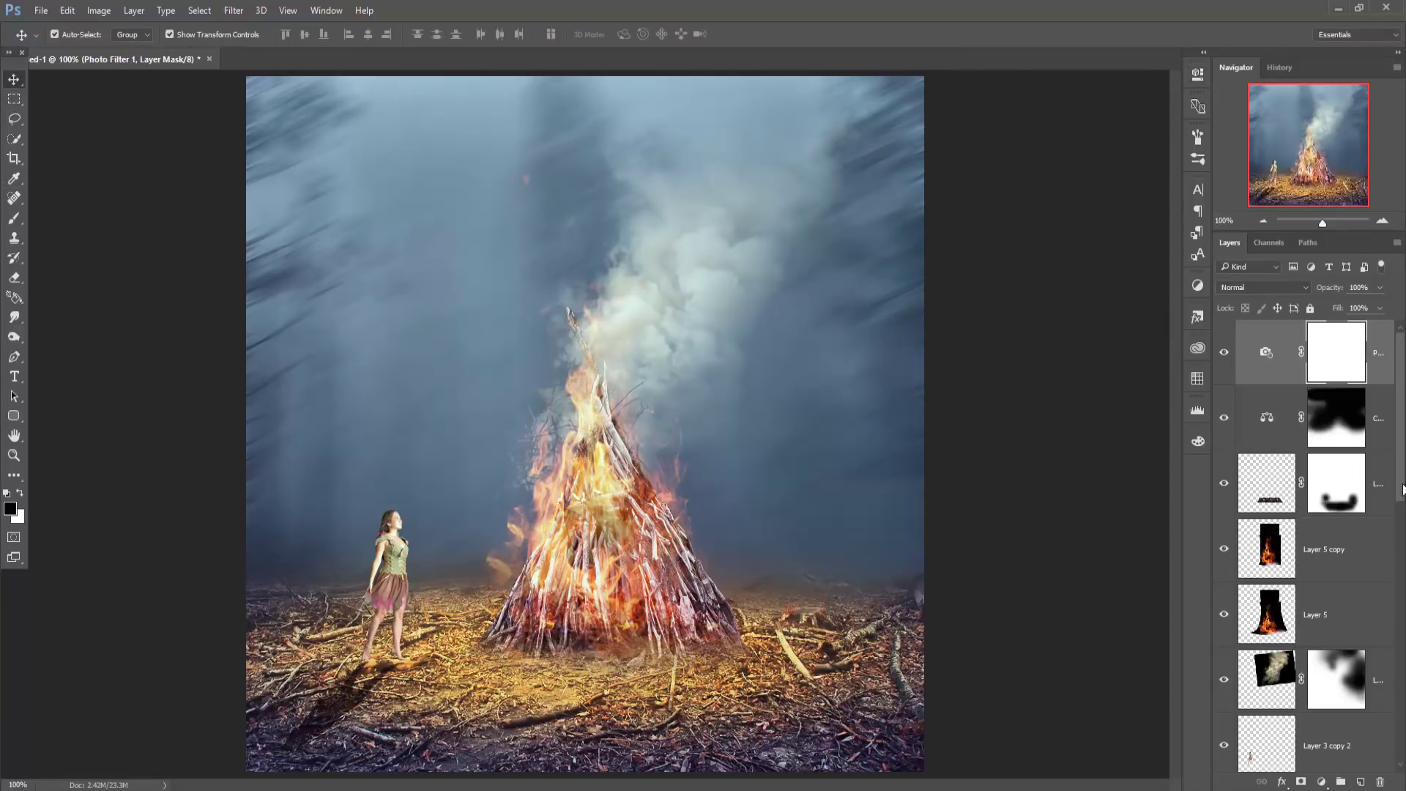
- Brush black on the Photo Filter mask across the lower ground
left_click(14, 219)
mouse_move(317, 672)
left_mouse_down()
mouse_move(477, 671)
mouse_move(241, 622)
left_mouse_up()
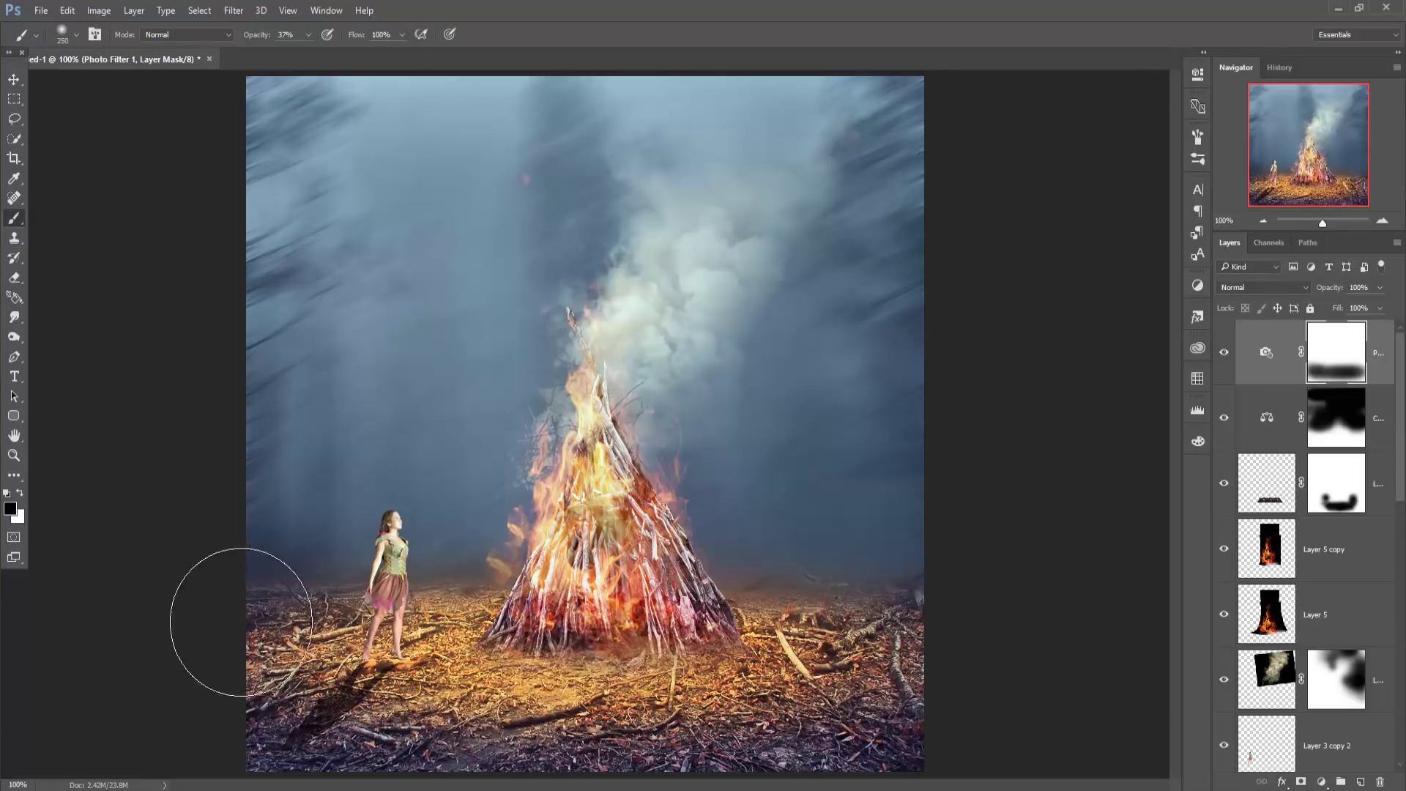
mouse_move(242, 622)
left_mouse_down()
mouse_move(851, 710)
mouse_move(415, 584)
mouse_move(663, 637)
left_mouse_up()
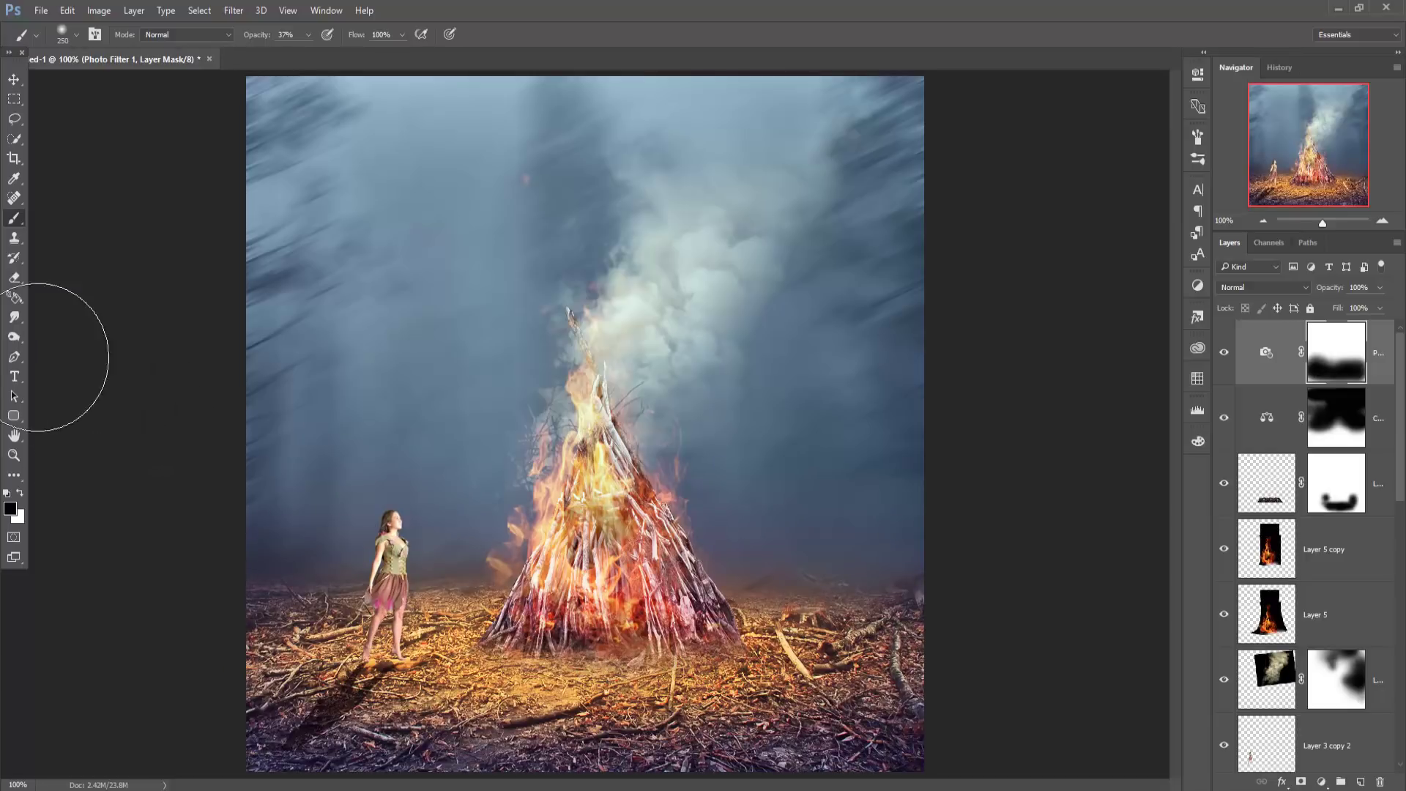
left_click(14, 79)
- Apply Camera Raw to the woman layer: Clarity +37, Saturation +23, Temperature -12, Contrast +13
scroll(1270, 521, "down", 1)
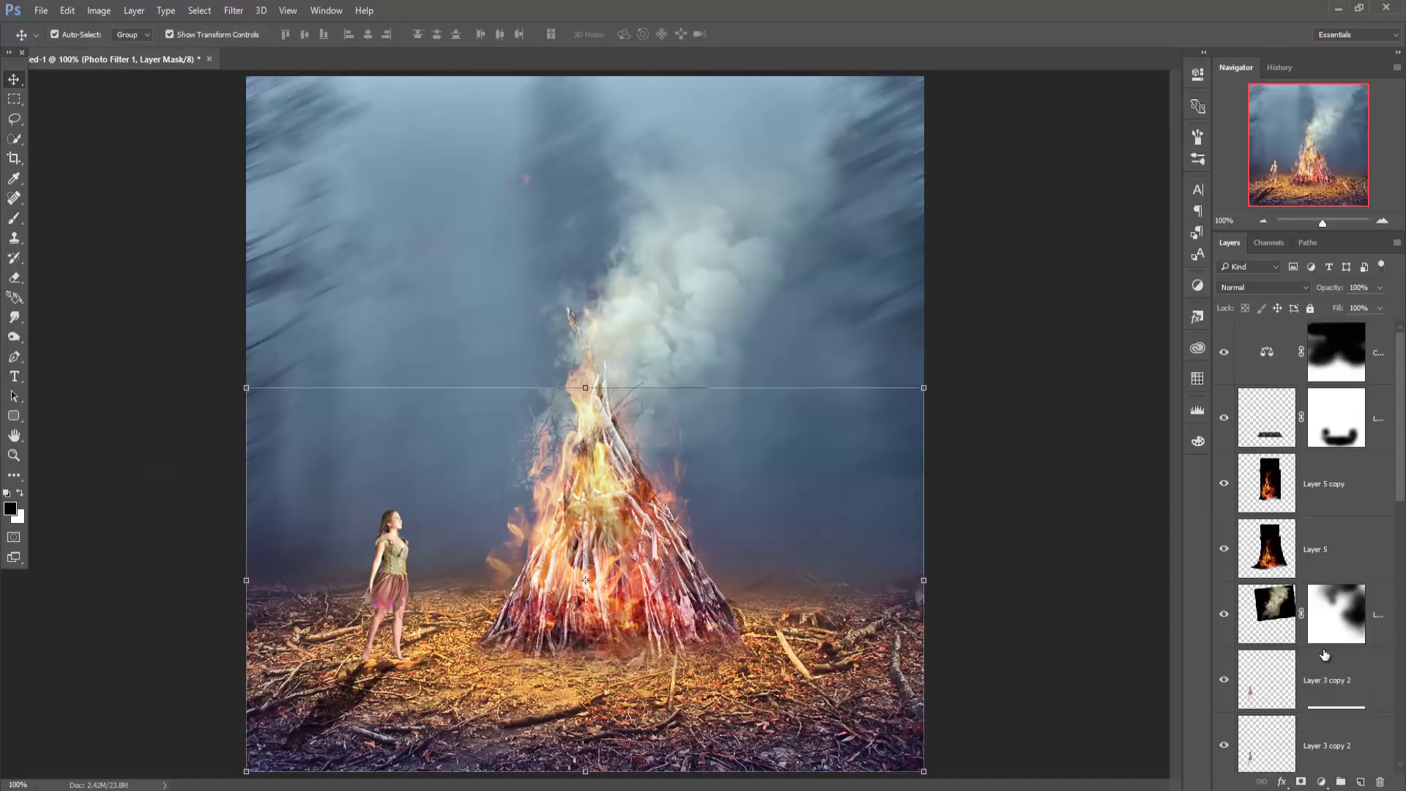
scroll(1271, 522, "down", 3)
left_click(1257, 500)
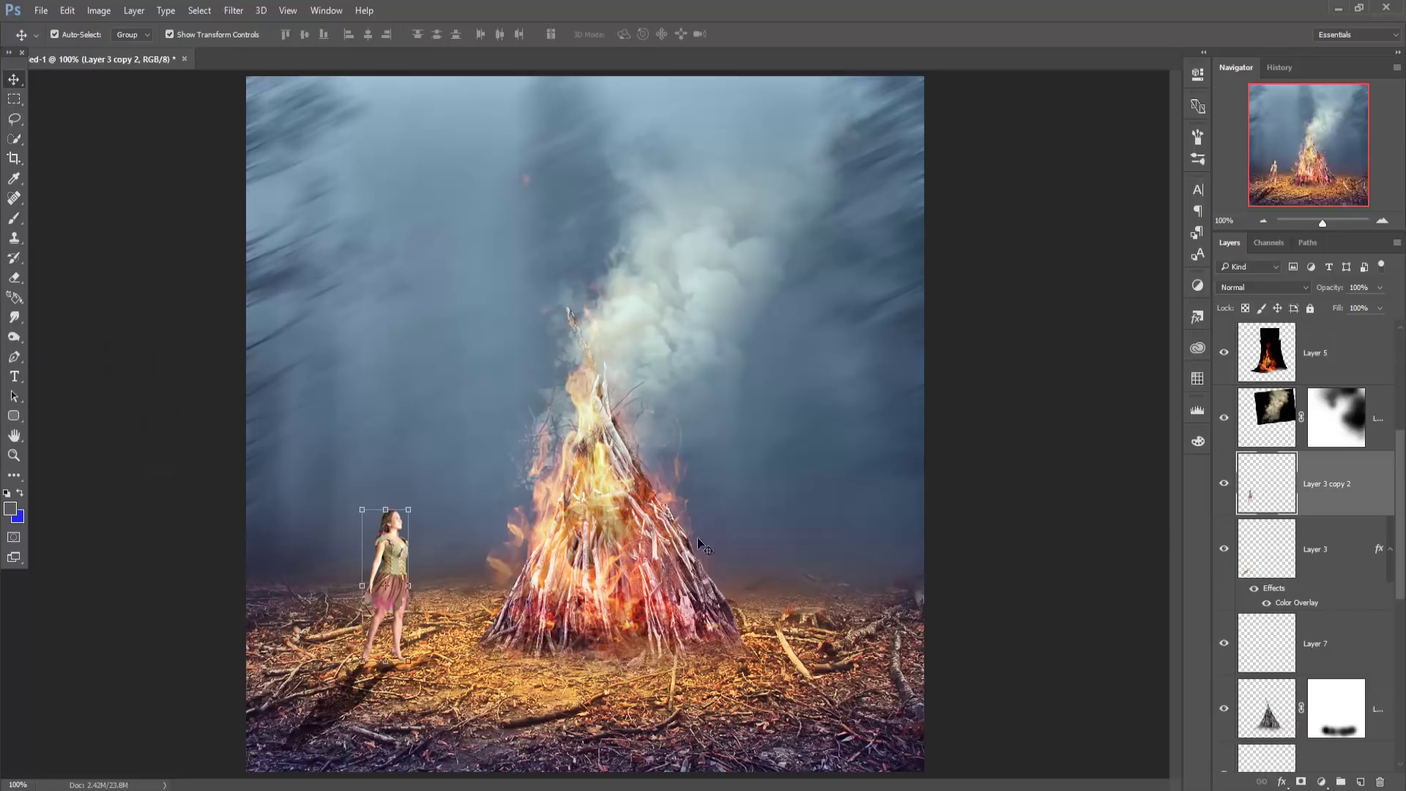
left_click(234, 10)
left_click(278, 98)
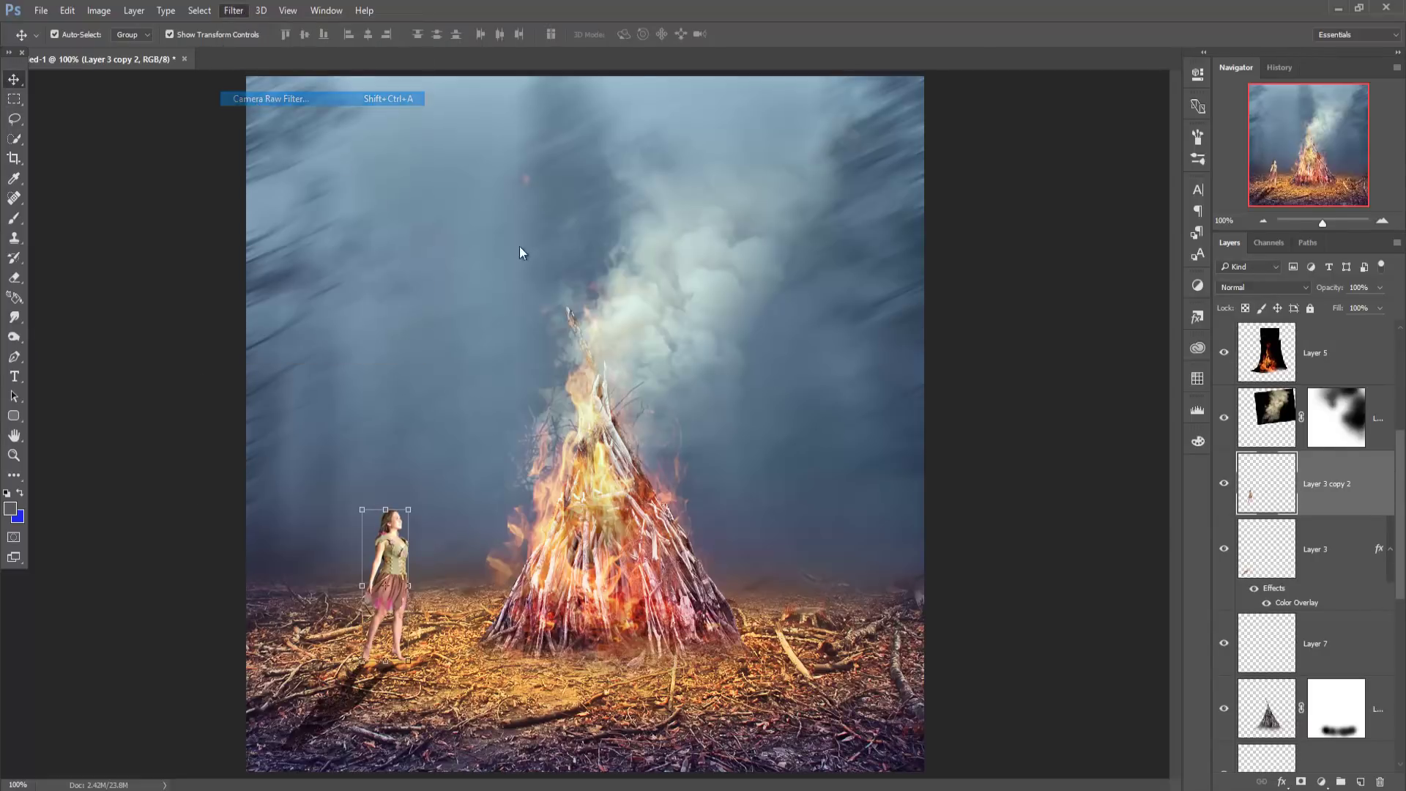
left_click_drag(877, 468, 910, 468)
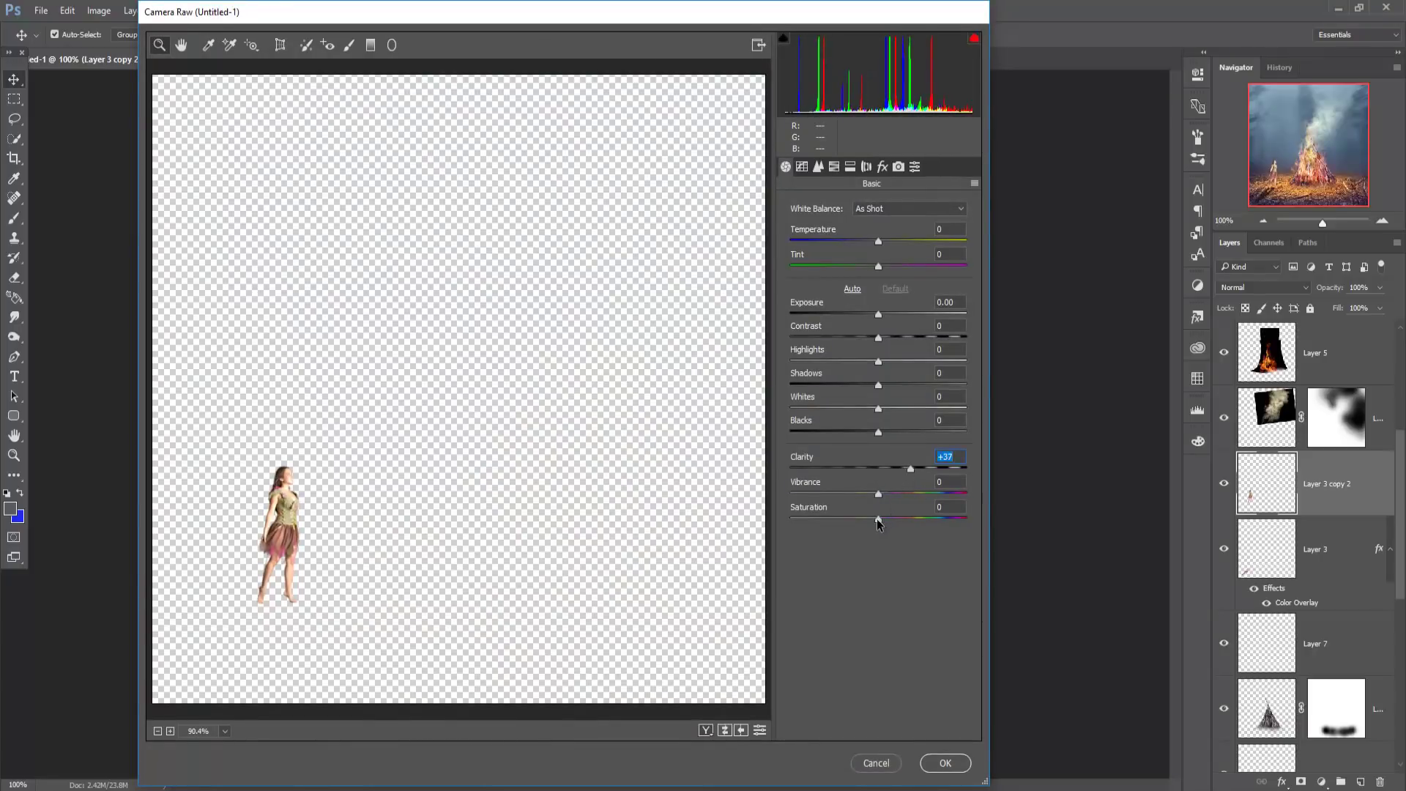
left_click_drag(878, 520, 896, 520)
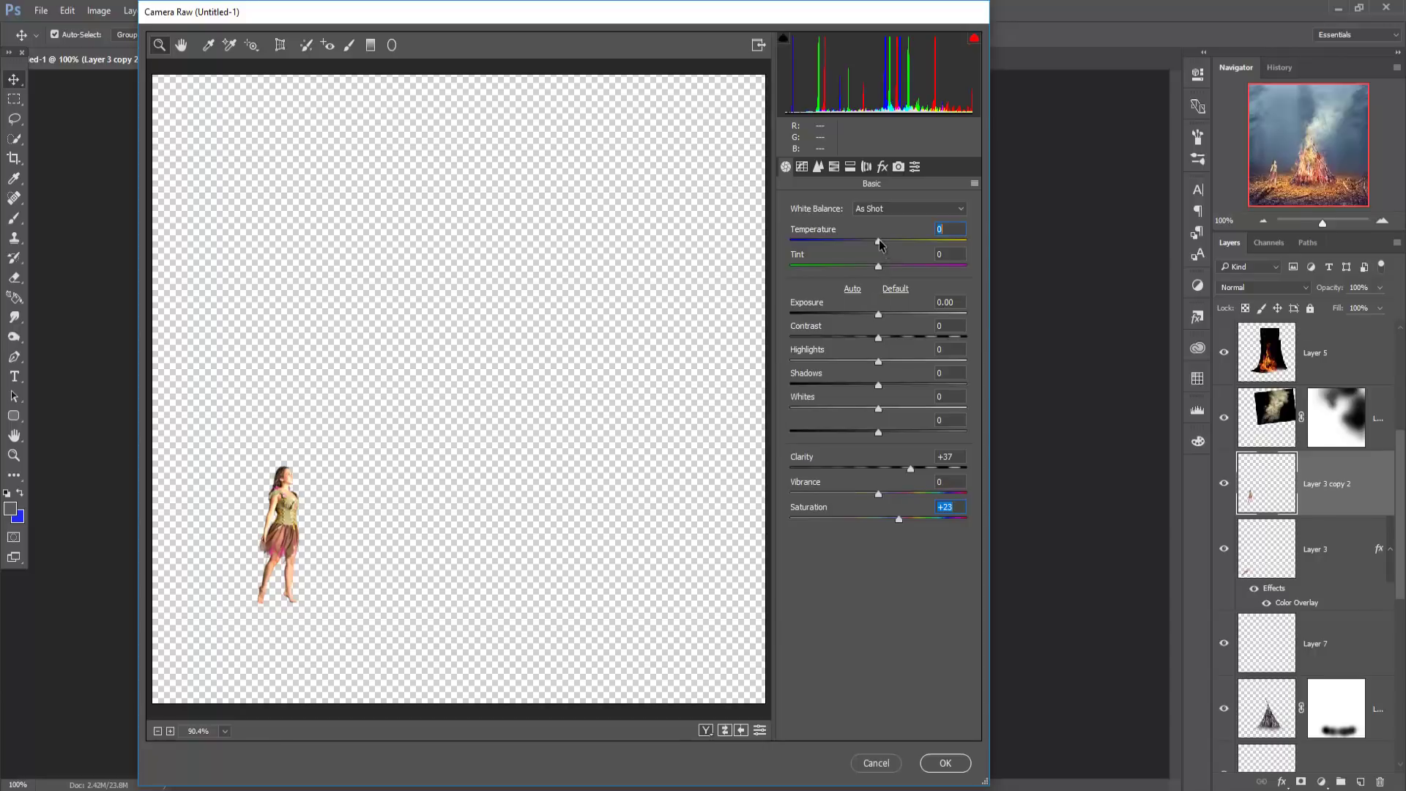
left_click_drag(879, 244, 869, 252)
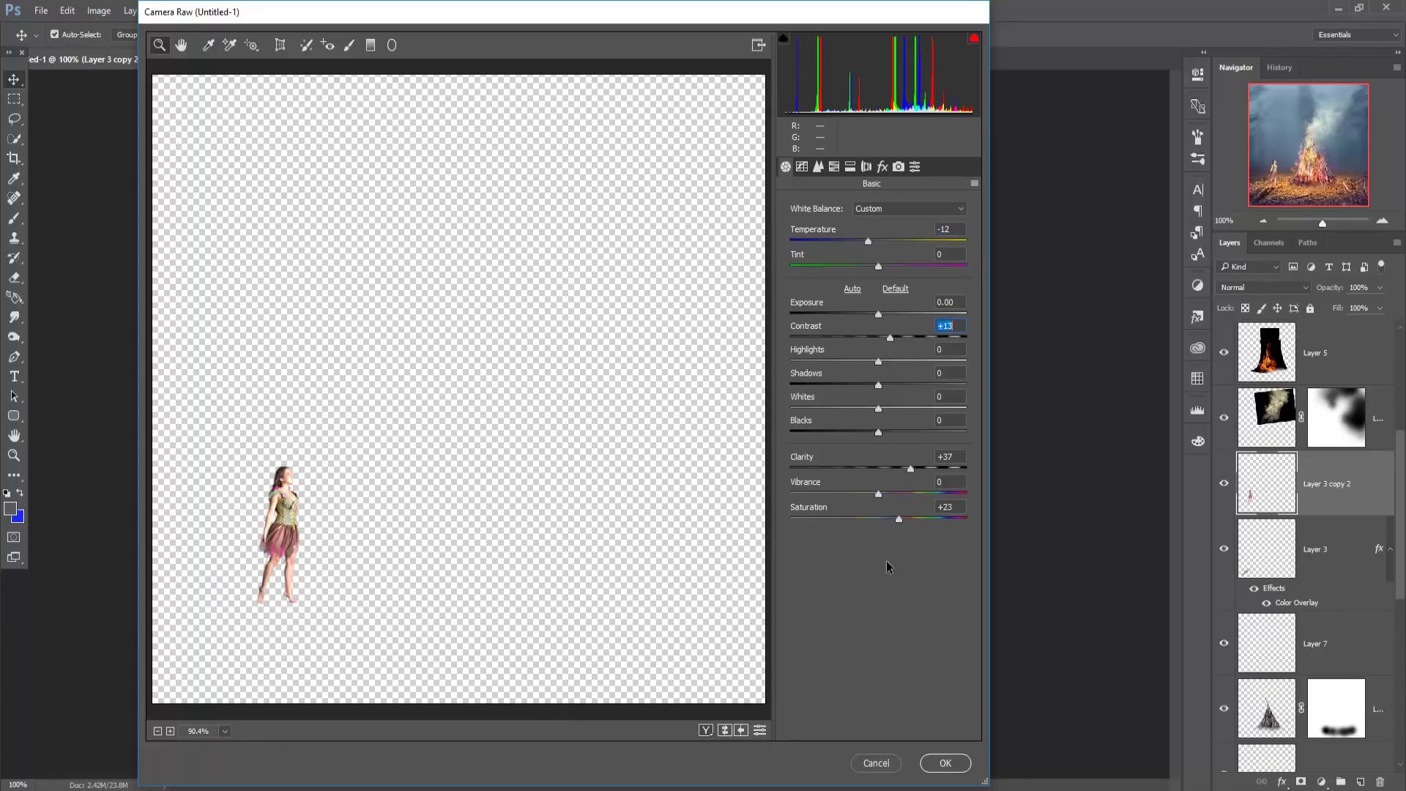
left_click(944, 764)
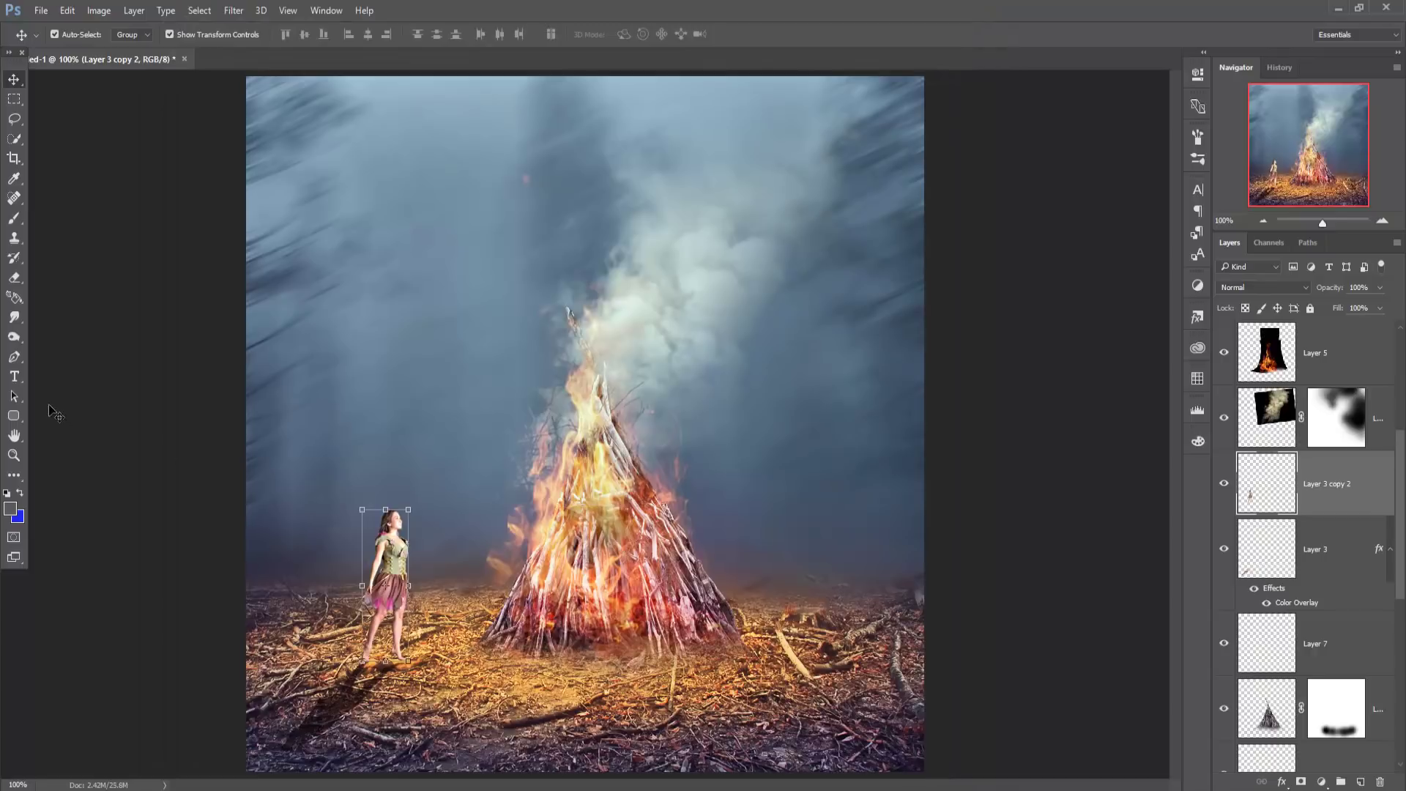
- Zoom in and use a small soft Smudge brush to pull the hair edges into windblown strands
left_click(13, 317)
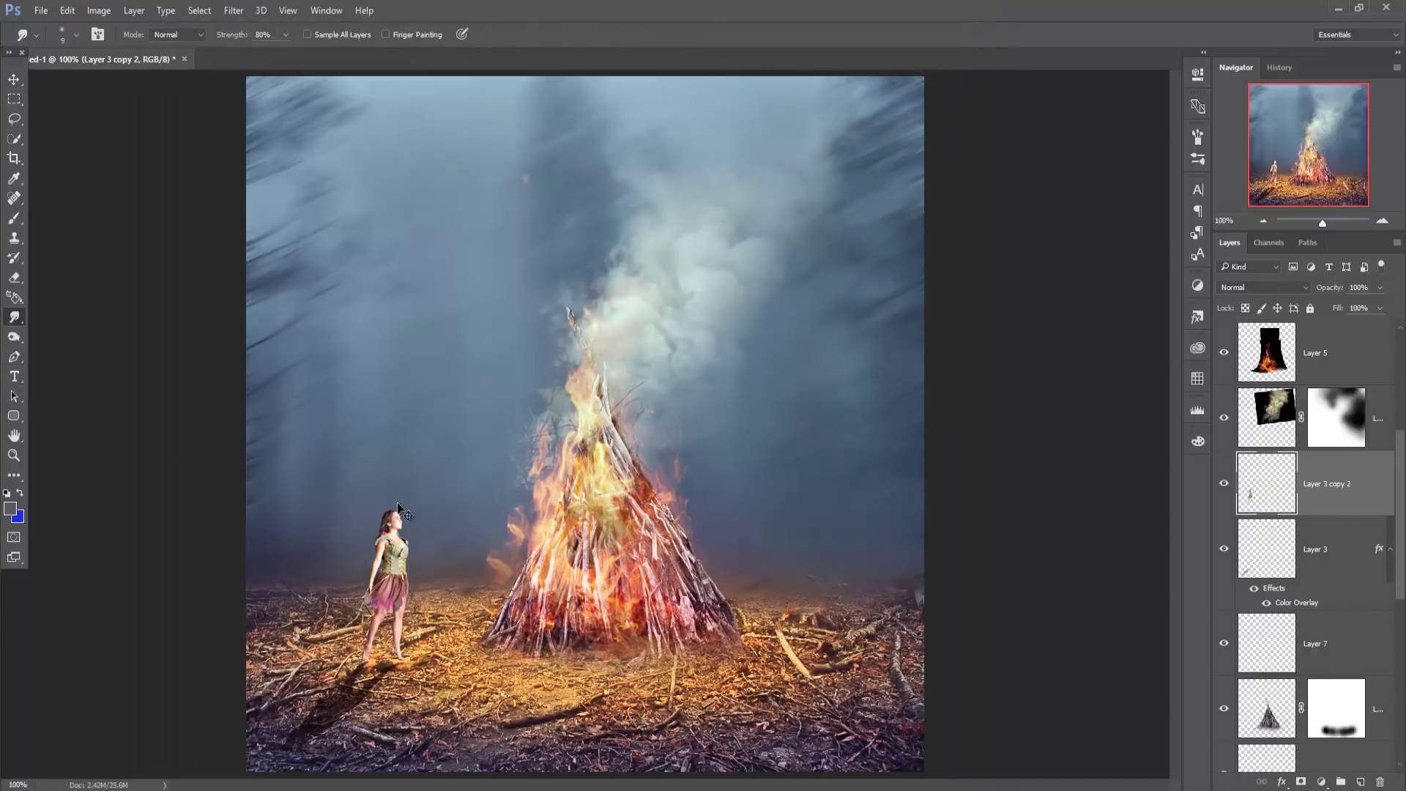
key("ctrl+plus")
key("ctrl+plus")
key("ctrl+plus")
left_click_drag(323, 549, 1171, 249)
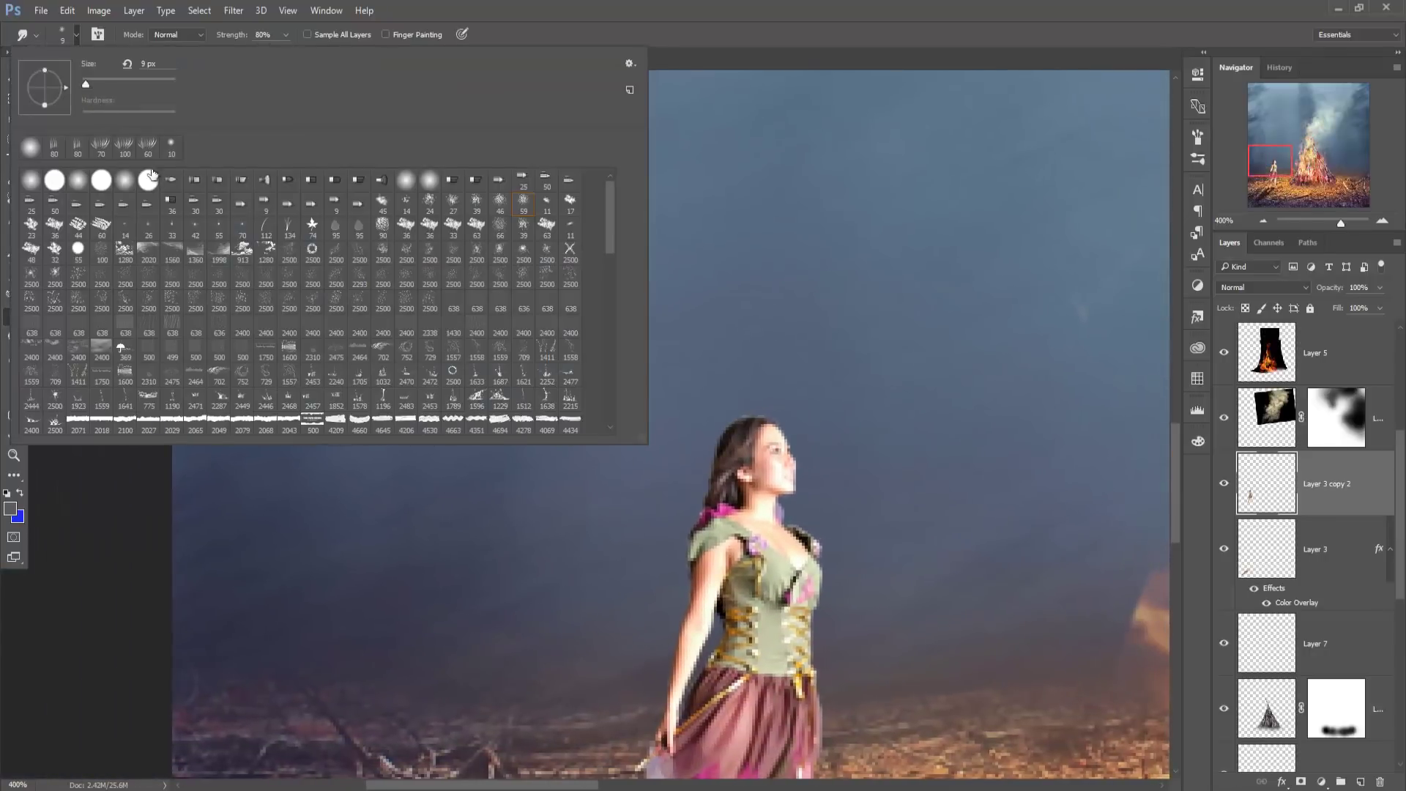
left_click(81, 185)
left_click(683, 98)
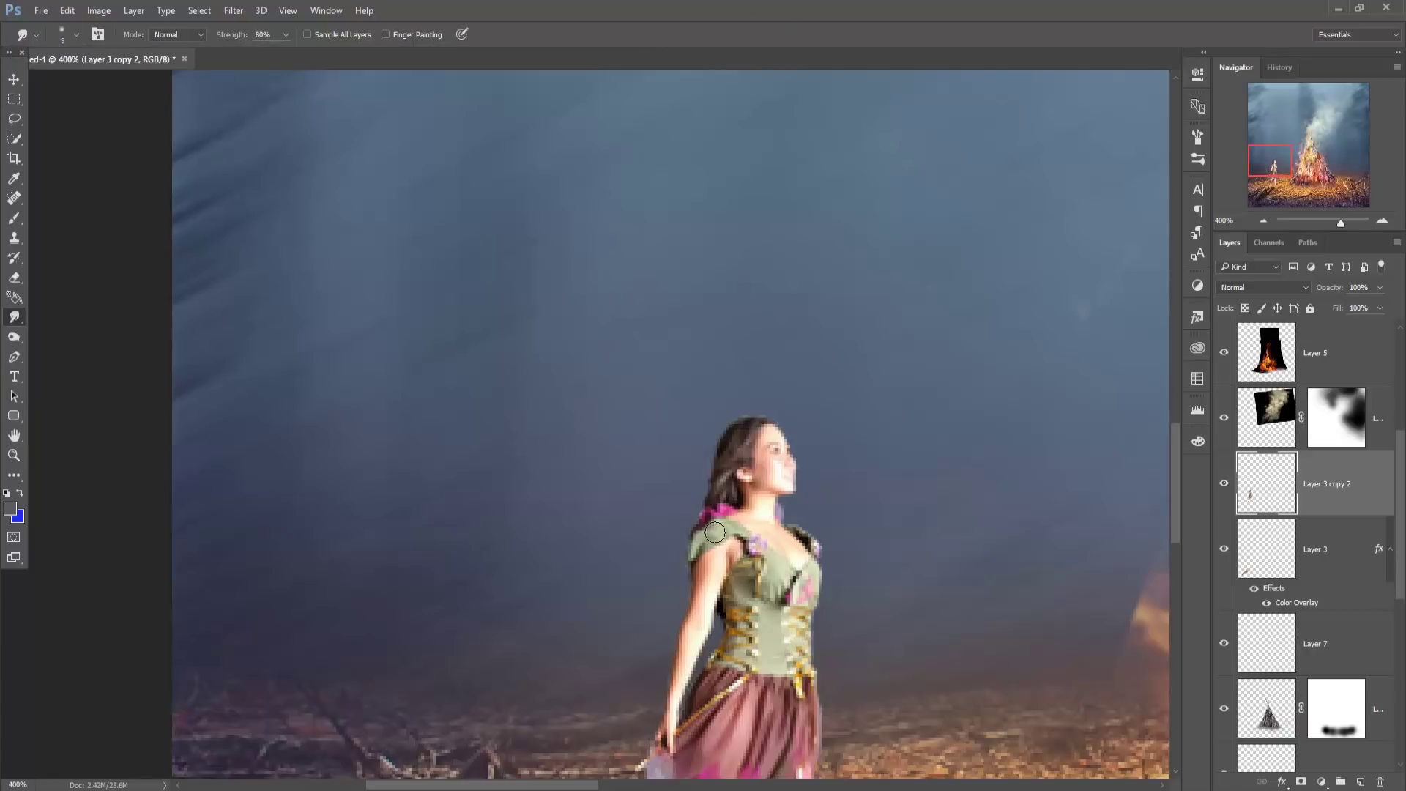
key("bracketleft")
key("bracketleft")
key("bracketleft")
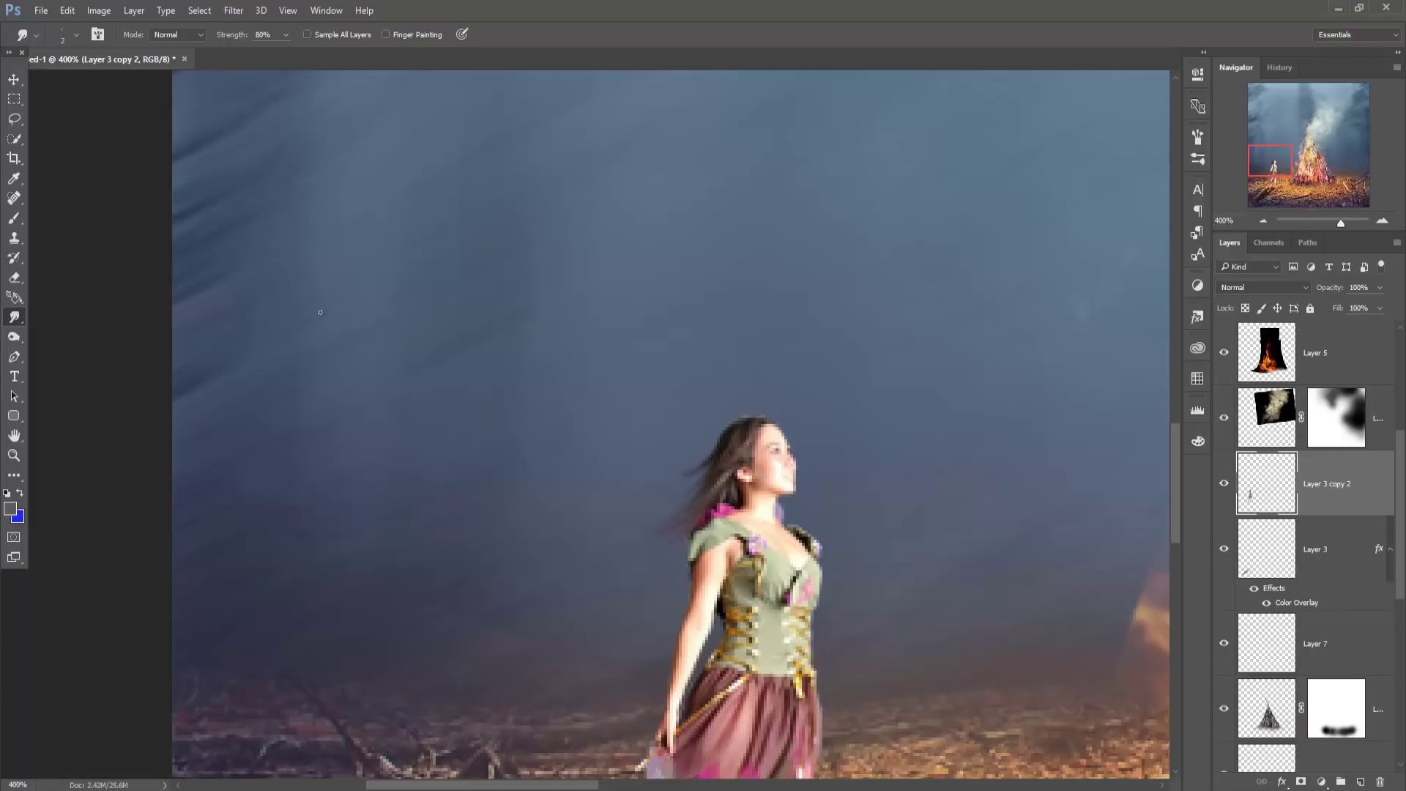
left_click(14, 79)
key("ctrl+minus")
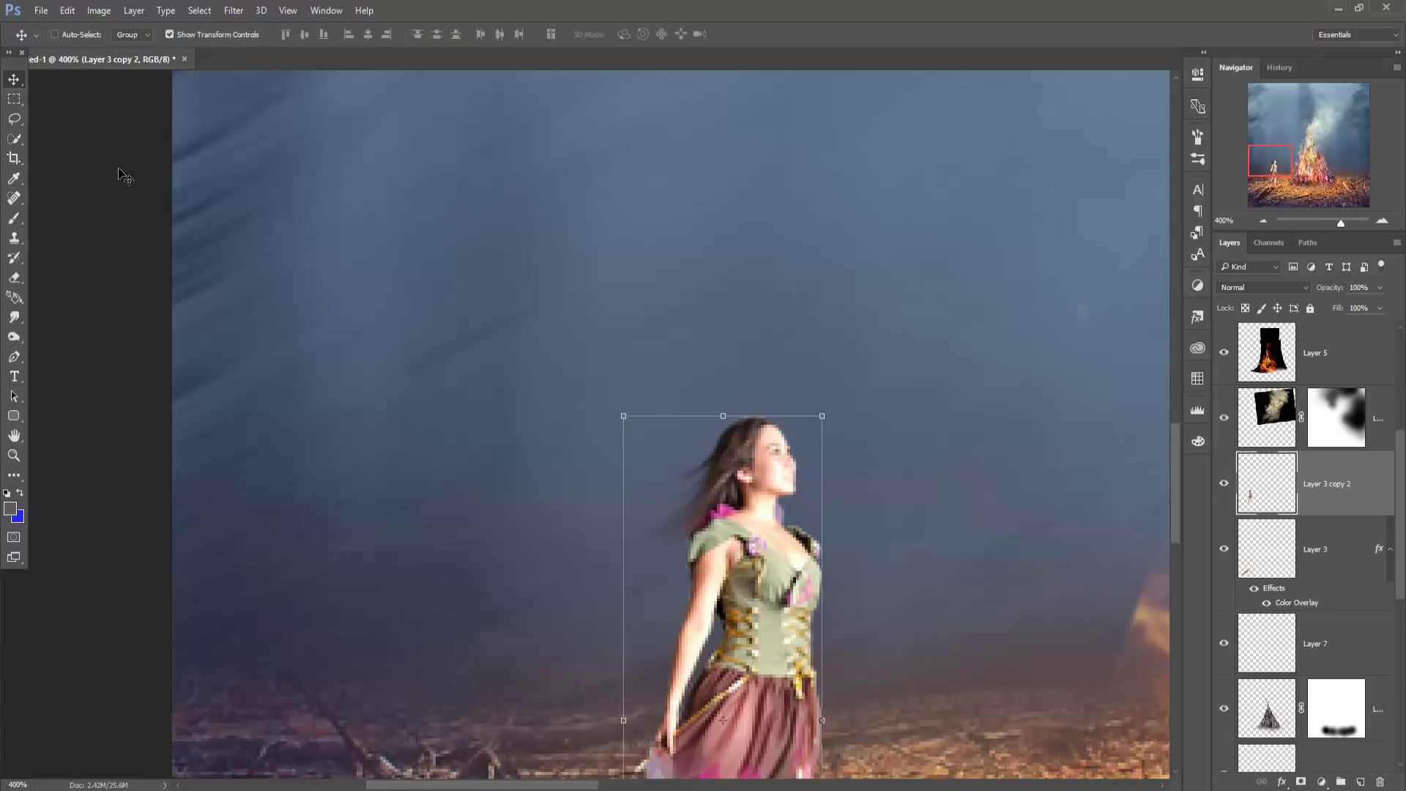
key("ctrl+minus")
key("ctrl+minus")
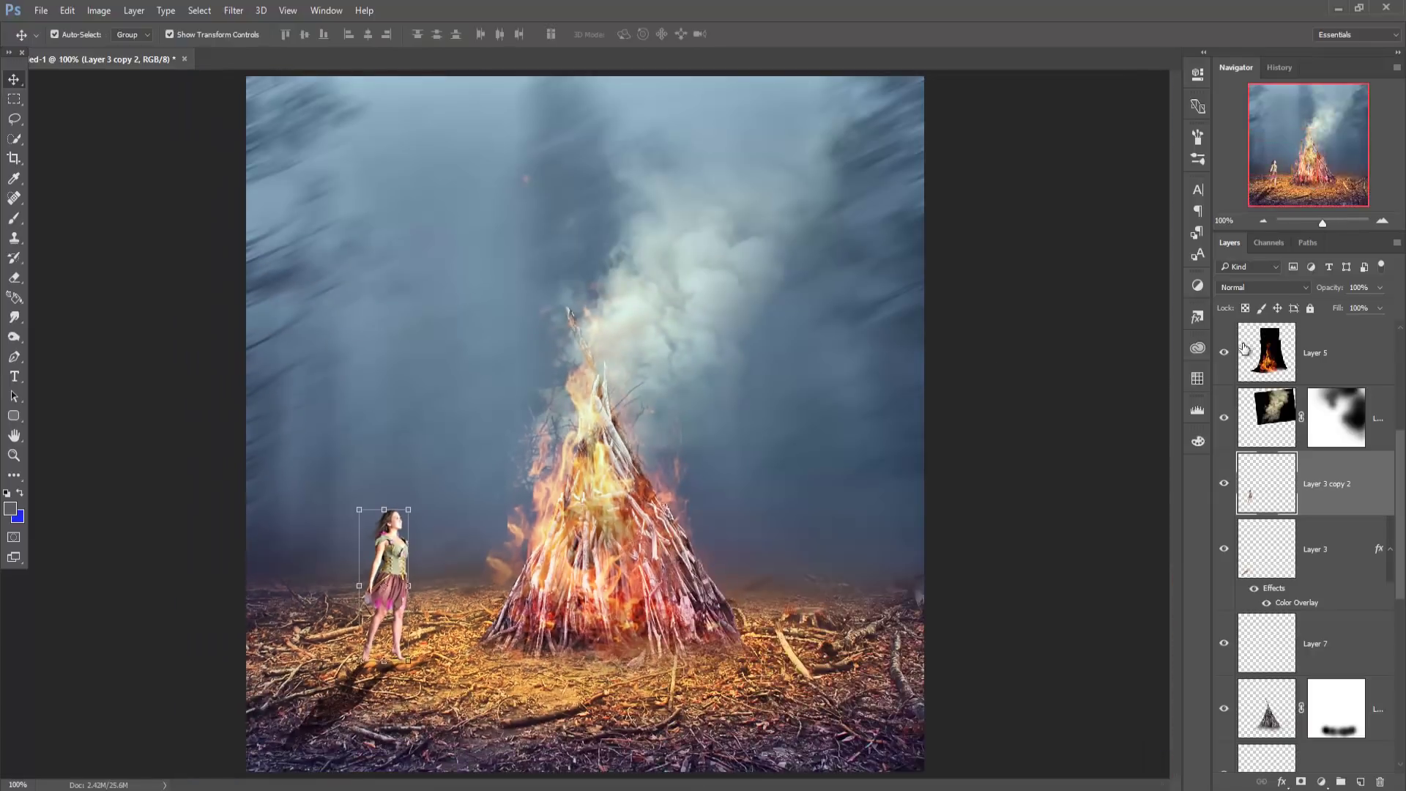
- Stamp all visible layers into a new merged Layer 10 with Ctrl+Shift+Alt+E
left_click(1387, 374)
scroll(1368, 350, "up", 4)
left_click(1367, 351)
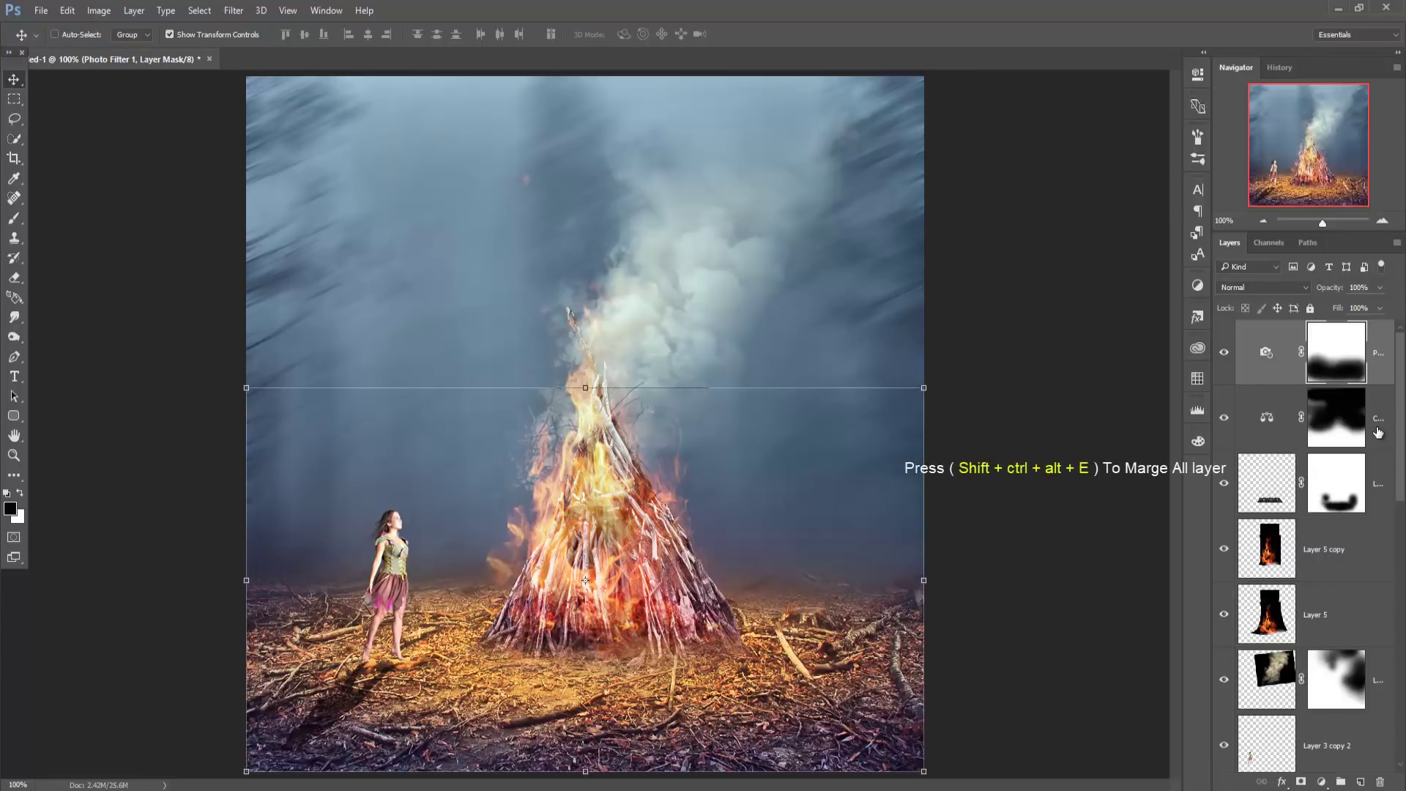
key("ctrl+shift+alt+e")
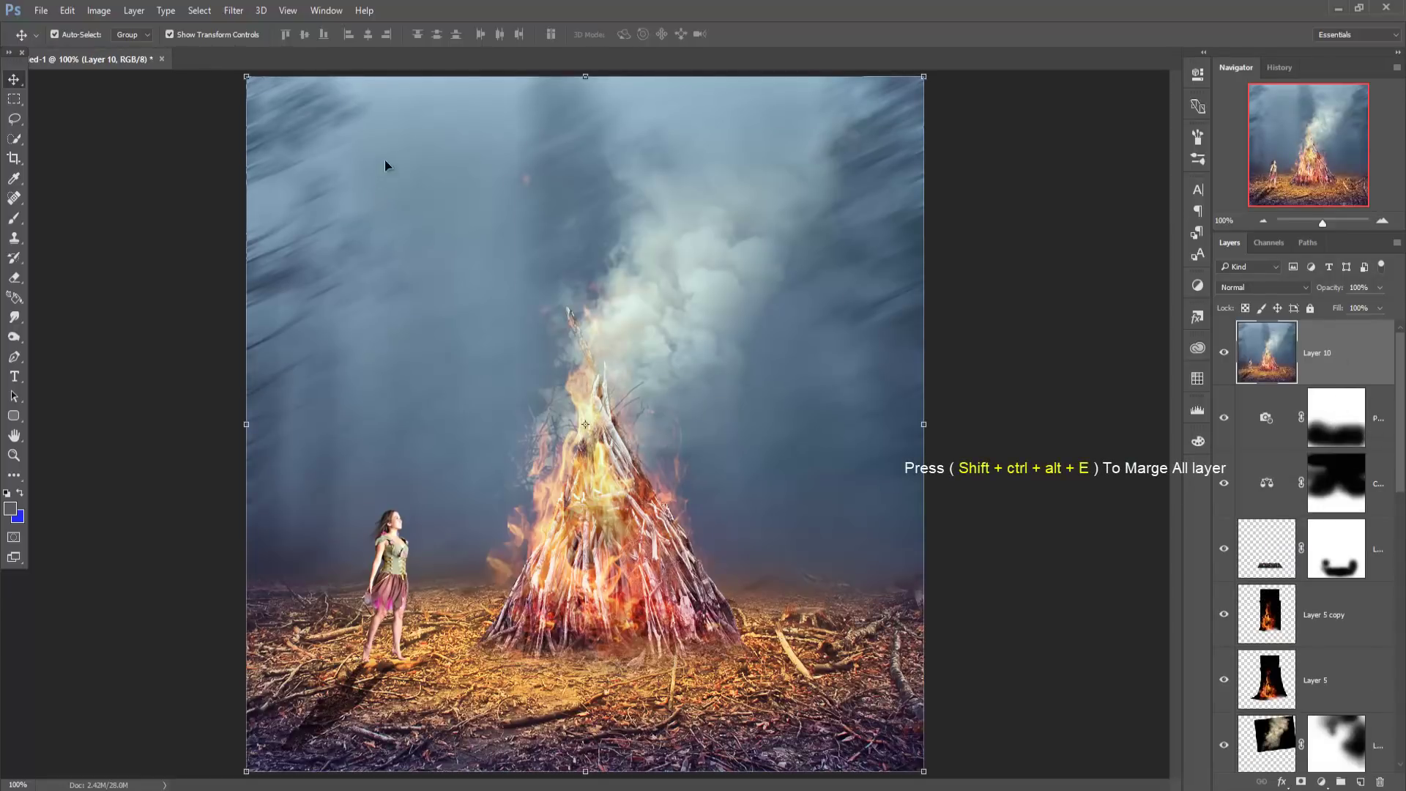
- In Camera Raw, add subtle highlight and shadow split toning plus a -18 post-crop vignette to Layer 10
left_click(234, 10)
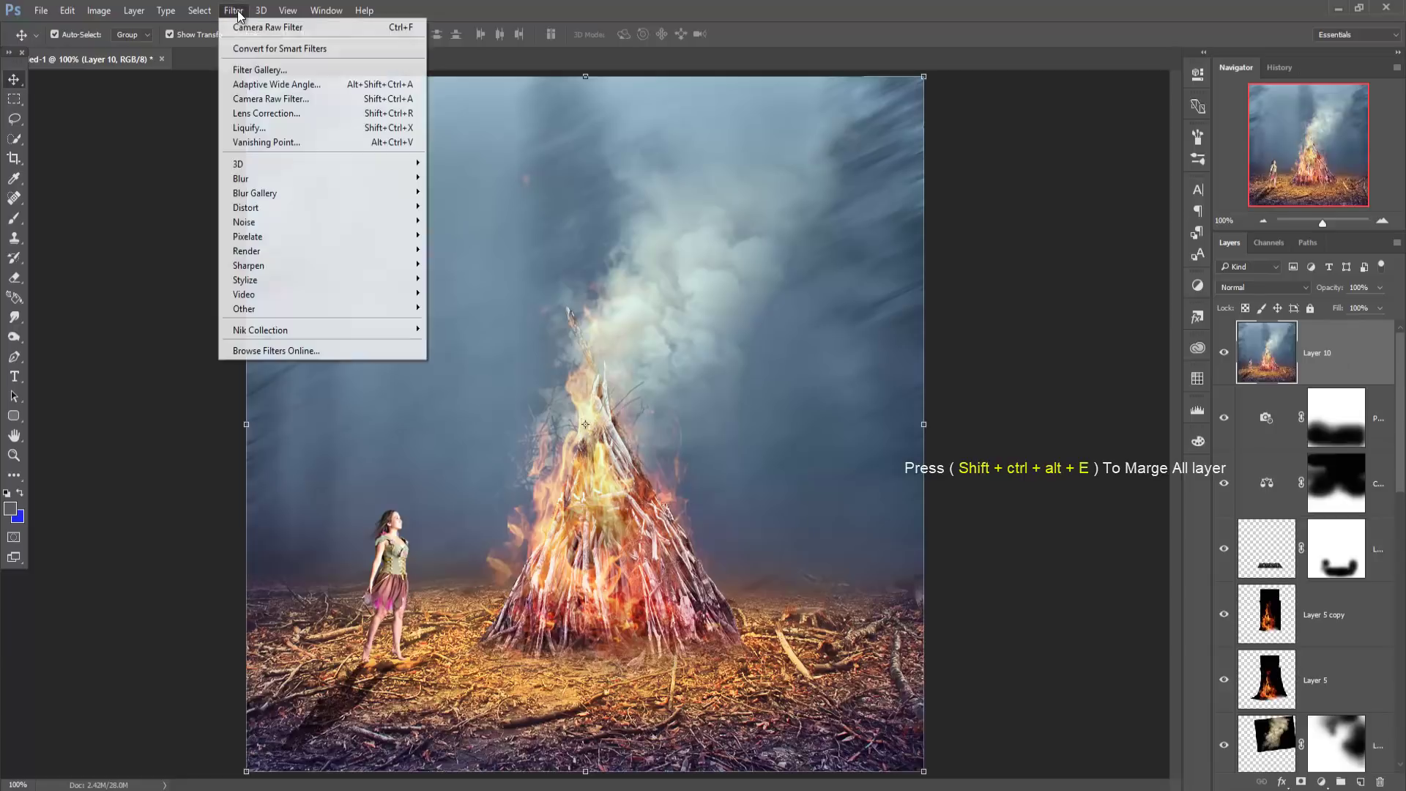
left_click(256, 99)
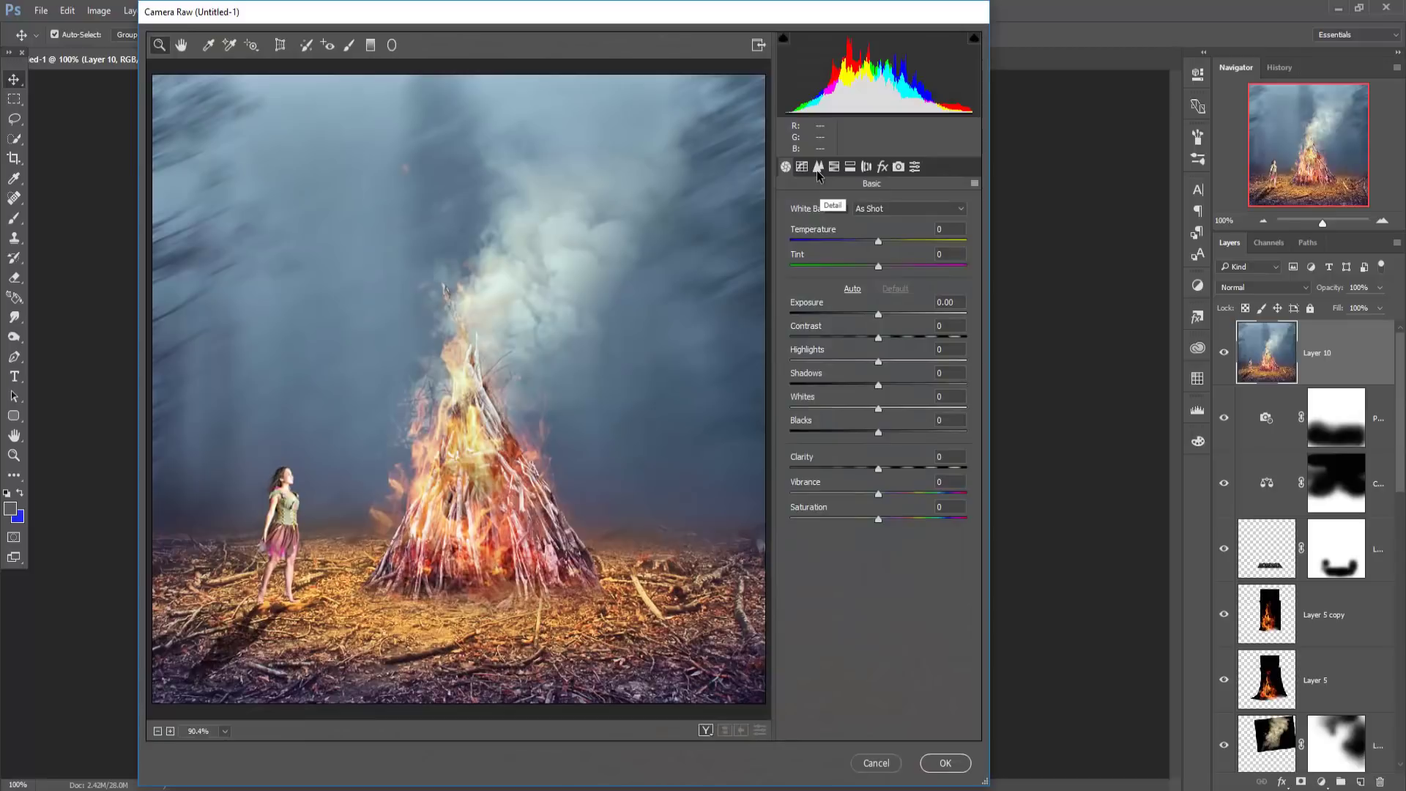
left_click(849, 167)
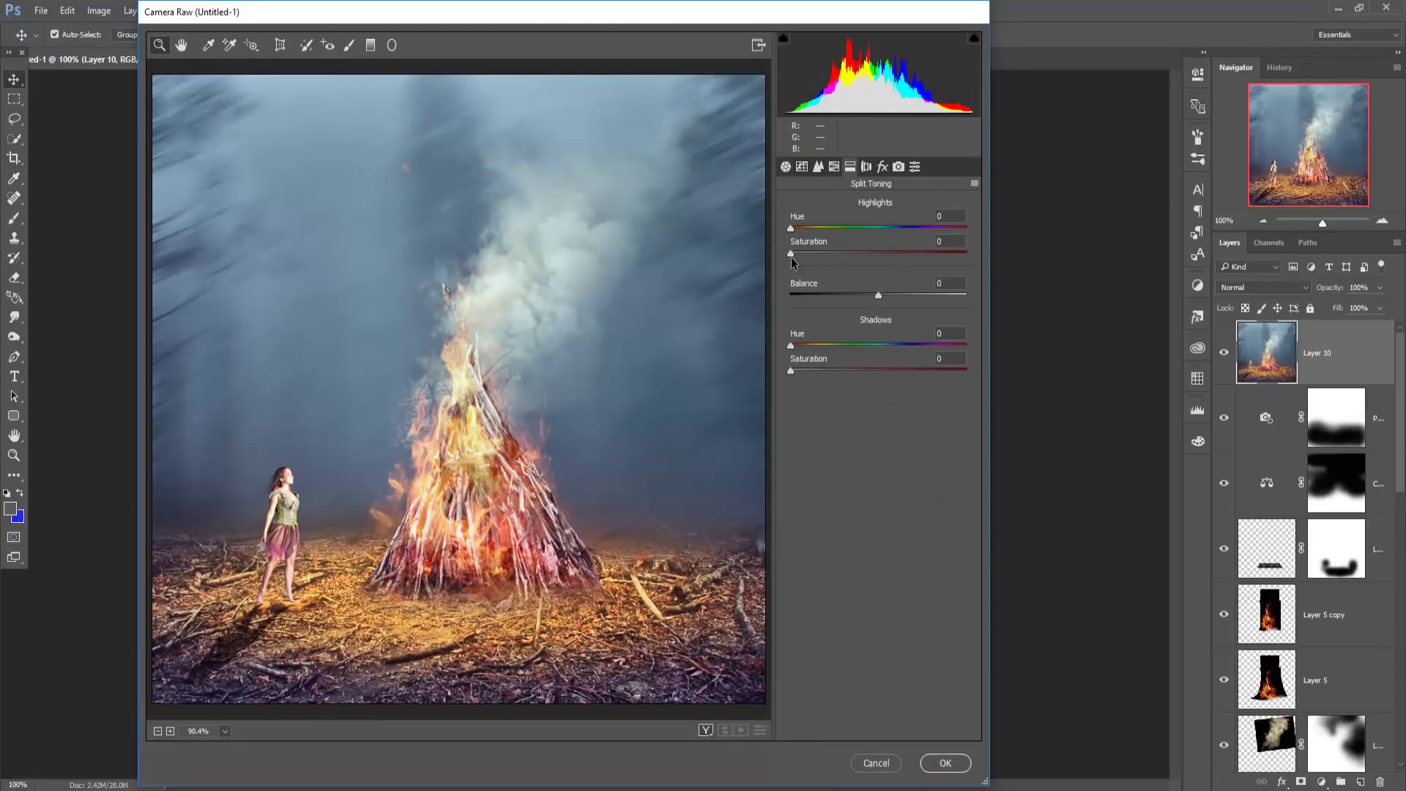
left_click_drag(790, 253, 807, 260)
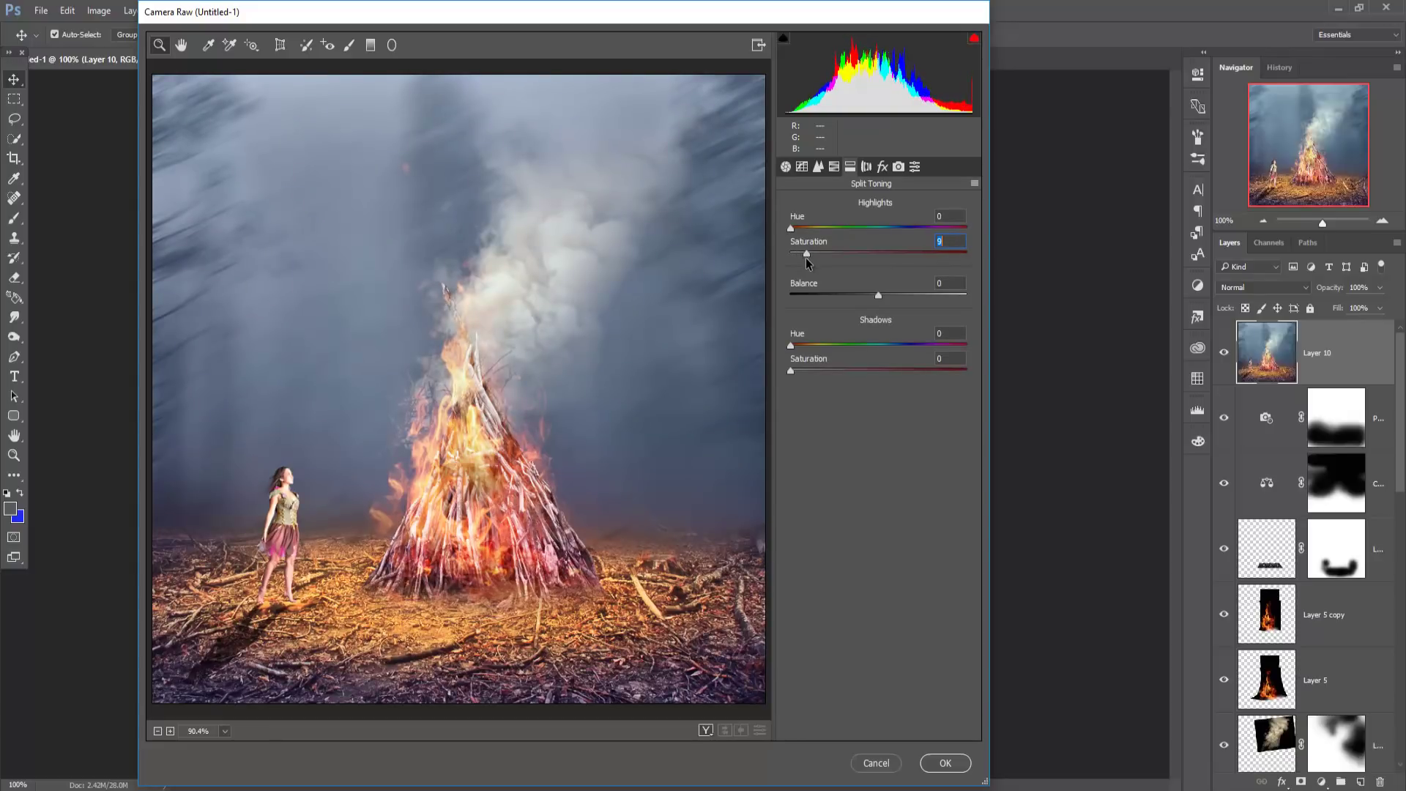
mouse_move(791, 345)
left_mouse_down()
mouse_move(817, 345)
mouse_move(804, 374)
mouse_move(886, 345)
left_mouse_up()
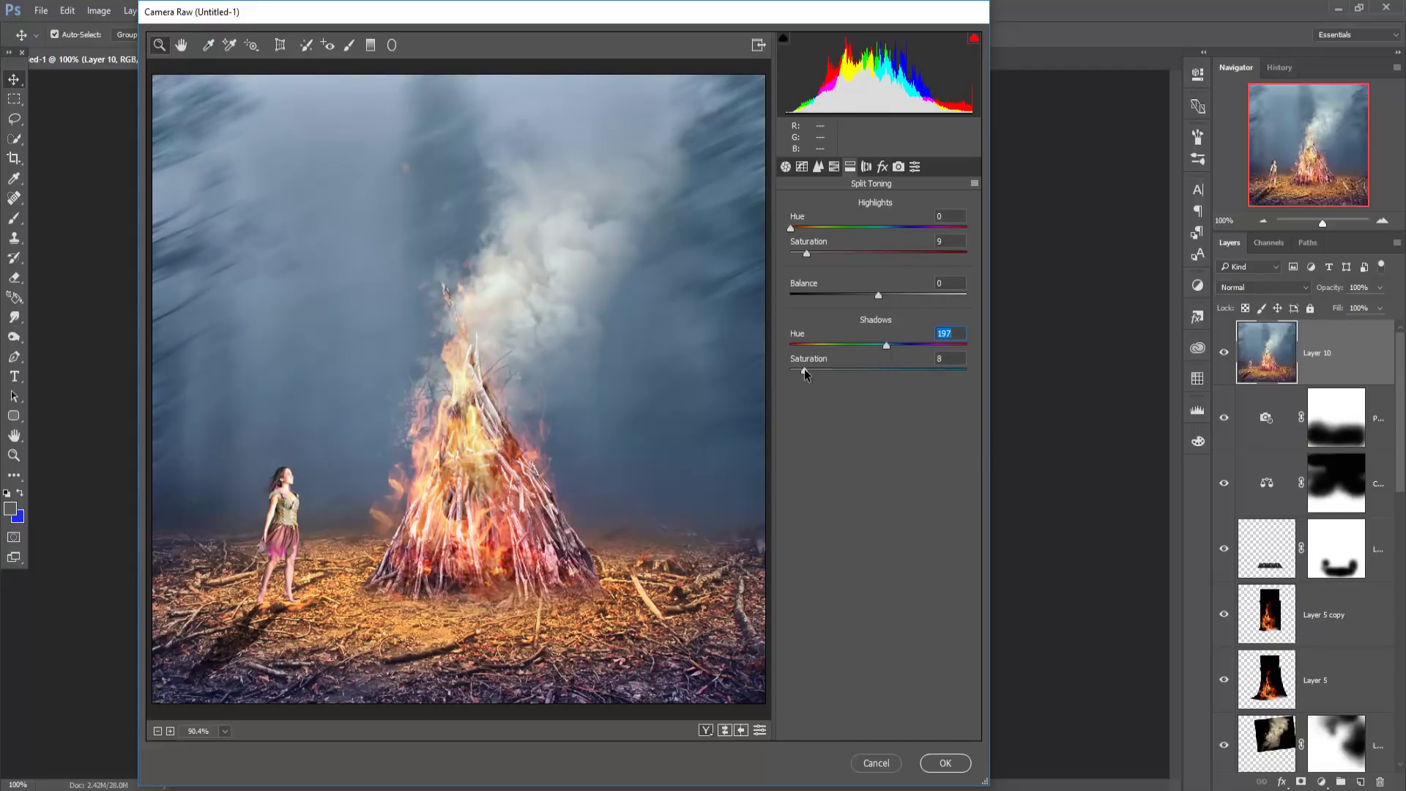
mouse_move(804, 370)
left_mouse_down()
mouse_move(828, 372)
mouse_move(806, 372)
left_mouse_up()
left_click_drag(887, 346, 798, 373)
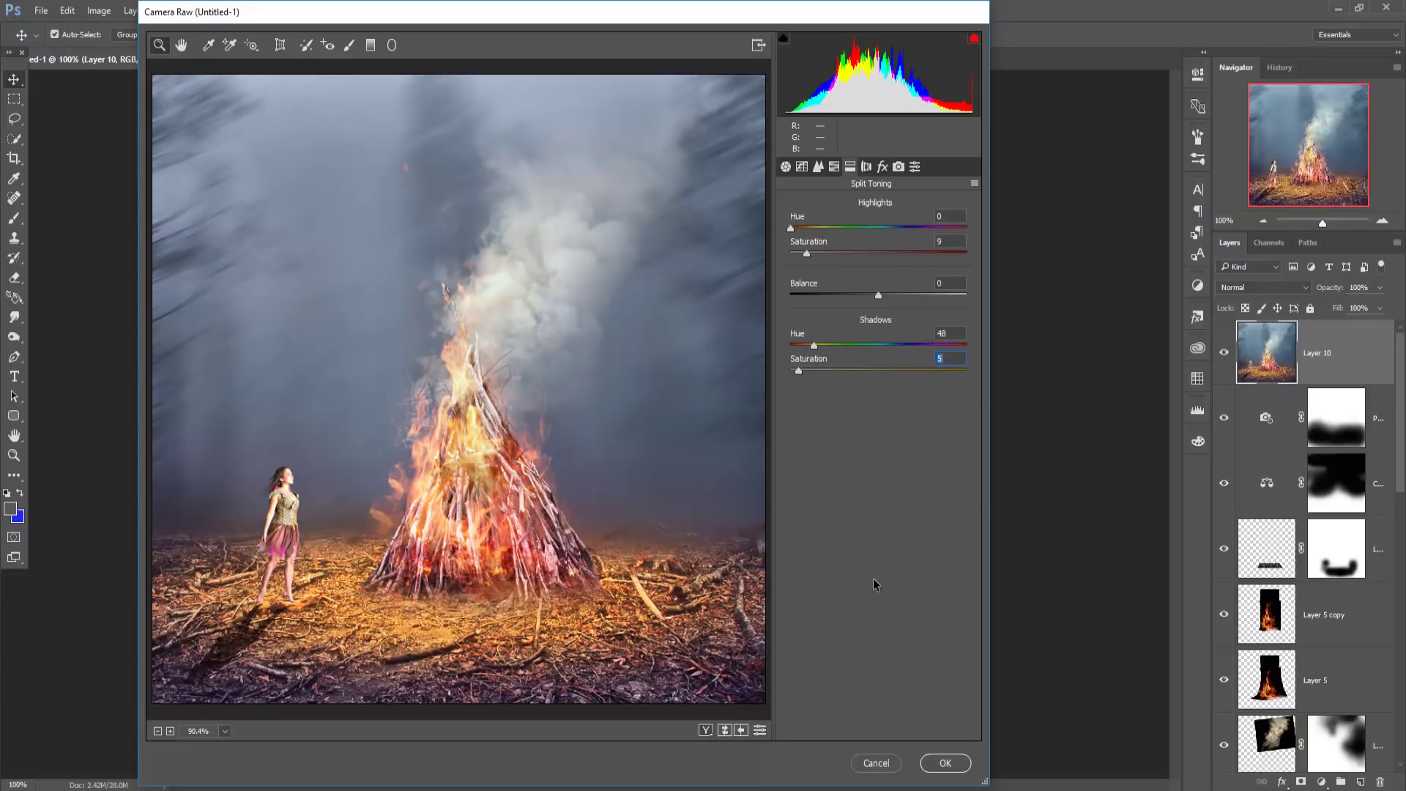
left_click(883, 168)
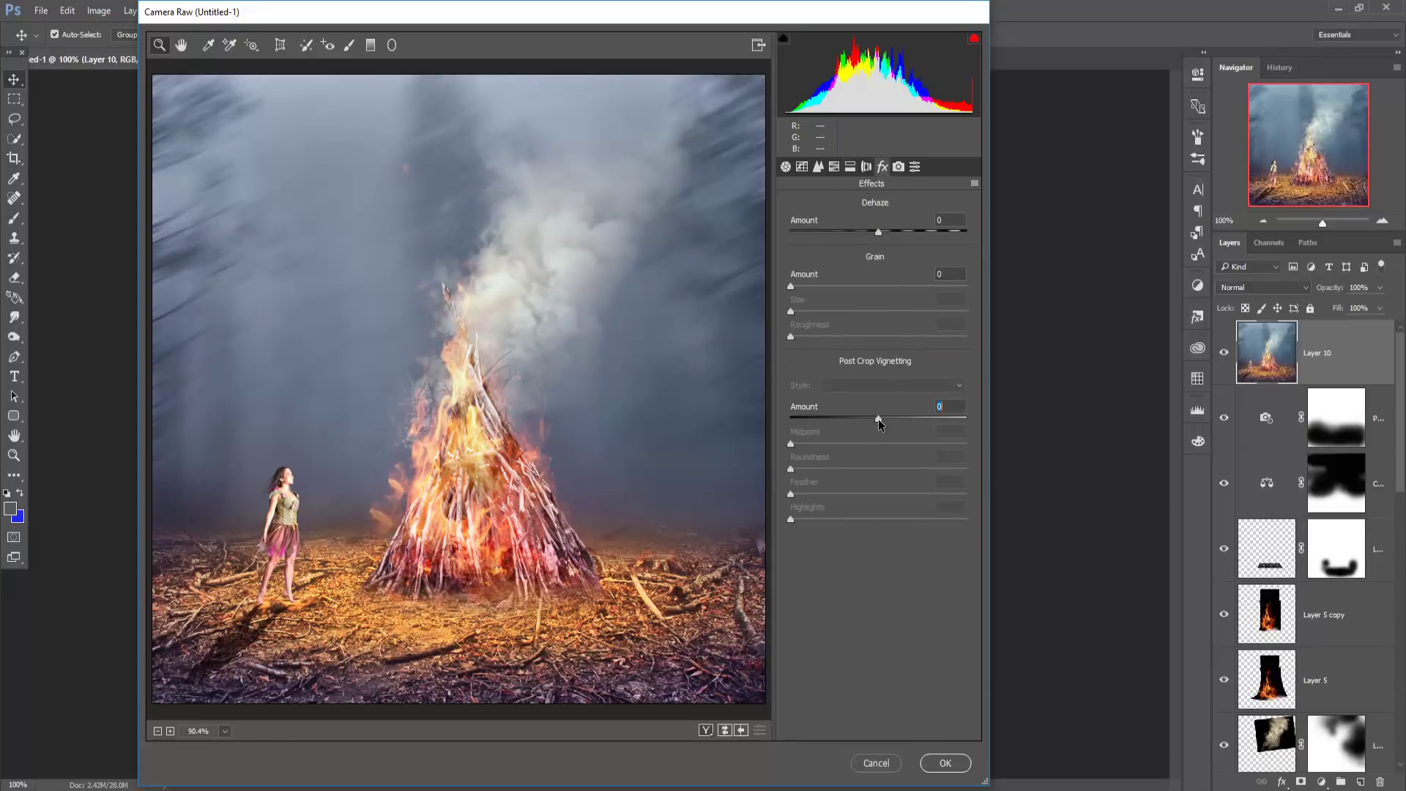
left_click_drag(877, 419, 862, 420)
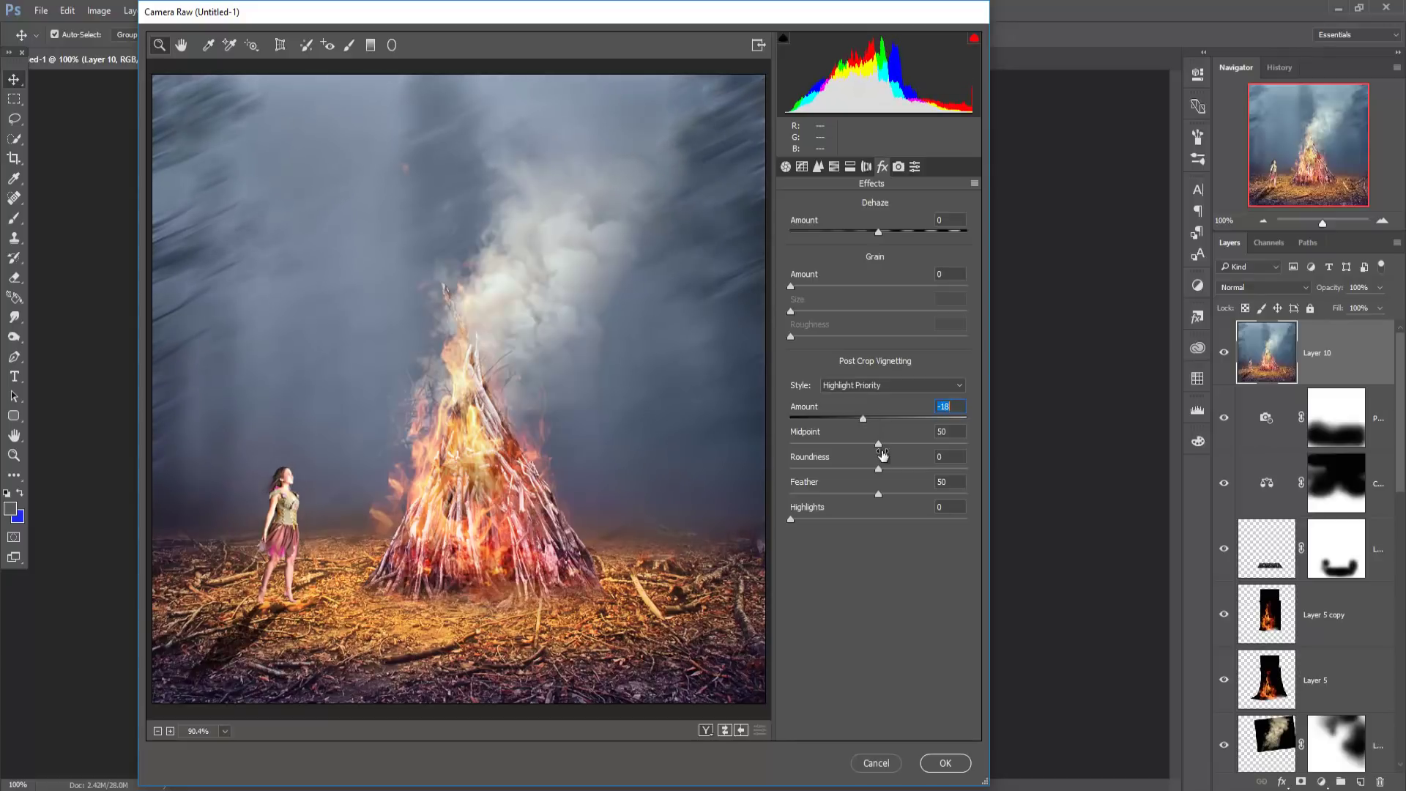
left_click(946, 763)
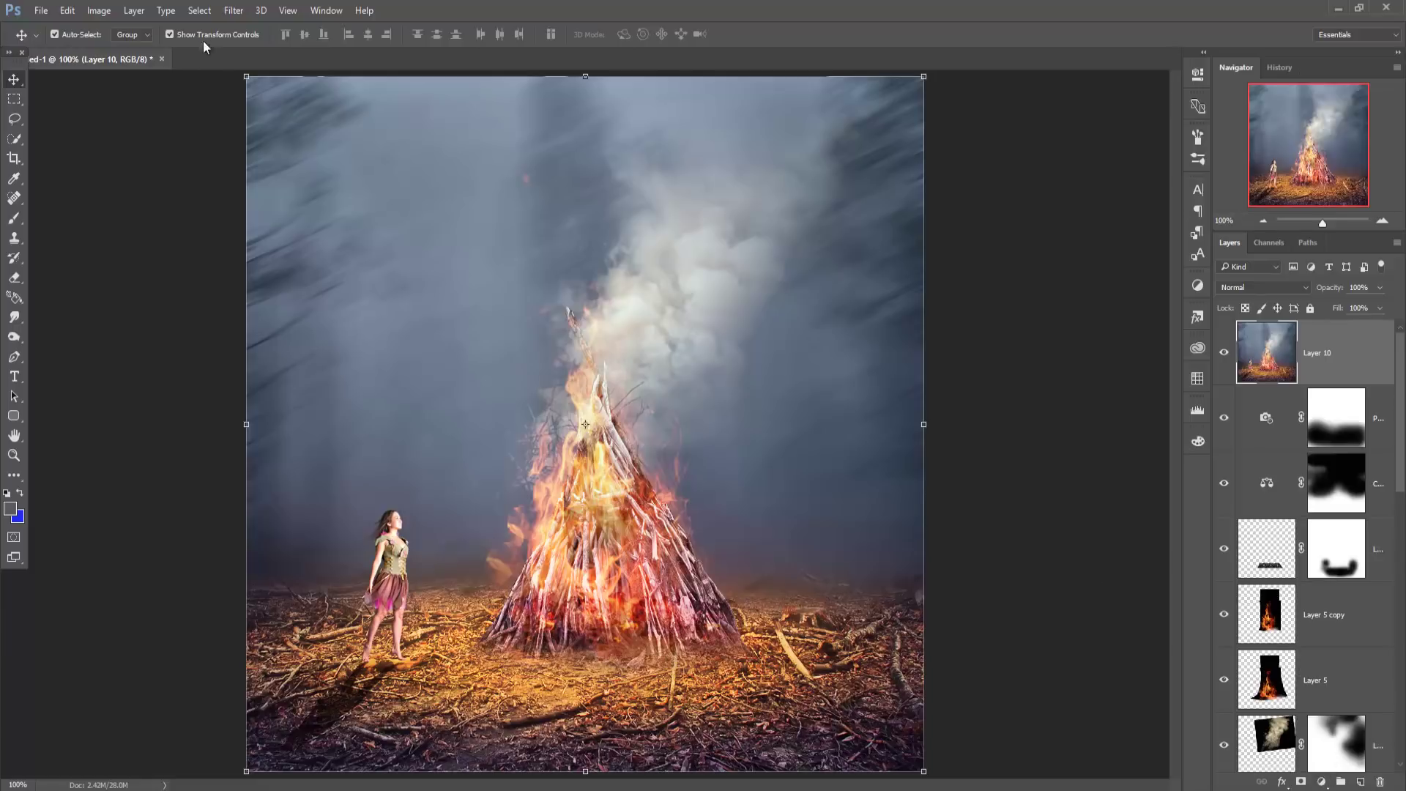
- Apply Color Efex Pro 4 Cross Processing at 23% strength with Highlights at 0%
left_click(234, 11)
mouse_move(262, 330)
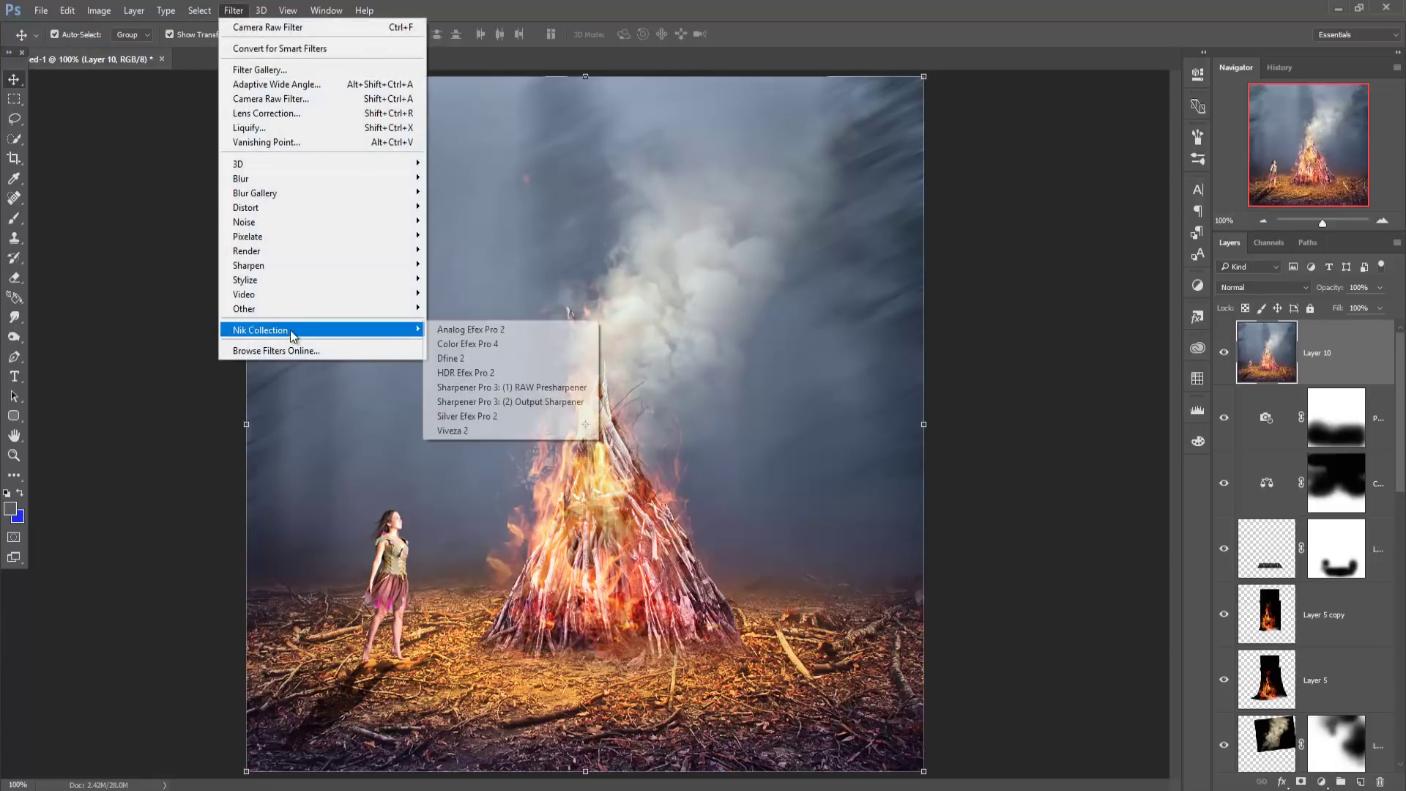
left_click(492, 344)
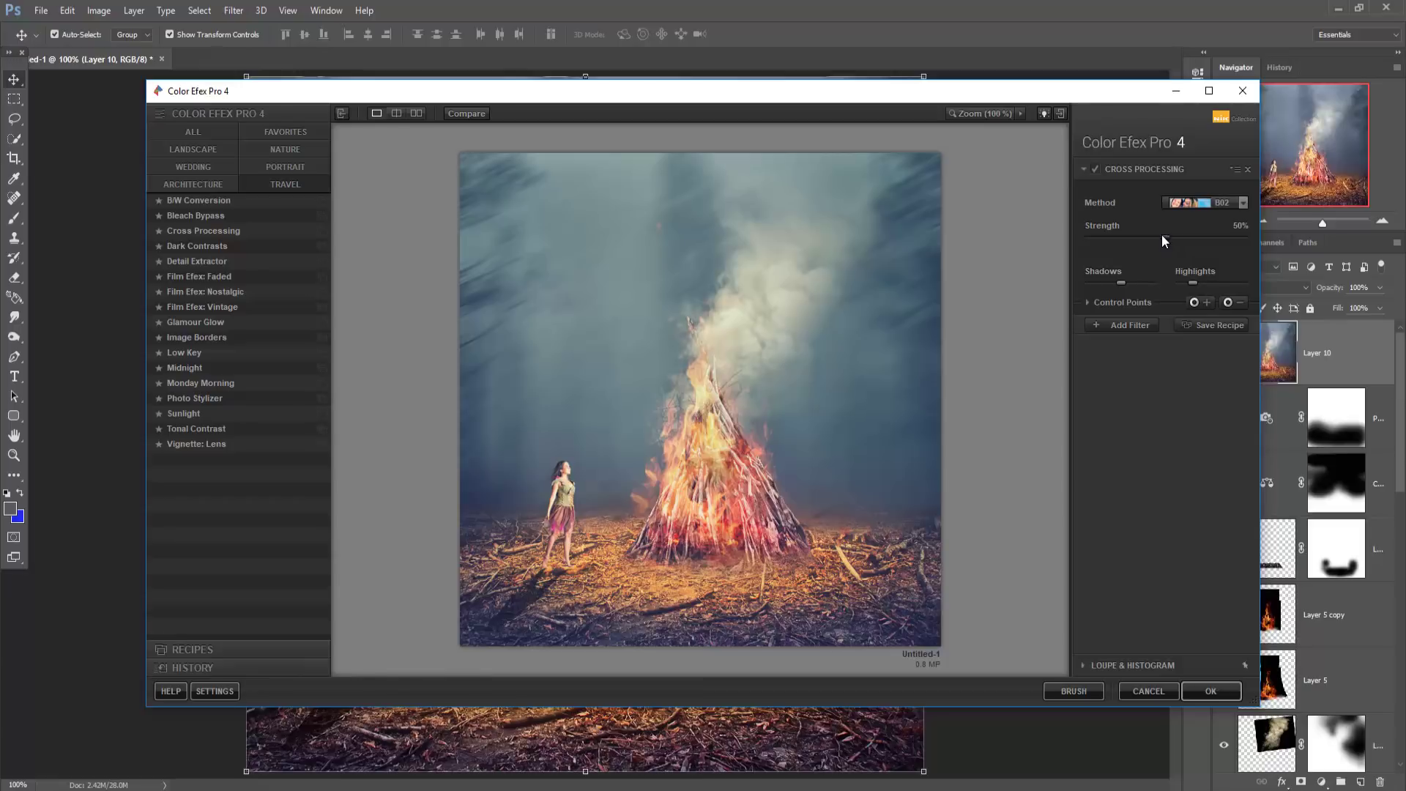
left_click_drag(1125, 238, 1110, 238)
left_click_drag(1187, 285, 1181, 287)
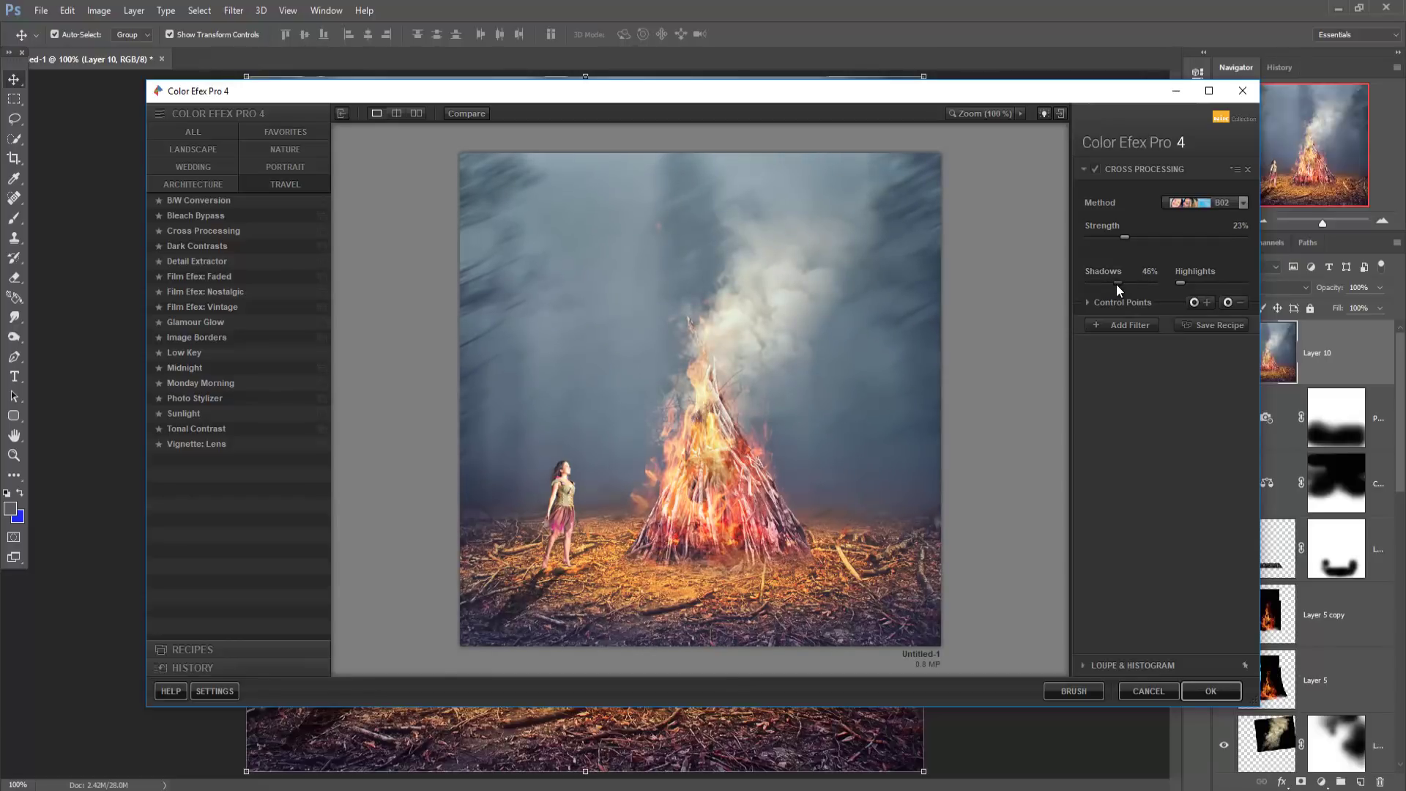
left_click(1208, 691)
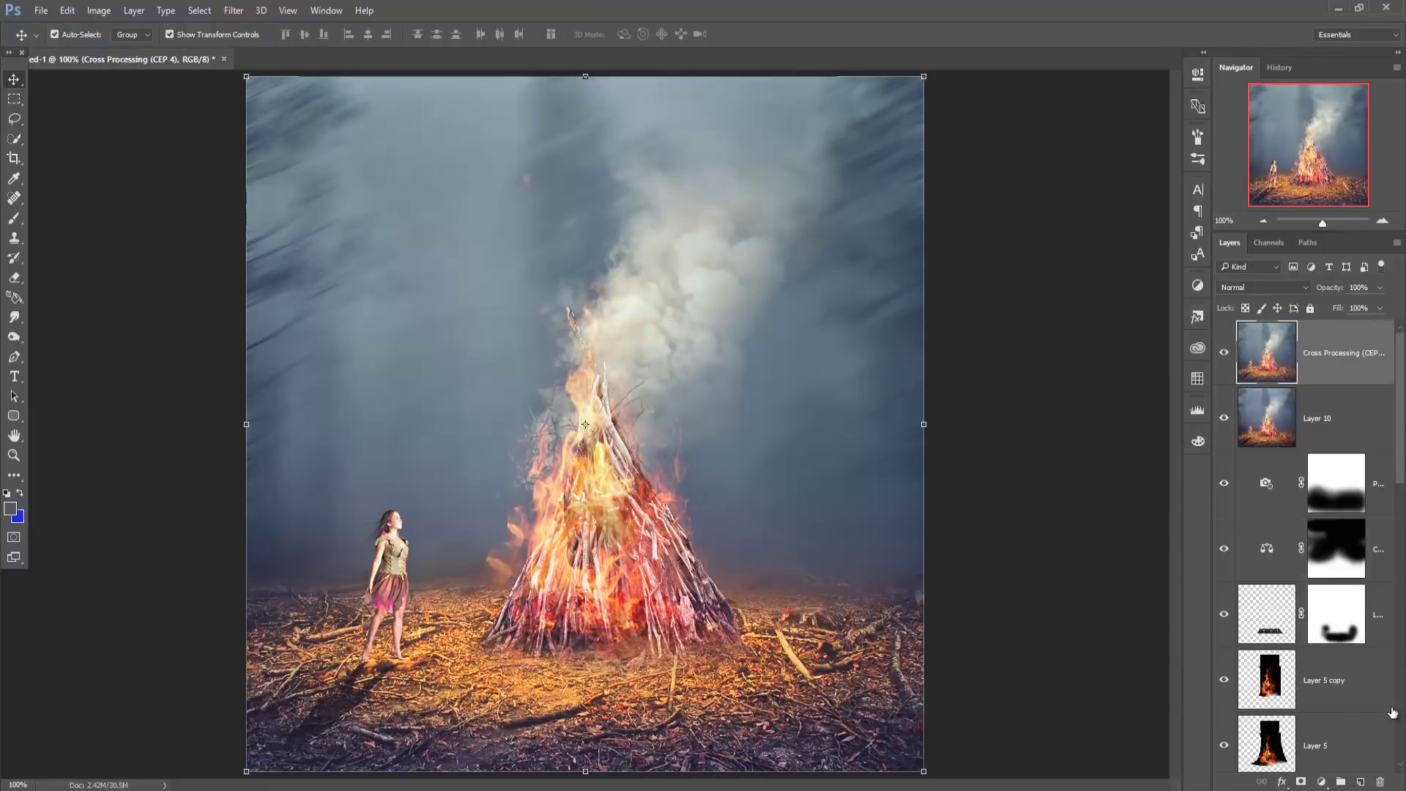
- On a new layer, paint a cyan glow over the top-left sky with a 1000 px brush
left_click(1360, 782)
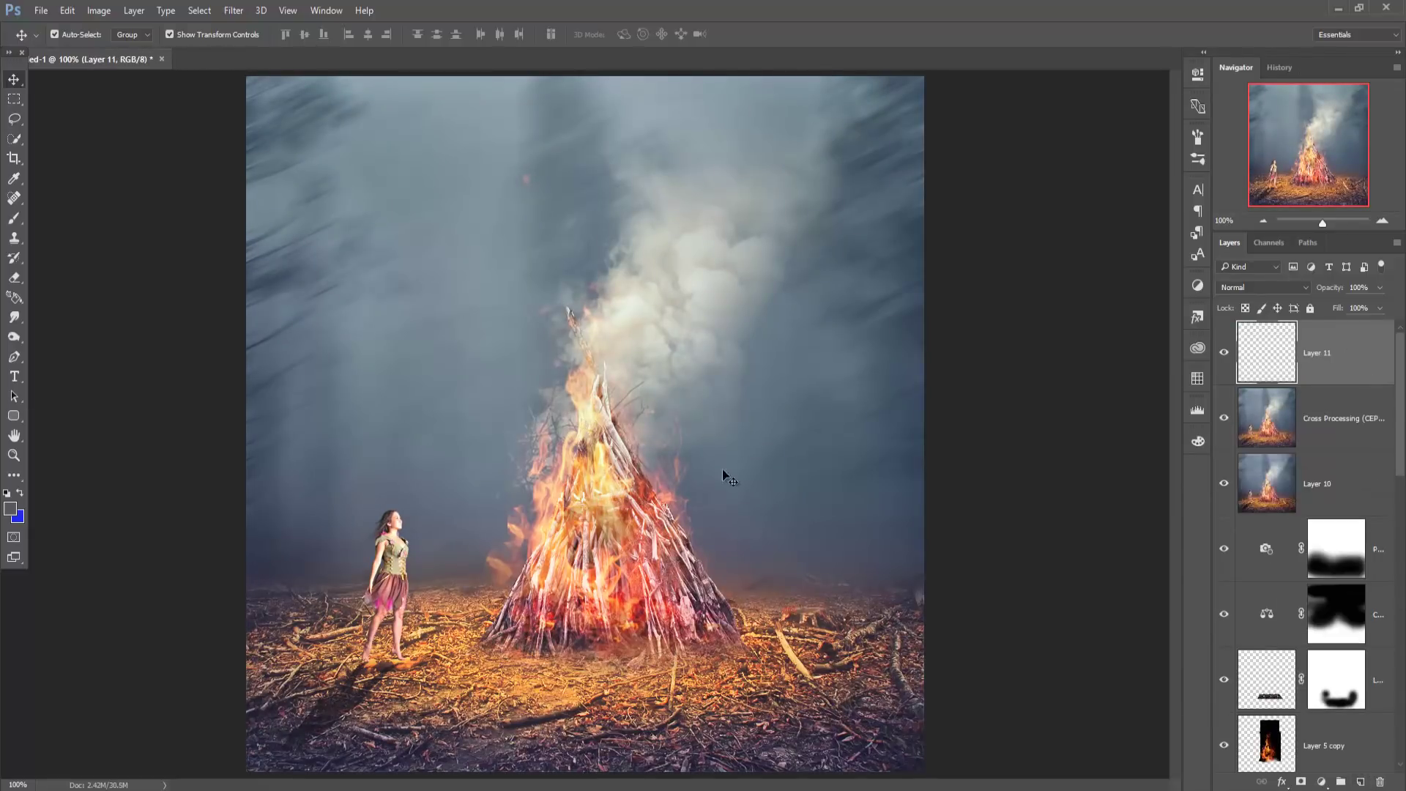
left_click(14, 223)
left_click(11, 508)
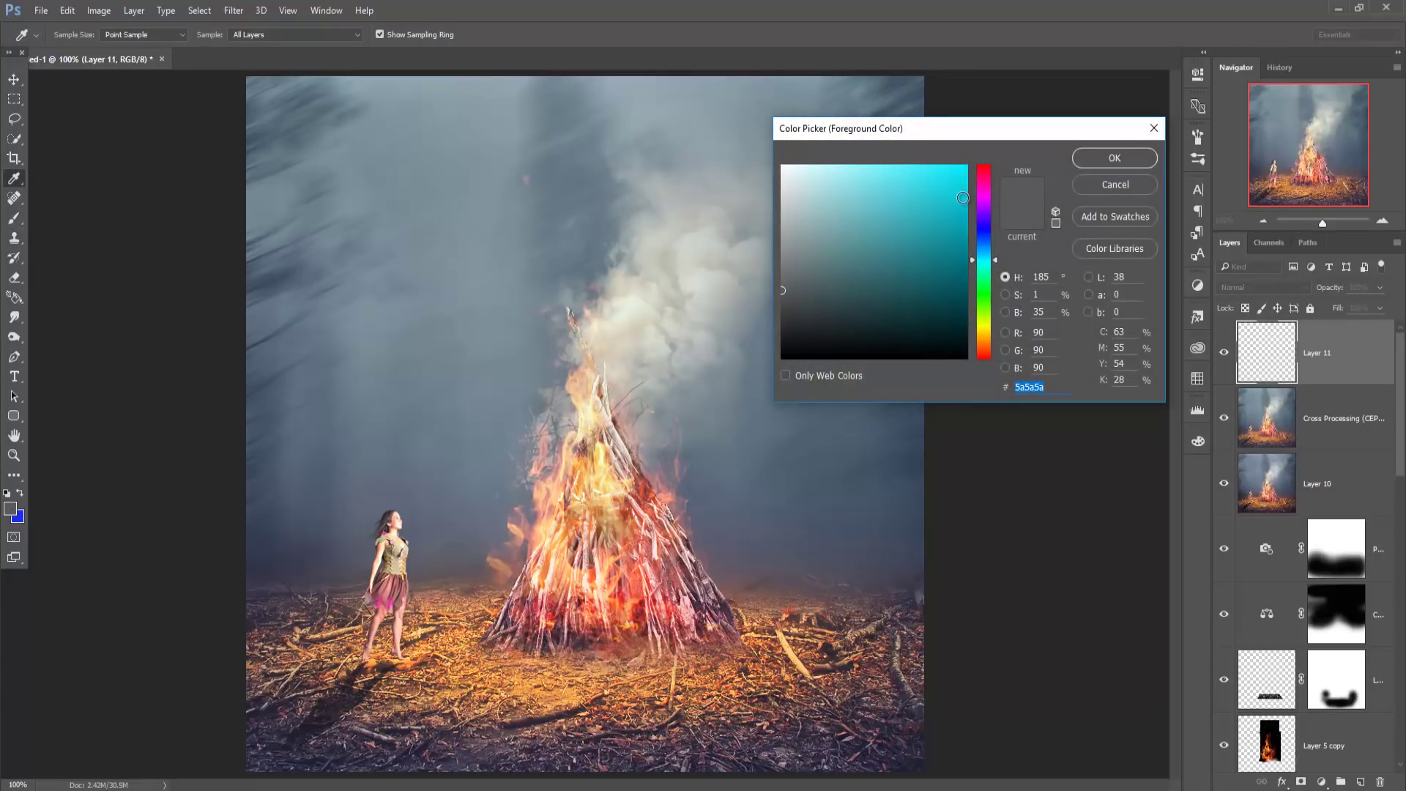
left_click(965, 201)
left_click(1107, 161)
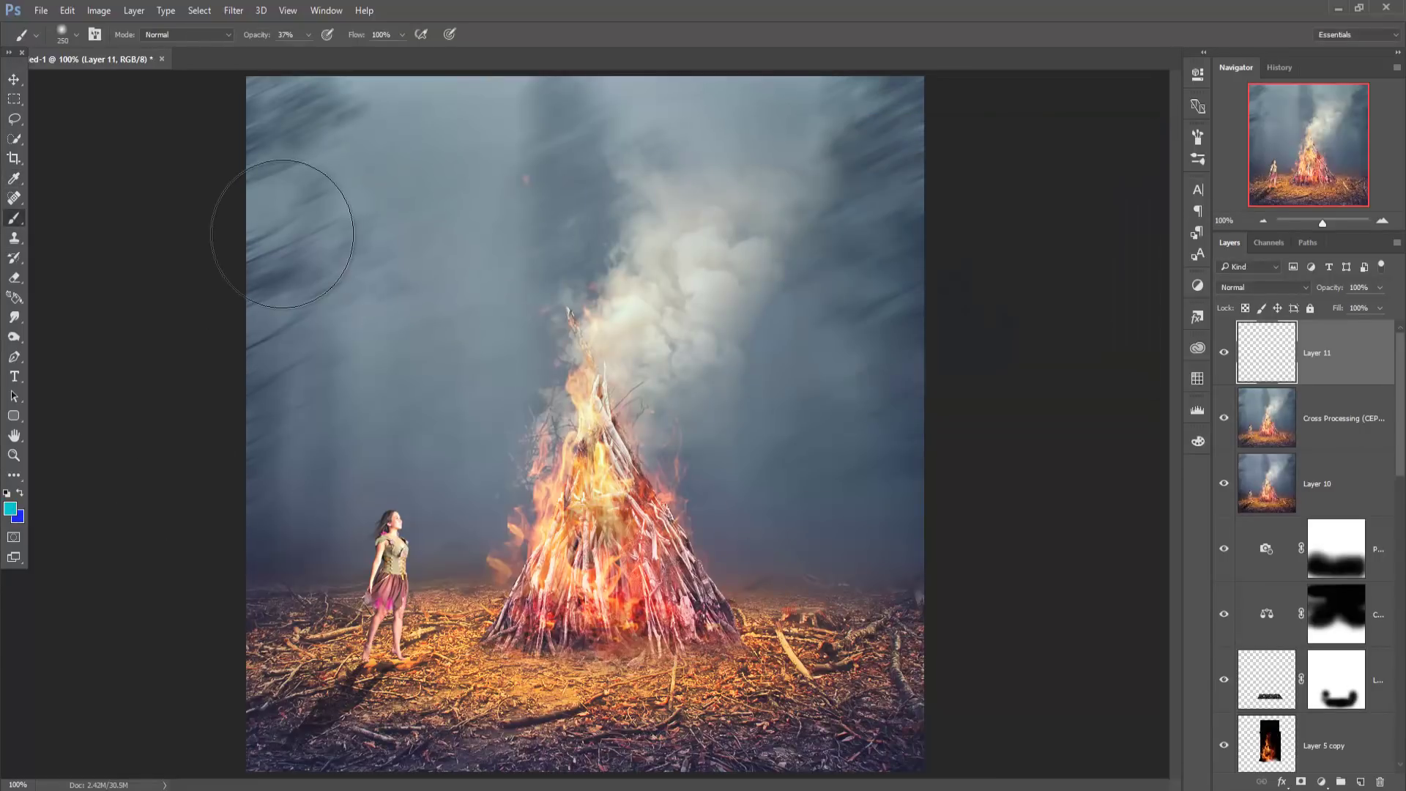
key("bracketright")
key("bracketright")
key("bracketright")
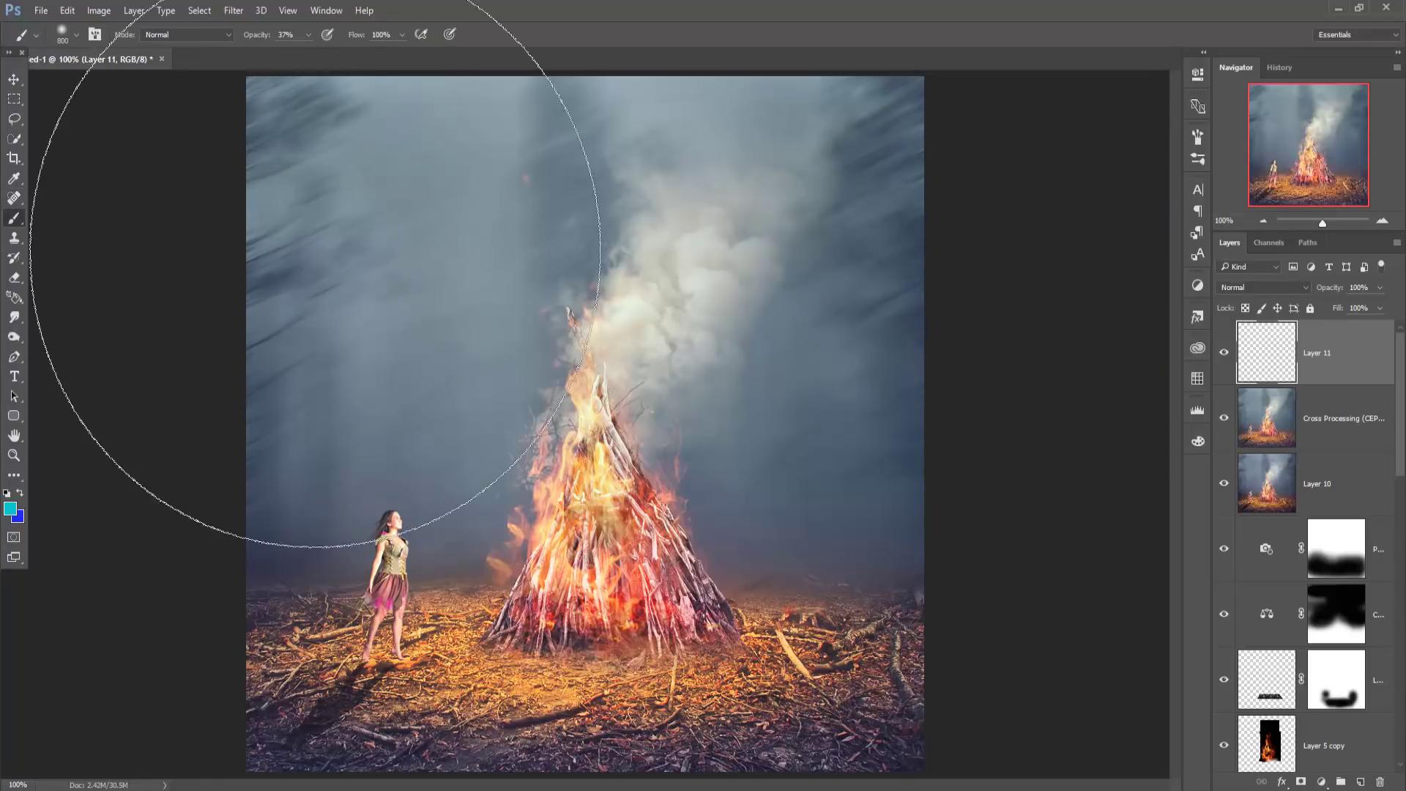
left_click_drag(282, 145, 300, 177)
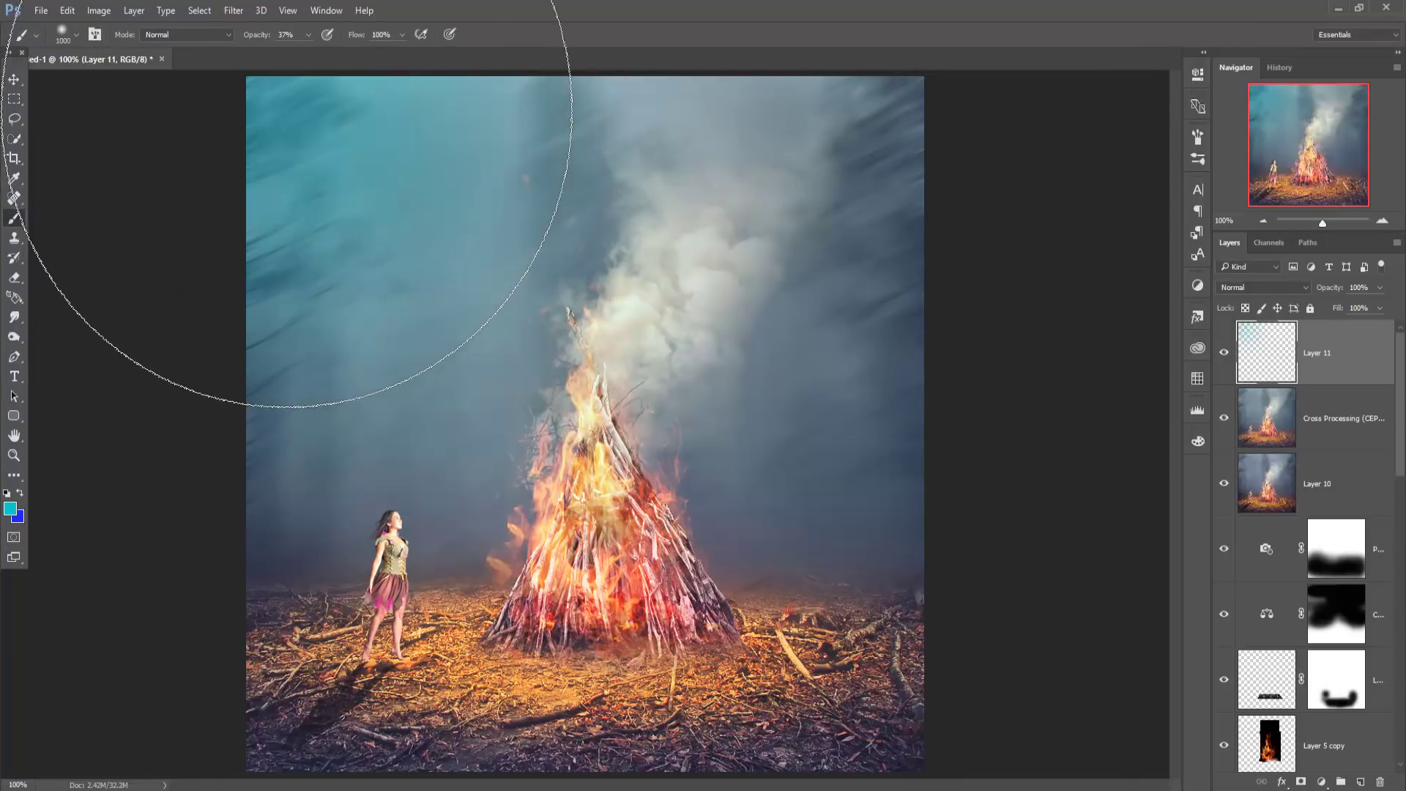
- Set Layer 11's blend mode to Overlay
left_click(1310, 267)
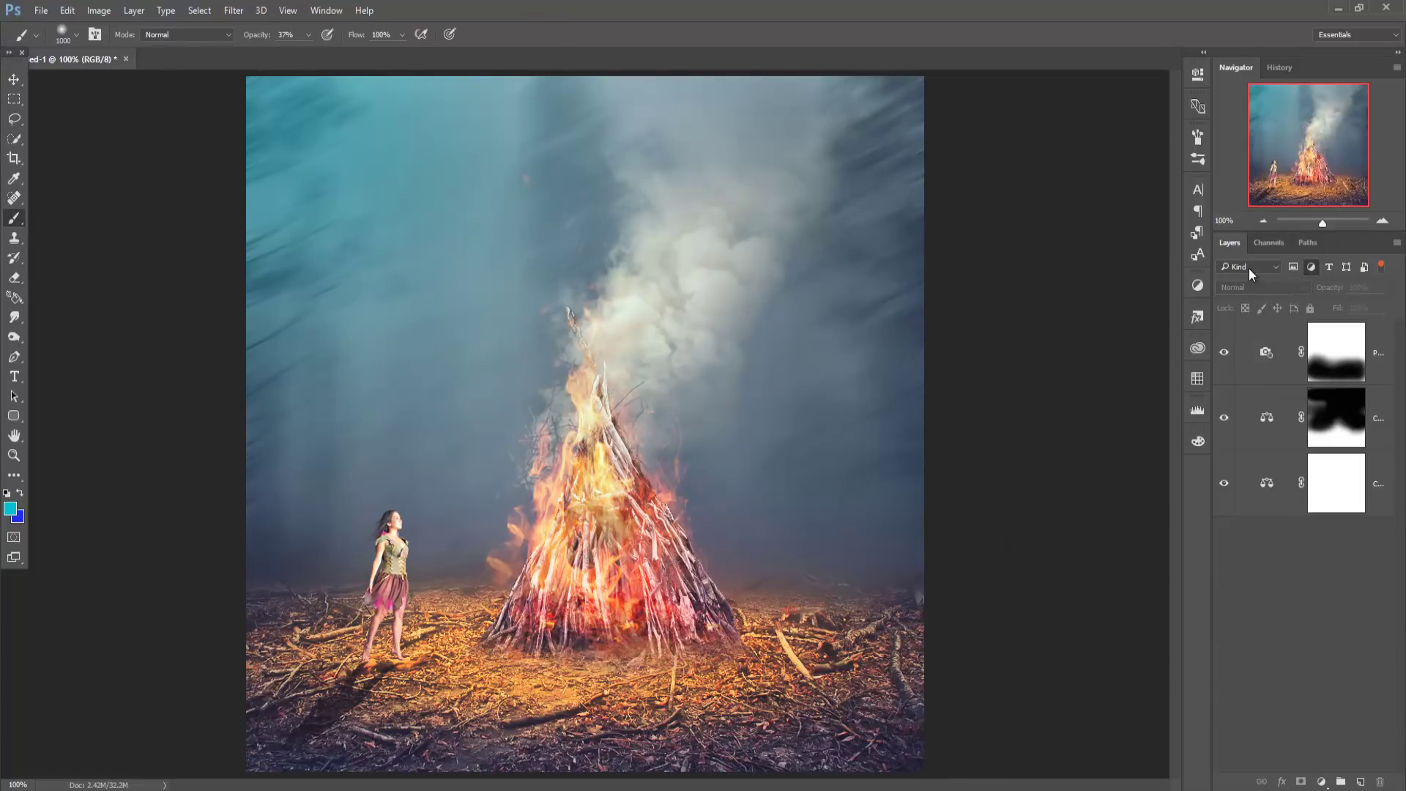
left_click(1293, 266)
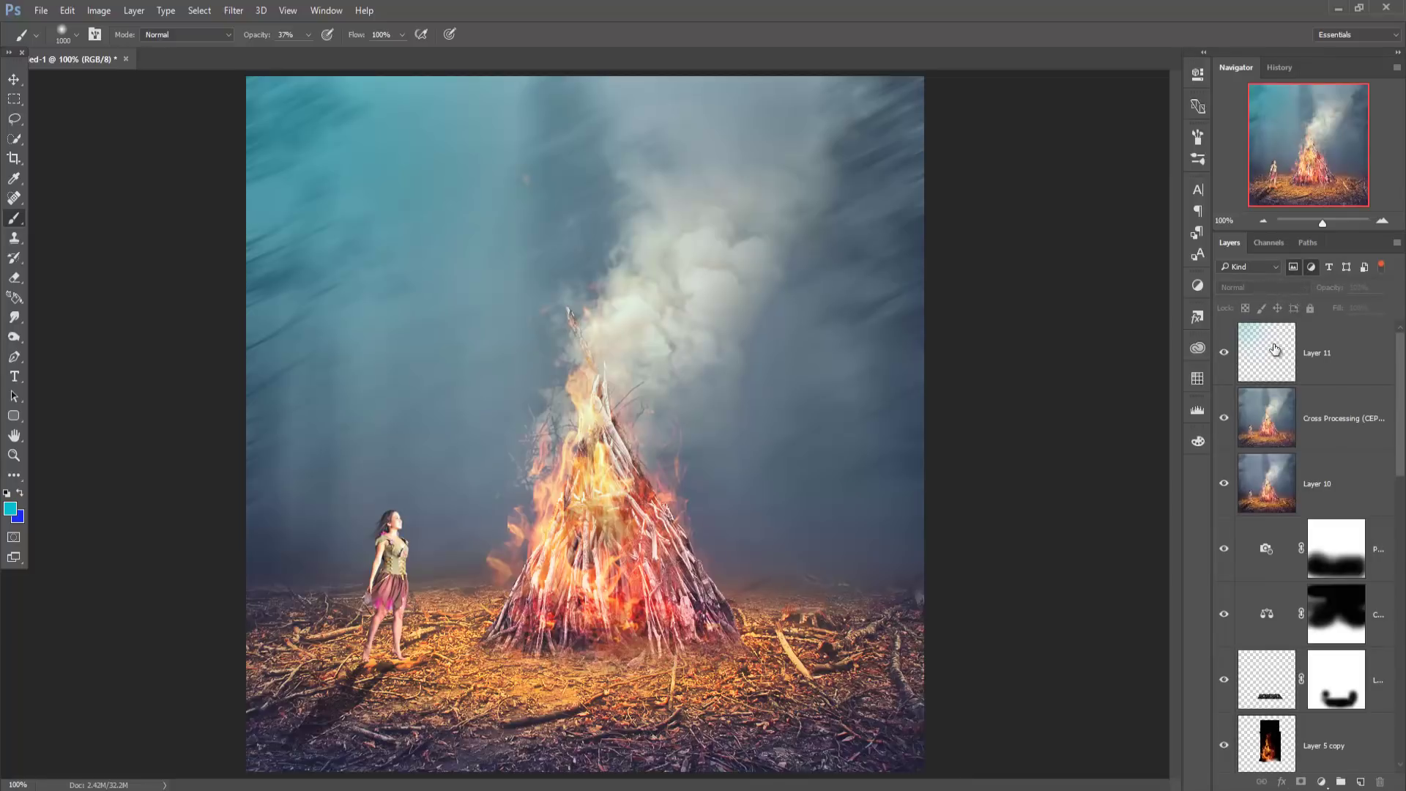
left_click(1272, 350)
left_click(1272, 287)
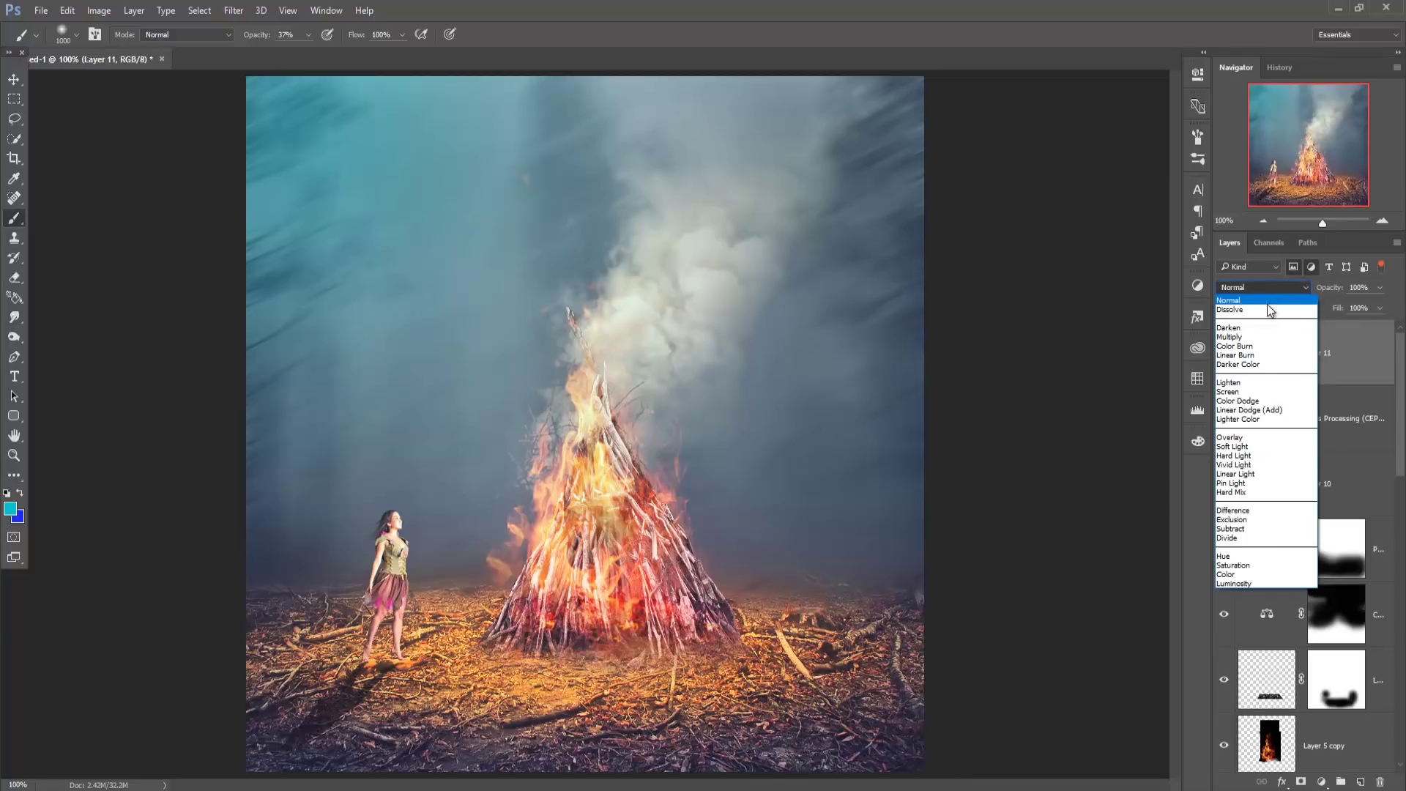
left_click(1243, 441)
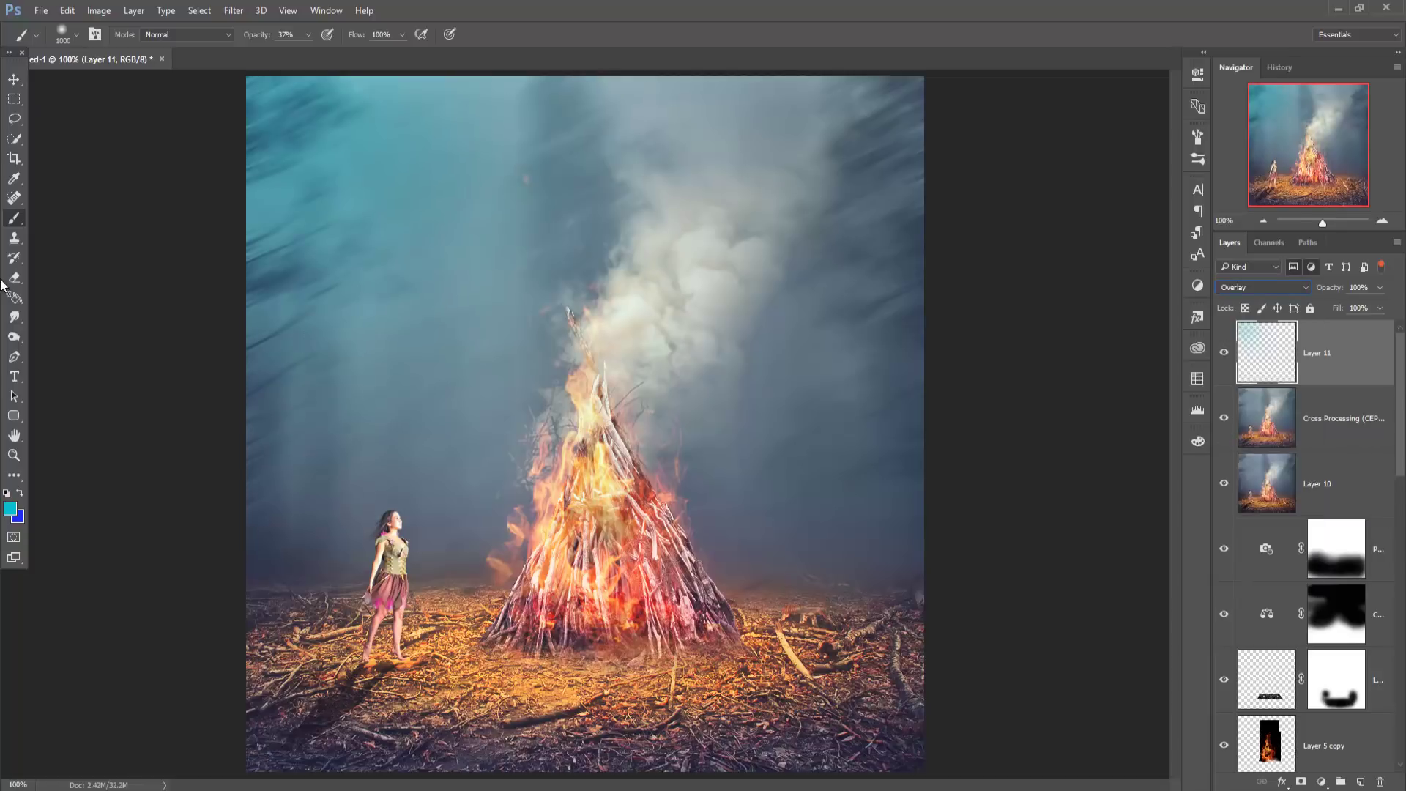
- Lower Layer 11's opacity to 91% and add an empty Layer 12 above it
left_click(14, 79)
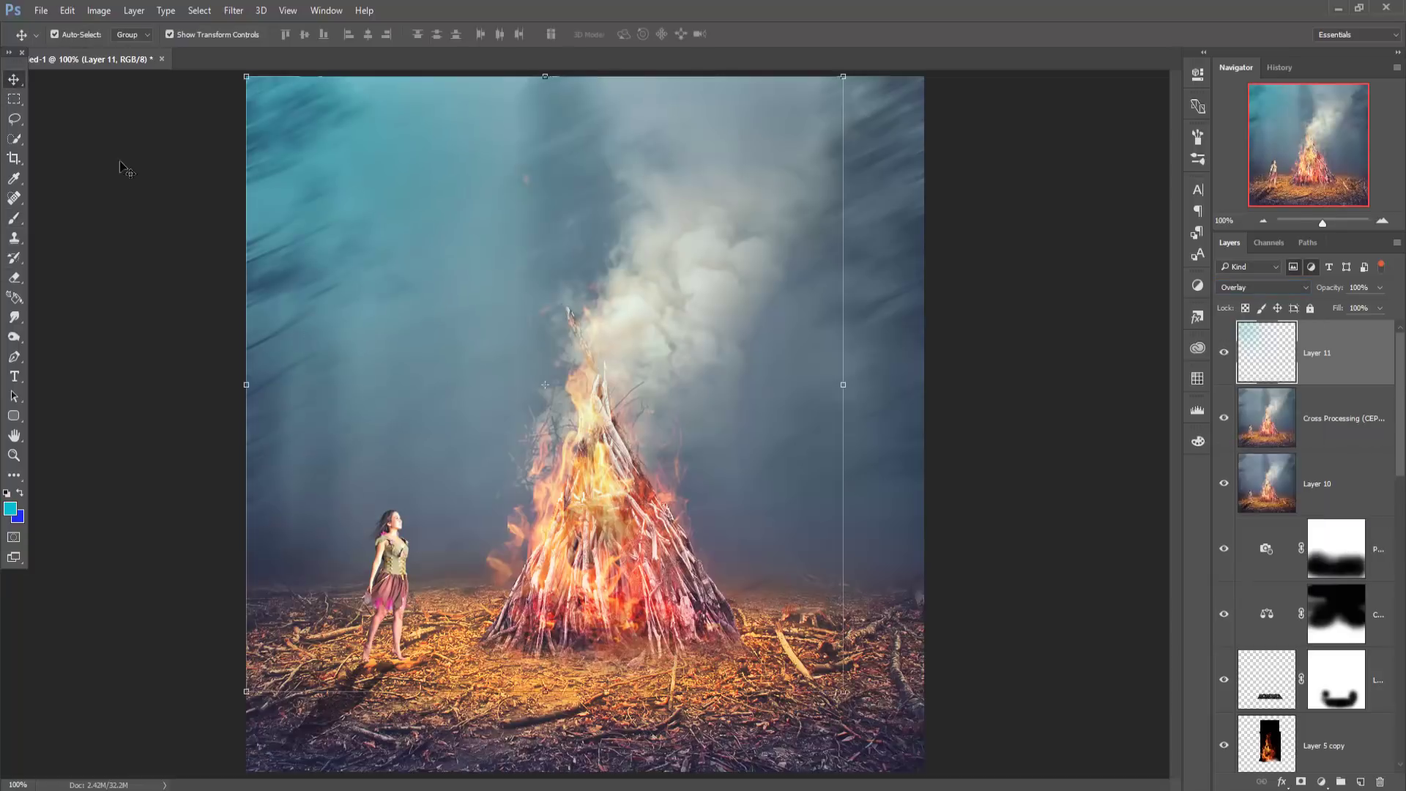
left_click(1379, 287)
left_click_drag(1377, 308, 1374, 311)
left_click(21, 82)
left_click(1360, 782)
- Fill Layer 12 with 50% gray and set it to Soft Light blending
left_click(67, 11)
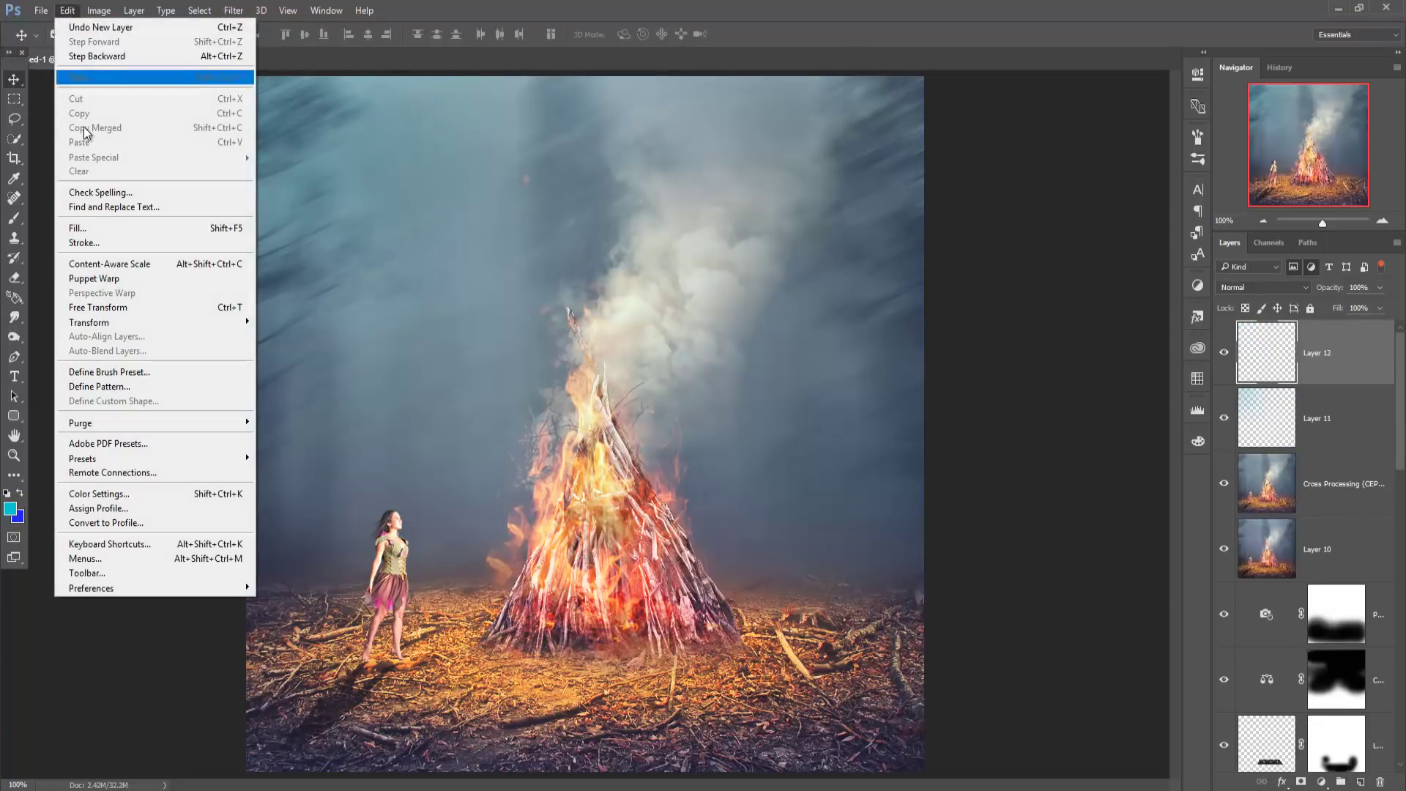
left_click(88, 227)
left_click(1082, 208)
key("v")
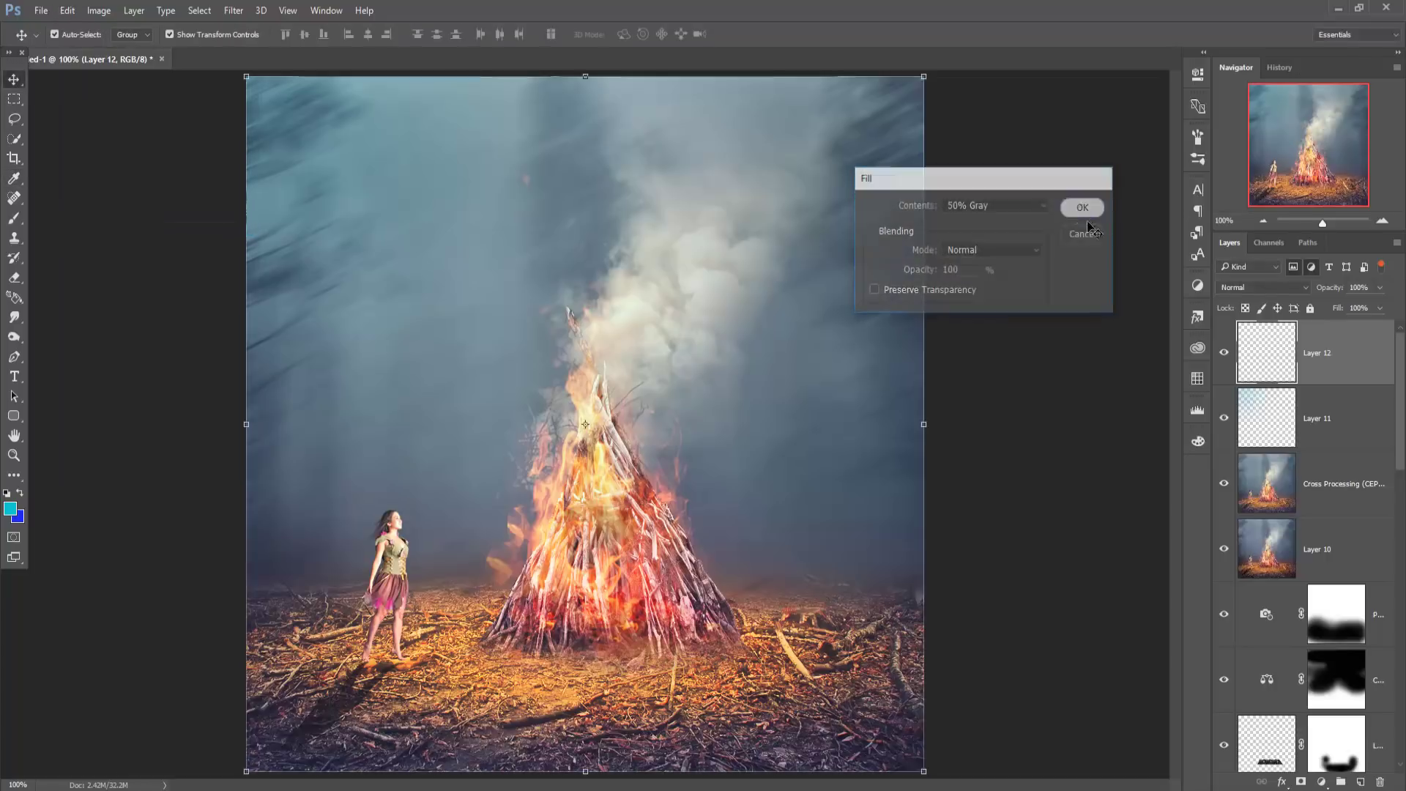
left_click(1281, 287)
left_click(1230, 446)
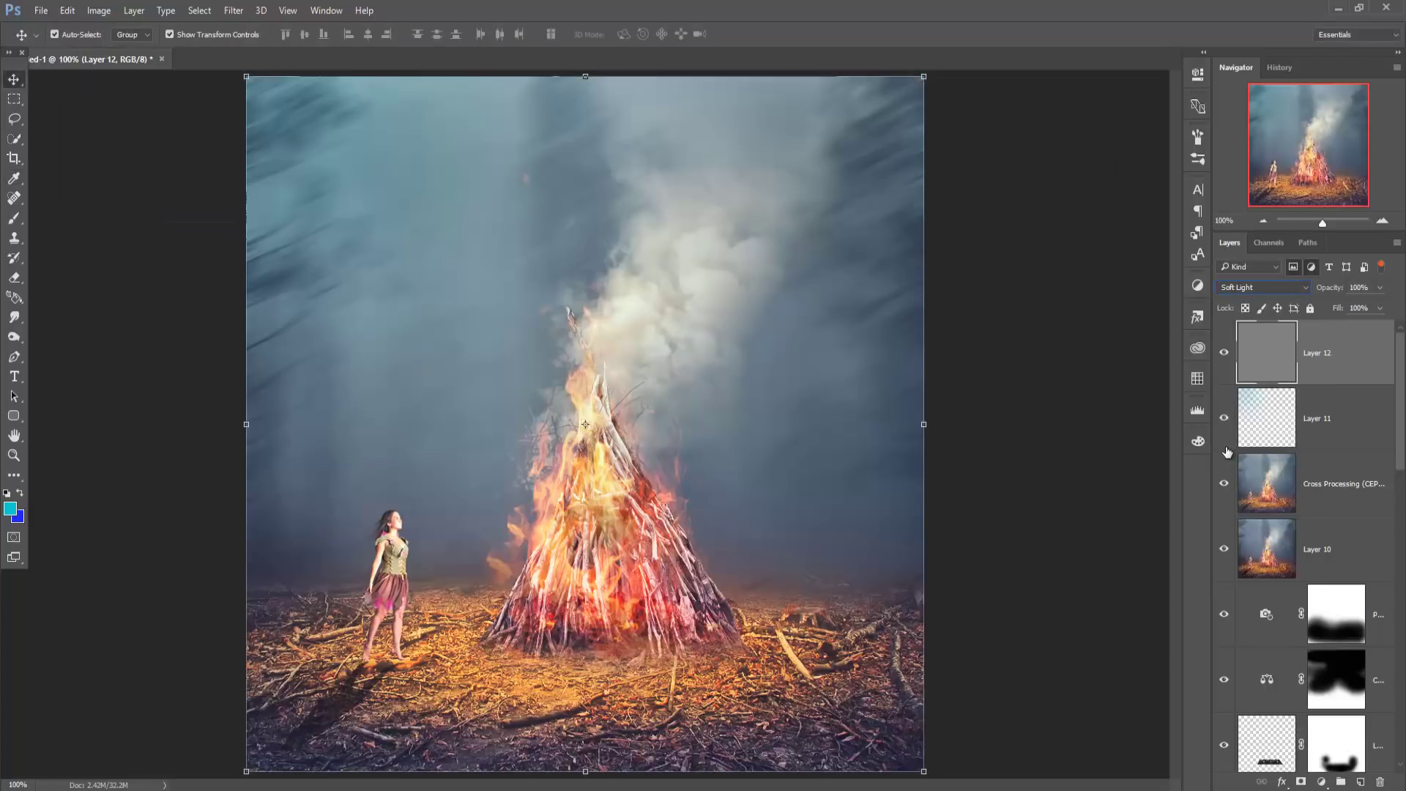
- Add a Photo Filter adjustment with custom yellow colour c7bb02 at 25% density
left_click(1321, 782)
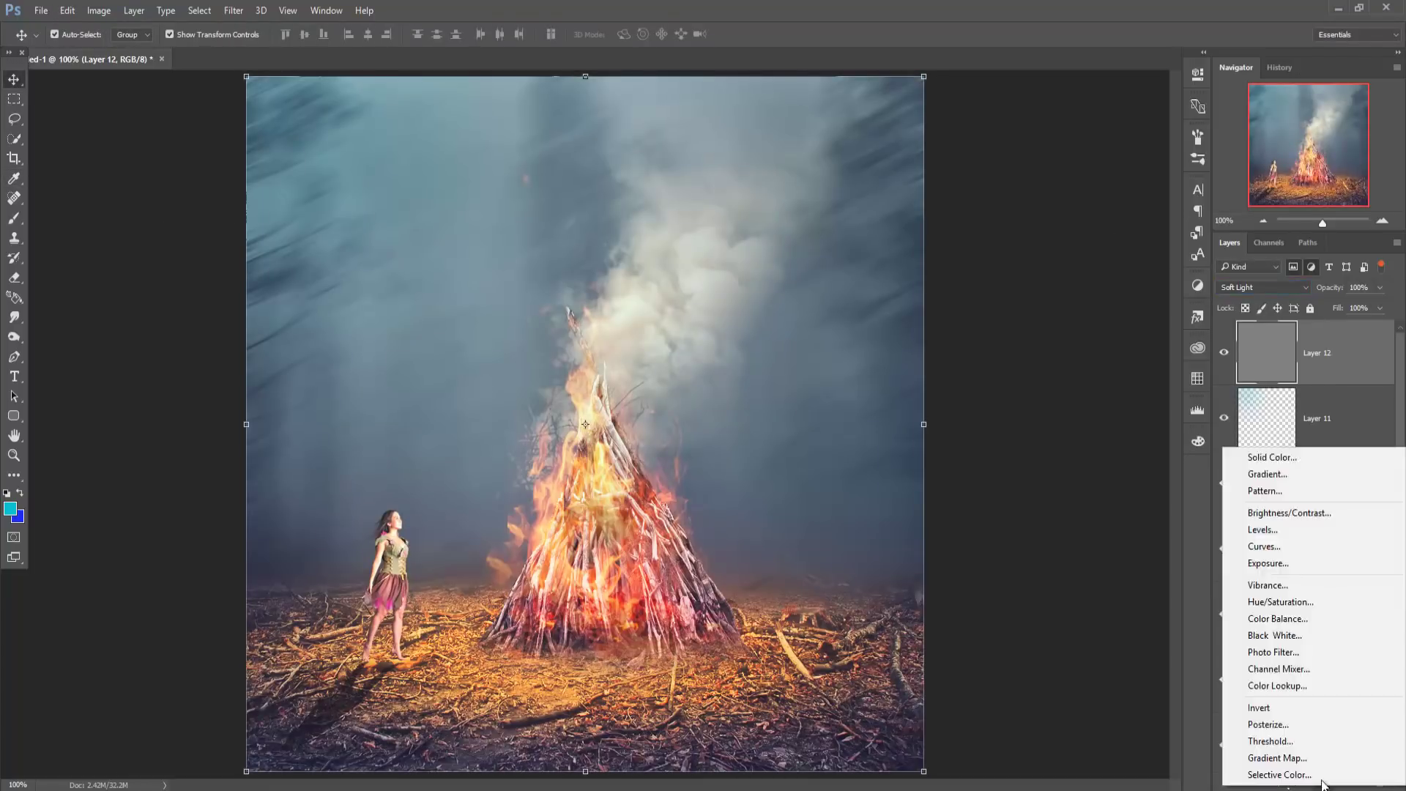
left_click(1272, 652)
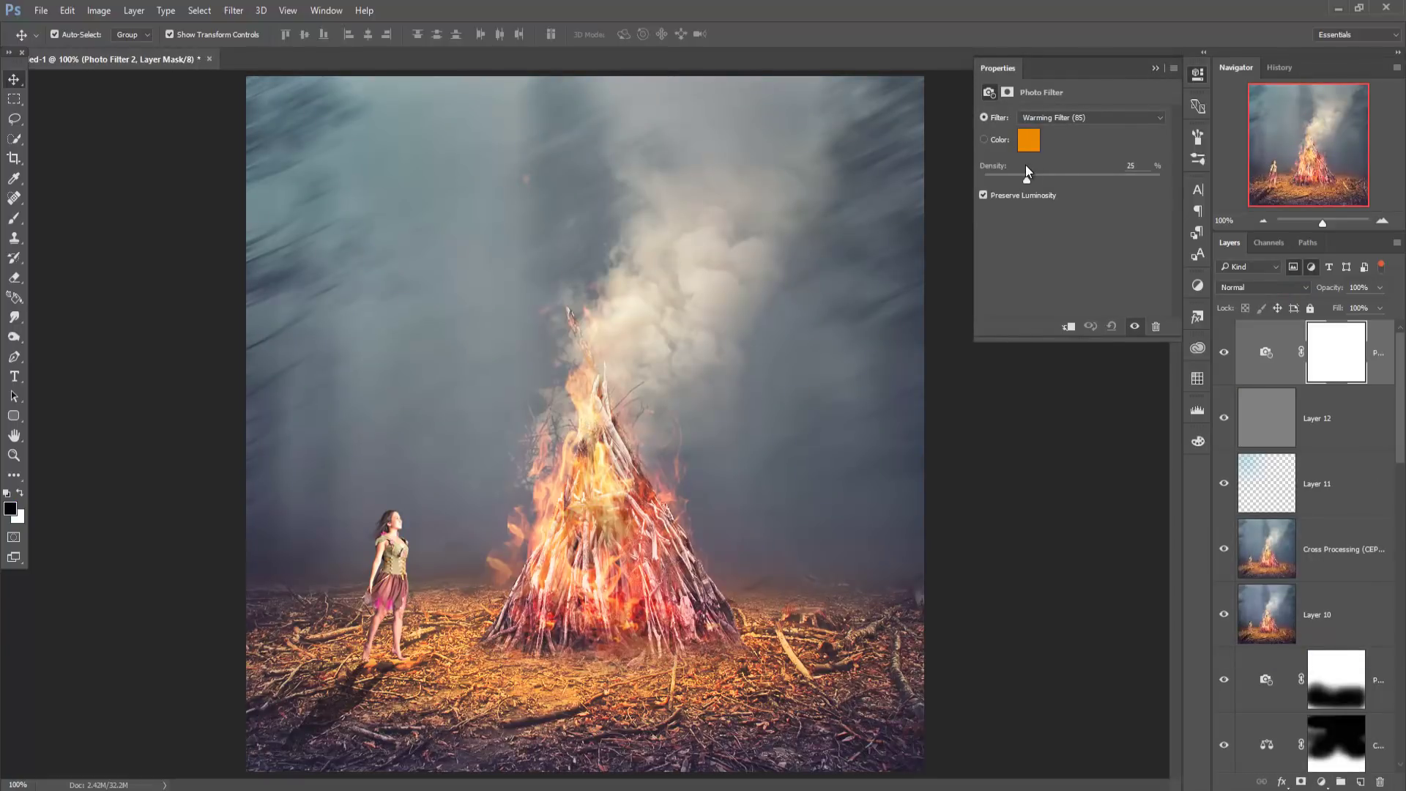
left_click(1088, 117)
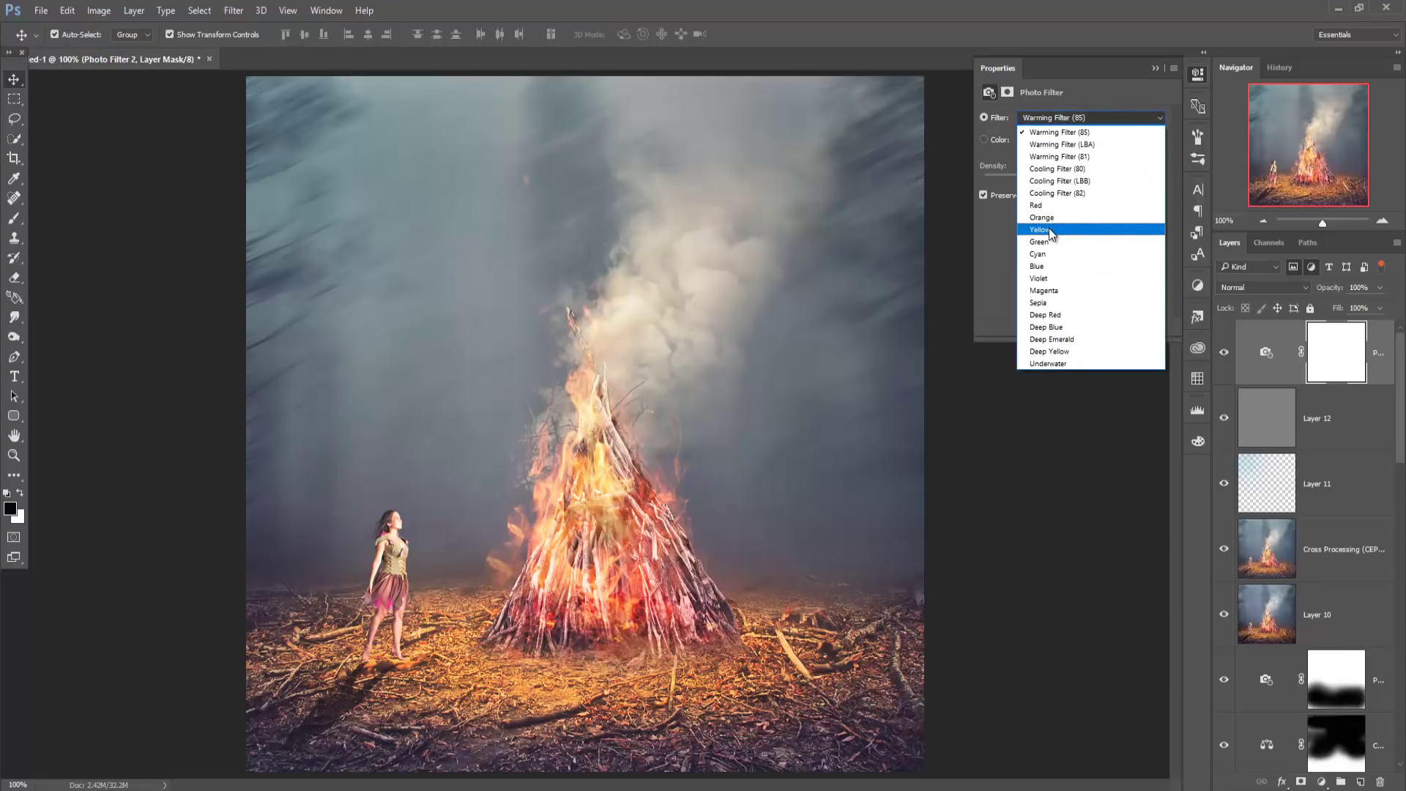
left_click(985, 140)
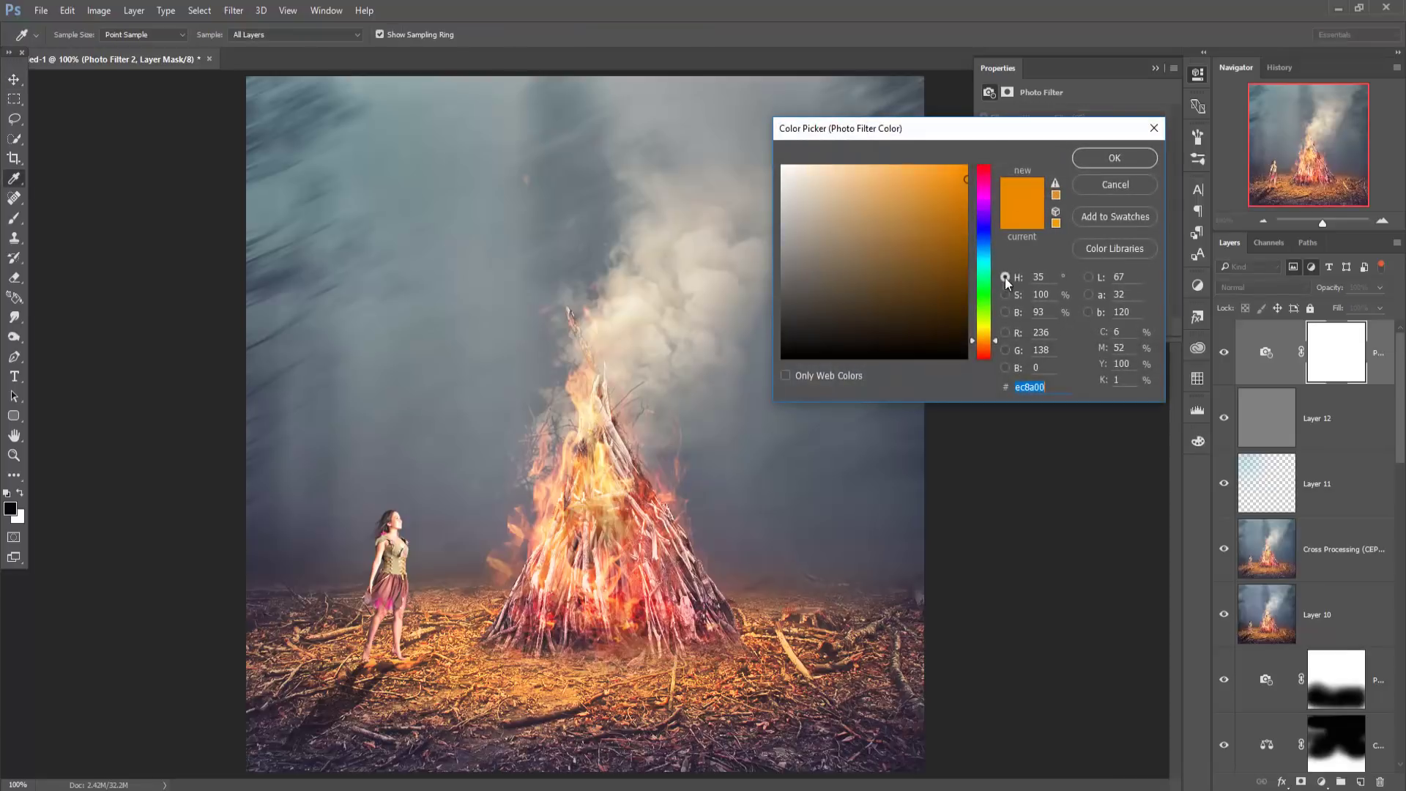
left_click(982, 291)
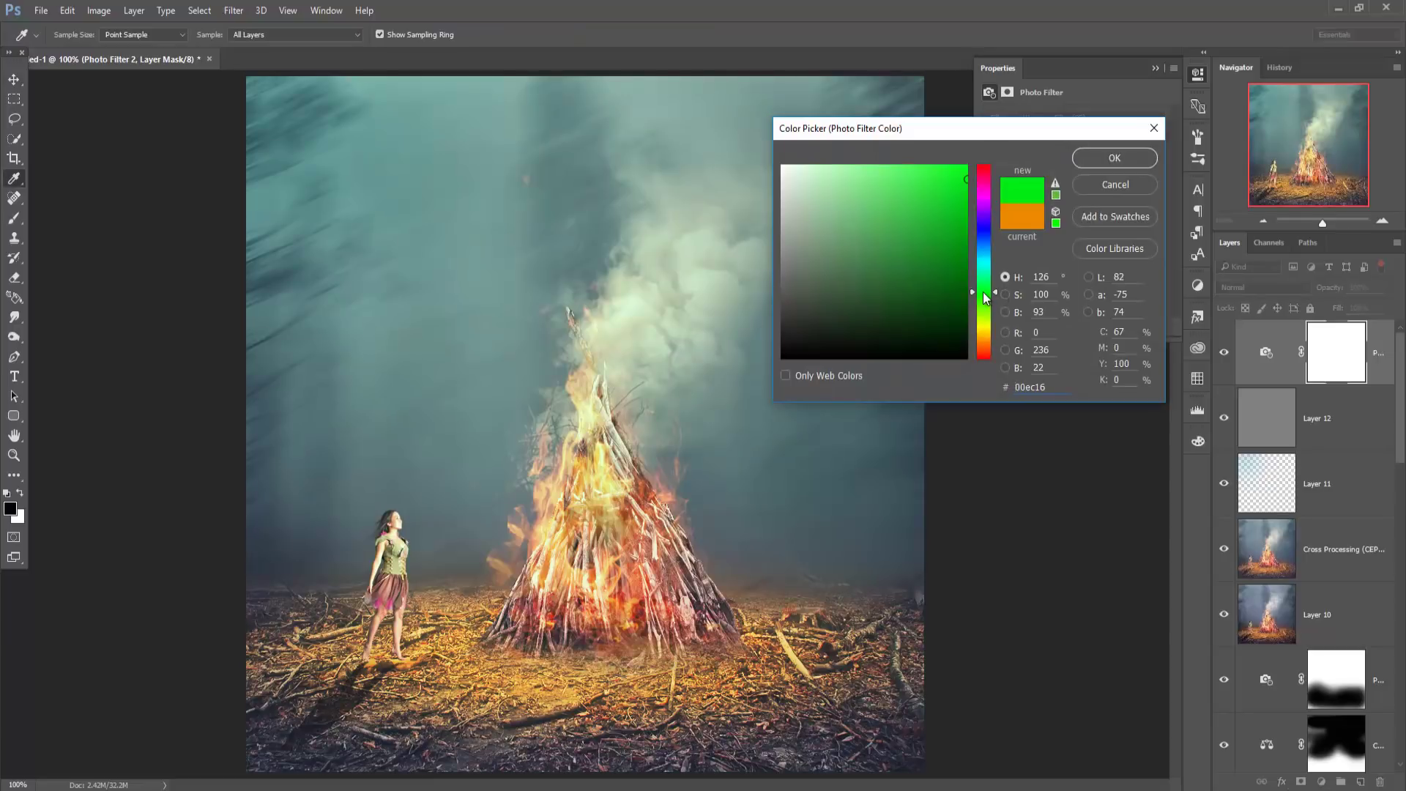
left_click(962, 224)
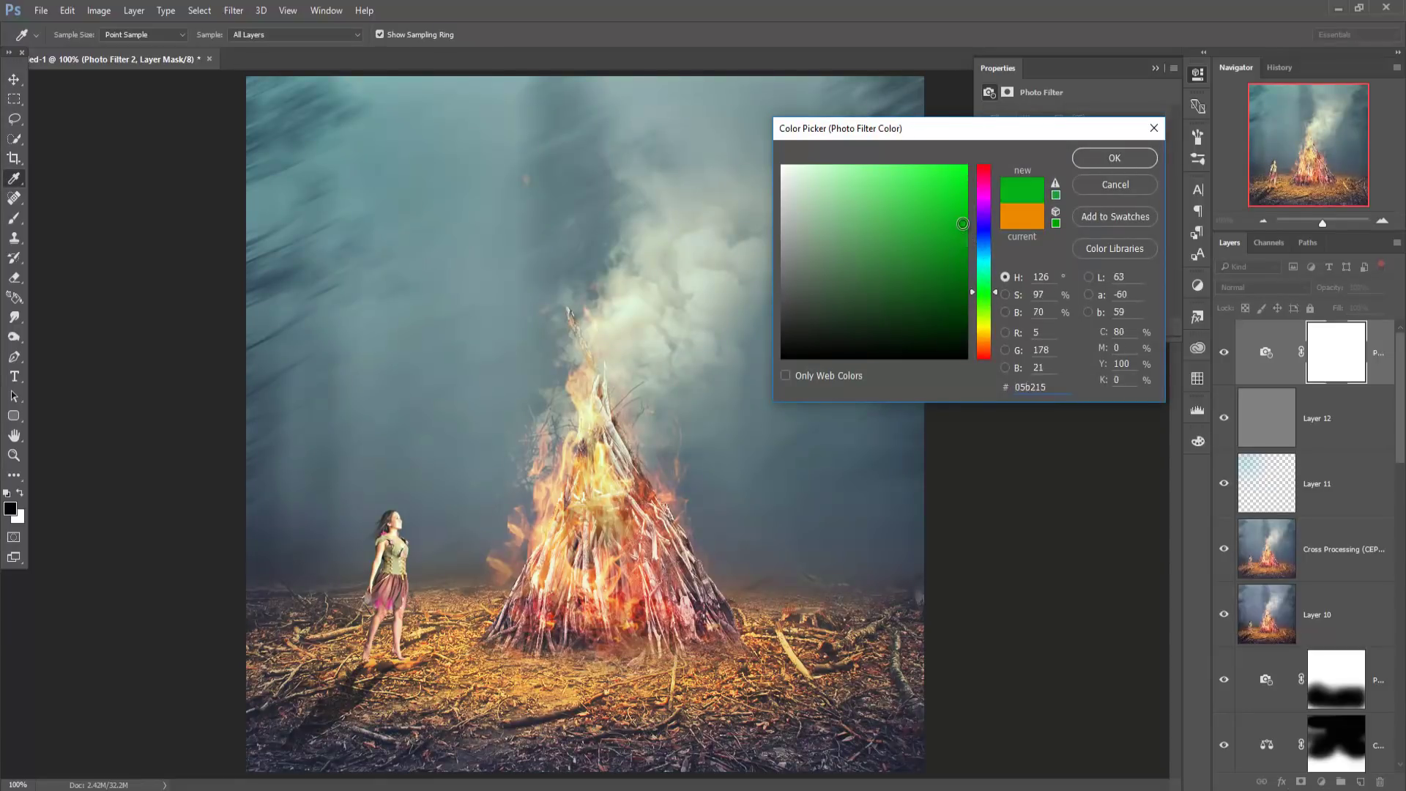
left_click(984, 330)
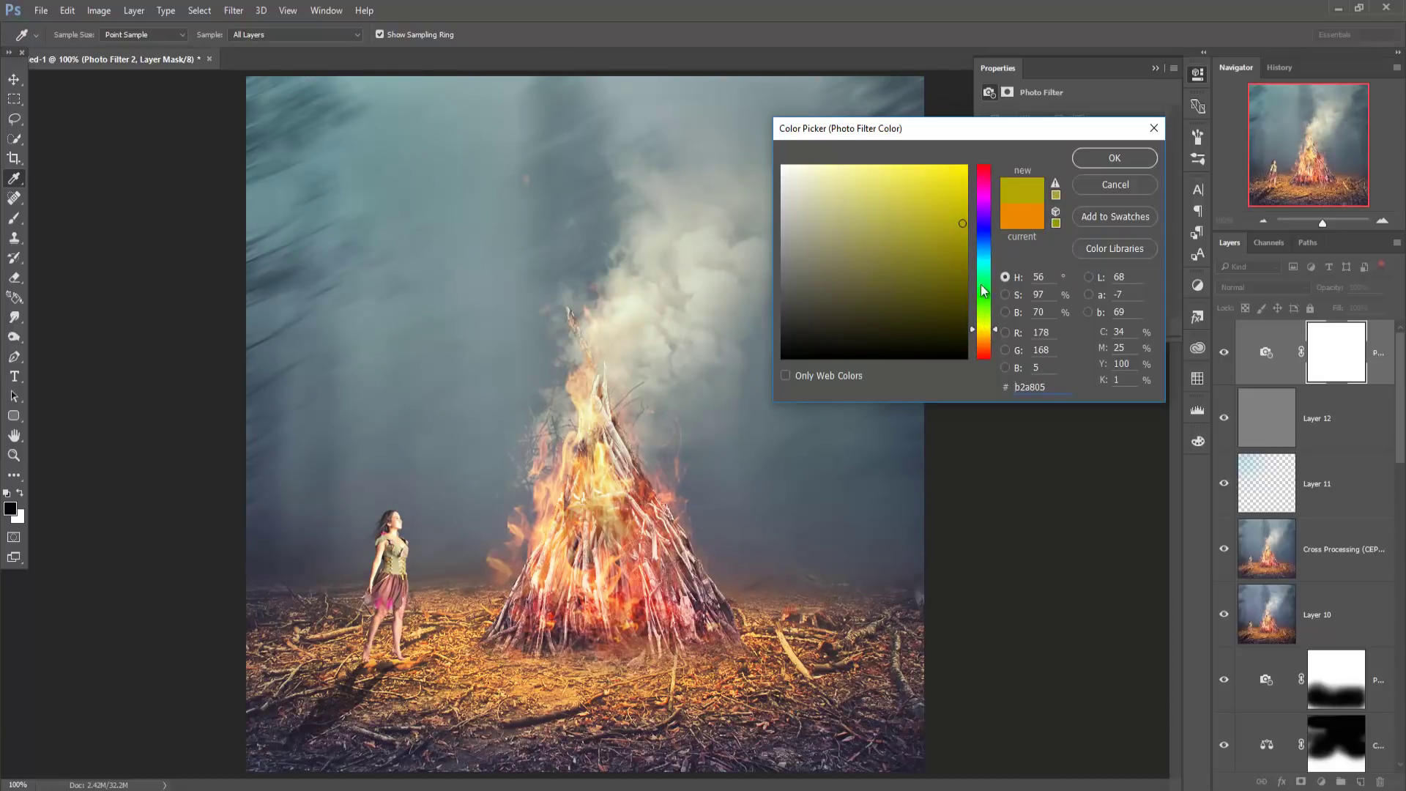
left_click(967, 208)
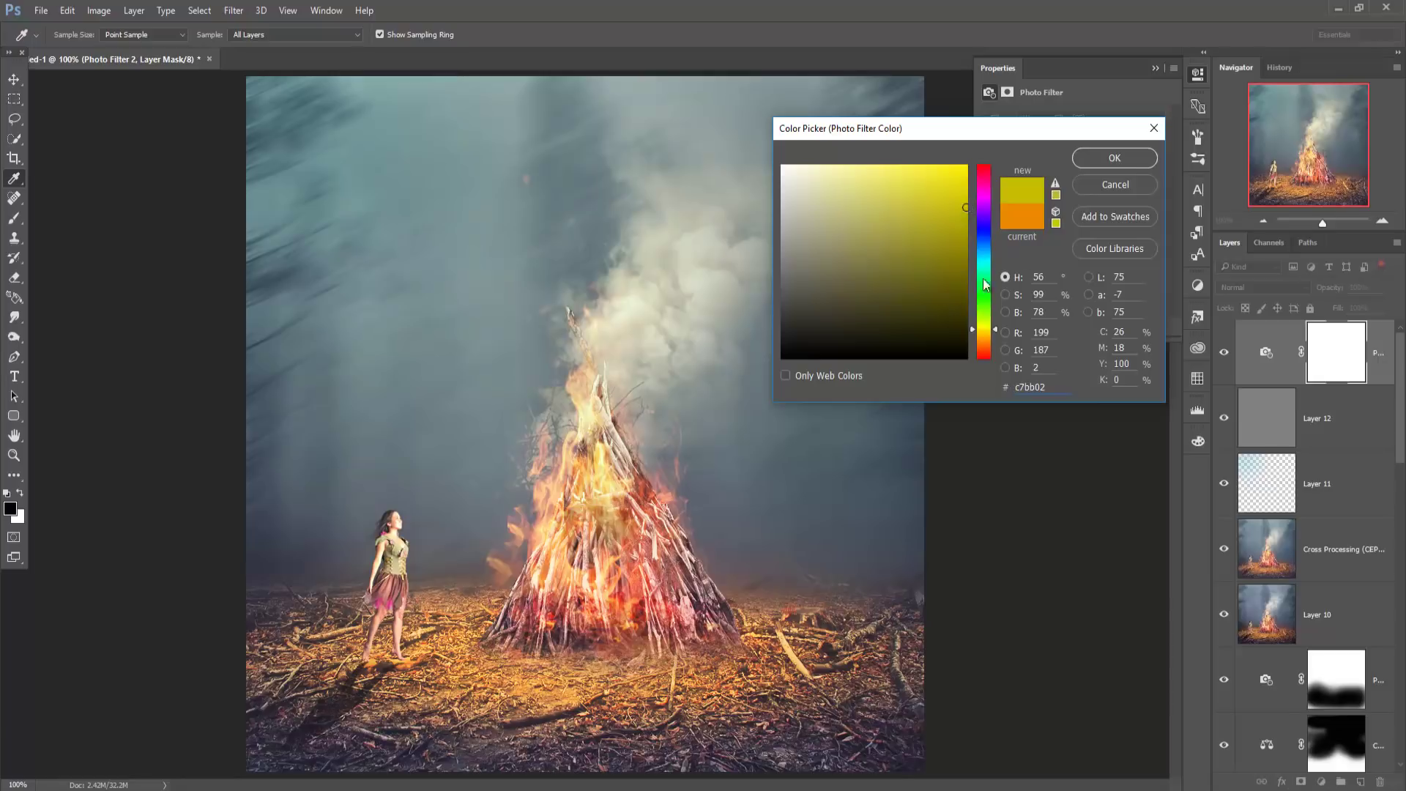
left_click(1114, 158)
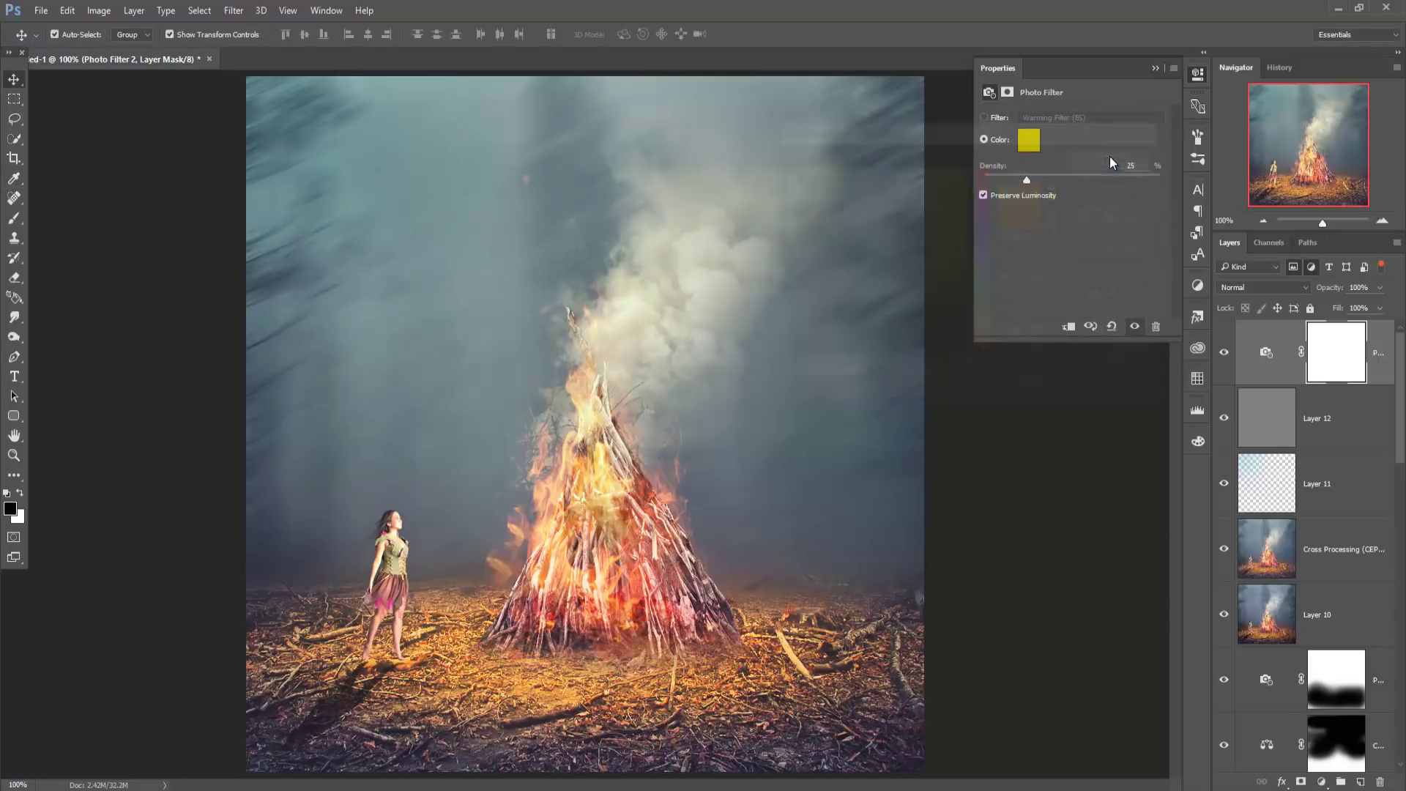
left_click(1154, 68)
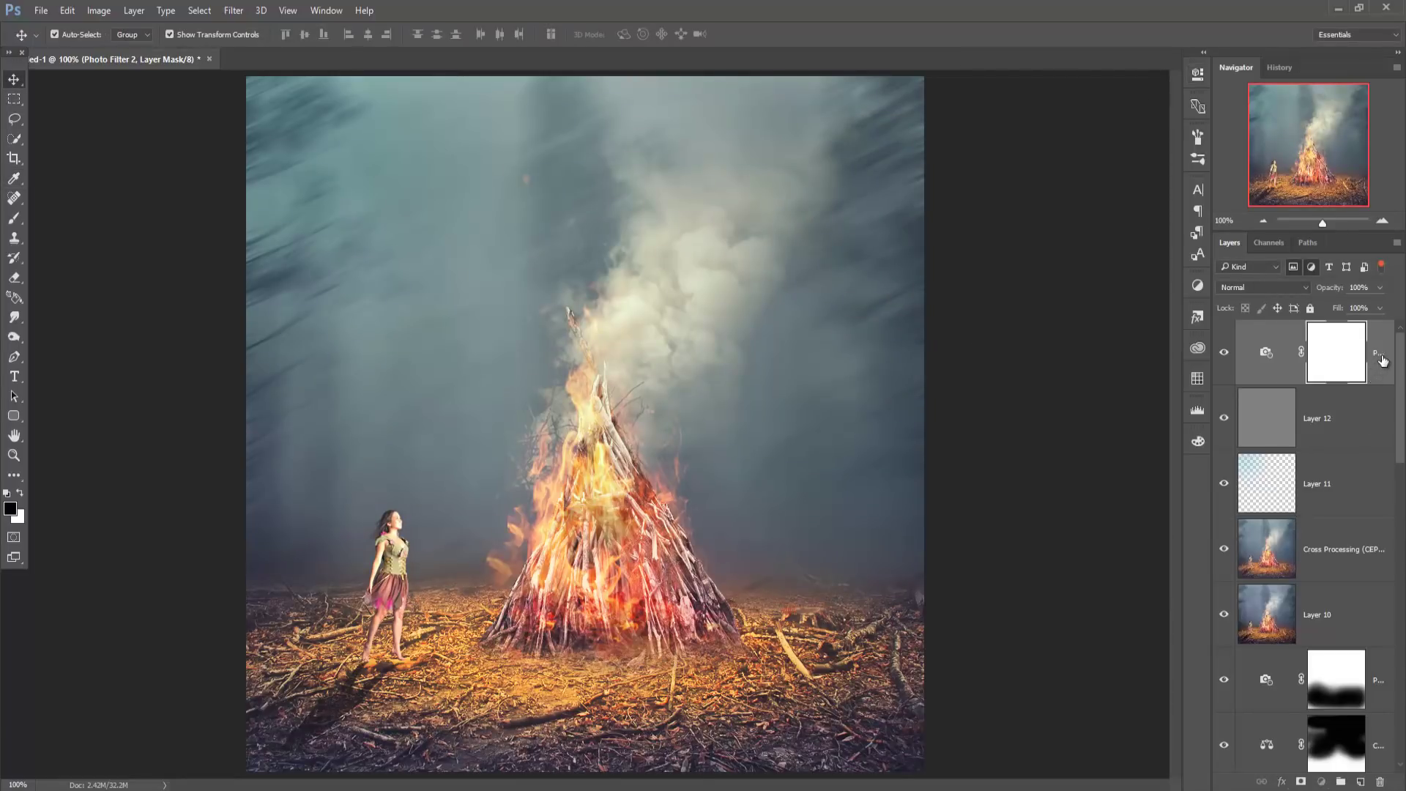
- Stamp all visible layers into a merged Layer 13 and add an empty layer above
key("ctrl+2")
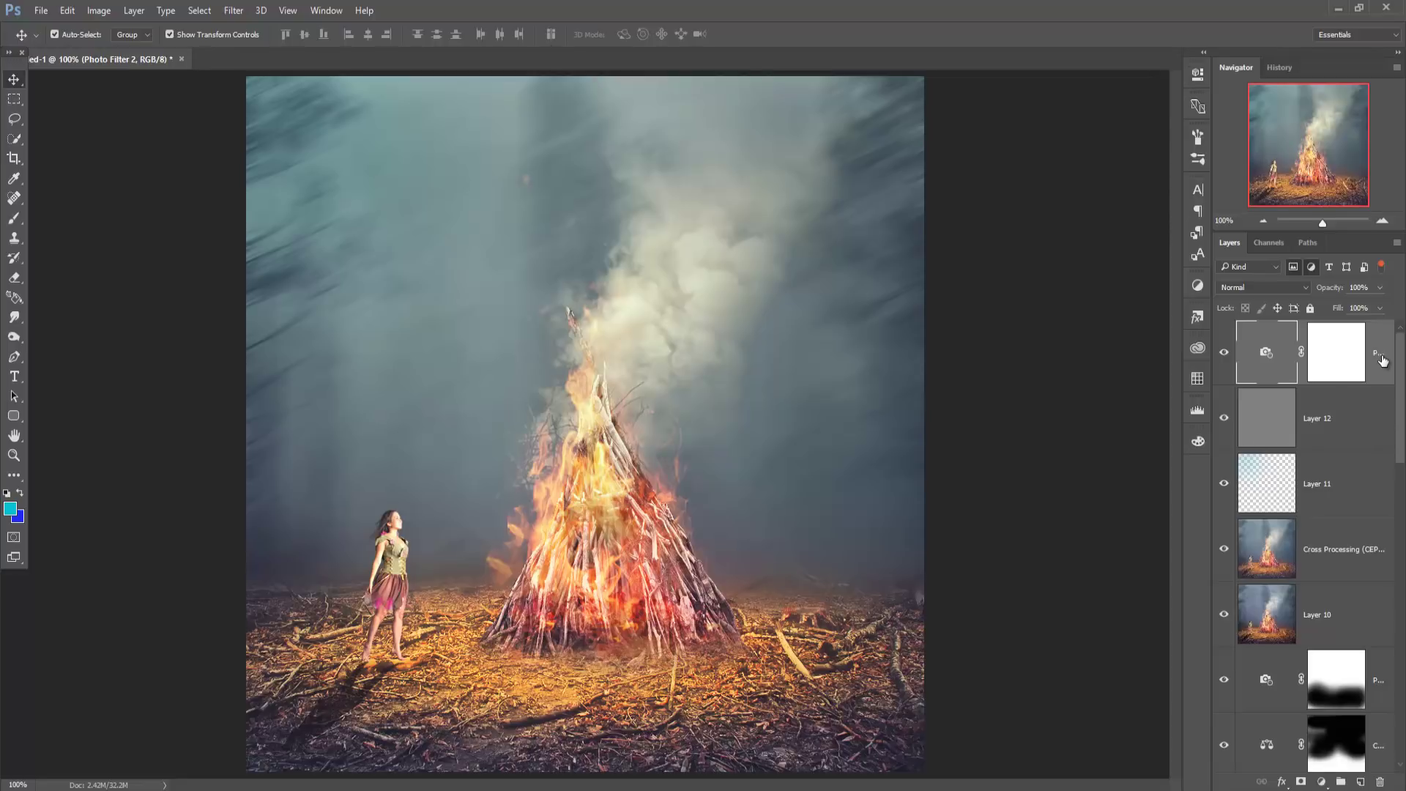
key("ctrl")
key("ctrl+shift+alt+e")
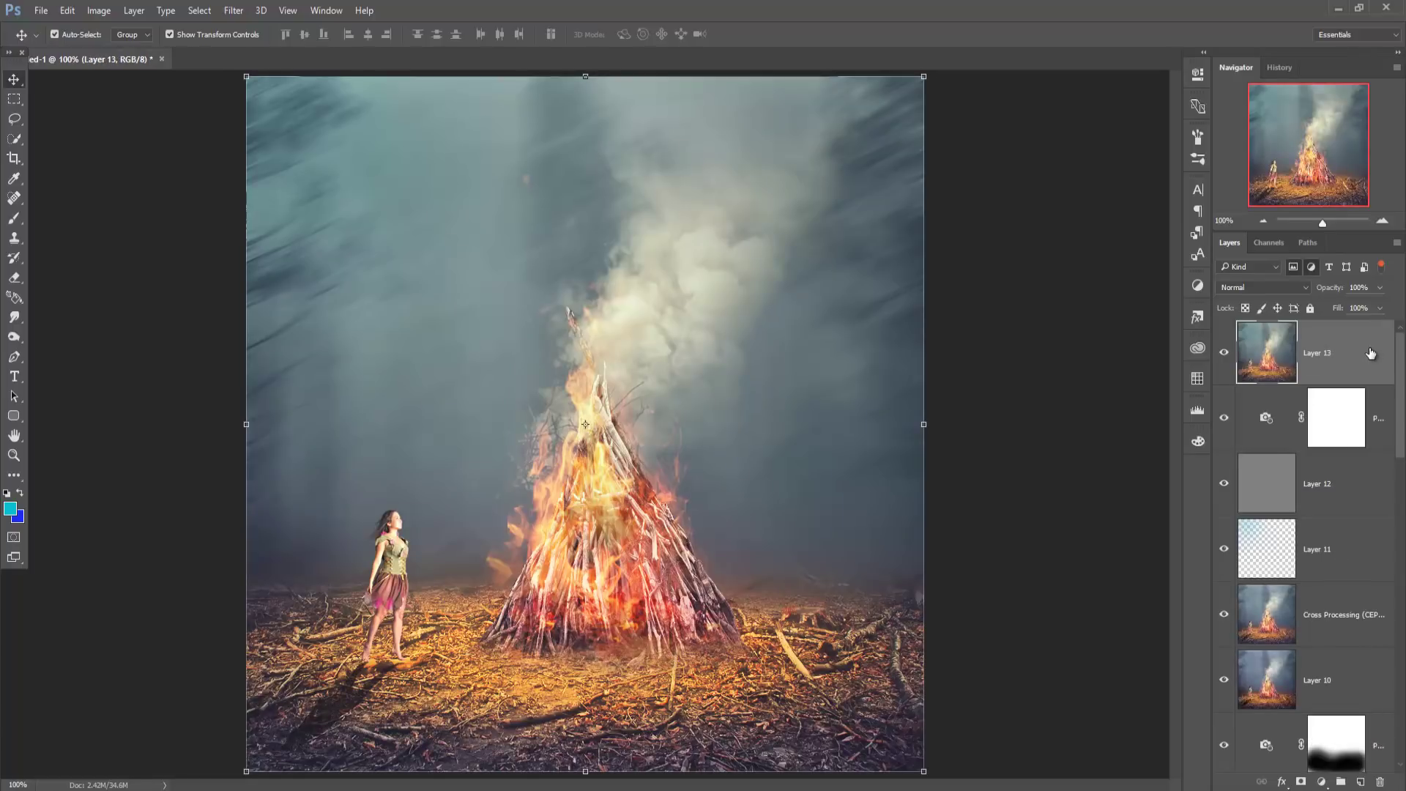
left_click(1361, 780)
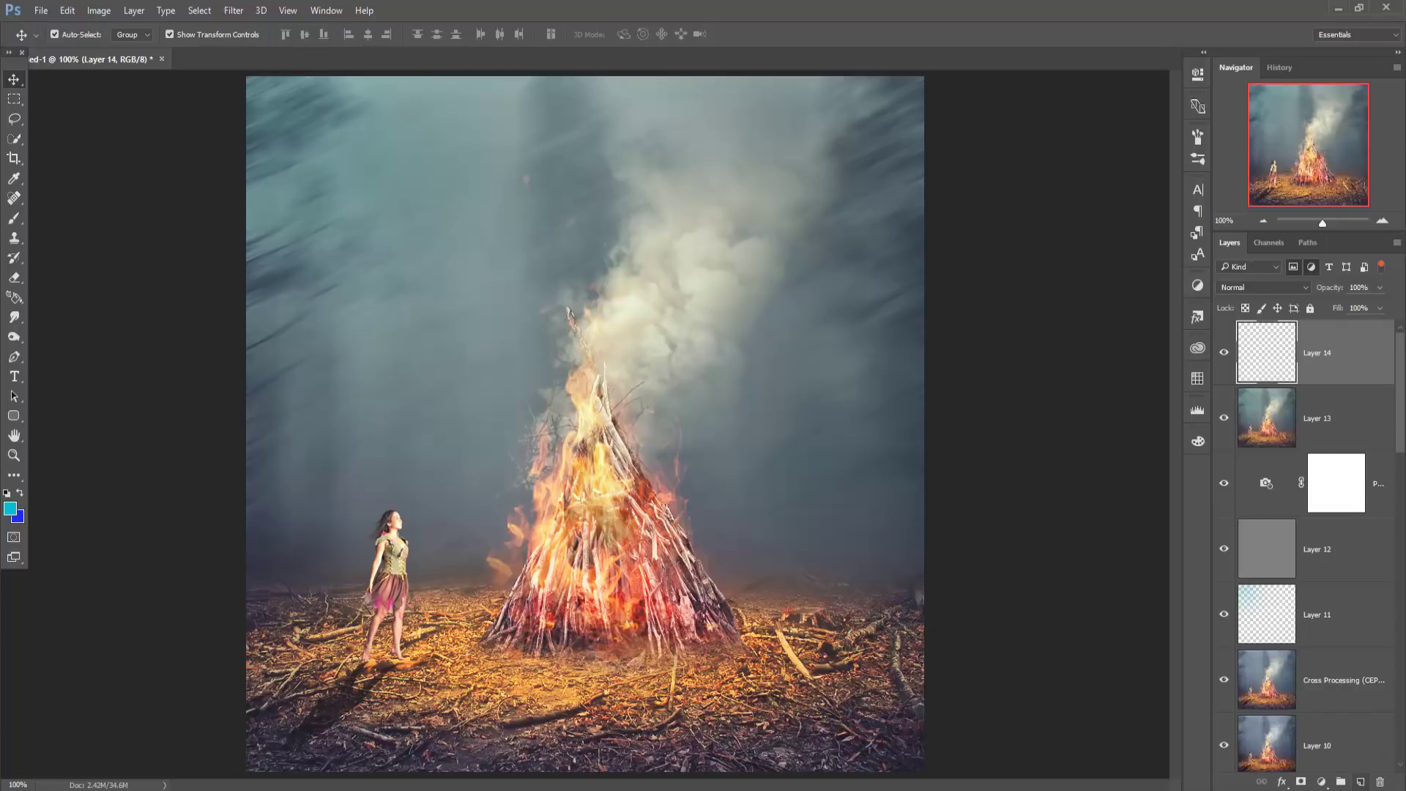
- Add a Neutral Density Light 2 Gradient Fill layer blended in Soft Light
left_click(1322, 782)
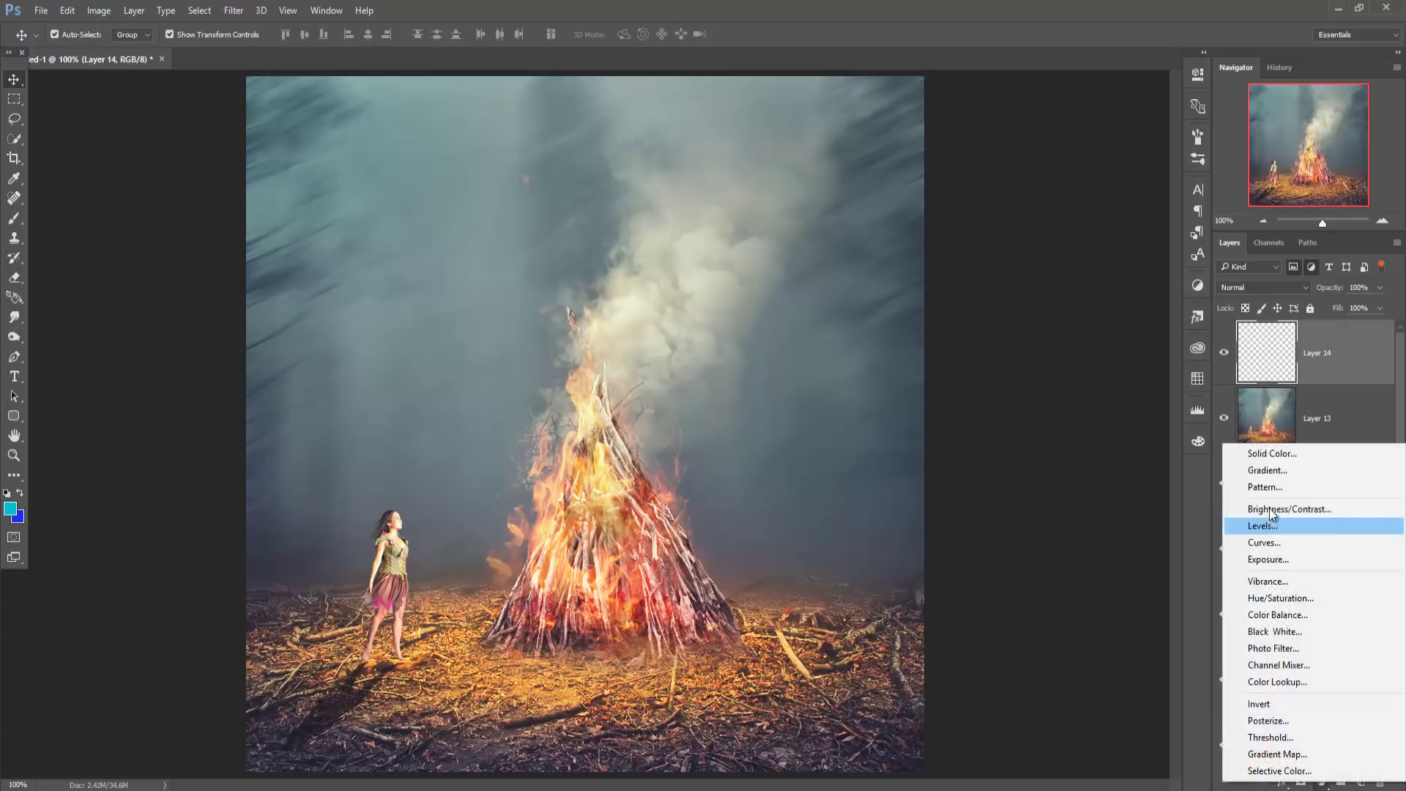
left_click(1266, 470)
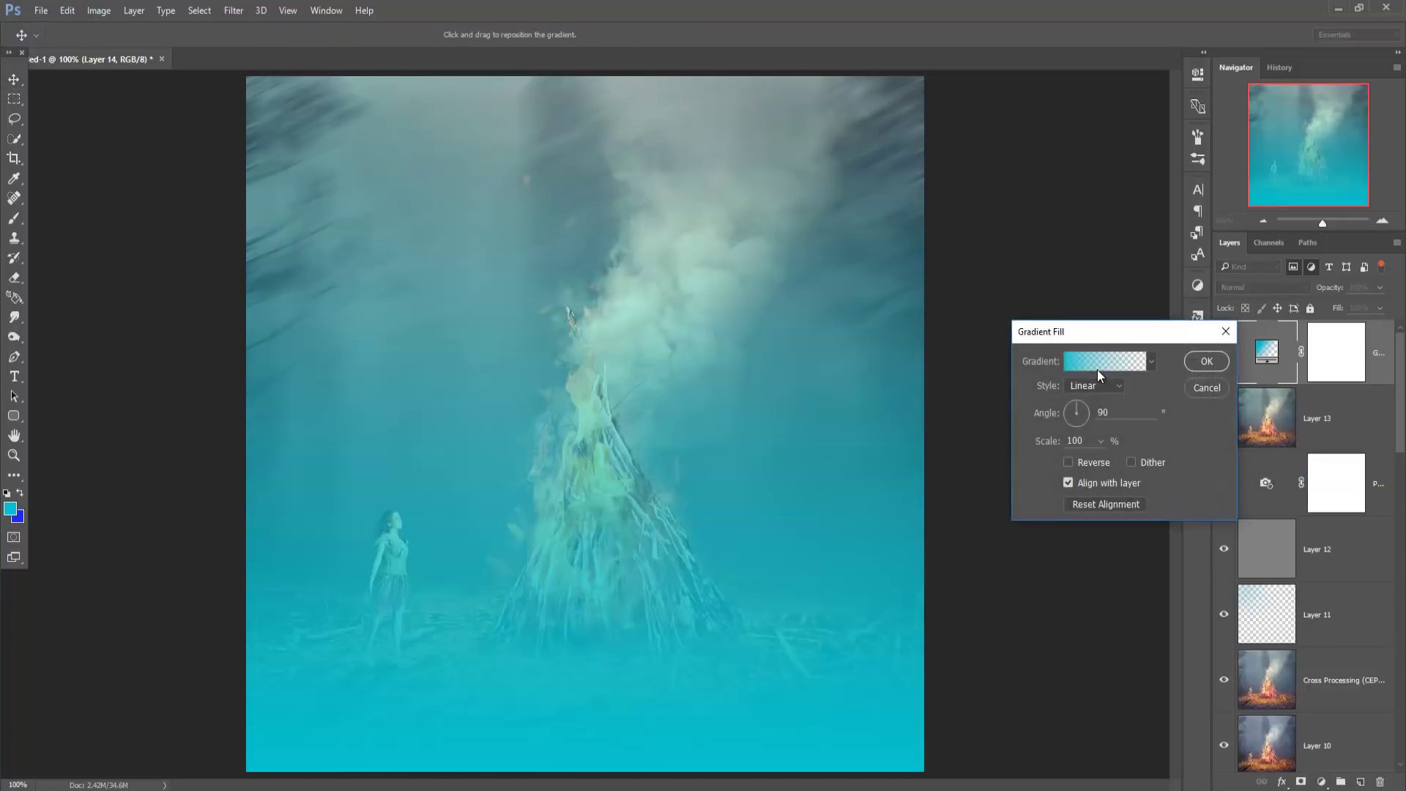
left_click(1096, 366)
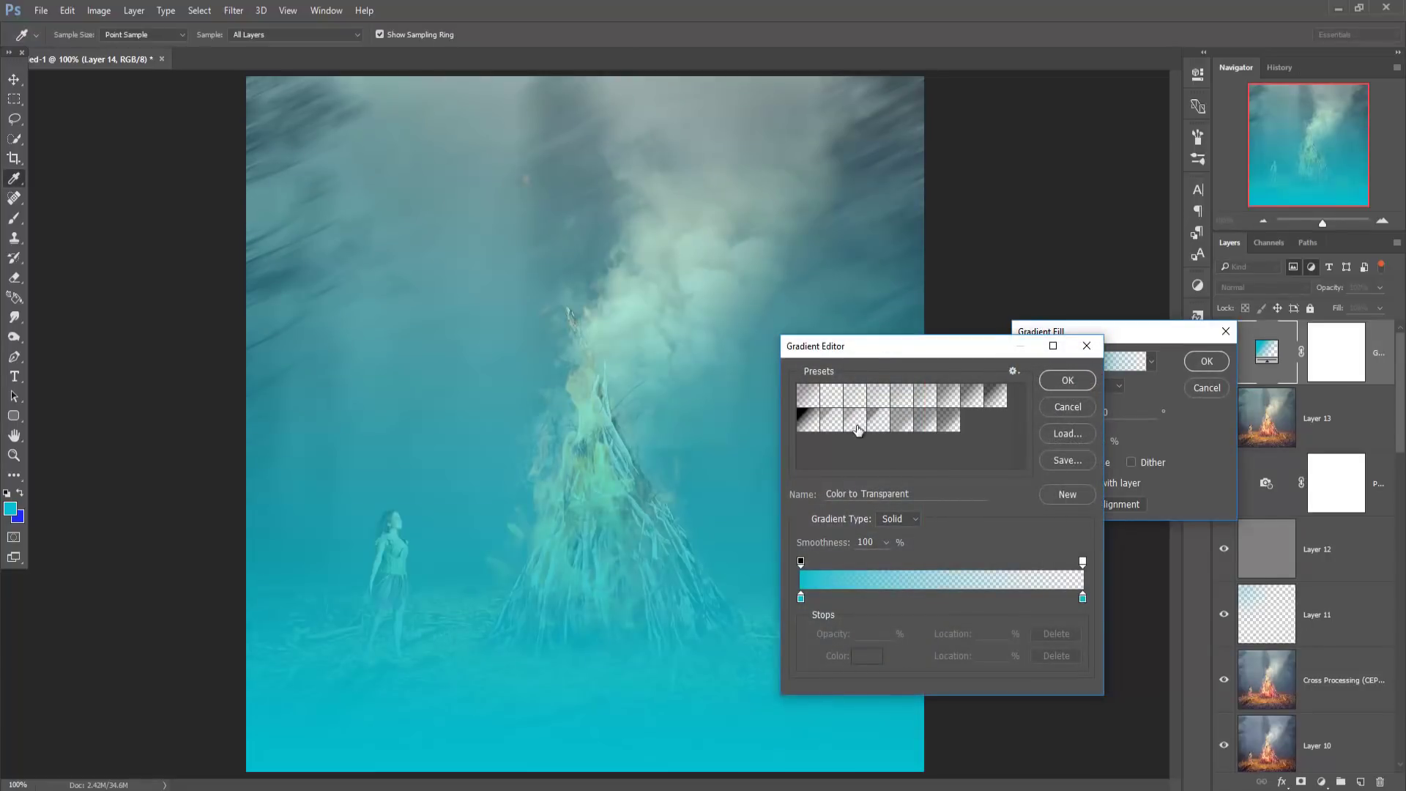
left_click(881, 423)
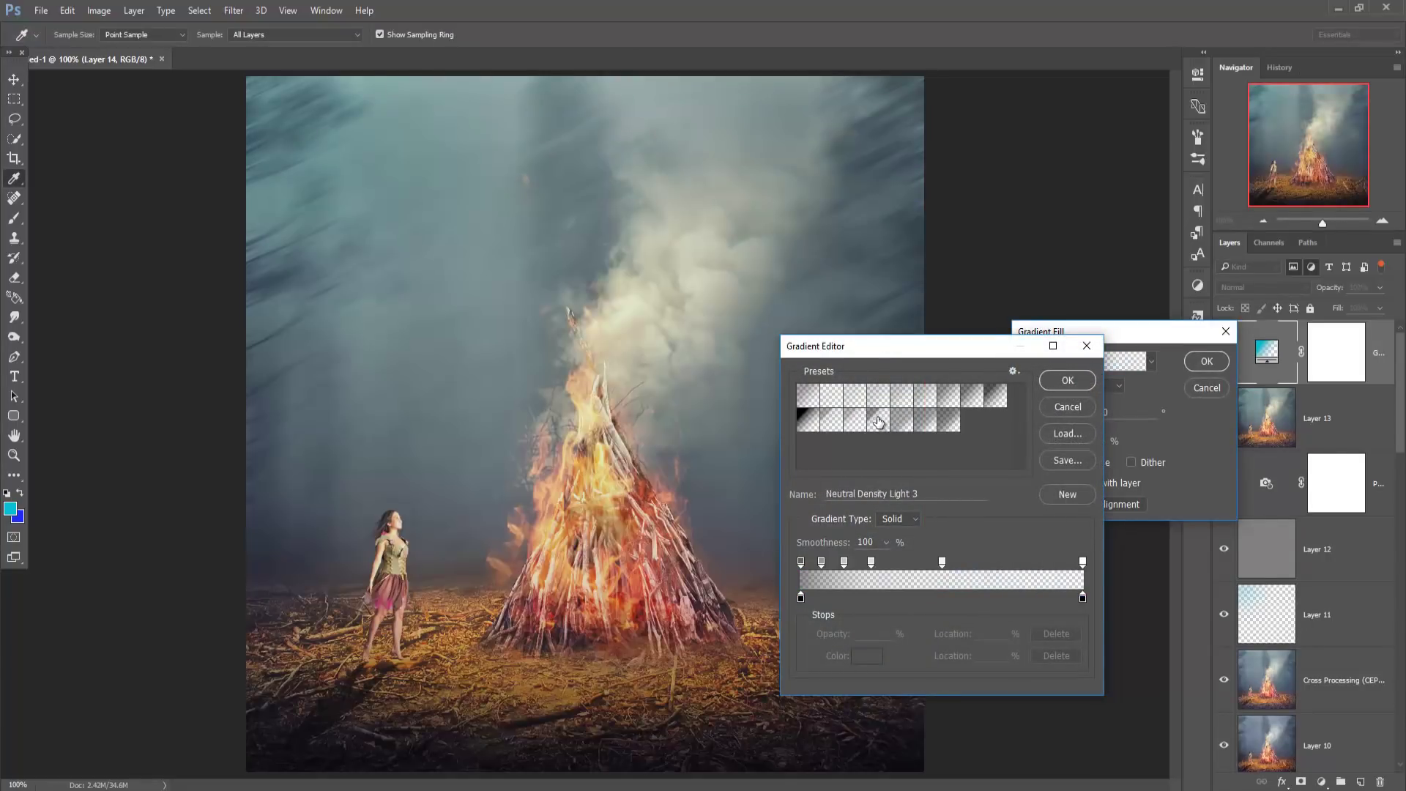
left_click(854, 418)
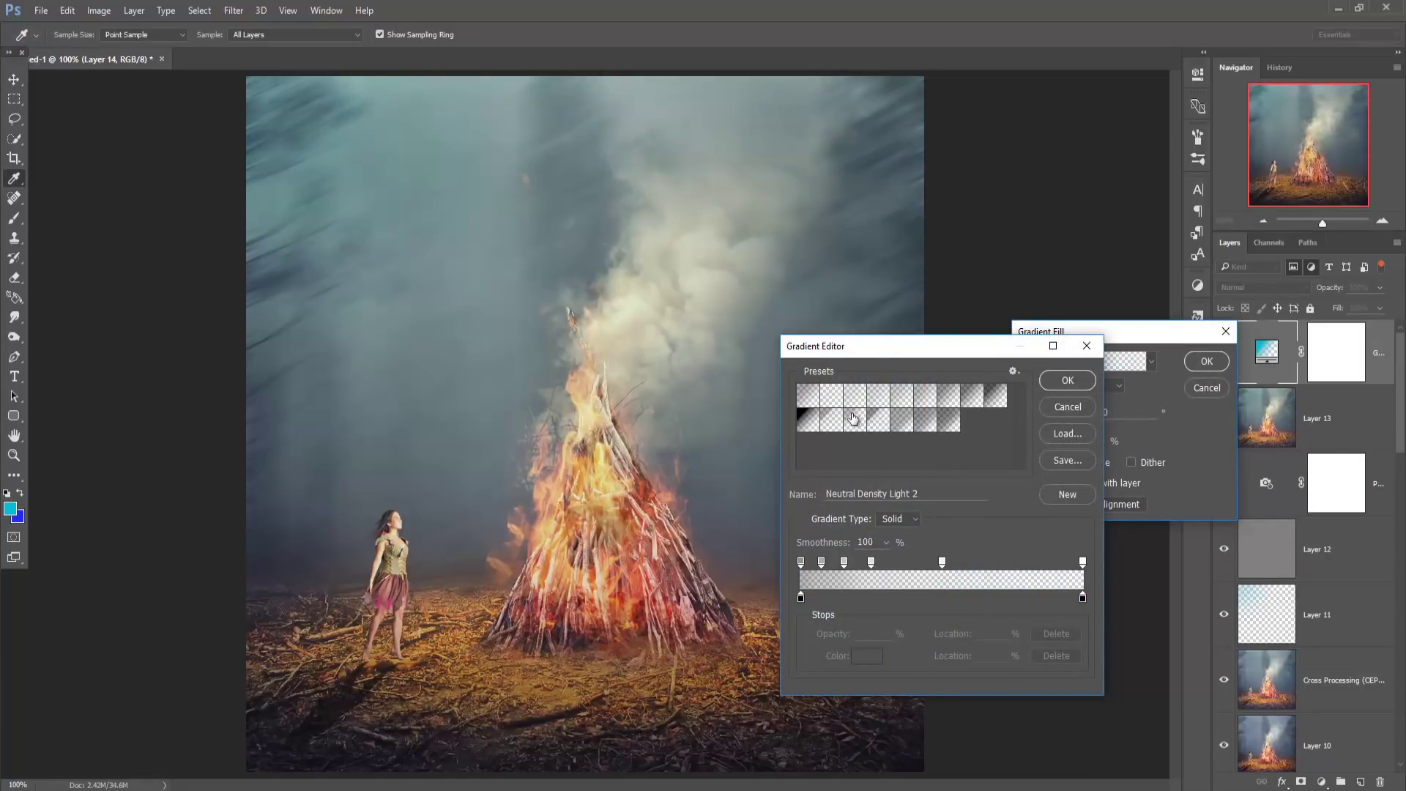
left_click(1075, 382)
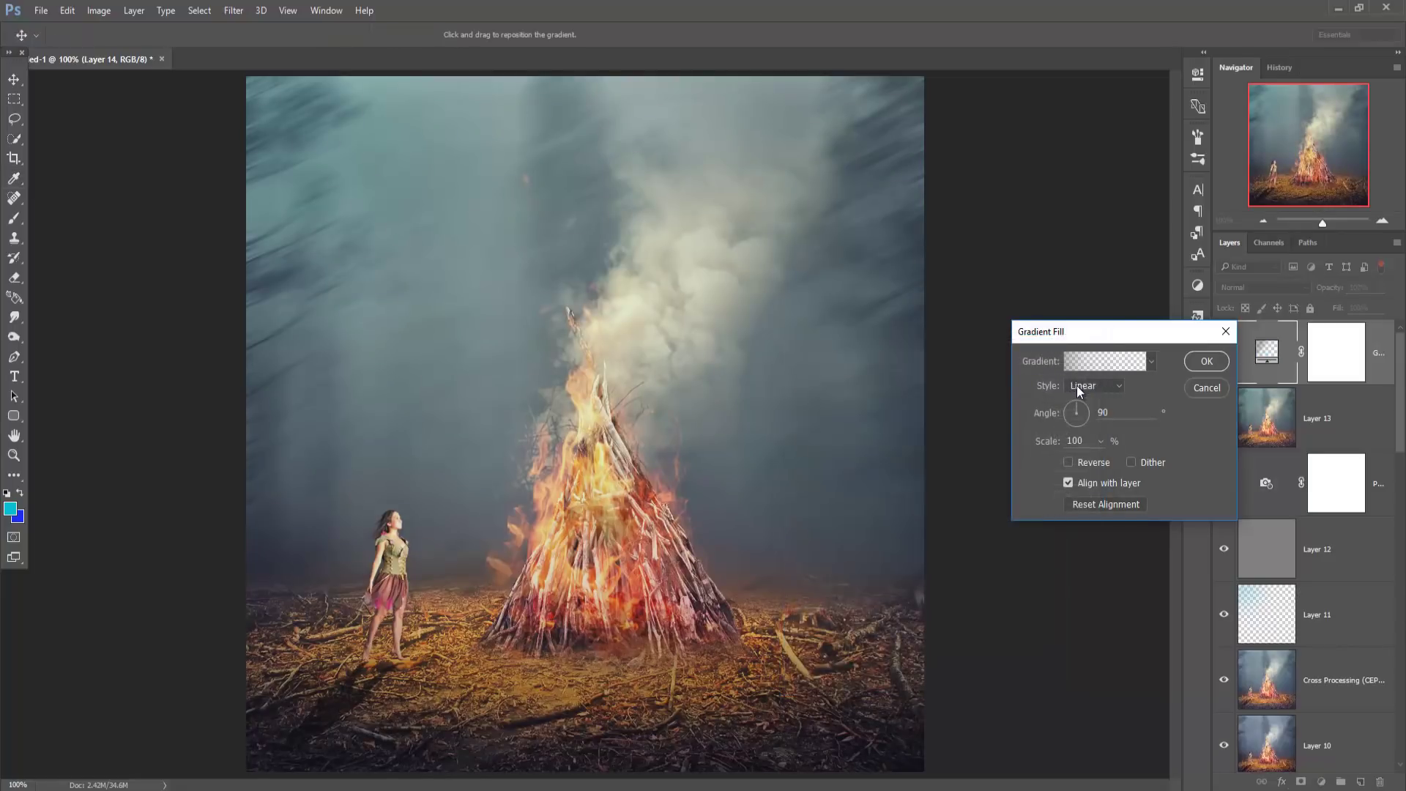
left_click(1201, 367)
left_click(1305, 285)
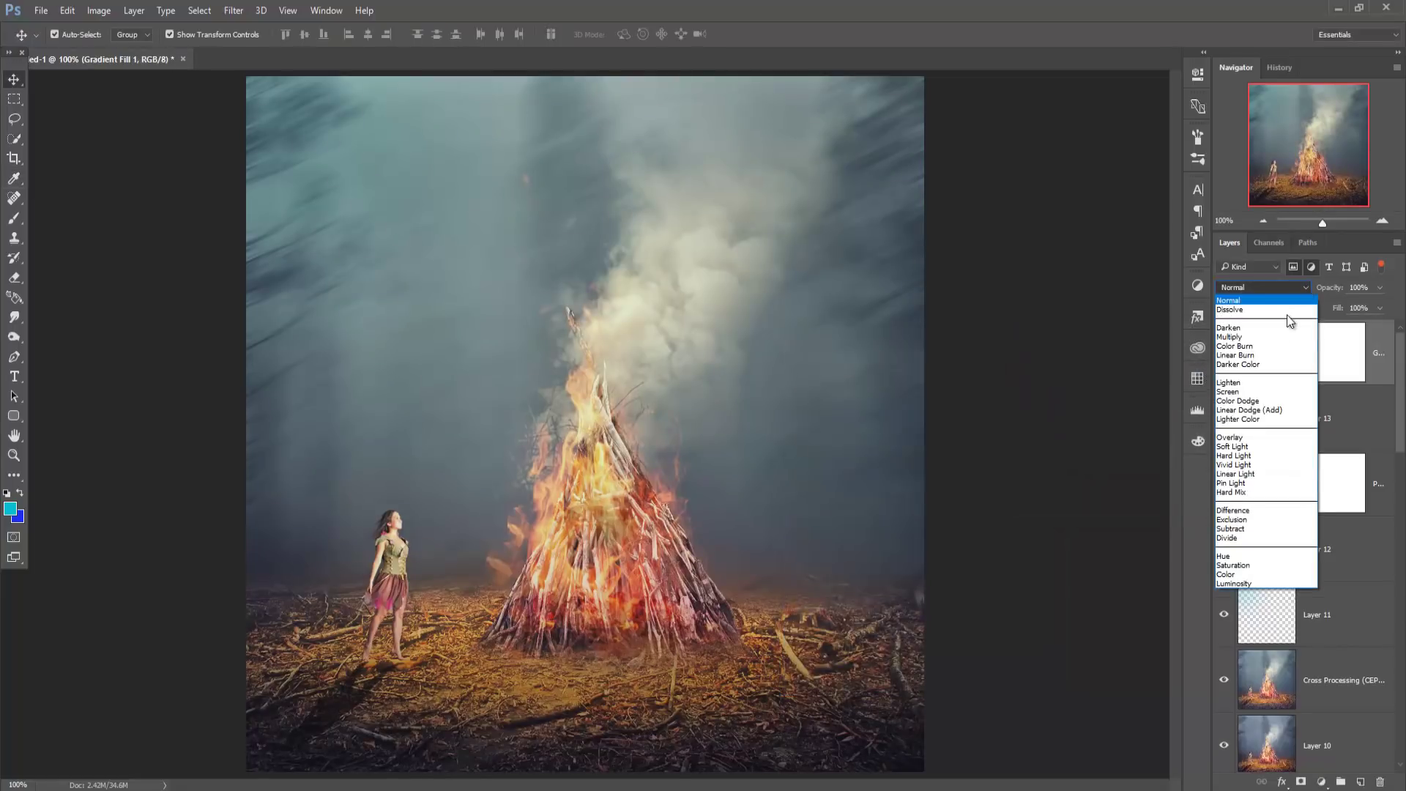
left_click(1250, 447)
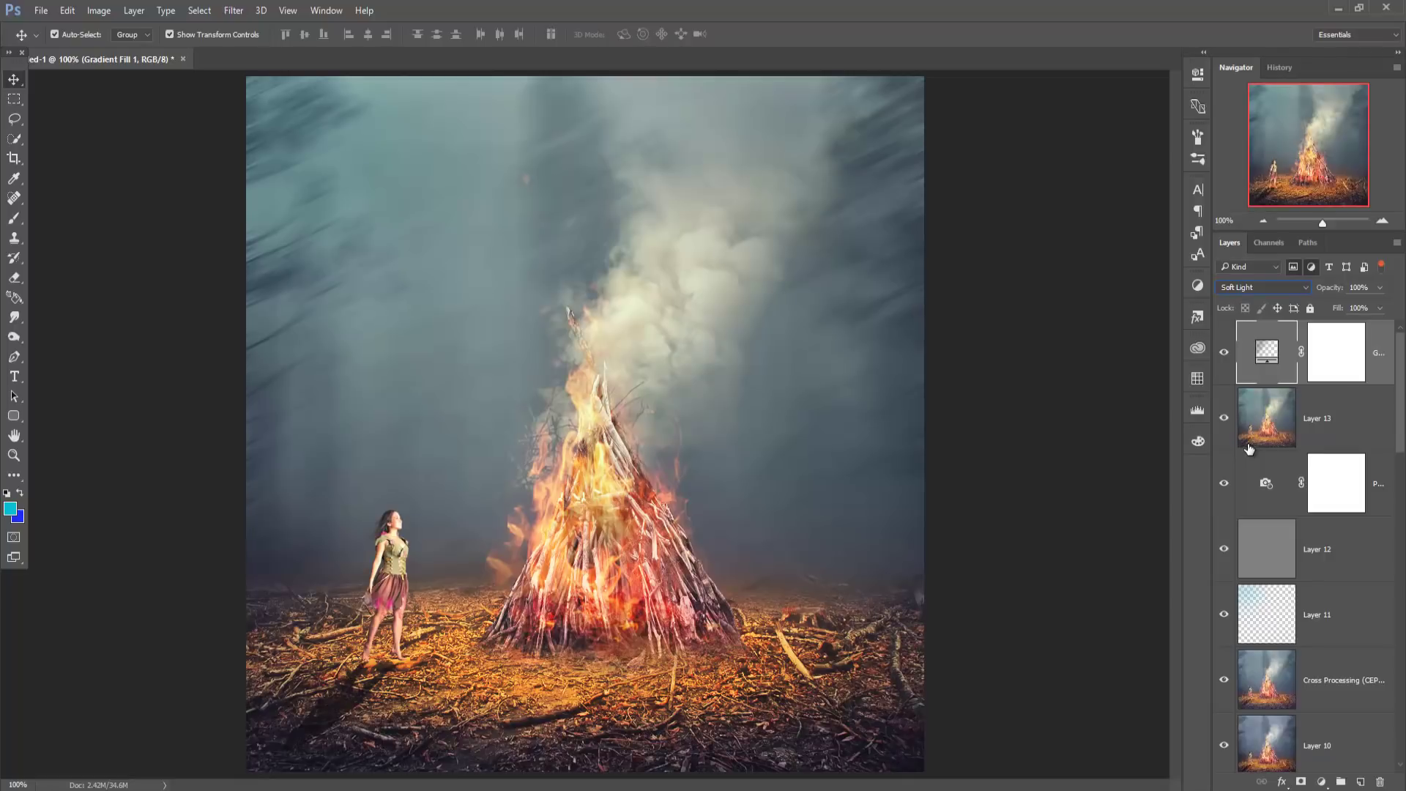